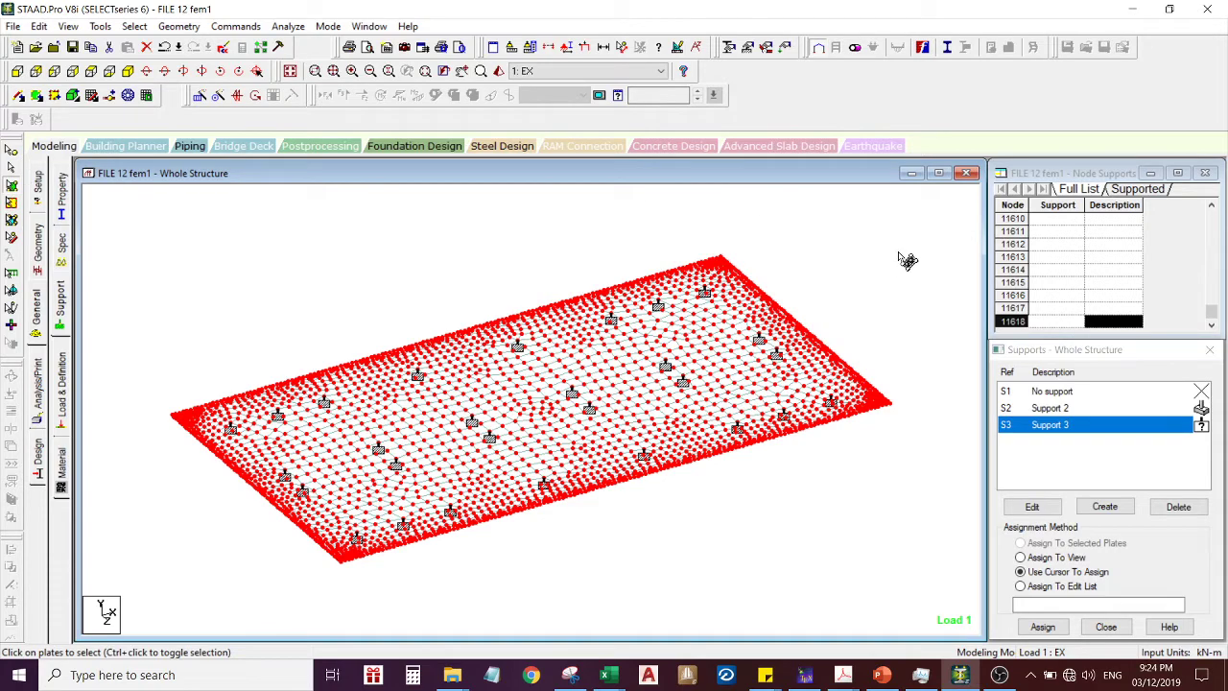
# Select the whole plate mesh and assign Support 3 to the selected plates
pyautogui.moveTo(934, 221); pyautogui.dragTo(169, 602)
pyautogui.click(1043, 627)
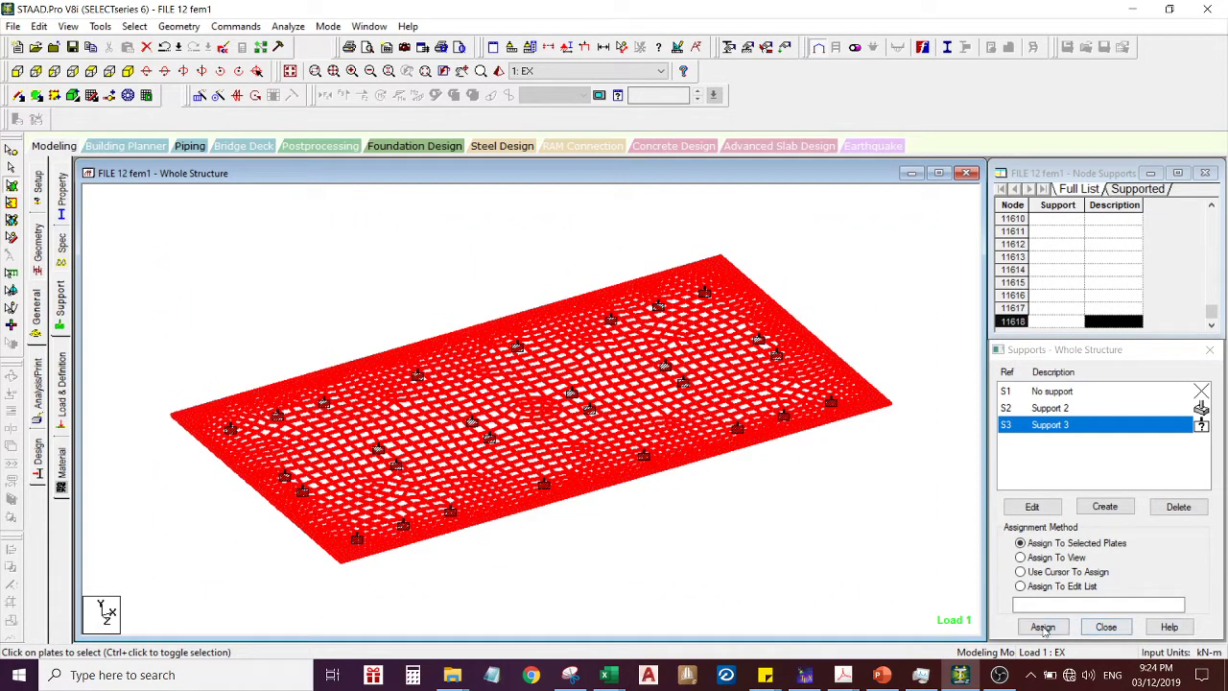
pyautogui.click(1099, 534)
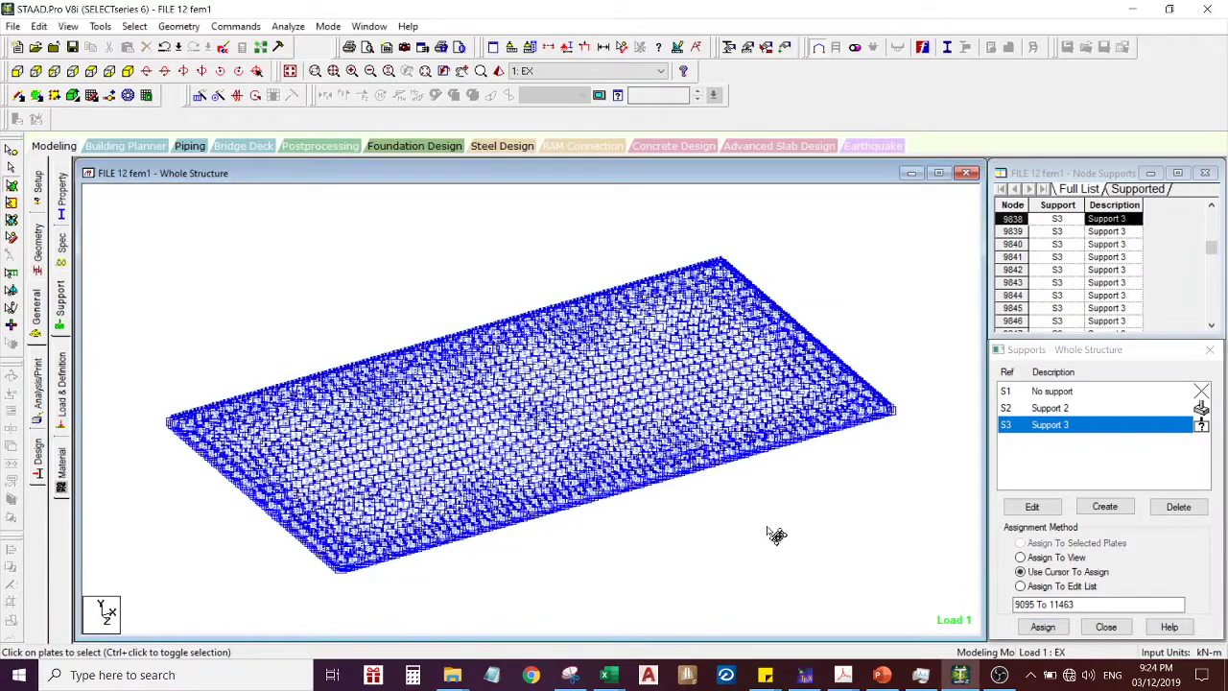
# Delete the Support 2 definition from the supports list, confirming its removal
pyautogui.click(1030, 412)
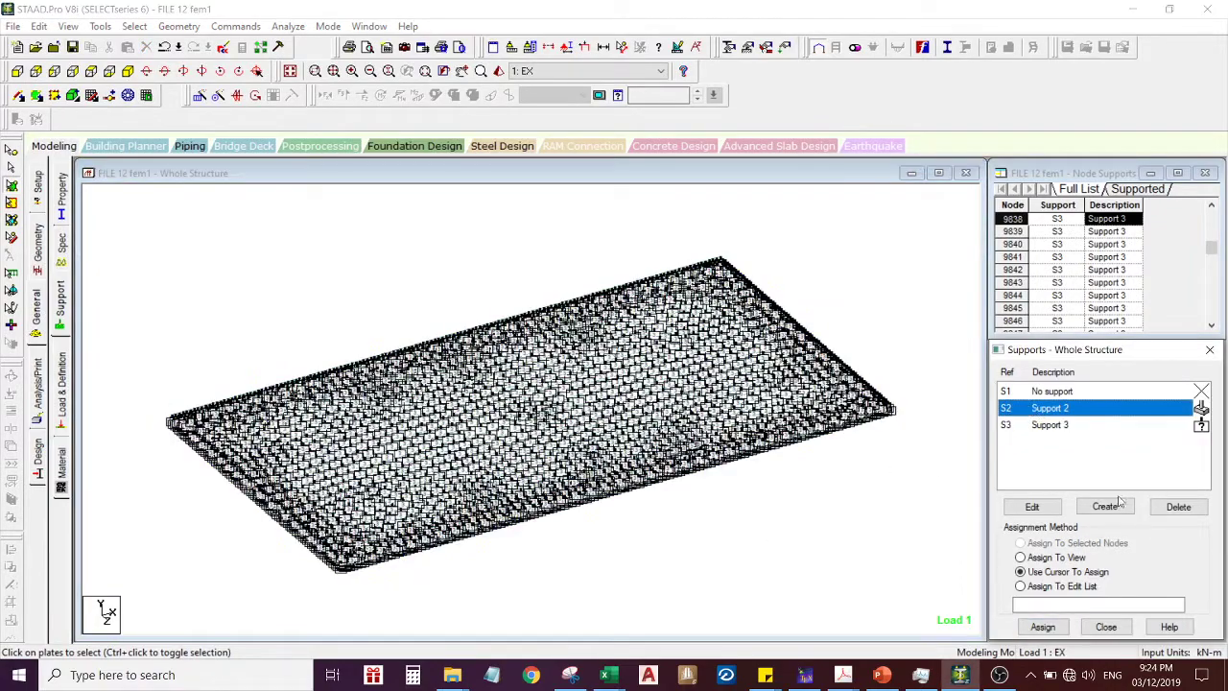
pyautogui.click(1180, 507)
pyautogui.click(1118, 540)
pyautogui.click(917, 504)
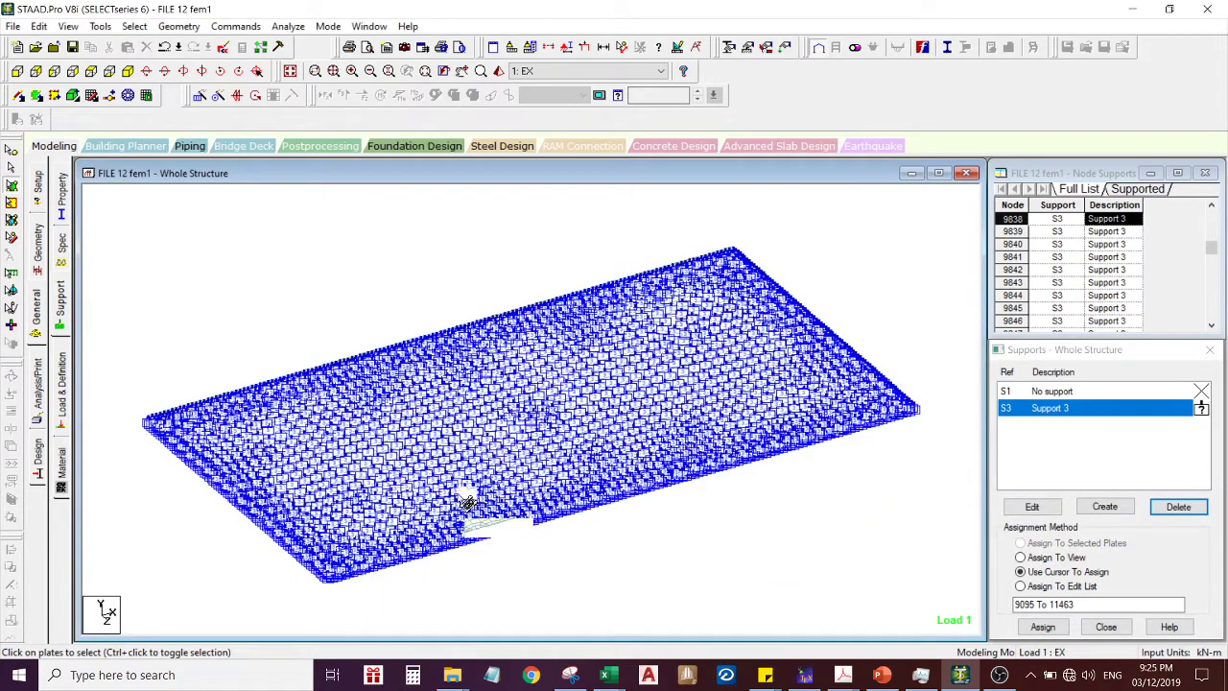
# Open the load and definition settings and review the list of load cases and combinations
pyautogui.click(62, 412)
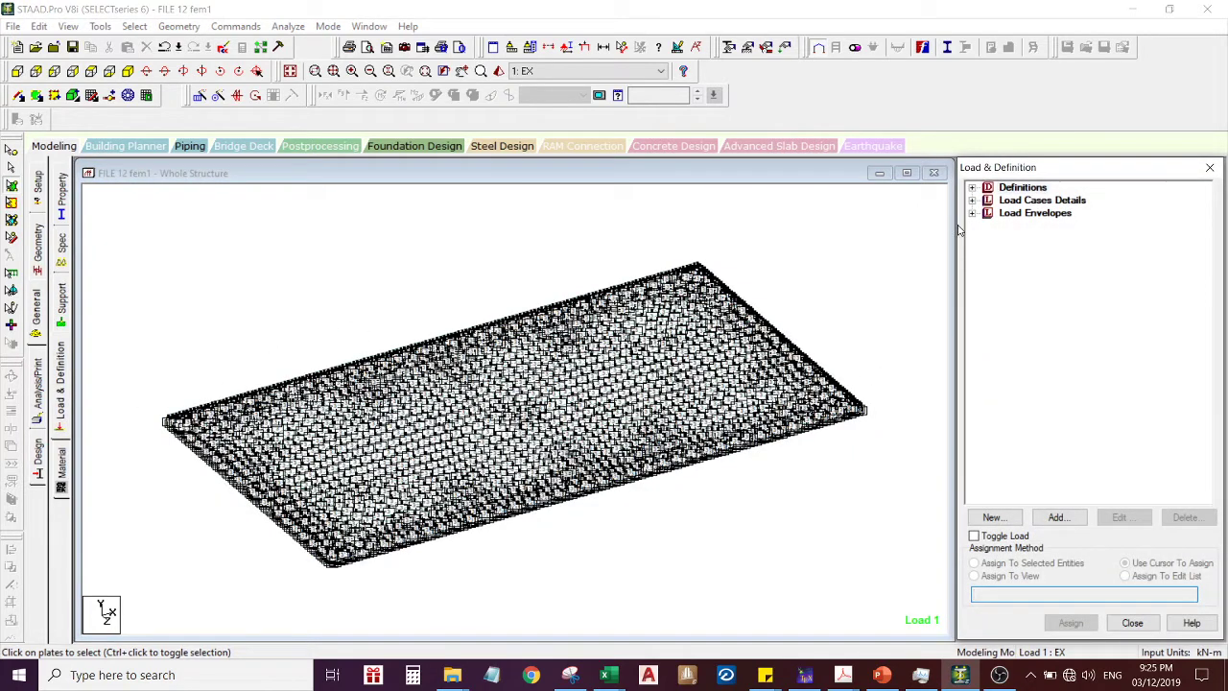
pyautogui.click(972, 200)
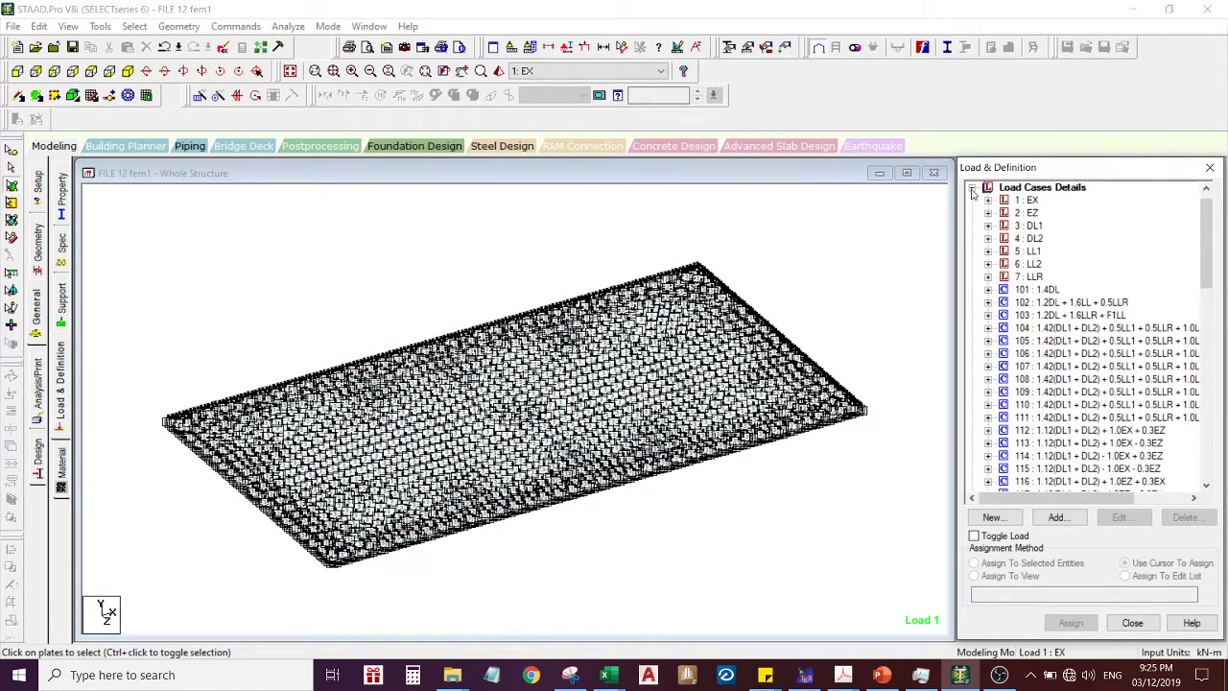
pyautogui.click(972, 189)
pyautogui.click(975, 207)
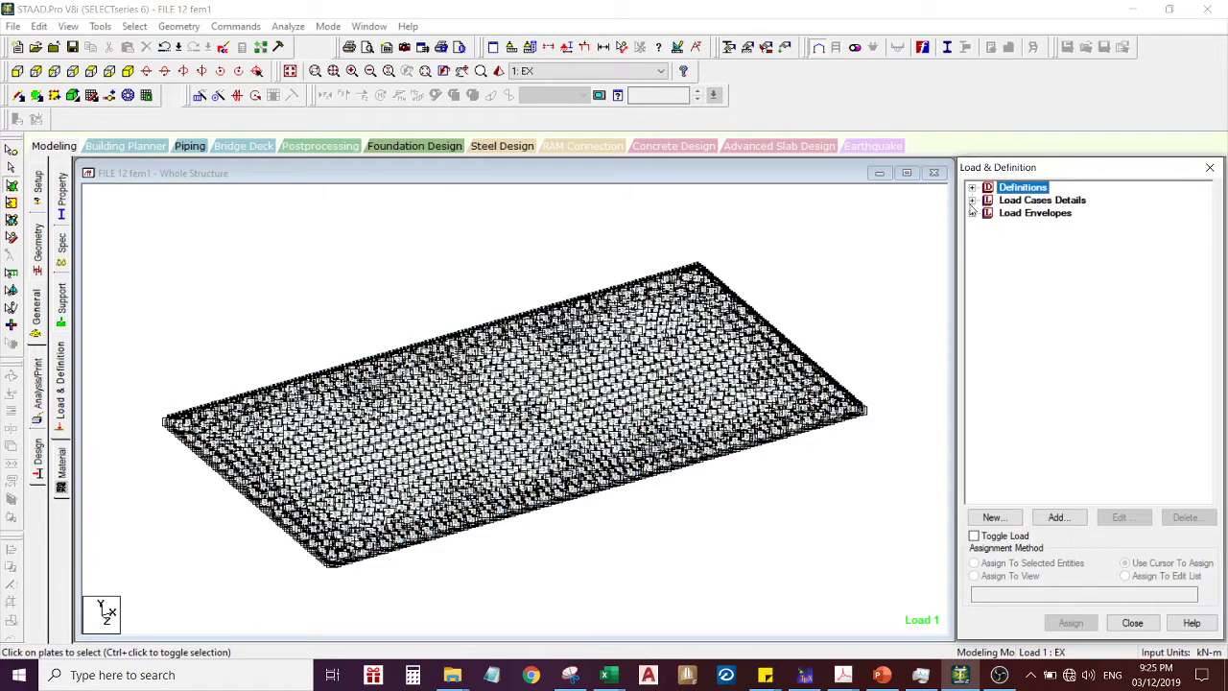
pyautogui.click(854, 306)
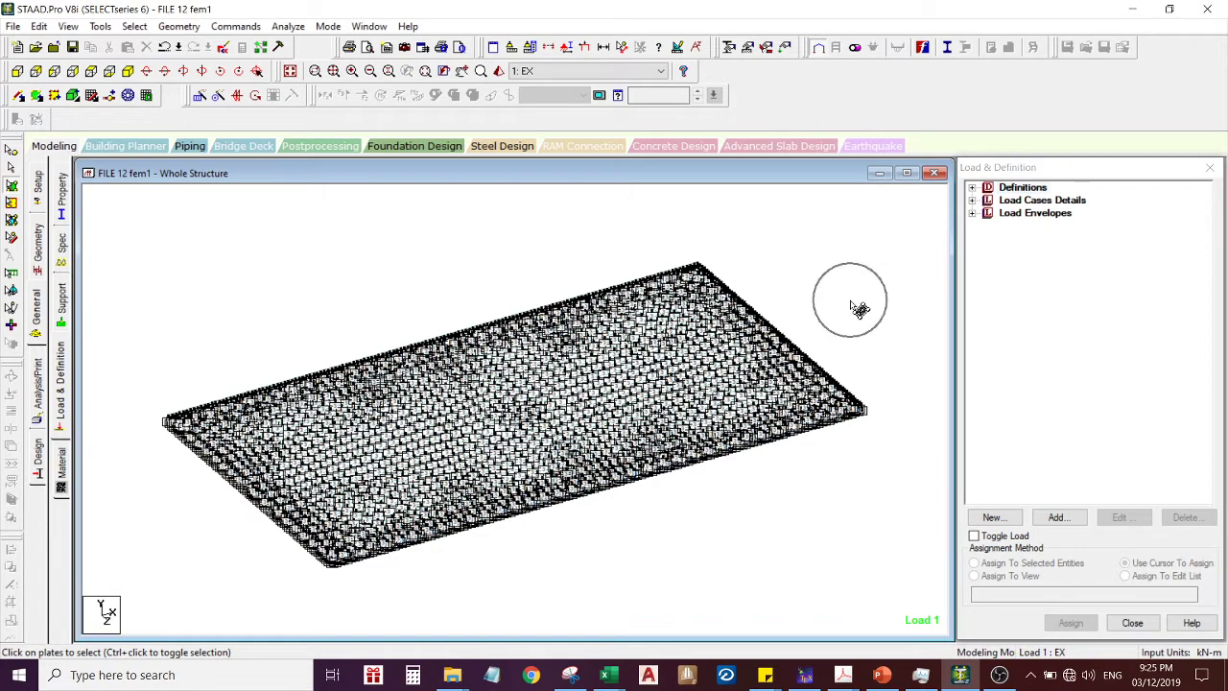
pyautogui.moveTo(859, 309); pyautogui.dragTo(835, 504)
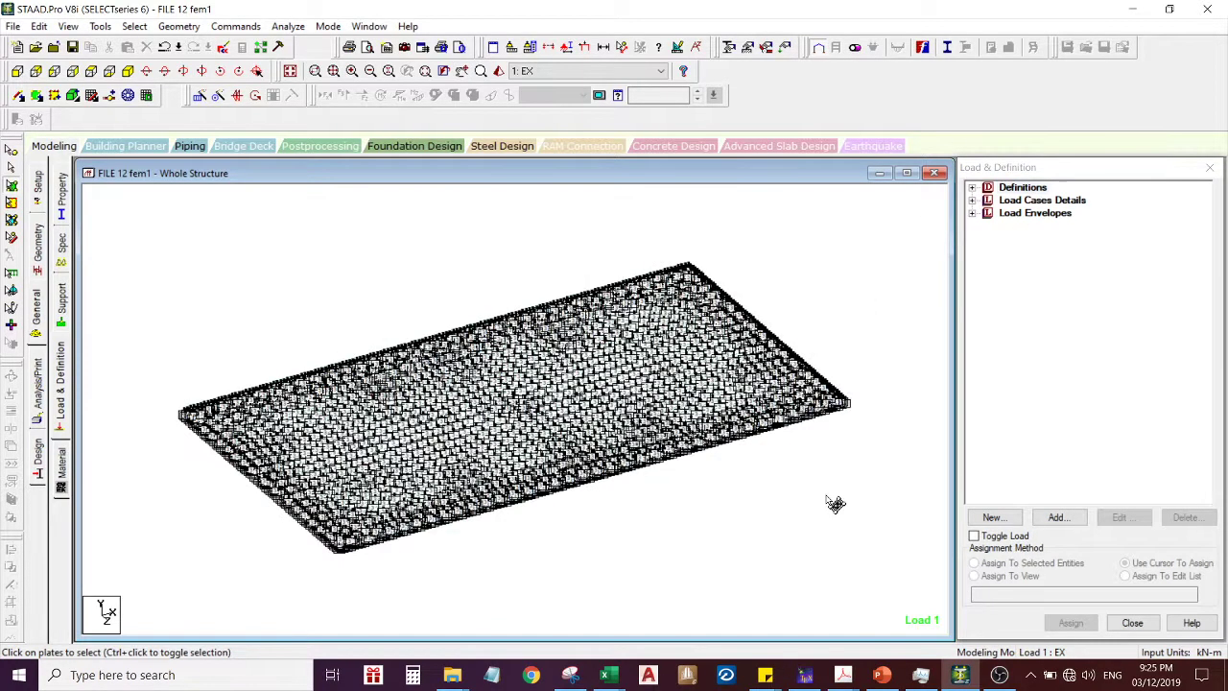
# Switch to the Excel workbook Book1 that holds the support reactions and look over Sheet2
pyautogui.moveTo(920, 679)
pyautogui.moveTo(608, 675)
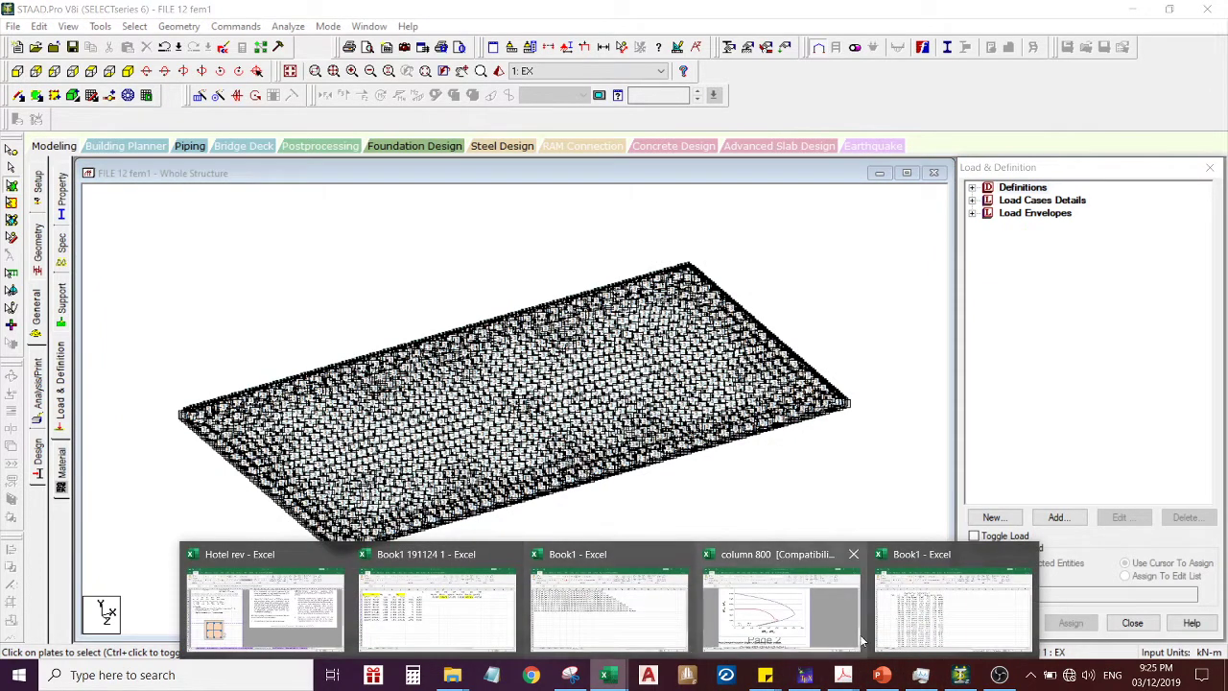
pyautogui.click(921, 627)
pyautogui.click(670, 465)
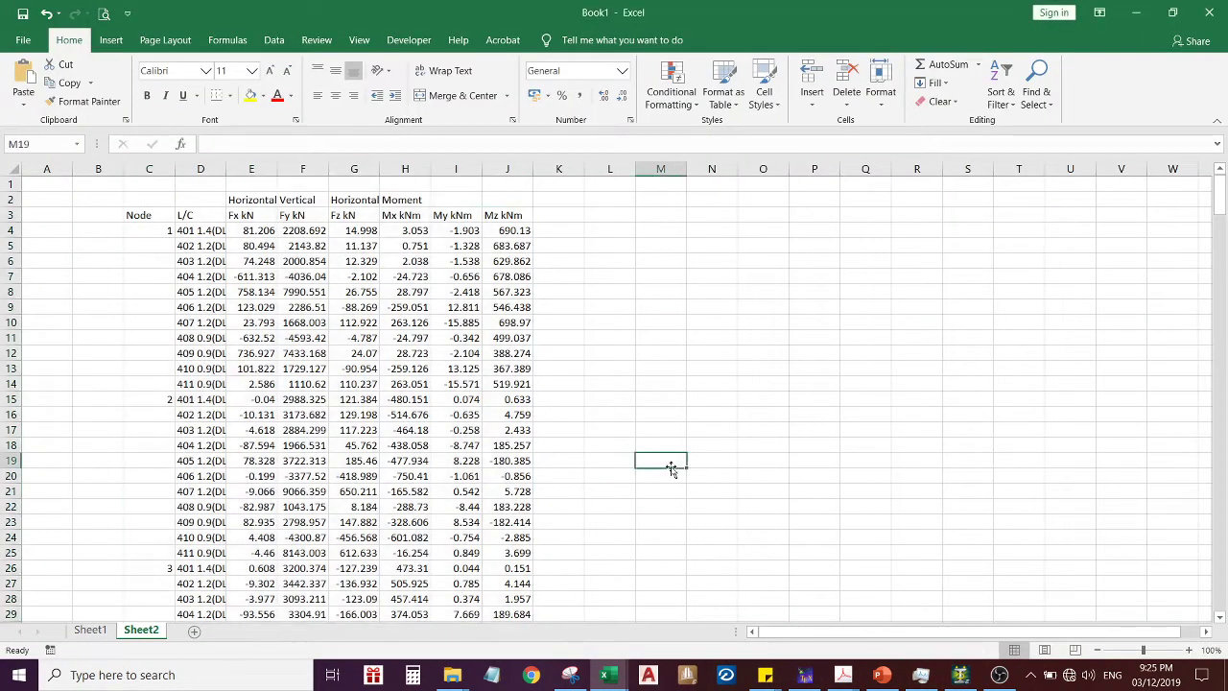
pyautogui.scroll(-2, 672, 470)
pyautogui.scroll(2, 672, 472)
# Widen the L/C column D on both Sheet2 and Sheet1 to make the load combination names readable
pyautogui.click(201, 233)
pyautogui.click(205, 245)
pyautogui.click(204, 235)
pyautogui.click(204, 247)
pyautogui.click(204, 233)
pyautogui.moveTo(235, 167); pyautogui.dragTo(358, 169)
pyautogui.click(742, 276)
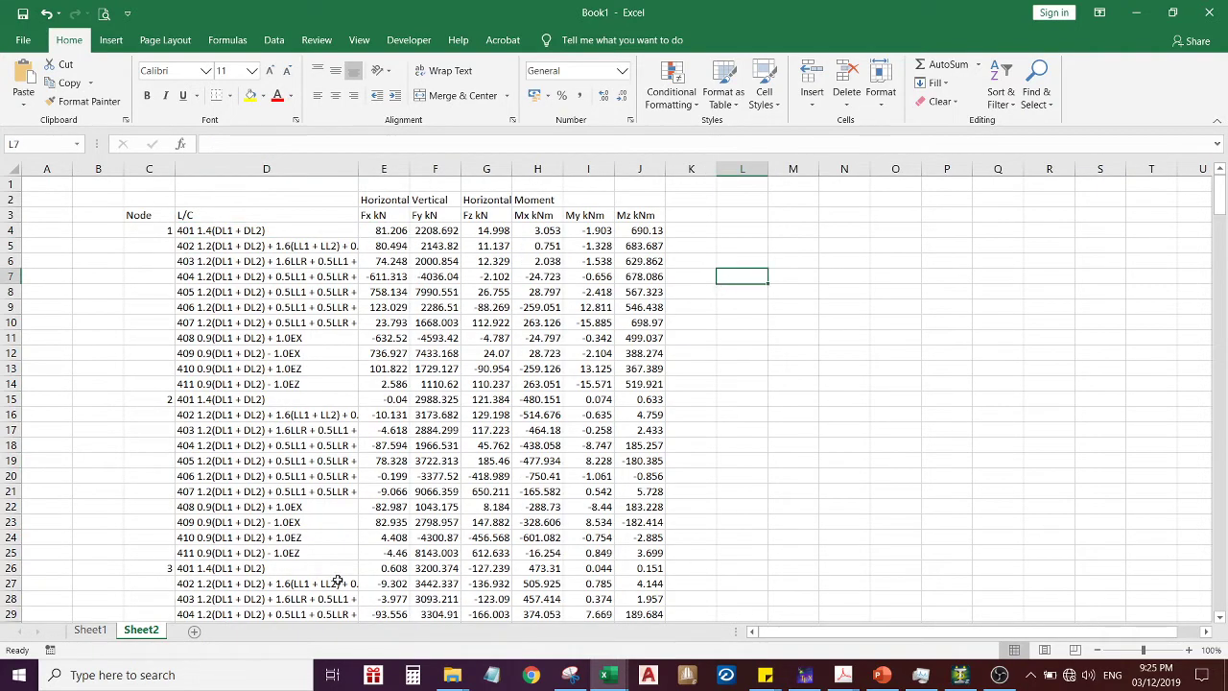
pyautogui.click(91, 629)
pyautogui.moveTo(228, 175); pyautogui.dragTo(403, 169)
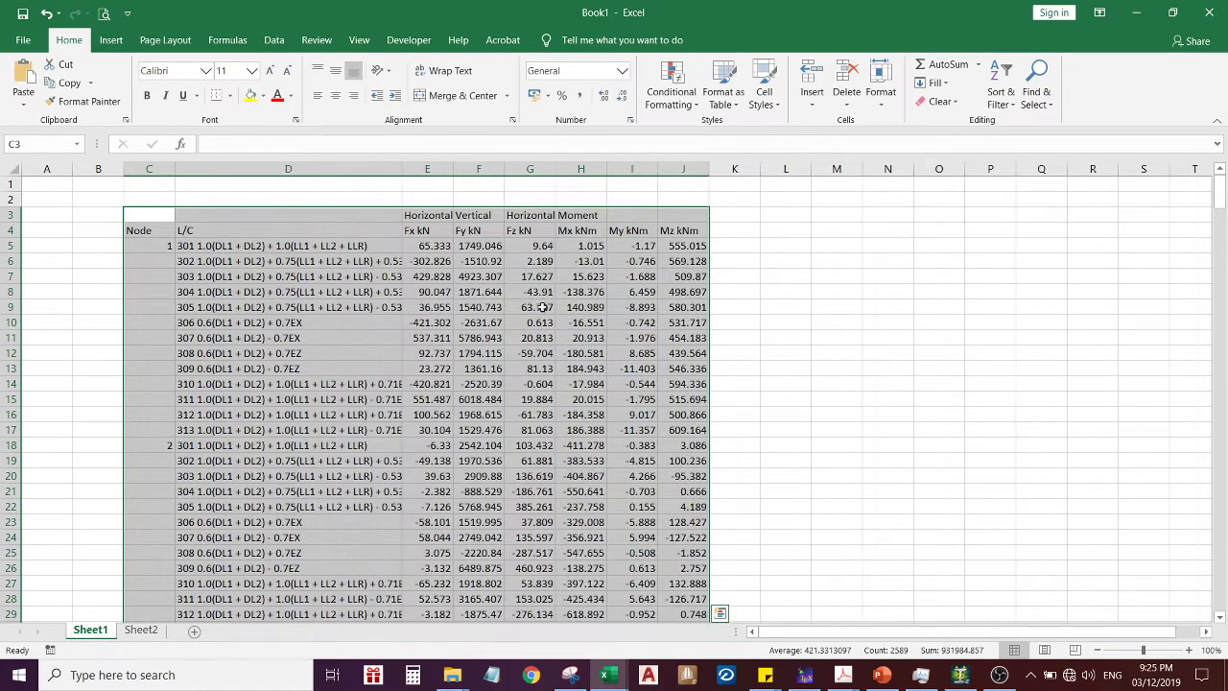
# Examine load combination 301 for node 1 and its Mx, My and Mz values on Sheet1
pyautogui.click(326, 268)
pyautogui.click(324, 246)
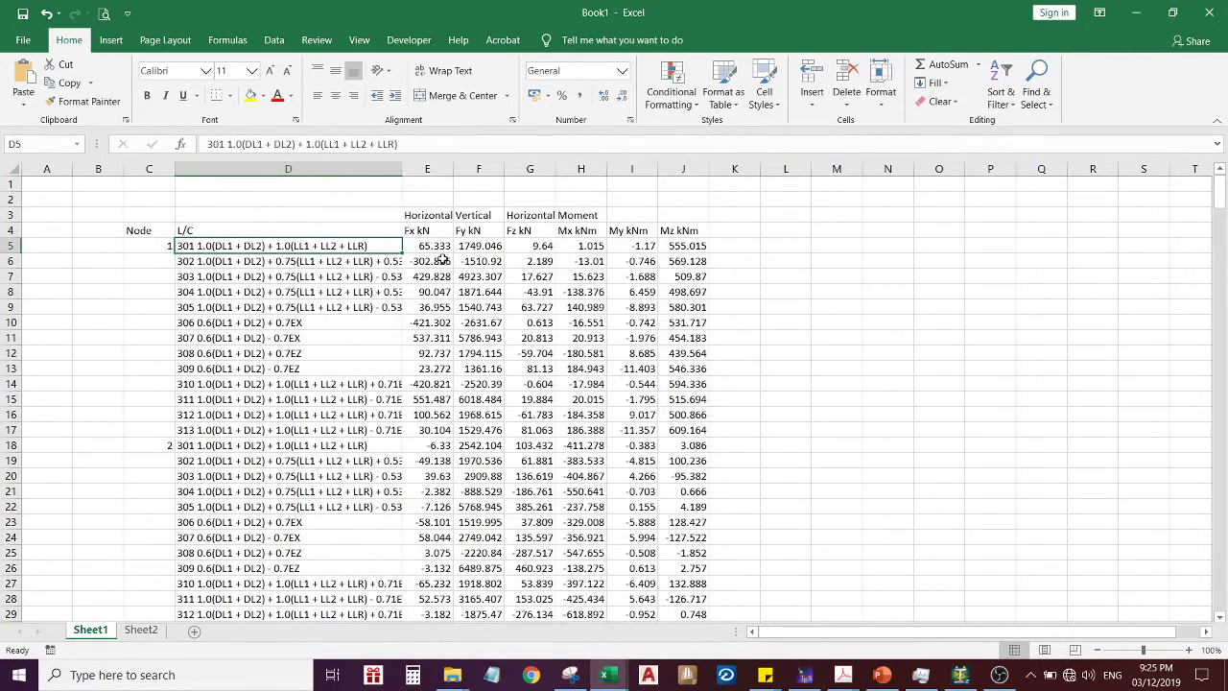
pyautogui.click(578, 250)
pyautogui.click(629, 245)
pyautogui.click(672, 247)
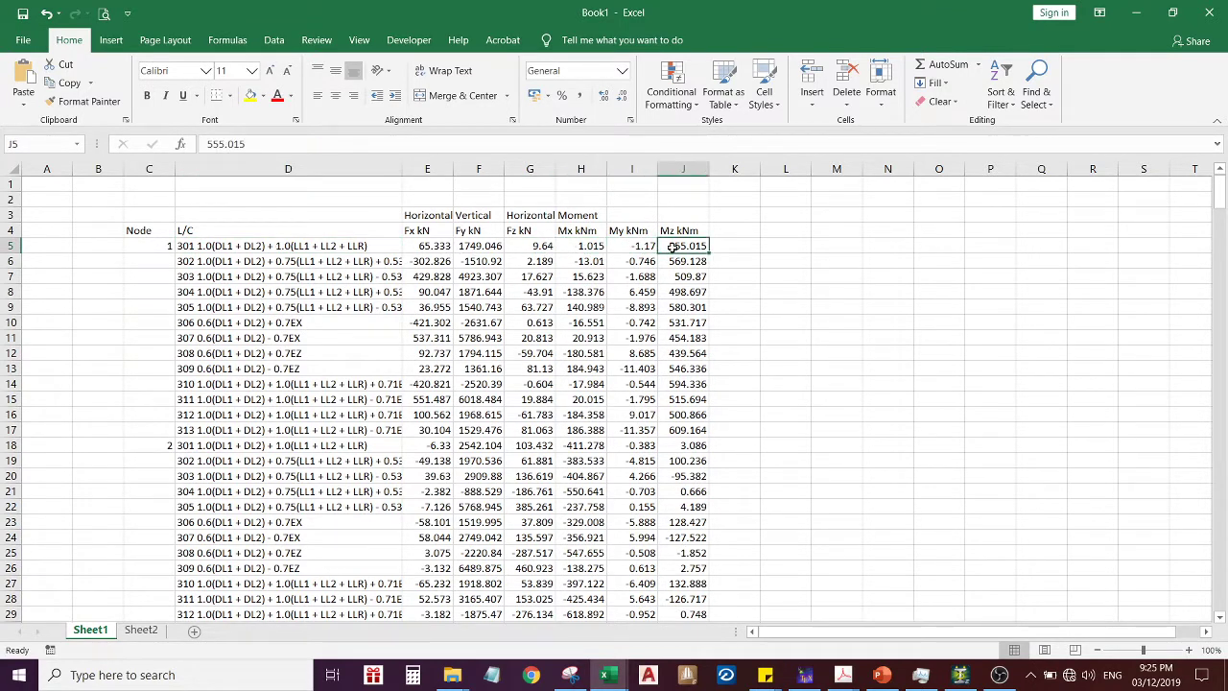
pyautogui.click(740, 248)
# Enter the formula =-F5 in cell L5 to reverse the sign of the first Fy reaction
pyautogui.click(780, 249)
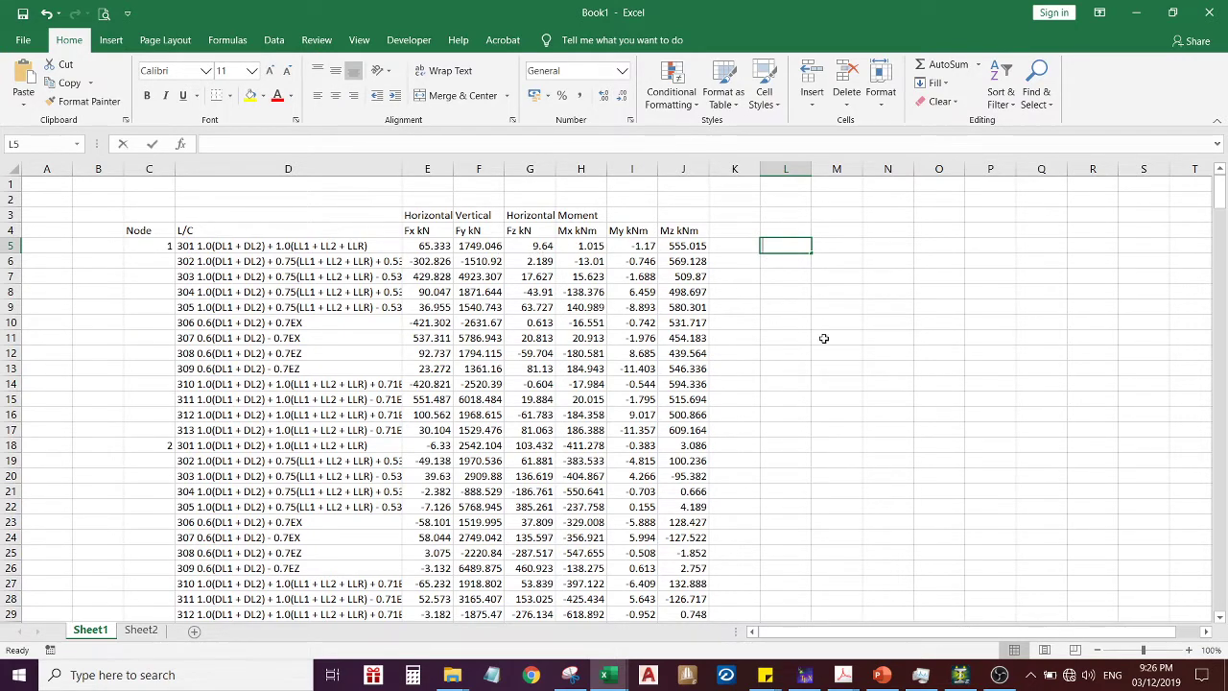
pyautogui.write('=-')
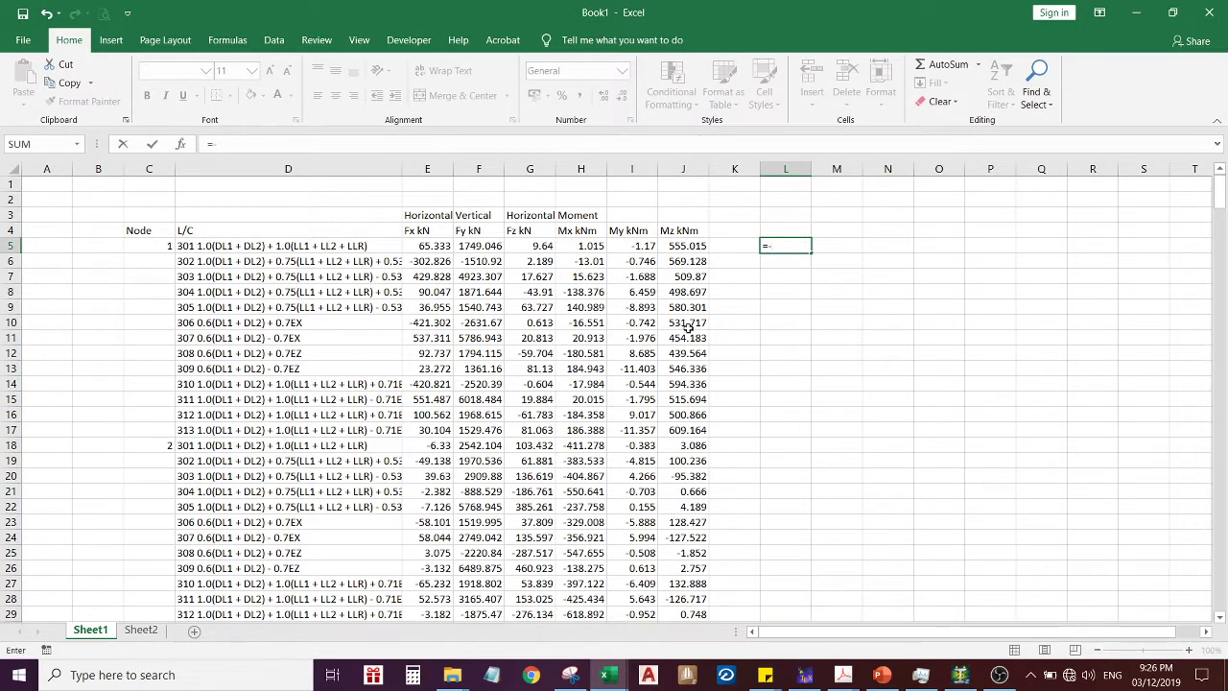
pyautogui.click(468, 248)
pyautogui.press('Return')
# Move the sign-reversing formula from cell L5 to cell M5
pyautogui.click(786, 246)
pyautogui.hotkey('ctrl', 'x')
pyautogui.click(845, 245)
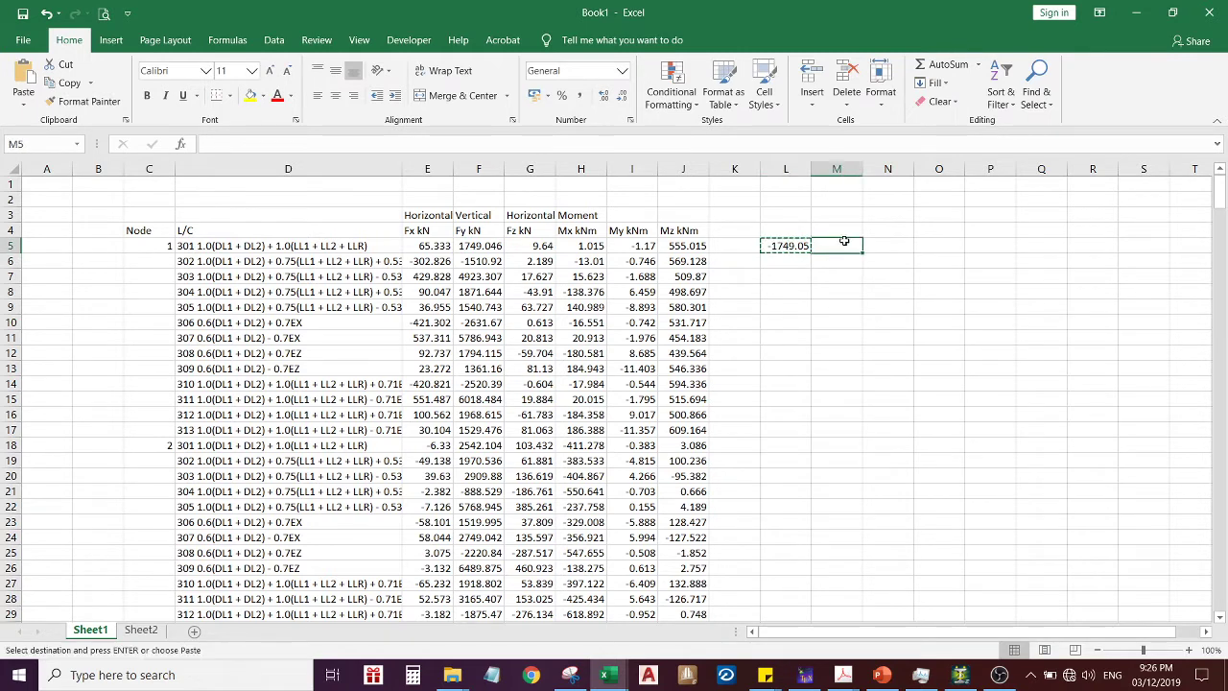
pyautogui.hotkey('ctrl', 'v')
pyautogui.click(849, 290)
pyautogui.click(844, 250)
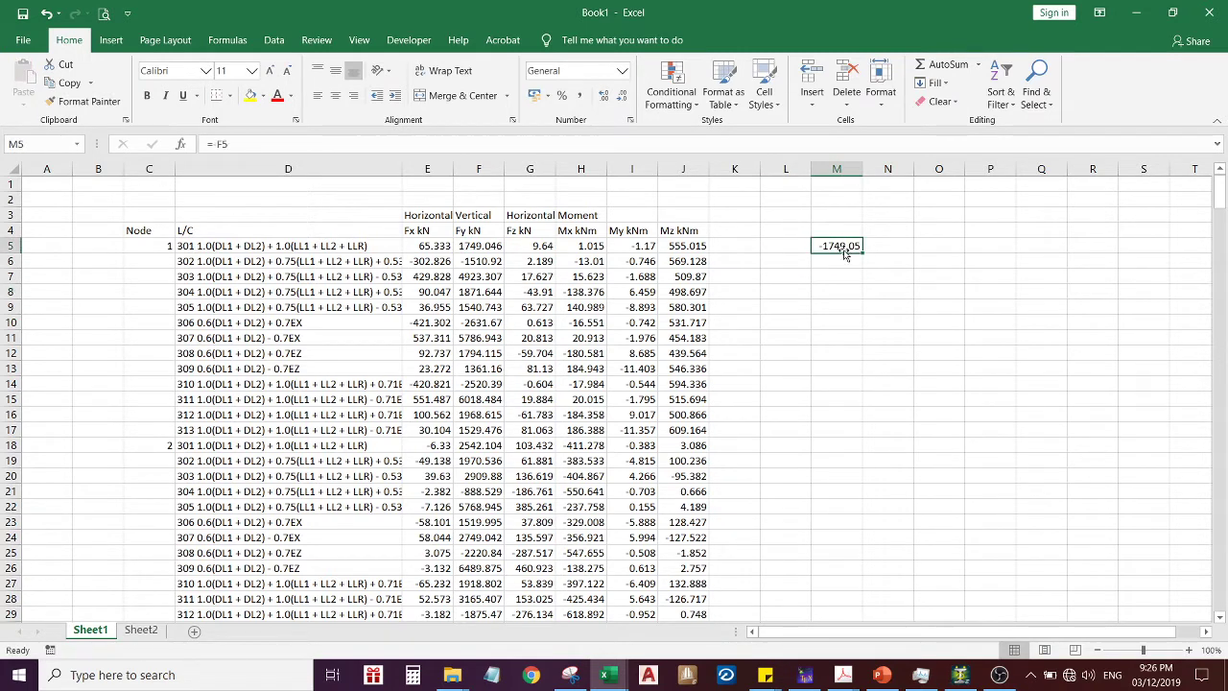
# Copy the M5 formula into cells M6 through M368 to reverse the sign of every Fy reaction
pyautogui.hotkey('ctrl', 'c')
pyautogui.click(842, 261)
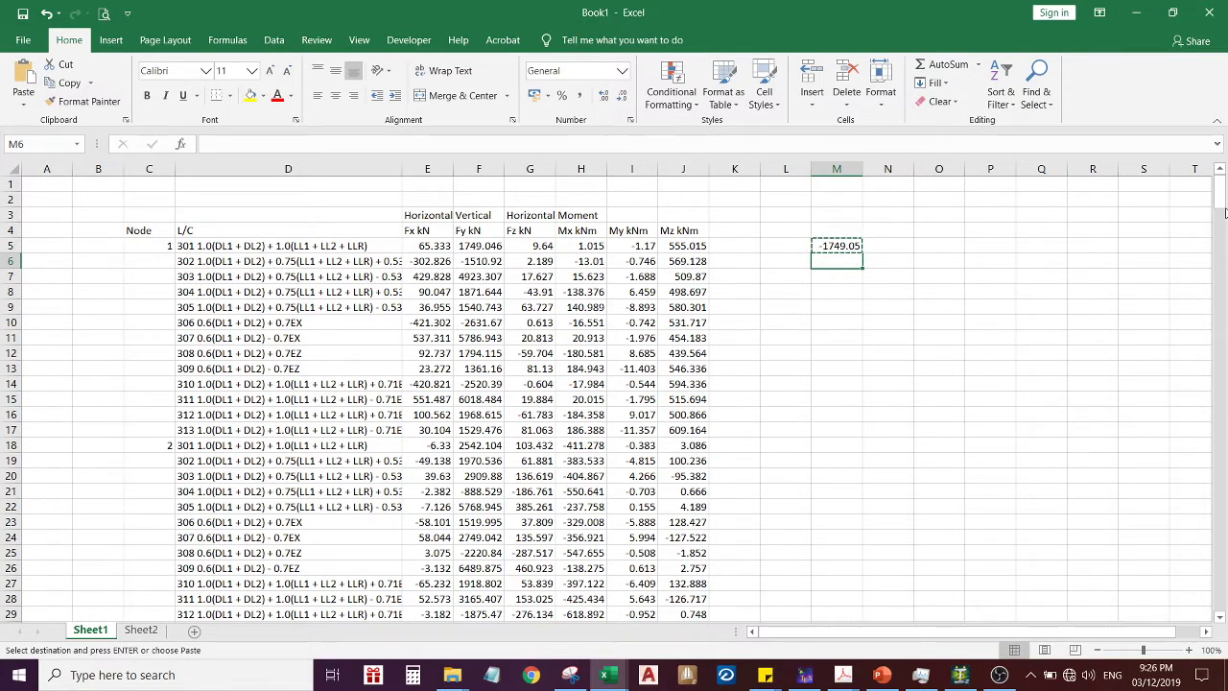
pyautogui.scroll(-3, 845, 463)
pyautogui.scroll(-6, 845, 464)
pyautogui.scroll(7, 845, 463)
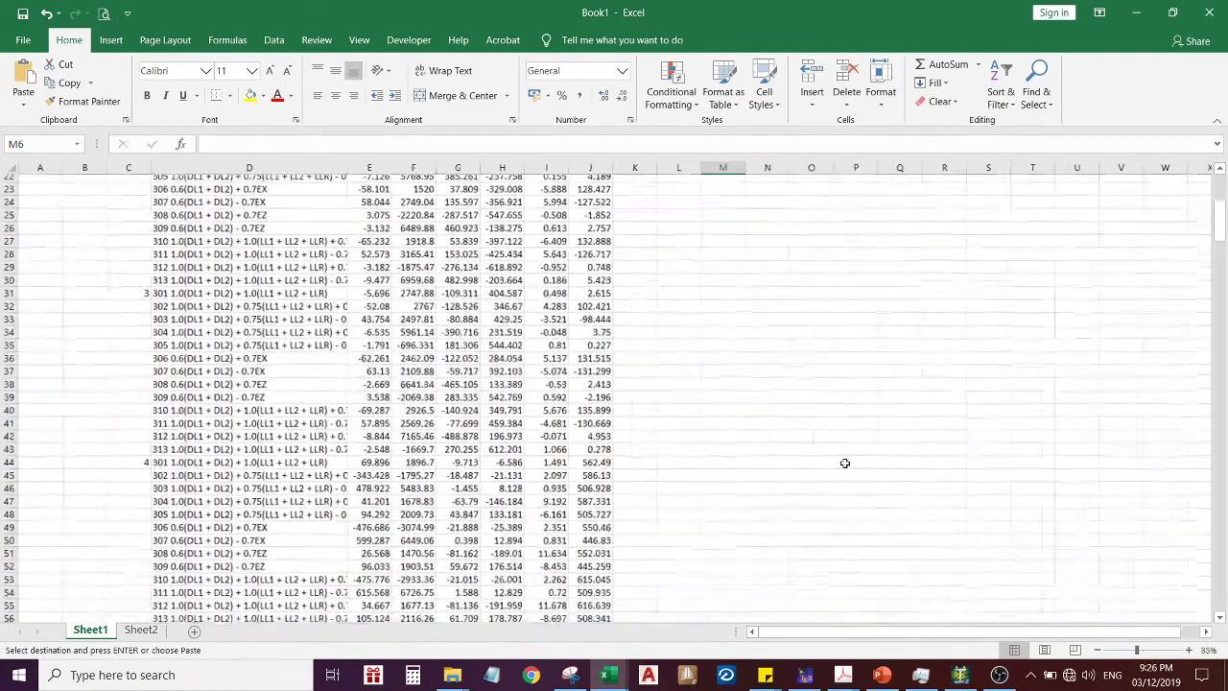
pyautogui.scroll(-9, 741, 508)
pyautogui.keyDown('shift'); pyautogui.click(707, 544); pyautogui.keyUp('shift')
pyautogui.scroll(-12, 707, 543)
pyautogui.scroll(-6, 710, 562)
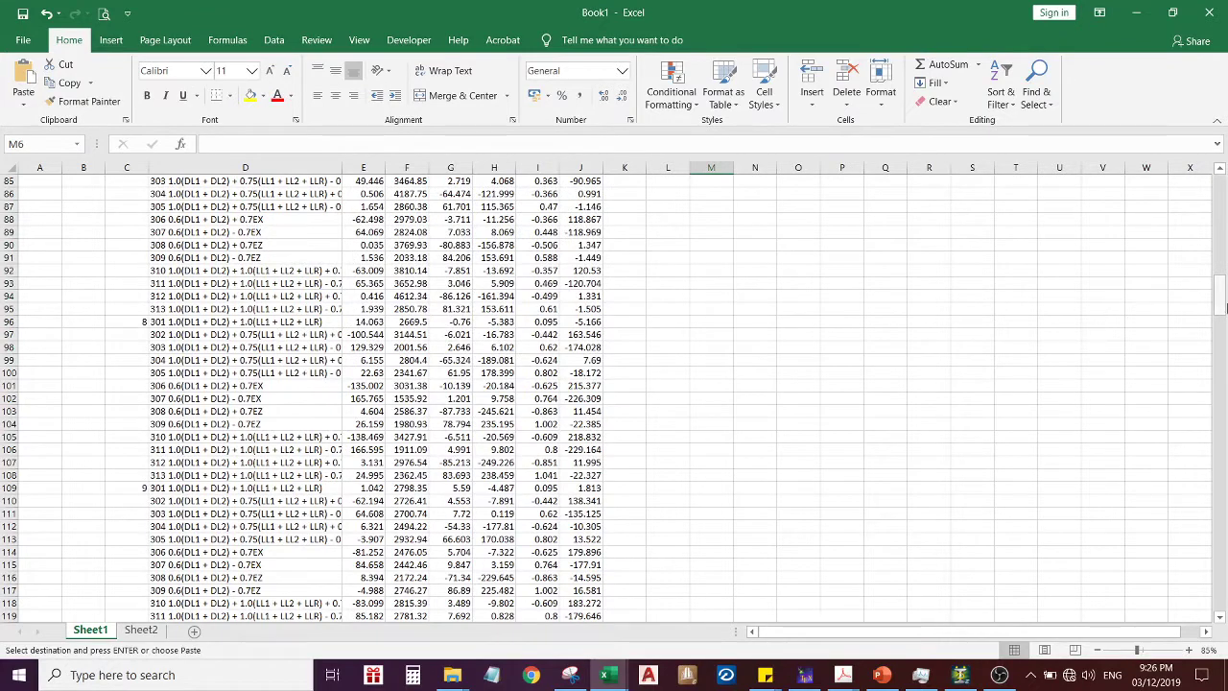
pyautogui.moveTo(1222, 304); pyautogui.dragTo(1224, 334)
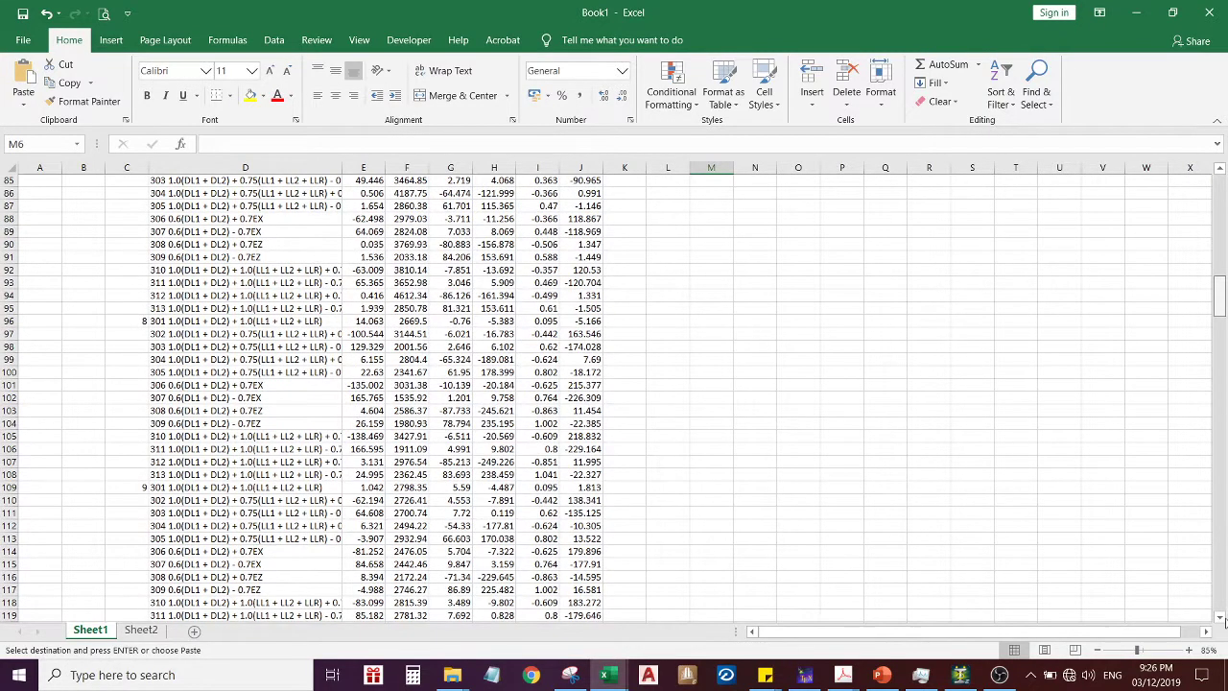
pyautogui.moveTo(1225, 622); pyautogui.dragTo(1224, 620)
pyautogui.scroll(-4, 716, 541)
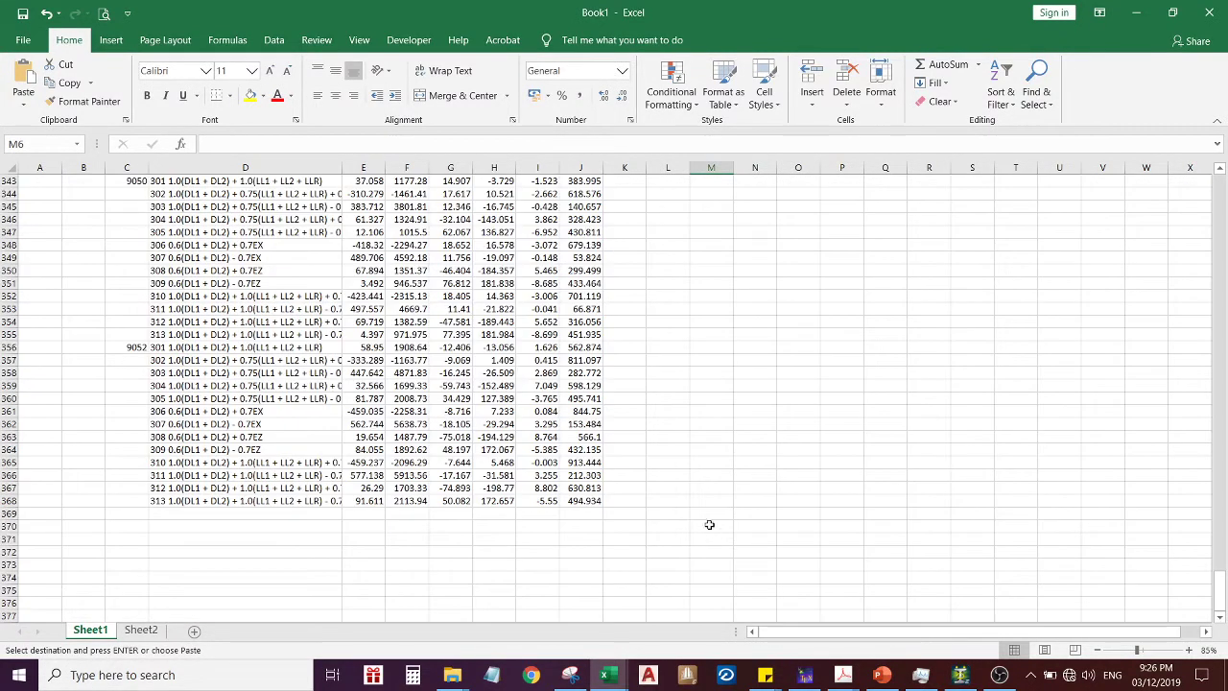
pyautogui.keyDown('shift'); pyautogui.click(707, 501); pyautogui.keyUp('shift')
pyautogui.hotkey('ctrl', 'v')
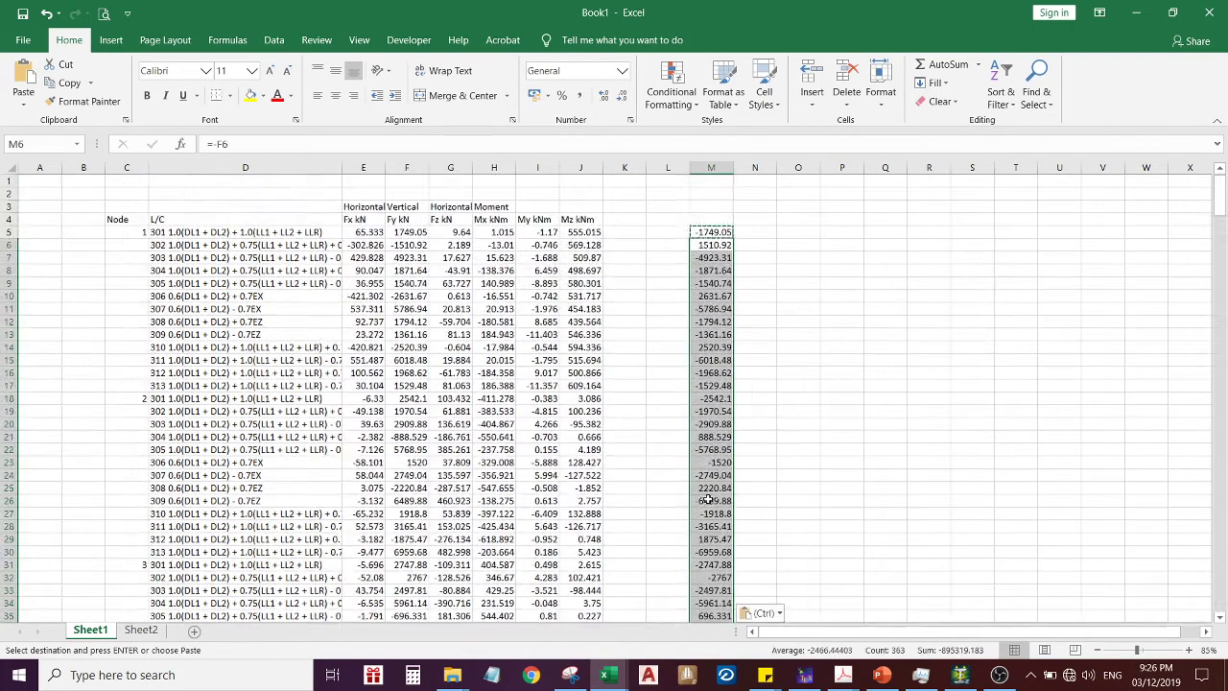
pyautogui.click(676, 234)
pyautogui.press('Escape')
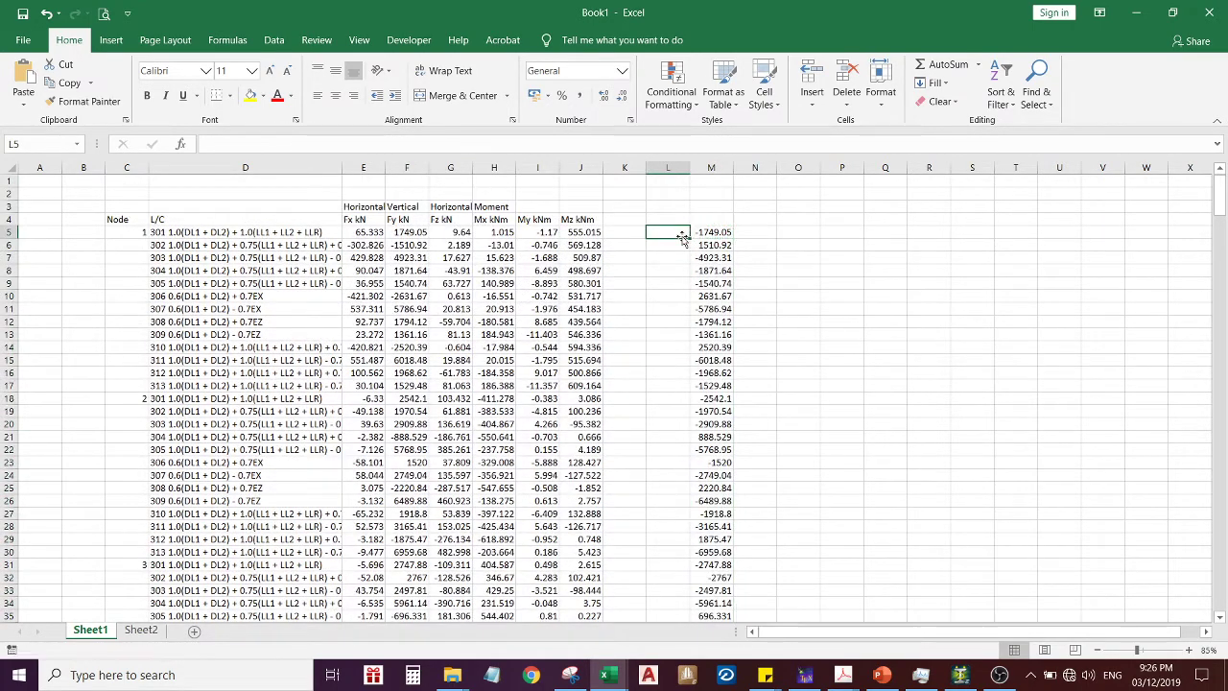
# Copy the force and moment headings from E4:J4 to the range starting at L4
pyautogui.moveTo(363, 220); pyautogui.dragTo(577, 220)
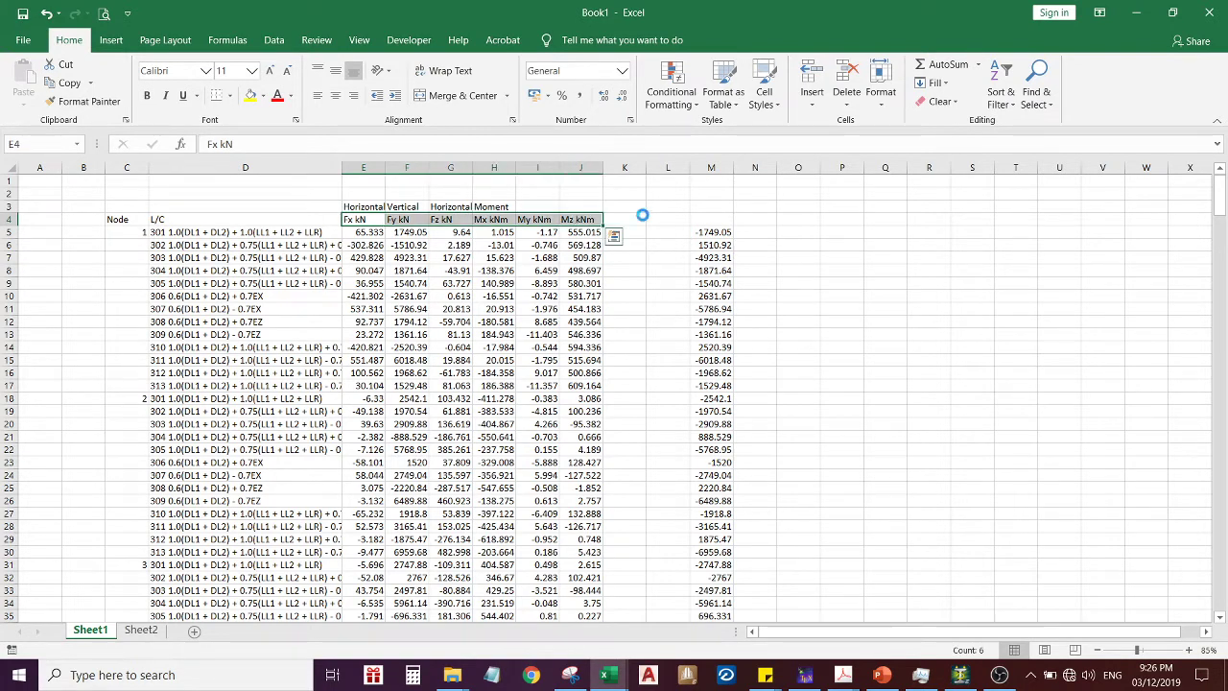
pyautogui.hotkey('ctrl', 'c')
pyautogui.click(675, 220)
pyautogui.hotkey('ctrl', 'v')
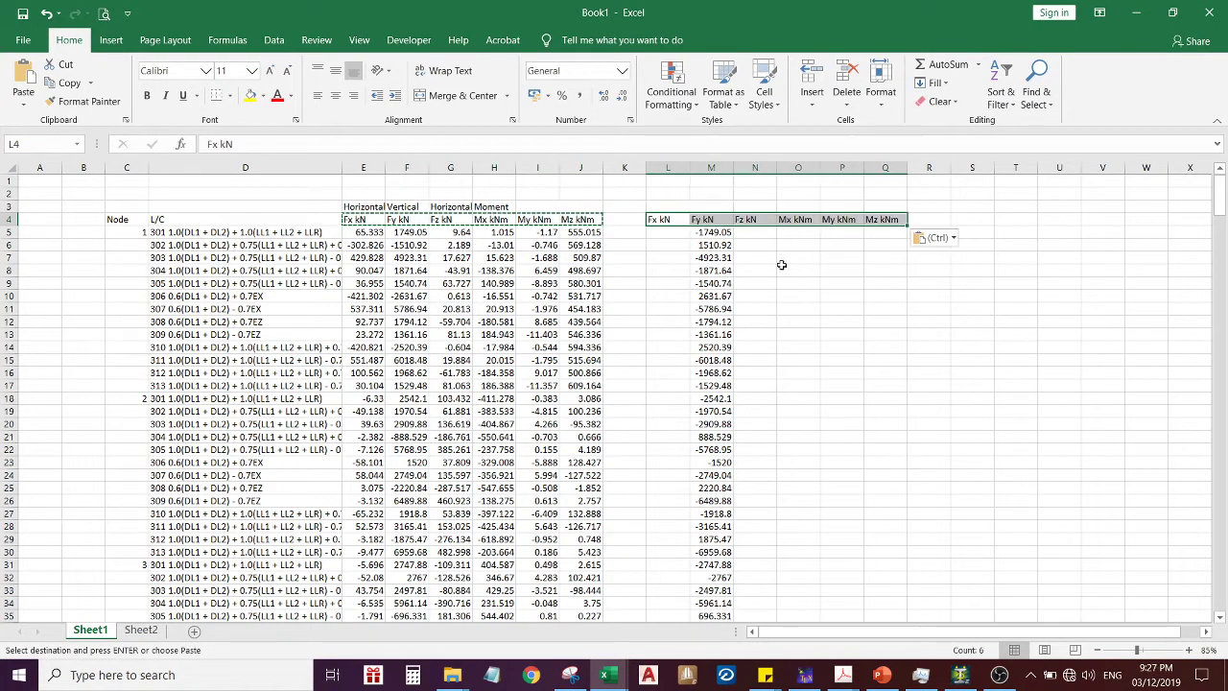
pyautogui.press('Escape')
# Copy the reversed Fy formulas in M5:M368 of Sheet1 into Sheet2 starting at cell M4
pyautogui.click(680, 238)
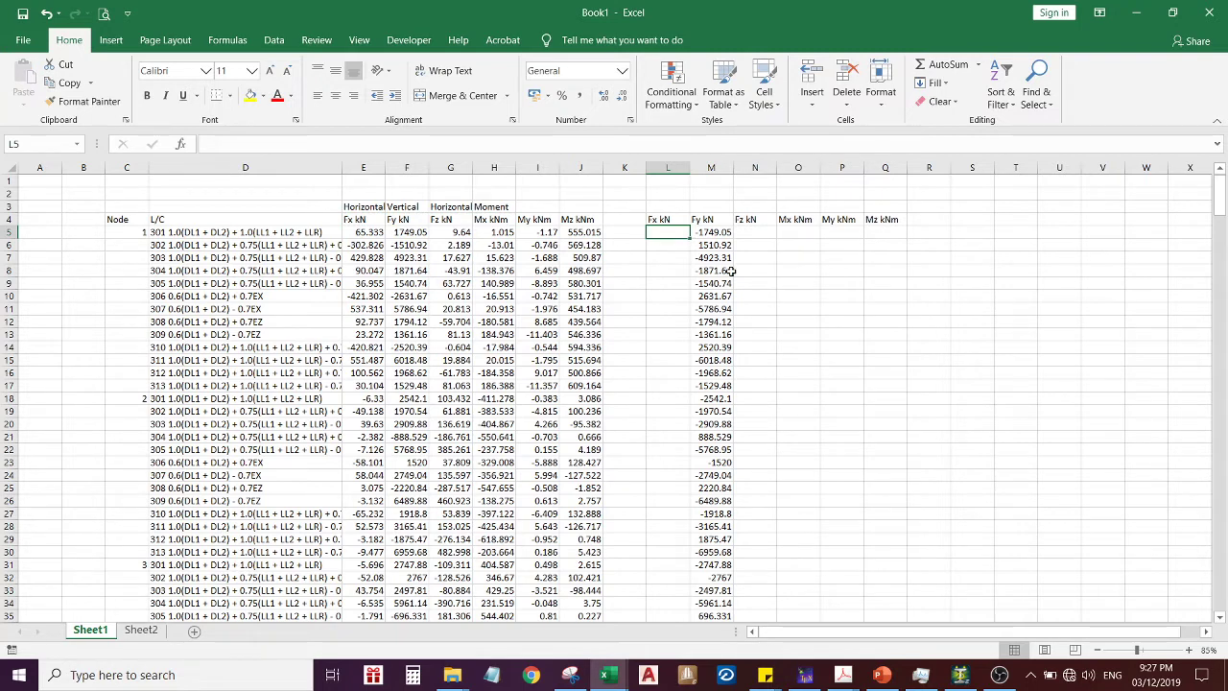
pyautogui.click(418, 233)
pyautogui.click(703, 233)
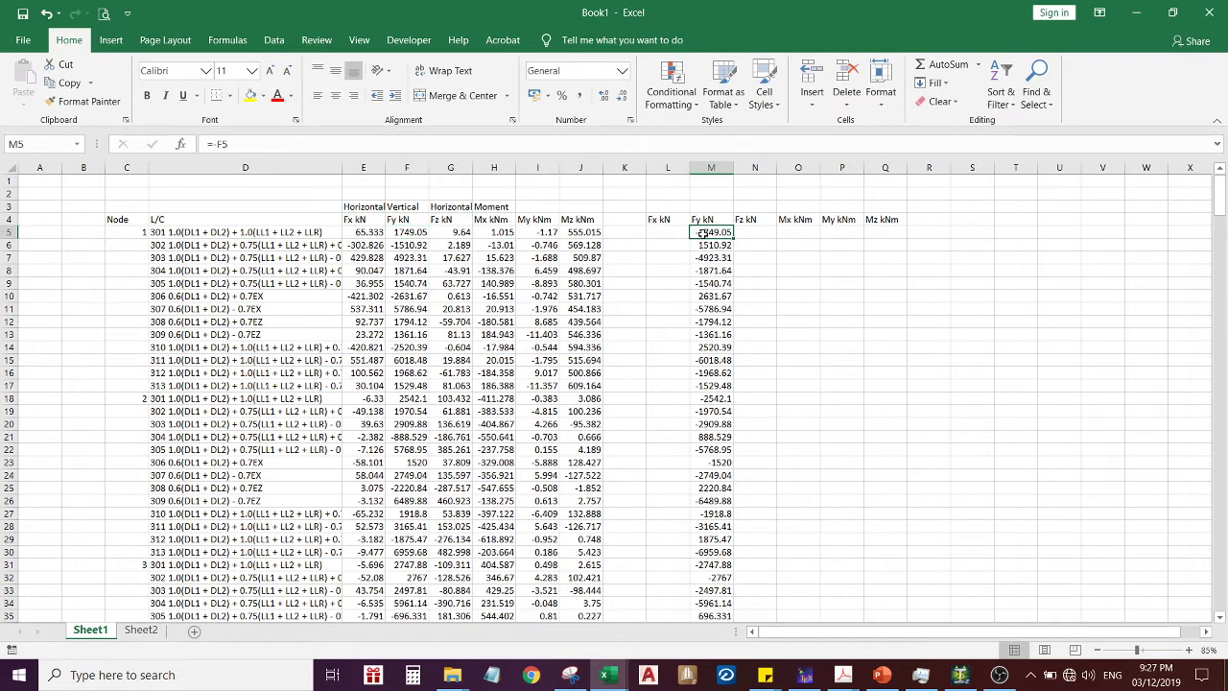
pyautogui.moveTo(1219, 197); pyautogui.dragTo(1220, 622)
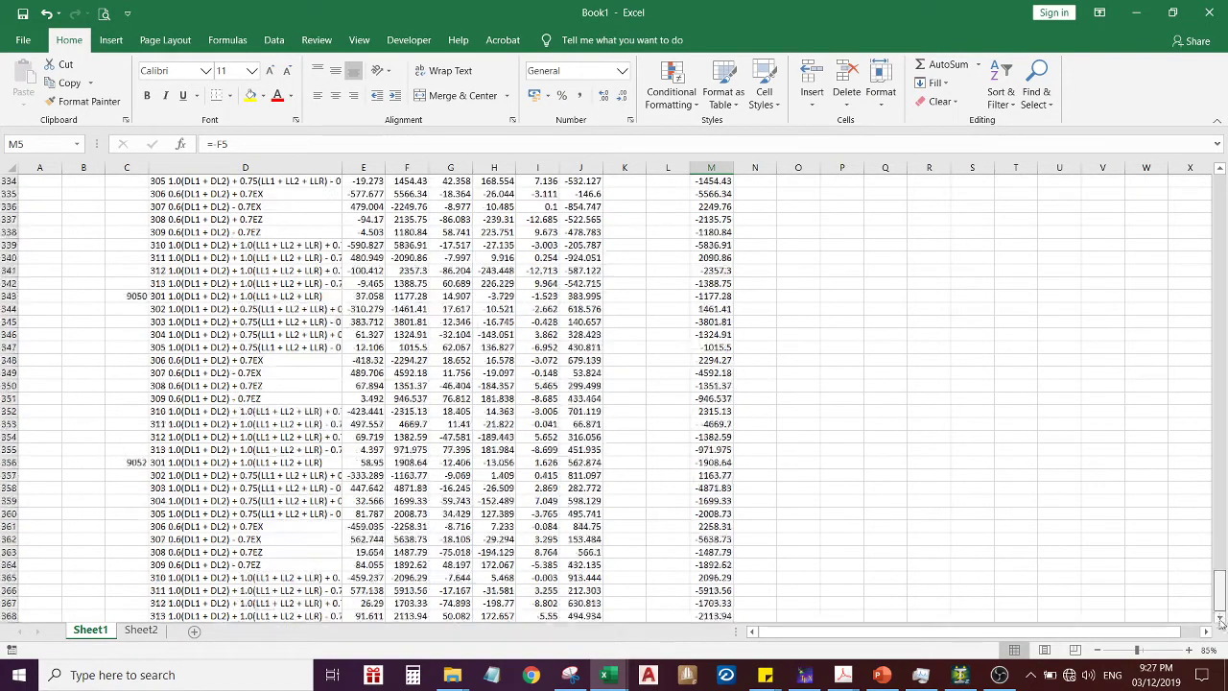
pyautogui.keyDown('shift'); pyautogui.click(711, 617); pyautogui.keyUp('shift')
pyautogui.hotkey('ctrl', 'c')
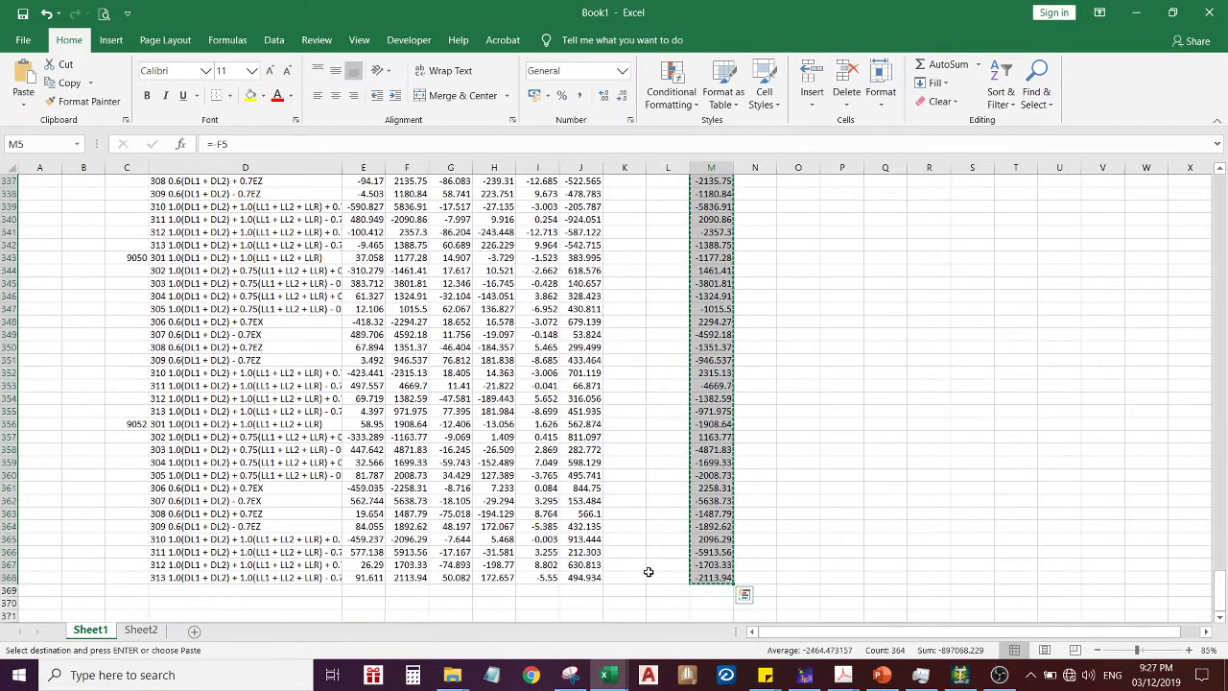
pyautogui.scroll(7, 662, 556)
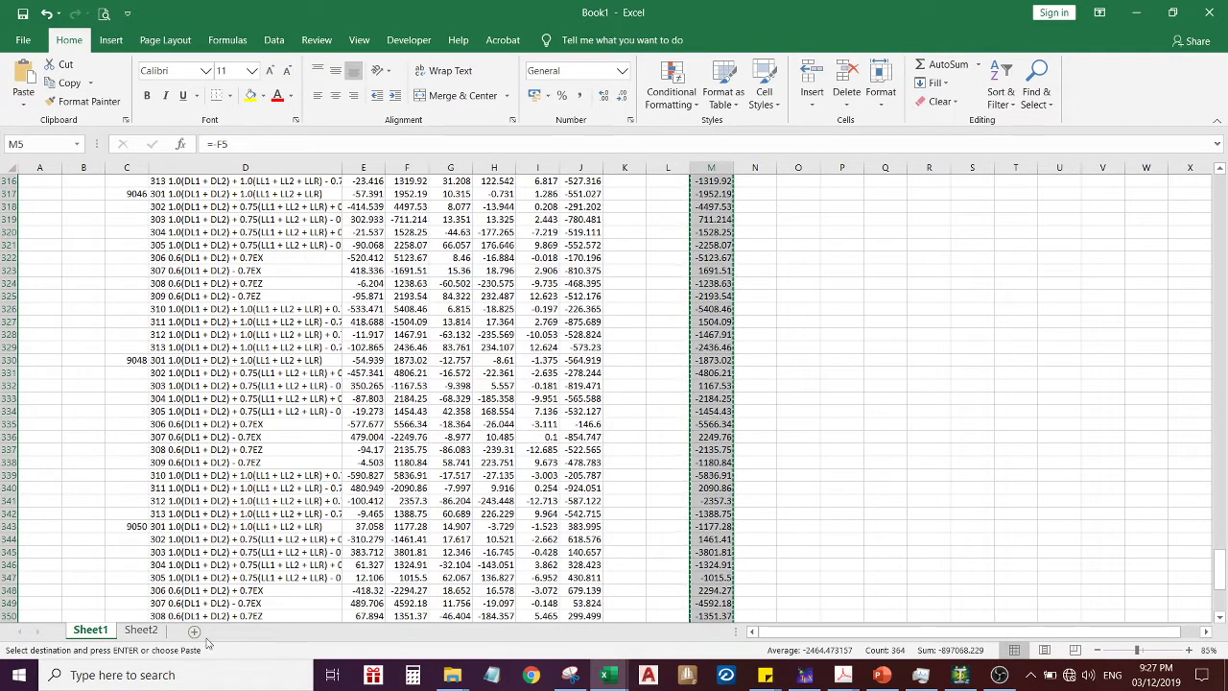
pyautogui.click(141, 630)
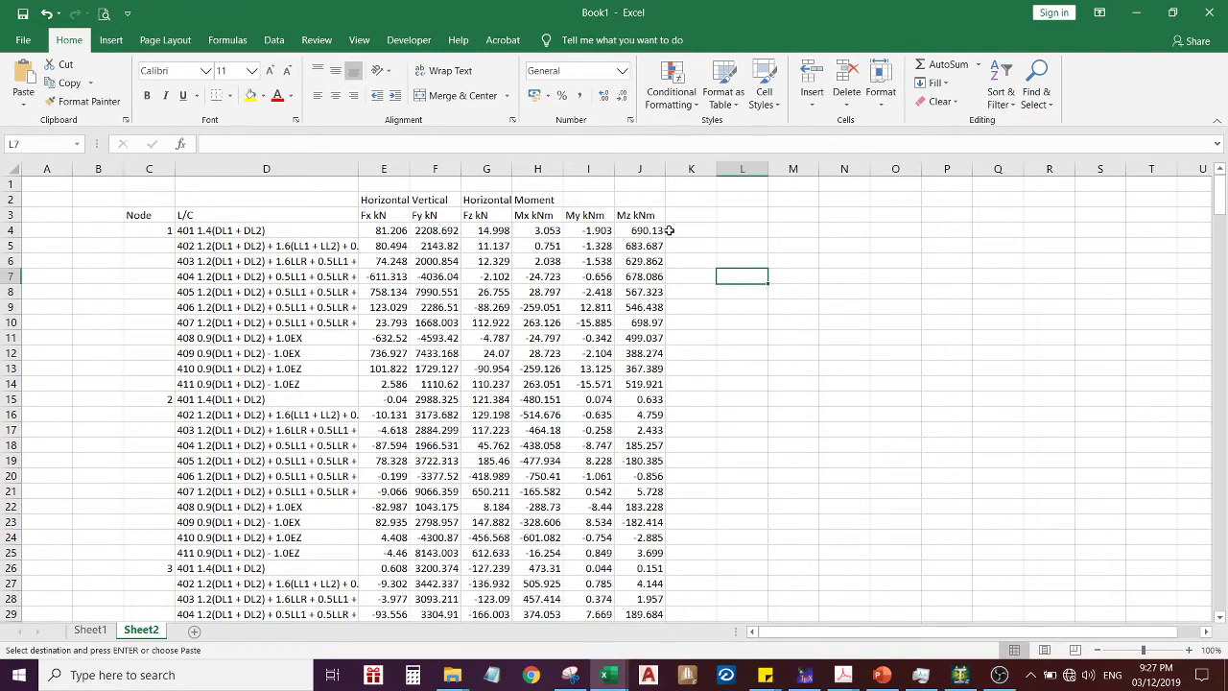
pyautogui.click(93, 632)
pyautogui.click(142, 630)
pyautogui.click(803, 230)
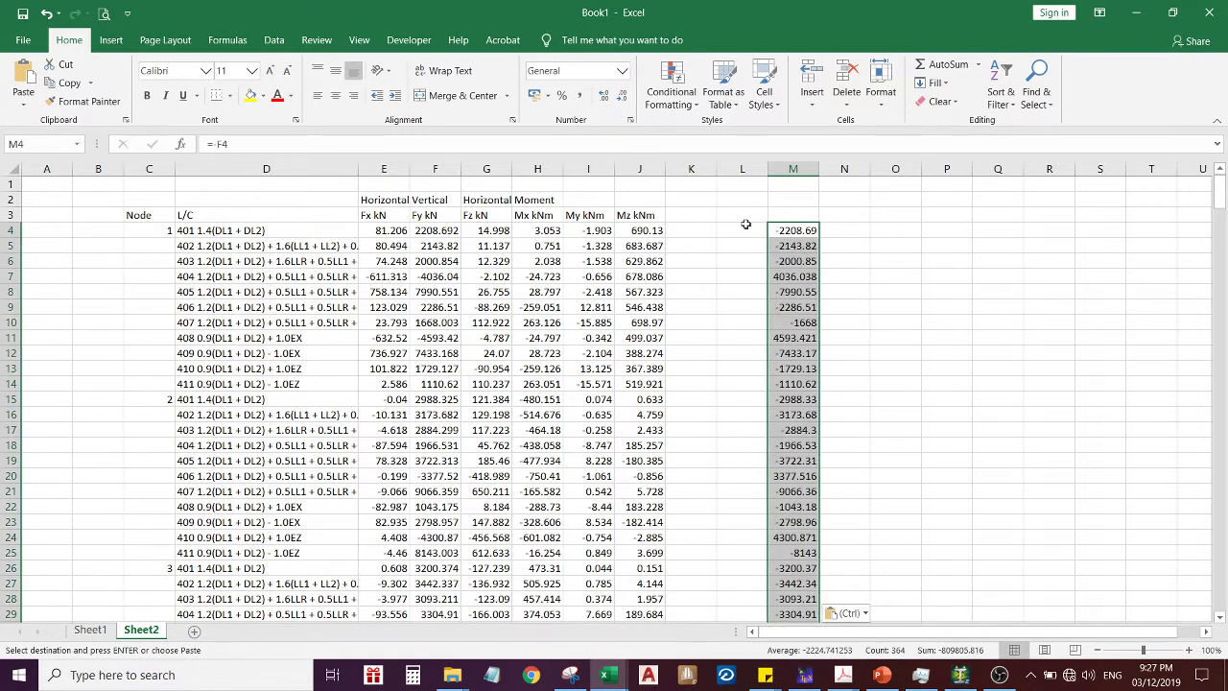
# Copy the force and moment headings from E3:J3 of Sheet2 to the range starting at L3
pyautogui.click(398, 219)
pyautogui.moveTo(623, 215); pyautogui.dragTo(640, 215)
pyautogui.hotkey('ctrl', 'c')
pyautogui.click(742, 212)
pyautogui.hotkey('ctrl', 'v')
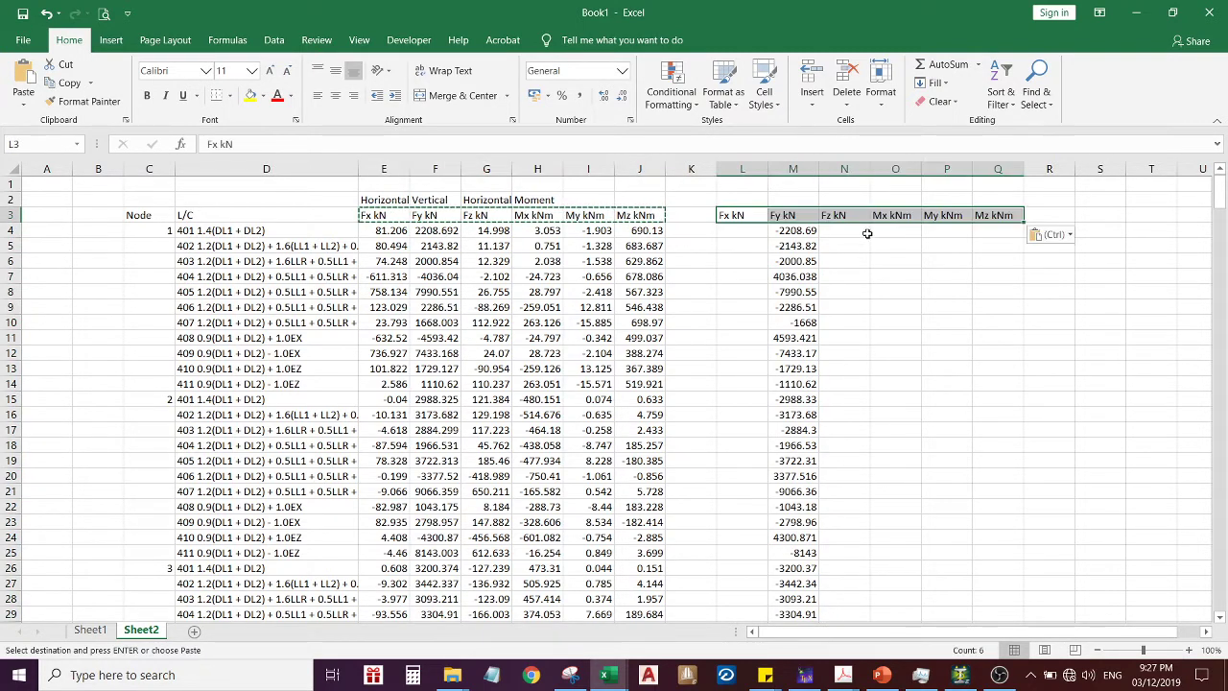
pyautogui.click(857, 260)
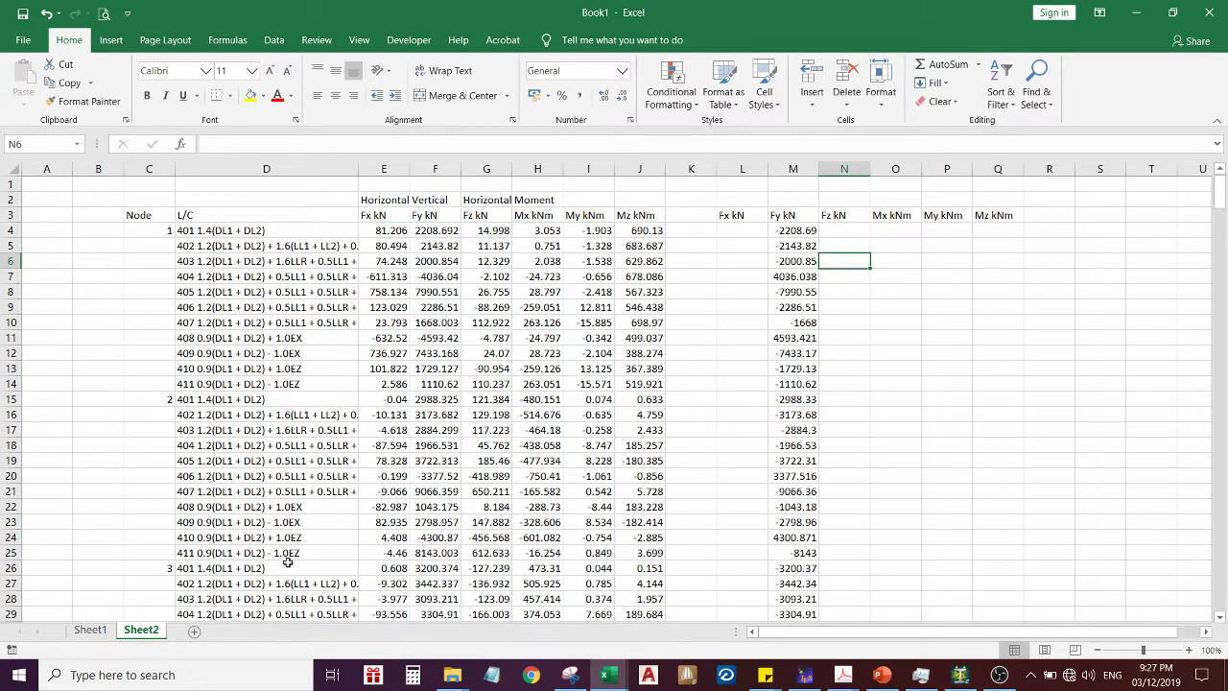
pyautogui.click(90, 631)
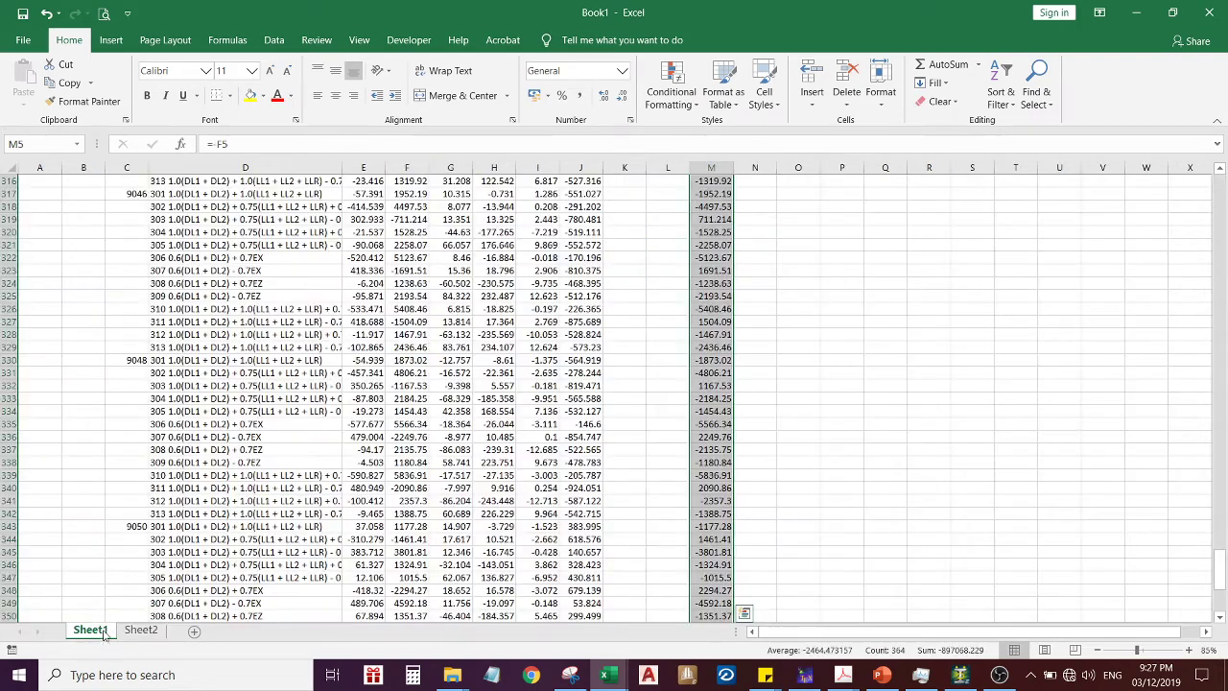
pyautogui.click(139, 631)
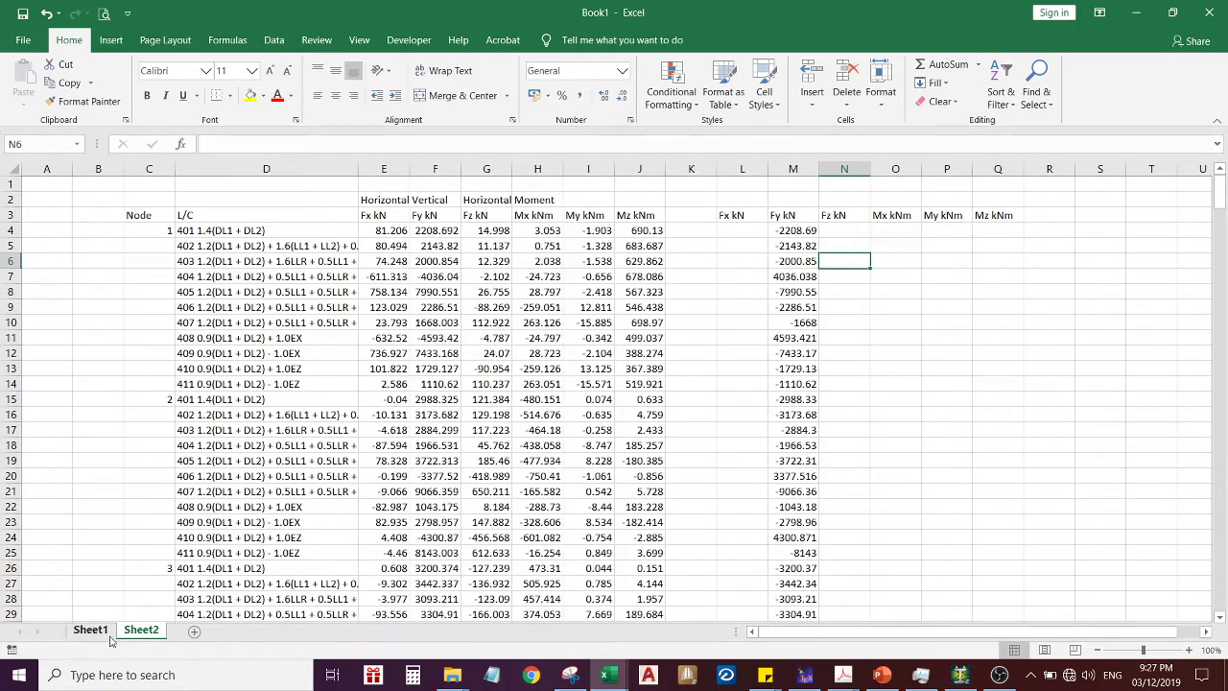
pyautogui.click(795, 233)
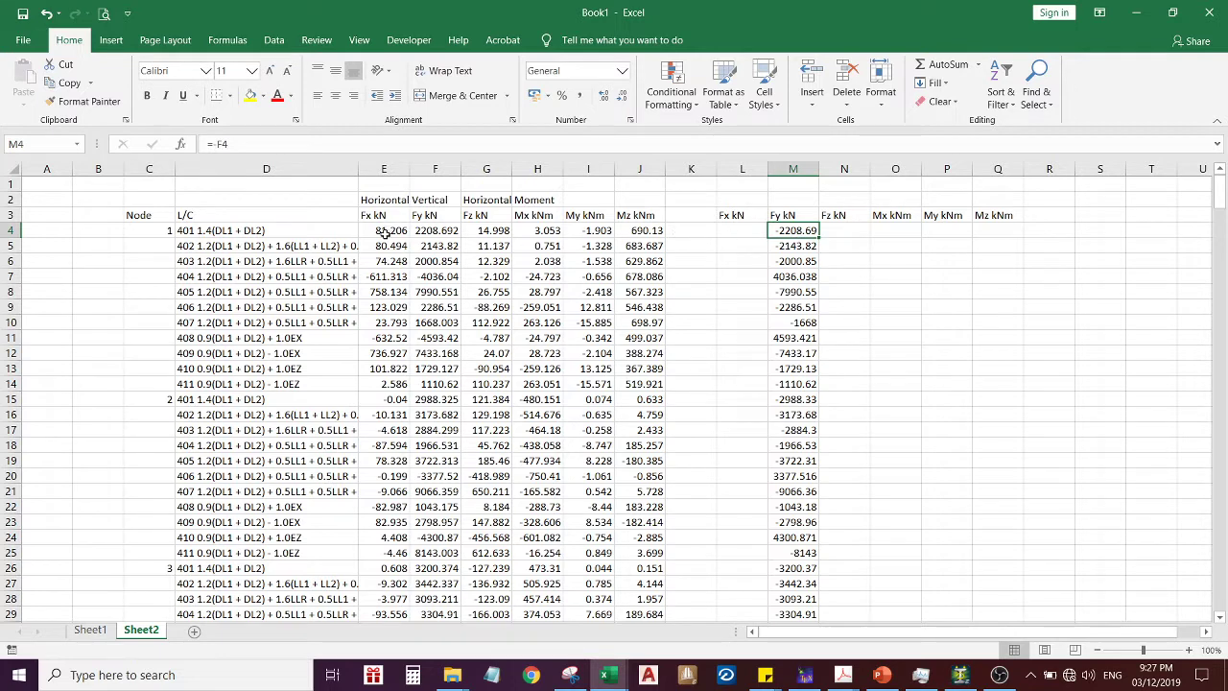
# Copy the Fx reactions in E4:E311 of Sheet2 and paste them as values only starting at L4
pyautogui.click(386, 234)
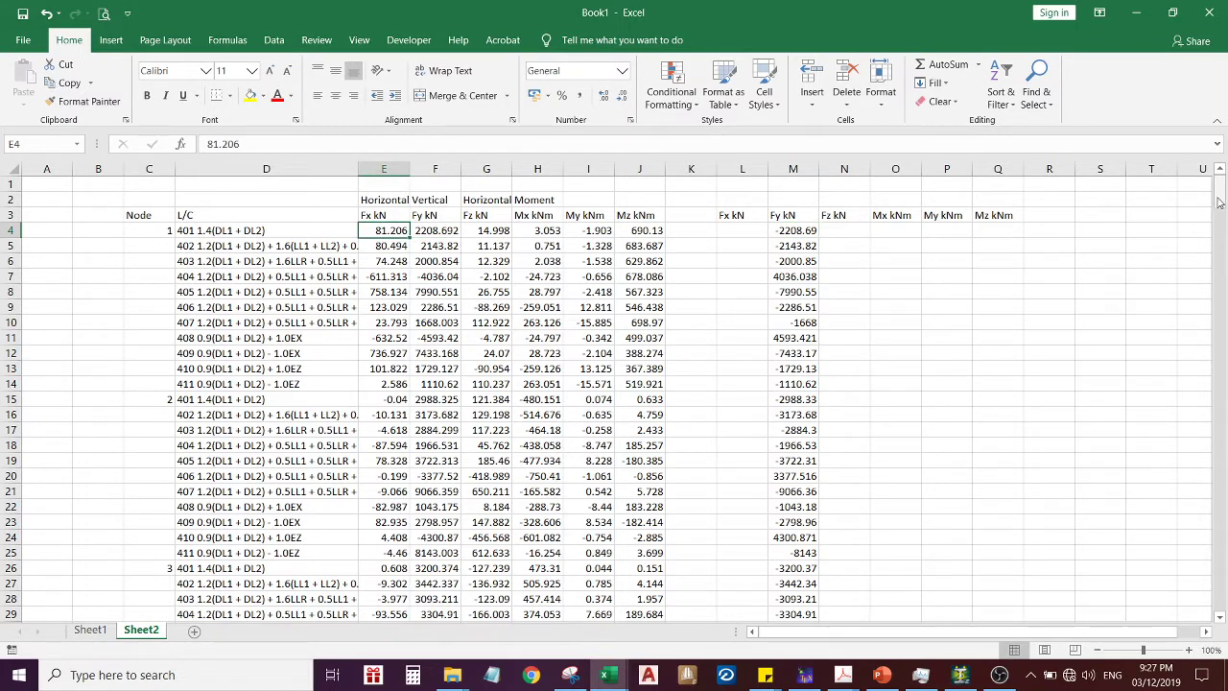
pyautogui.moveTo(1212, 403); pyautogui.dragTo(1214, 633)
pyautogui.moveTo(1225, 452); pyautogui.dragTo(1219, 532)
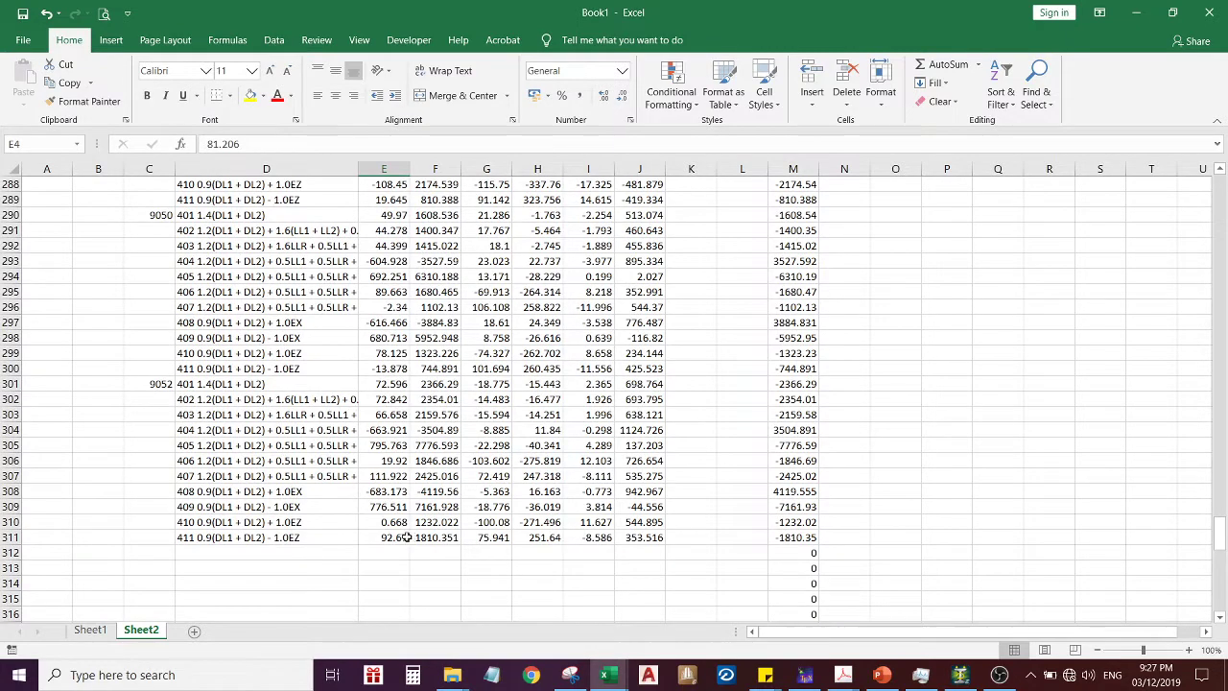
pyautogui.keyDown('shift'); pyautogui.click(396, 538); pyautogui.keyUp('shift')
pyautogui.hotkey('ctrl', 'c')
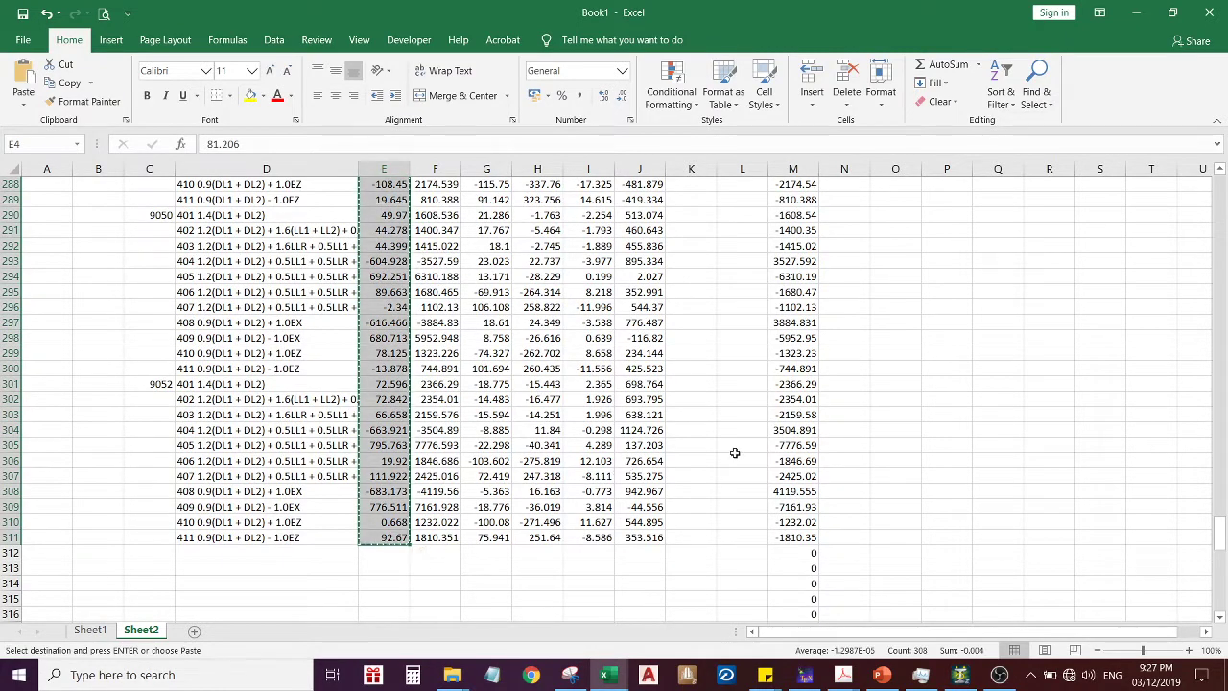
pyautogui.moveTo(1218, 530); pyautogui.dragTo(1220, 524)
pyautogui.moveTo(1227, 305); pyautogui.dragTo(1221, 192)
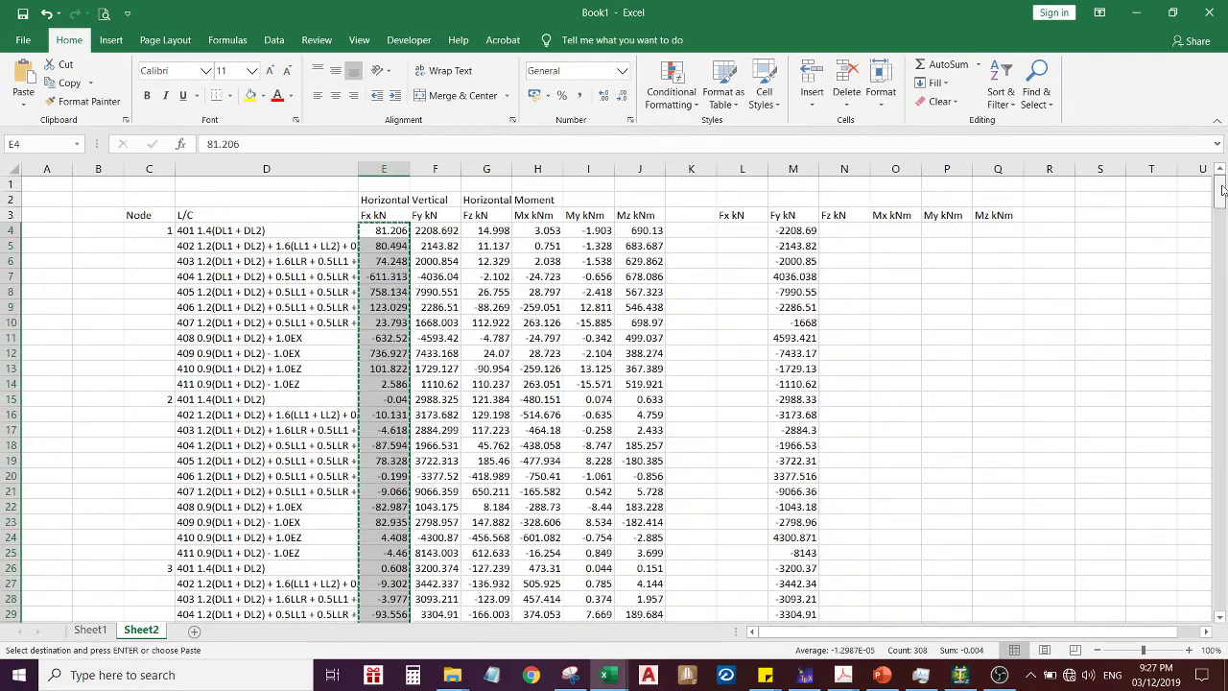
pyautogui.click(737, 236)
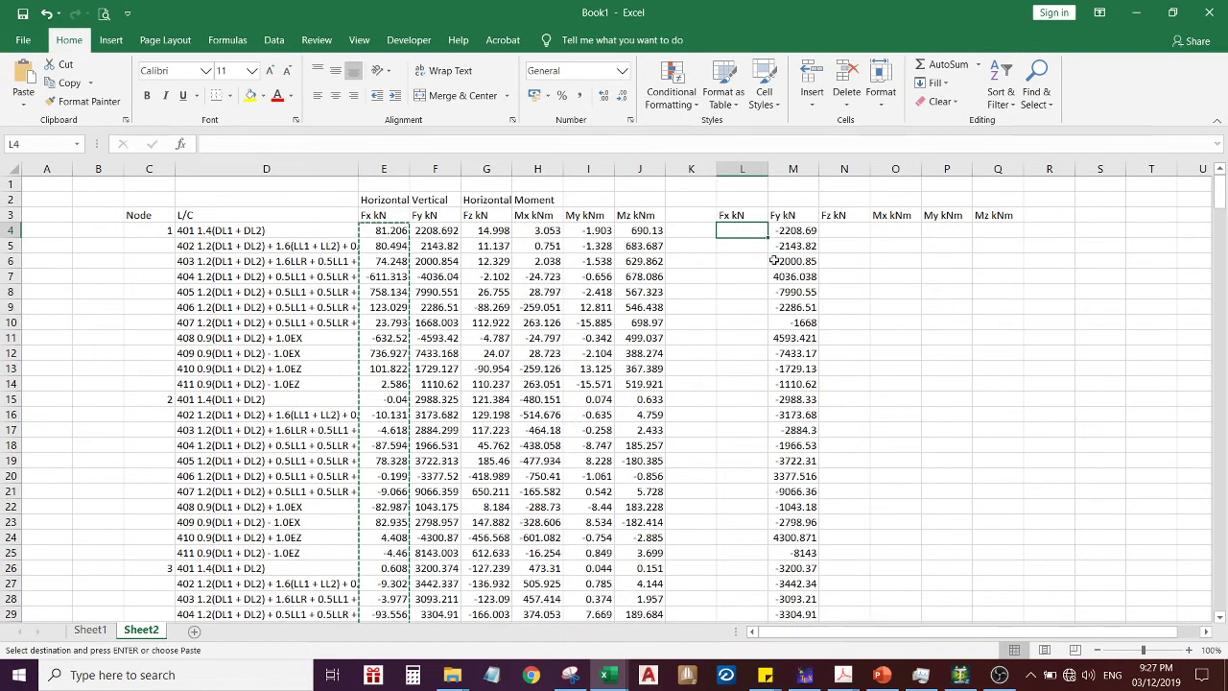
pyautogui.hotkey('ctrl', 'alt', 'v')
pyautogui.click(452, 475)
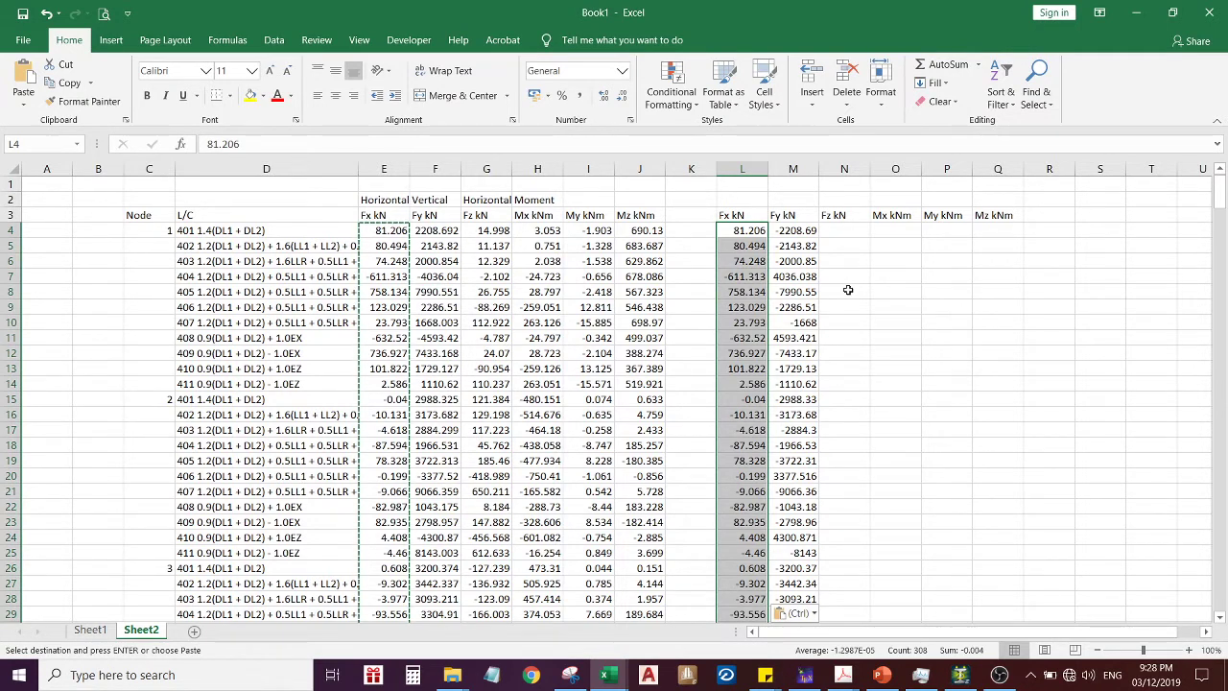
pyautogui.press('ctrl')
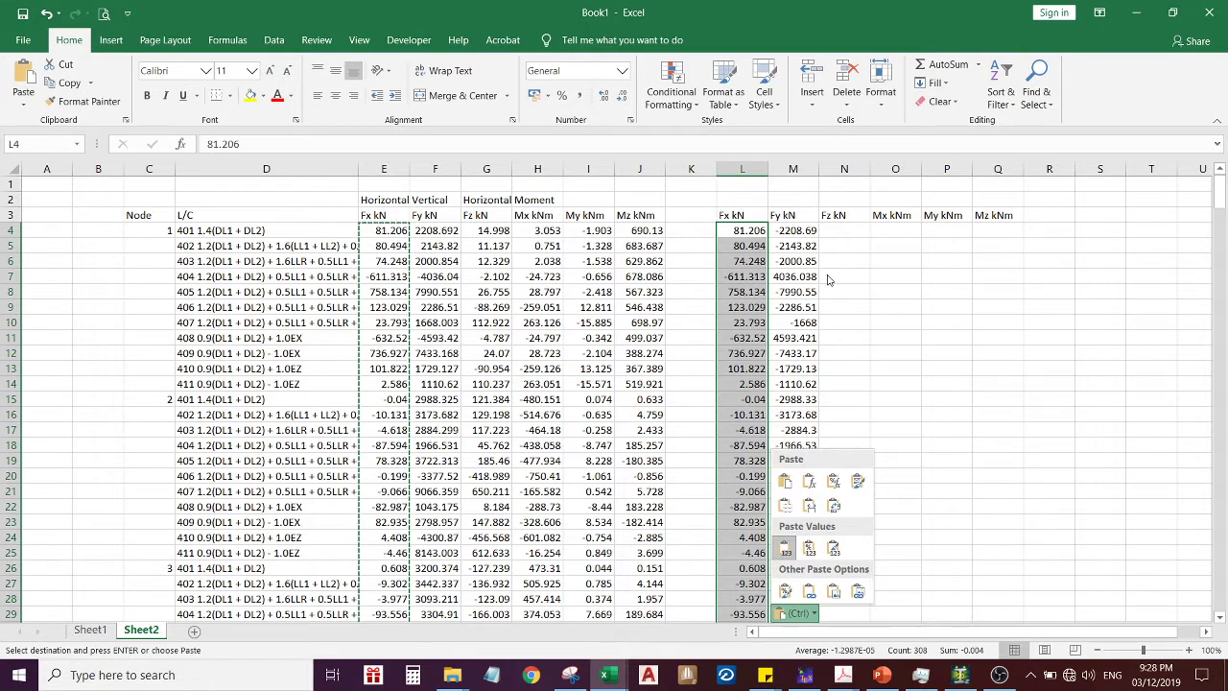
pyautogui.press('Escape')
pyautogui.press('Escape')
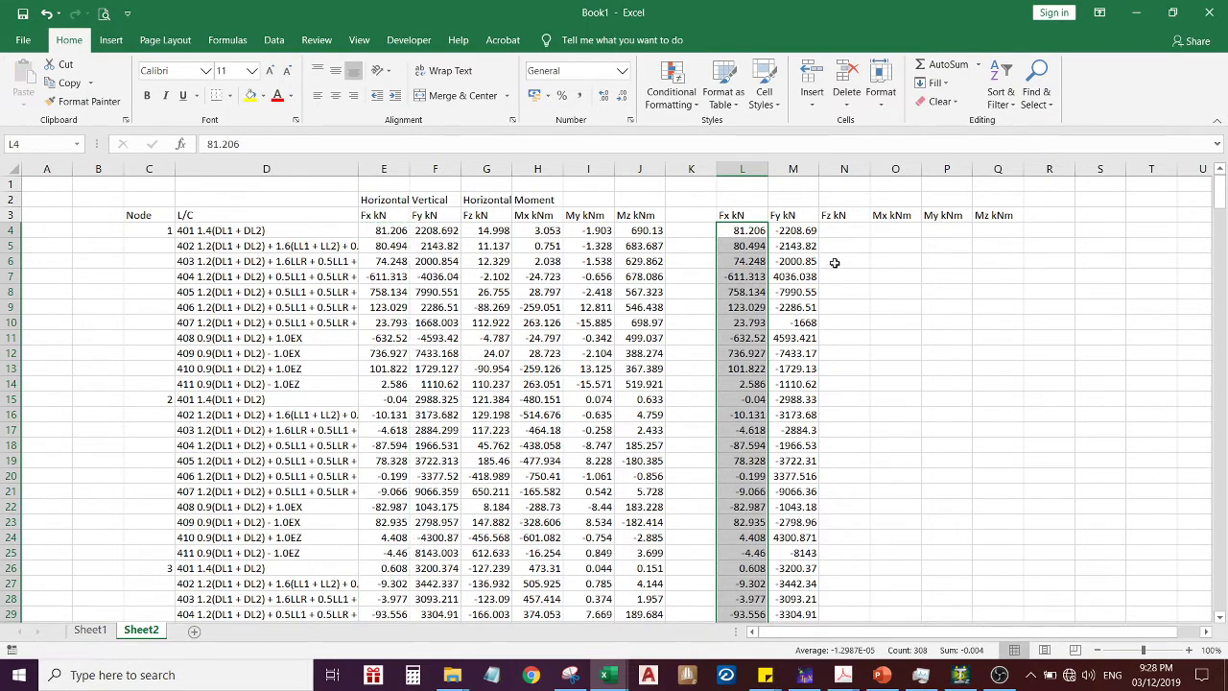
# Copy the Fz, Mx, My and Mz reactions in G4:J311 of Sheet2 and paste them as values only starting at N4
pyautogui.click(482, 232)
pyautogui.keyDown('shift'); pyautogui.click(662, 494); pyautogui.keyUp('shift')
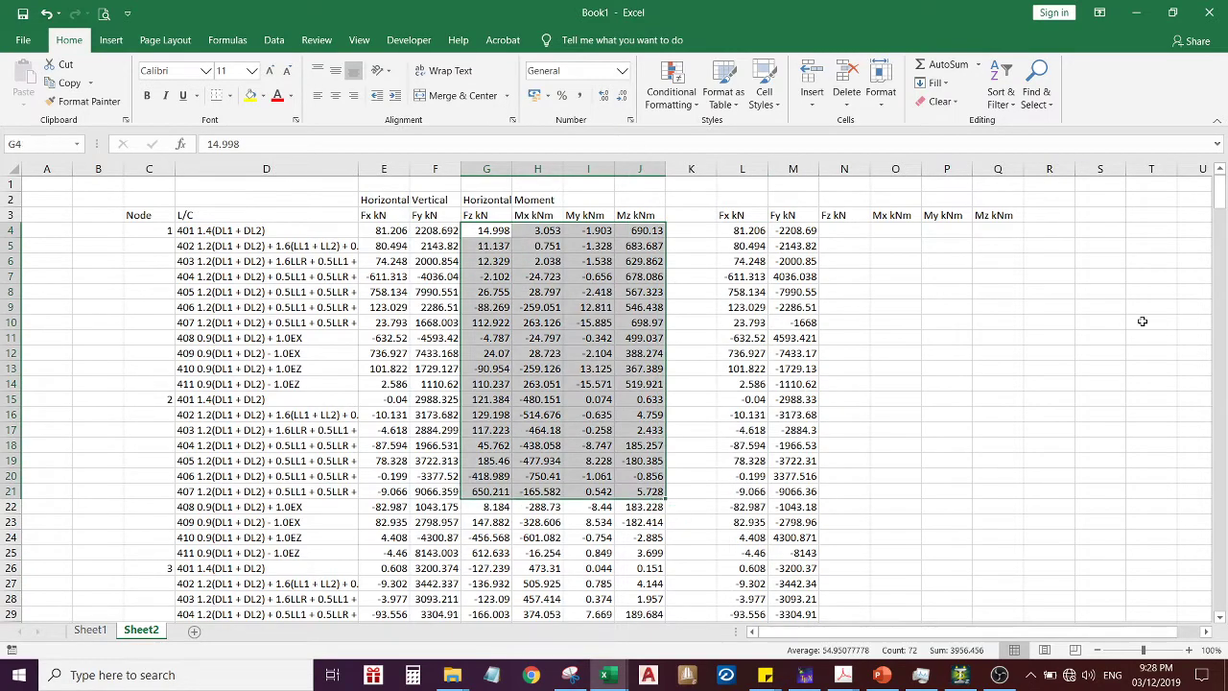
pyautogui.moveTo(1220, 204); pyautogui.dragTo(1225, 572)
pyautogui.scroll(20, 1226, 506)
pyautogui.scroll(-18, 600, 599)
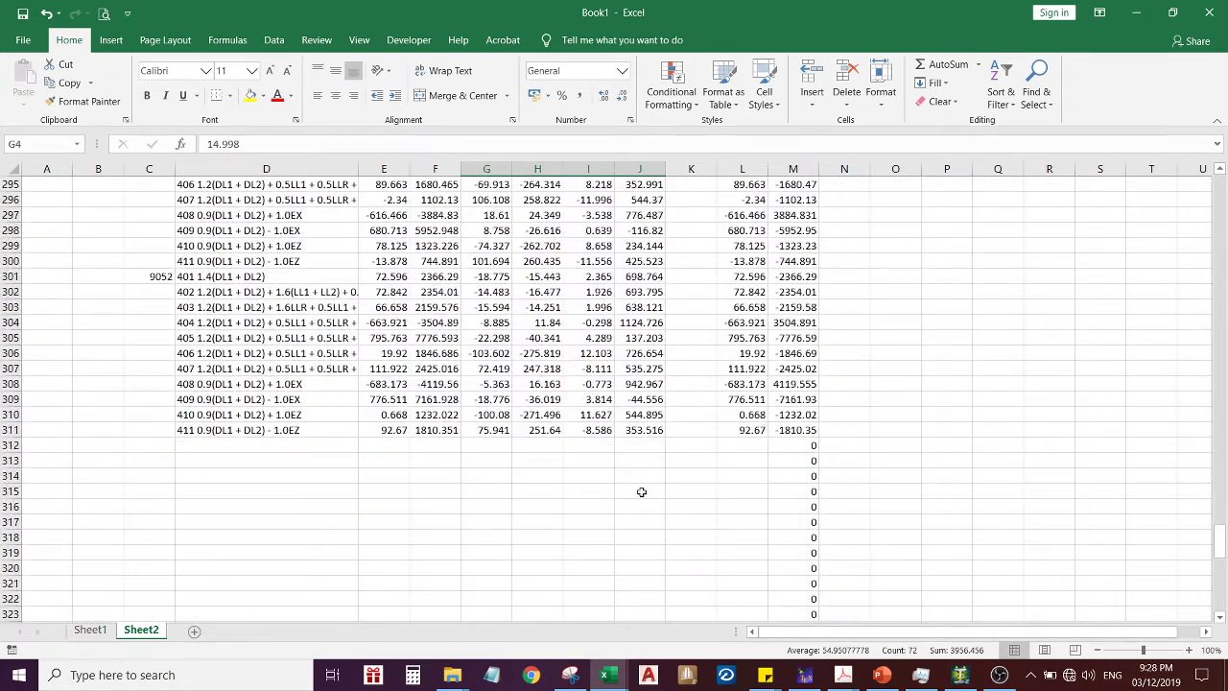
pyautogui.keyDown('shift'); pyautogui.click(639, 430); pyautogui.keyUp('shift')
pyautogui.hotkey('ctrl', 'c')
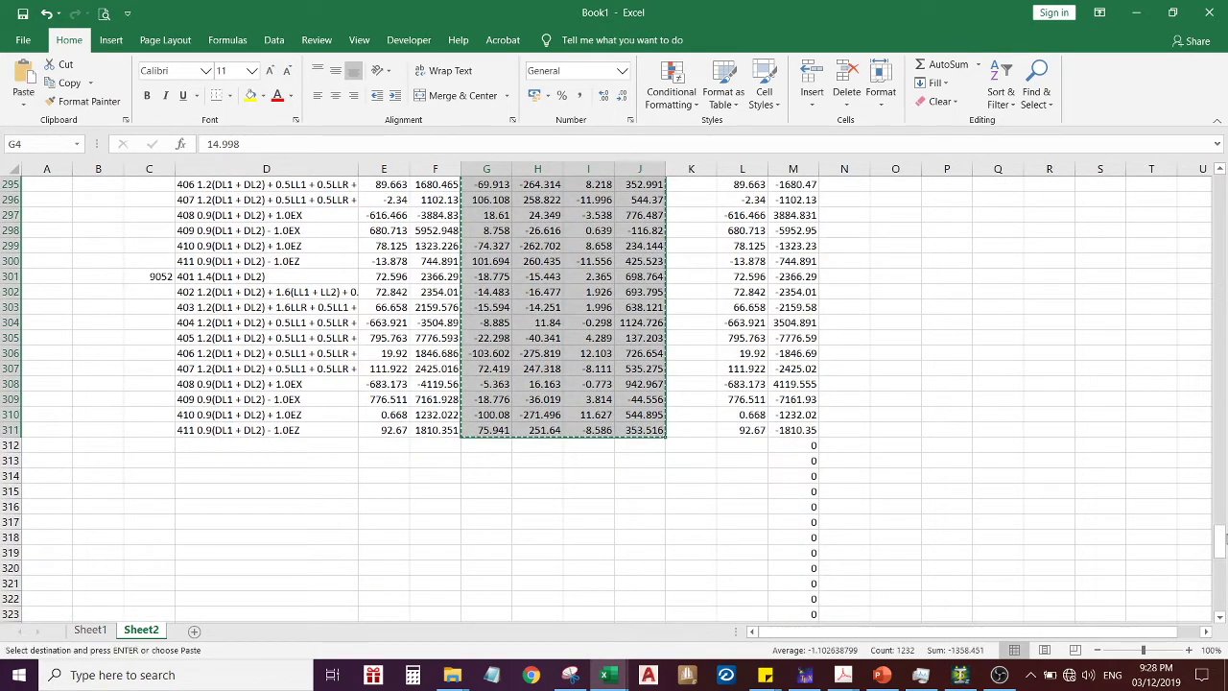
pyautogui.scroll(1, 1221, 547)
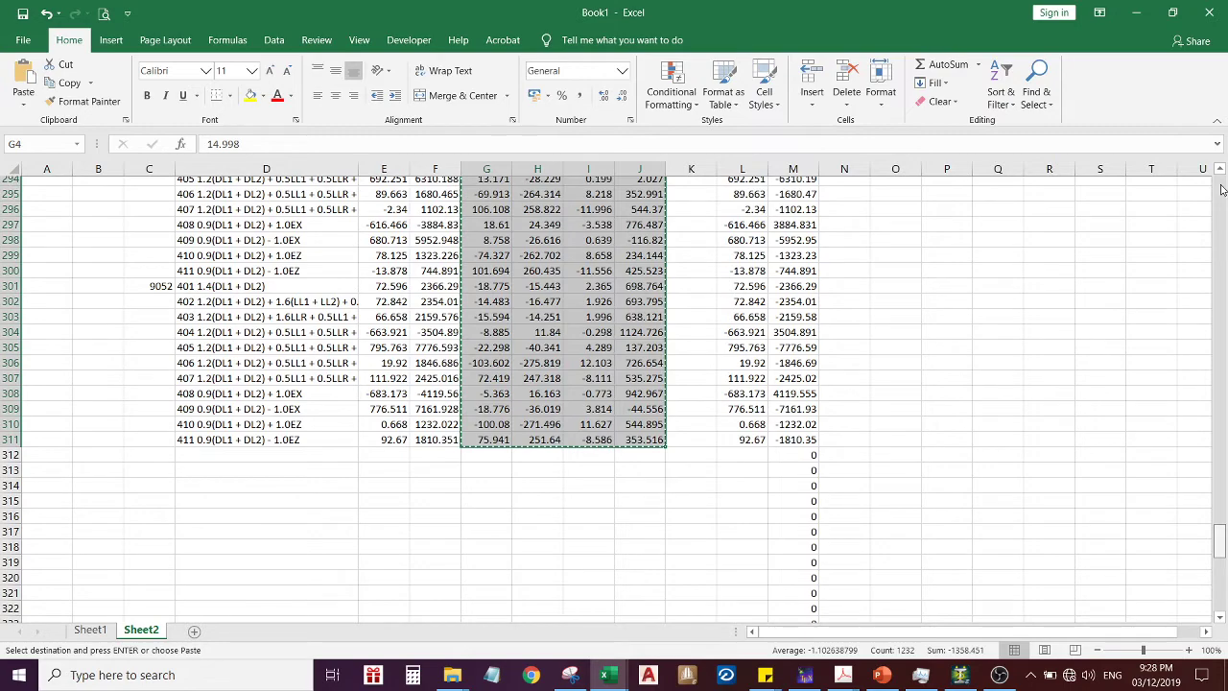
pyautogui.hotkey('ctrl', 'Home')
pyautogui.click(843, 230)
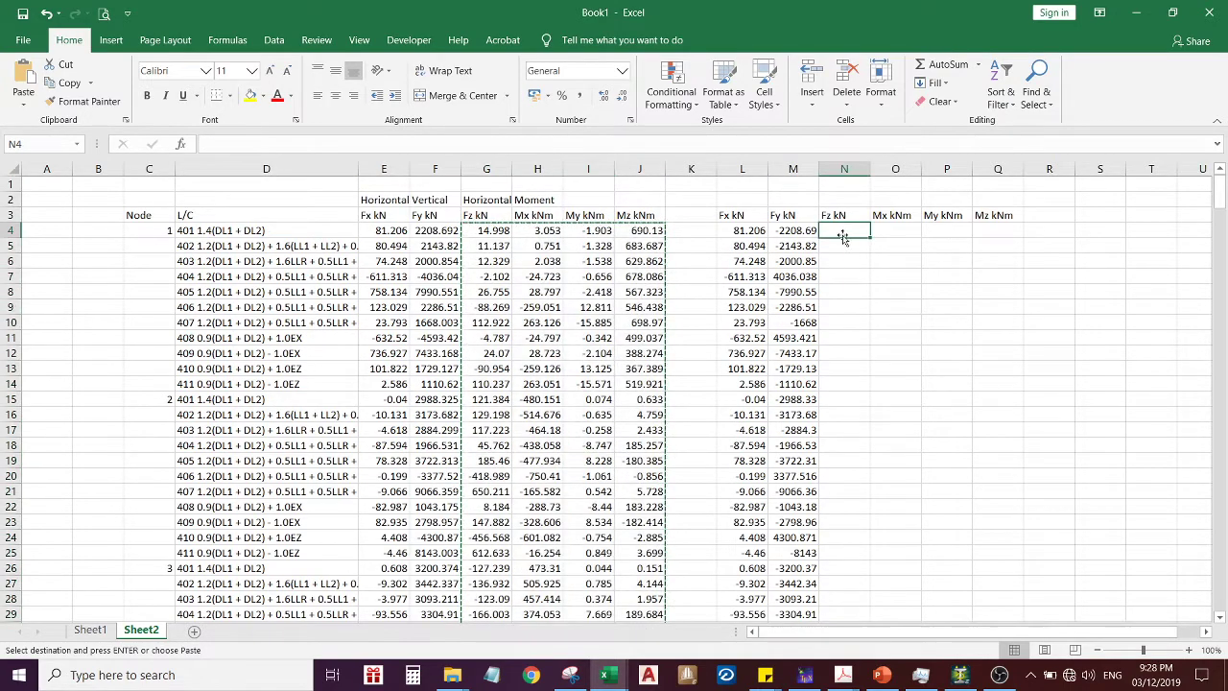
pyautogui.hotkey('ctrl', 'alt', 'v')
pyautogui.press('v')
pyautogui.click(454, 474)
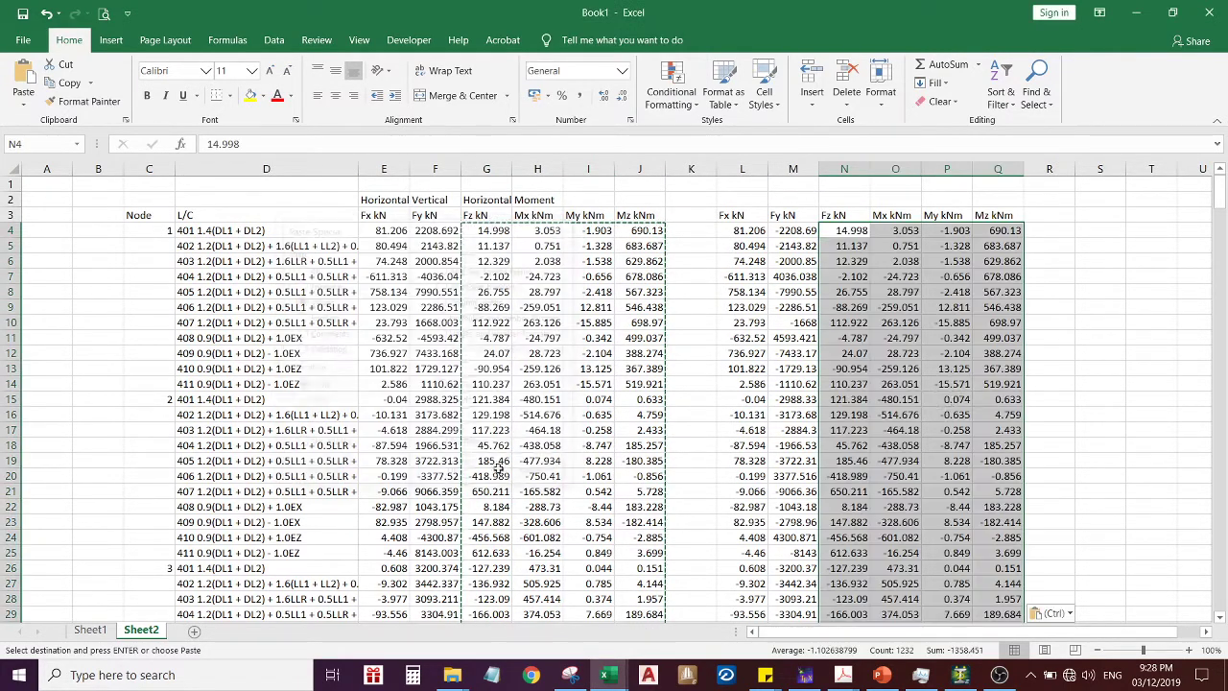
pyautogui.click(1084, 344)
pyautogui.press('Escape')
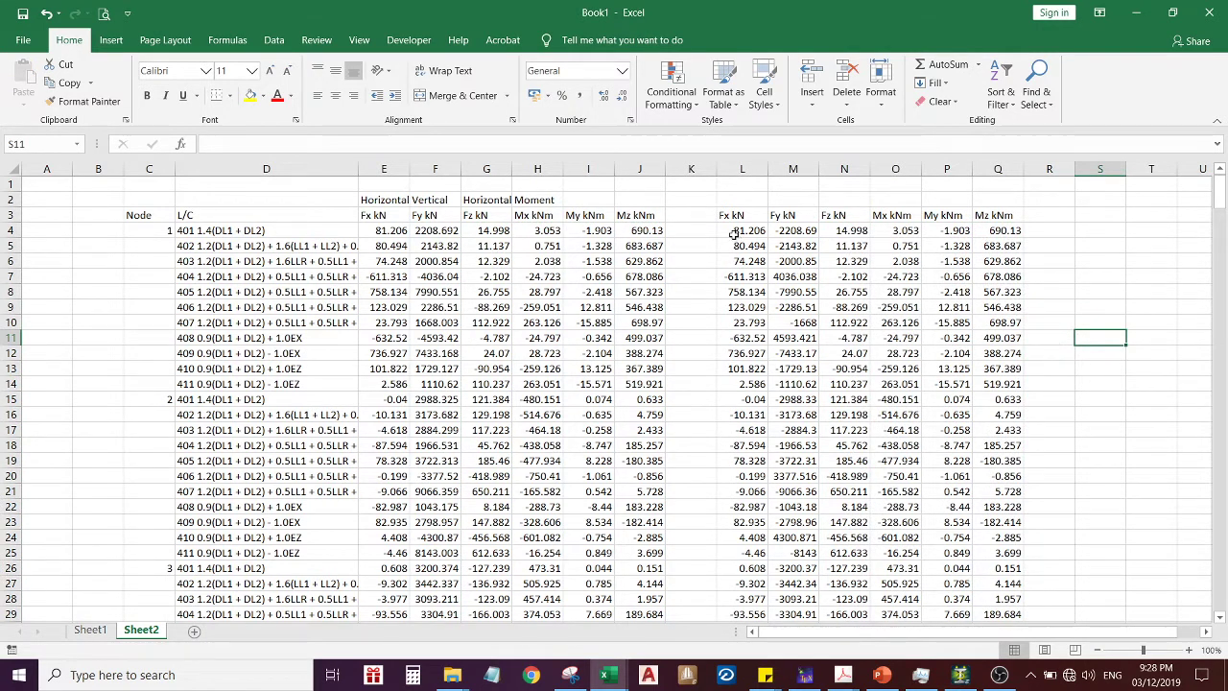
# In Sheet1, copy the Fx reactions in E5:E368 and paste them as values only starting at L5
pyautogui.click(100, 633)
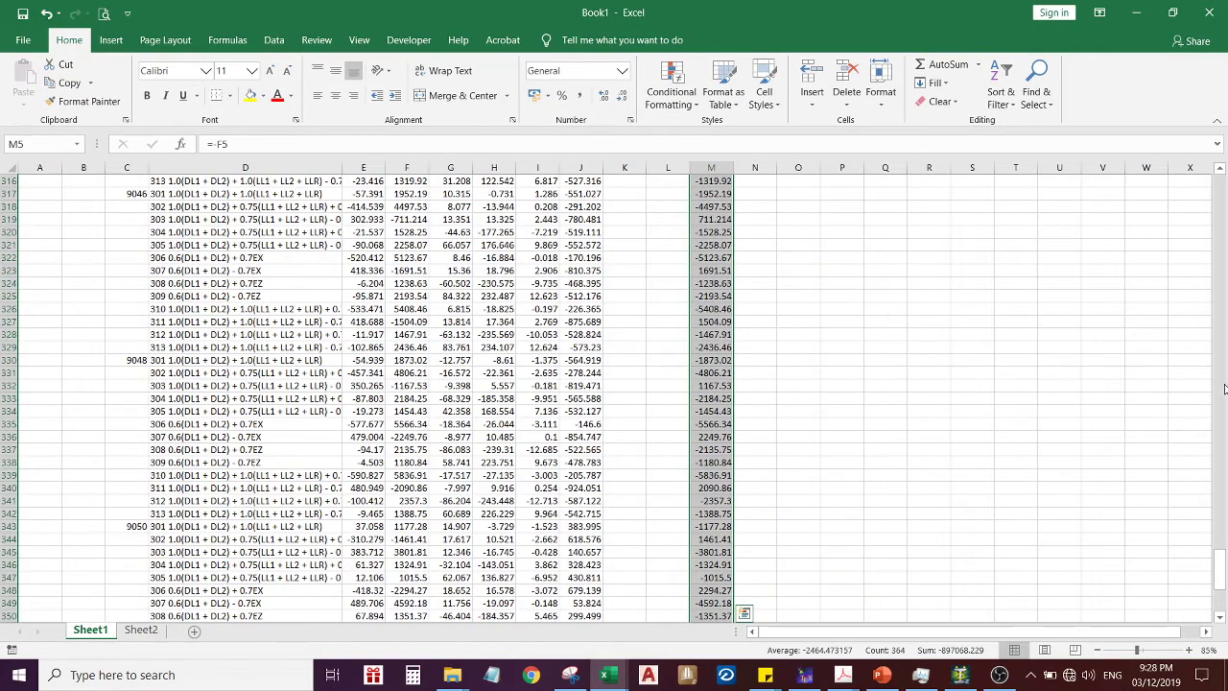
pyautogui.keyDown('shift'); pyautogui.click(1216, 197); pyautogui.keyUp('shift')
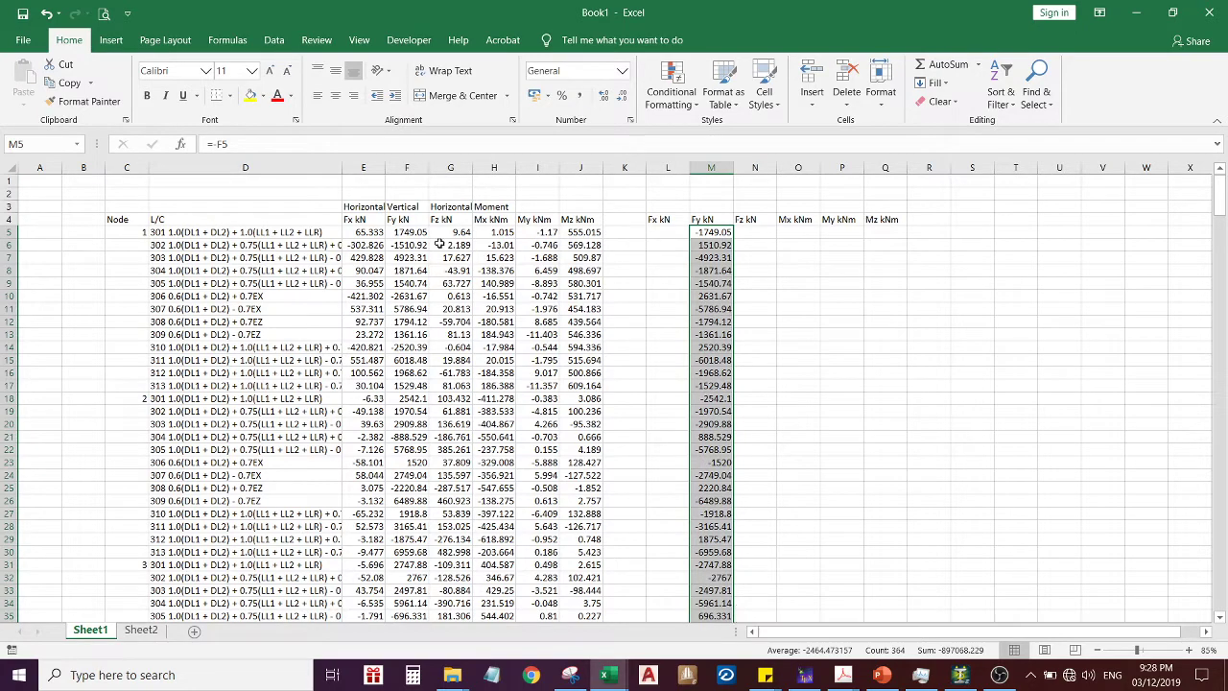
pyautogui.click(363, 233)
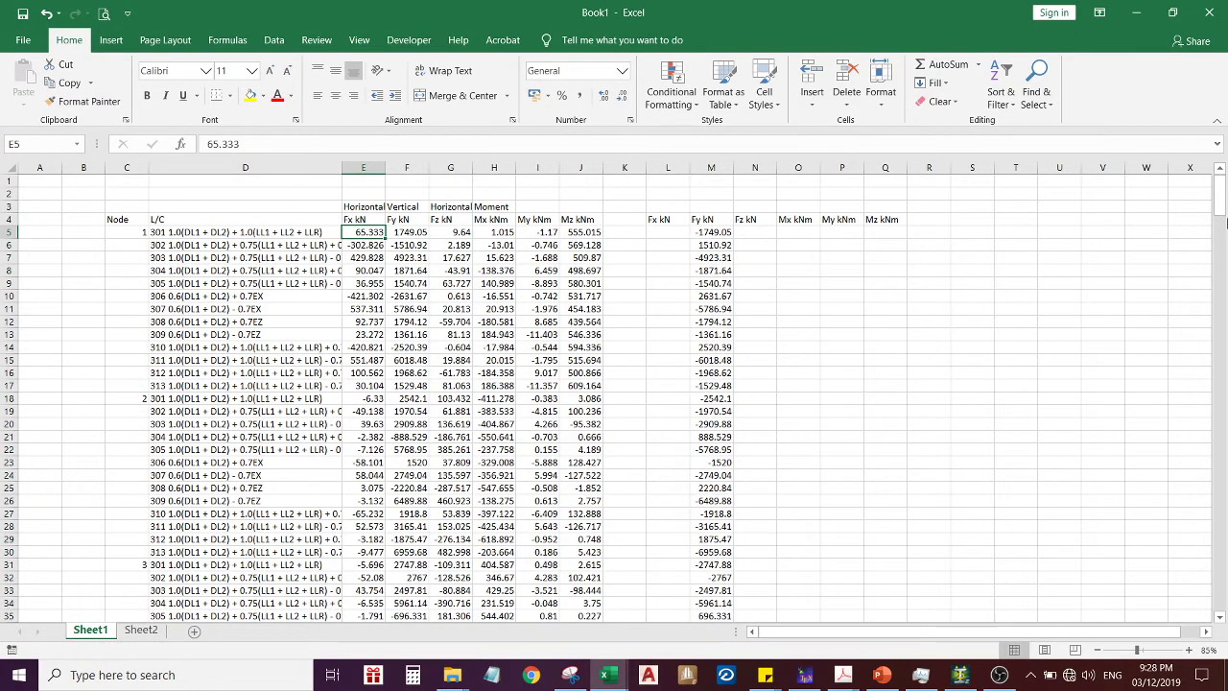
pyautogui.moveTo(1225, 223); pyautogui.dragTo(737, 624)
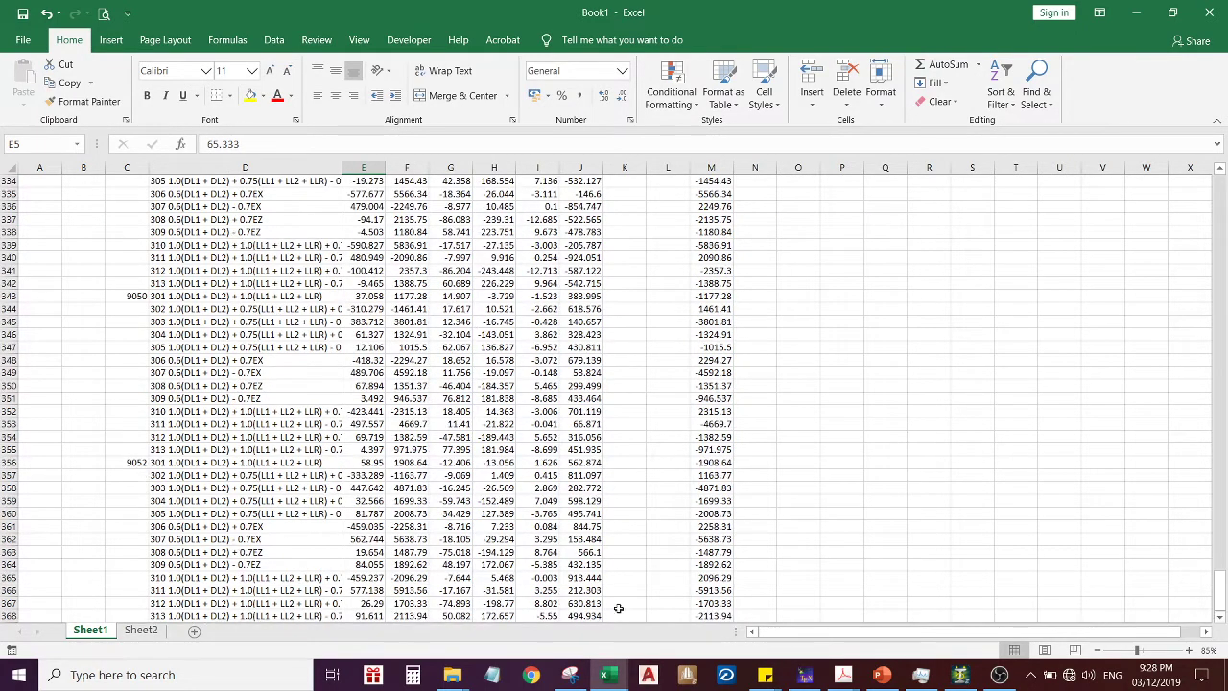
pyautogui.scroll(-2, 641, 559)
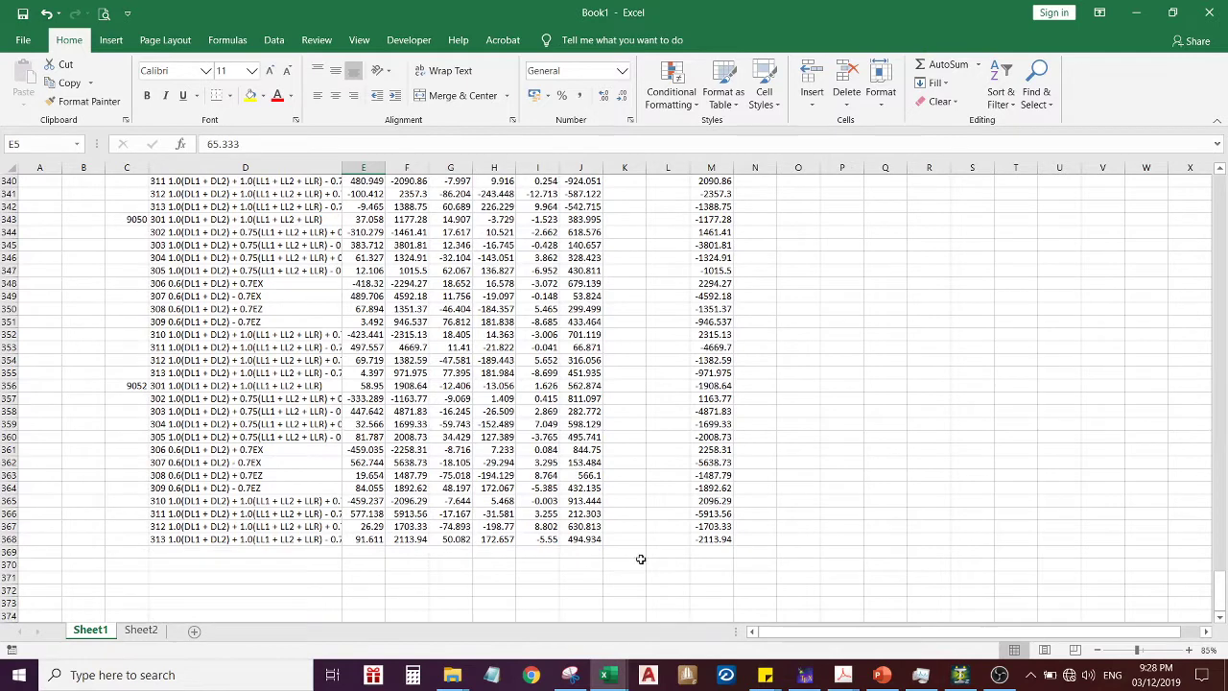
pyautogui.keyDown('shift'); pyautogui.click(359, 539); pyautogui.keyUp('shift')
pyautogui.hotkey('ctrl', 'c')
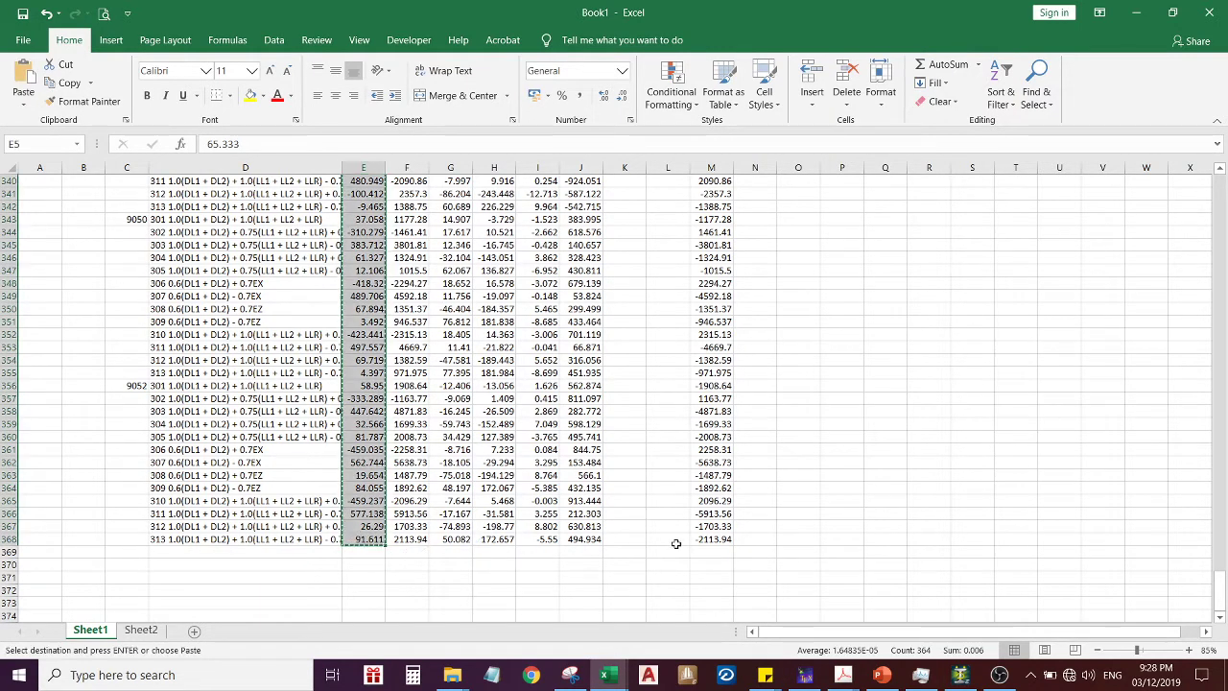
pyautogui.scroll(2, 1223, 566)
pyautogui.moveTo(1221, 221); pyautogui.dragTo(1221, 192)
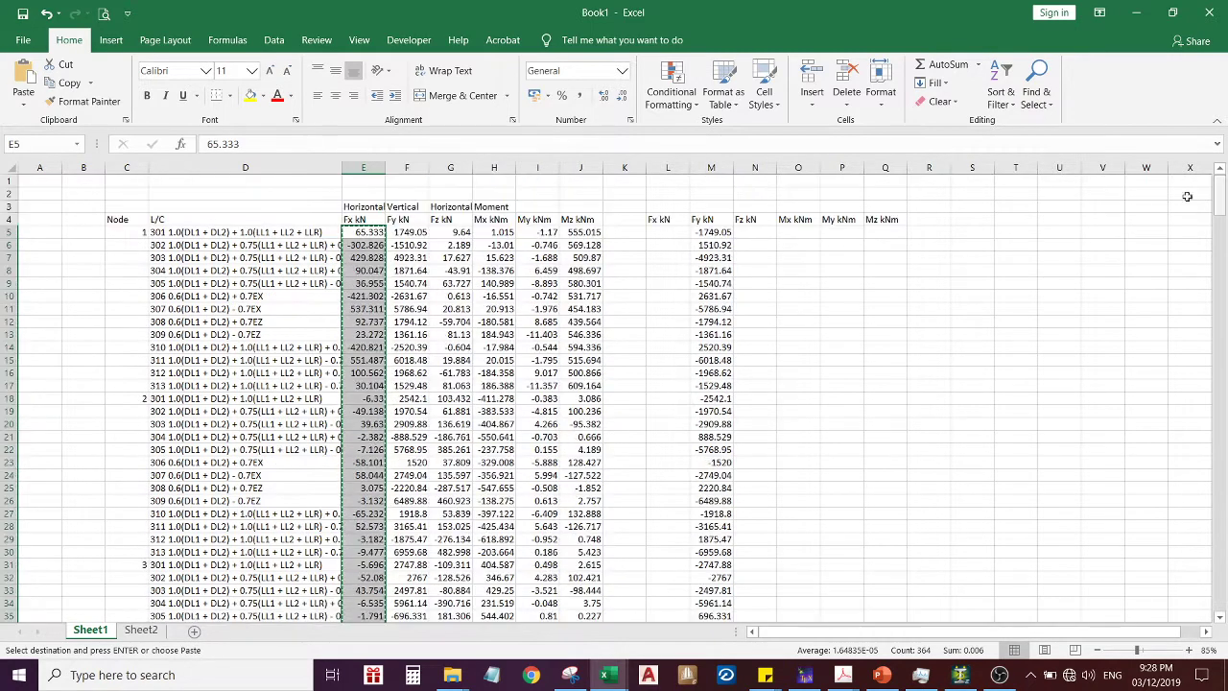
pyautogui.click(668, 232)
pyautogui.hotkey('alt', 'e')
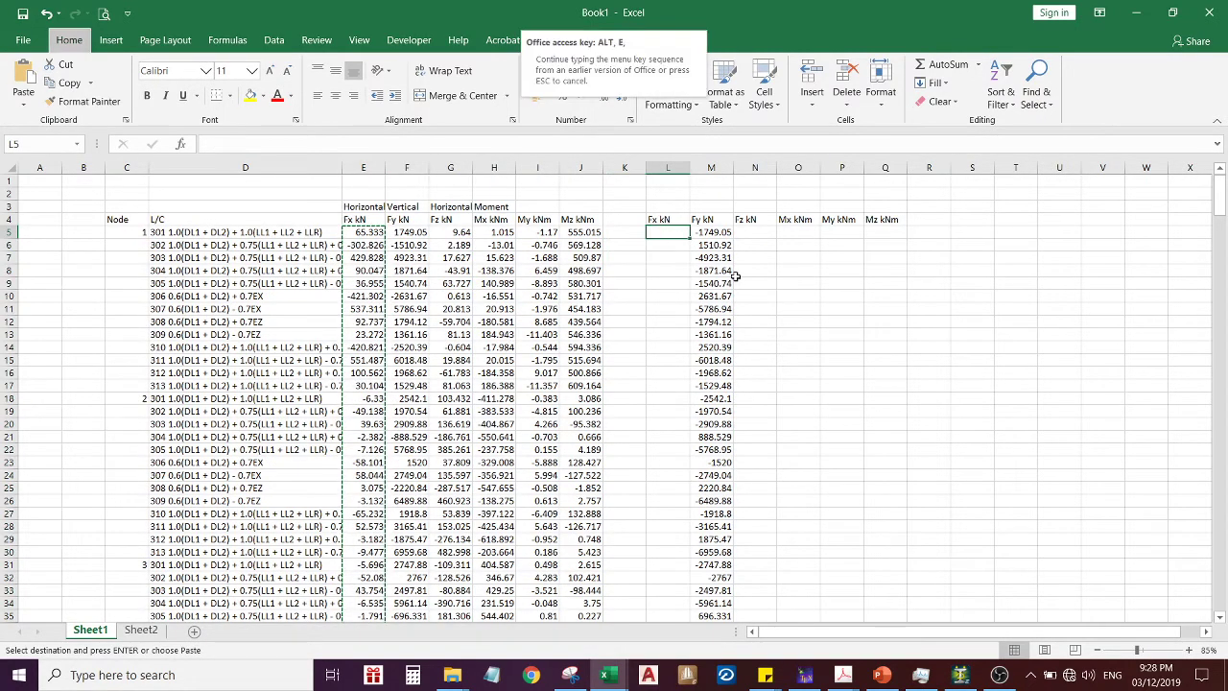
pyautogui.press('s')
pyautogui.press('v')
pyautogui.click(449, 473)
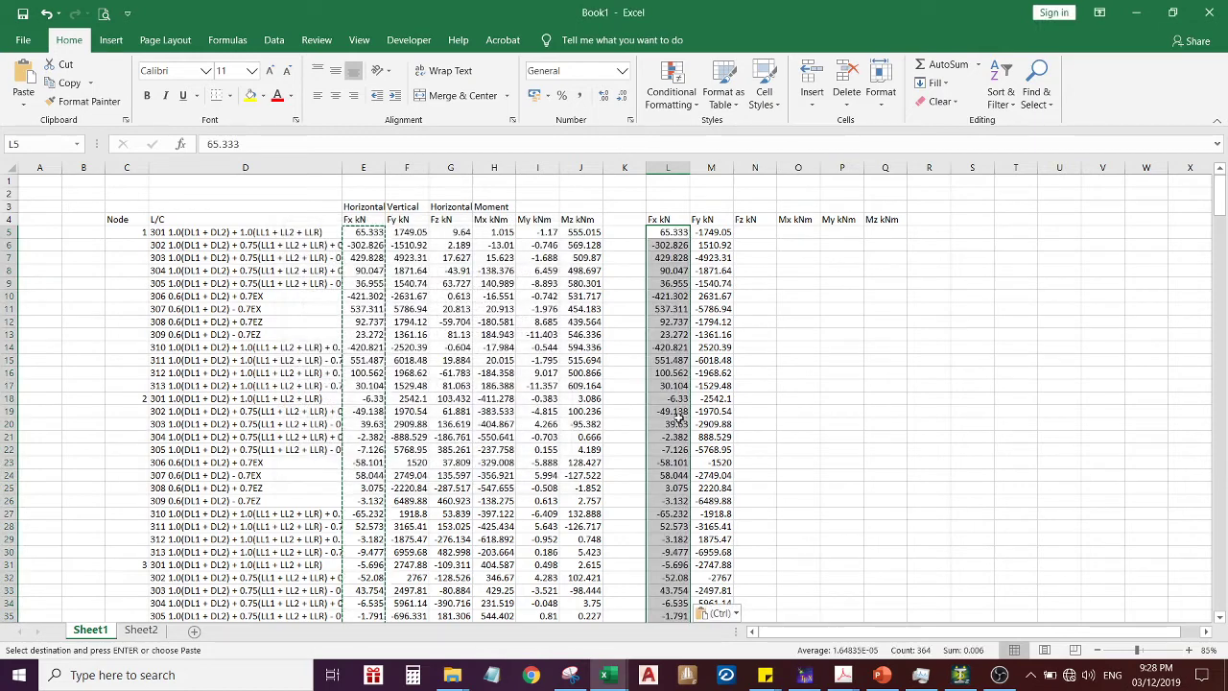
# In Sheet1, copy the Fz, Mx, My and Mz reactions in G5:J368 and paste them as values only starting at N5
pyautogui.click(451, 233)
pyautogui.keyDown('shift'); pyautogui.click(581, 514); pyautogui.keyUp('shift')
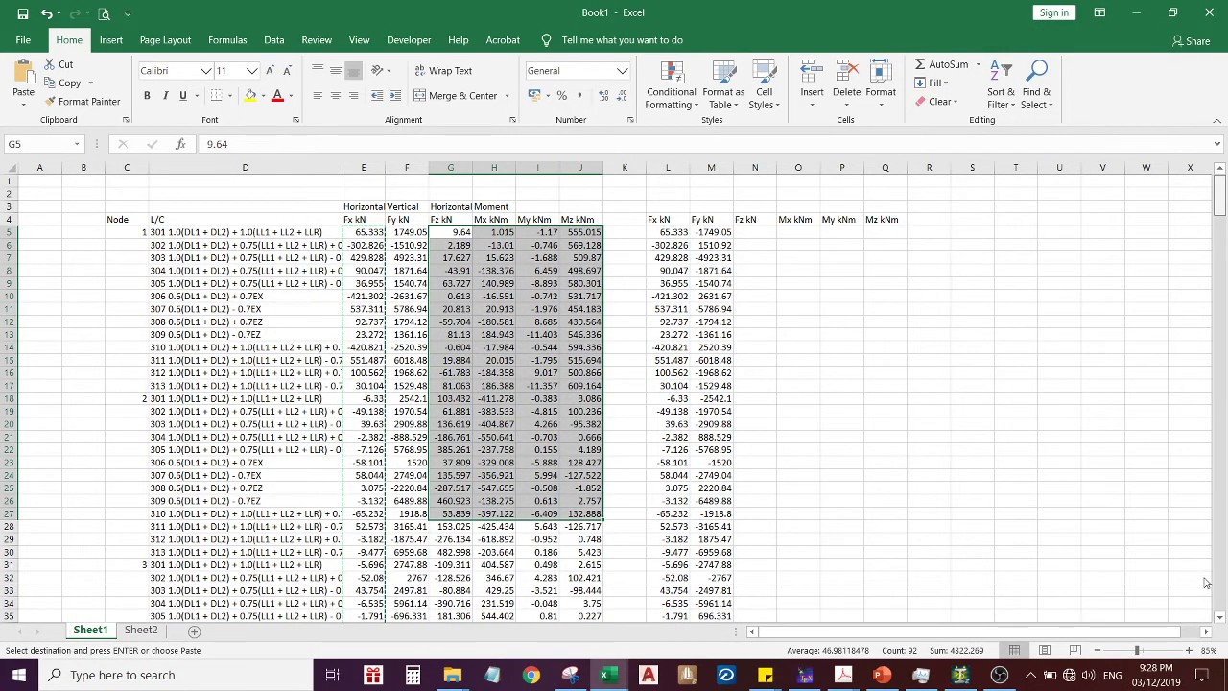
pyautogui.scroll(-20, 1211, 576)
pyautogui.scroll(-3, 586, 543)
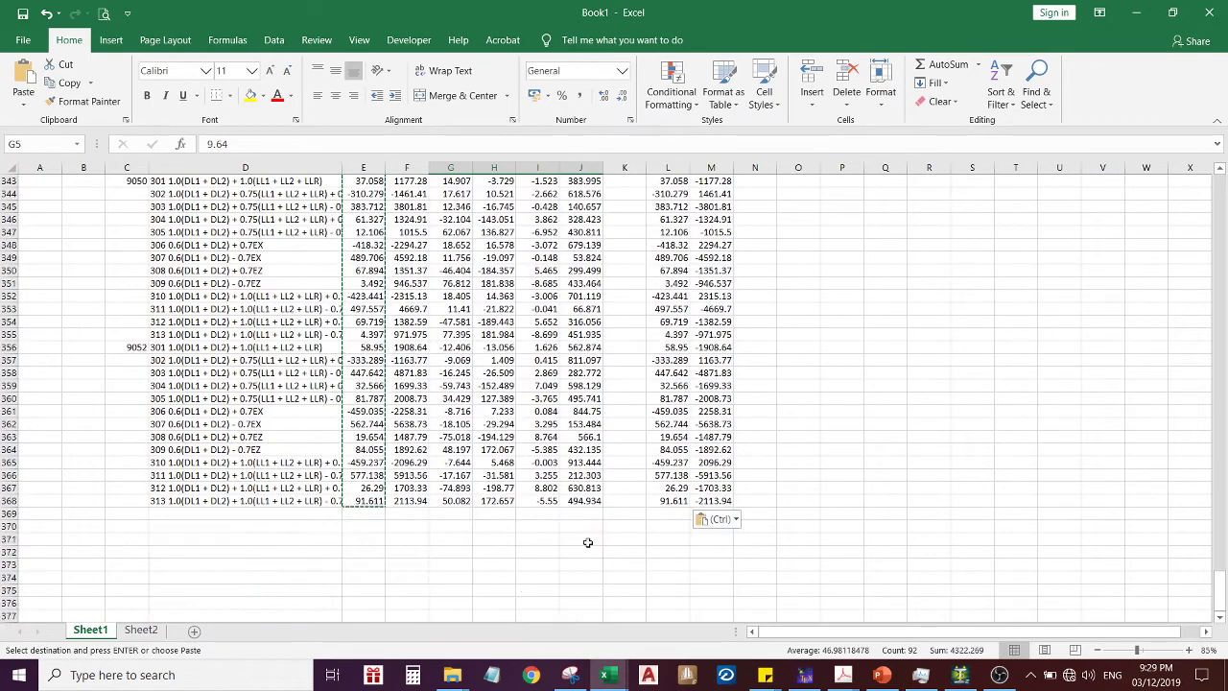
pyautogui.keyDown('shift'); pyautogui.click(583, 500); pyautogui.keyUp('shift')
pyautogui.hotkey('ctrl', 'c')
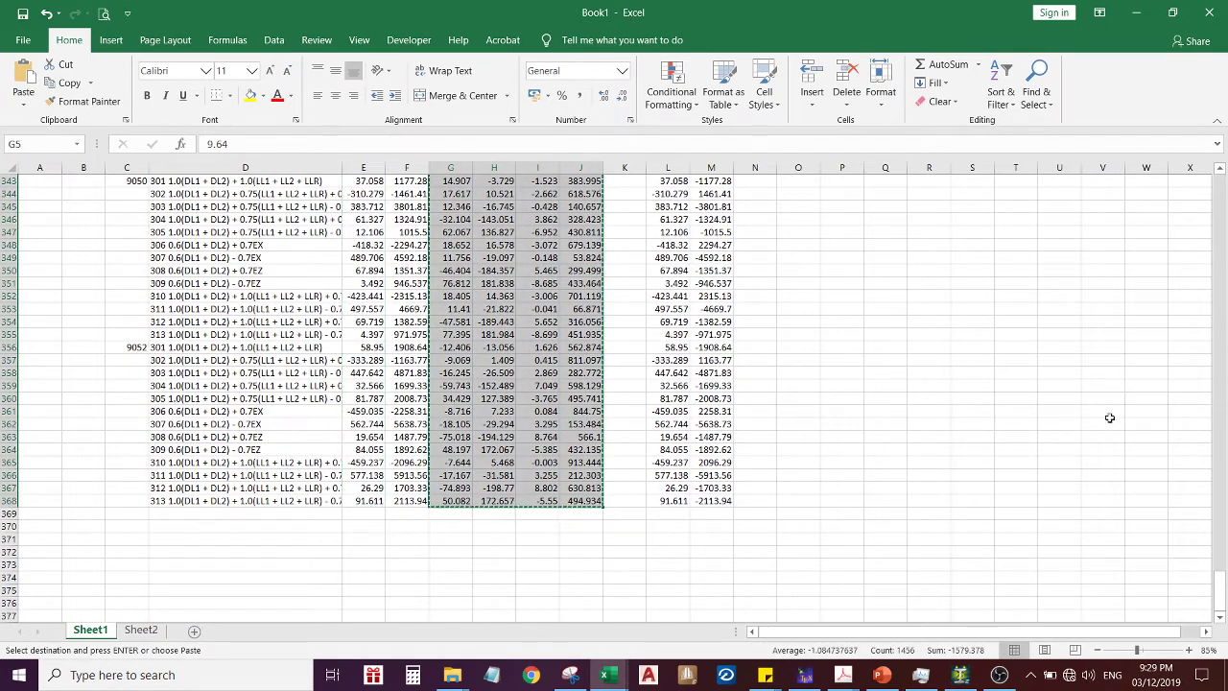
pyautogui.scroll(1, 1226, 521)
pyautogui.moveTo(1221, 521); pyautogui.dragTo(1211, 212)
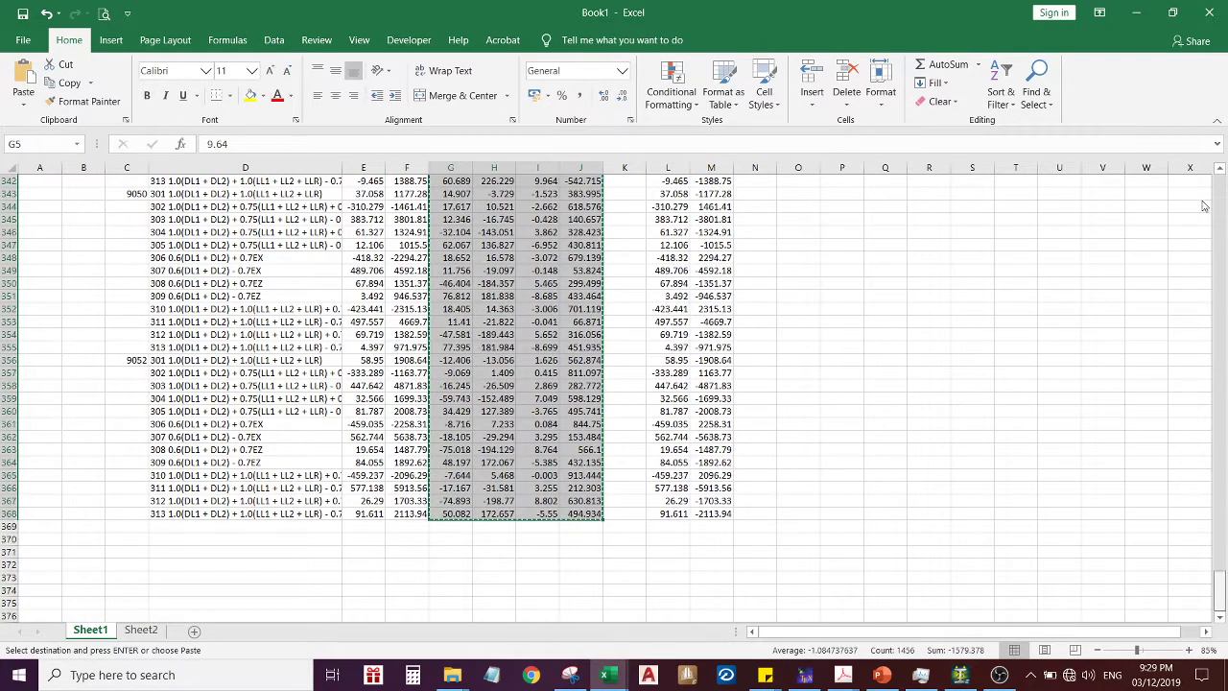
pyautogui.click(779, 238)
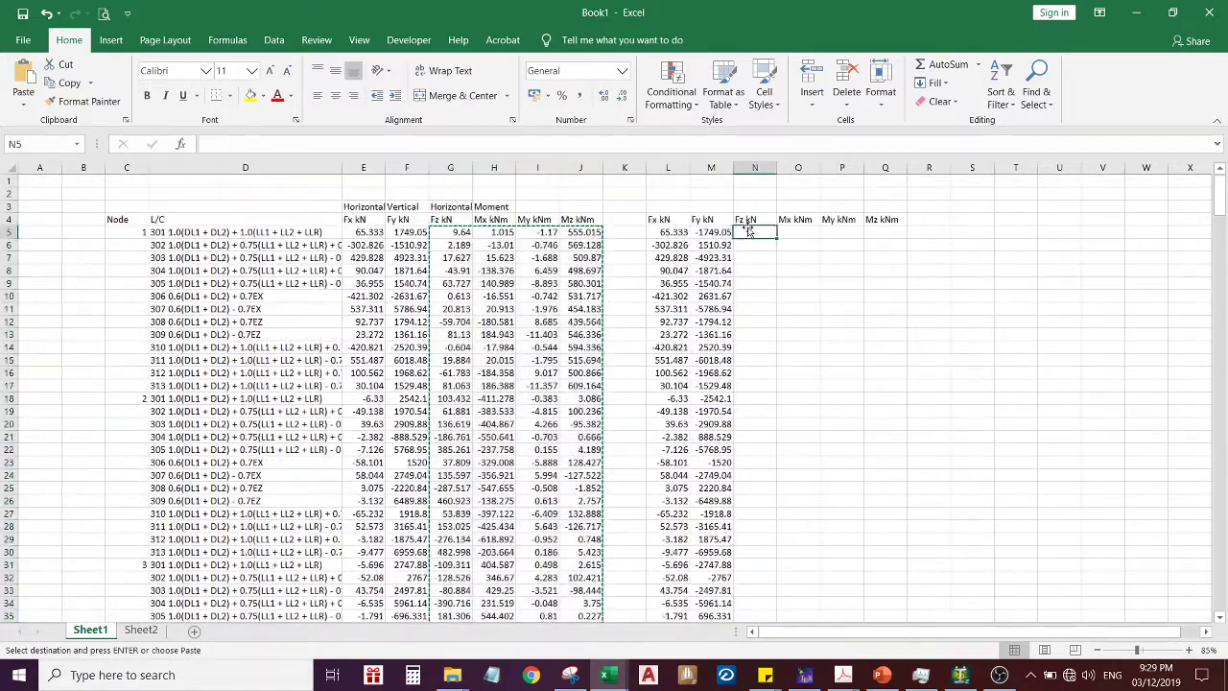
pyautogui.hotkey('alt', 'e')
pyautogui.press('s')
pyautogui.press('v')
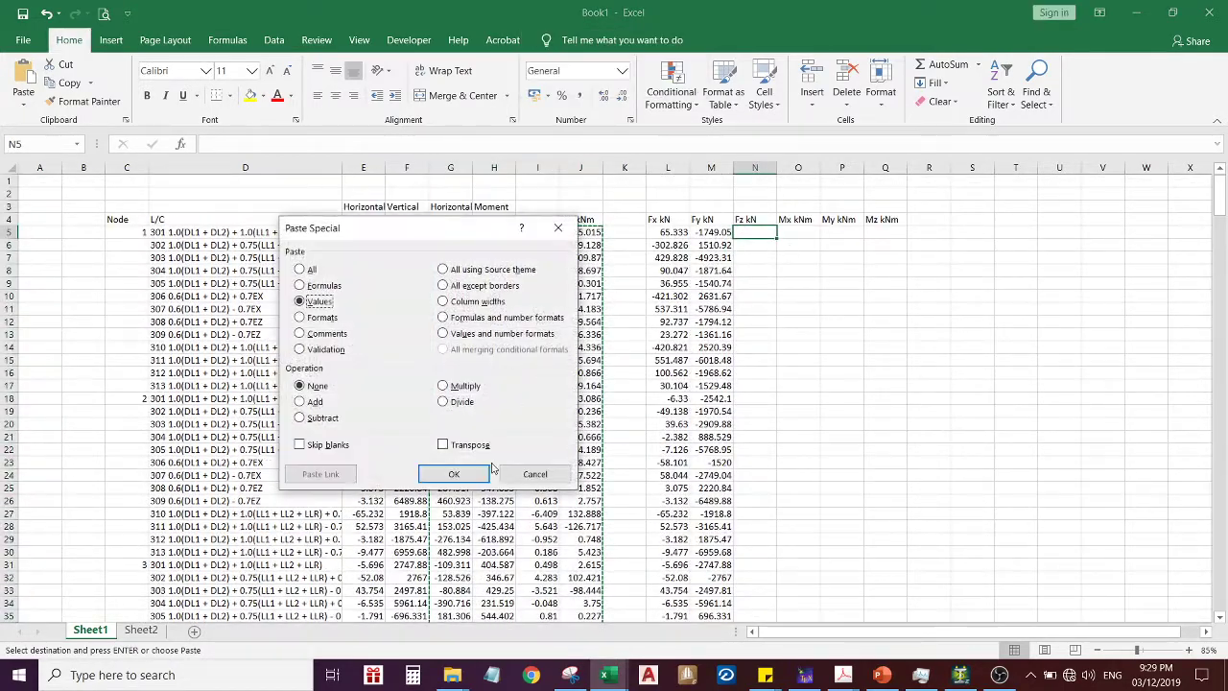
pyautogui.click(454, 474)
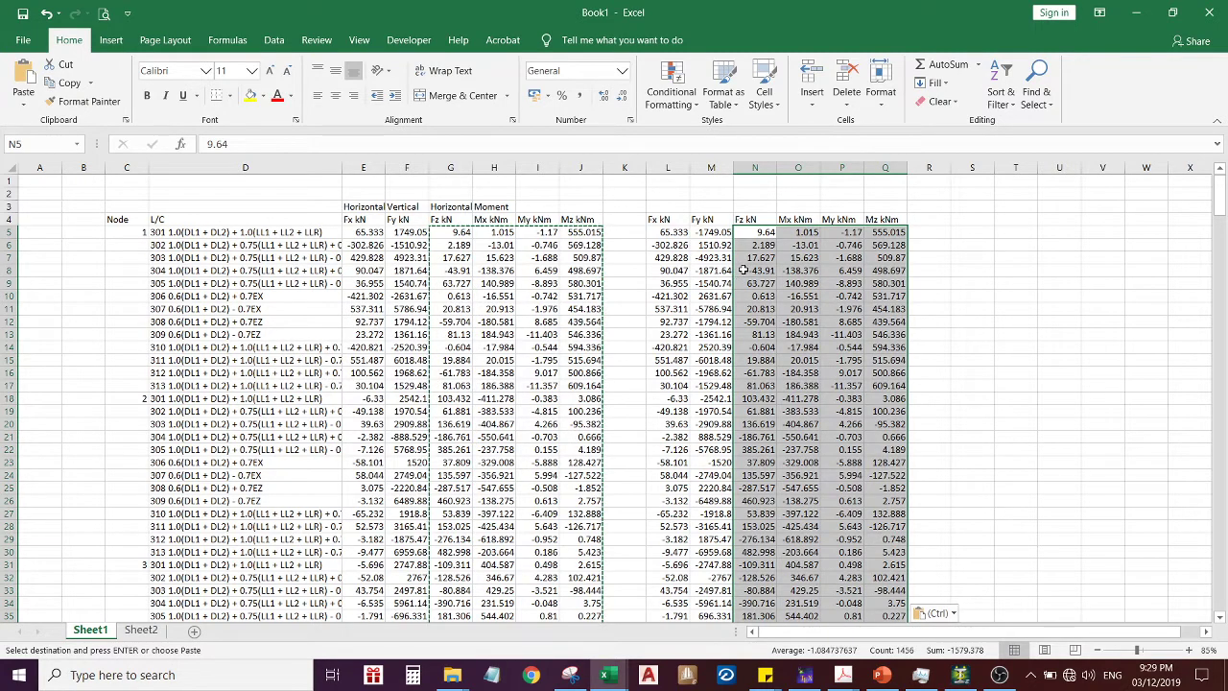
pyautogui.click(665, 231)
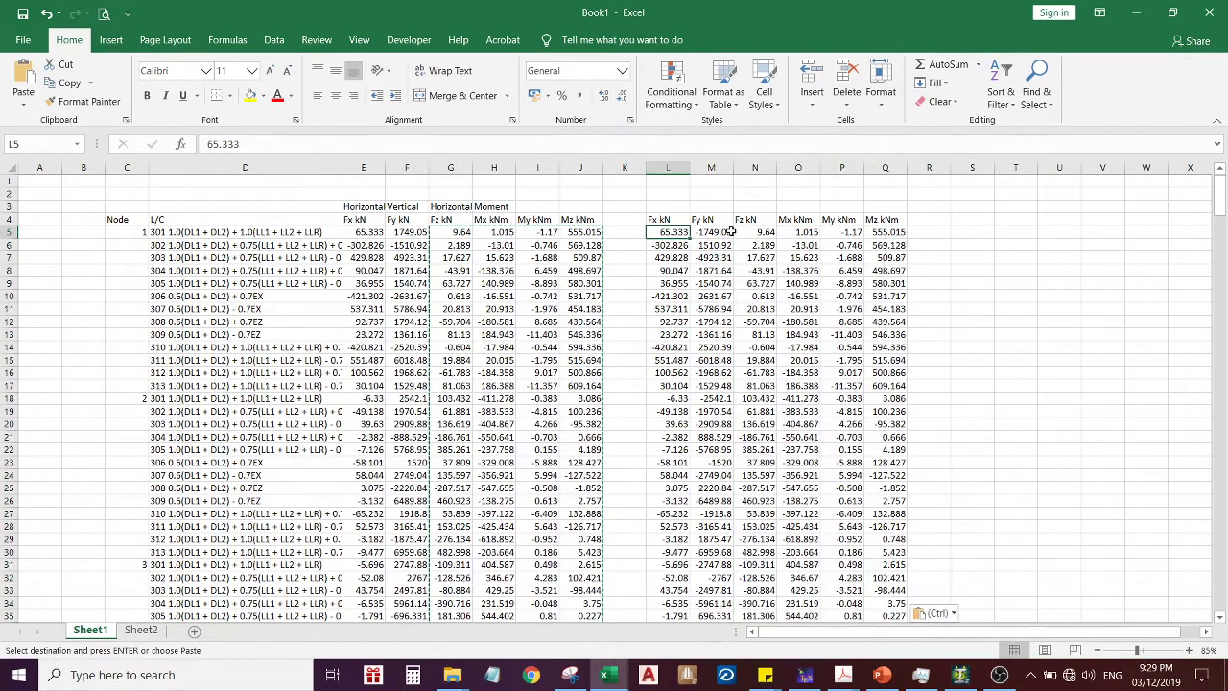
pyautogui.press('Escape')
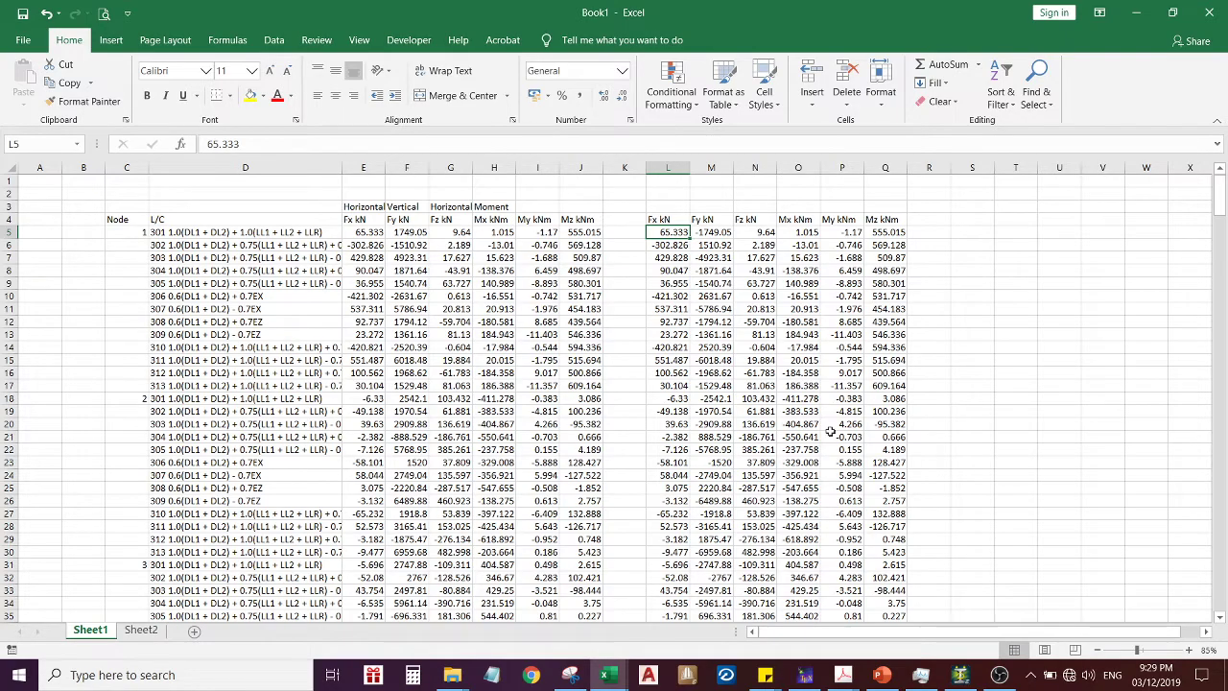
# Switch to STAAD.Pro and examine the model's load cases, including the contents of LLR and combination 101: 1.4DL
pyautogui.click(961, 675)
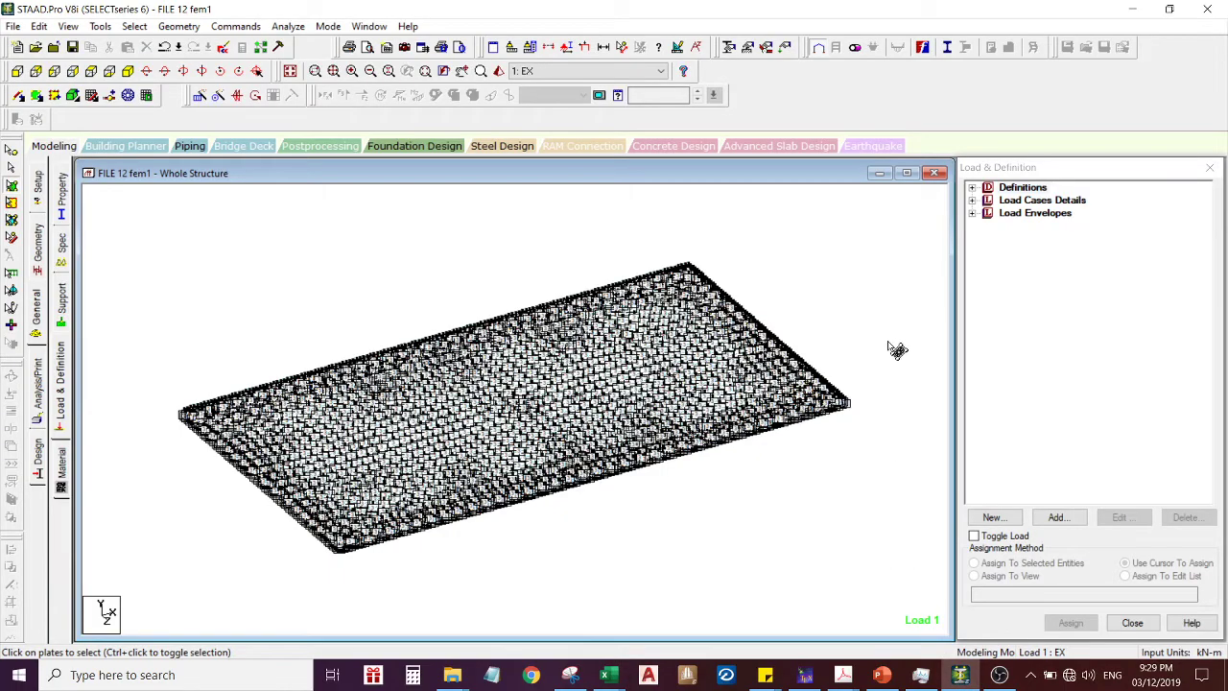
pyautogui.click(972, 199)
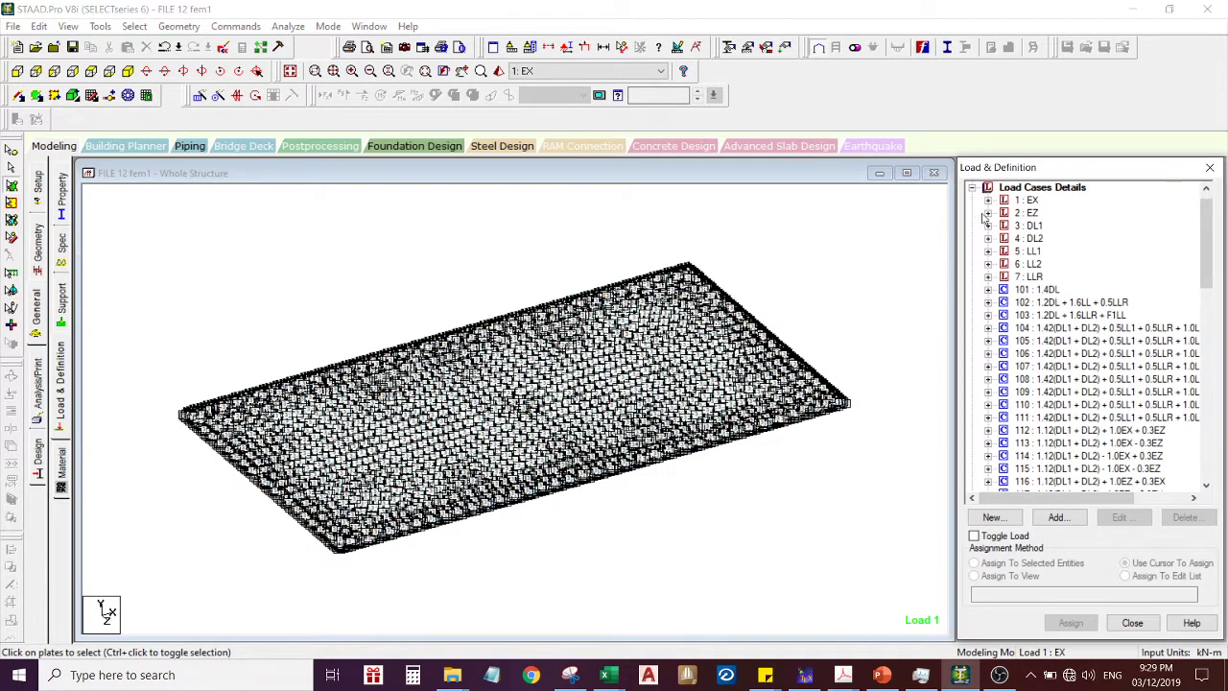
pyautogui.click(989, 280)
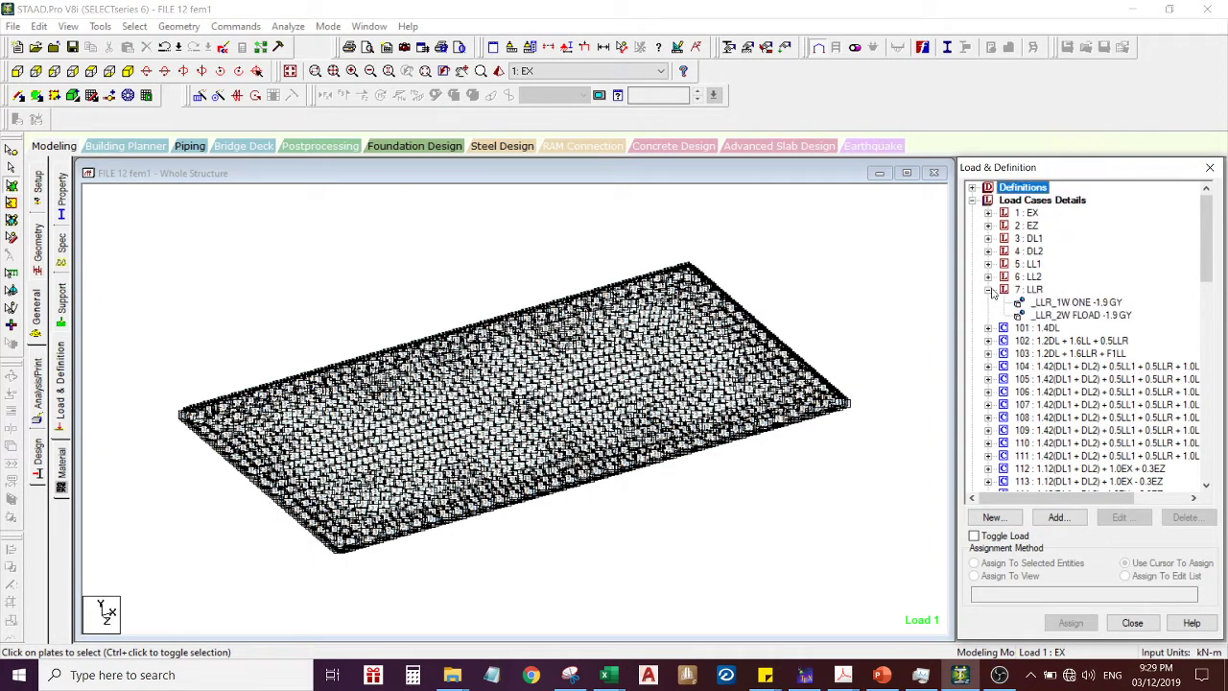
pyautogui.click(989, 290)
pyautogui.click(988, 303)
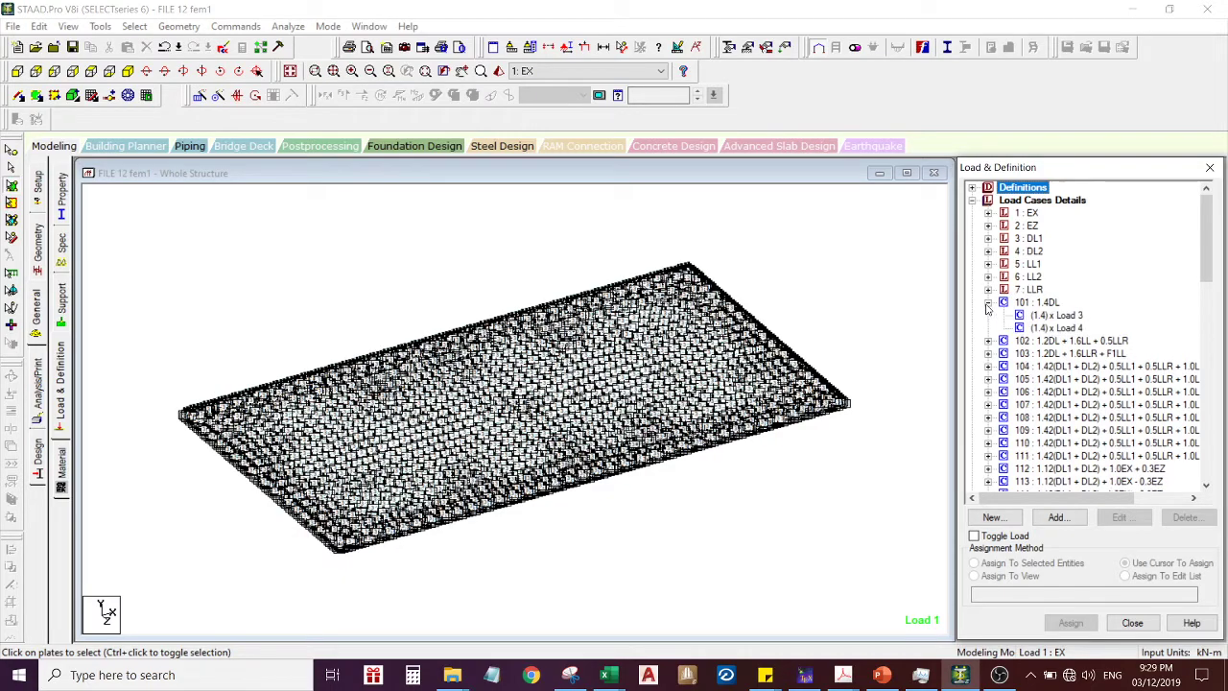
pyautogui.click(1059, 328)
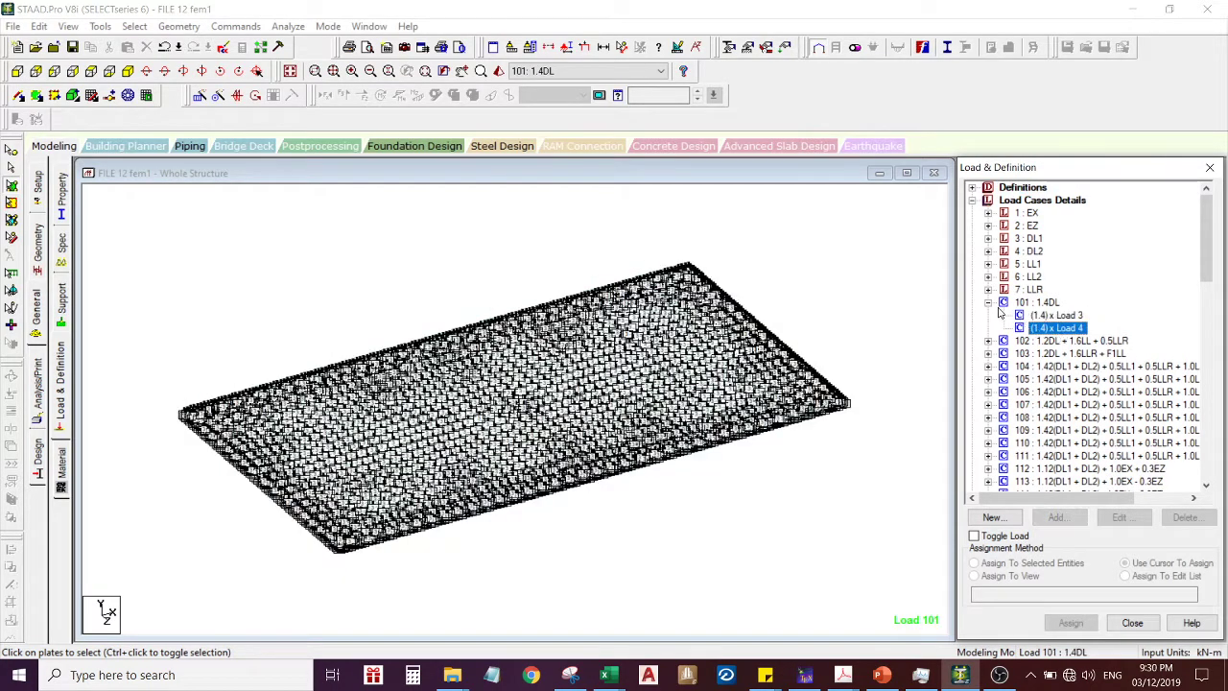
pyautogui.click(988, 303)
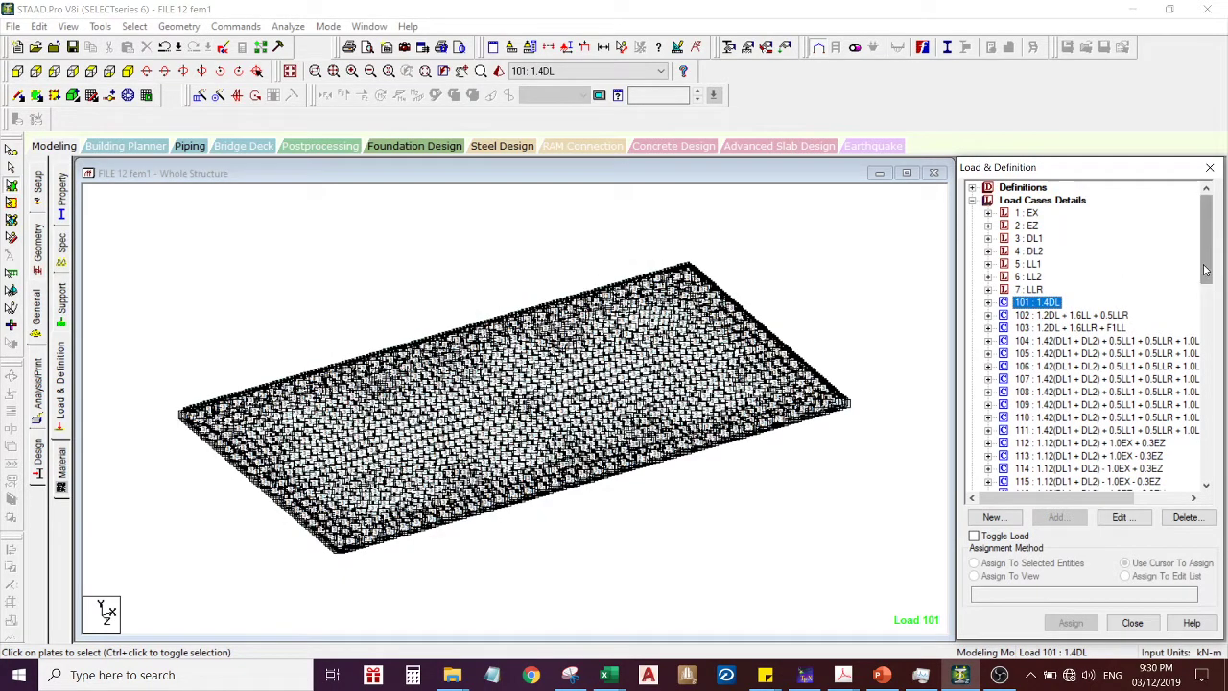
# Save the modified structure and open its input file in the STAAD.Pro Editor
pyautogui.click(413, 230)
pyautogui.click(223, 48)
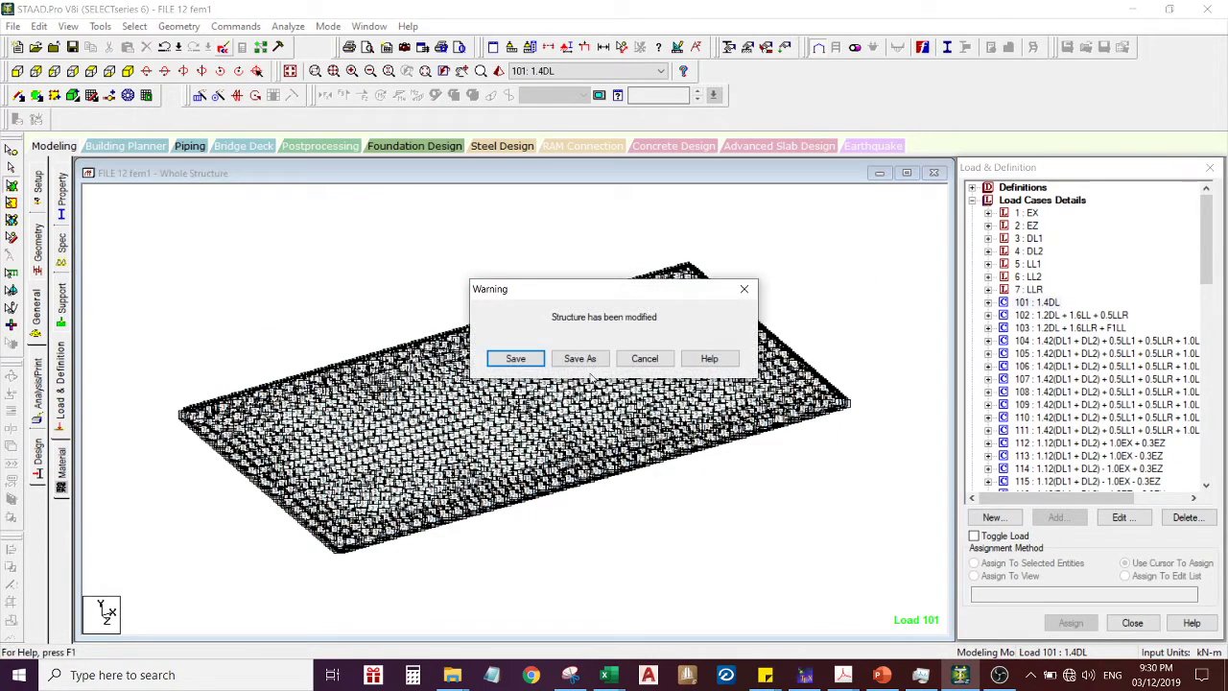
pyautogui.click(504, 357)
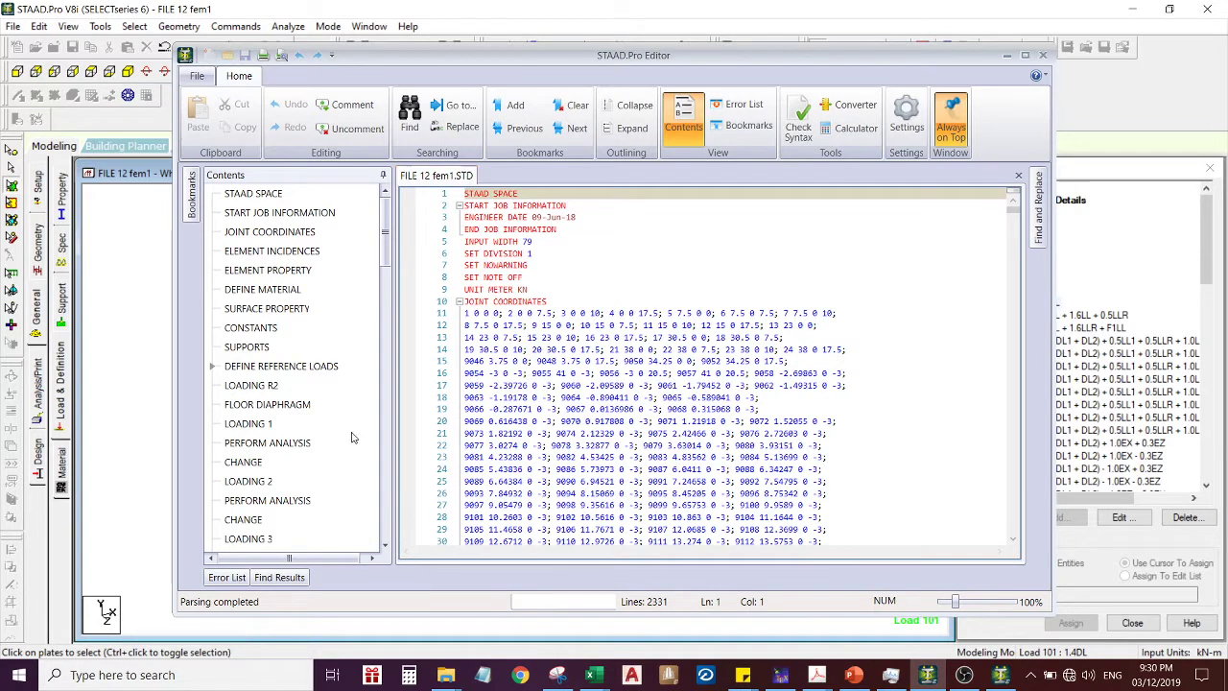
# Go to the definition of load combination 101 1.4DL in the input file
pyautogui.click(274, 404)
pyautogui.scroll(-2, 317, 499)
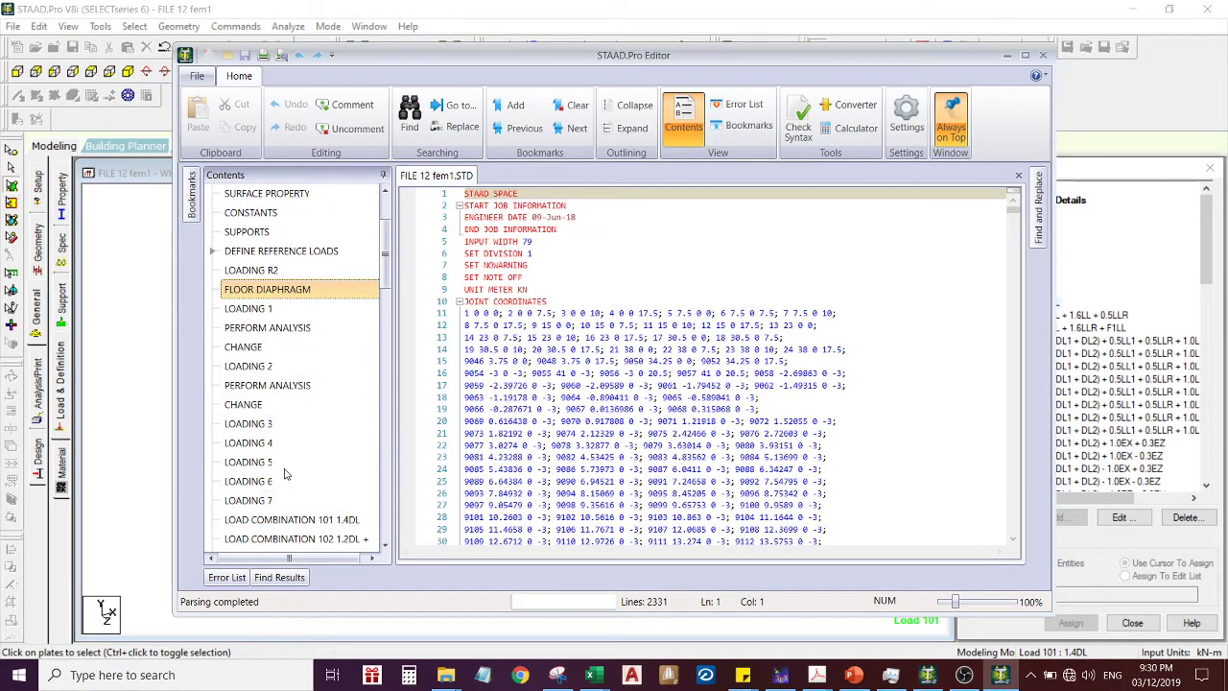
pyautogui.click(265, 427)
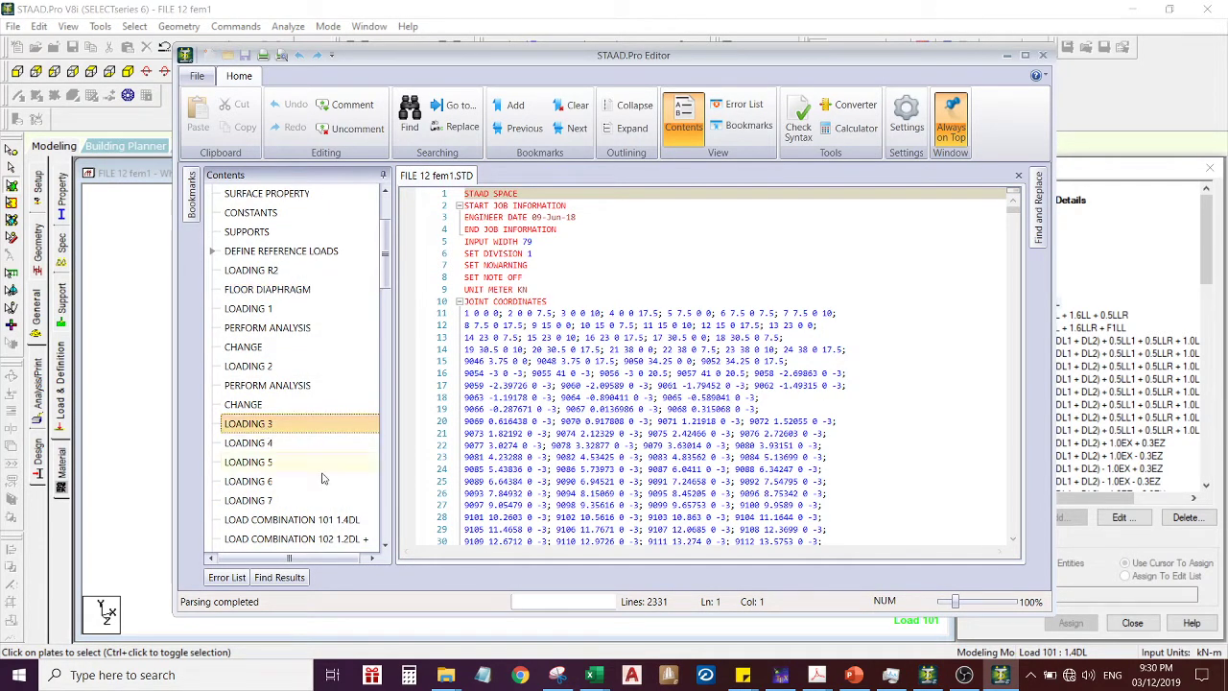
pyautogui.scroll(-2, 265, 434)
pyautogui.click(307, 404)
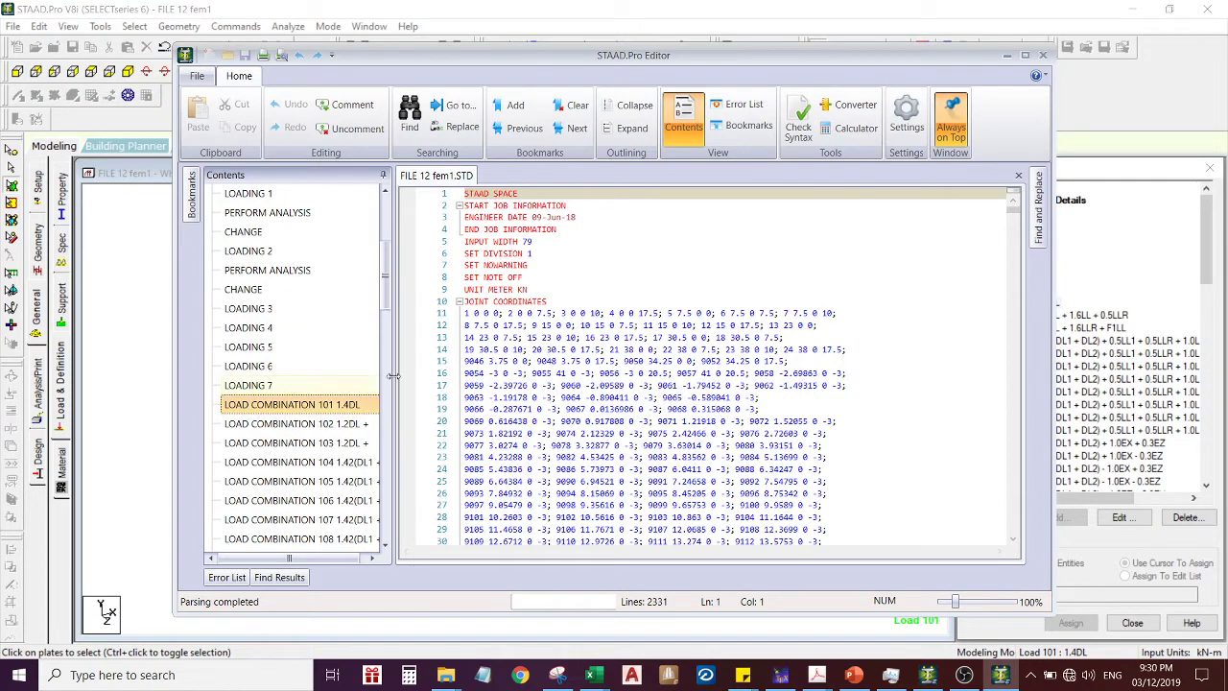
pyautogui.doubleClick(309, 409)
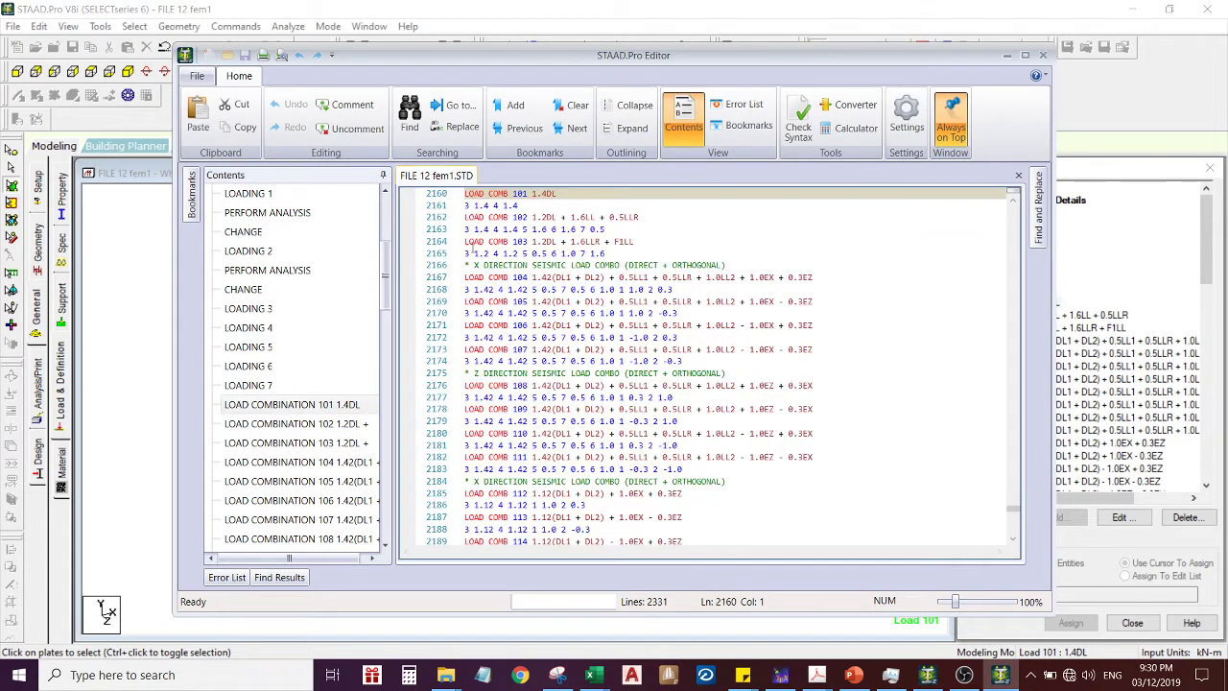
# Comment out lines 2159 to 2329, from the reinforced concrete design load combination heading through END SHEARWALL DESIGN
pyautogui.click(475, 217)
pyautogui.scroll(3, 490, 241)
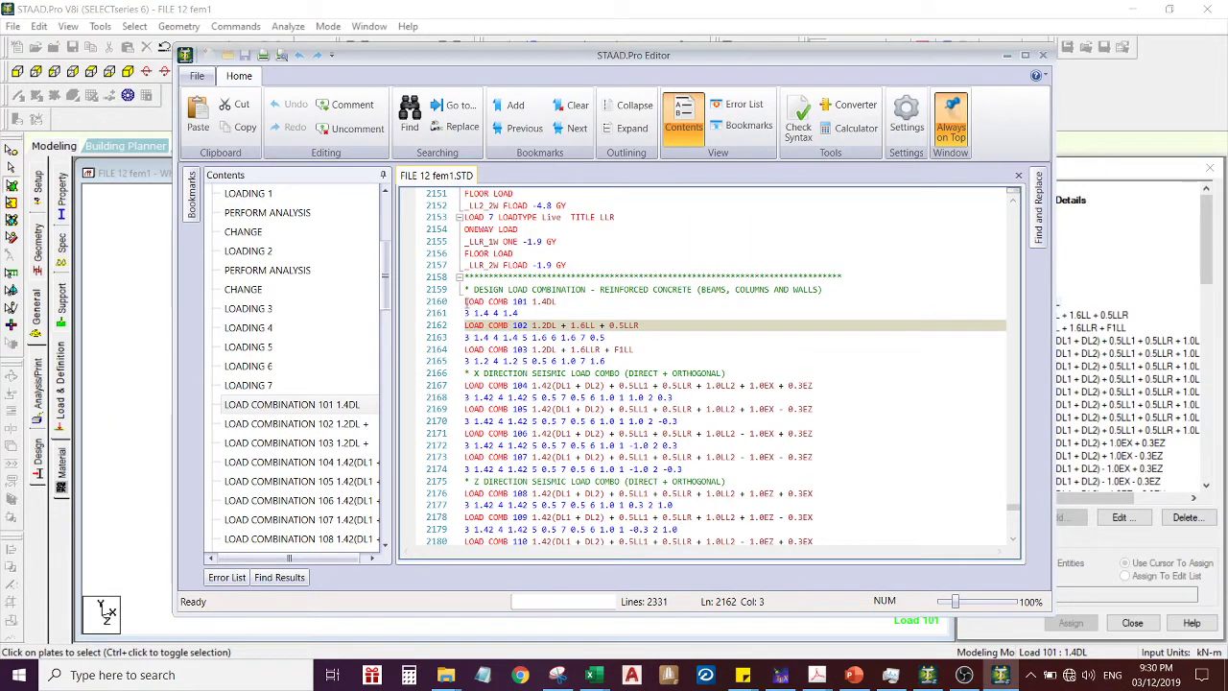
pyautogui.click(485, 289)
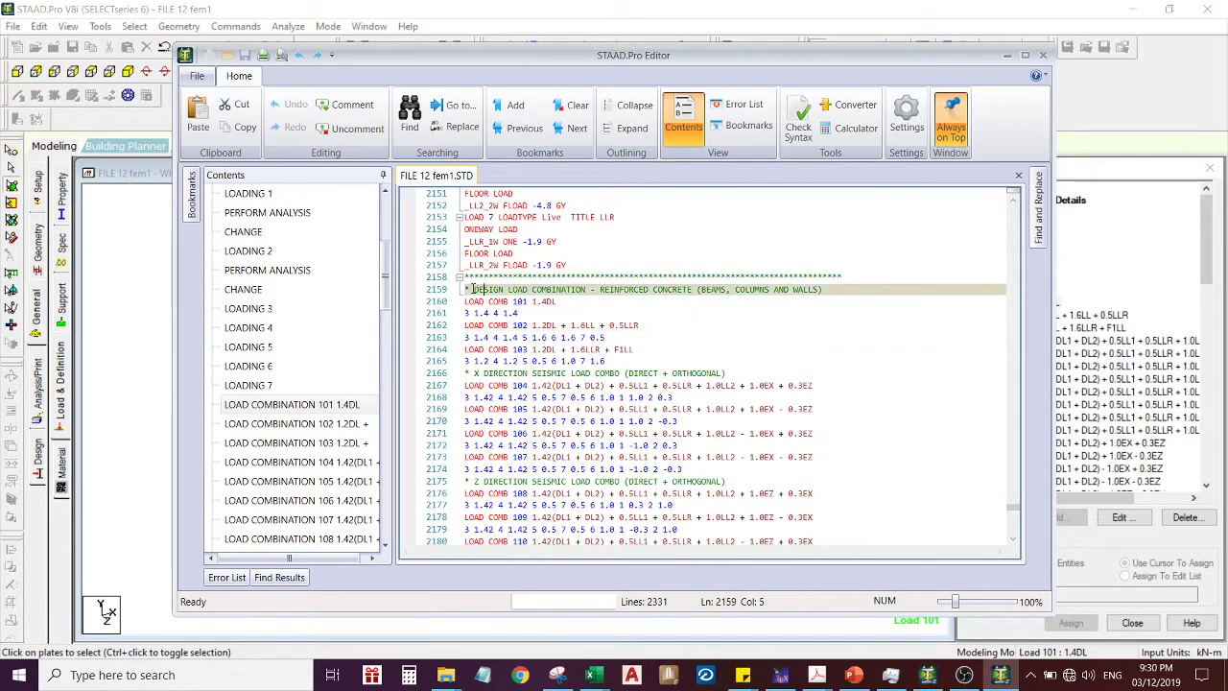
pyautogui.click(469, 289)
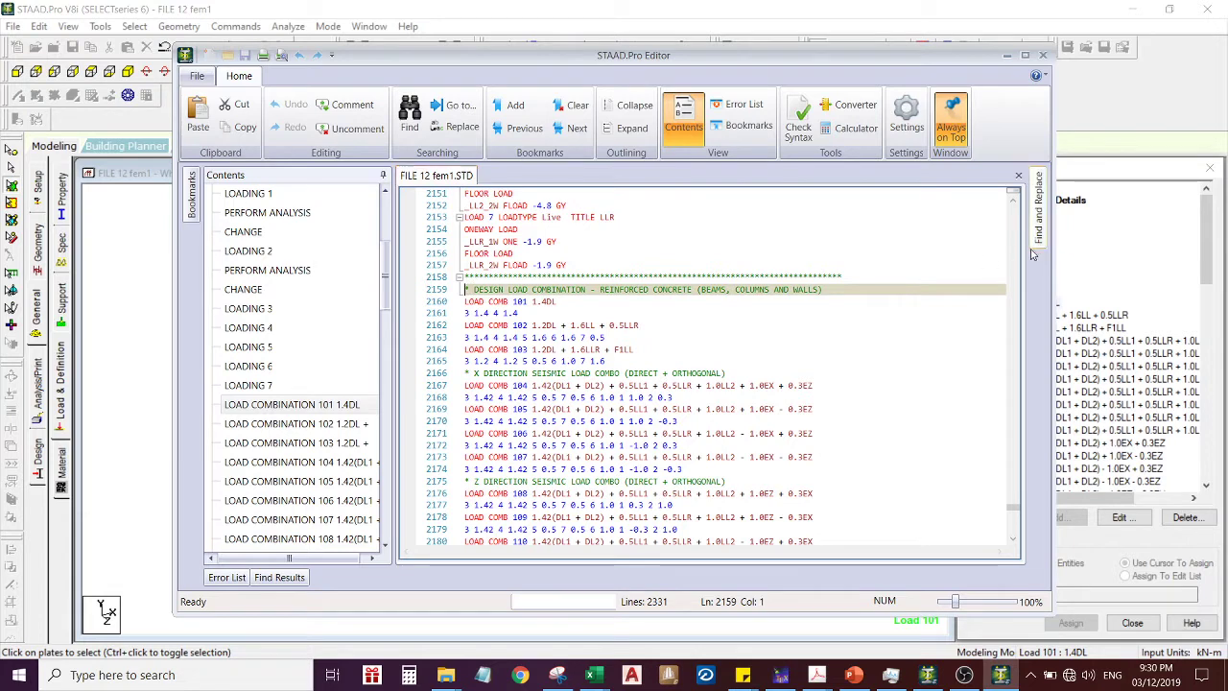
pyautogui.moveTo(1015, 509); pyautogui.dragTo(1016, 542)
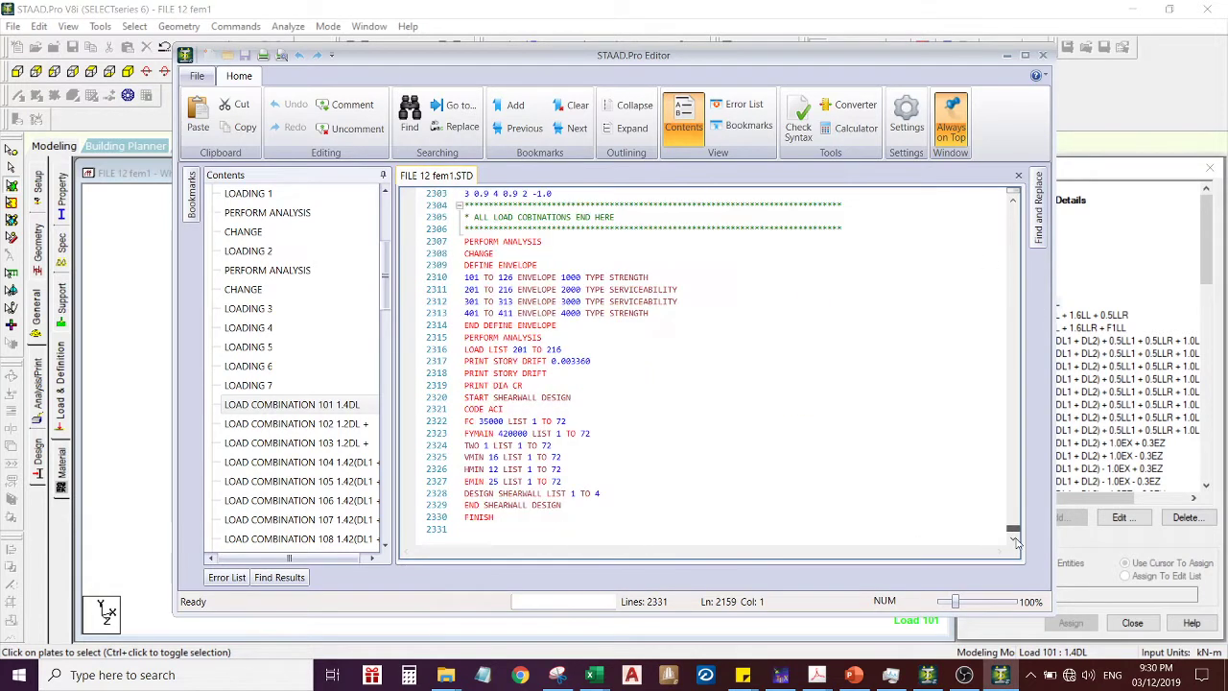
pyautogui.keyDown('shift'); pyautogui.click(583, 503); pyautogui.keyUp('shift')
pyautogui.scroll(4, 614, 488)
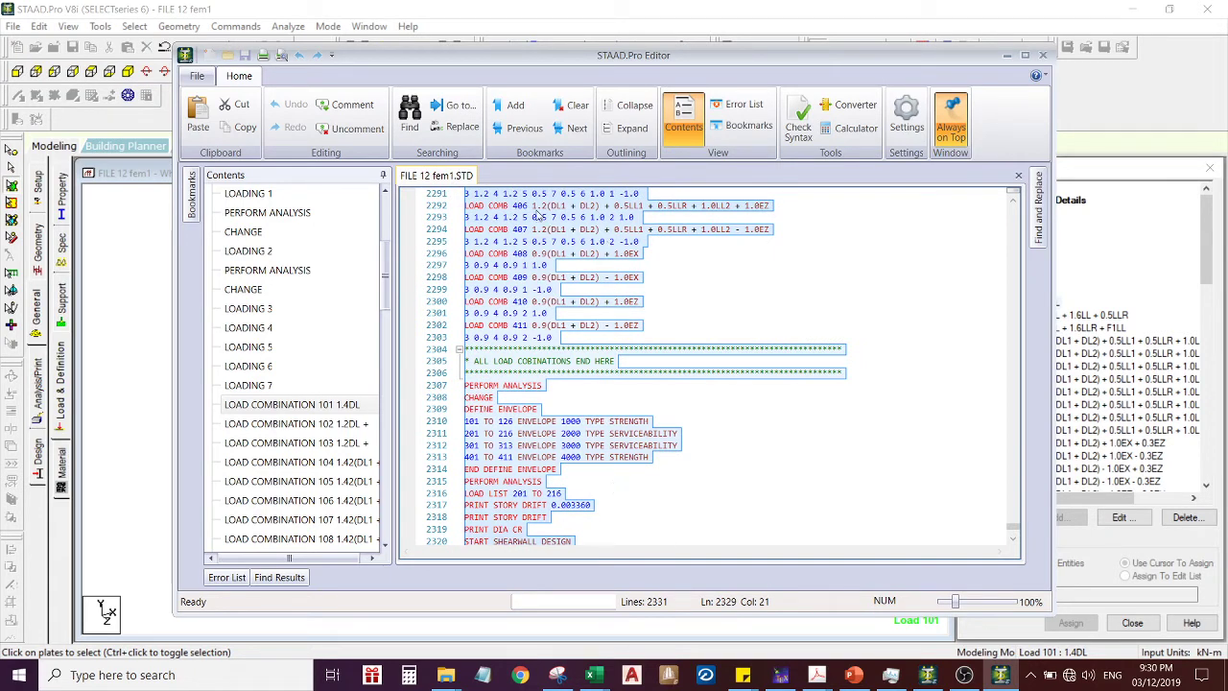
pyautogui.click(352, 105)
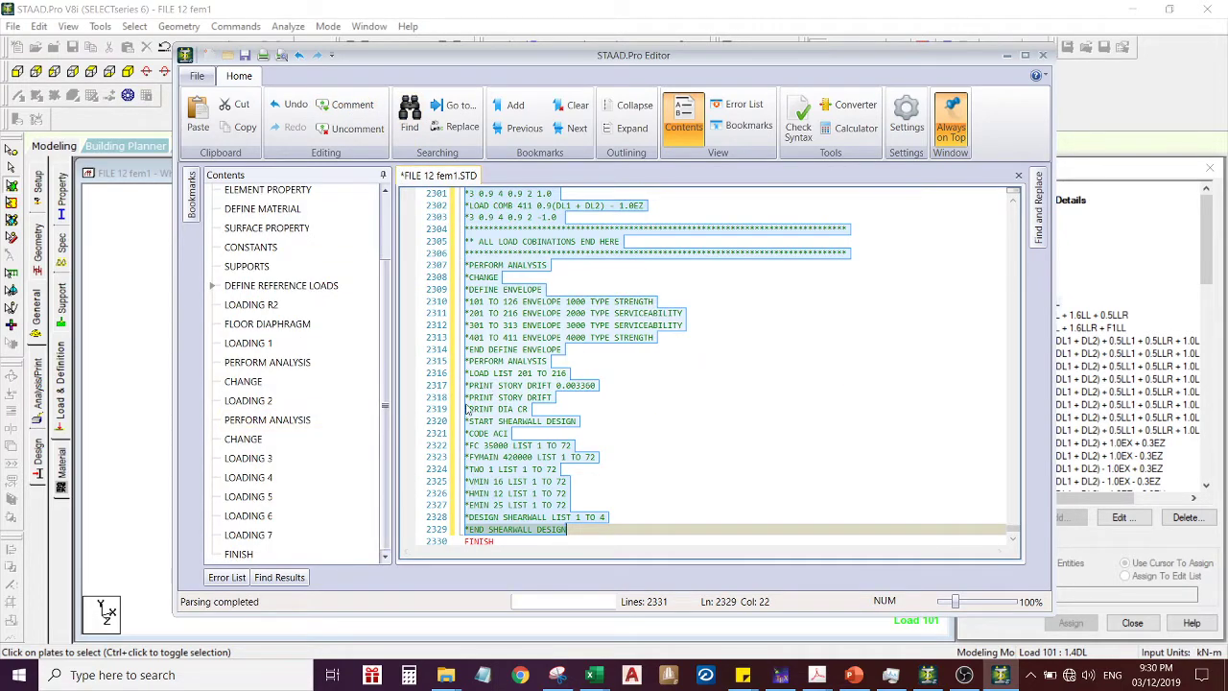
# Review the input file from the commented lines back up to the dead and live load cases above them
pyautogui.scroll(11, 547, 374)
pyautogui.scroll(20, 546, 374)
pyautogui.scroll(2, 546, 370)
pyautogui.click(664, 428)
pyautogui.press('Up')
pyautogui.press('Up')
pyautogui.press('Up')
pyautogui.press('Up')
pyautogui.press('Up')
pyautogui.press('Up')
pyautogui.press('Up')
pyautogui.press('Up')
pyautogui.press('Up')
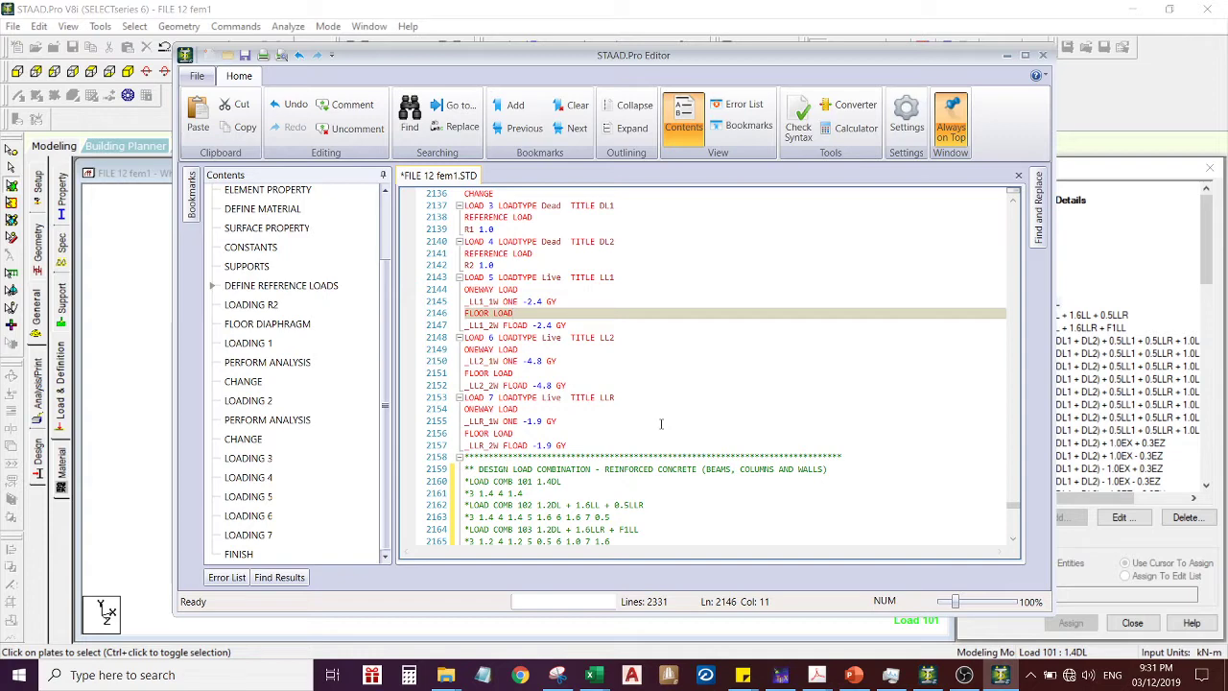
# Comment out lines 2110 to 2157 of the input file, from DEFINE REFERENCE LOADS through the LOAD 7 live load
pyautogui.click(567, 445)
pyautogui.scroll(4, 574, 445)
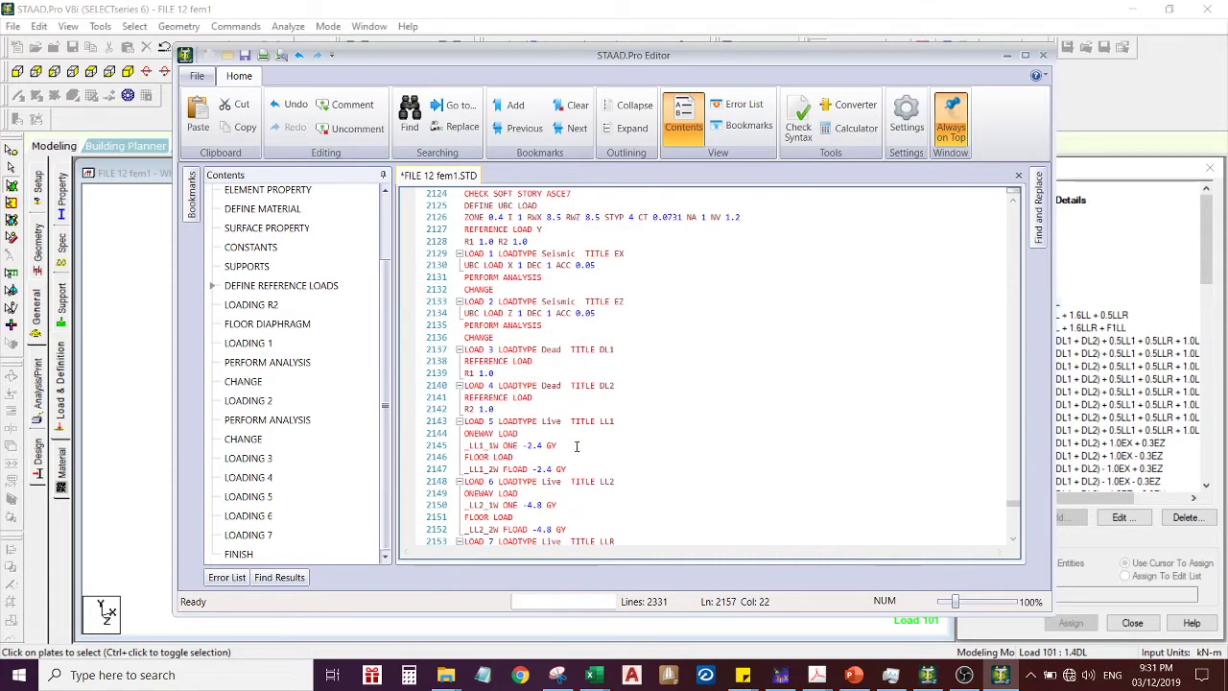
pyautogui.scroll(3, 482, 289)
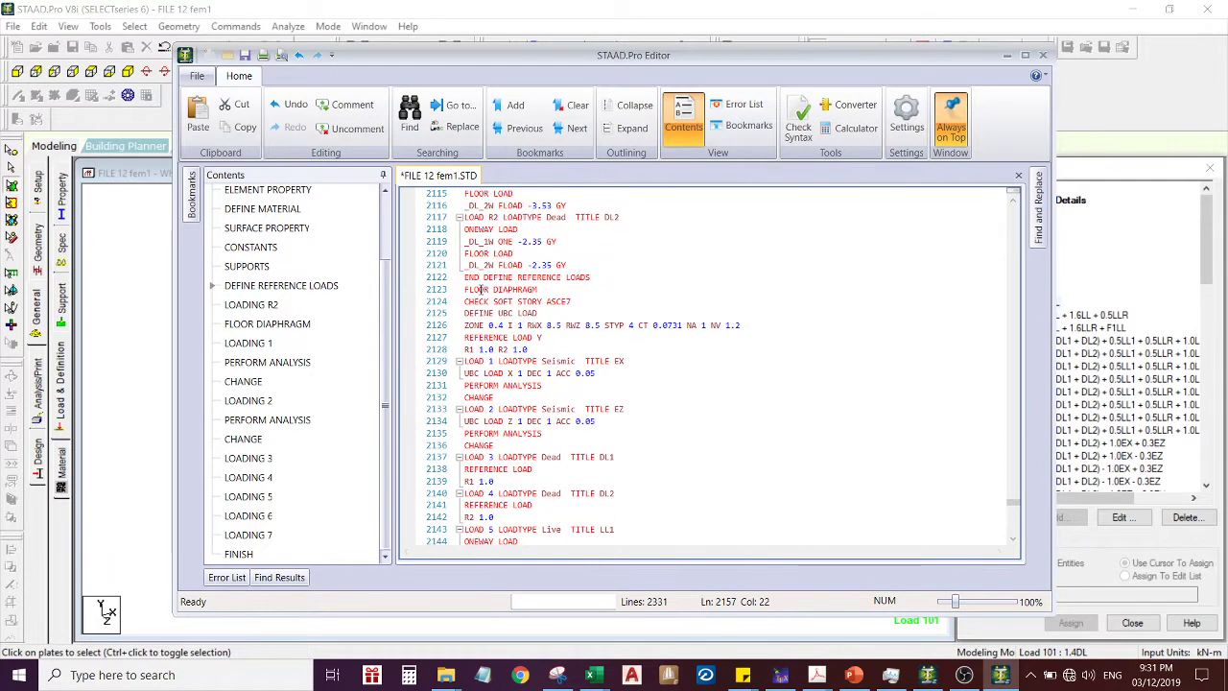
pyautogui.scroll(3, 479, 351)
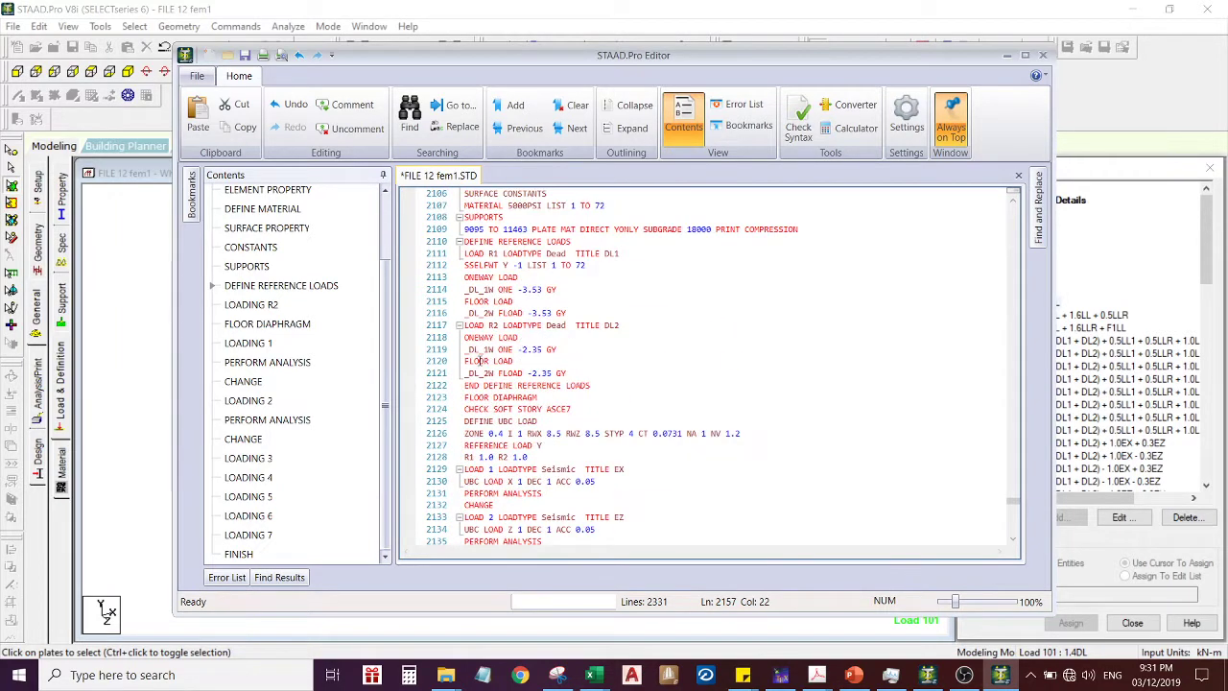
pyautogui.scroll(2, 495, 336)
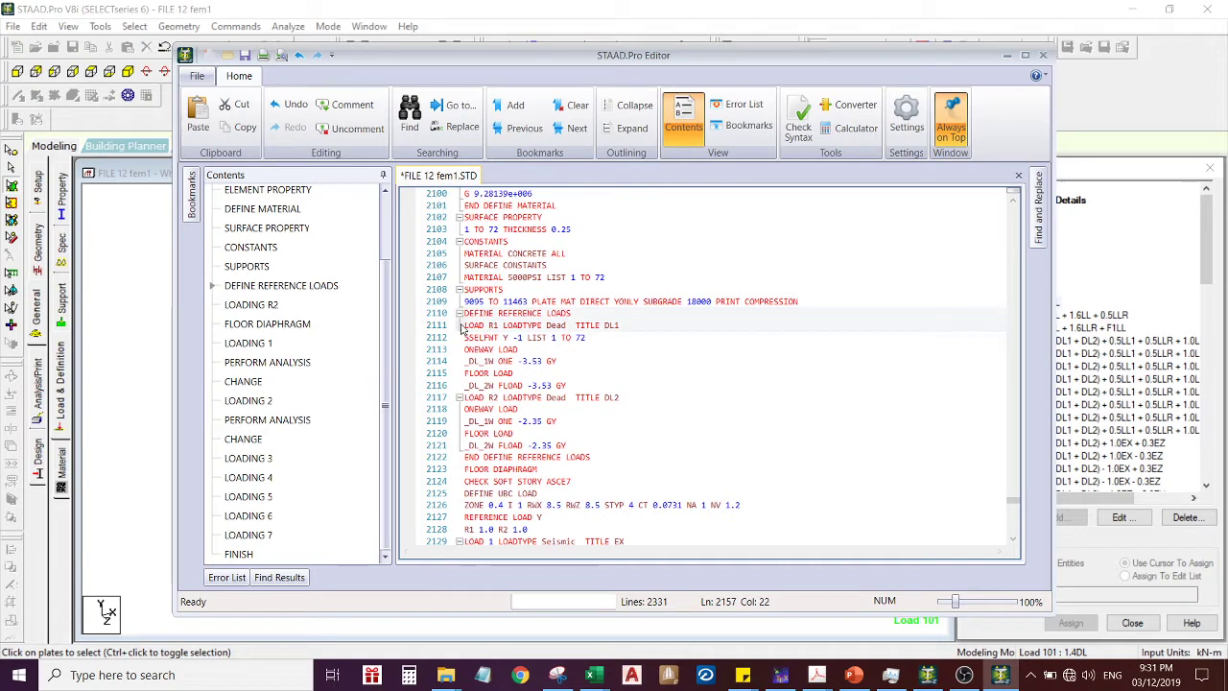
pyautogui.click(489, 312)
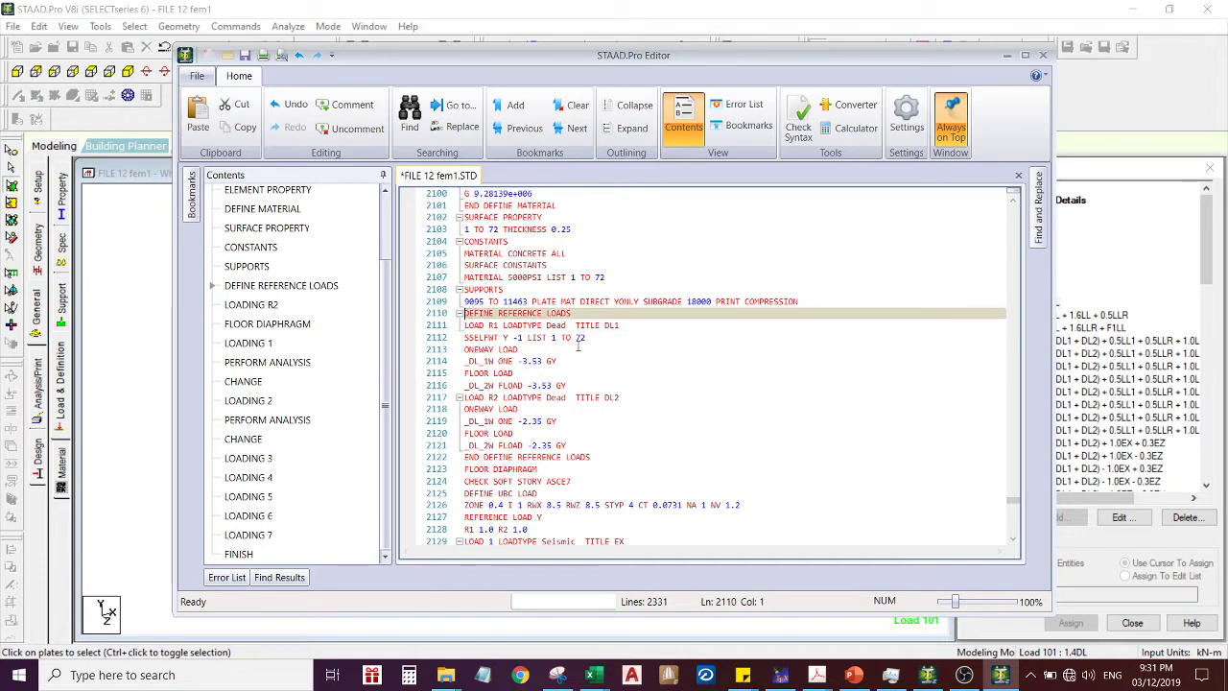
pyautogui.scroll(-4, 619, 470)
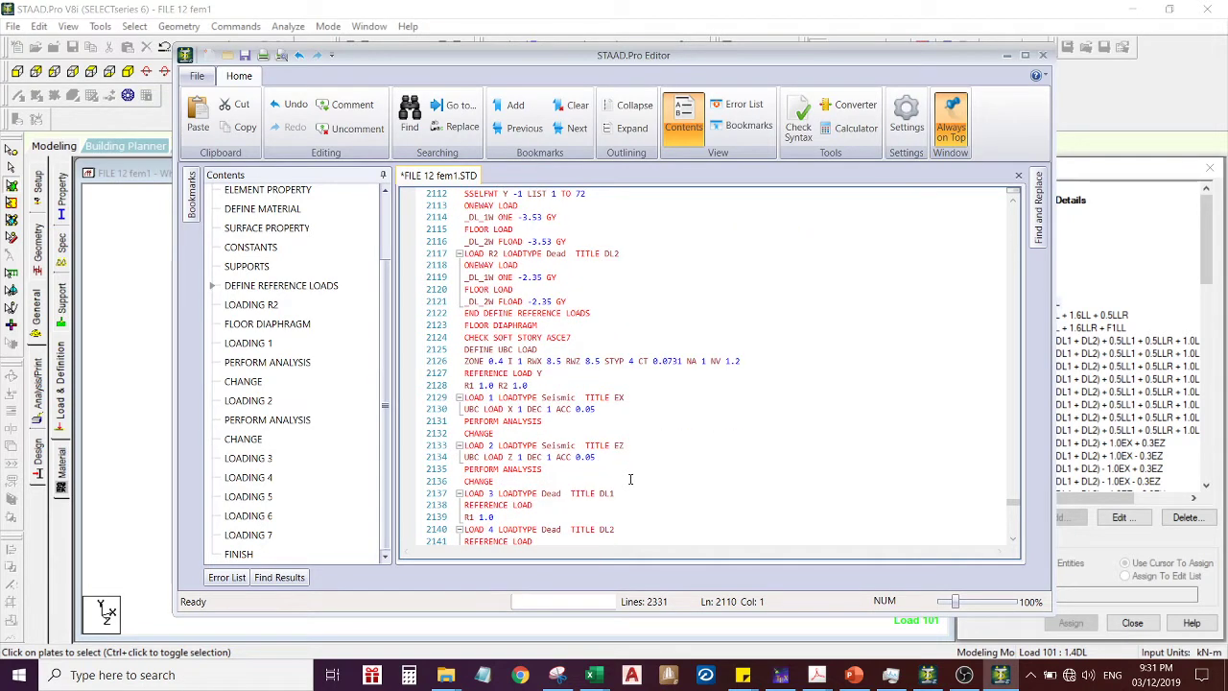
pyautogui.scroll(-3, 630, 479)
pyautogui.scroll(-4, 631, 479)
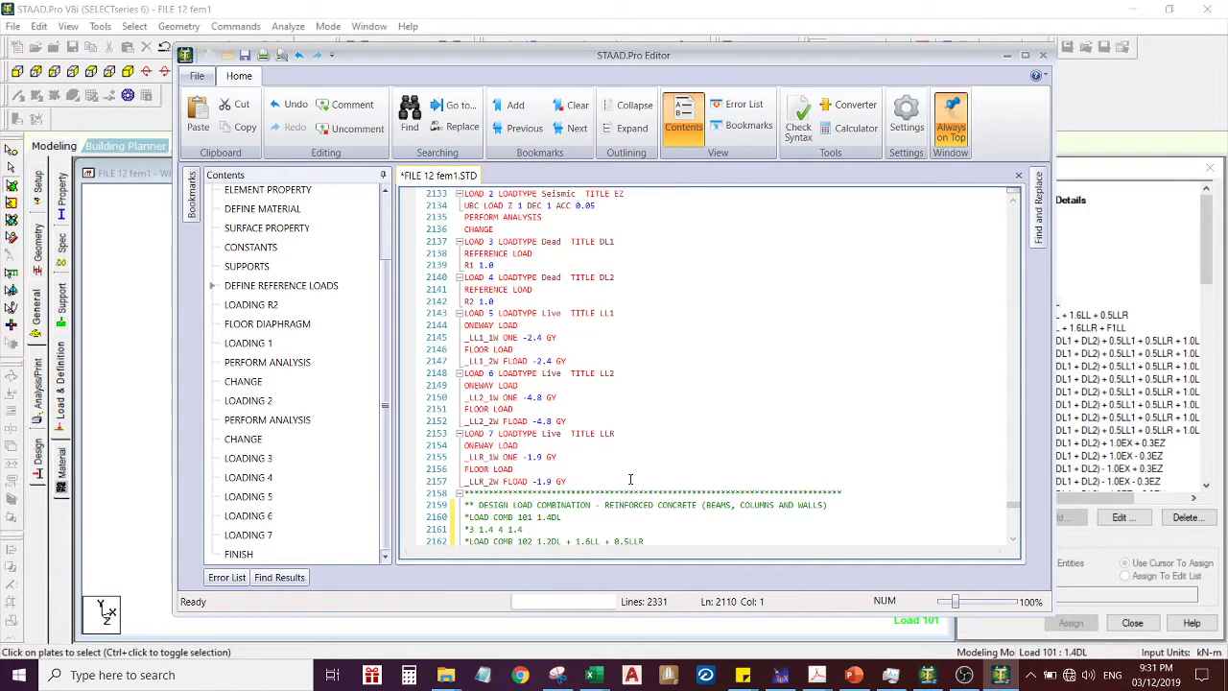
pyautogui.keyDown('shift'); pyautogui.click(578, 477); pyautogui.keyUp('shift')
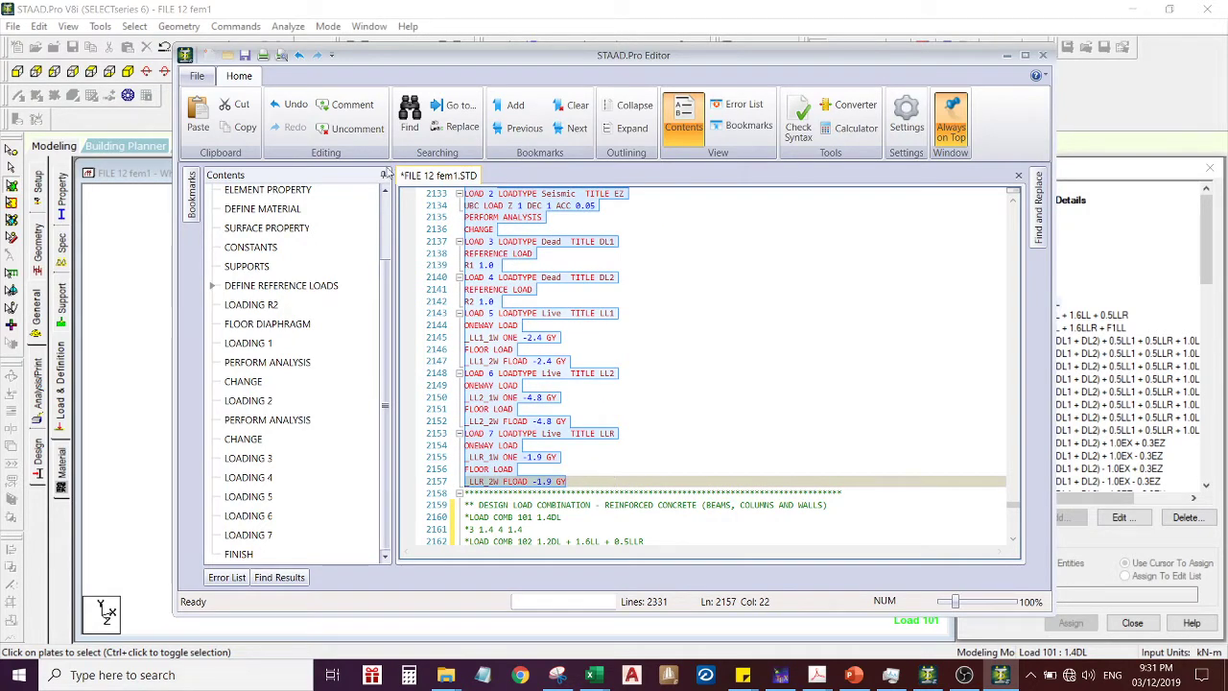
pyautogui.click(347, 105)
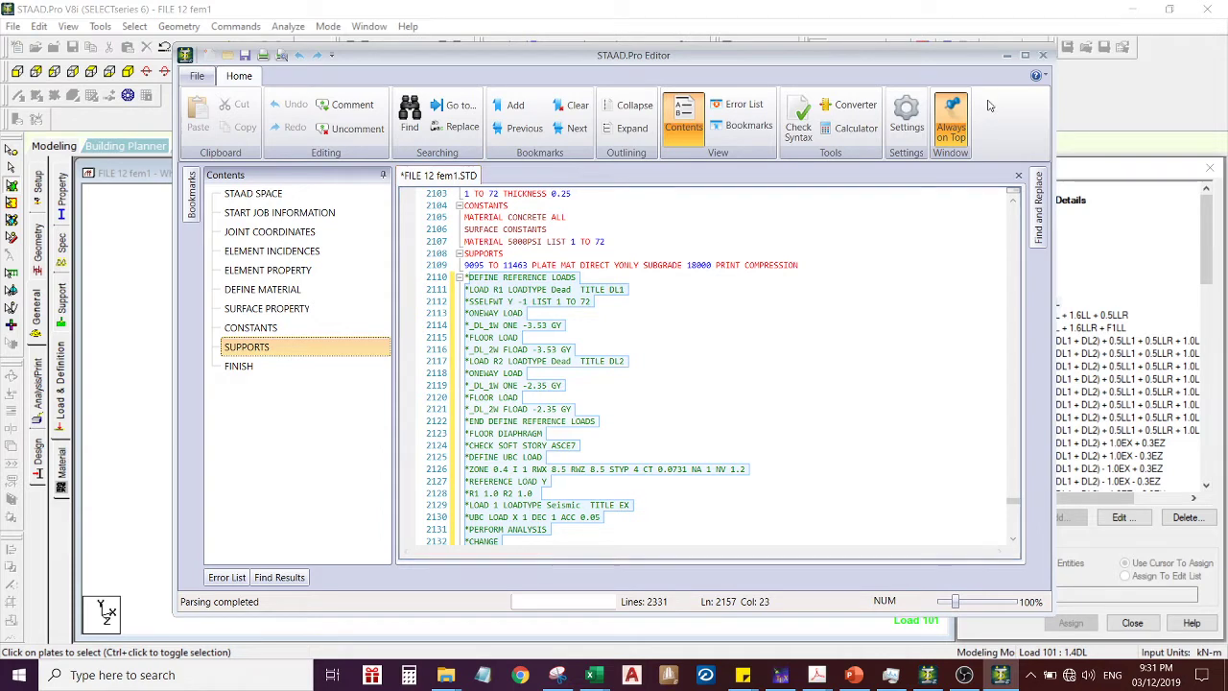
# Save the changes to FILE 12 fem1.STD while closing the editor, and reopen the input file to edit its errors
pyautogui.click(1043, 55)
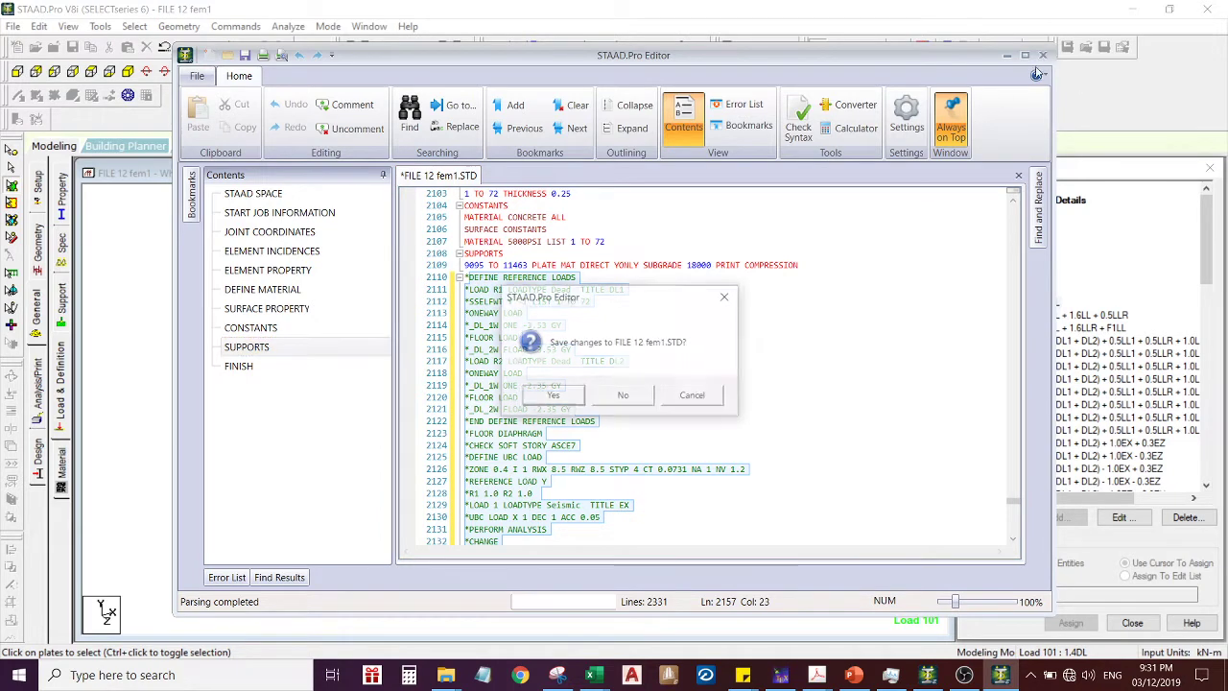
pyautogui.click(571, 398)
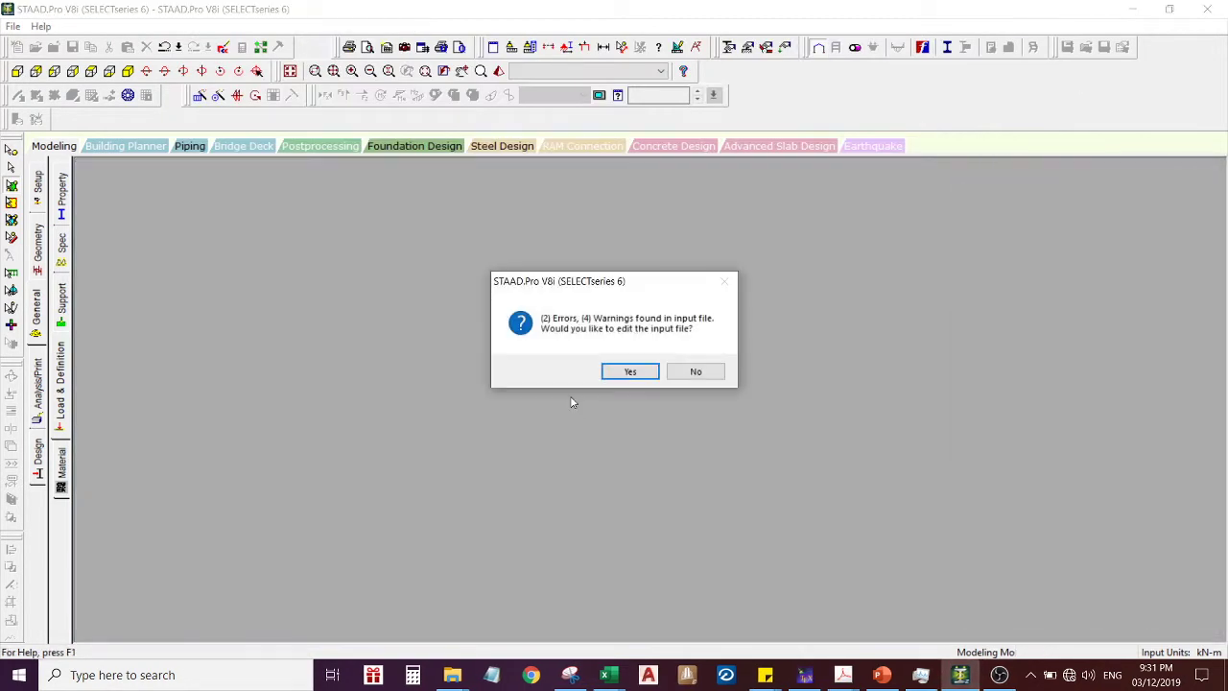
pyautogui.click(628, 372)
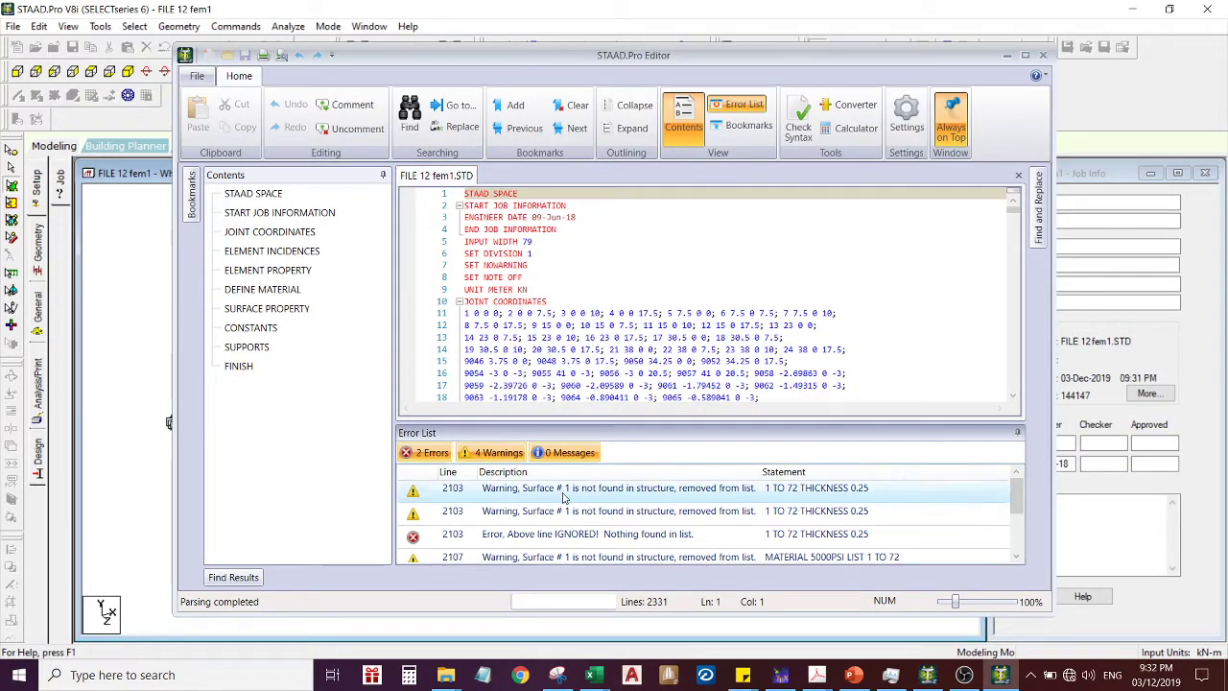
# Go to the surface thickness error and comment out lines 2102 and 2103, SURFACE PROPERTY and 1 TO 72 THICKNESS 0.25
pyautogui.scroll(-1, 567, 518)
pyautogui.click(425, 452)
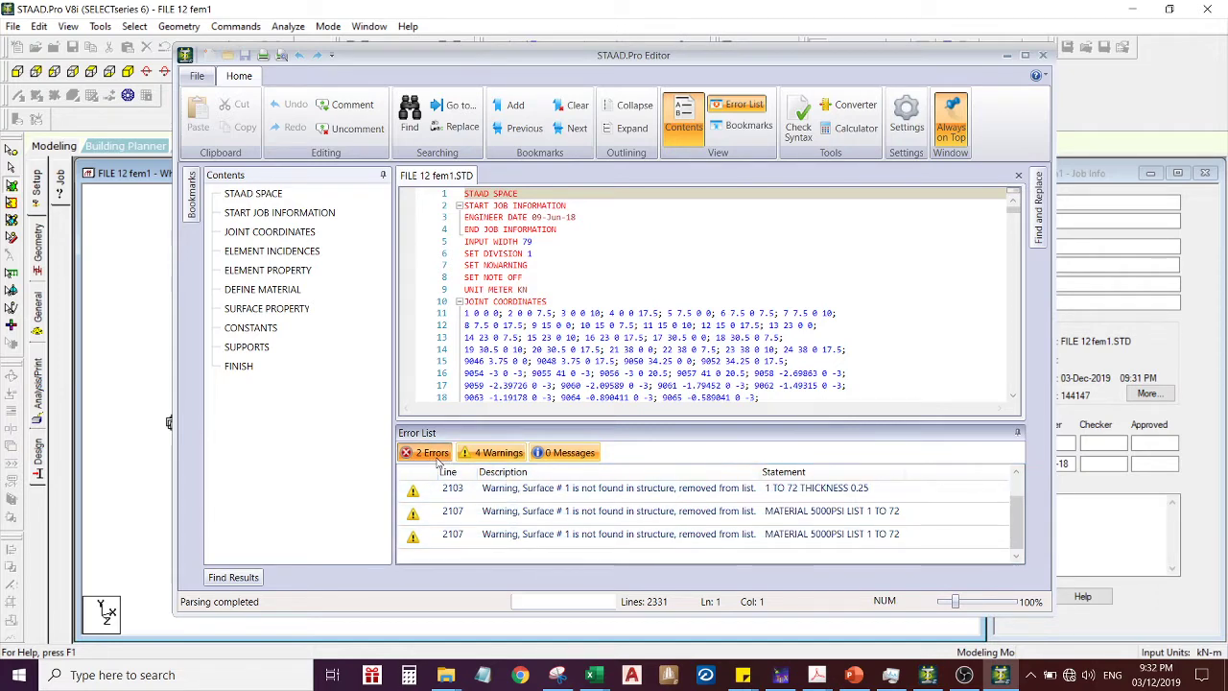
pyautogui.doubleClick(571, 489)
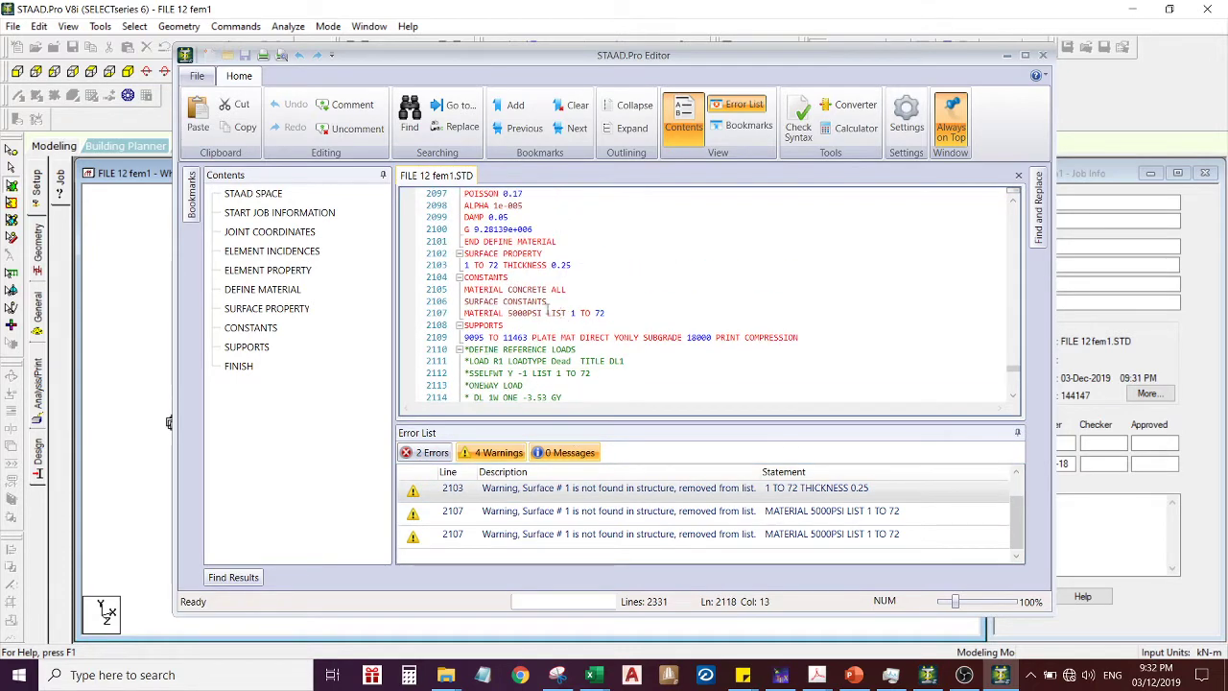
pyautogui.moveTo(570, 265); pyautogui.dragTo(464, 253)
pyautogui.scroll(1, 576, 299)
pyautogui.scroll(2, 576, 299)
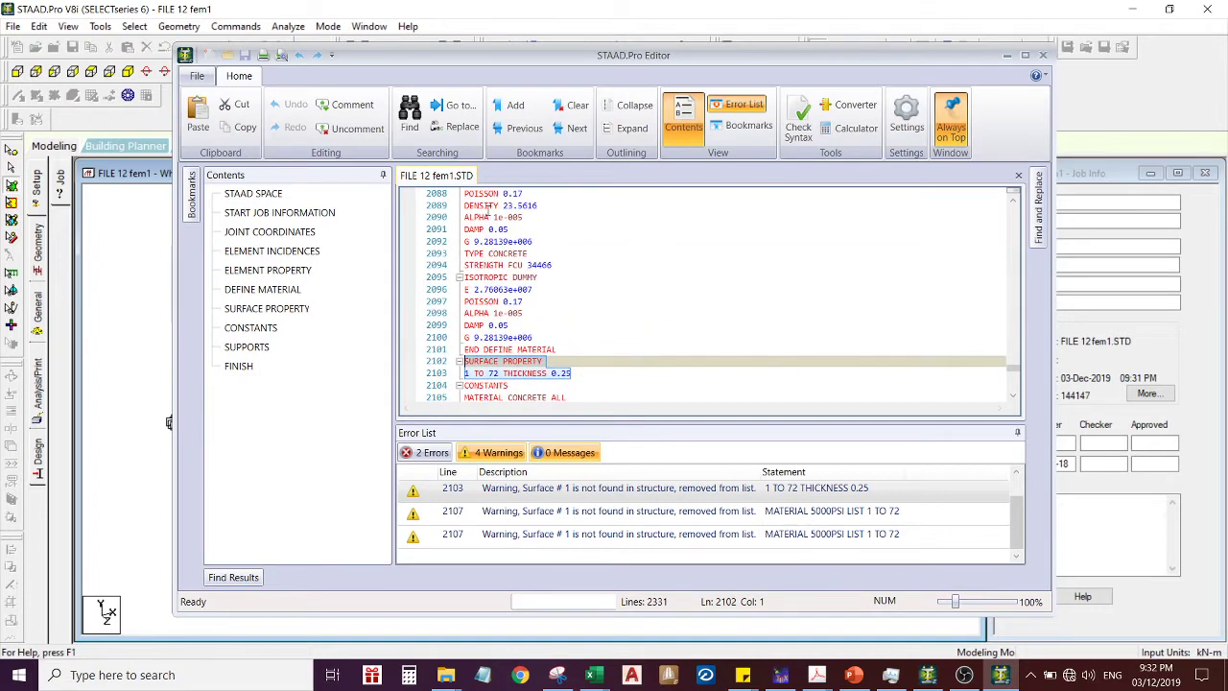
pyautogui.click(345, 104)
# Save and close the input file with the surface property commented out, and reopen it to edit the remaining error
pyautogui.scroll(7, 595, 328)
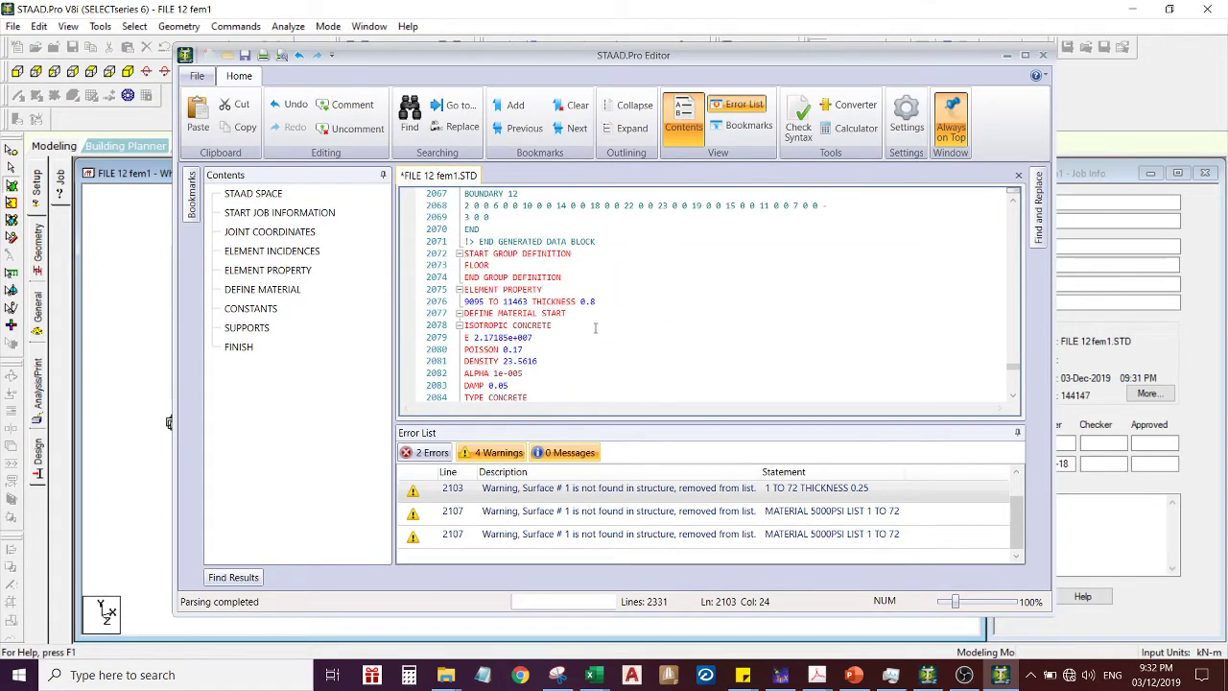
pyautogui.scroll(2, 595, 328)
pyautogui.scroll(2, 596, 328)
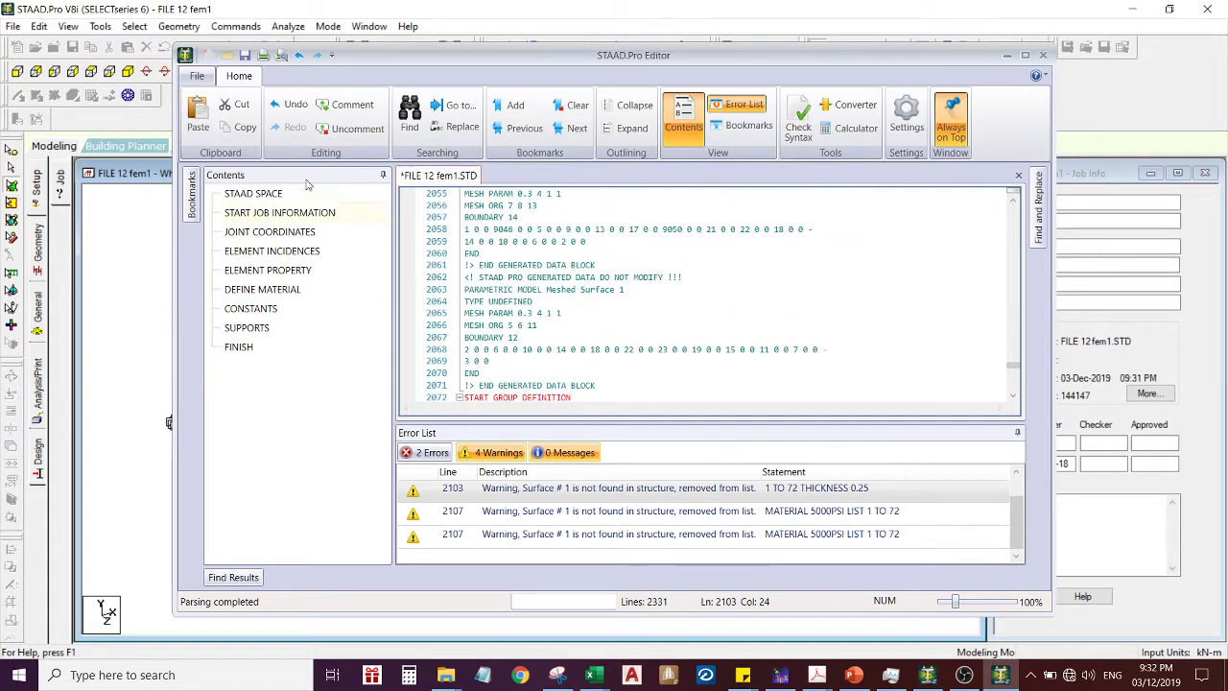
pyautogui.click(246, 55)
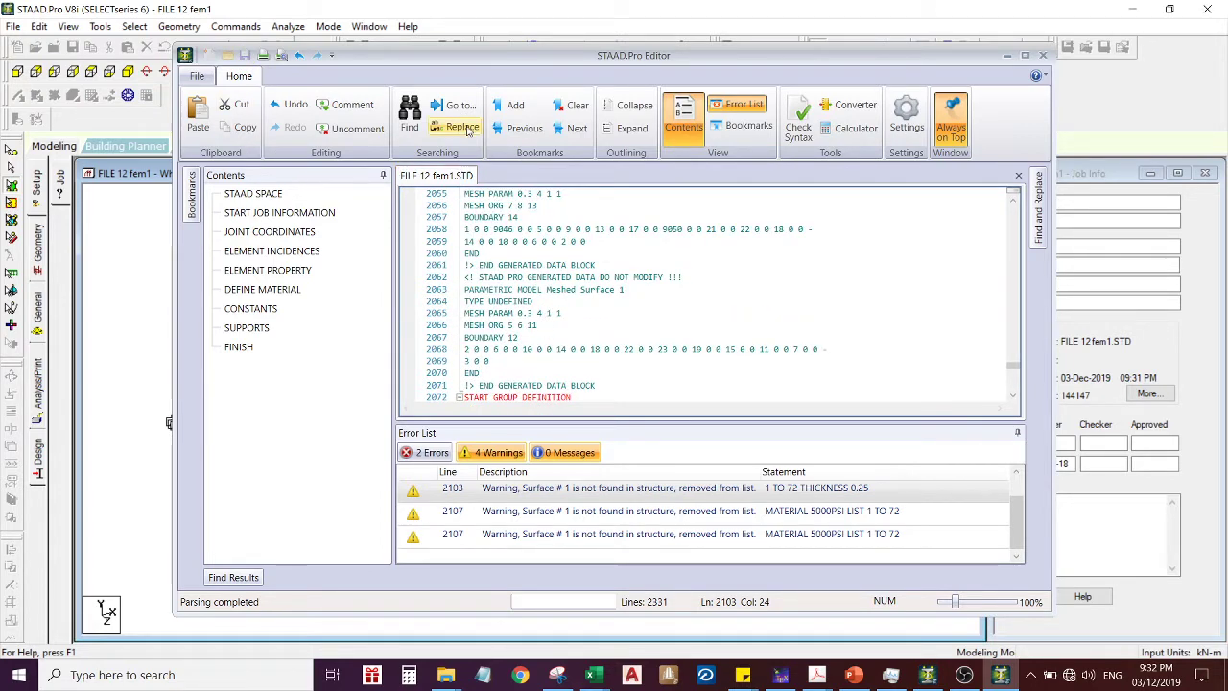
pyautogui.click(1045, 56)
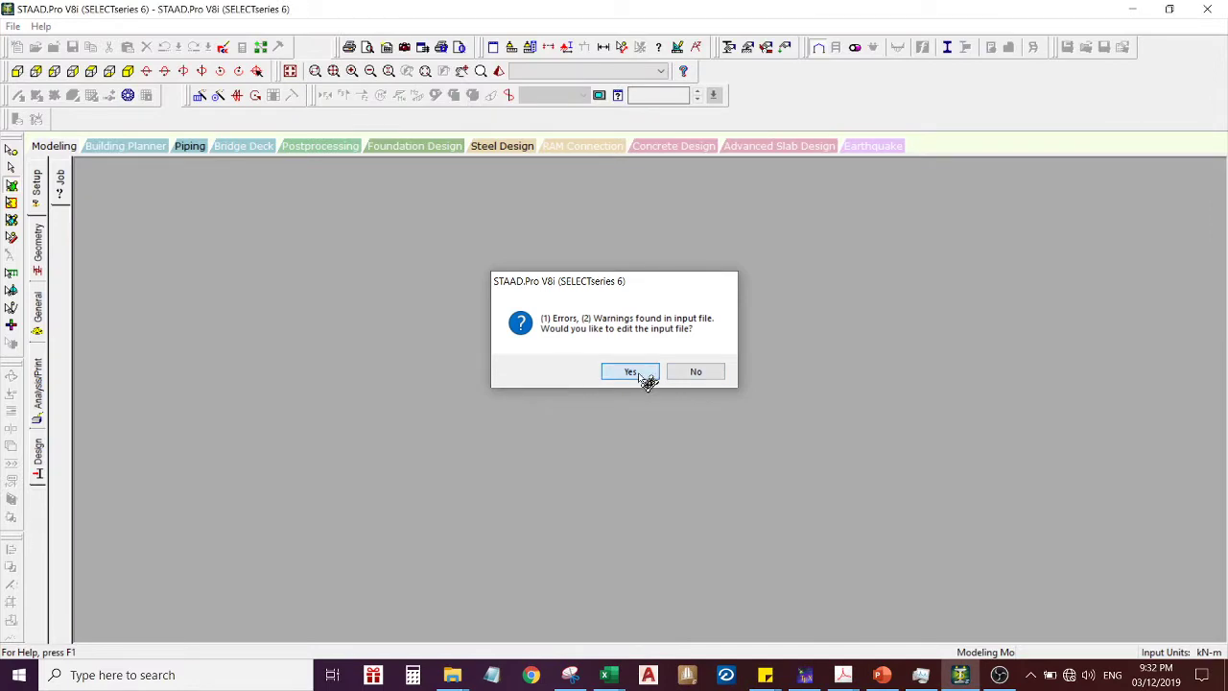
pyautogui.click(639, 373)
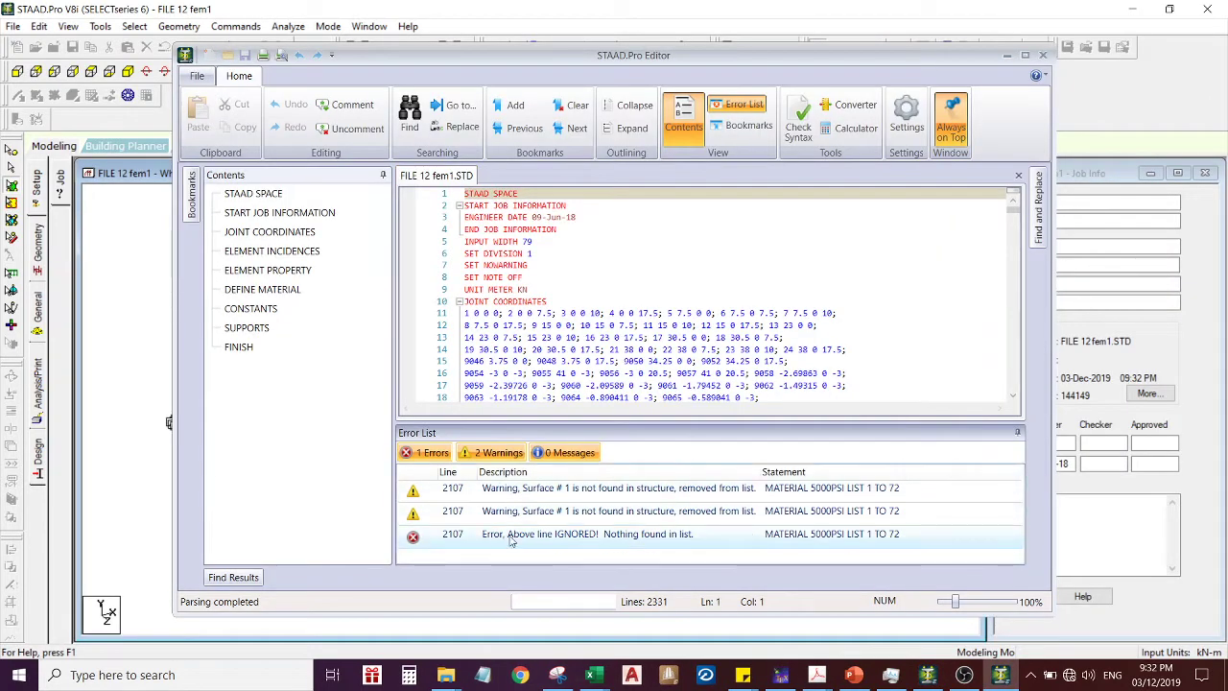
# Go to the error at line 2107, comment out the constants block in lines 2104 to 2107, and return to the model
pyautogui.doubleClick(509, 537)
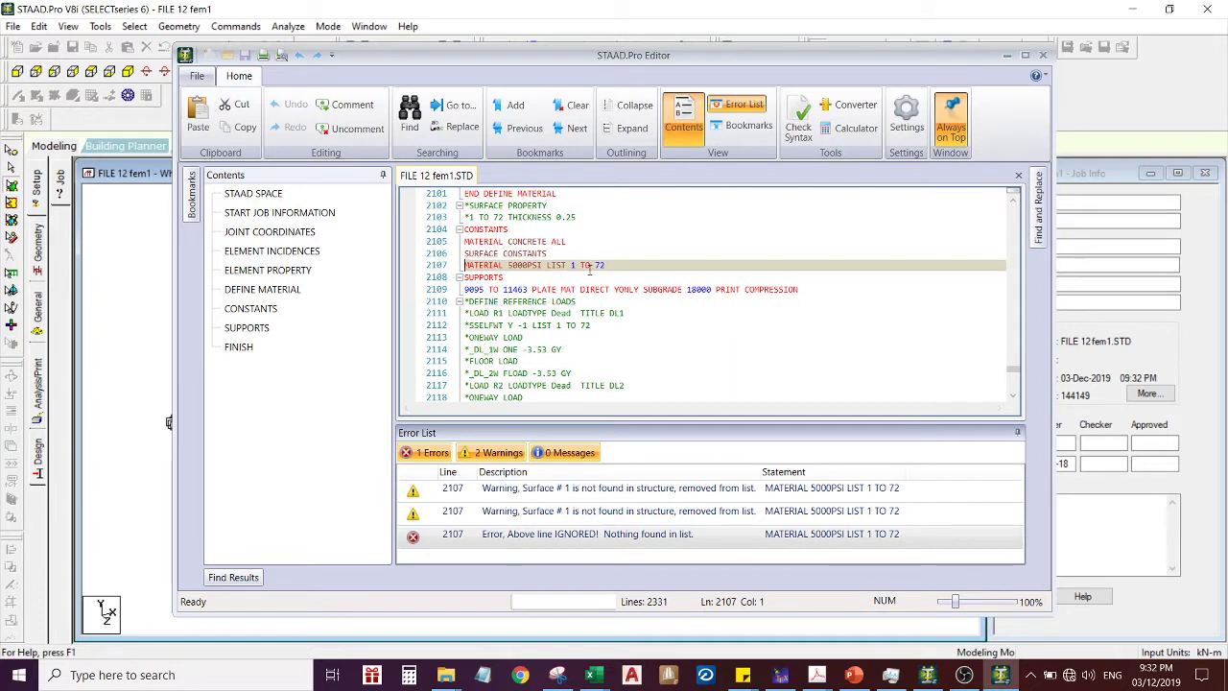
pyautogui.moveTo(613, 264); pyautogui.dragTo(465, 230)
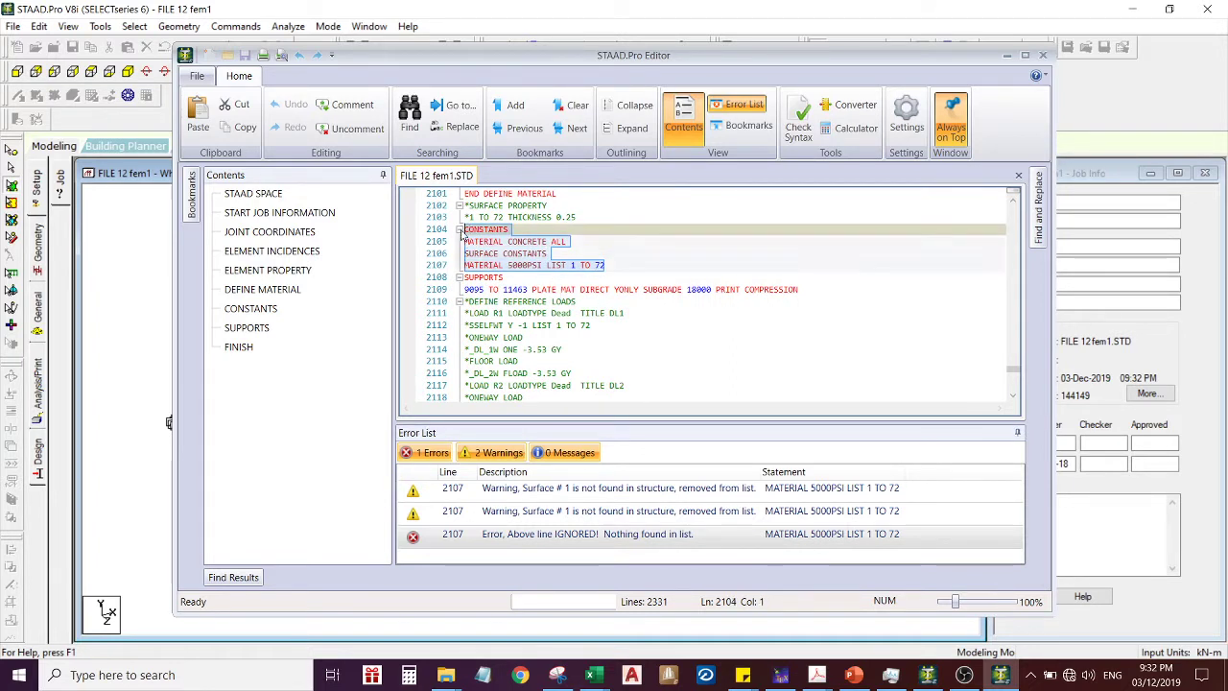
pyautogui.click(348, 105)
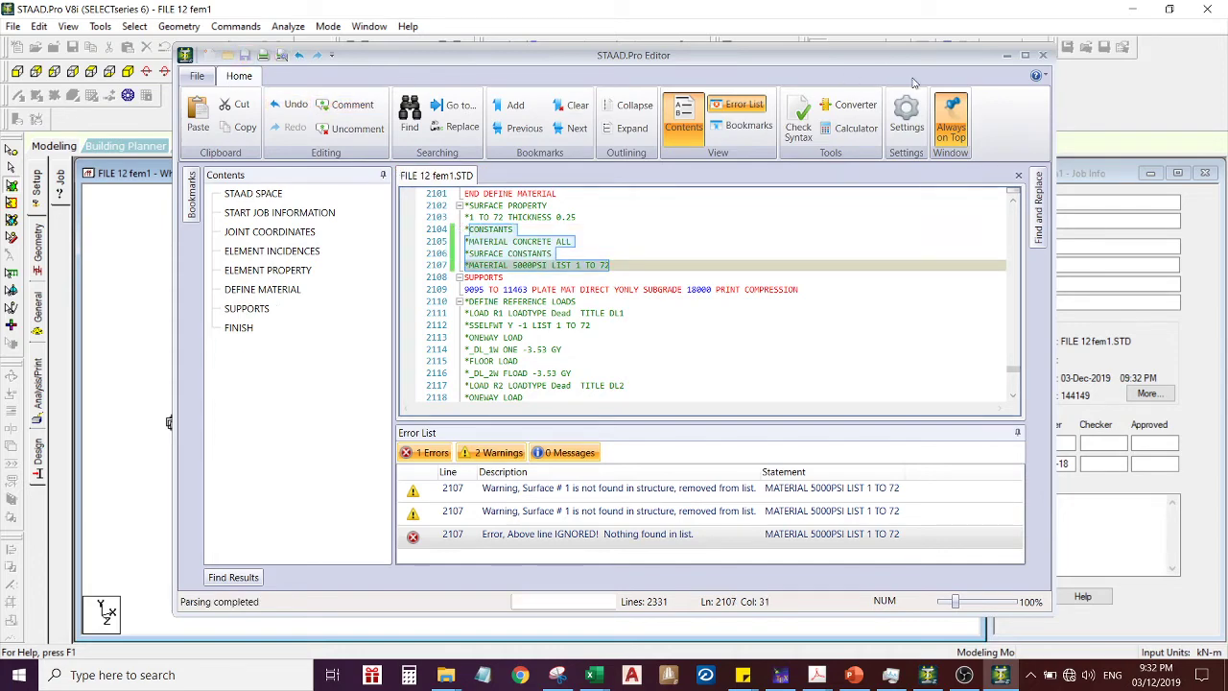
pyautogui.click(1043, 55)
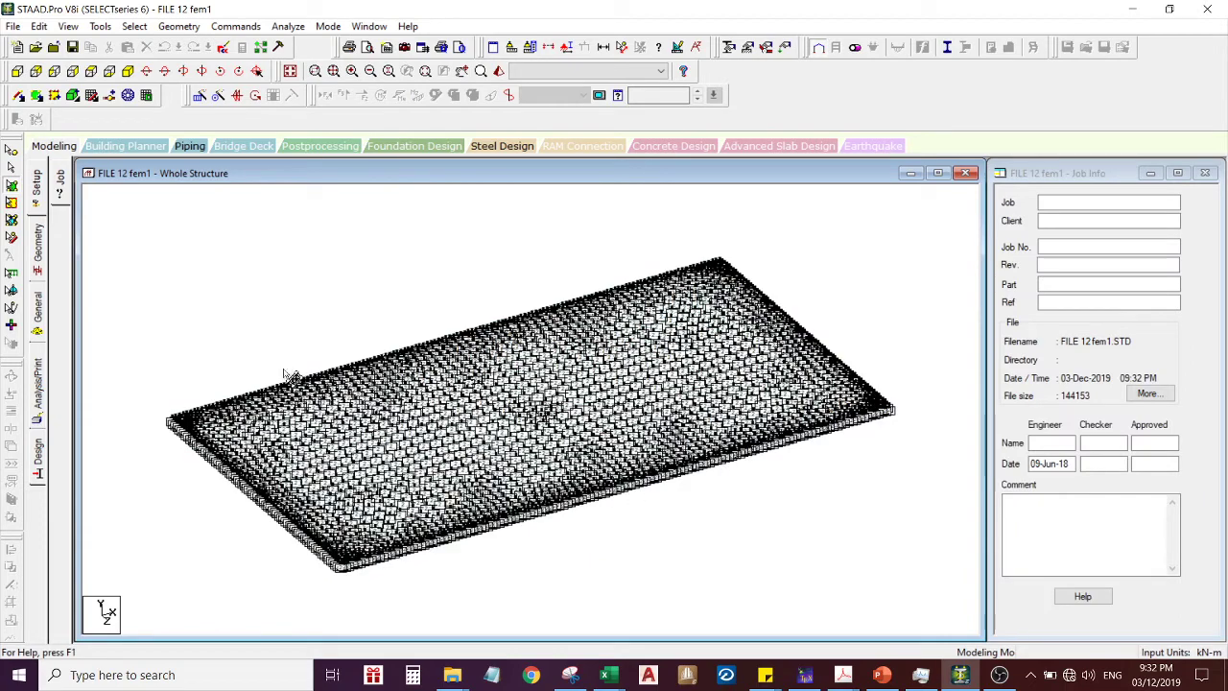
# Add primary load case 1 titled LOAD CASE 1 with loading type None to the load cases details
pyautogui.click(42, 322)
pyautogui.click(60, 384)
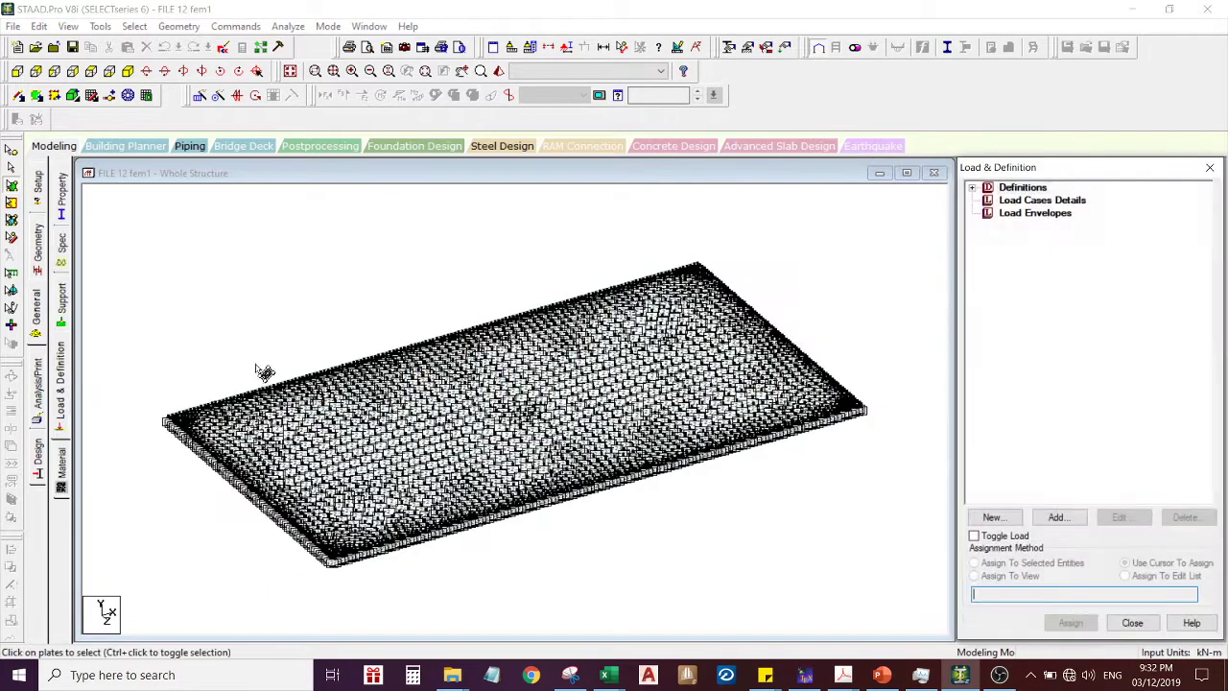
pyautogui.click(1012, 201)
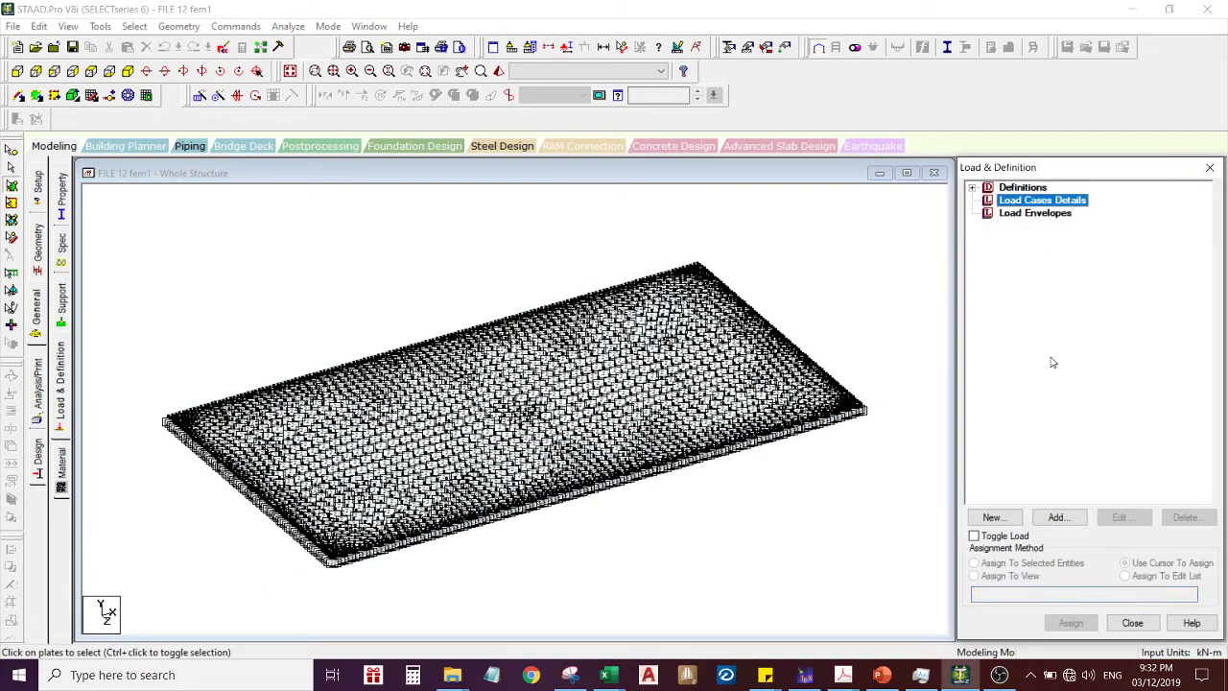
pyautogui.click(1059, 518)
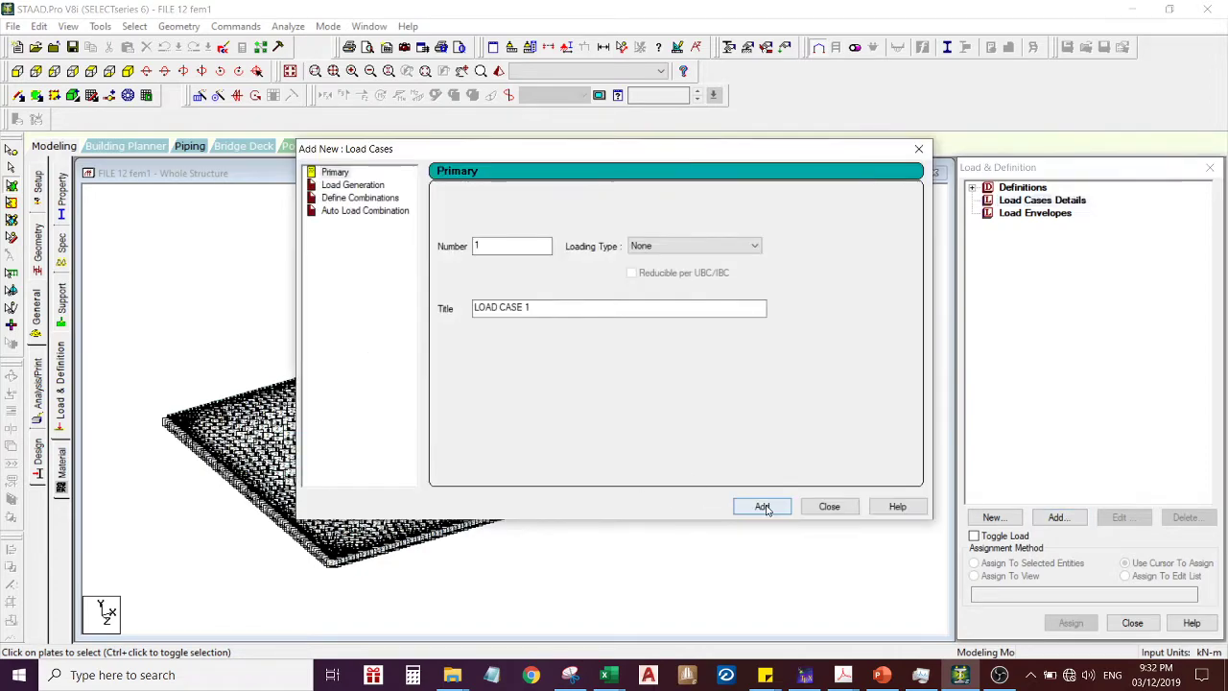
pyautogui.click(765, 506)
pyautogui.click(829, 506)
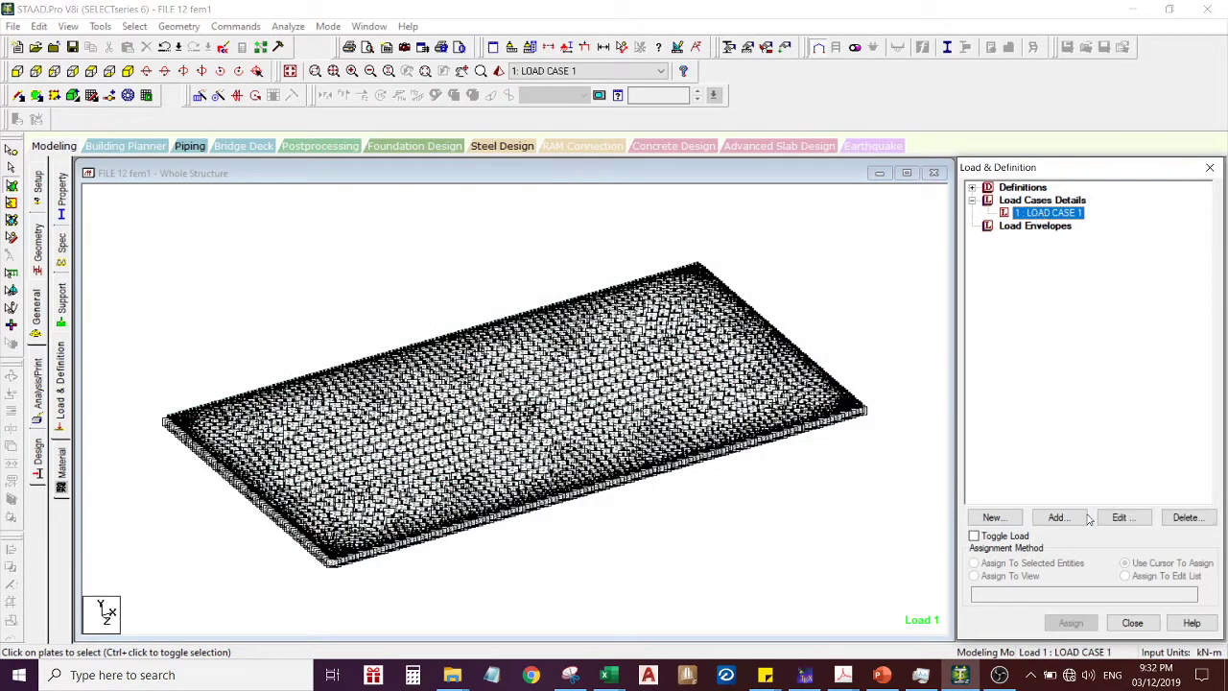
# Start a nodal load for LOAD CASE 1 and set its Fx, Fy and Fz forces to 1 kN each
pyautogui.click(1058, 517)
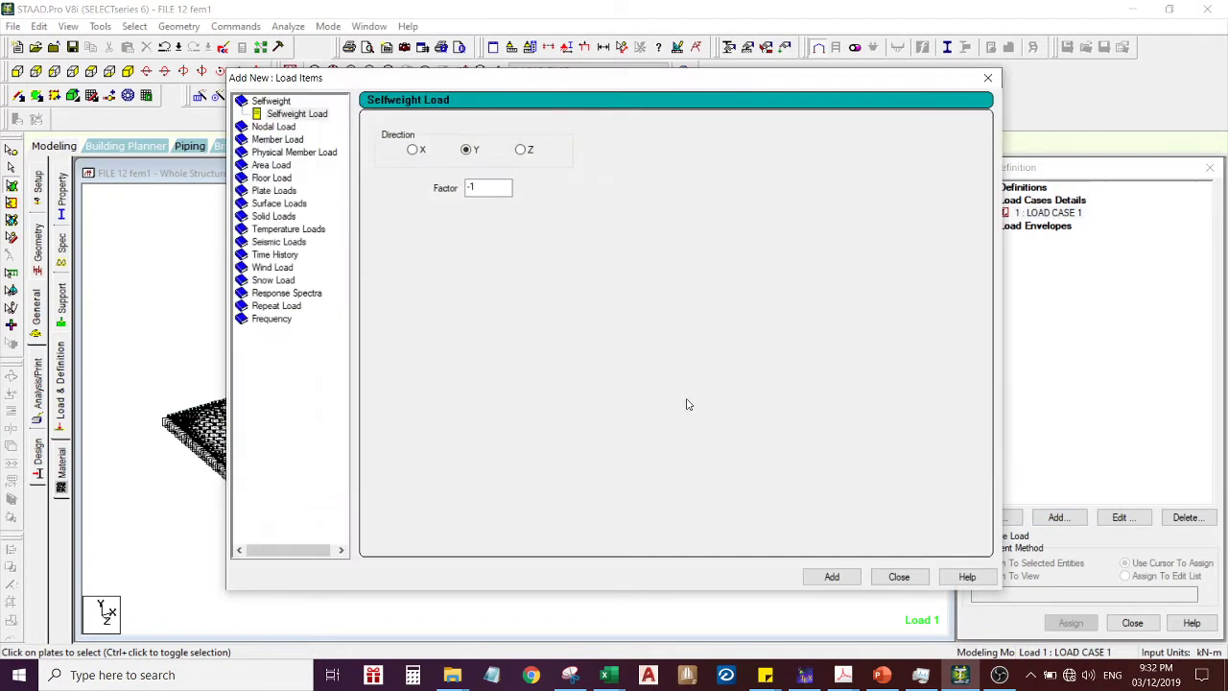
pyautogui.click(276, 140)
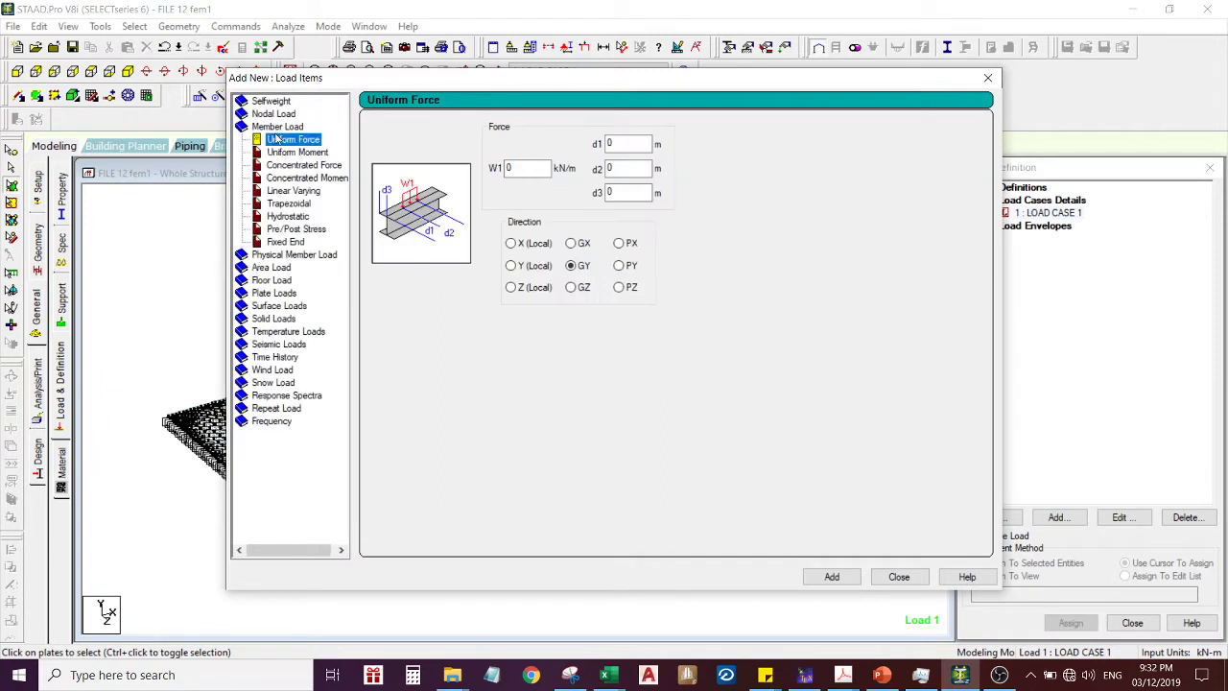
pyautogui.click(278, 127)
pyautogui.click(288, 114)
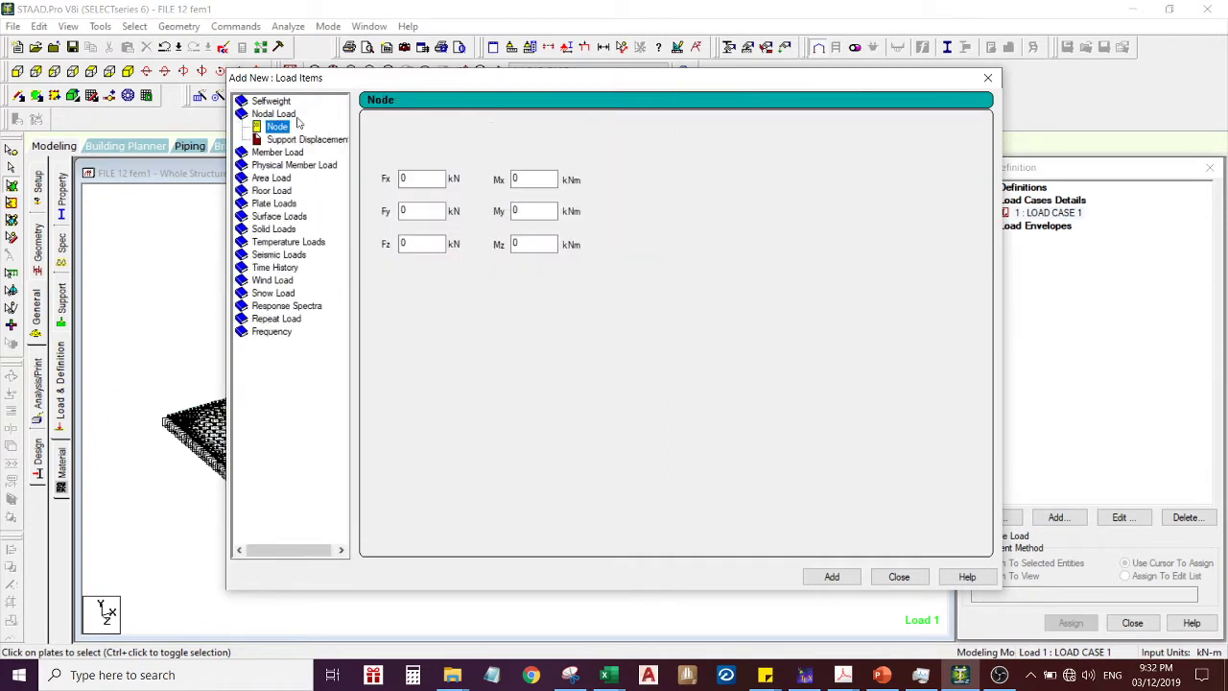
pyautogui.doubleClick(421, 177)
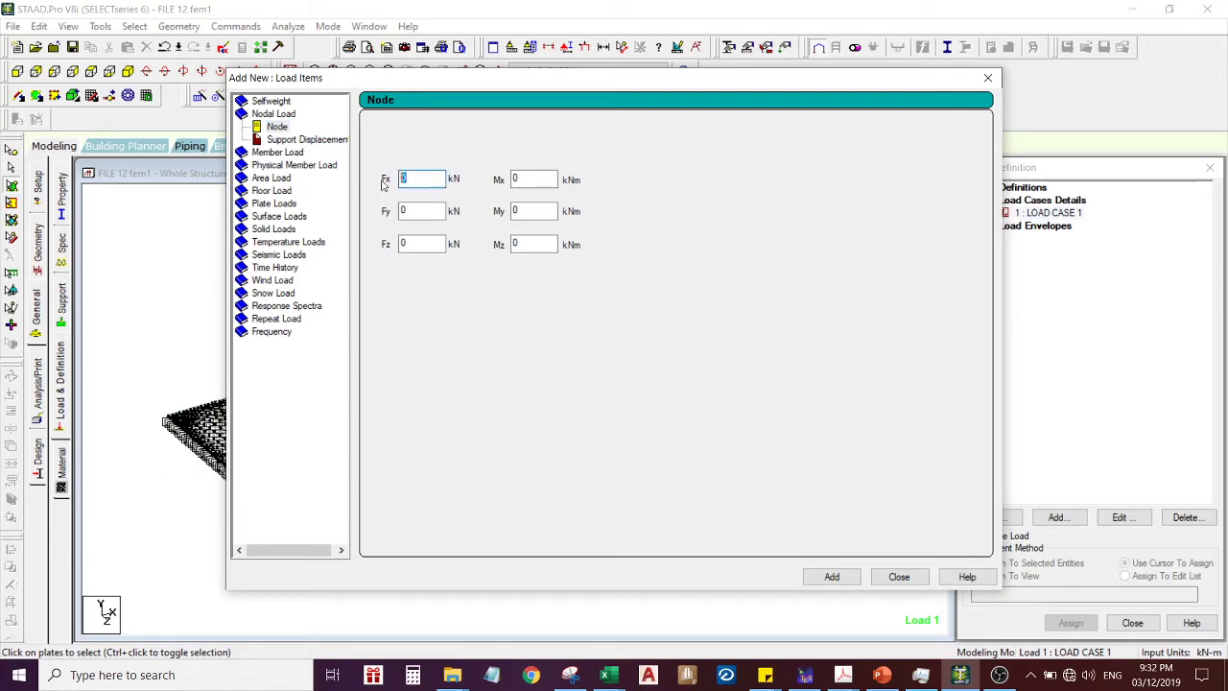
pyautogui.write('1')
pyautogui.doubleClick(409, 210)
pyautogui.write('1')
pyautogui.doubleClick(406, 242)
pyautogui.write('1')
# Set the nodal load's moments to Mx 2, My 3 and Mz 4 kNm
pyautogui.doubleClick(521, 178)
pyautogui.write('2')
pyautogui.doubleClick(521, 210)
pyautogui.write('3')
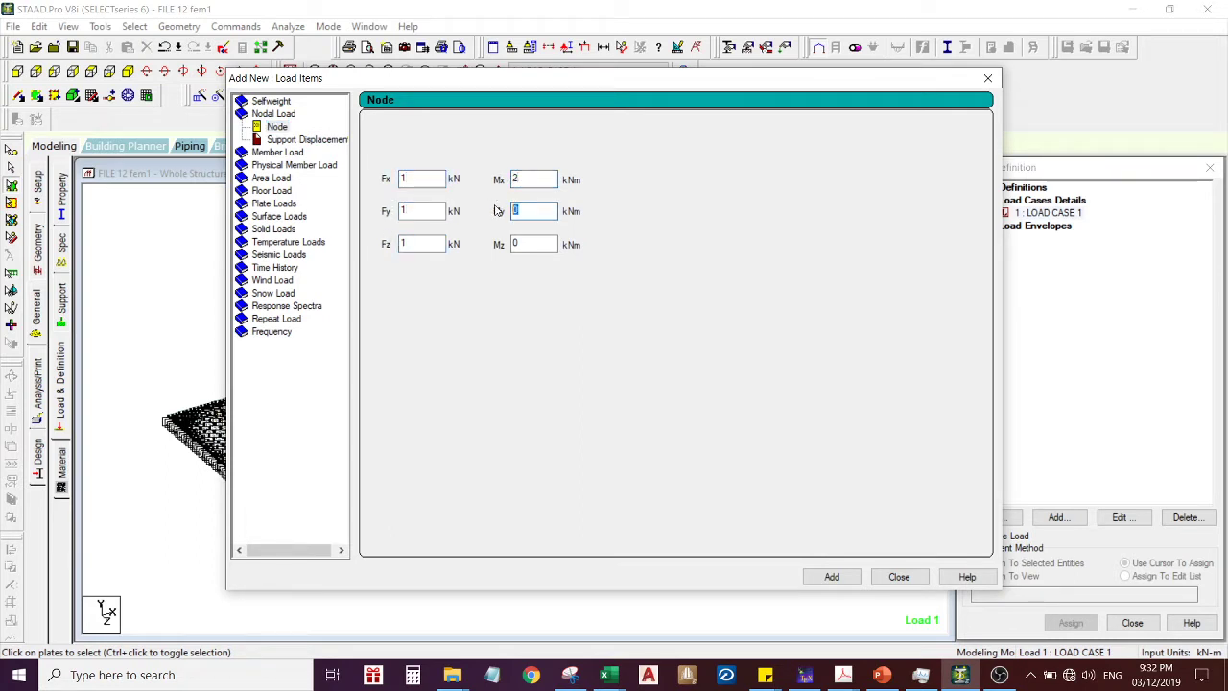
pyautogui.doubleClick(522, 243)
pyautogui.write('4')
# Set the nodal load's Fy to 23 kN and Fz to 6 kN, add it to LOAD CASE 1 and select it
pyautogui.doubleClick(409, 210)
pyautogui.write('23')
pyautogui.doubleClick(413, 244)
pyautogui.write('6')
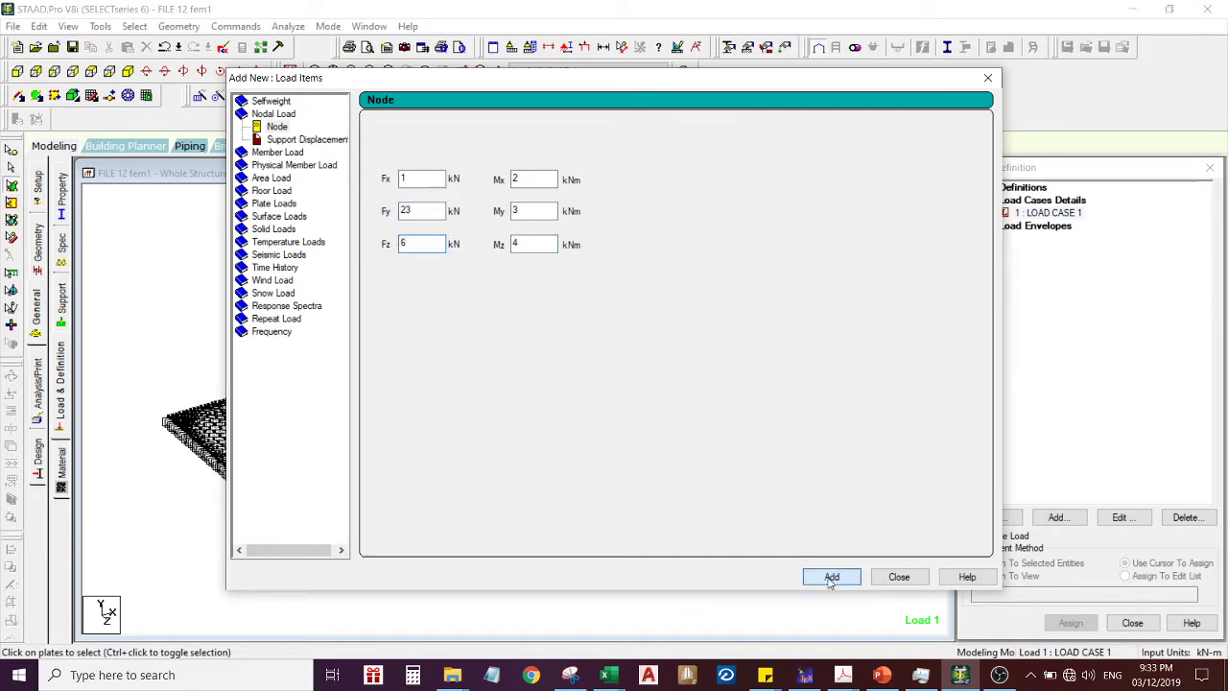
pyautogui.click(831, 577)
pyautogui.click(898, 577)
pyautogui.click(1082, 228)
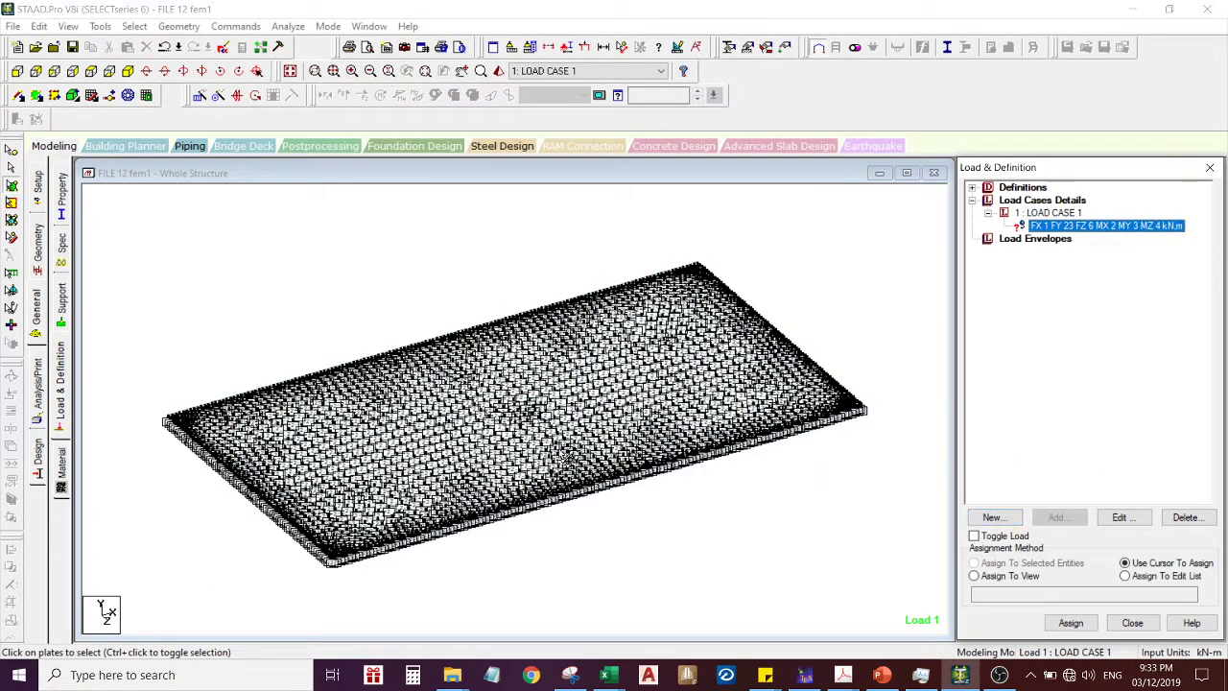
# Assign the defined nodal load of LOAD CASE 1 to one selected node near the foundation plate's left end
pyautogui.click(245, 327)
pyautogui.scroll(1, 307, 447)
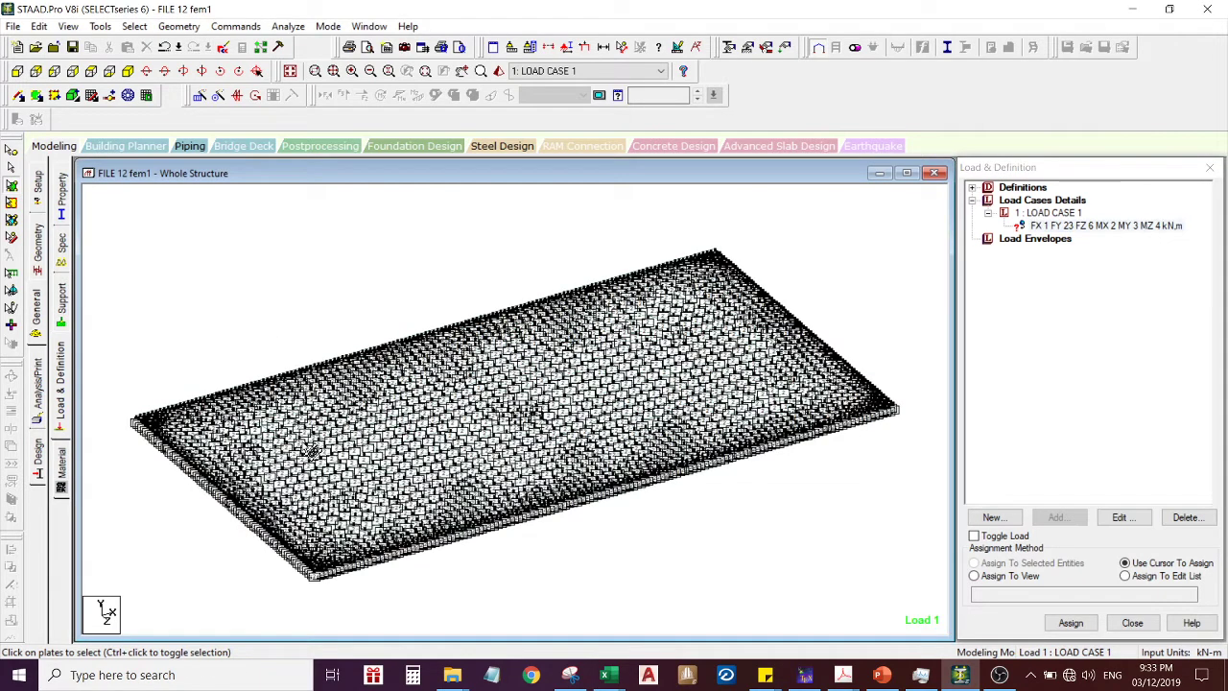
pyautogui.click(1055, 226)
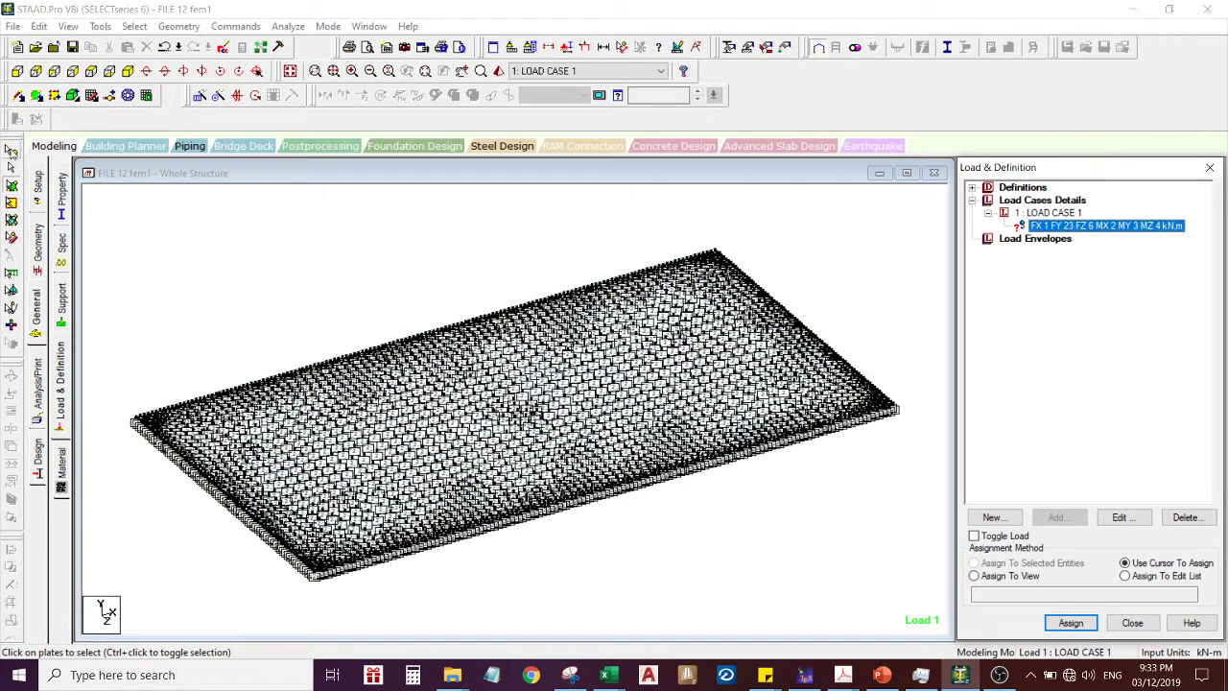
pyautogui.click(11, 151)
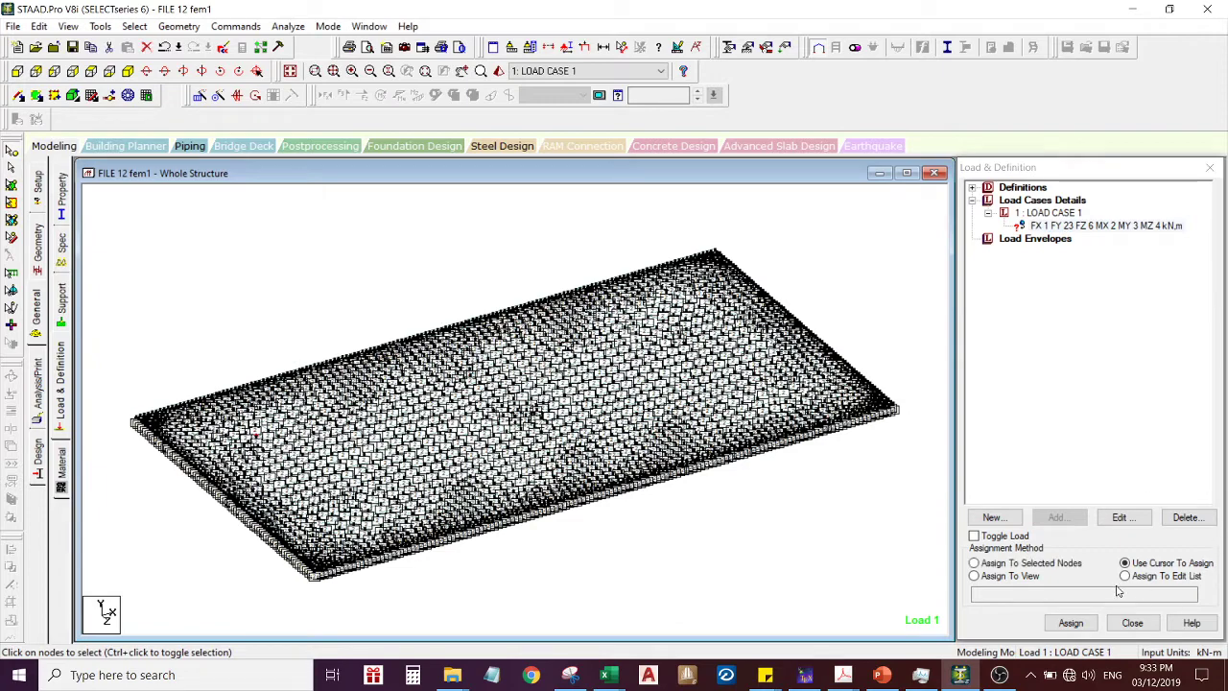
pyautogui.click(1070, 622)
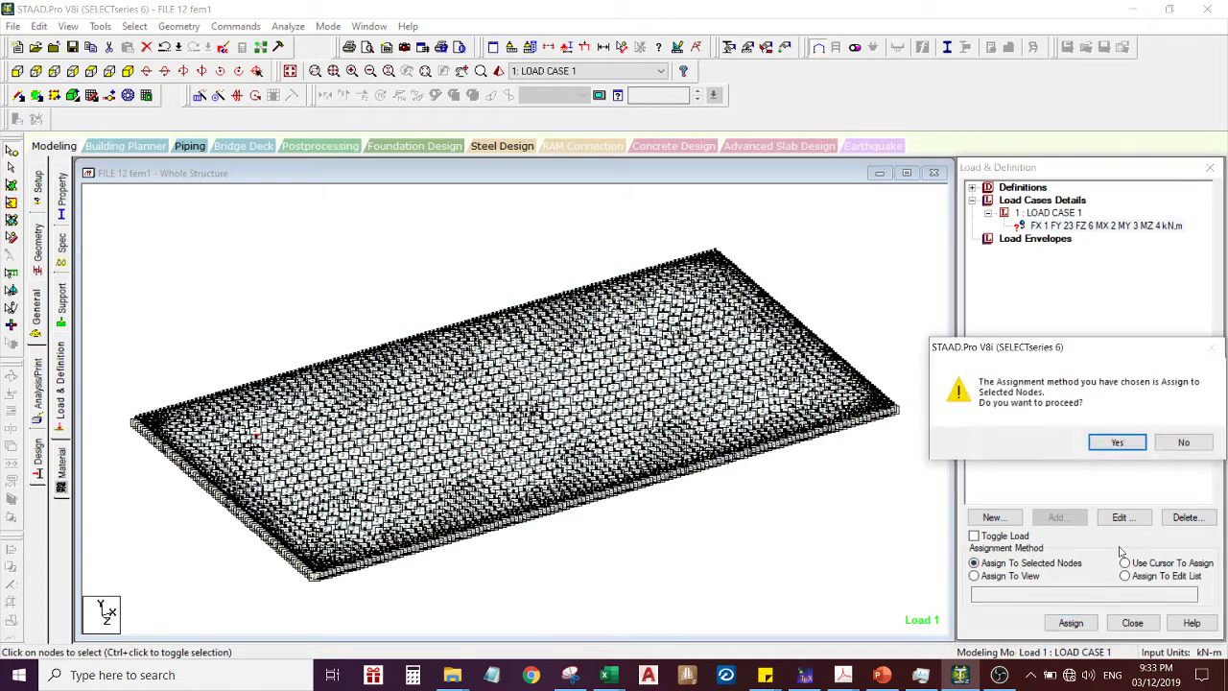
pyautogui.click(1113, 443)
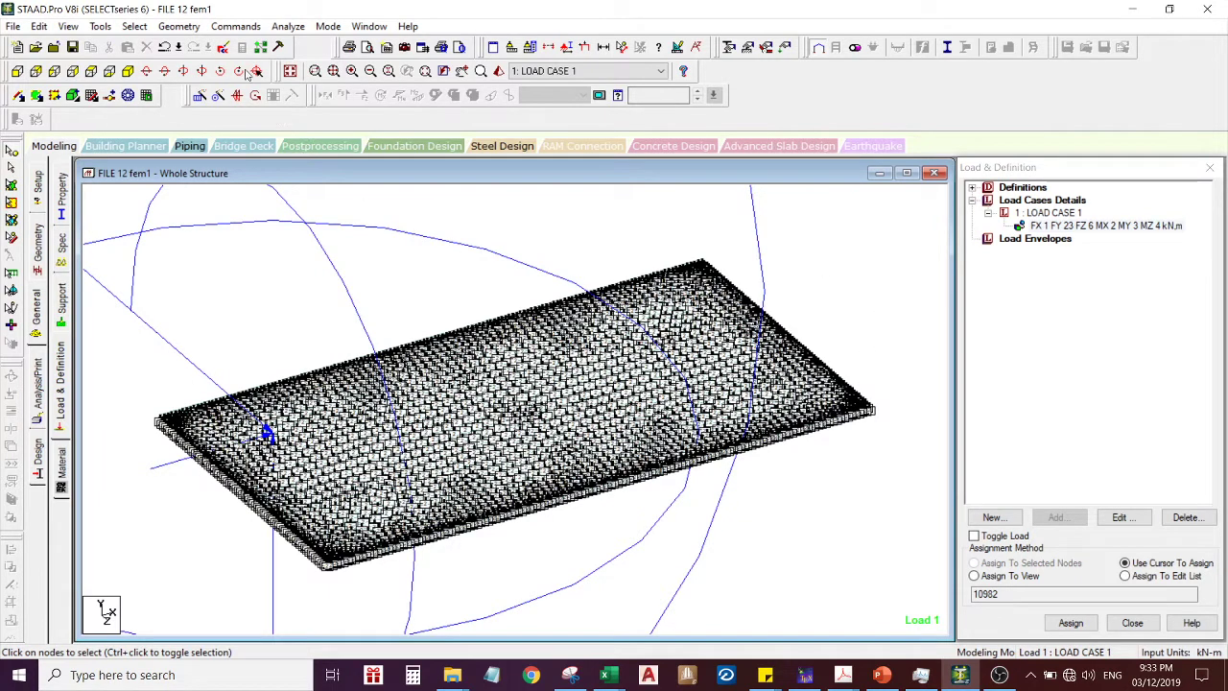
# Save the modified structure and open its input file in the STAAD editor at the LOADING 1 section
pyautogui.click(223, 47)
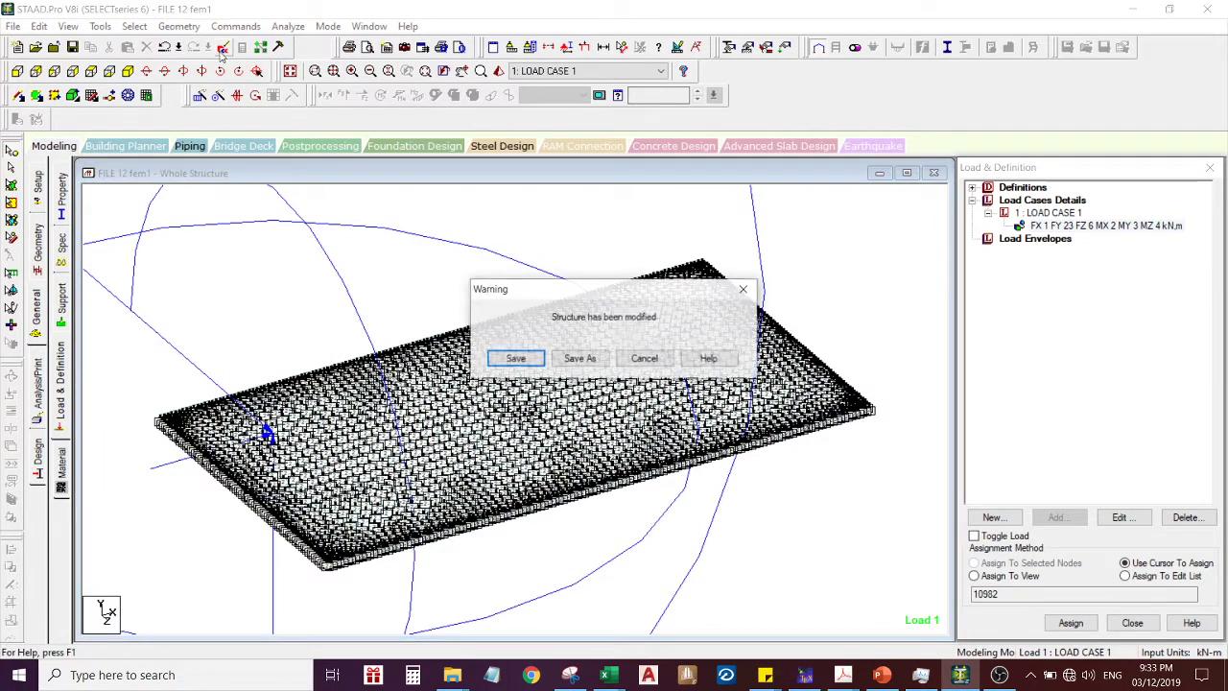
pyautogui.click(517, 359)
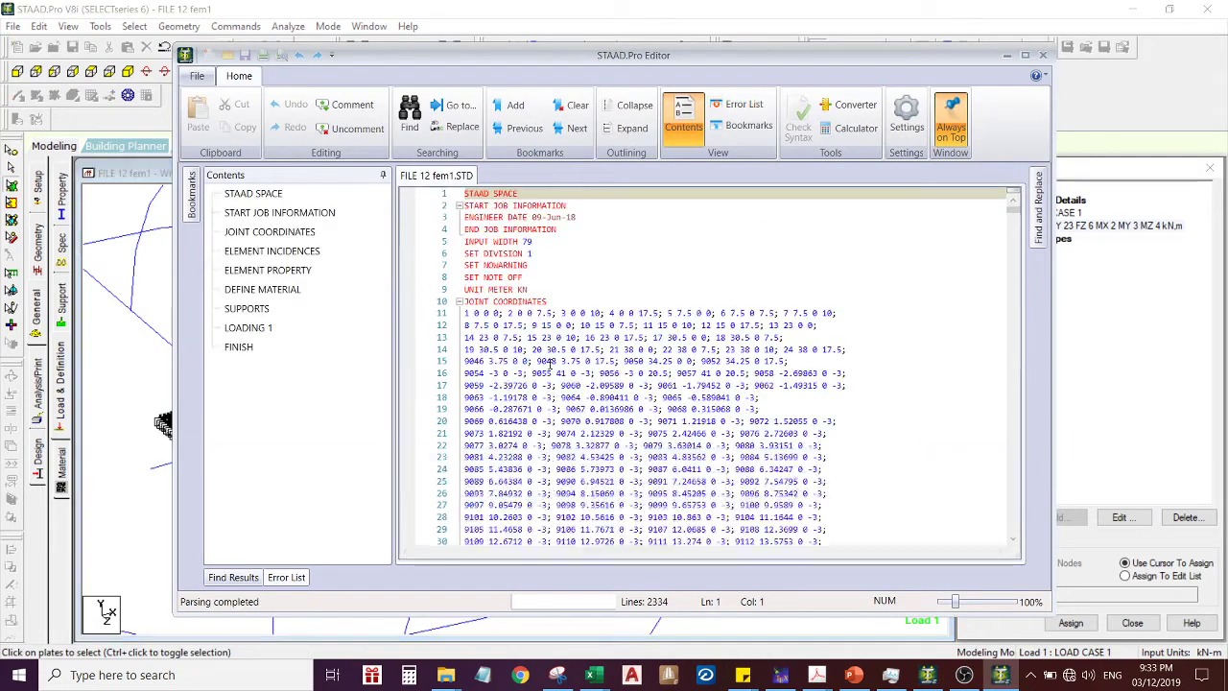
pyautogui.click(258, 330)
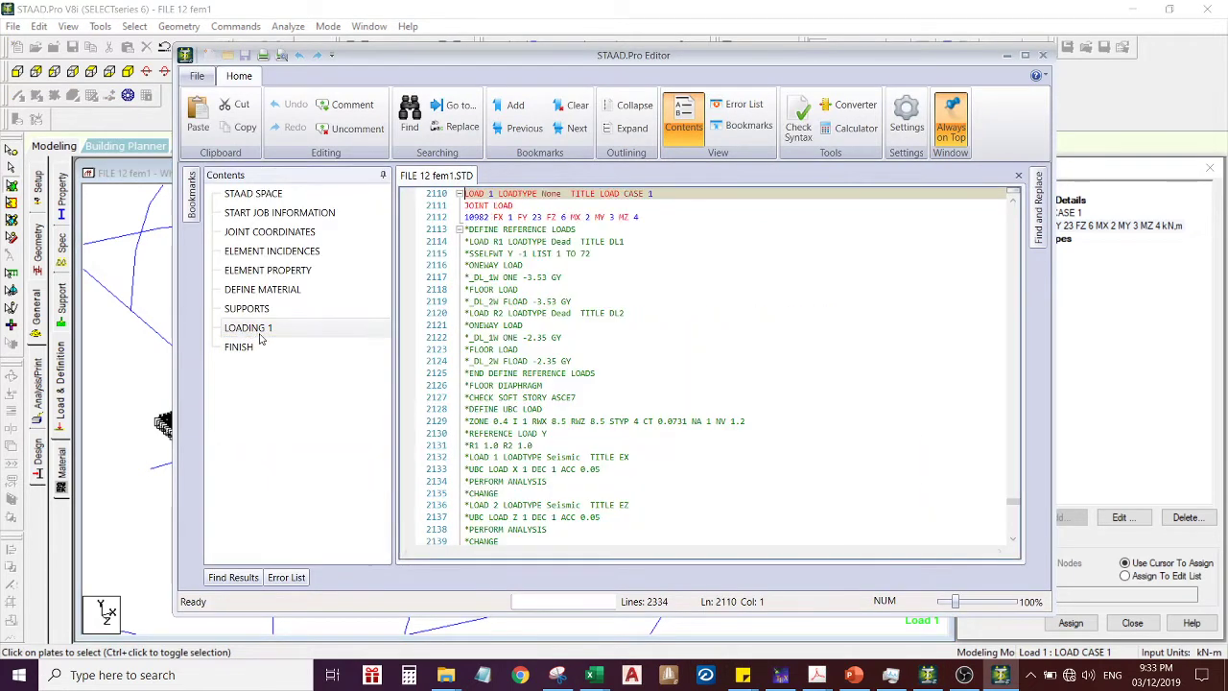
pyautogui.click(652, 301)
pyautogui.scroll(2, 563, 290)
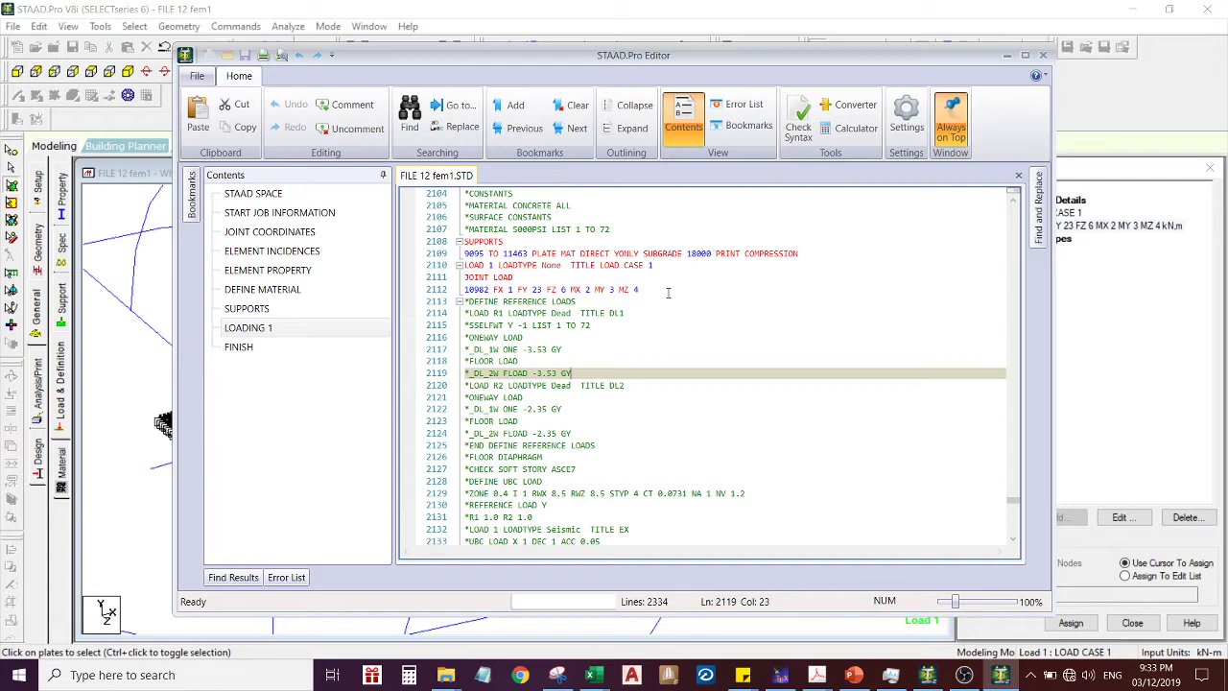
# Copy the three command lines of load case 1, from LOAD 1 through the joint load values, and close the editor
pyautogui.click(668, 292)
pyautogui.hotkey('shift', 'Up')
pyautogui.hotkey('shift', 'Home')
pyautogui.hotkey('shift', 'Up')
pyautogui.hotkey('ctrl', 'c')
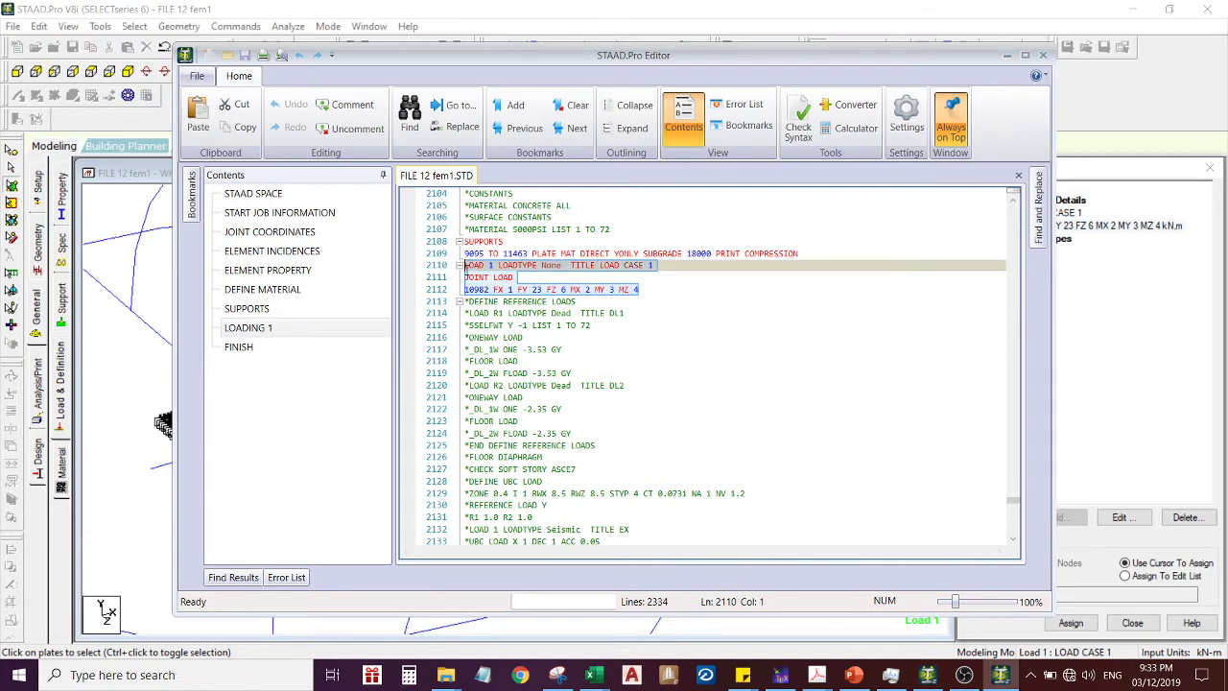
pyautogui.click(1043, 54)
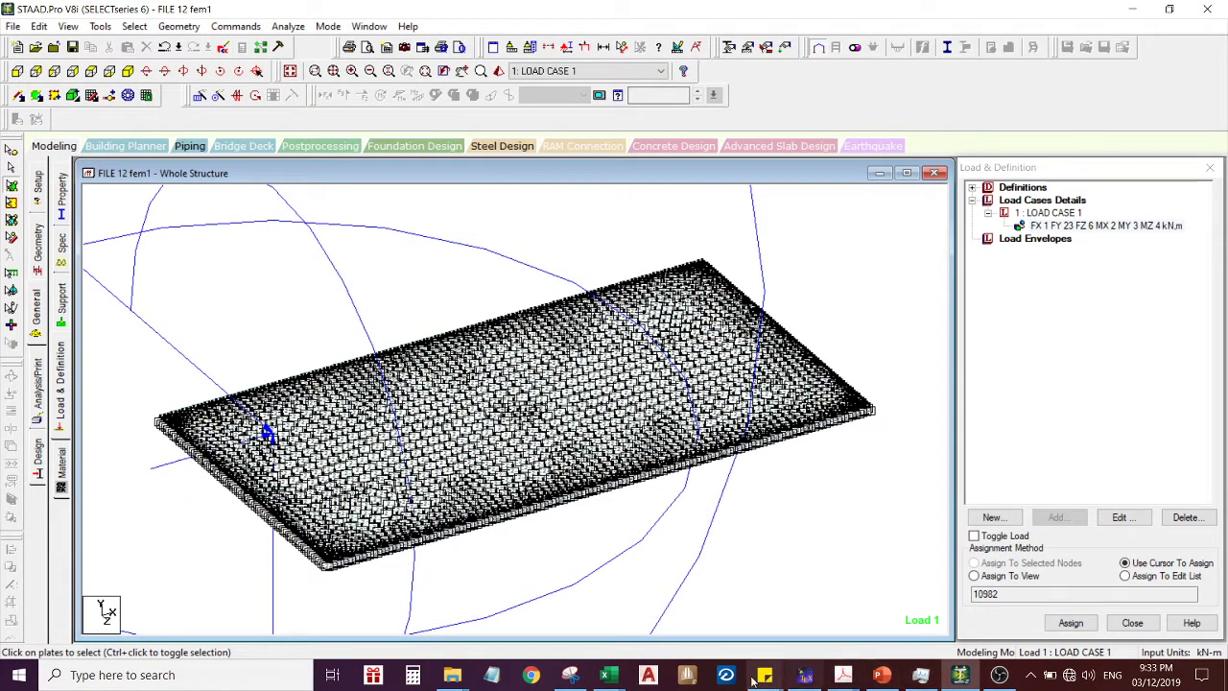
# Switch to the Excel workbook, add a new sheet and paste the load case lines from cell D4 down
pyautogui.moveTo(600, 679)
pyautogui.click(845, 610)
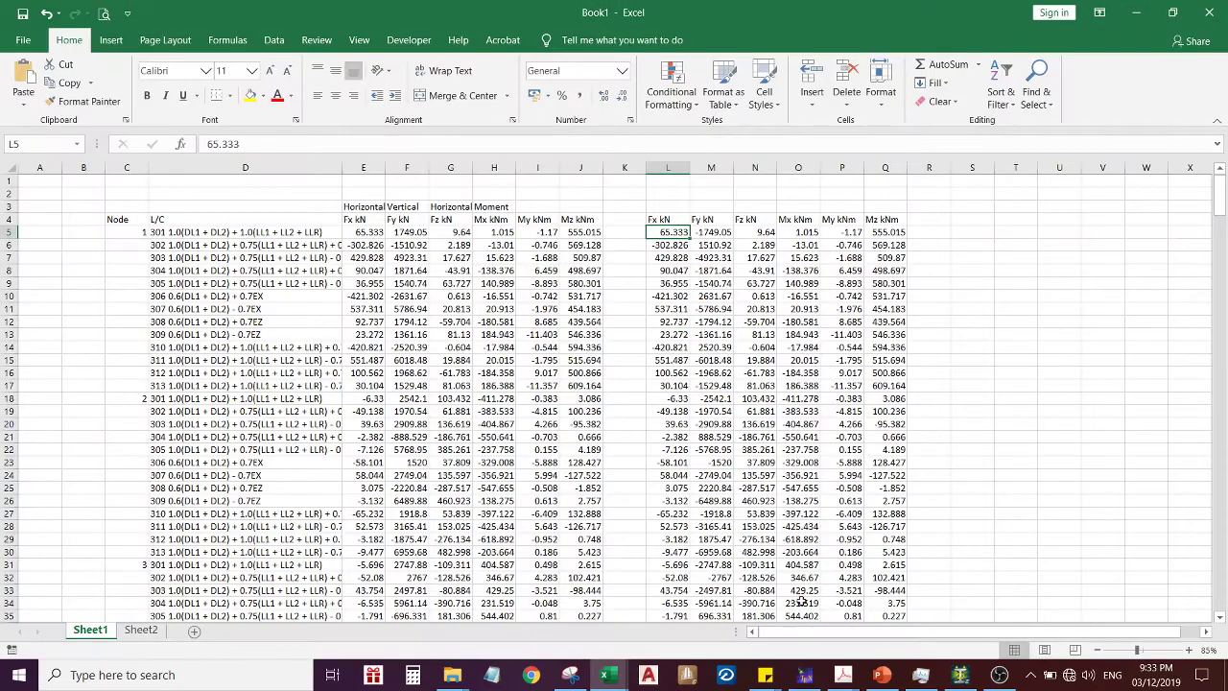
pyautogui.click(195, 634)
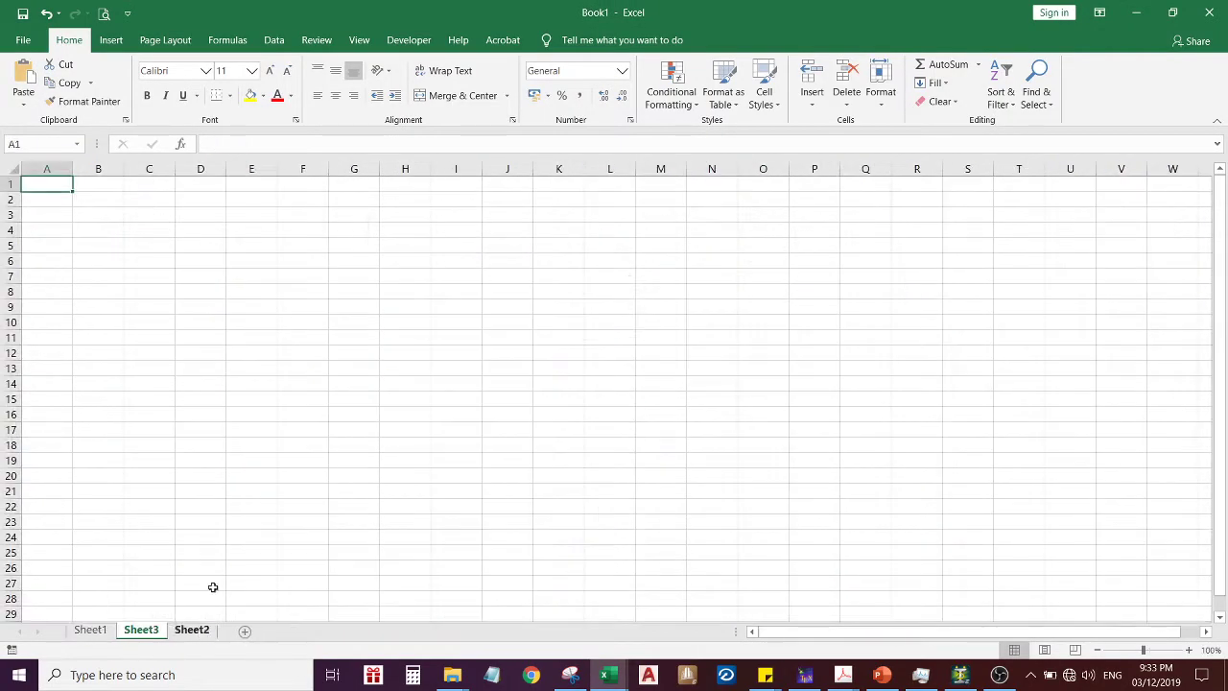
pyautogui.click(213, 234)
pyautogui.hotkey('ctrl', 'v')
pyautogui.click(458, 321)
pyautogui.click(210, 262)
pyautogui.click(300, 316)
pyautogui.click(189, 260)
pyautogui.click(197, 275)
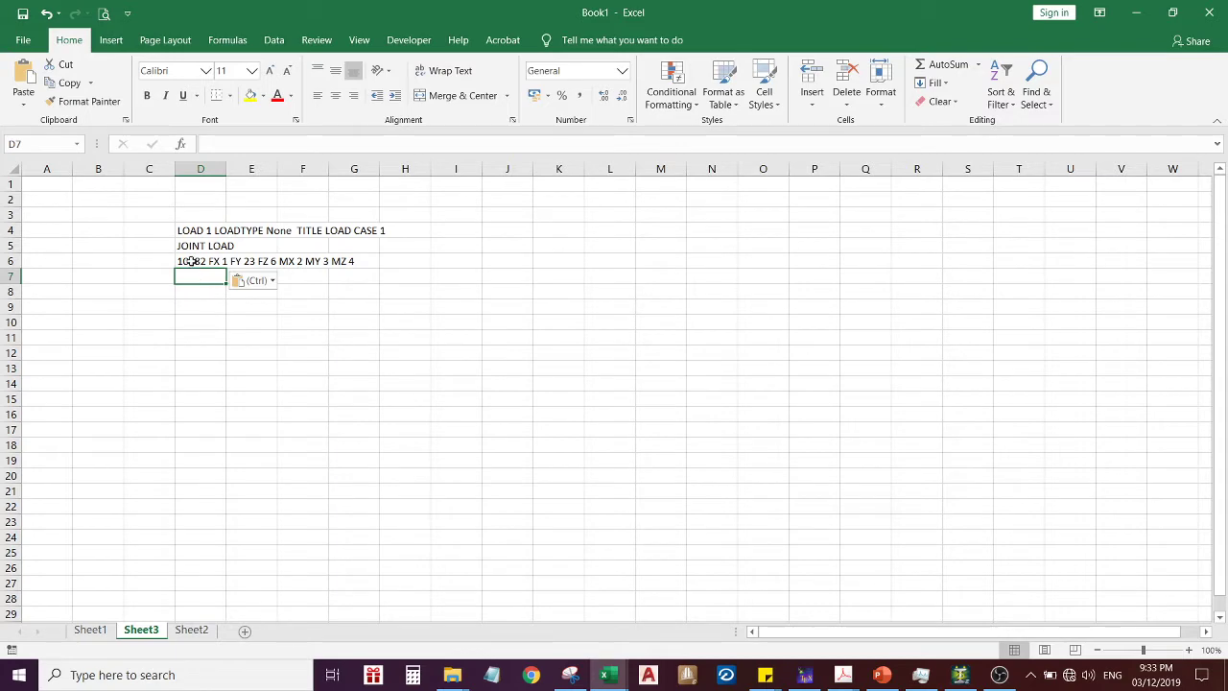
pyautogui.click(192, 261)
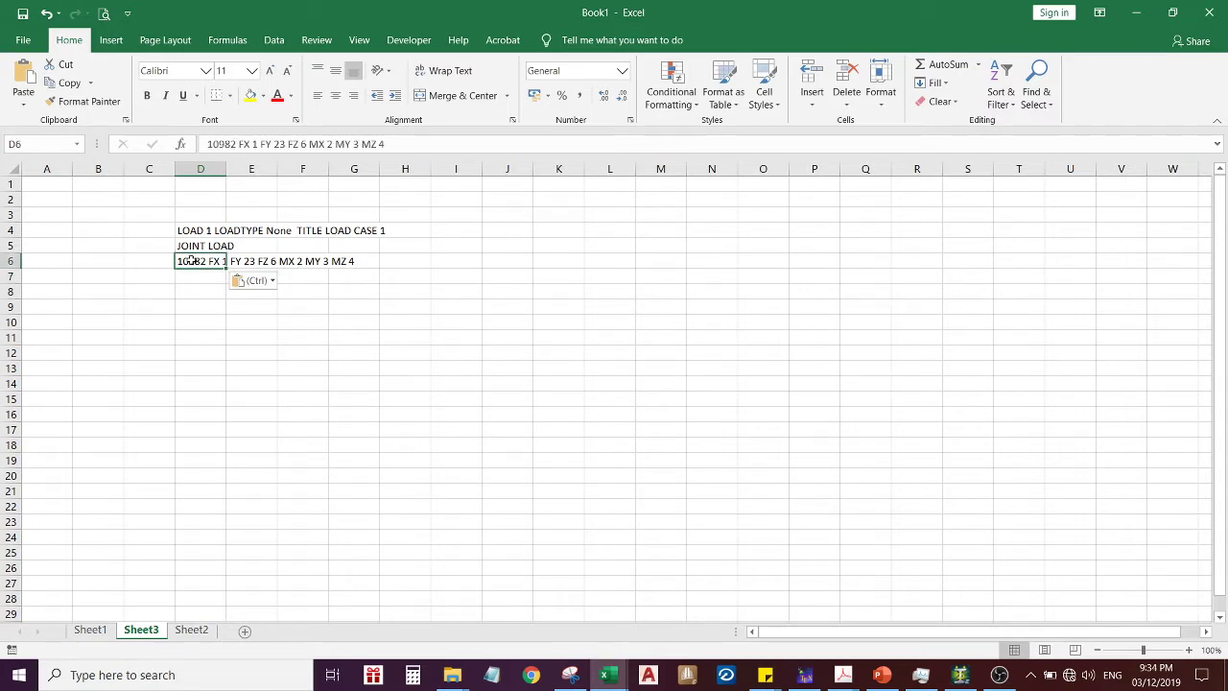
# Copy the three load case lines from Sheet3 and paste them beside the reversed reactions in Sheet2, starting at cell S3
pyautogui.click(190, 630)
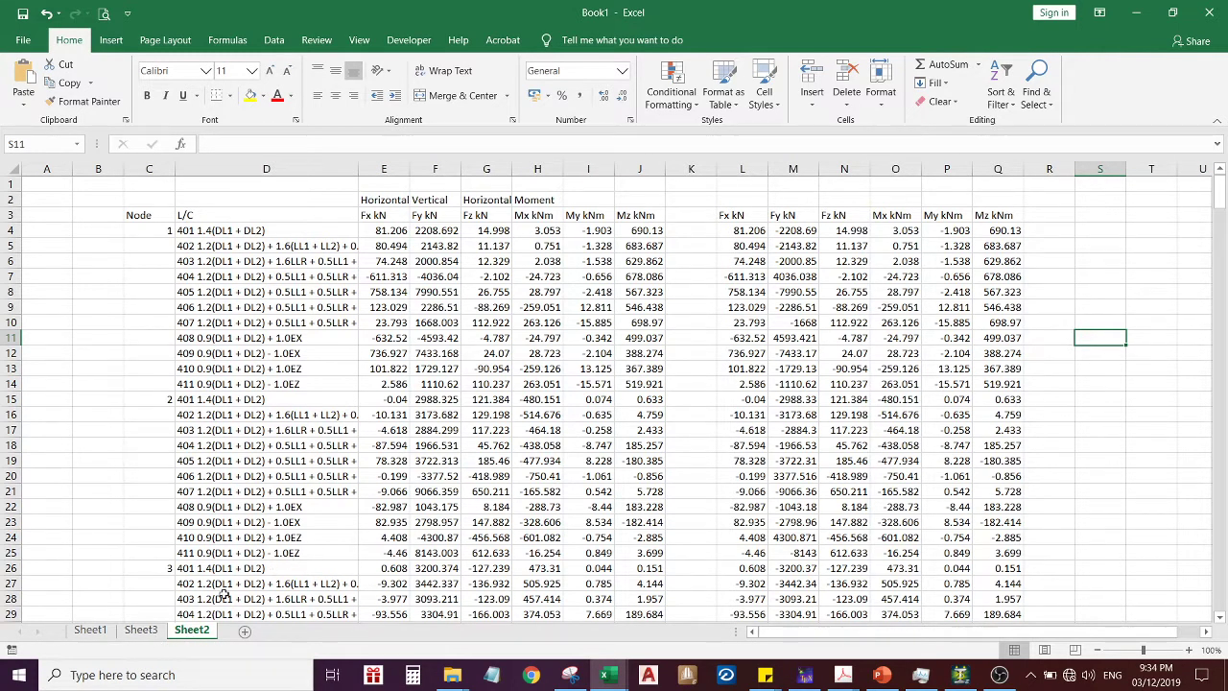
pyautogui.click(159, 630)
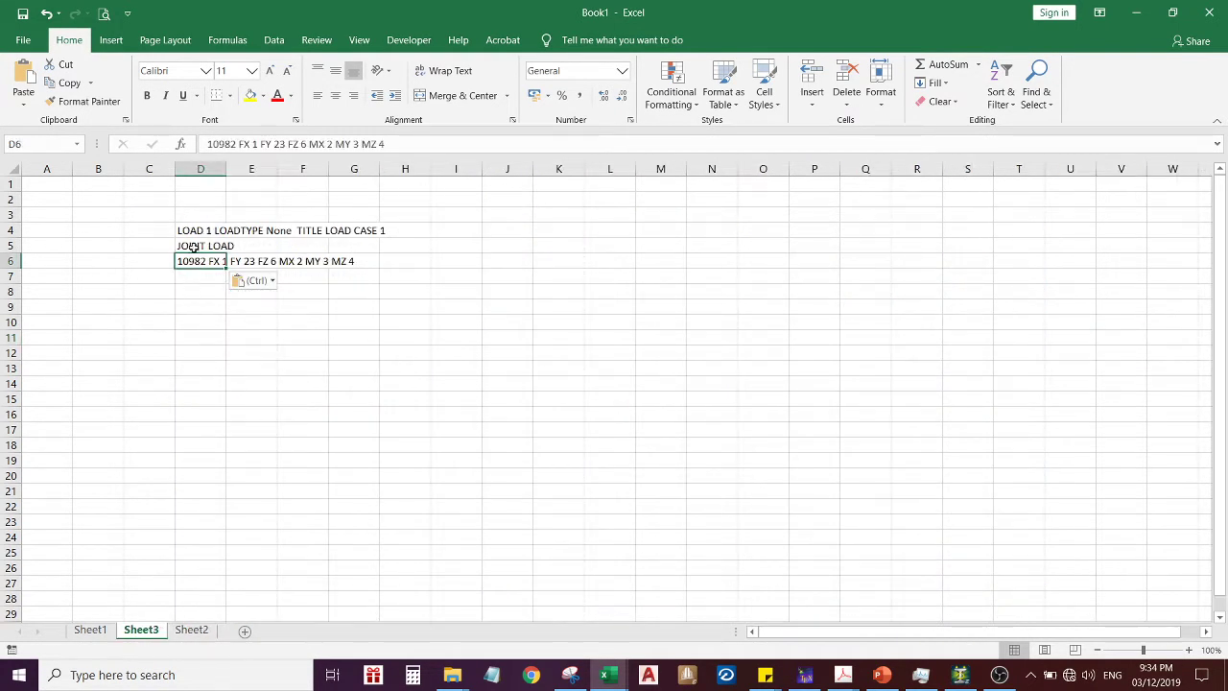
pyautogui.moveTo(190, 232); pyautogui.dragTo(195, 260)
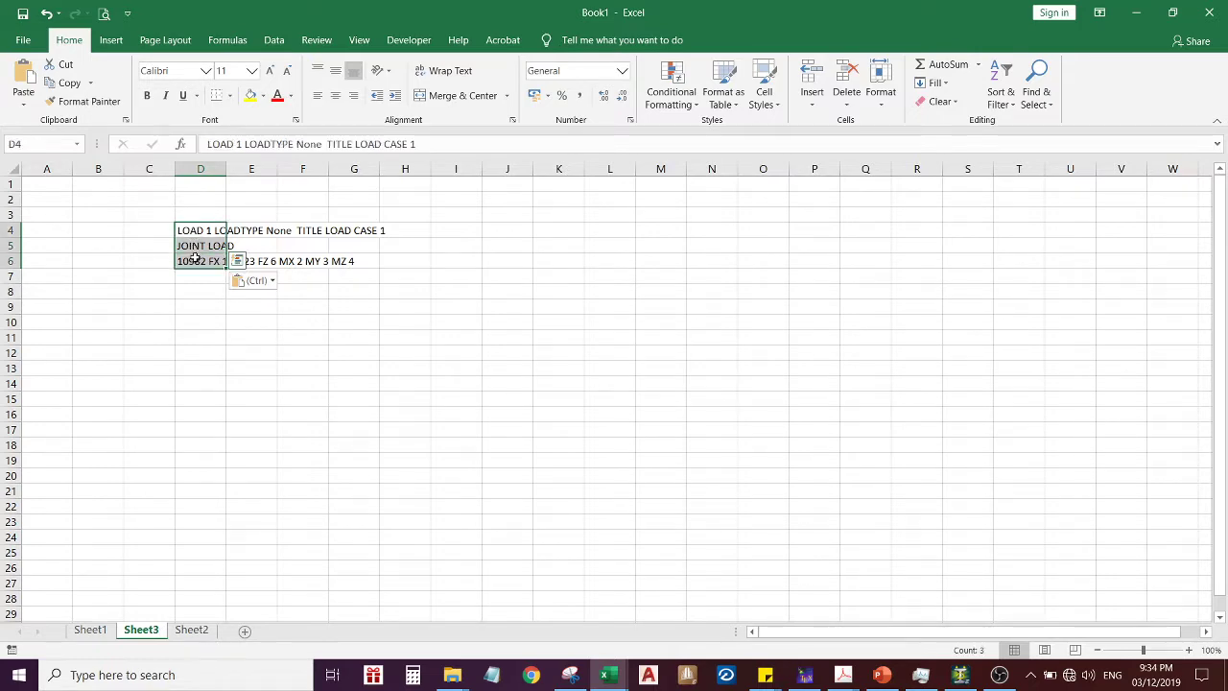
pyautogui.hotkey('ctrl', 'c')
pyautogui.click(197, 630)
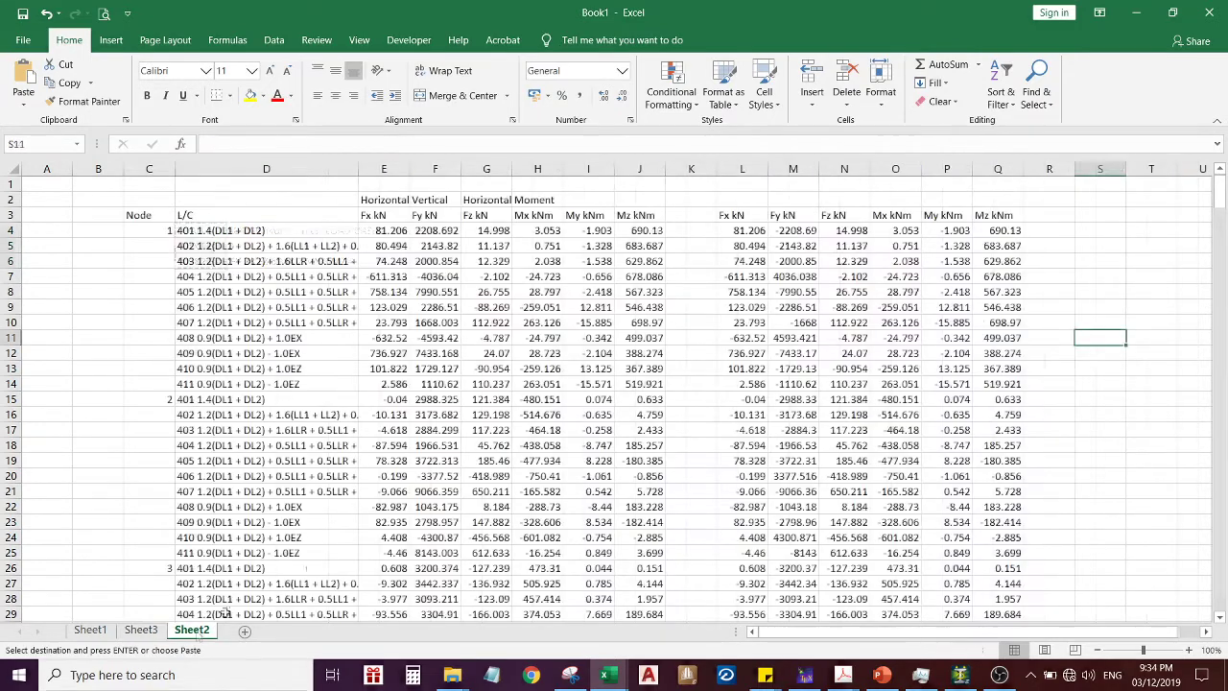
pyautogui.click(1080, 218)
pyautogui.hotkey('ctrl', 'v')
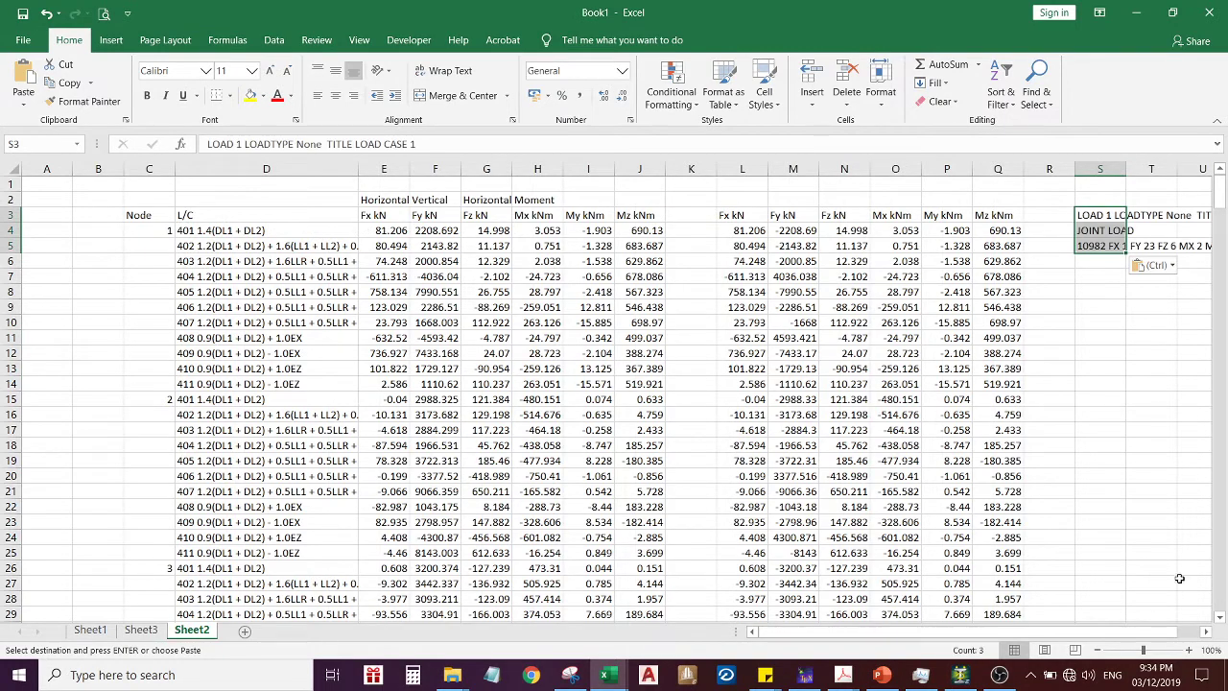
pyautogui.hscroll(4, 1207, 645)
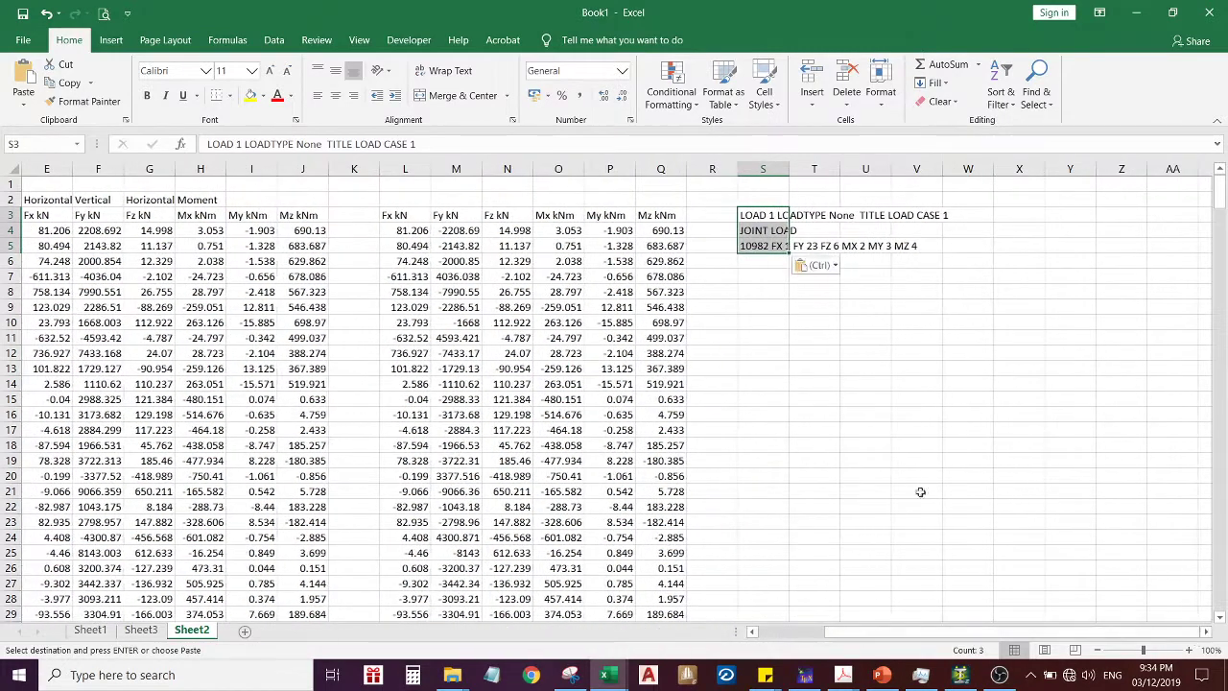
pyautogui.click(834, 412)
pyautogui.click(751, 251)
pyautogui.press('ctrl')
pyautogui.press('ctrl')
pyautogui.click(763, 286)
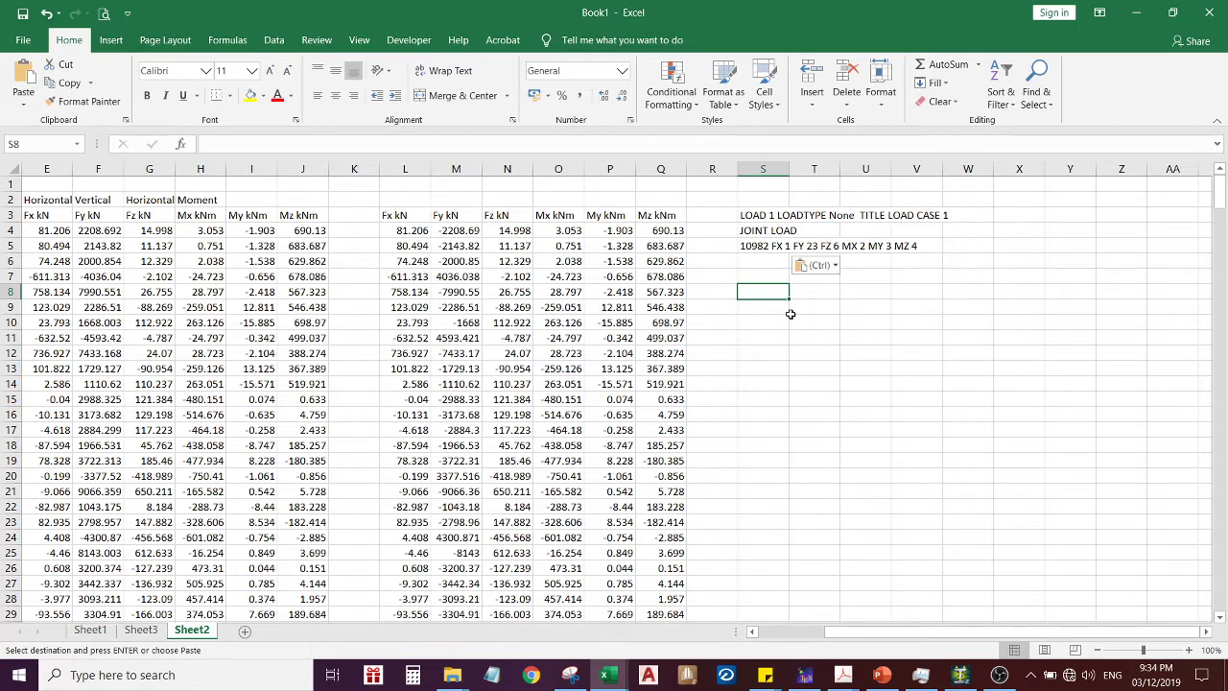
# Insert one more blank column at K, between the original and the reversed reaction tables in Sheet2
pyautogui.moveTo(886, 633); pyautogui.dragTo(825, 636)
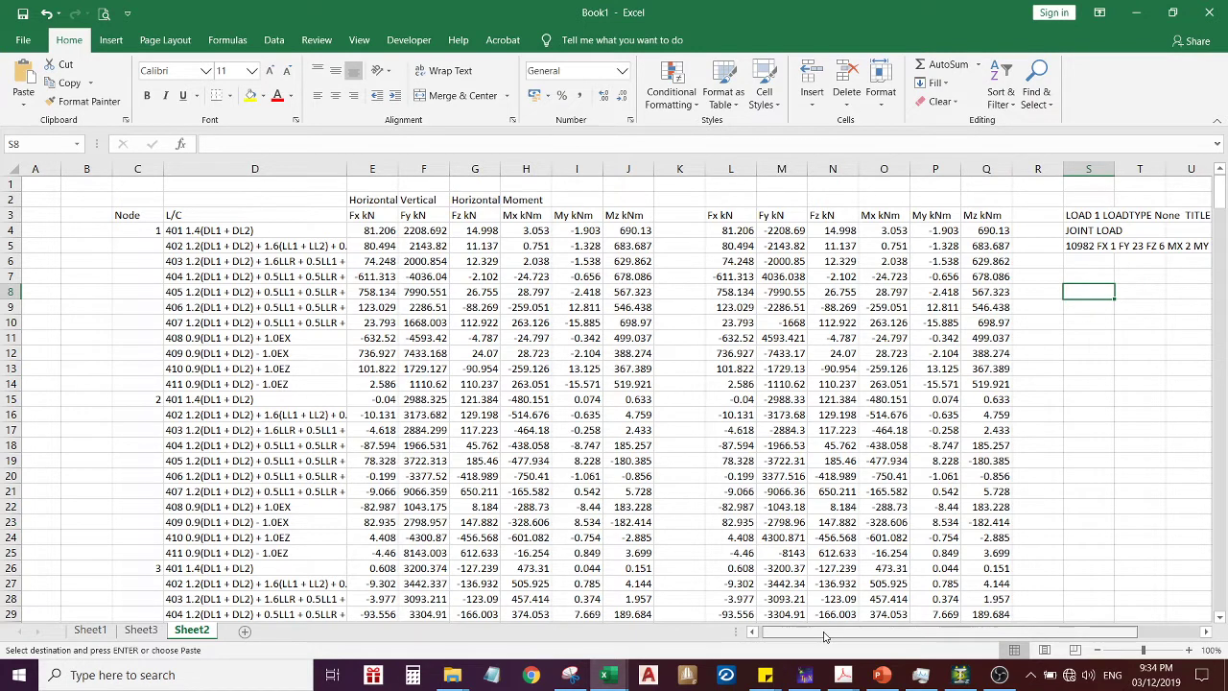
pyautogui.moveTo(824, 636); pyautogui.dragTo(682, 408)
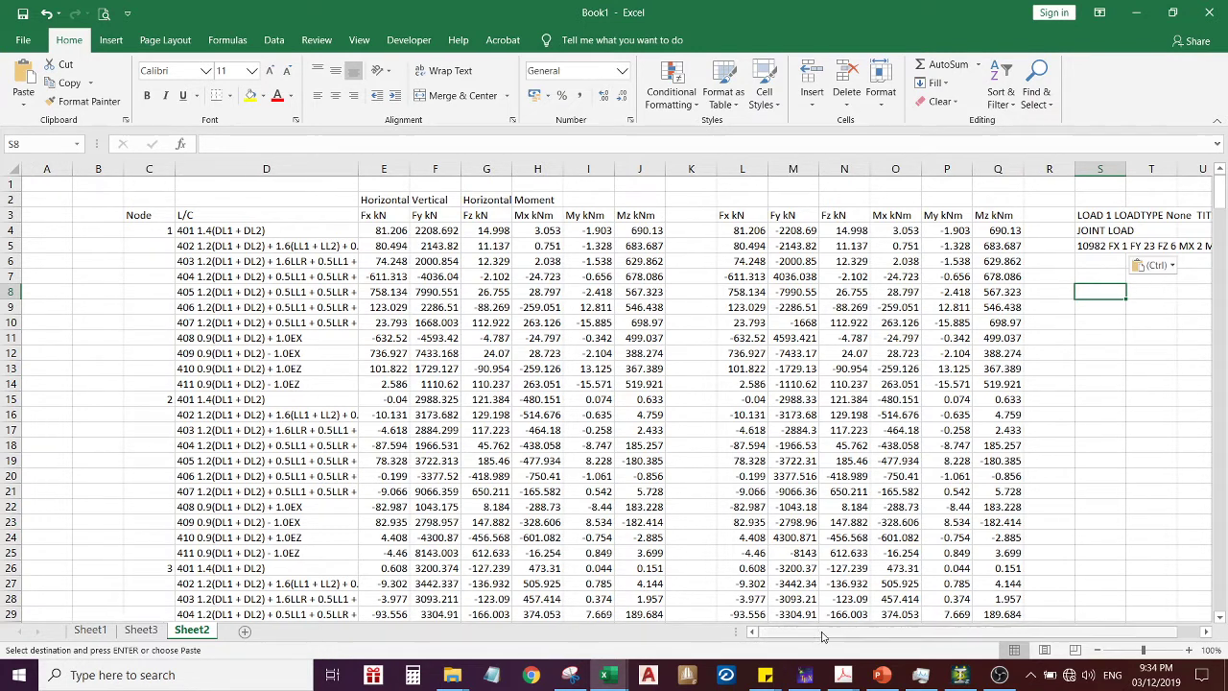
pyautogui.click(706, 228)
pyautogui.click(706, 176)
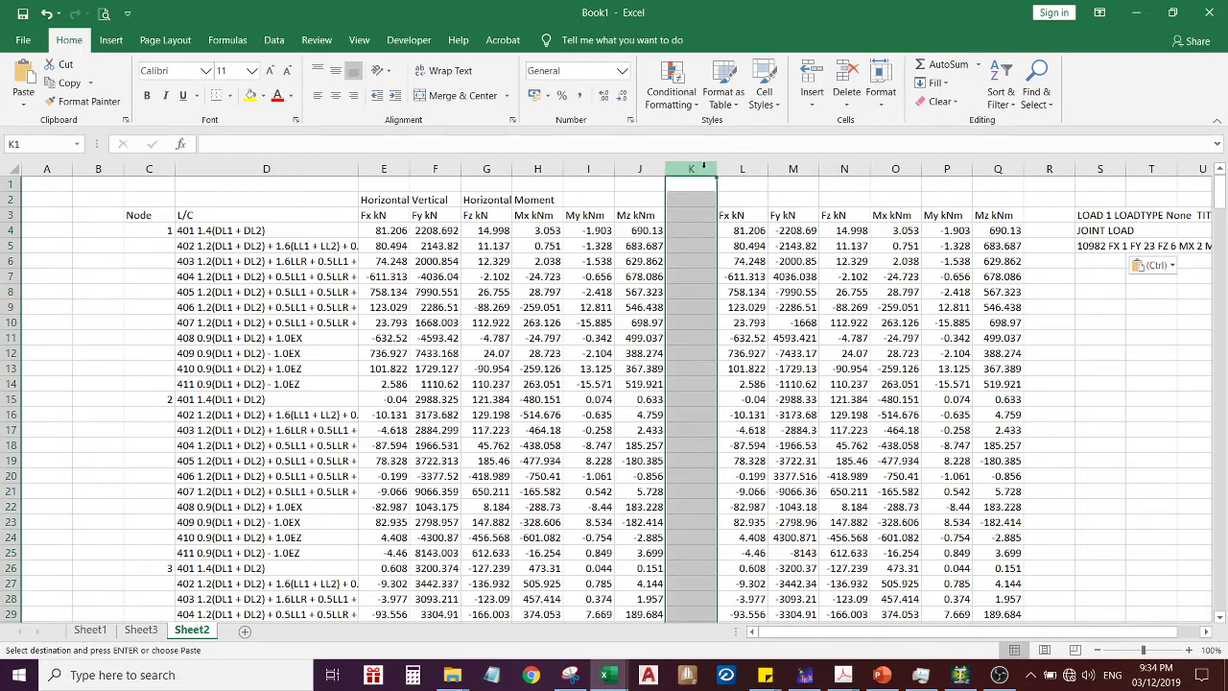
pyautogui.rightClick(707, 173)
pyautogui.click(741, 281)
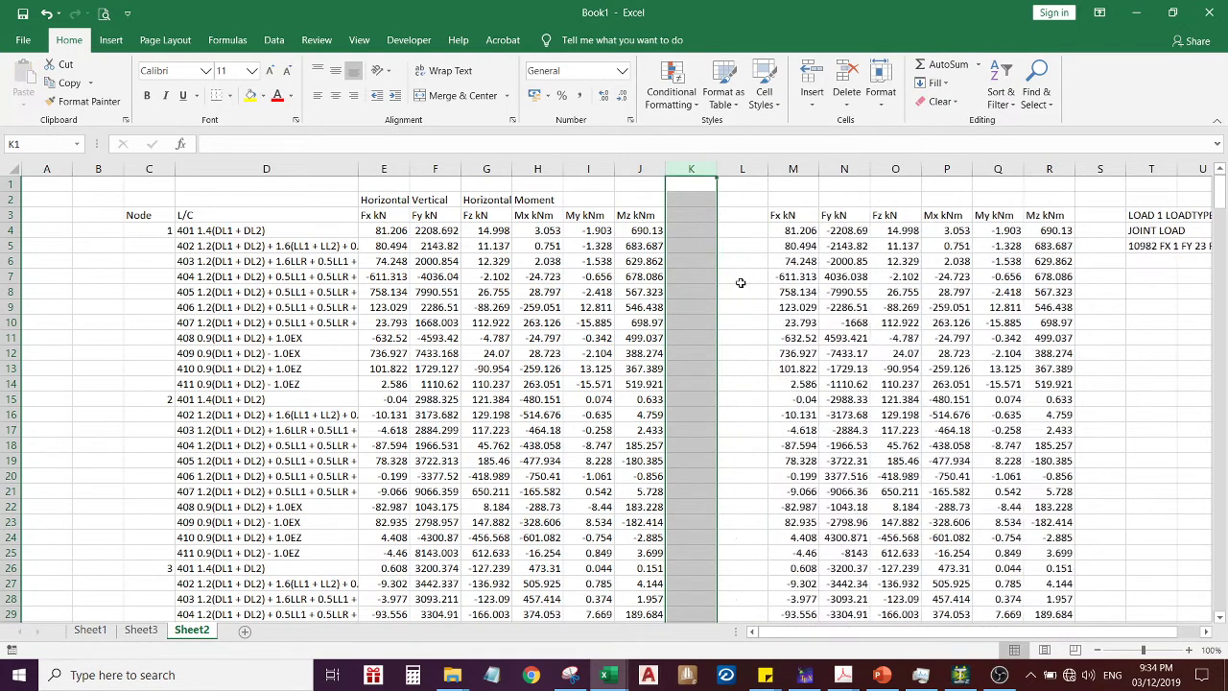
# Insert a blank column before each of the Fy, Fz, Mx, My and Mz columns of the reversed reaction table
pyautogui.click(844, 169)
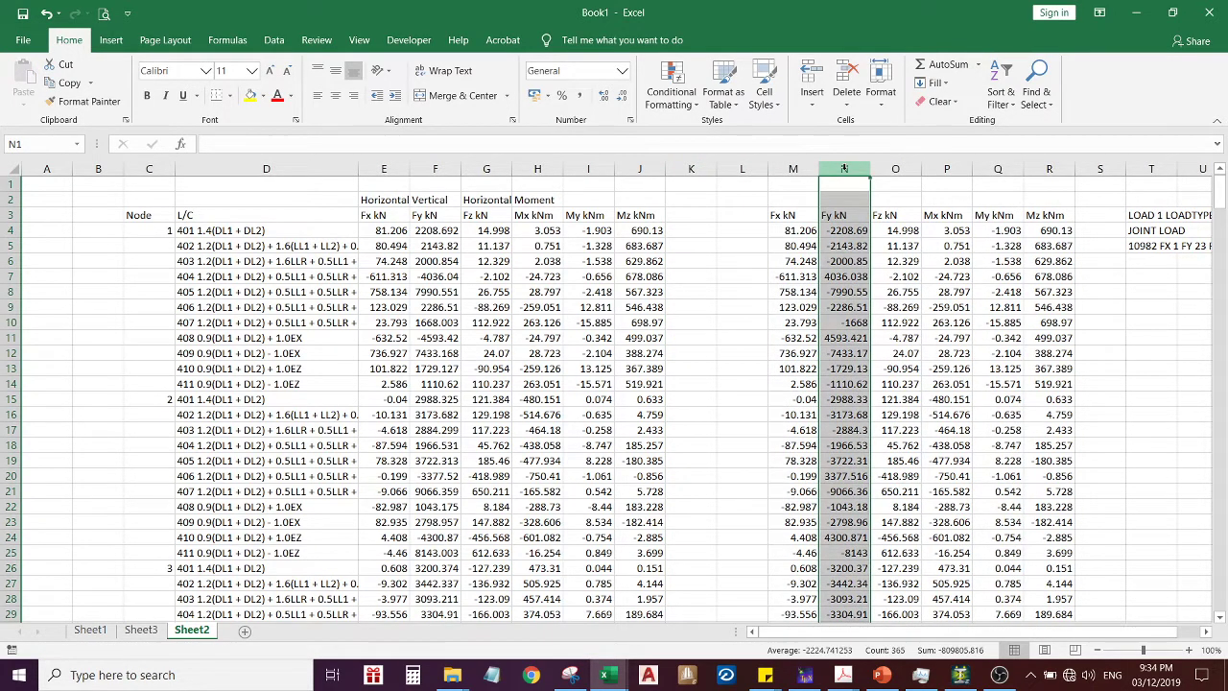
pyautogui.hotkey('ctrl', 'shift', '=')
pyautogui.click(946, 168)
pyautogui.hotkey('ctrl', 'shift', '=')
pyautogui.click(1039, 169)
pyautogui.hotkey('ctrl', 'shift', '=')
pyautogui.click(1152, 169)
pyautogui.hotkey('ctrl', 'shift', '=')
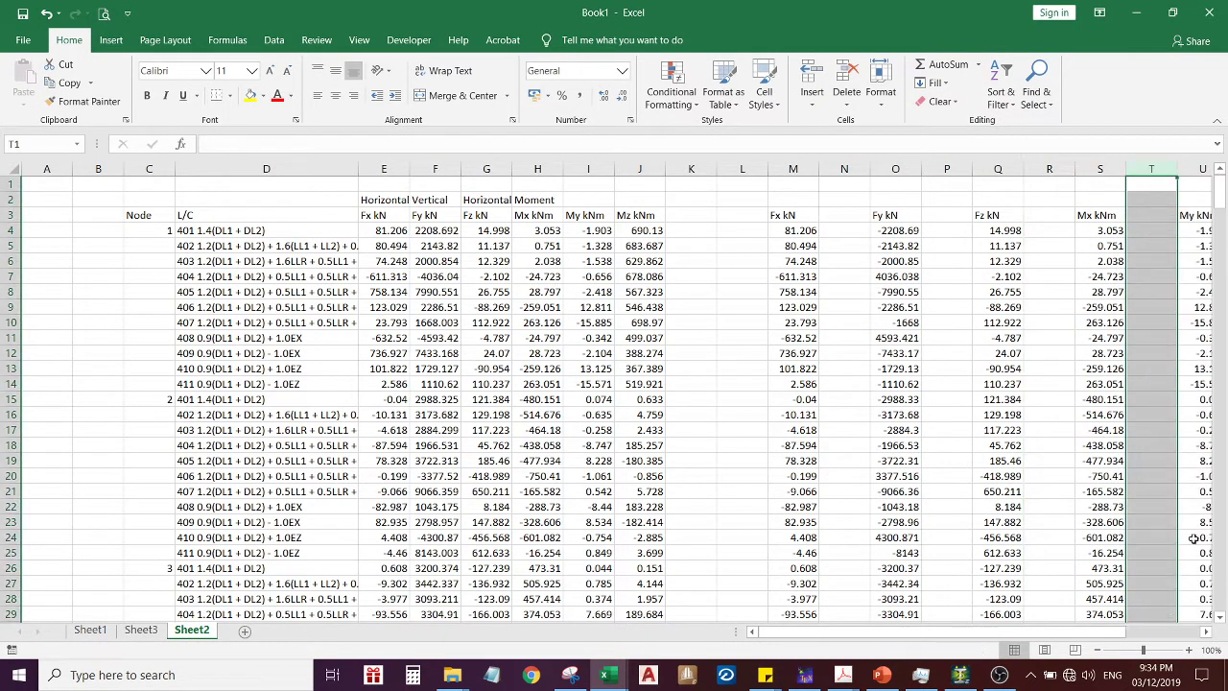
pyautogui.click(1201, 631)
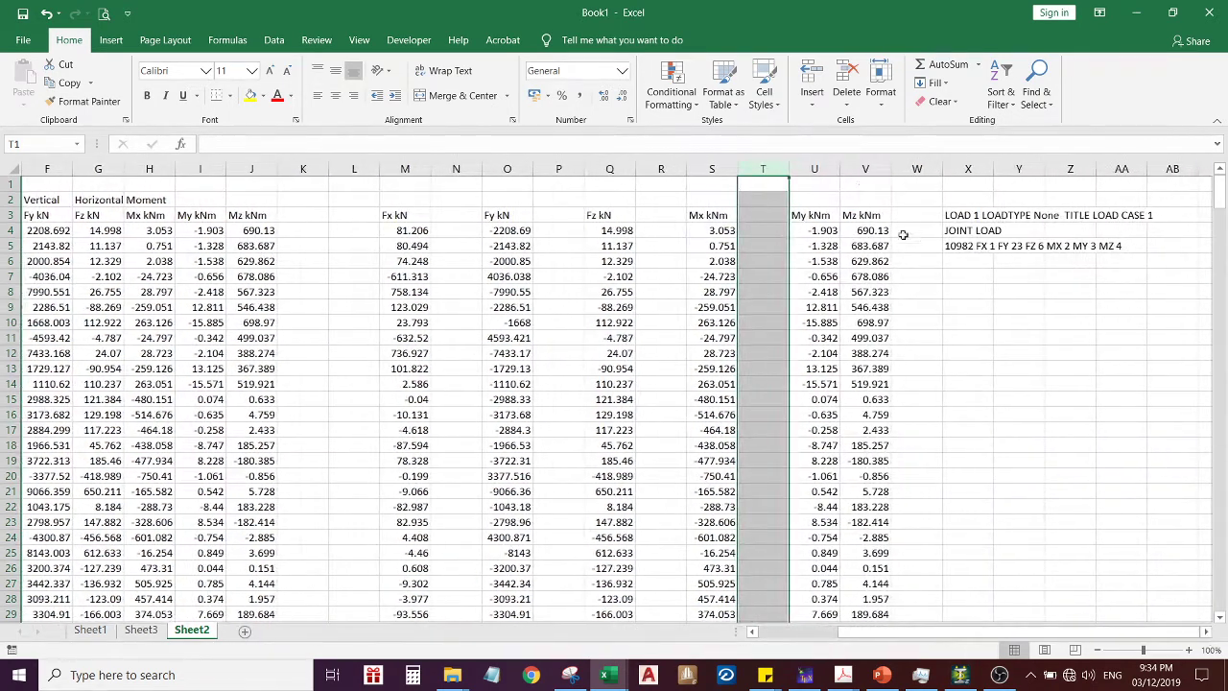
pyautogui.click(861, 169)
pyautogui.hotkey('ctrl', 'shift', '=')
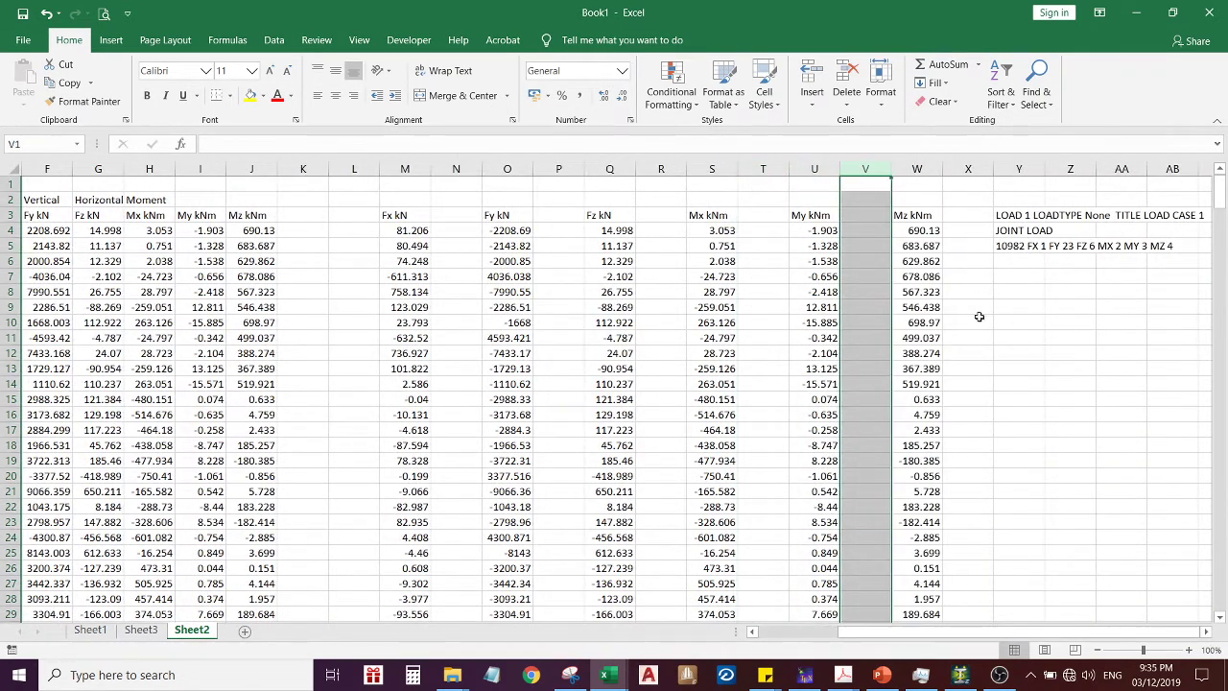
# Insert additional blank columns at Y, between the reversed reaction table and the pasted load case lines
pyautogui.click(1017, 169)
pyautogui.hotkey('ctrl', 'shift', '=')
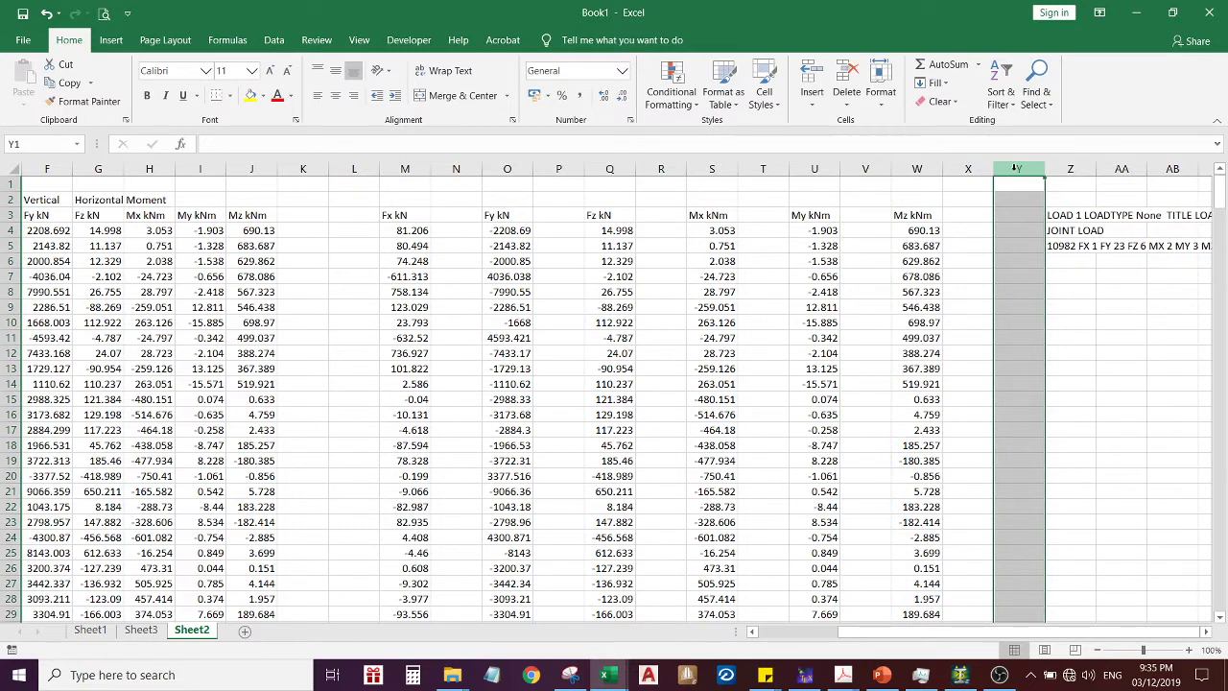
pyautogui.hotkey('ctrl', 'shift', '=')
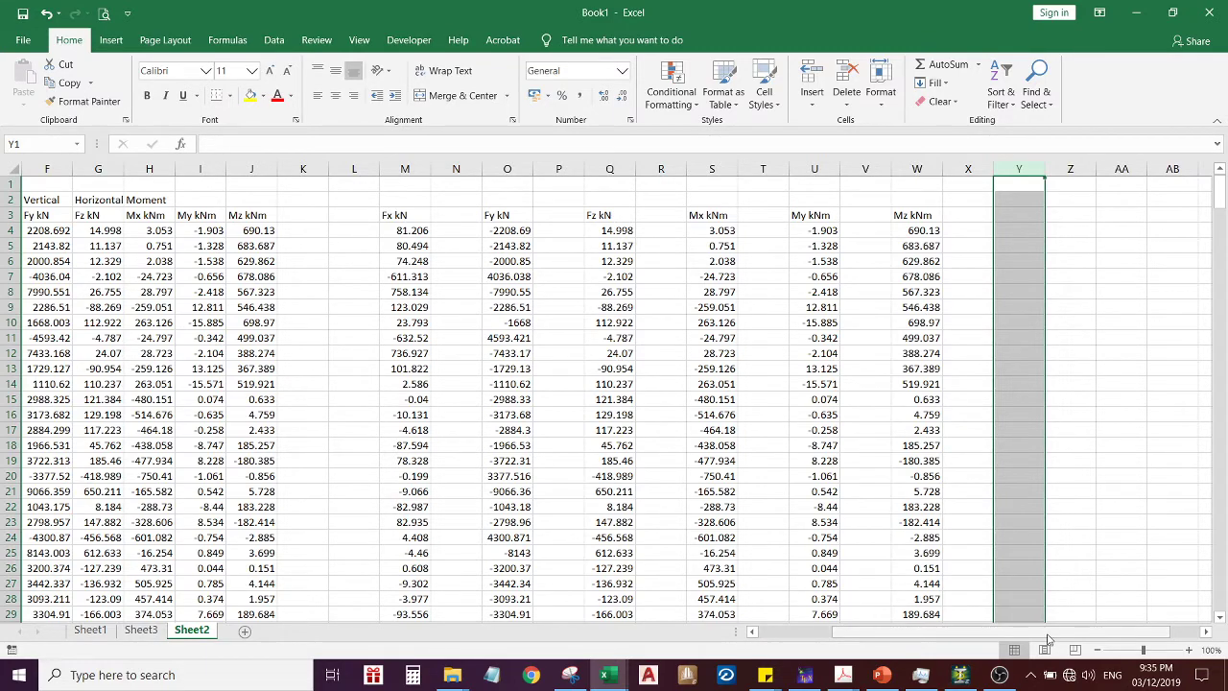
# Fill node number 1 down cells C4 to C14 so each of its load combinations carries the node number
pyautogui.moveTo(1049, 639); pyautogui.dragTo(941, 640)
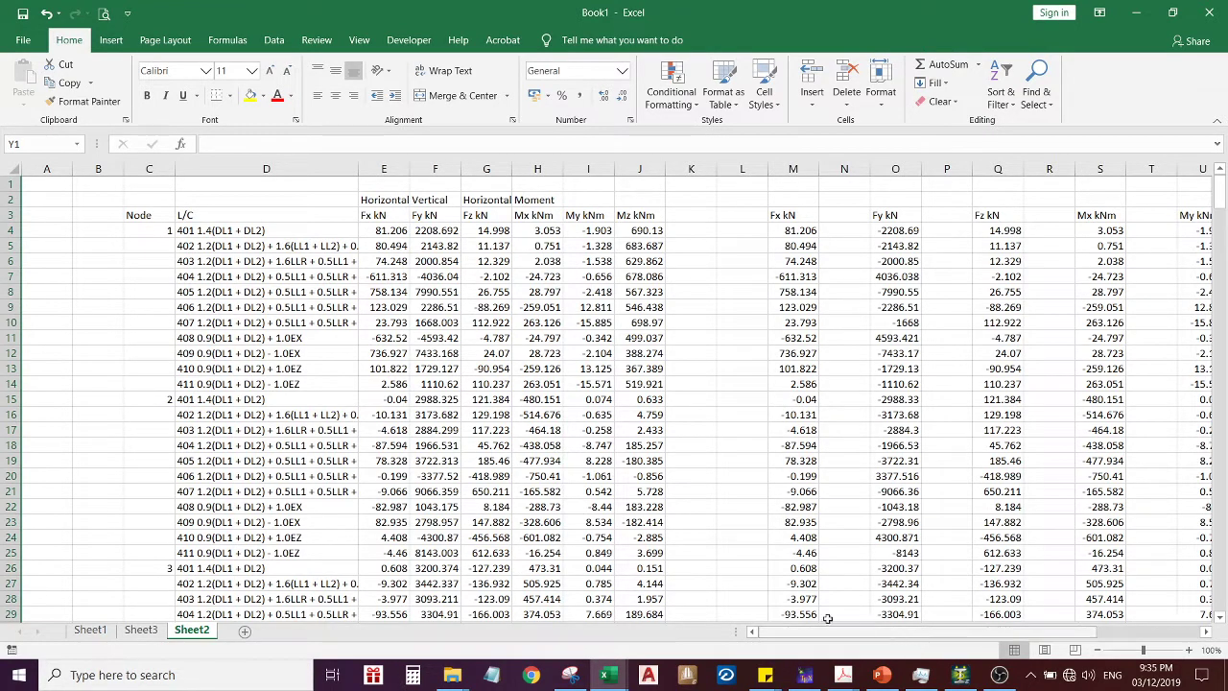
pyautogui.click(156, 232)
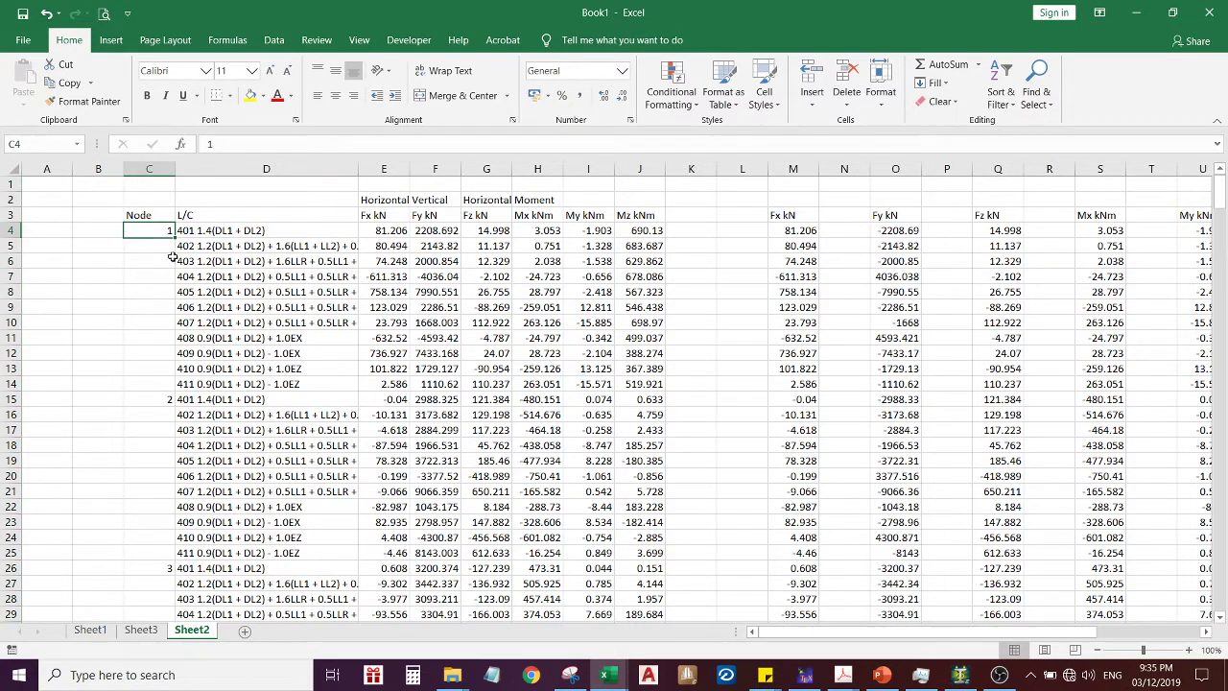
pyautogui.moveTo(173, 238); pyautogui.dragTo(168, 389)
pyautogui.click(158, 401)
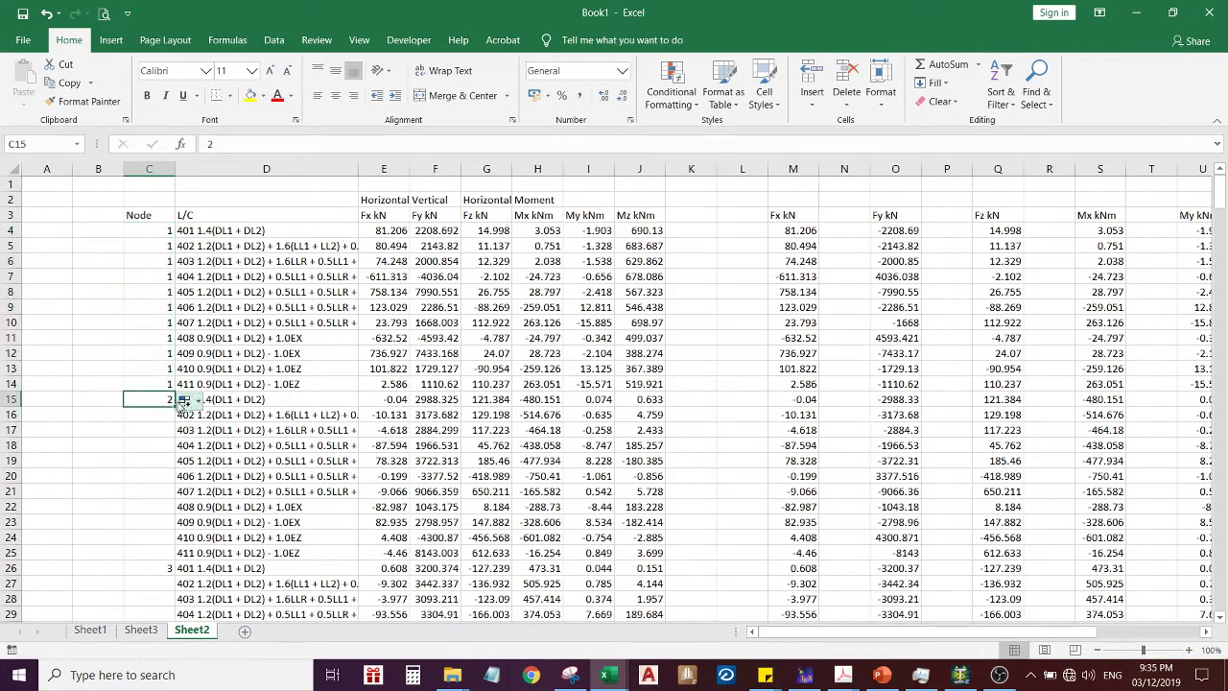
# Fill node numbers 2, 3 and 4 down column C through C47 so each of their load combinations carries its number
pyautogui.moveTo(174, 406); pyautogui.dragTo(173, 564)
pyautogui.scroll(-2, 231, 515)
pyautogui.scroll(2, 231, 516)
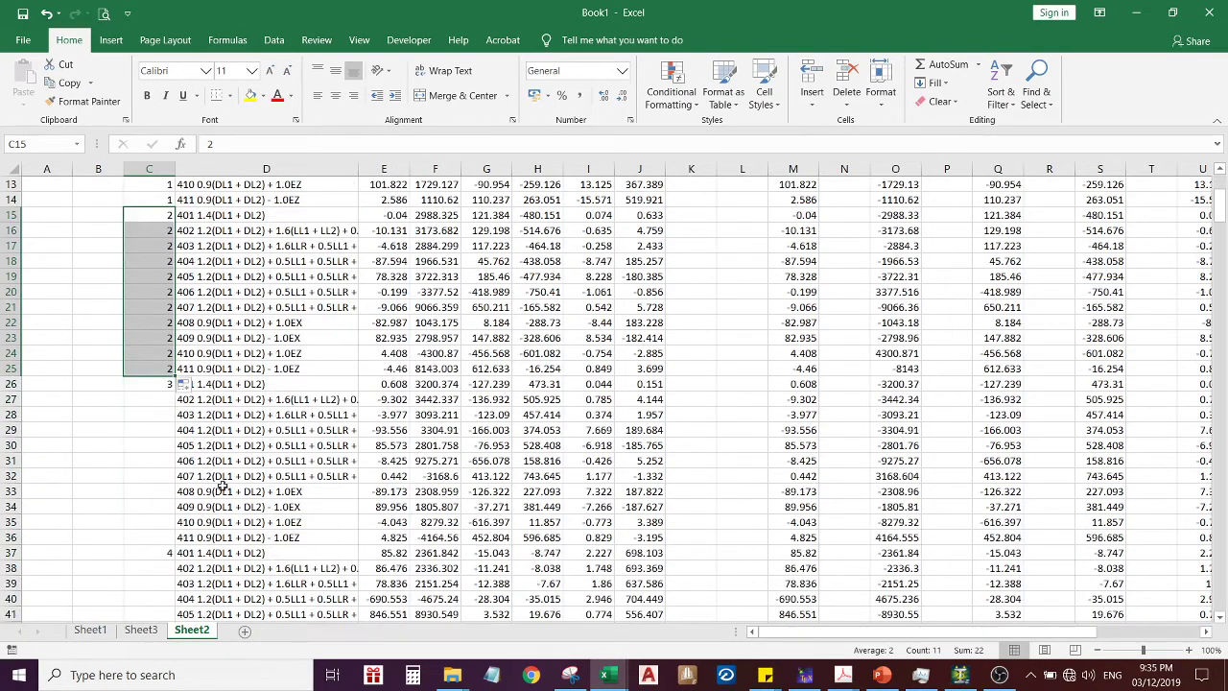
pyautogui.click(169, 388)
pyautogui.moveTo(171, 394); pyautogui.dragTo(175, 543)
pyautogui.scroll(-4, 199, 527)
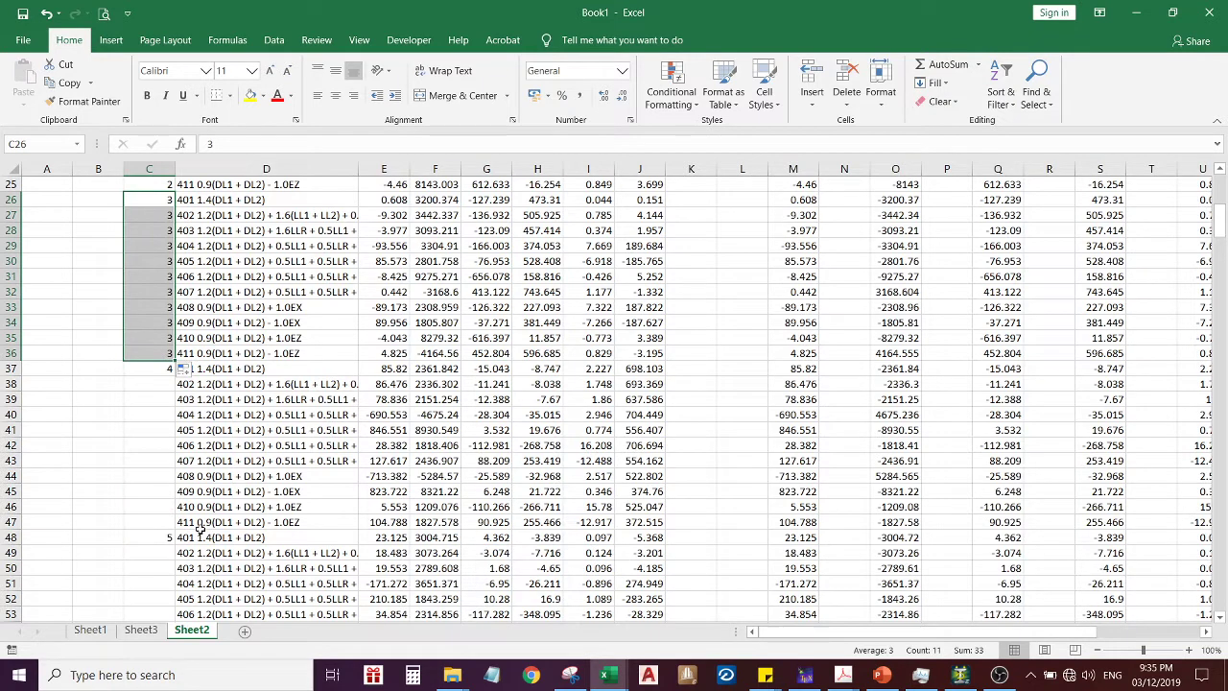
pyautogui.click(151, 368)
pyautogui.moveTo(174, 374); pyautogui.dragTo(169, 530)
pyautogui.scroll(-3, 163, 518)
pyautogui.click(154, 416)
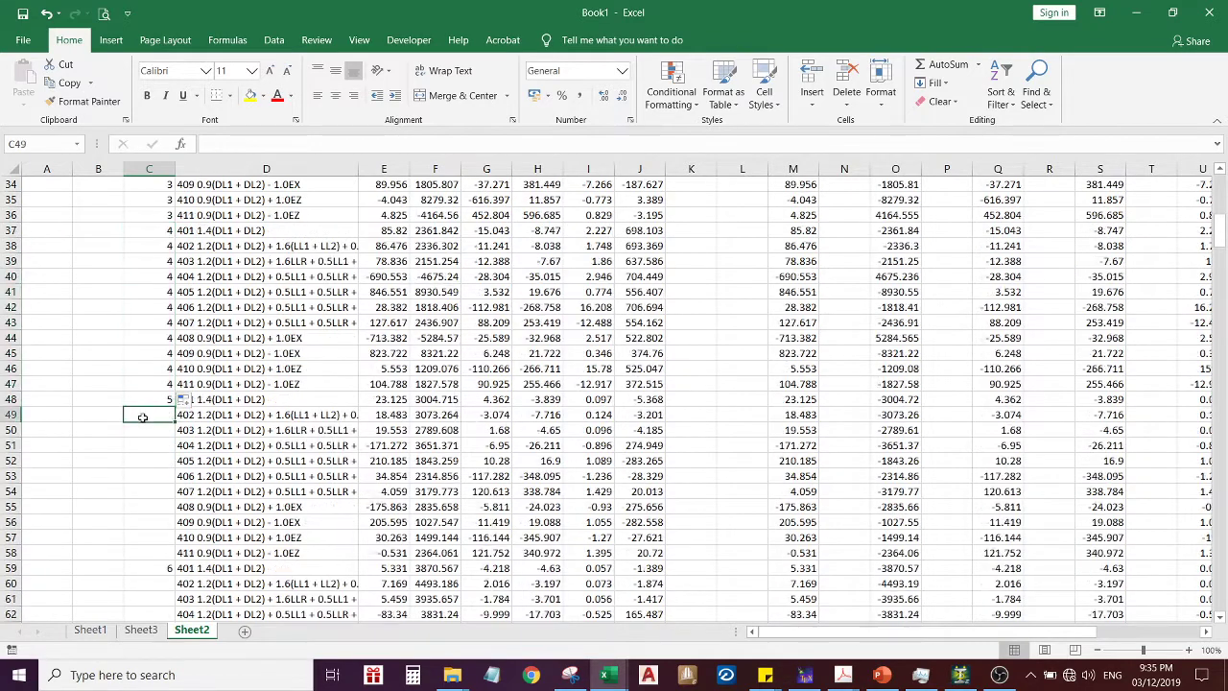
pyautogui.click(90, 416)
pyautogui.click(142, 416)
pyautogui.scroll(7, 157, 338)
pyautogui.scroll(-9, 226, 443)
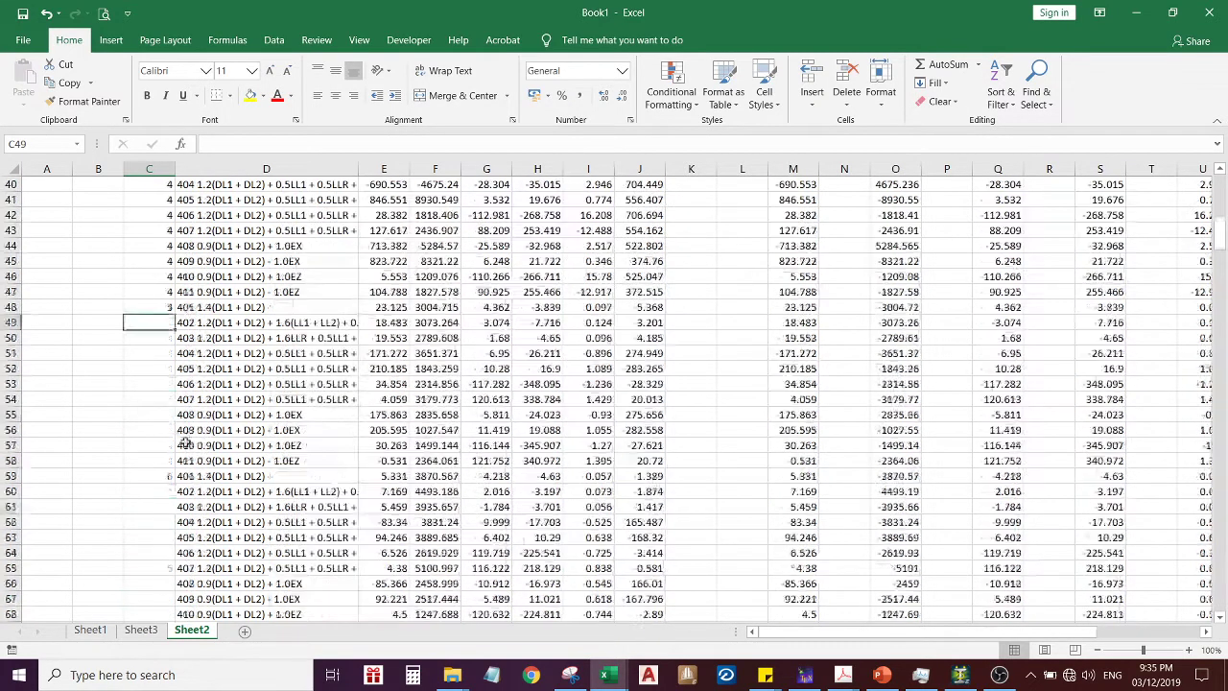
pyautogui.scroll(3, 163, 348)
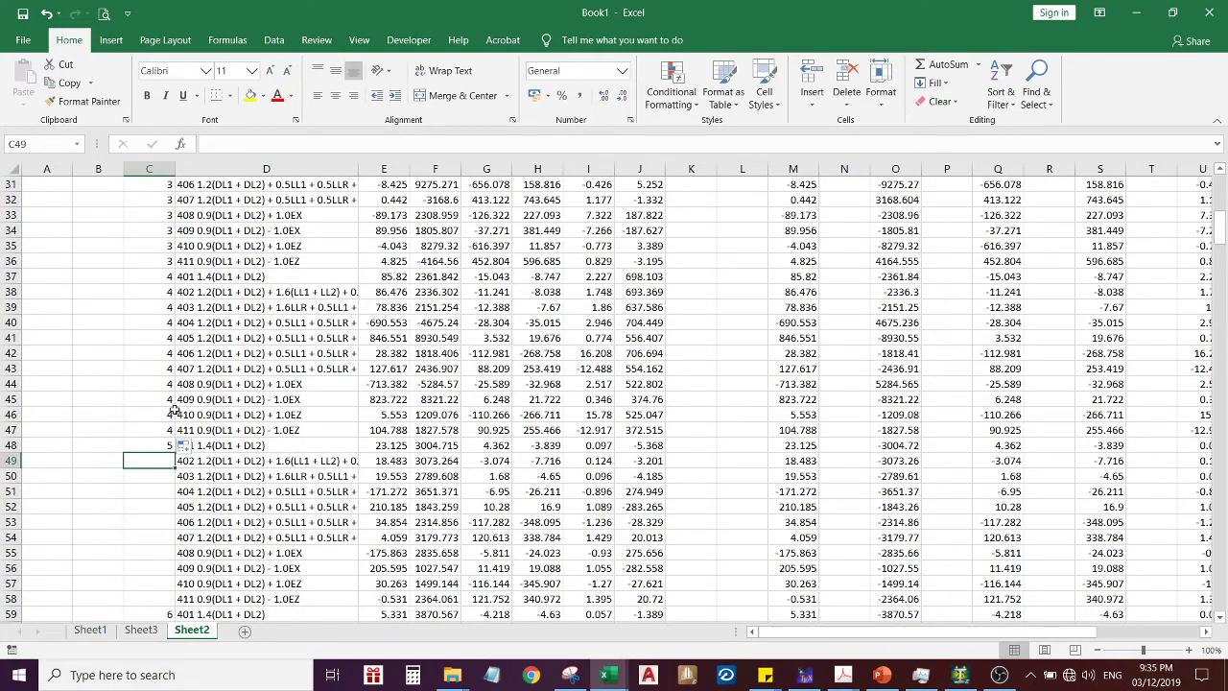
pyautogui.click(155, 428)
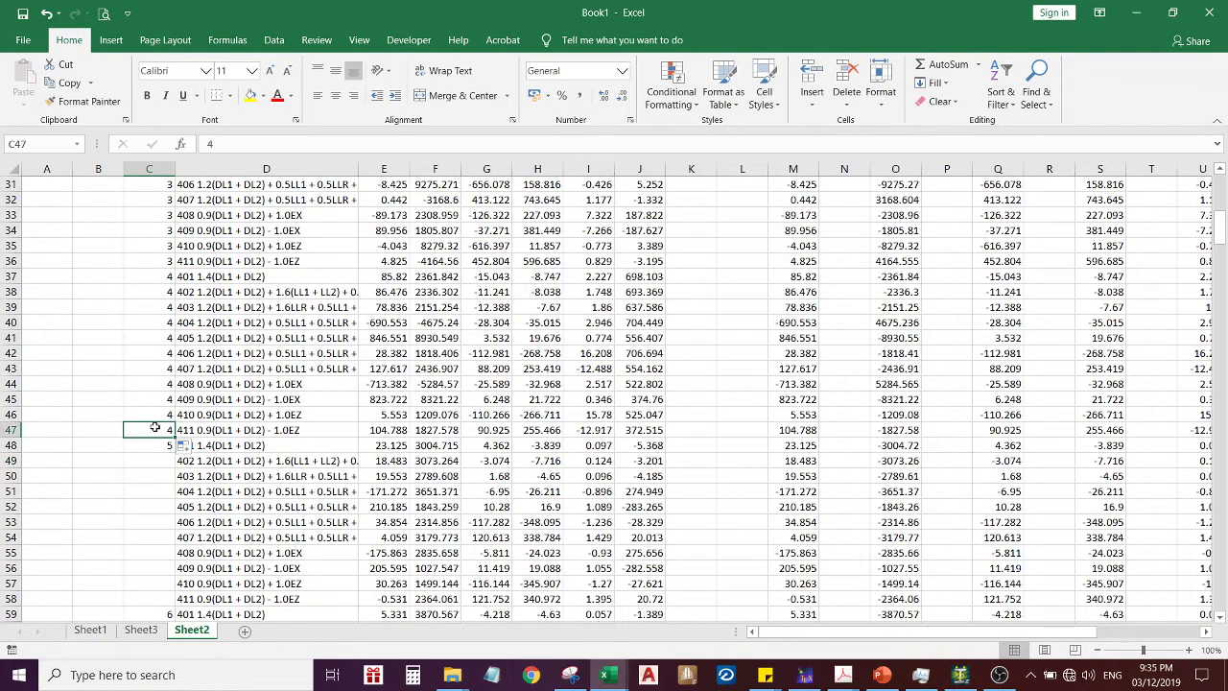
pyautogui.scroll(10, 156, 437)
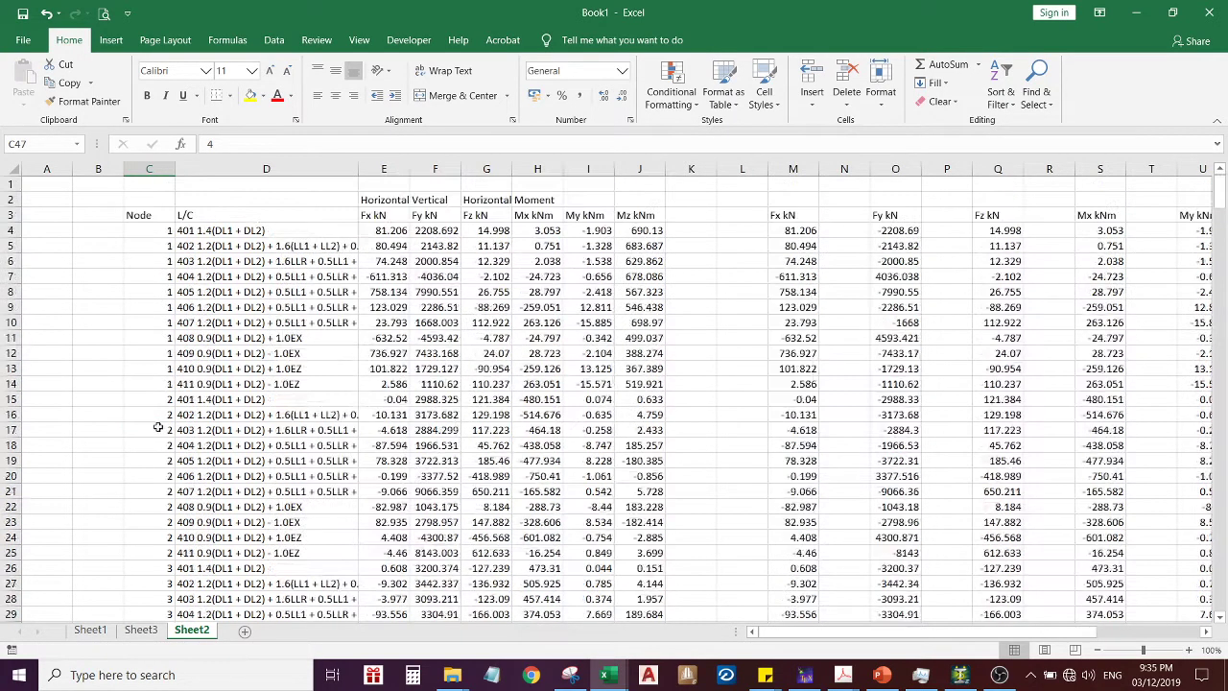
# Enter the formula =C4 in C5 so the node number repeats from the cell above
pyautogui.click(155, 247)
pyautogui.write('=')
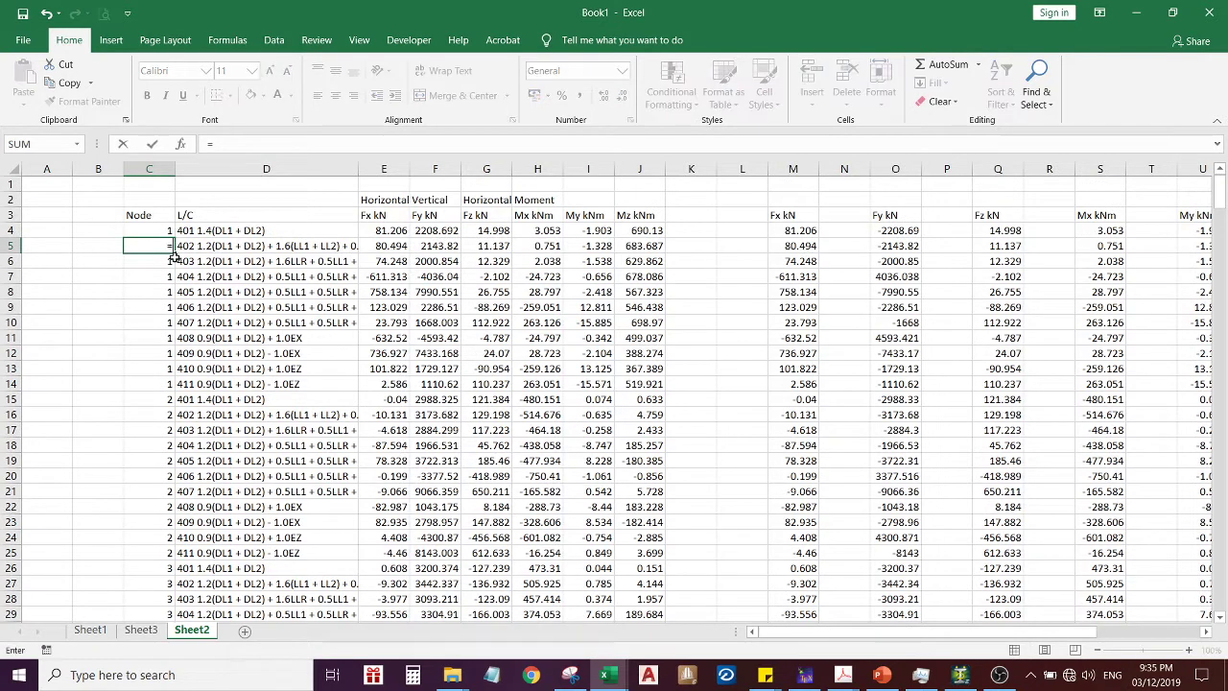
pyautogui.press('Up')
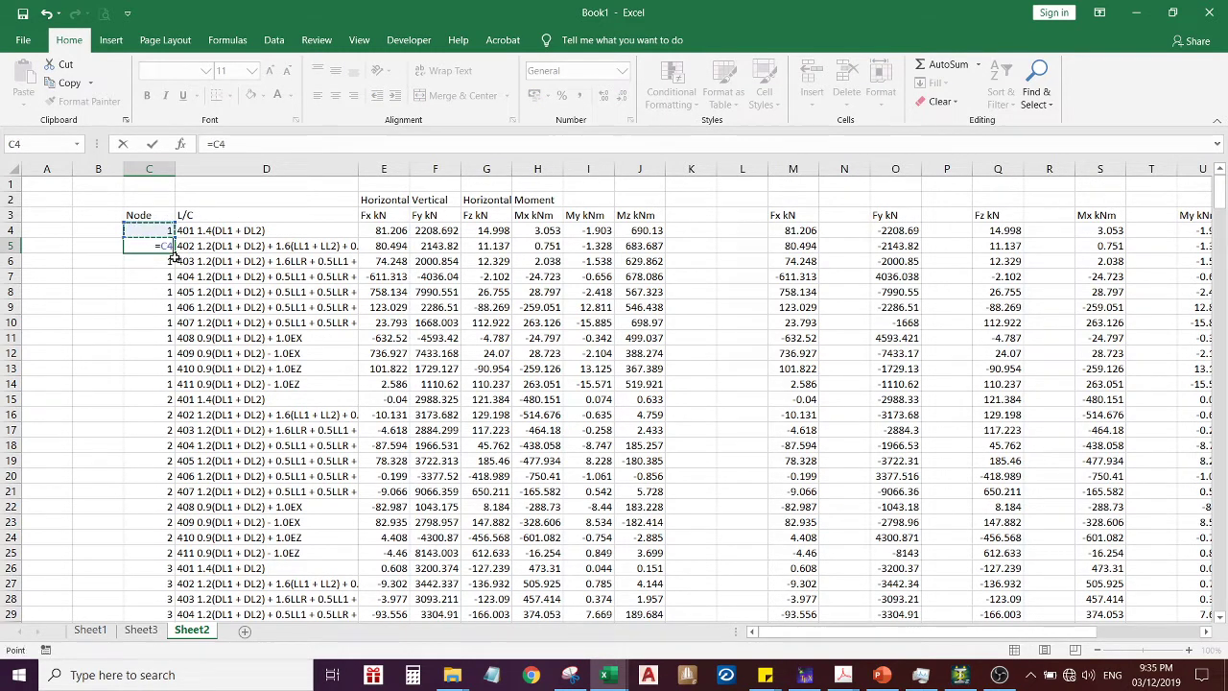
pyautogui.press('Return')
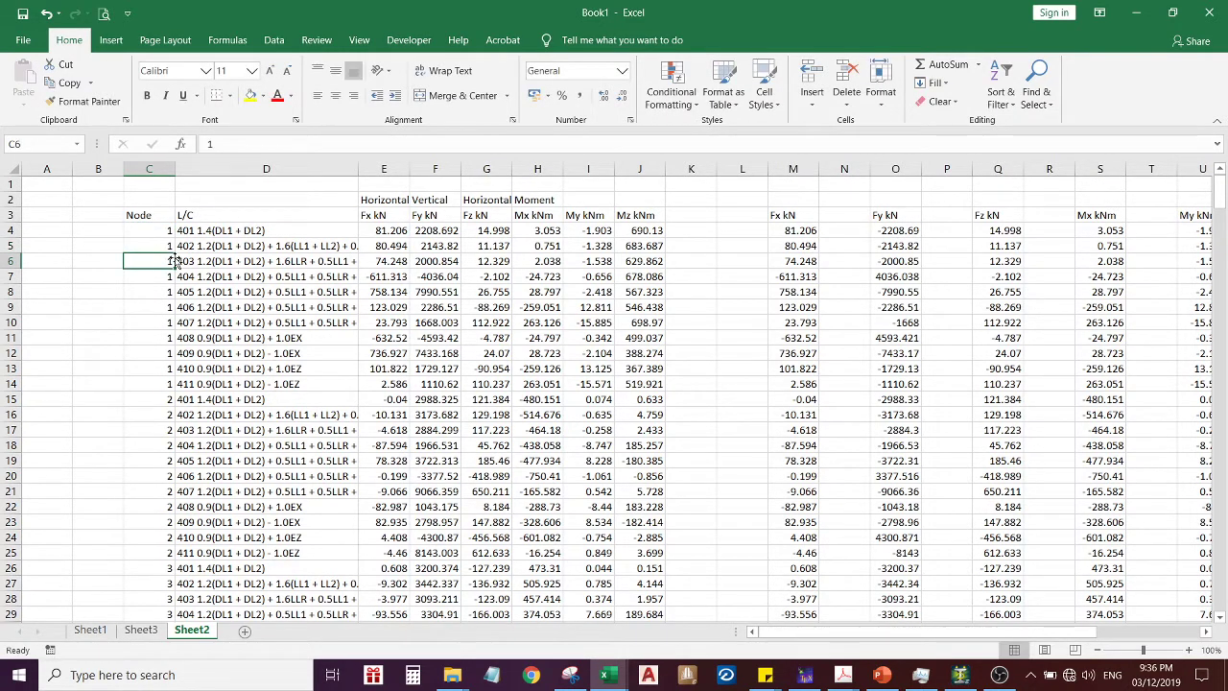
# Copy the formula in C5 into C6 to C14 for node 1's remaining load combinations
pyautogui.press('Up')
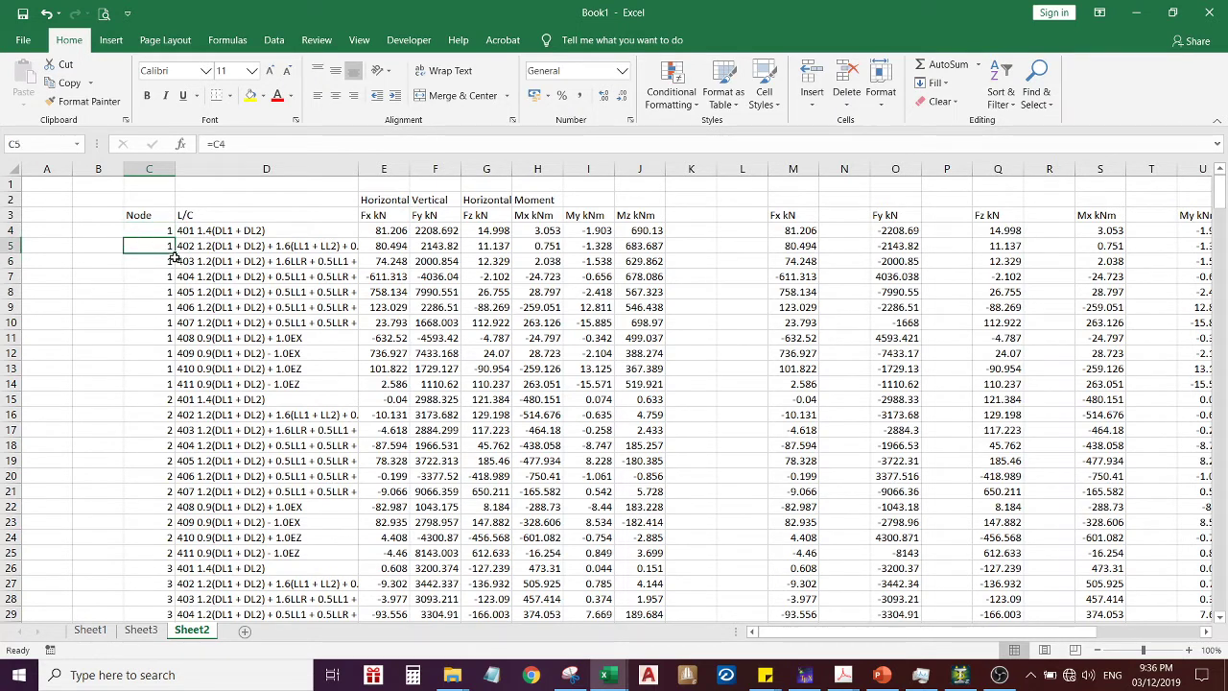
pyautogui.hotkey('ctrl', 'c')
pyautogui.press('Down')
pyautogui.hotkey('shift', 'Down')
pyautogui.hotkey('shift', 'Down')
pyautogui.hotkey('shift', 'Down')
pyautogui.hotkey('shift', 'Down')
pyautogui.hotkey('shift', 'Down')
pyautogui.hotkey('shift', 'Down')
pyautogui.hotkey('shift', 'Down')
pyautogui.hotkey('shift', 'Down')
pyautogui.hotkey('ctrl', 'v')
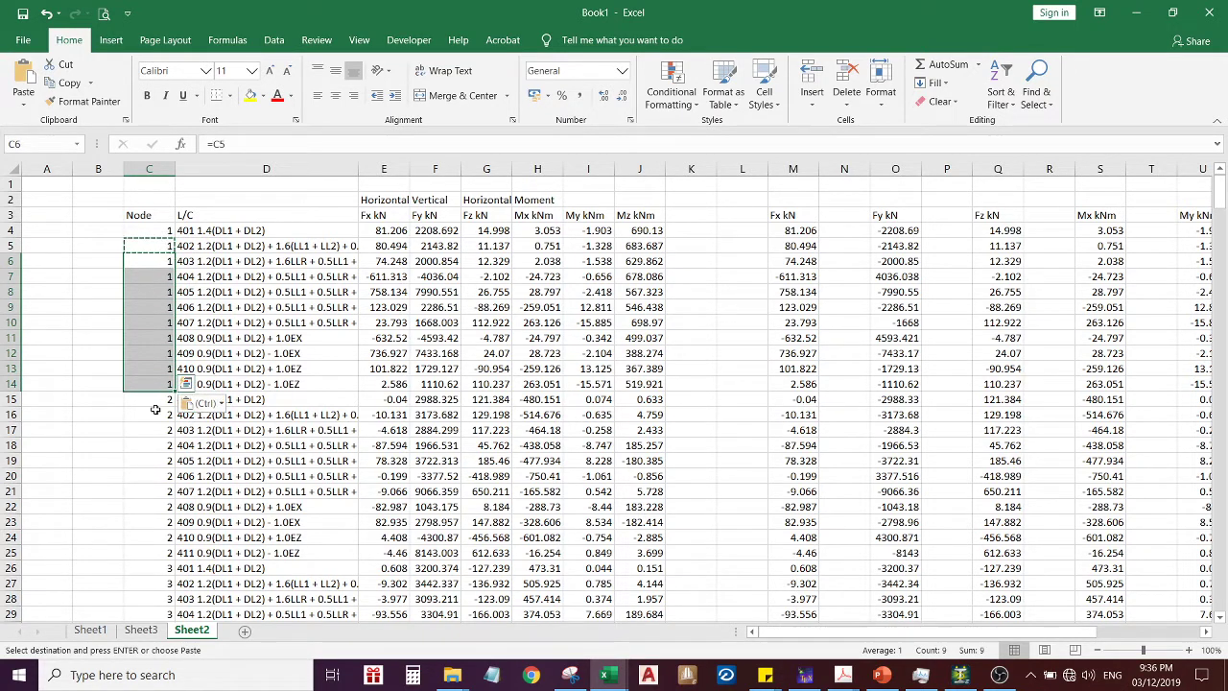
# Copy the formula block C5 to C14 and paste it starting at C16, C27 and C38 for nodes 2, 3 and 4
pyautogui.press('Up')
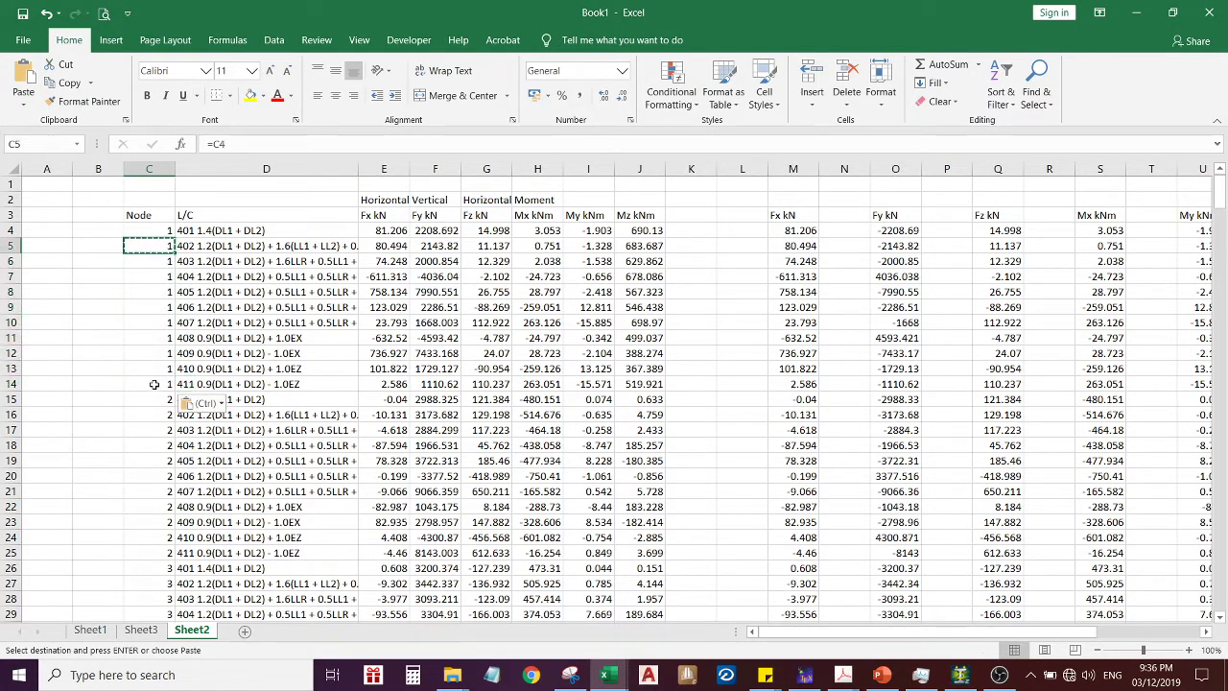
pyautogui.keyDown('shift'); pyautogui.click(153, 384); pyautogui.keyUp('shift')
pyautogui.hotkey('ctrl', 'c')
pyautogui.click(156, 423)
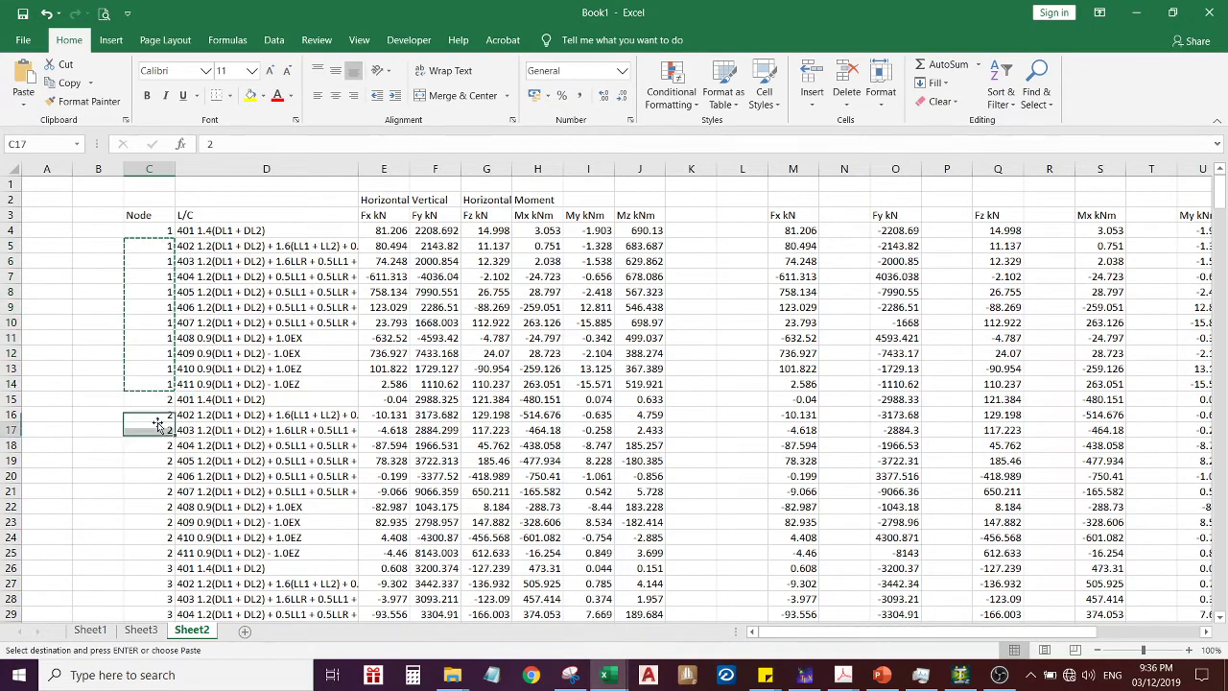
pyautogui.click(156, 414)
pyautogui.hotkey('ctrl', 'v')
pyautogui.scroll(-3, 187, 401)
pyautogui.click(163, 445)
pyautogui.hotkey('ctrl', 'v')
pyautogui.scroll(-4, 166, 437)
pyautogui.click(168, 430)
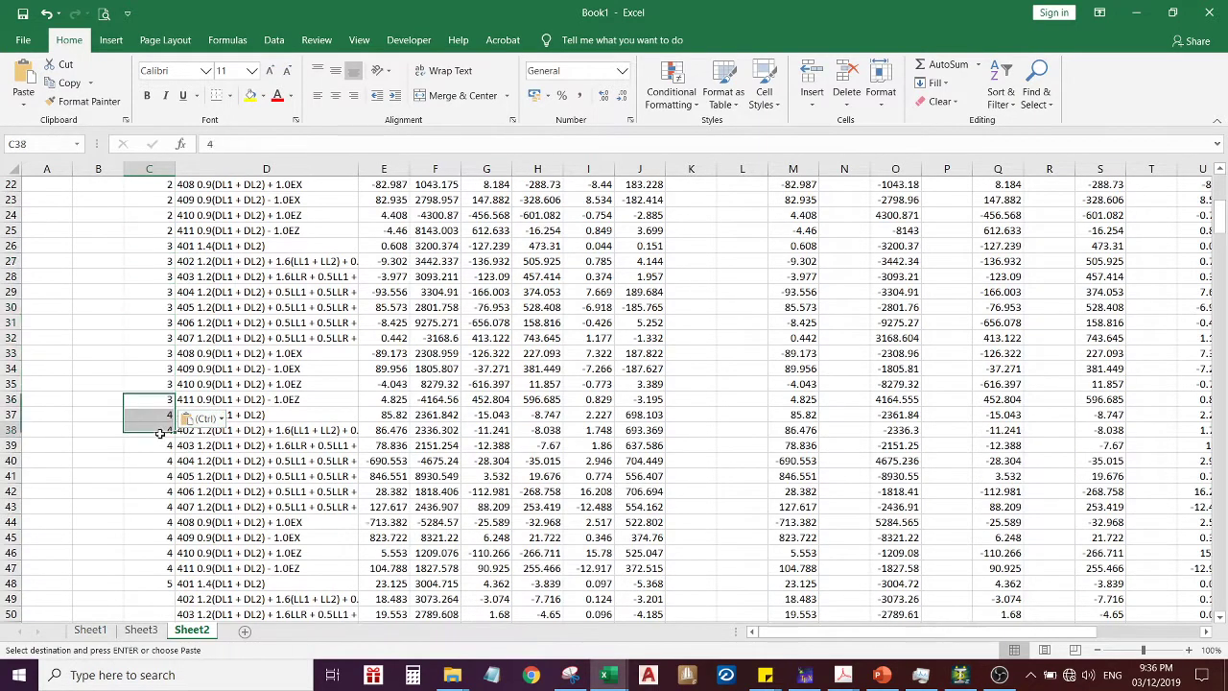
pyautogui.hotkey('ctrl', 'v')
# Paste the copied node formula block starting at C49, C60 and C71 for nodes 5, 6 and 7
pyautogui.scroll(-4, 171, 417)
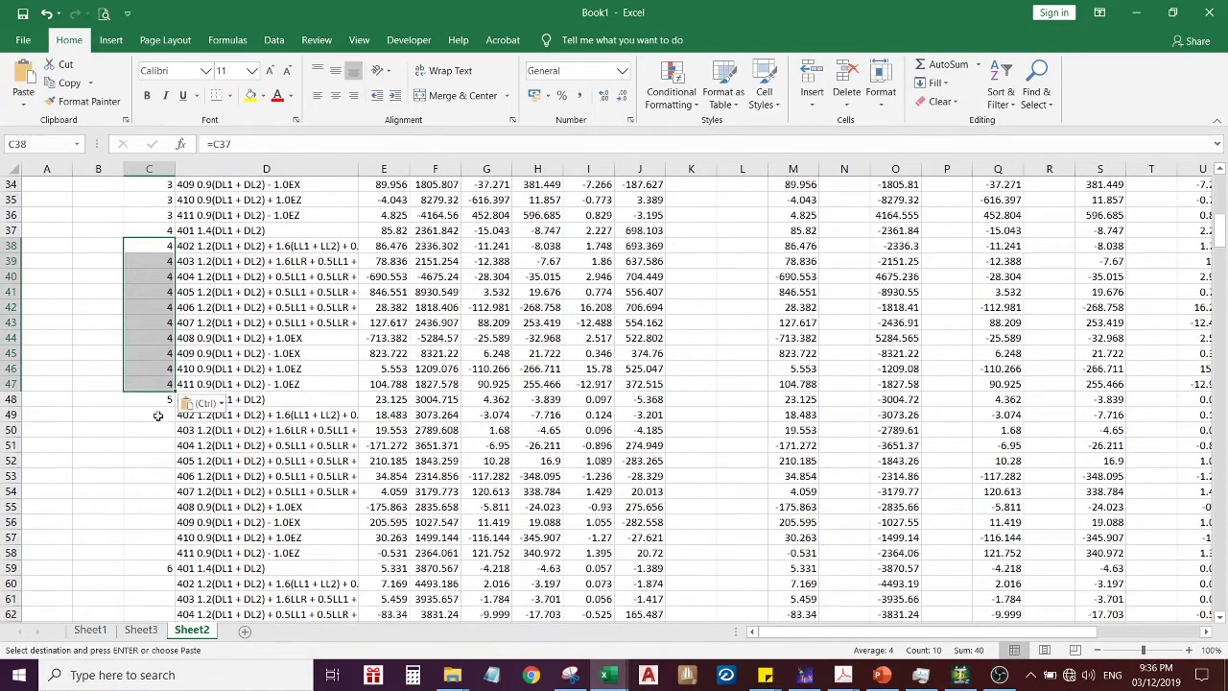
pyautogui.click(158, 415)
pyautogui.hotkey('ctrl', 'v')
pyautogui.scroll(-4, 171, 407)
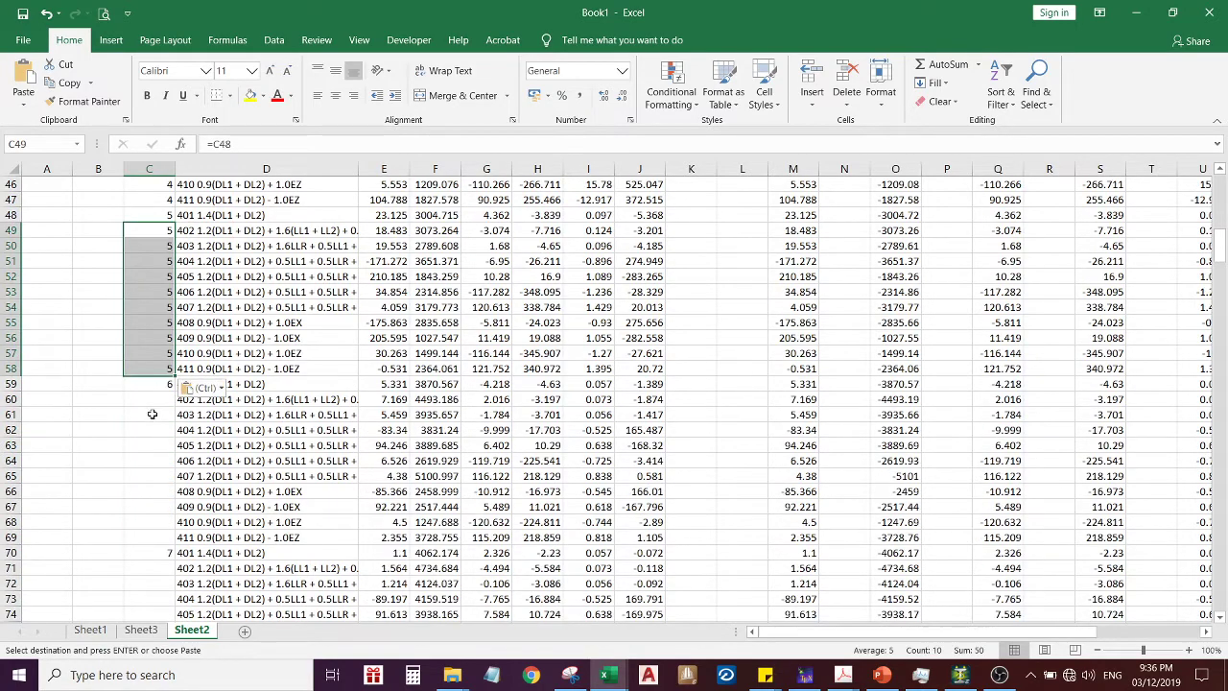
pyautogui.click(145, 399)
pyautogui.hotkey('ctrl', 'v')
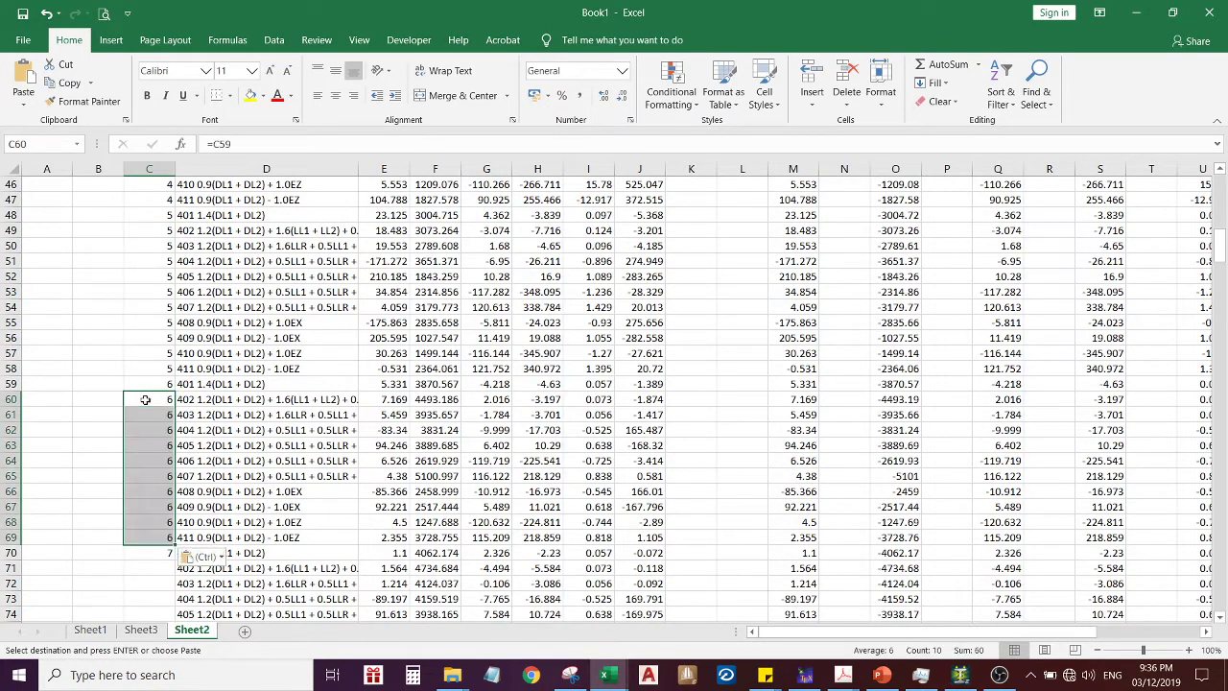
pyautogui.click(151, 567)
pyautogui.hotkey('ctrl', 'v')
pyautogui.scroll(-5, 223, 538)
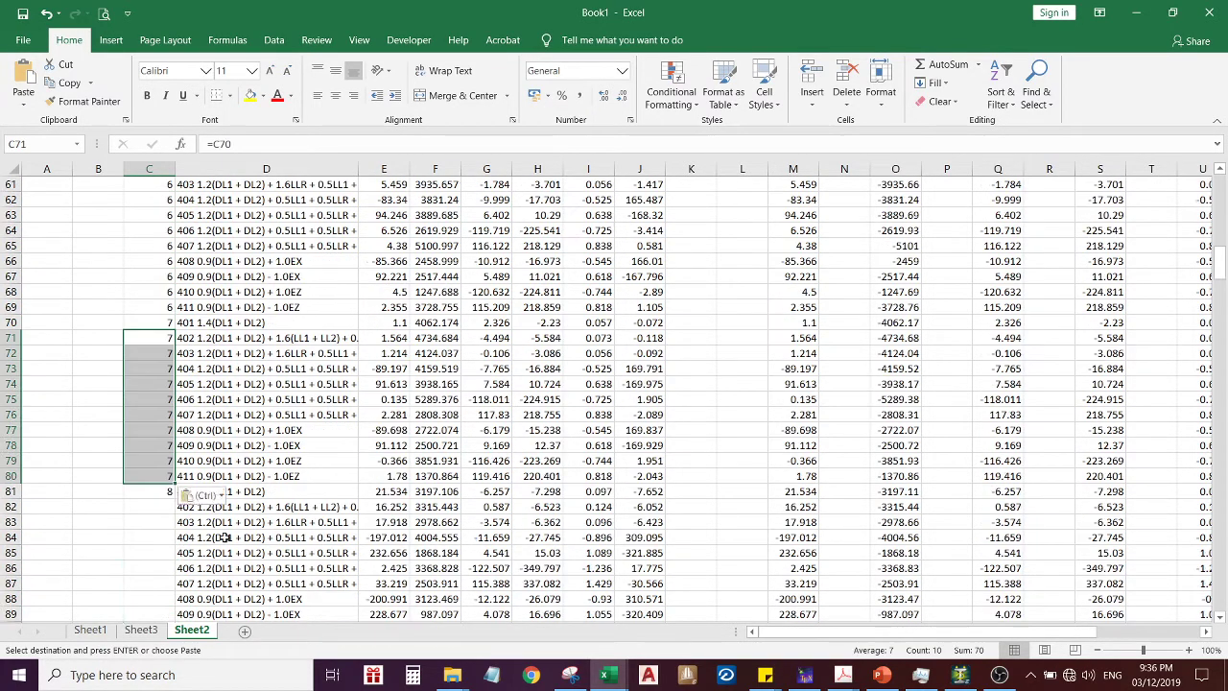
pyautogui.scroll(-1, 224, 537)
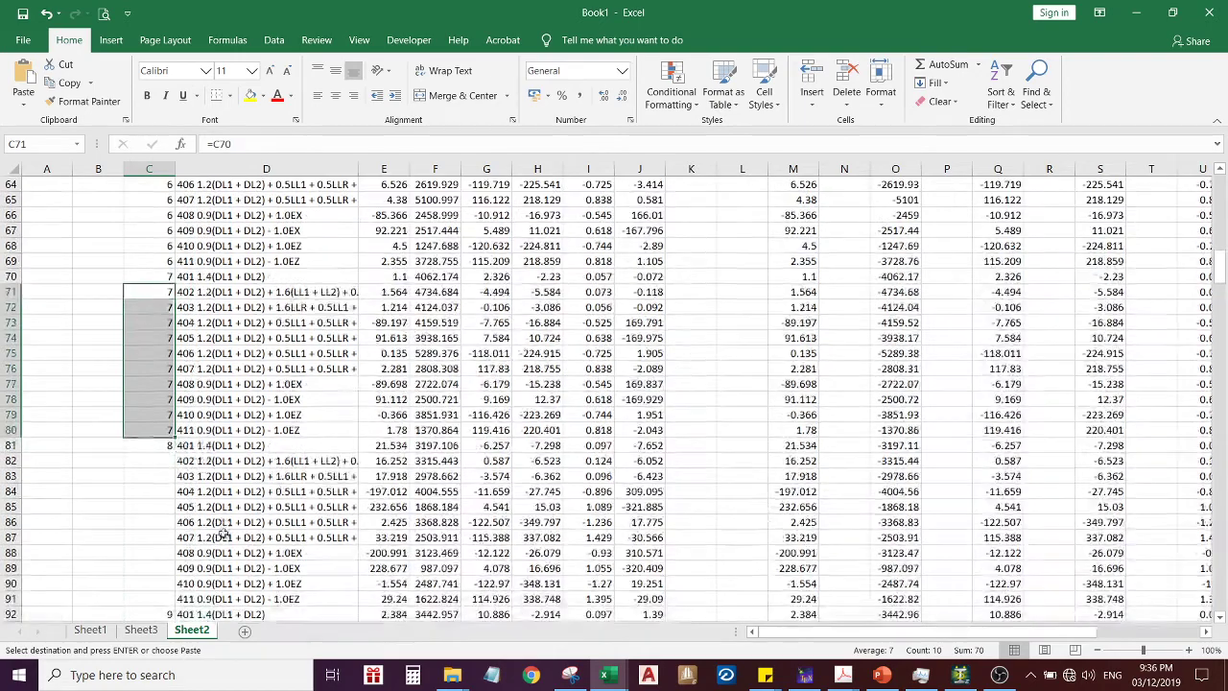
pyautogui.click(163, 430)
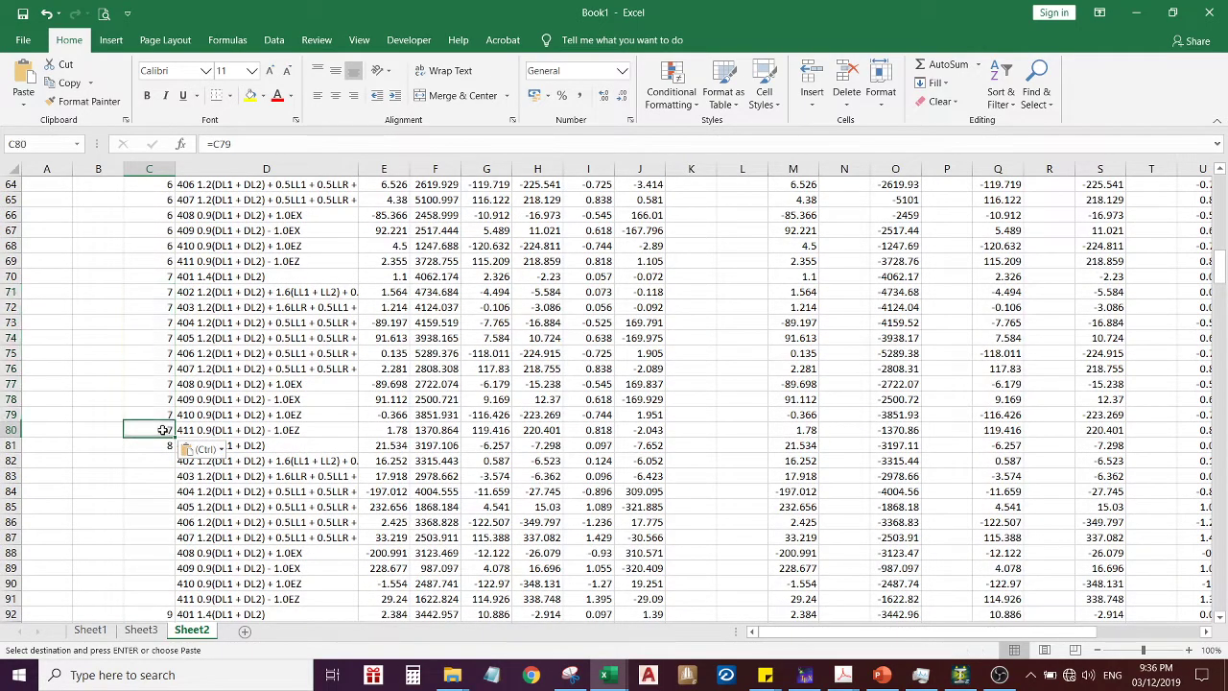
pyautogui.scroll(18, 163, 429)
pyautogui.scroll(3, 163, 430)
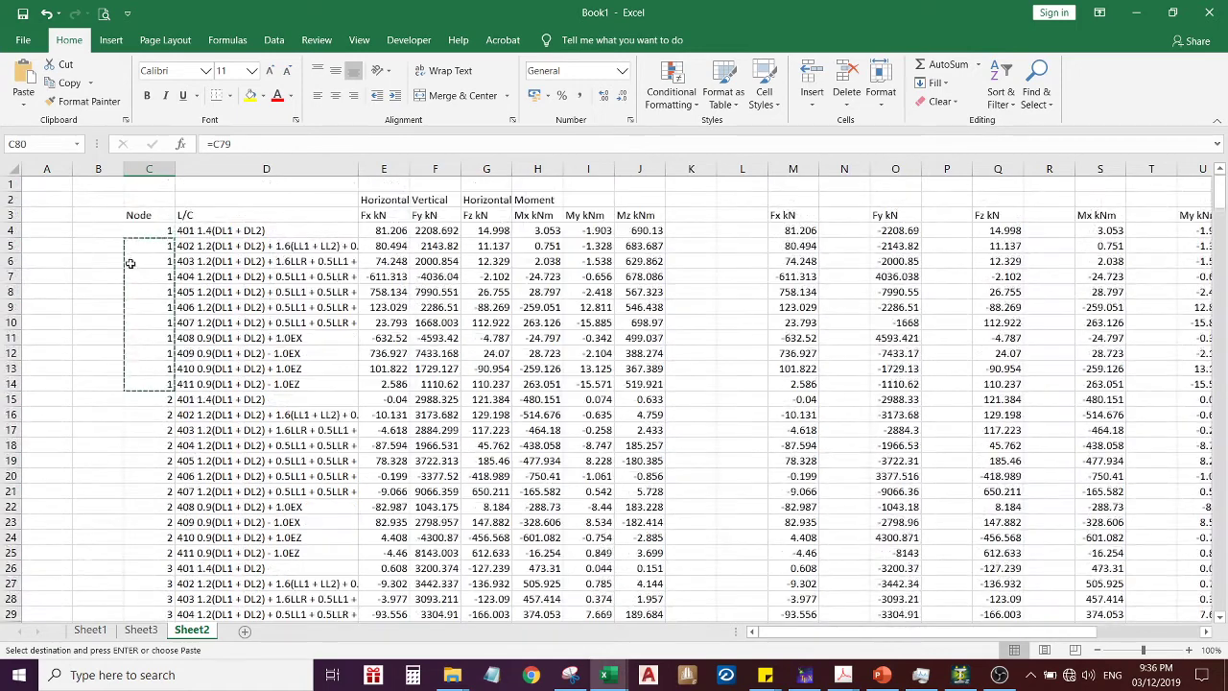
pyautogui.keyDown('shift'); pyautogui.click(148, 230); pyautogui.keyUp('shift')
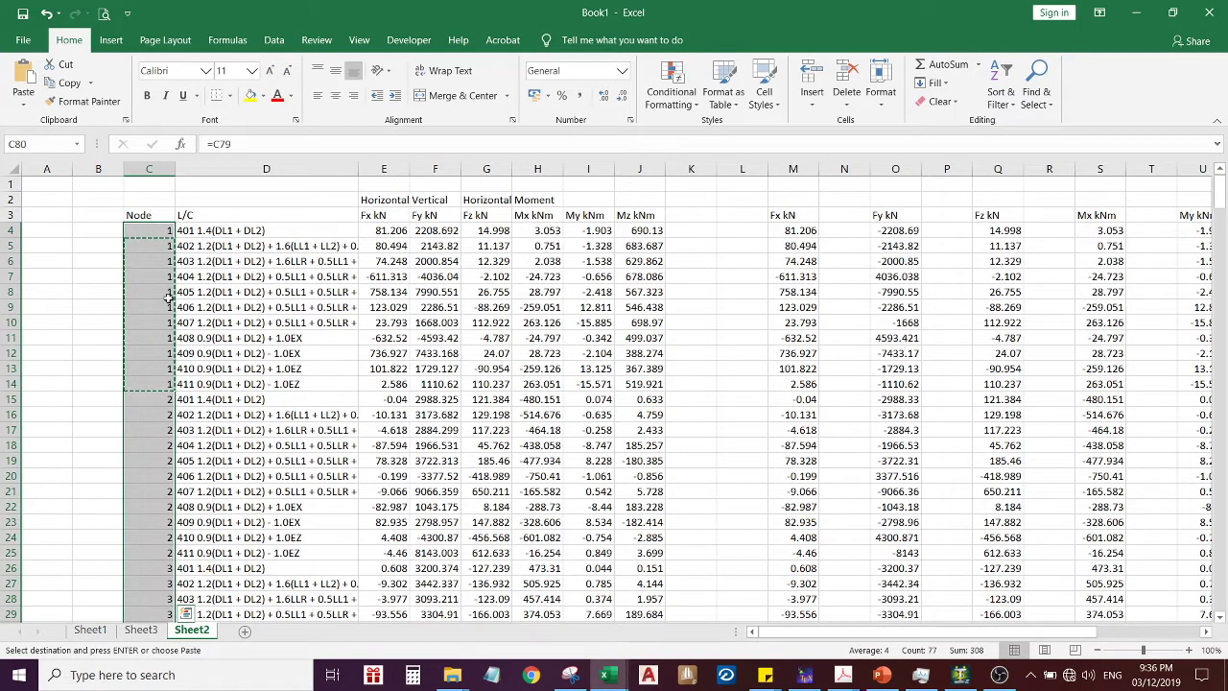
pyautogui.scroll(-20, 190, 532)
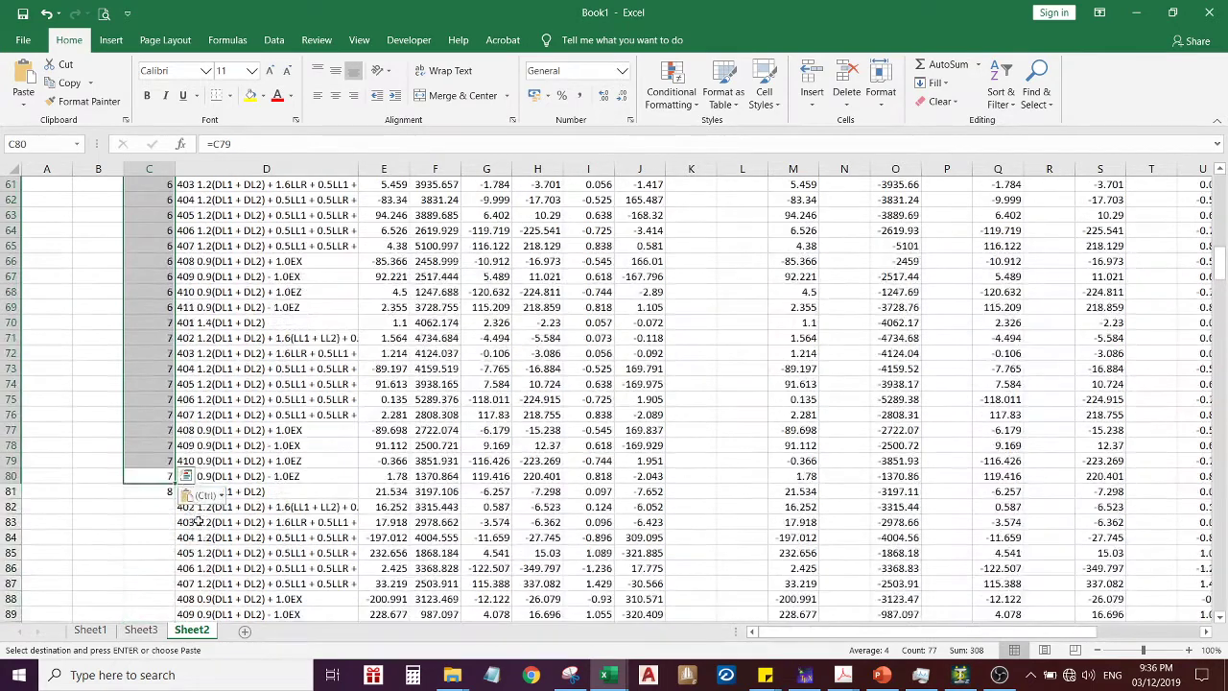
# Copy the formula block C71 to C80 and paste it starting at C82, C93 and C104 for nodes 8, 9 and 10
pyautogui.click(153, 474)
pyautogui.moveTo(160, 357); pyautogui.dragTo(160, 335)
pyautogui.hotkey('ctrl', 'c')
pyautogui.click(163, 503)
pyautogui.hotkey('ctrl', 'v')
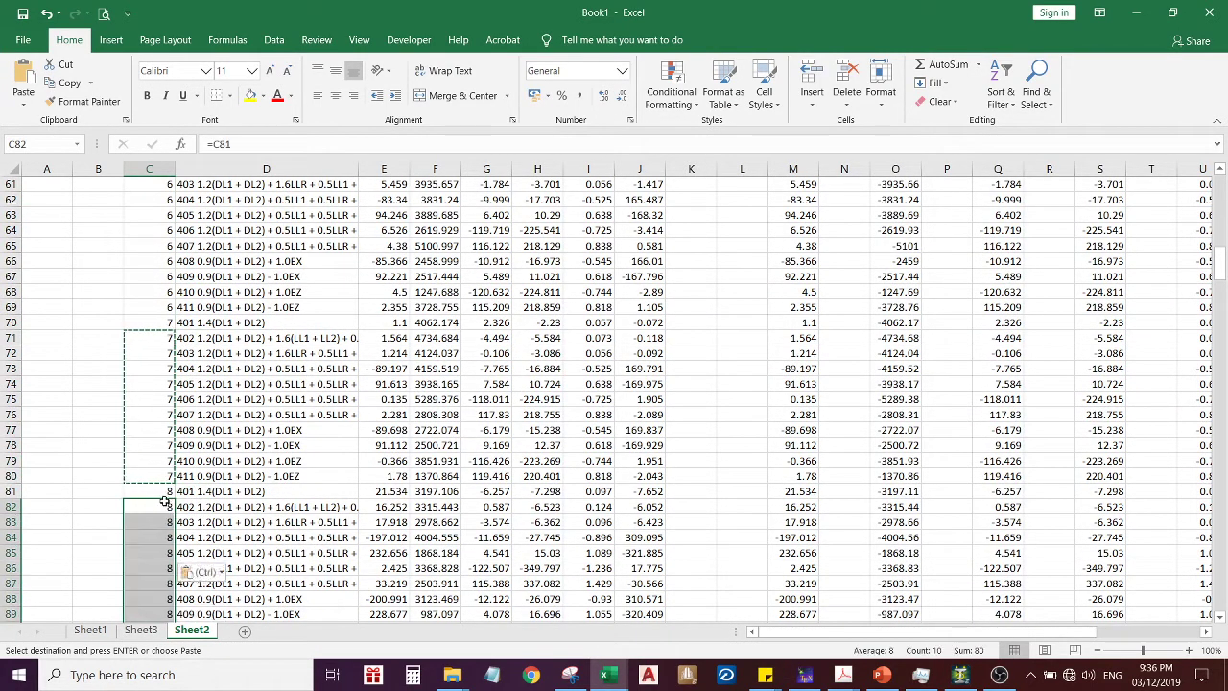
pyautogui.scroll(-5, 163, 502)
pyautogui.click(154, 445)
pyautogui.hotkey('ctrl', 'v')
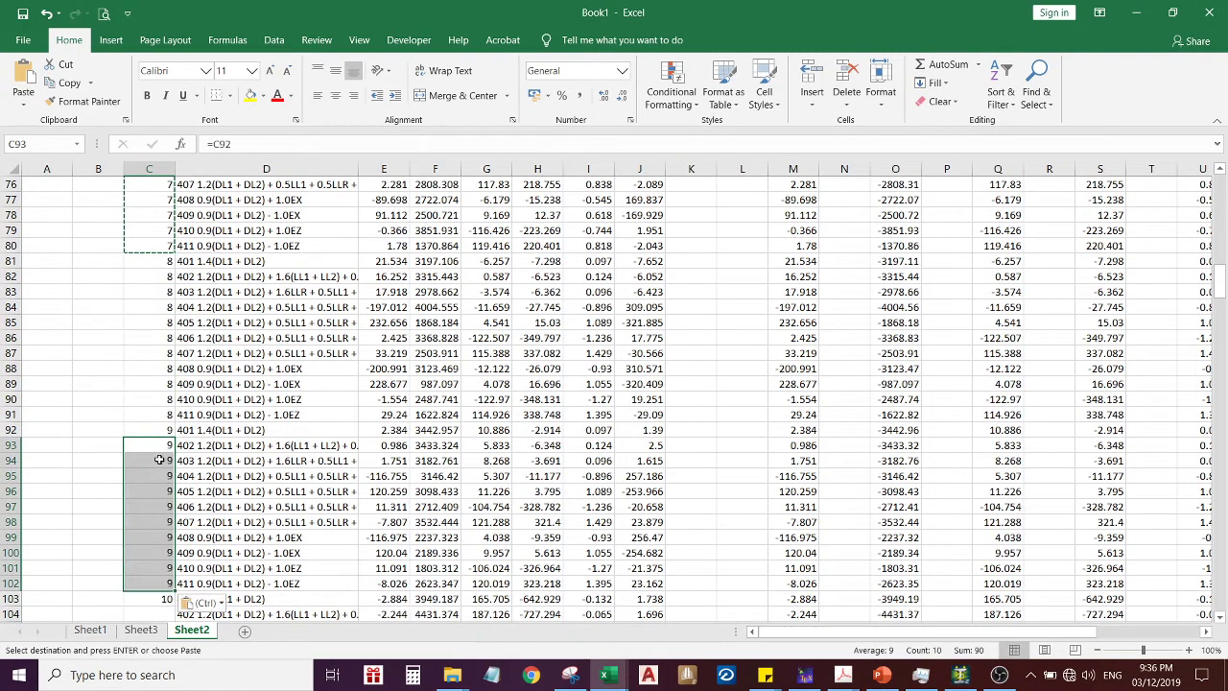
pyautogui.scroll(-3, 157, 457)
pyautogui.click(154, 460)
pyautogui.hotkey('ctrl', 'v')
# Paste the copied node formula block starting at C115, C126 and C137 for nodes 11, 12 and 13
pyautogui.scroll(-4, 219, 509)
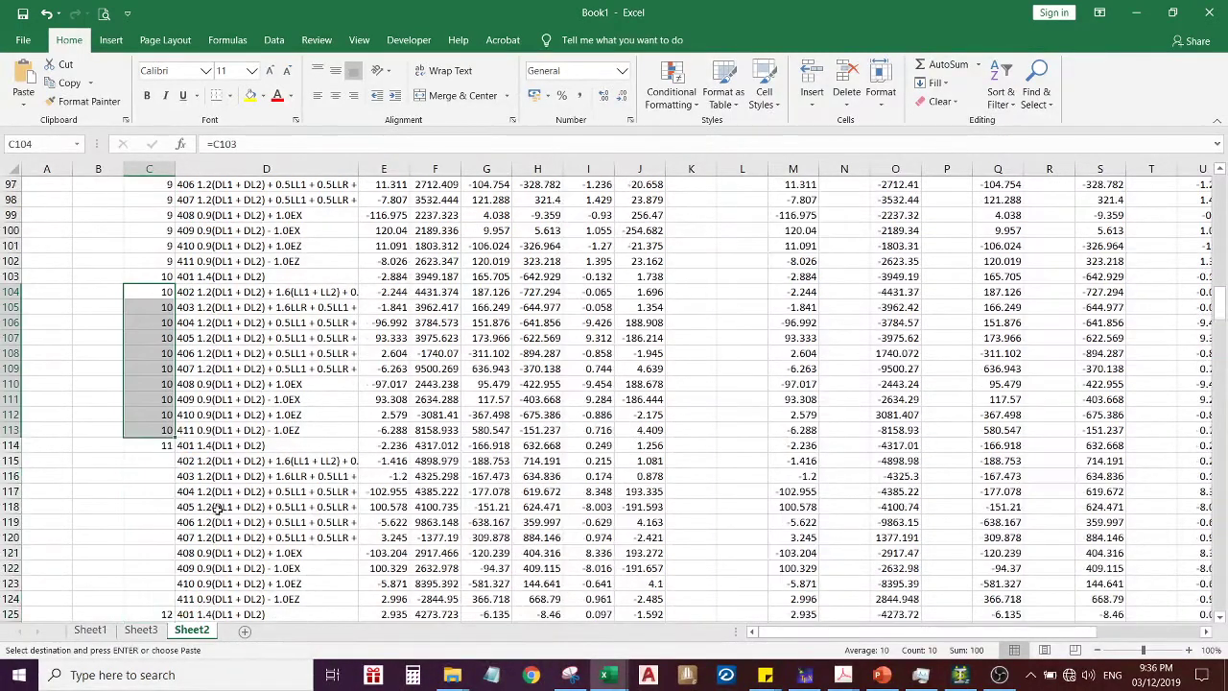
pyautogui.click(146, 461)
pyautogui.hotkey('ctrl', 'v')
pyautogui.scroll(-4, 163, 479)
pyautogui.click(140, 449)
pyautogui.hotkey('ctrl', 'v')
pyautogui.scroll(-3, 152, 576)
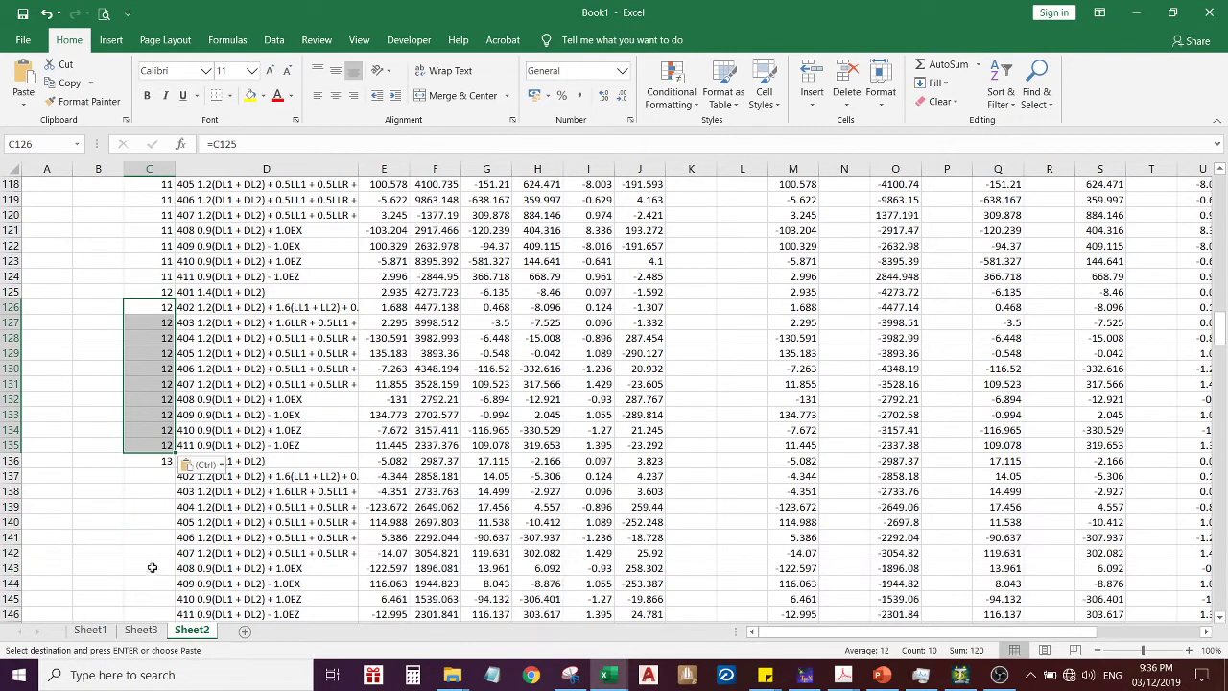
pyautogui.click(140, 474)
pyautogui.hotkey('ctrl', 'v')
# Paste the copied node formula block starting at C148, C159 and C170 for nodes 14, 15 and 16
pyautogui.scroll(-4, 138, 469)
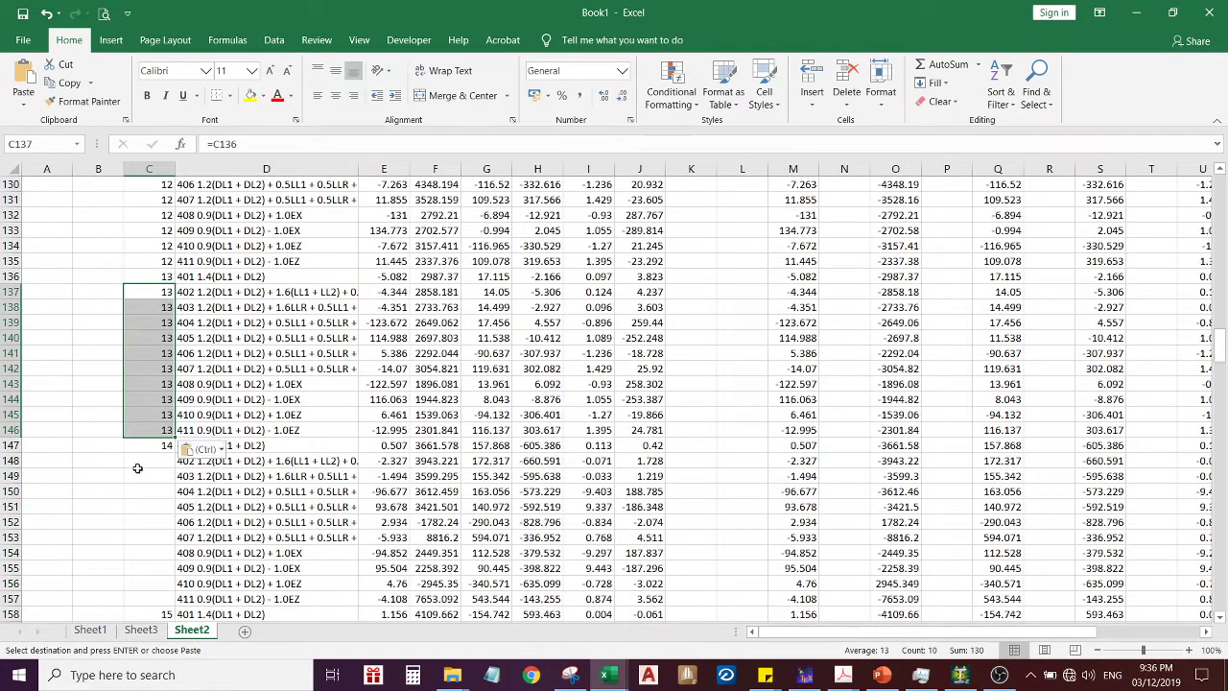
pyautogui.click(138, 466)
pyautogui.hotkey('ctrl', 'v')
pyautogui.scroll(-4, 157, 539)
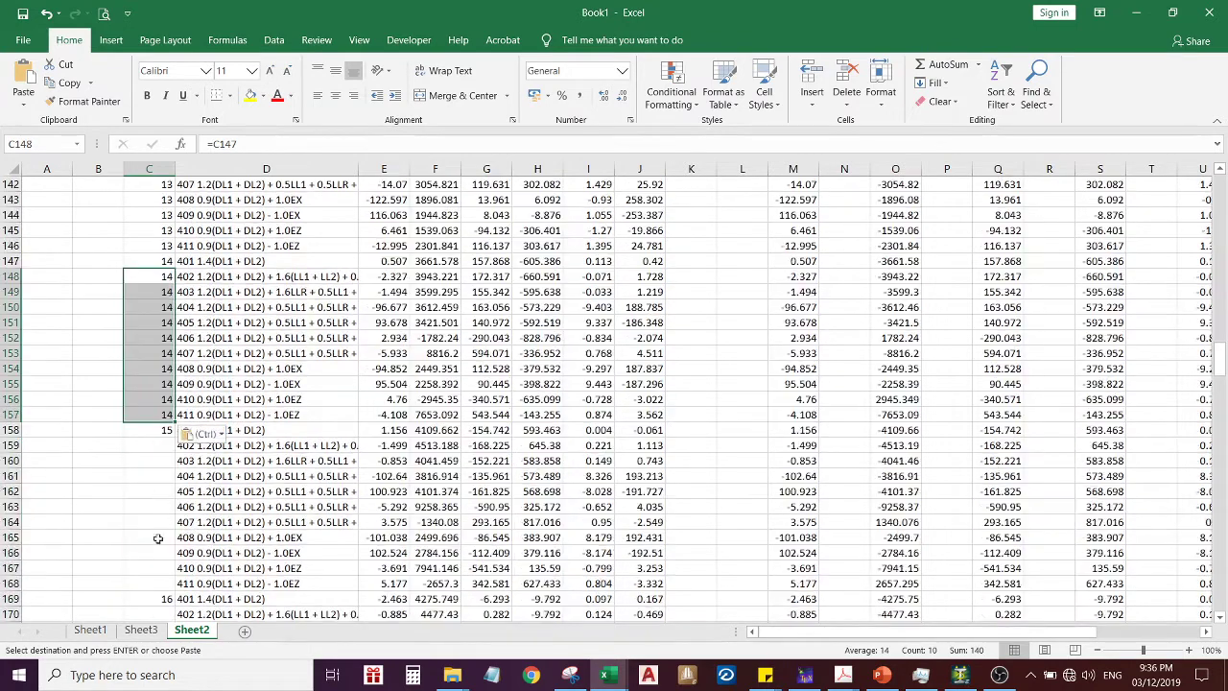
pyautogui.click(142, 444)
pyautogui.hotkey('ctrl', 'v')
pyautogui.scroll(-3, 145, 489)
pyautogui.click(146, 476)
pyautogui.hotkey('ctrl', 'v')
# Paste the copied node formula block starting at C181, C192 and C203 for nodes 17, 18 and 19
pyautogui.scroll(-5, 142, 478)
pyautogui.click(142, 416)
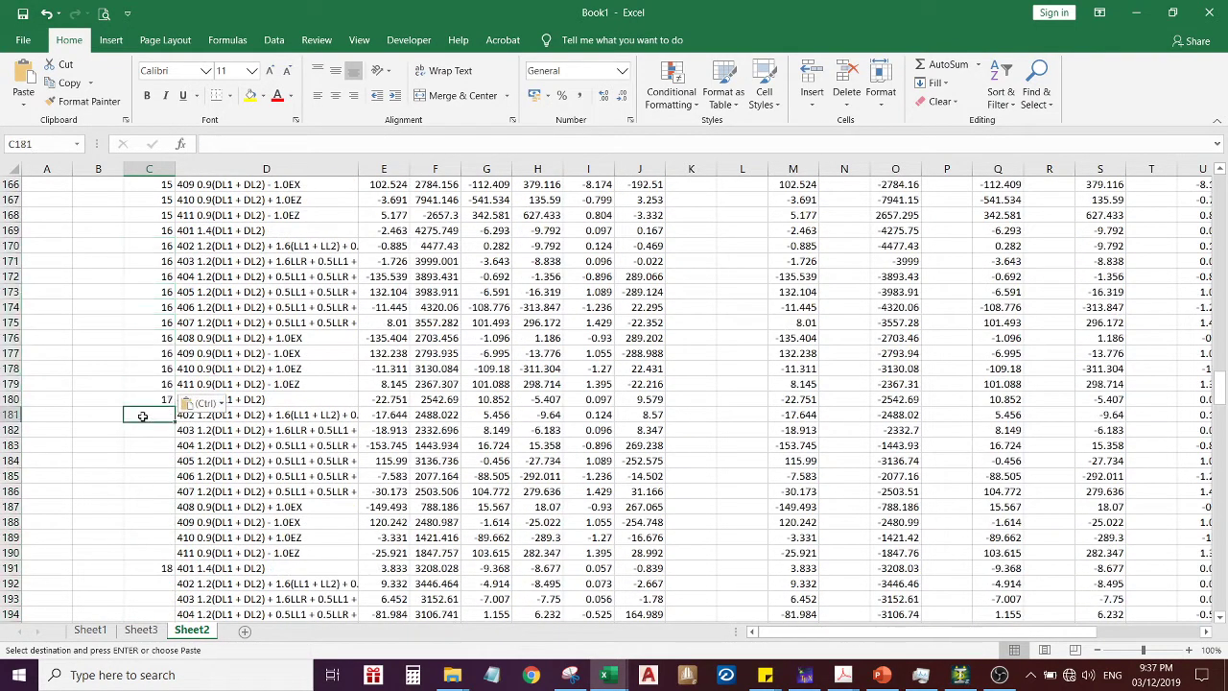
pyautogui.hotkey('ctrl', 'v')
pyautogui.click(155, 581)
pyautogui.hotkey('ctrl', 'v')
pyautogui.scroll(-5, 207, 528)
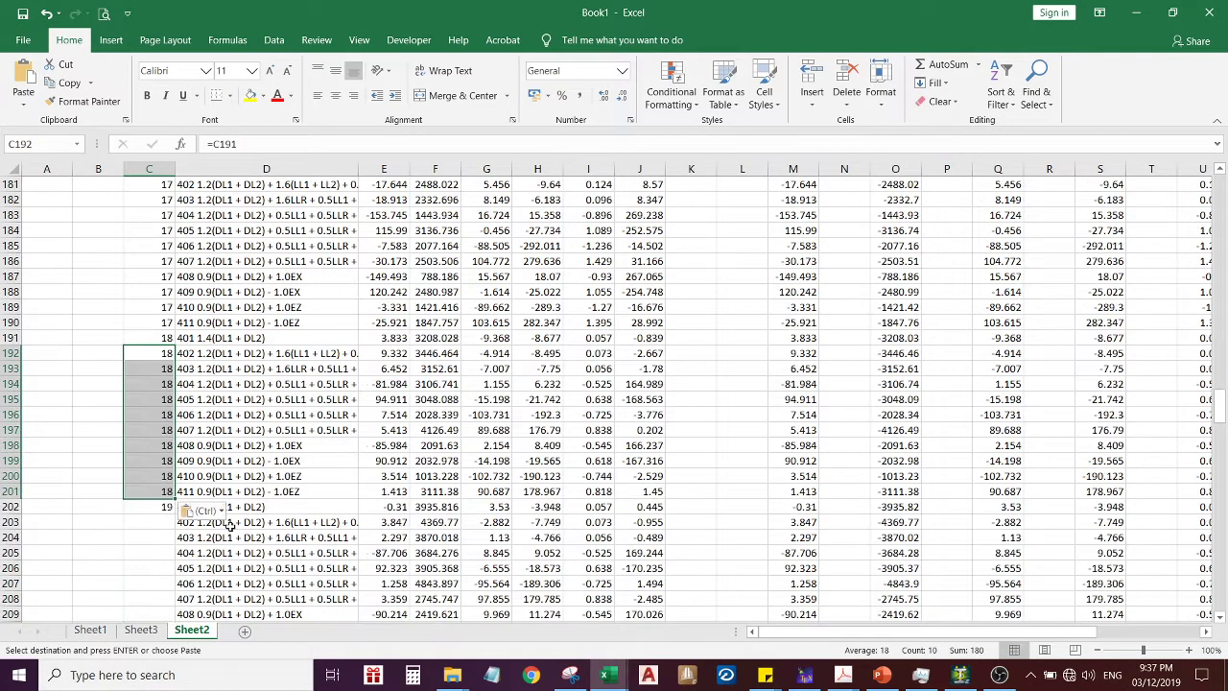
pyautogui.click(153, 514)
pyautogui.hotkey('ctrl', 'v')
# Paste the copied node formula block starting at C214, C225, C236 and C247 for nodes 20, 21, 22 and 23
pyautogui.scroll(-5, 196, 520)
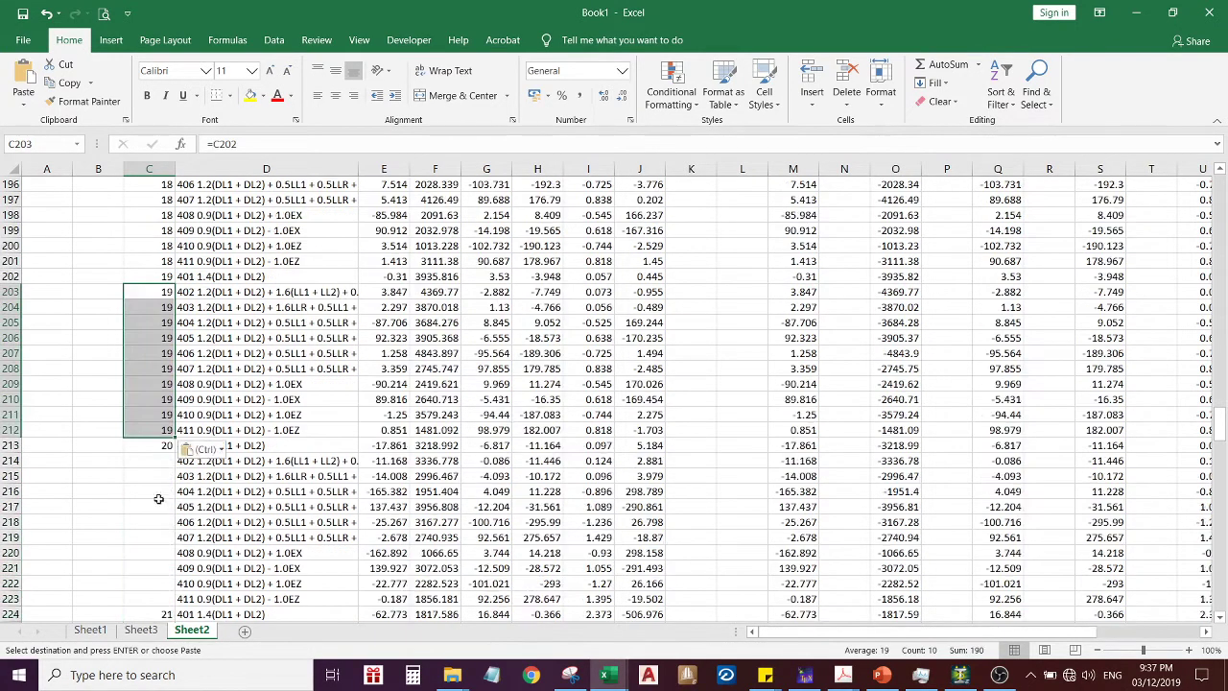
pyautogui.click(140, 459)
pyautogui.hotkey('ctrl', 'v')
pyautogui.scroll(-4, 191, 499)
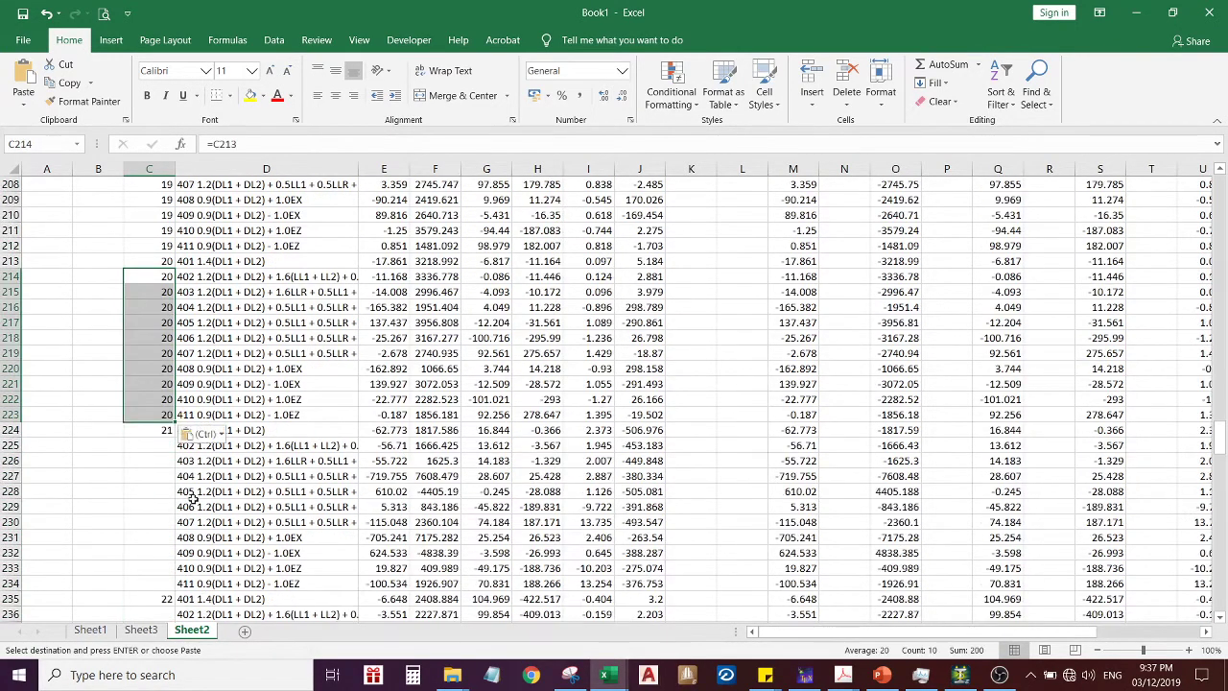
pyautogui.click(144, 447)
pyautogui.hotkey('ctrl', 'v')
pyautogui.scroll(-3, 200, 523)
pyautogui.click(141, 477)
pyautogui.hotkey('ctrl', 'v')
pyautogui.scroll(-4, 139, 469)
pyautogui.click(138, 461)
pyautogui.hotkey('ctrl', 'v')
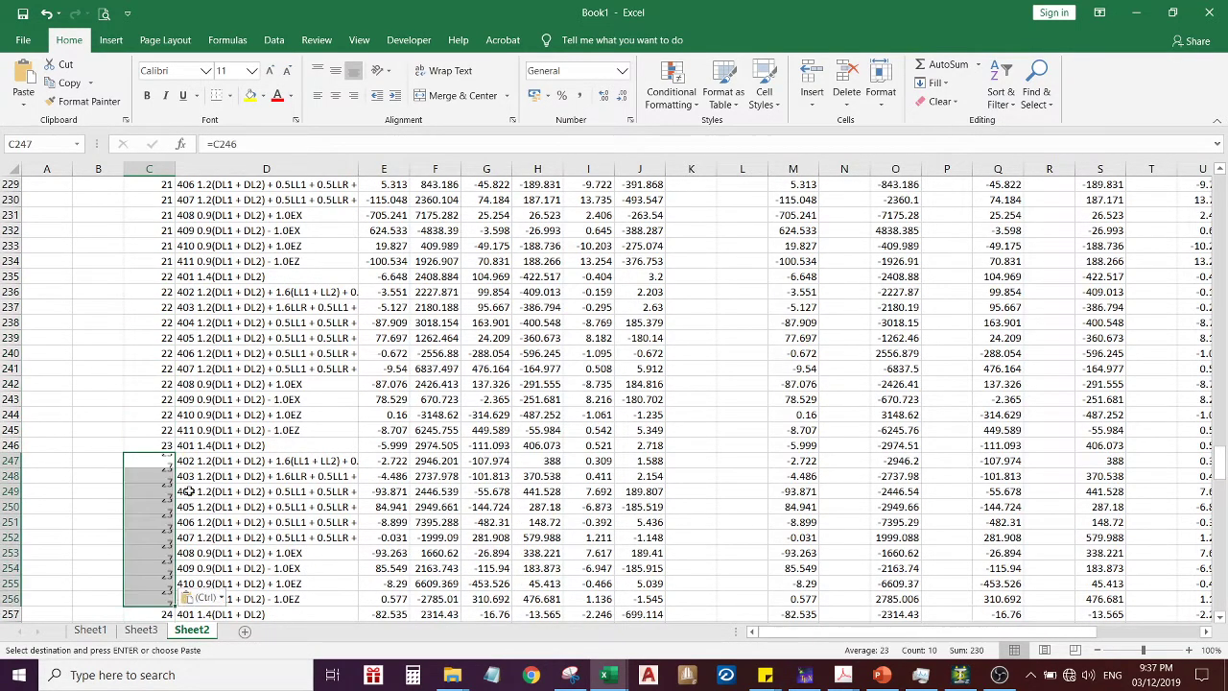
# Paste the copied node formula block starting at C258 and C269 for nodes 24 and 9046
pyautogui.scroll(-4, 139, 465)
pyautogui.click(149, 446)
pyautogui.hotkey('ctrl', 'v')
pyautogui.hotkey('ctrl', 'v')
pyautogui.scroll(-3, 179, 469)
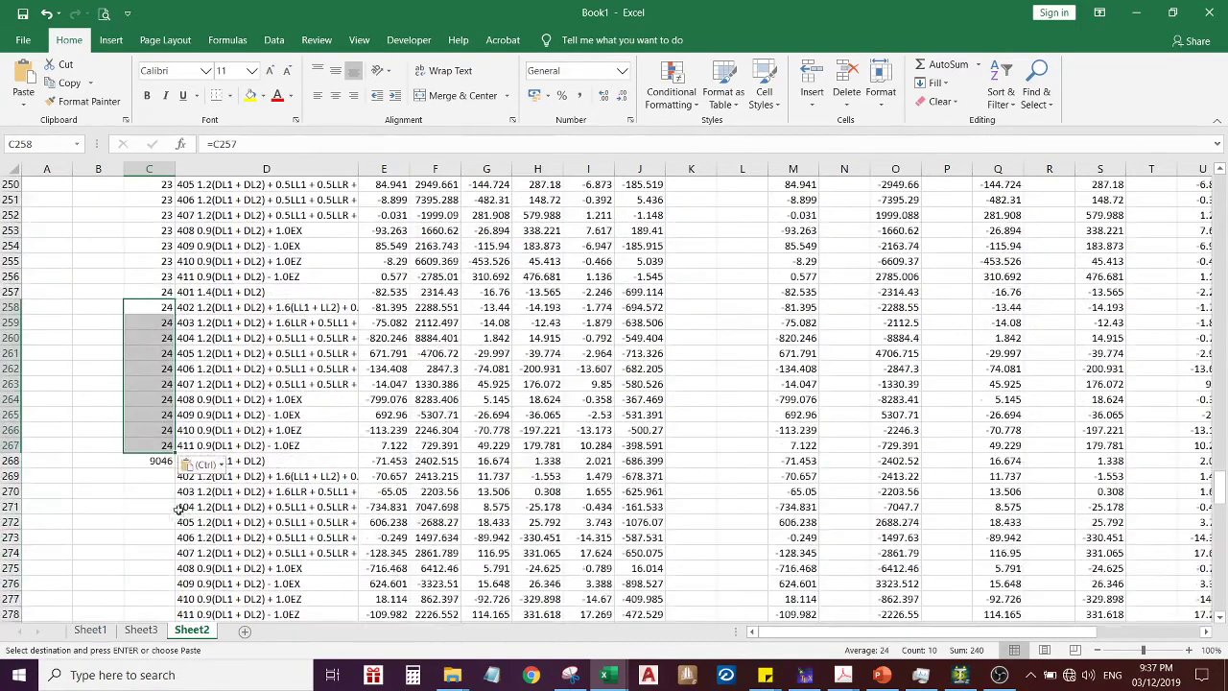
pyautogui.click(151, 477)
pyautogui.hotkey('ctrl', 'v')
# Paste the copied node formula block starting at C280, C291 and C302 for nodes 9048, 9050 and 9052
pyautogui.scroll(-4, 148, 470)
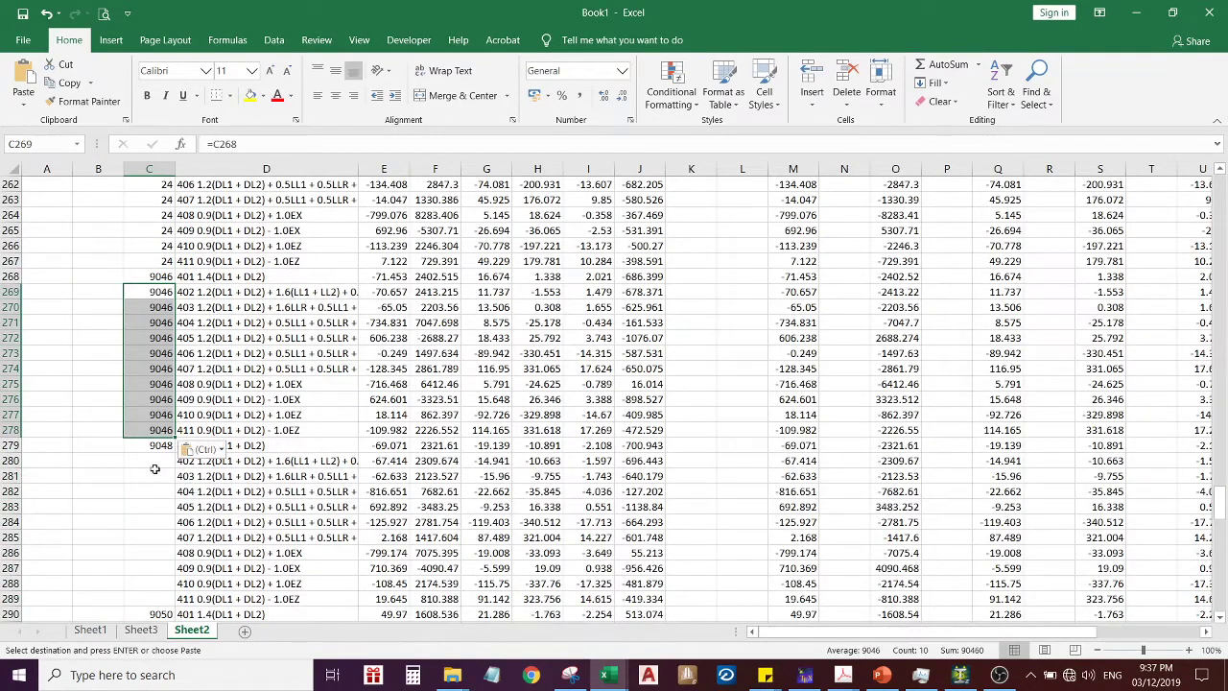
pyautogui.click(144, 461)
pyautogui.hotkey('ctrl', 'v')
pyautogui.scroll(-4, 144, 460)
pyautogui.click(149, 446)
pyautogui.hotkey('ctrl', 'v')
pyautogui.scroll(-3, 192, 519)
pyautogui.click(151, 476)
pyautogui.hotkey('ctrl', 'v')
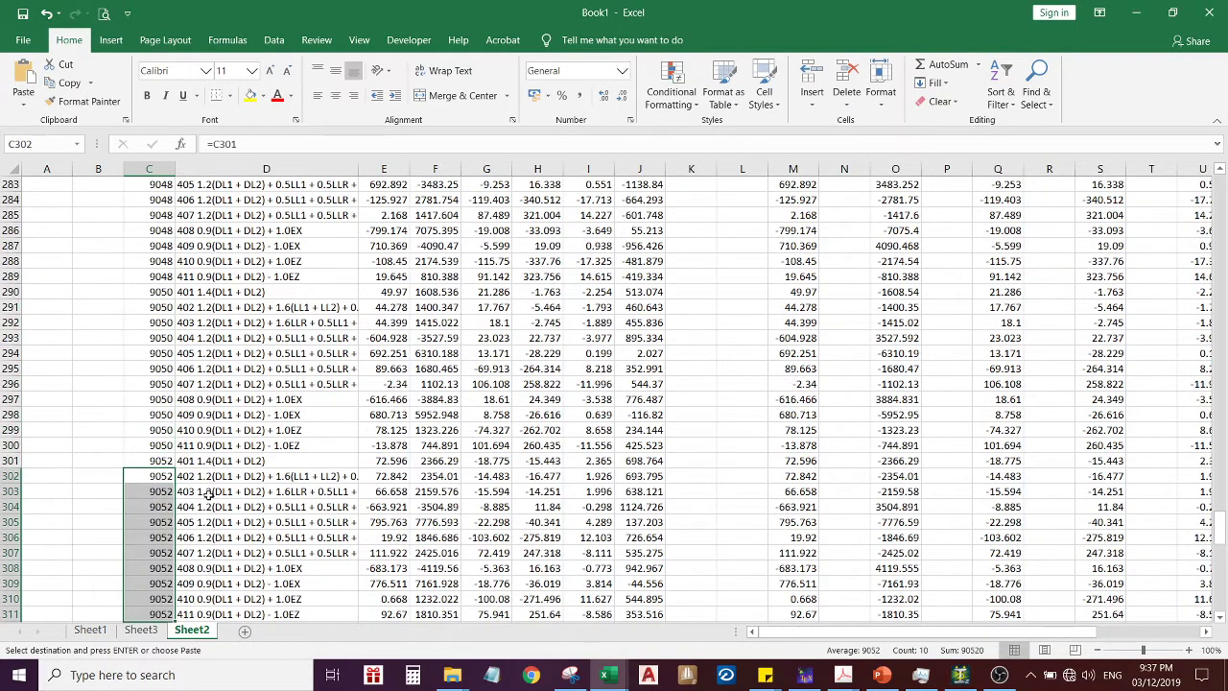
# Try copying the completed node column C4:C311 from Sheet2 into Sheet1 starting at C5
pyautogui.scroll(-4, 157, 480)
pyautogui.click(149, 431)
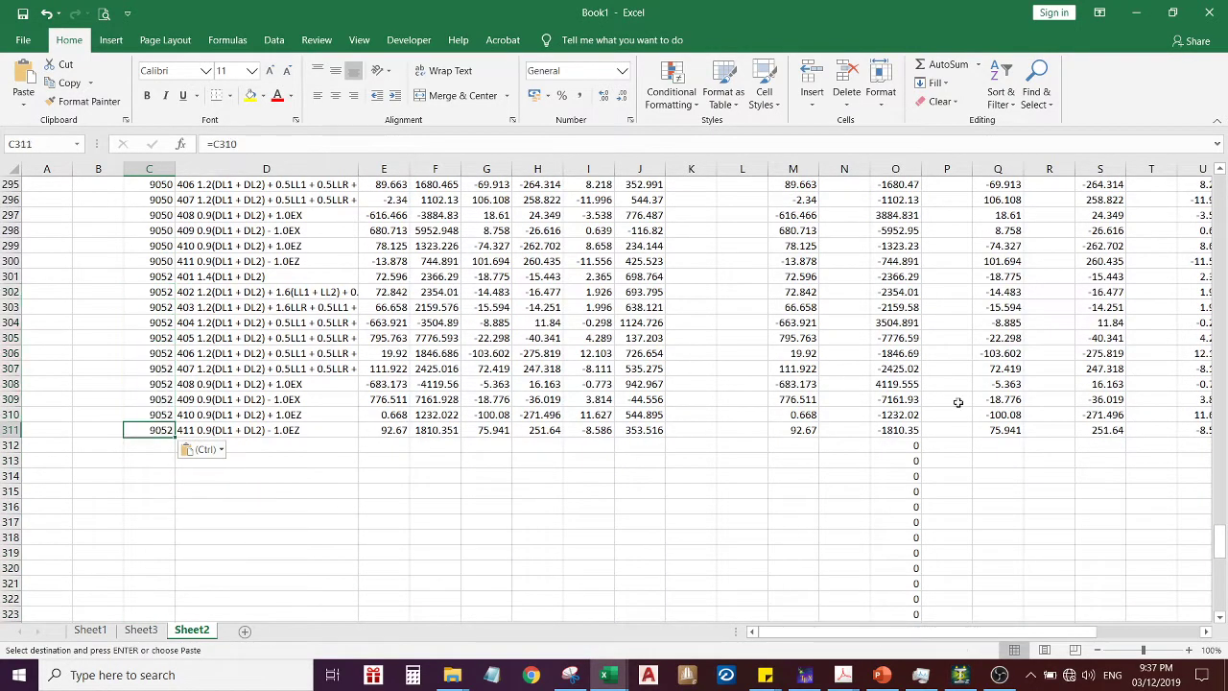
pyautogui.moveTo(1220, 537); pyautogui.dragTo(1220, 183)
pyautogui.keyDown('shift'); pyautogui.click(153, 233); pyautogui.keyUp('shift')
pyautogui.hotkey('ctrl', 'c')
pyautogui.click(91, 630)
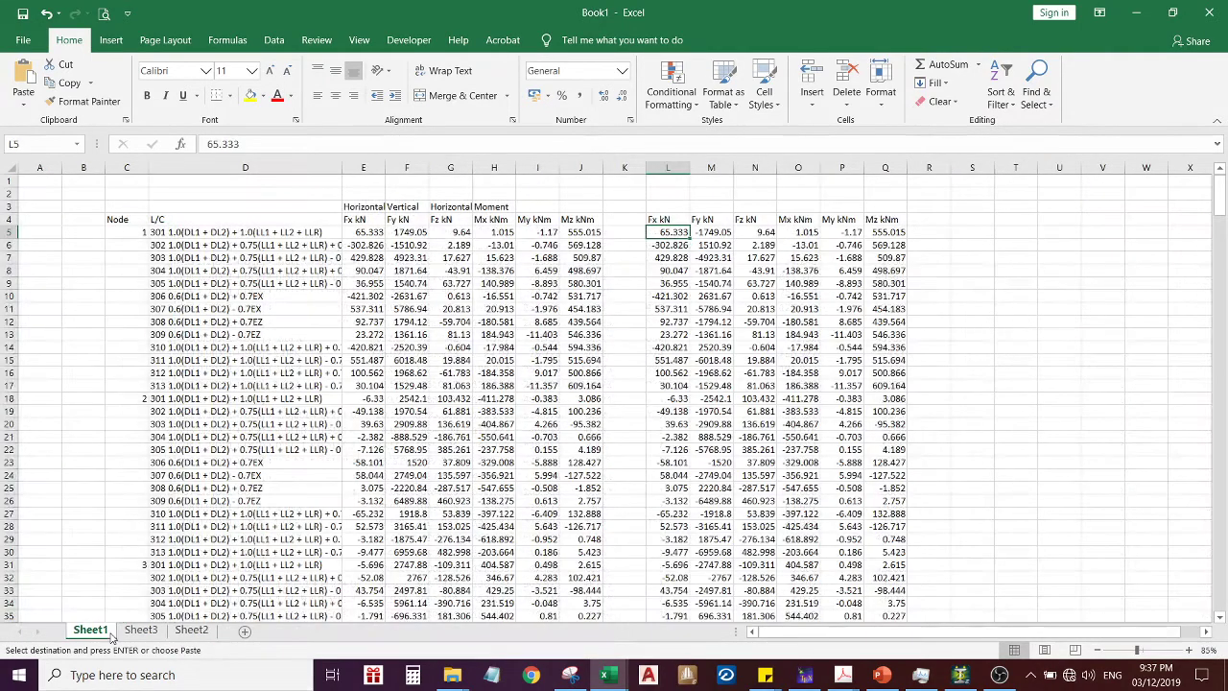
pyautogui.click(134, 235)
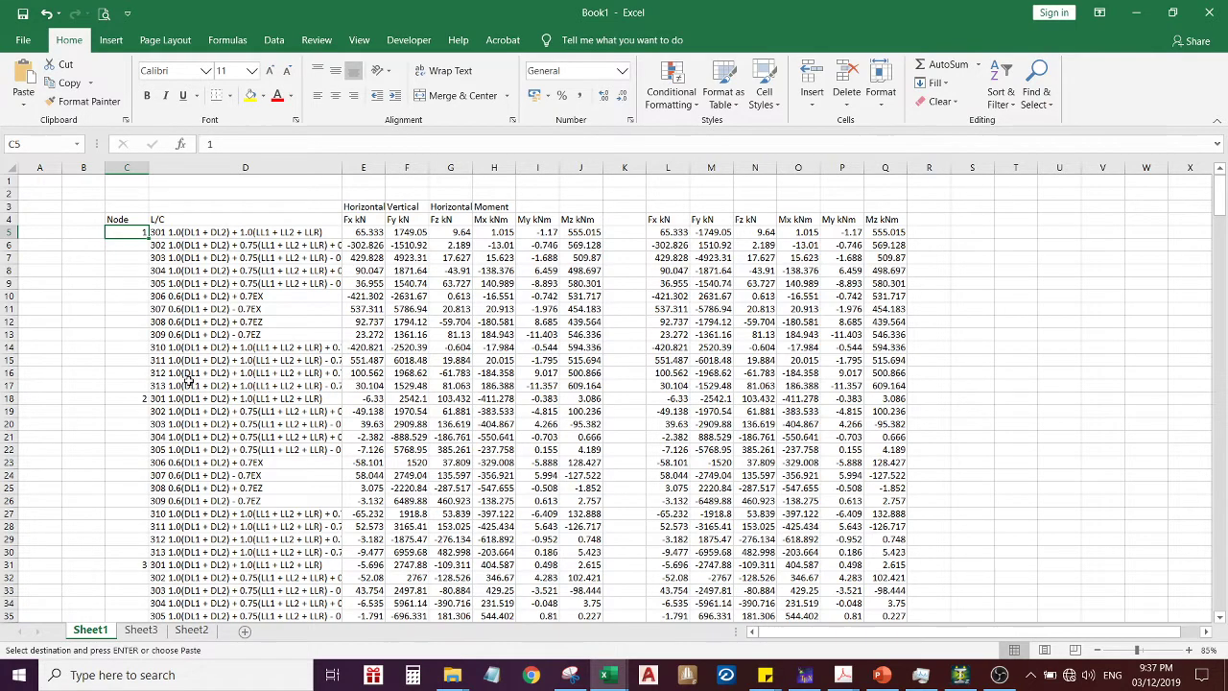
pyautogui.hotkey('ctrl', 'v')
# Check the pasted node numbers against the load case rows down Sheet1, and undo the paste
pyautogui.scroll(-1, 1223, 498)
pyautogui.scroll(-20, 1223, 498)
pyautogui.moveTo(1217, 604); pyautogui.dragTo(1221, 543)
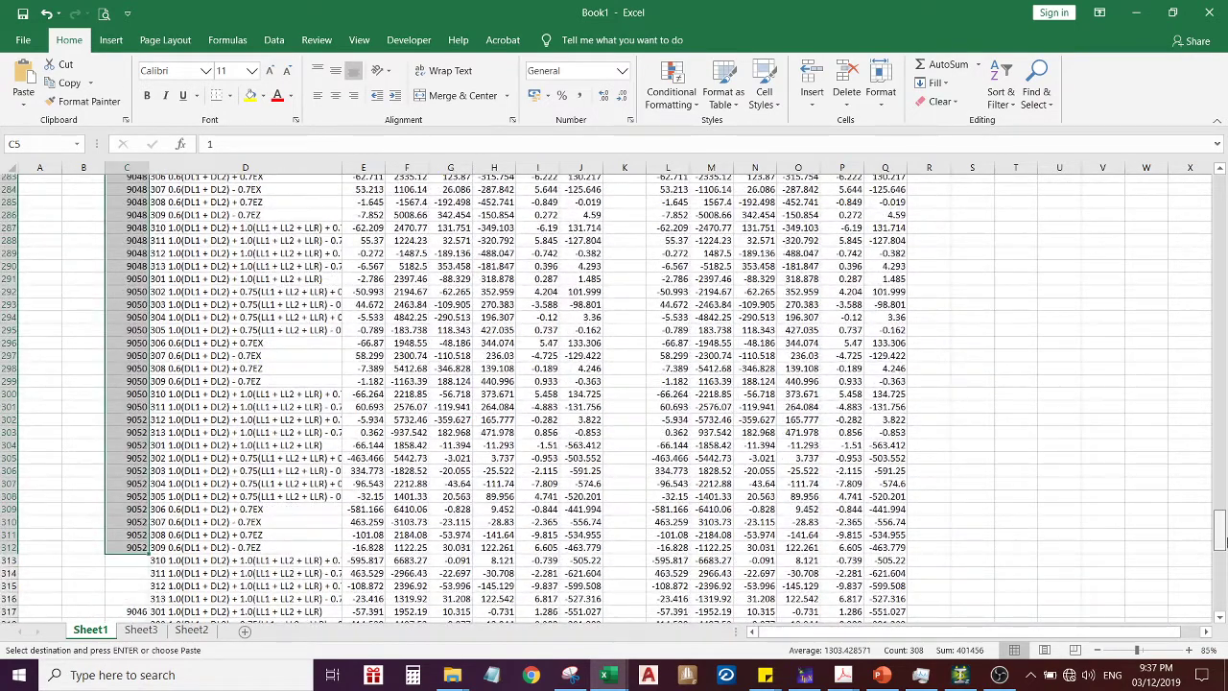
pyautogui.moveTo(1221, 544); pyautogui.dragTo(1222, 600)
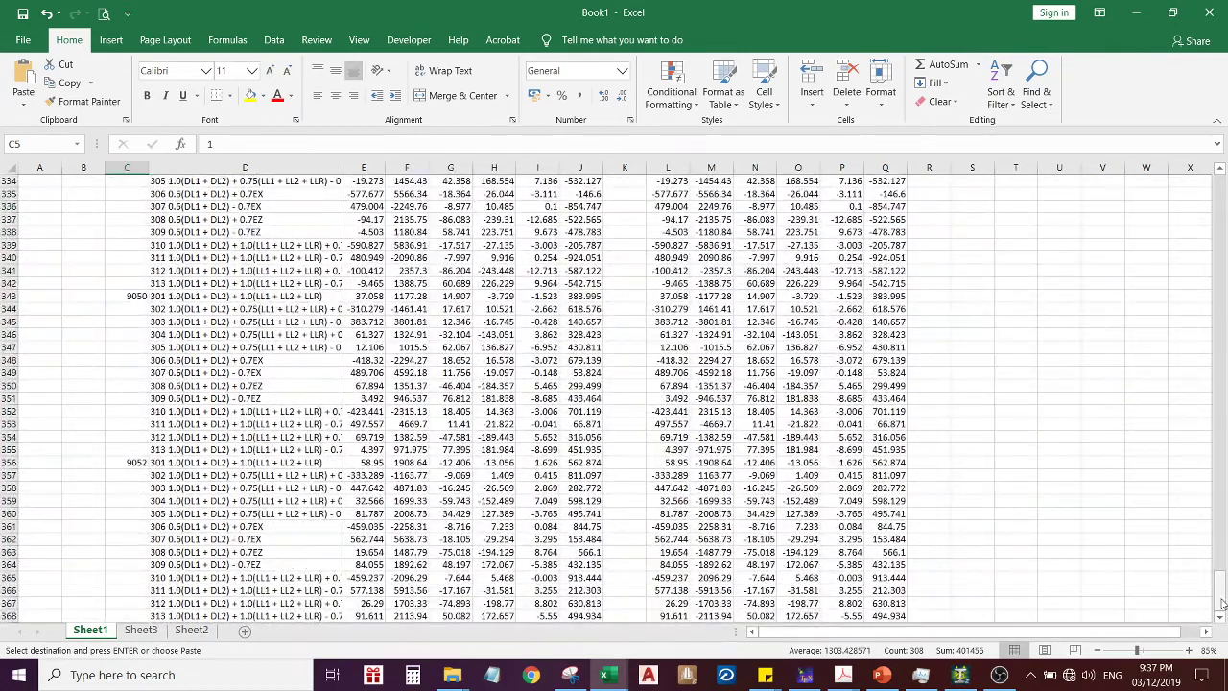
pyautogui.scroll(-5, 1183, 544)
pyautogui.scroll(17, 1183, 544)
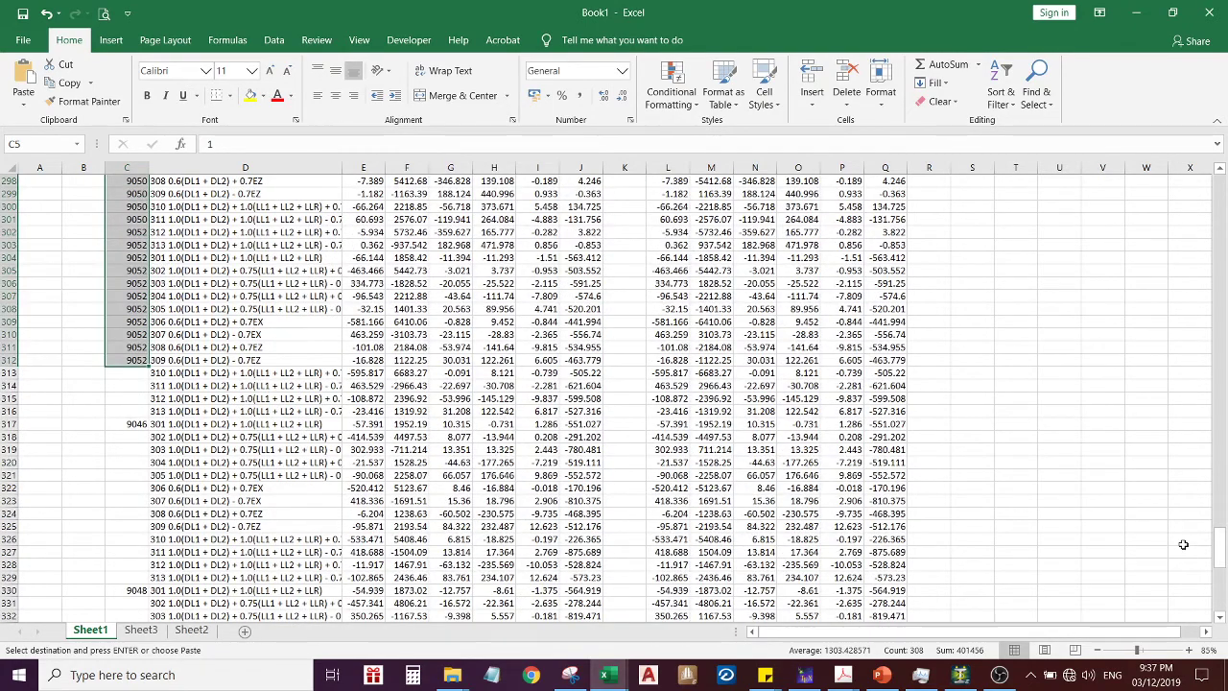
pyautogui.hotkey('ctrl', 'z')
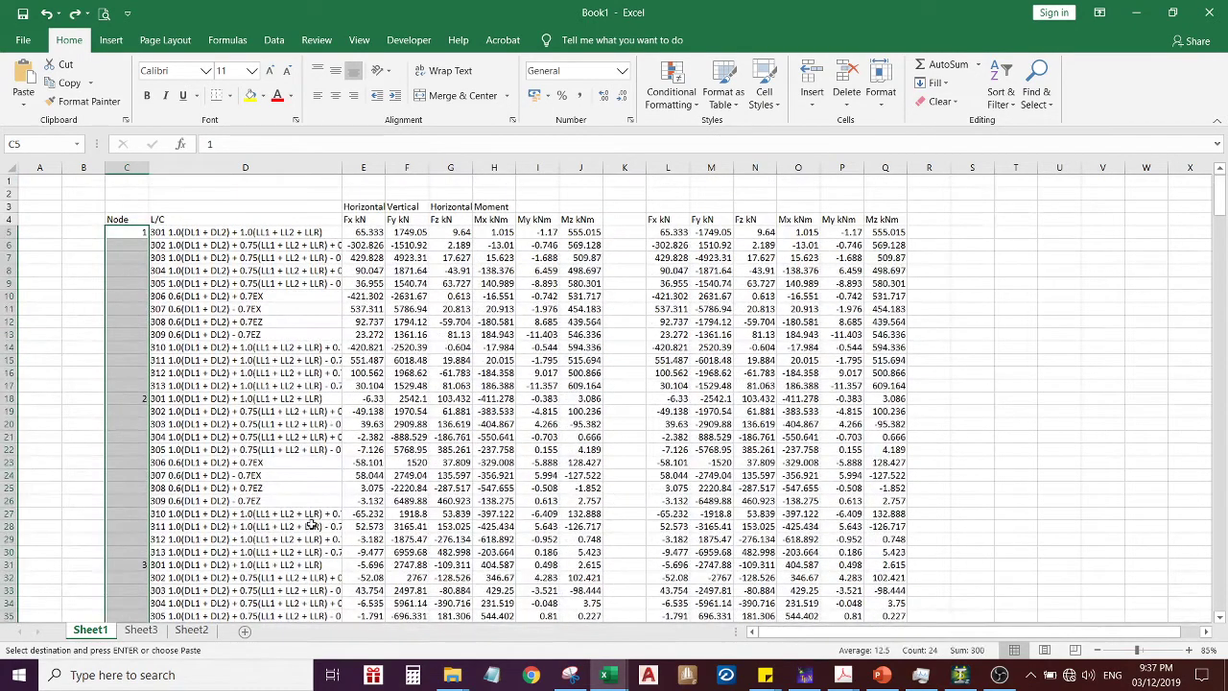
# Examine the node number column on Sheet2 down to its last load case row
pyautogui.click(186, 631)
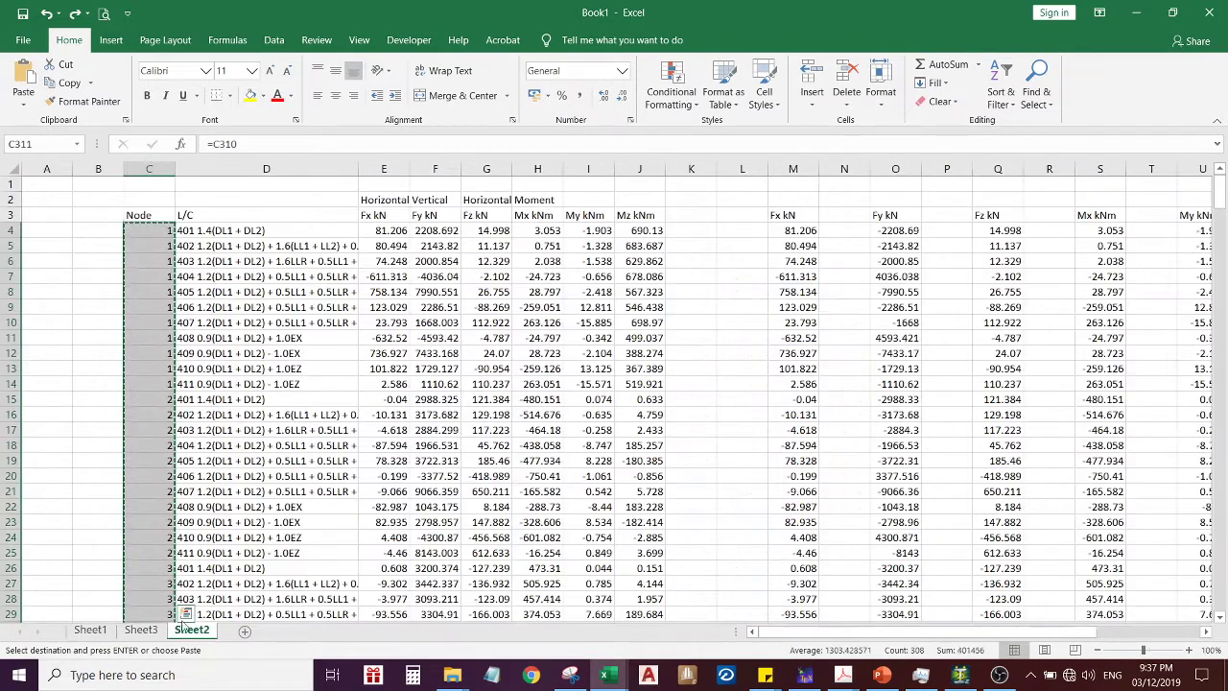
pyautogui.moveTo(1217, 188); pyautogui.dragTo(1212, 535)
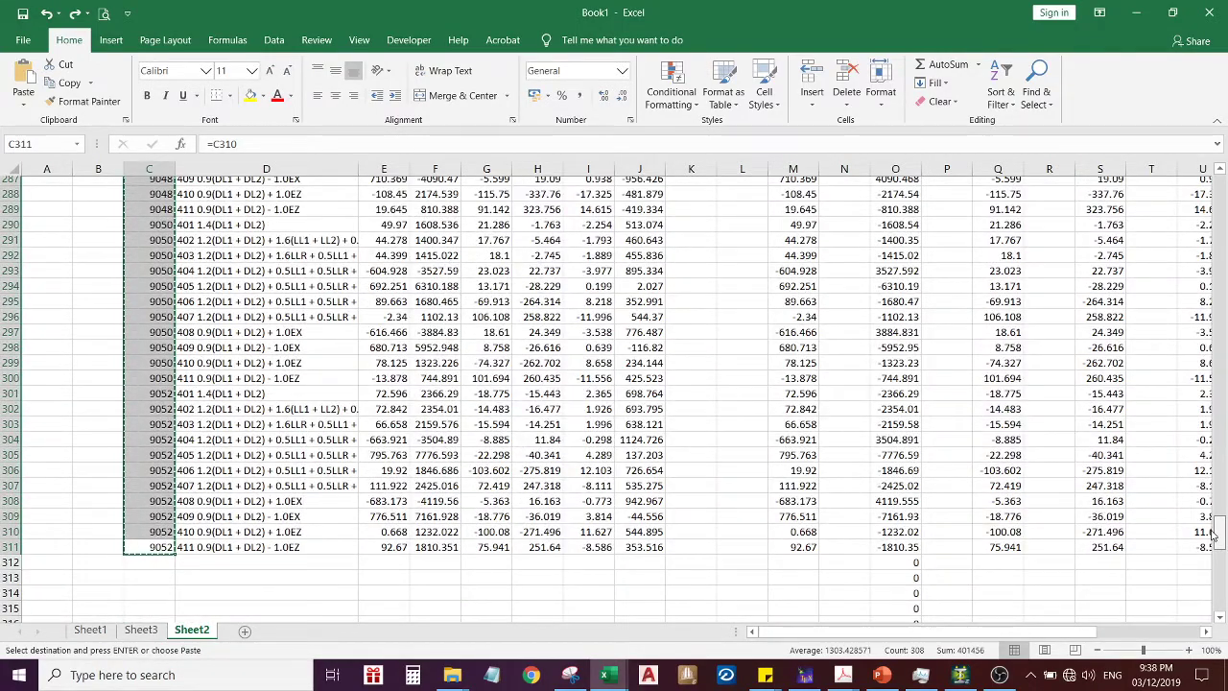
pyautogui.moveTo(1213, 535); pyautogui.dragTo(1212, 539)
pyautogui.moveTo(1216, 325); pyautogui.dragTo(1210, 202)
# Enter the formula =C5 in cell C6 of Sheet1 to repeat node 1
pyautogui.click(91, 630)
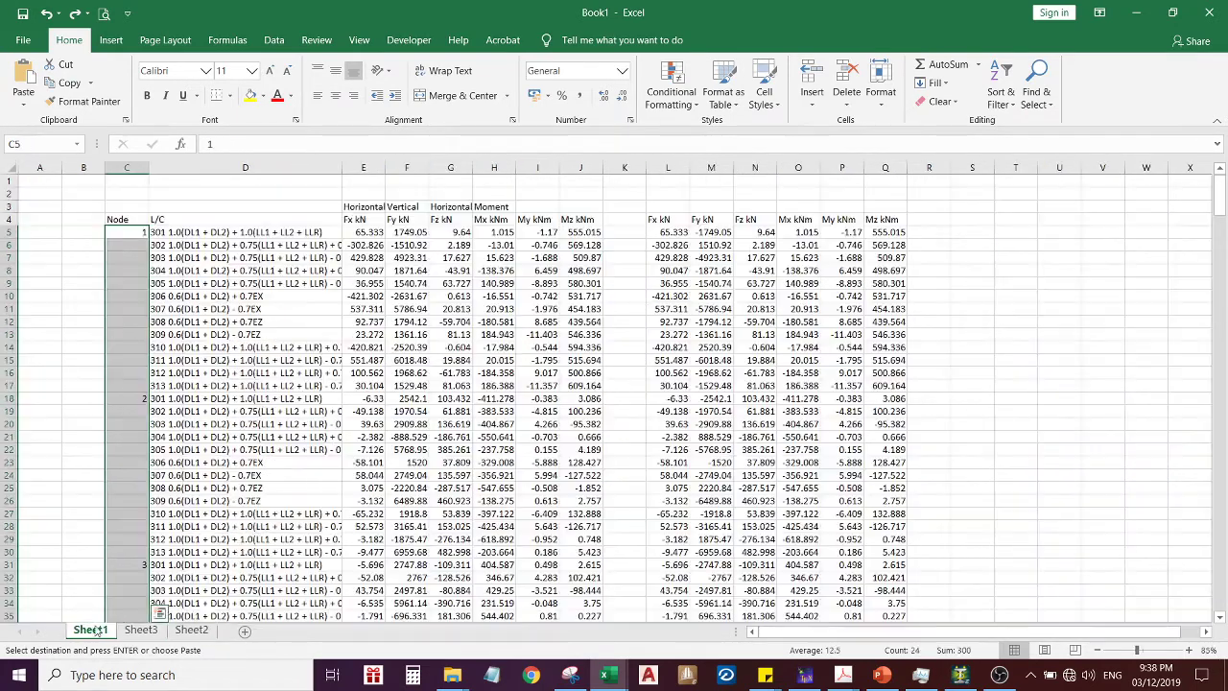
pyautogui.click(138, 246)
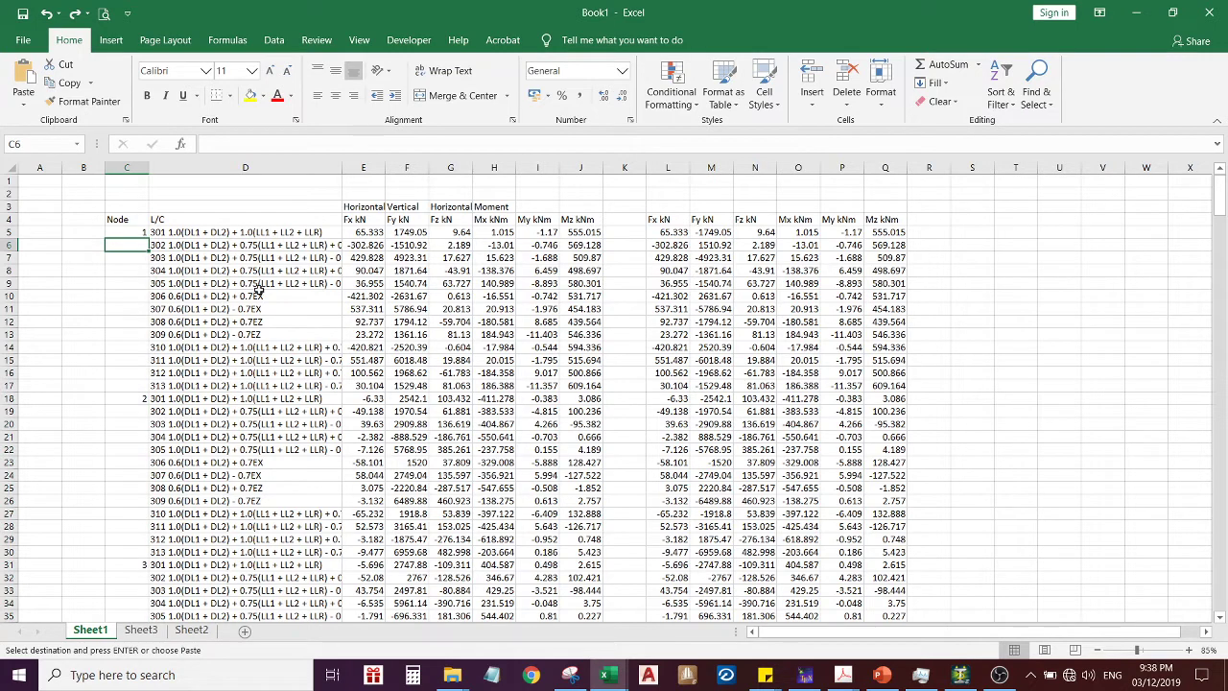
pyautogui.write('=')
pyautogui.press('Up')
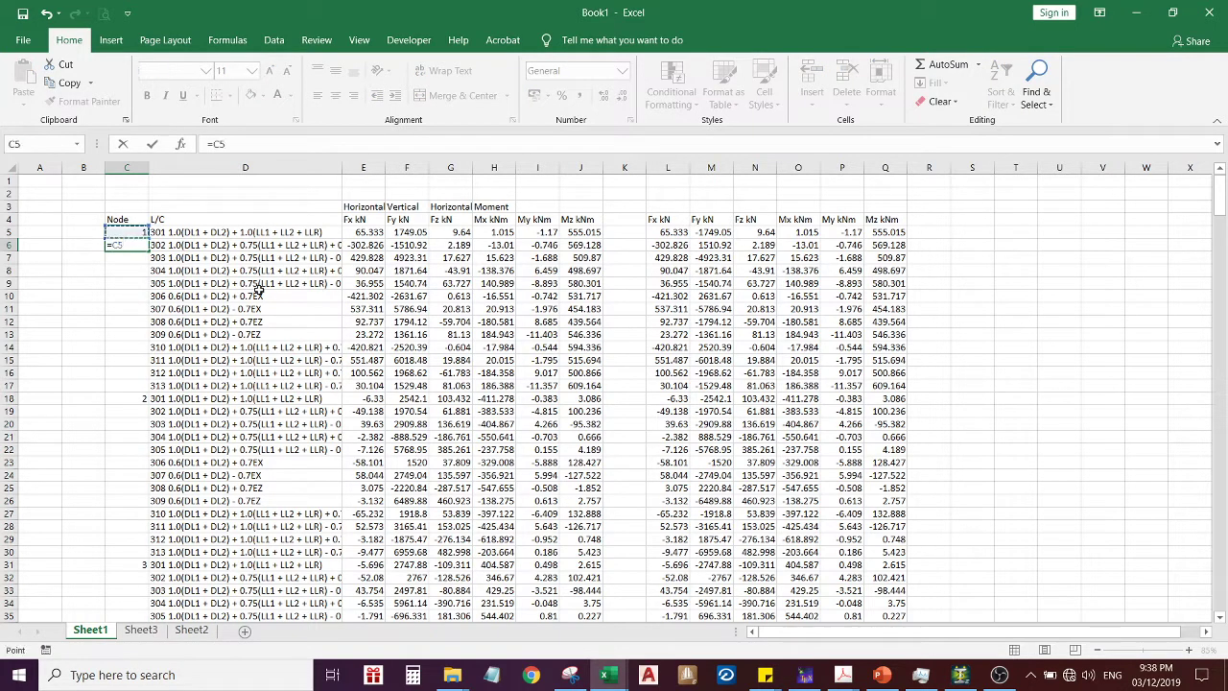
pyautogui.press('Return')
# Copy the C6 formula down into C7:C17 to fill the remaining node 1 rows
pyautogui.press('Up')
pyautogui.hotkey('ctrl', 'c')
pyautogui.press('Down')
pyautogui.hotkey('shift', 'Down')
pyautogui.hotkey('shift', 'Down')
pyautogui.hotkey('shift', 'Down')
pyautogui.hotkey('shift', 'Down')
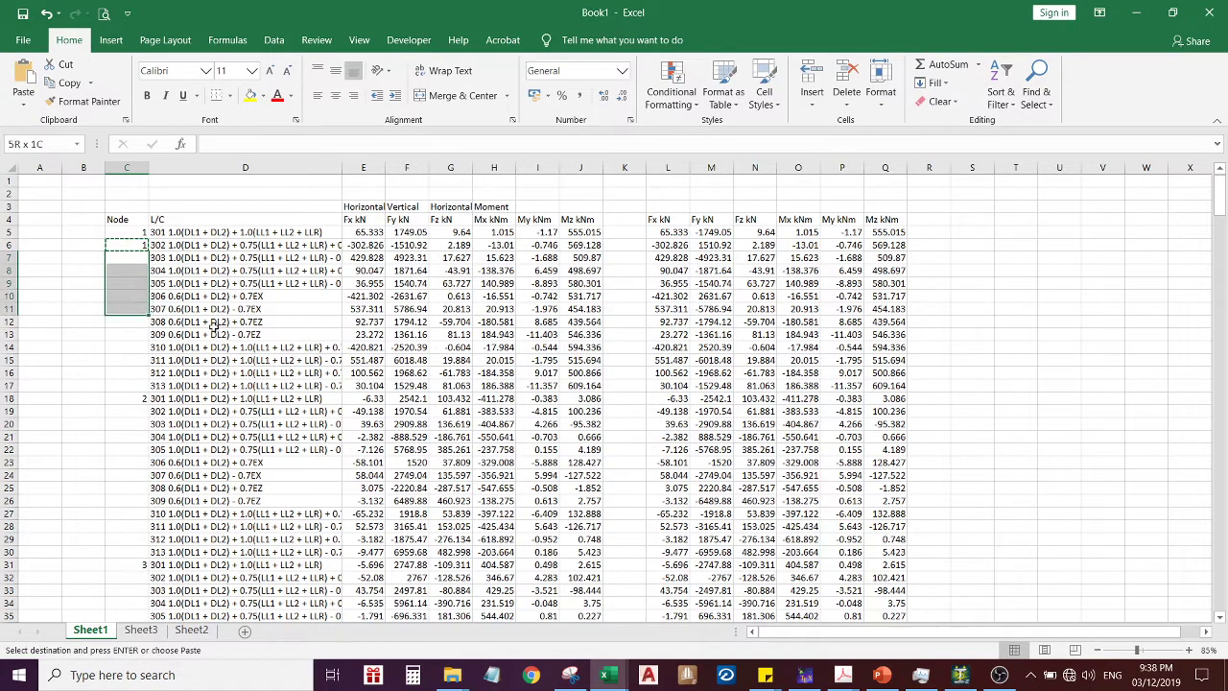
pyautogui.keyDown('shift'); pyautogui.click(134, 384); pyautogui.keyUp('shift')
pyautogui.hotkey('ctrl', 'v')
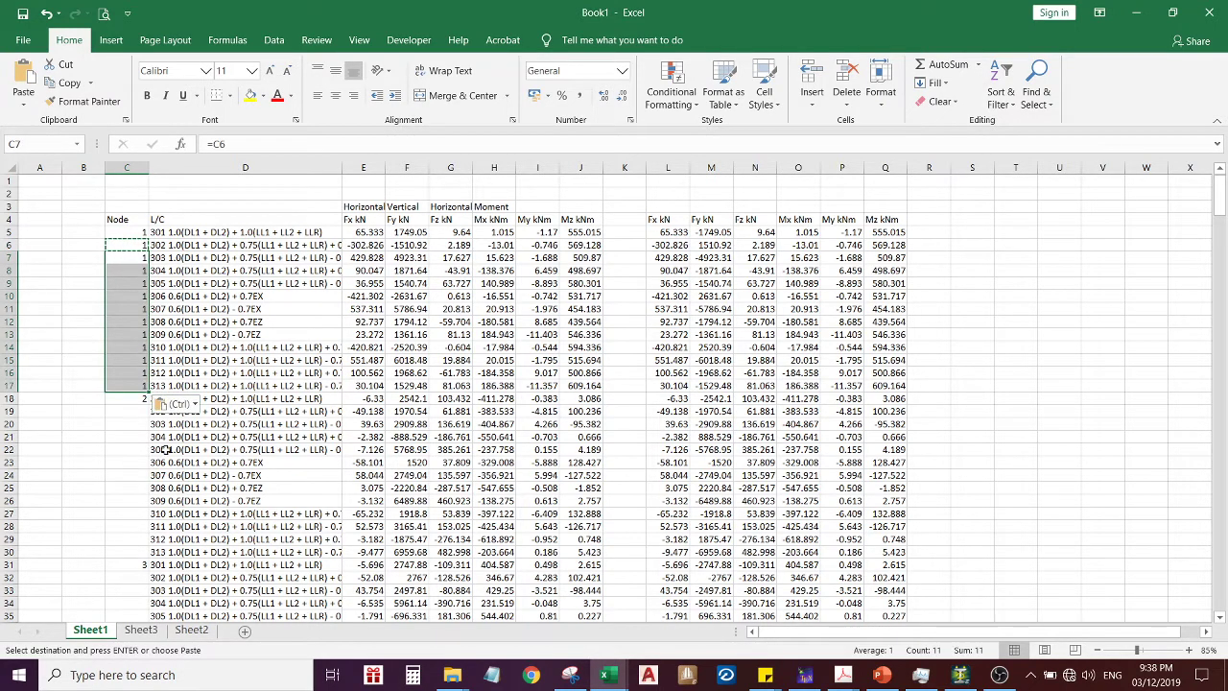
# Copy the formula block C6:C17 and paste it into C19:C30 for node 2
pyautogui.click(128, 244)
pyautogui.keyDown('shift'); pyautogui.click(132, 382); pyautogui.keyUp('shift')
pyautogui.hotkey('ctrl', 'c')
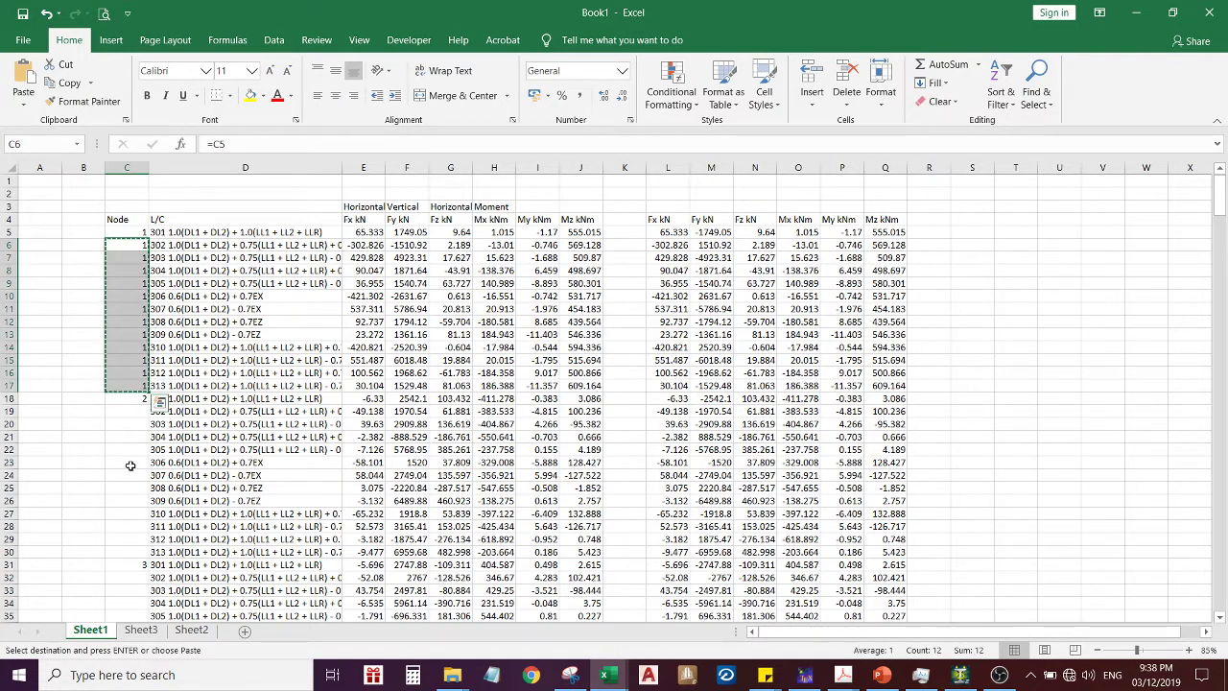
pyautogui.click(124, 410)
pyautogui.keyDown('shift'); pyautogui.click(125, 552); pyautogui.keyUp('shift')
pyautogui.hotkey('ctrl', 'v')
# Paste the copied node formula block starting at C32, C45, C58 and C71 for nodes 3, 4, 5 and 6
pyautogui.scroll(-2, 168, 434)
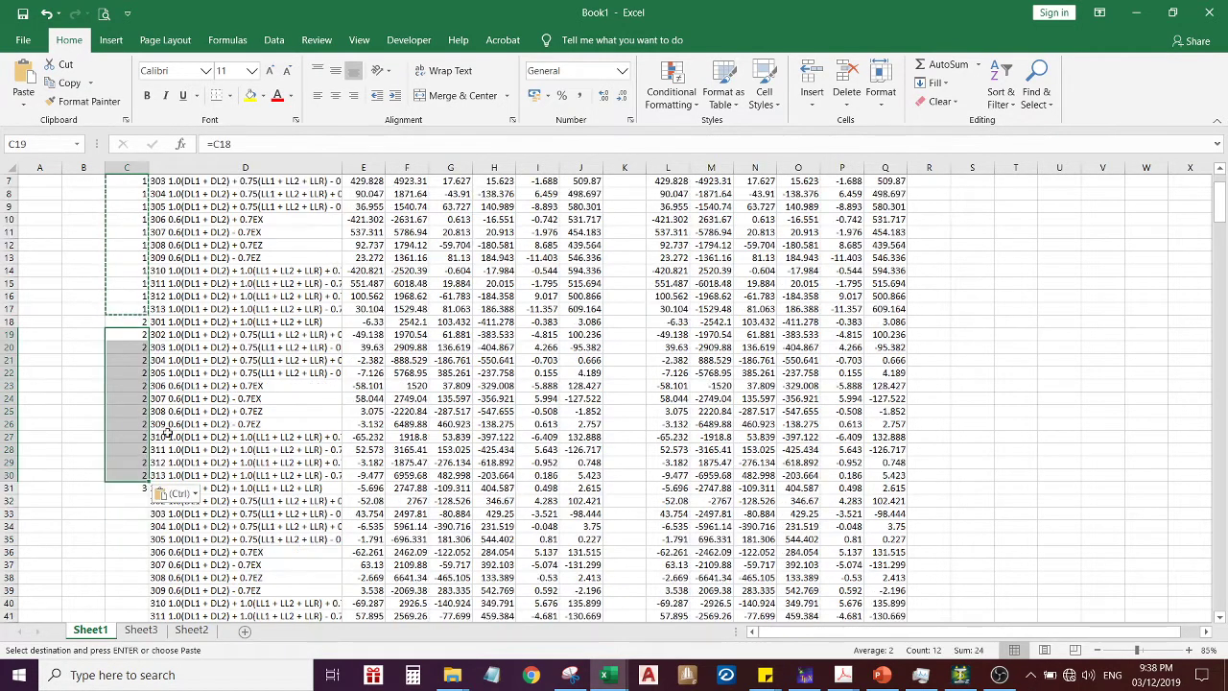
pyautogui.click(142, 501)
pyautogui.hotkey('ctrl', 'v')
pyautogui.scroll(-4, 141, 508)
pyautogui.moveTo(141, 515)
pyautogui.mouseDown()
pyautogui.moveTo(144, 619)
pyautogui.moveTo(135, 501)
pyautogui.mouseUp()
pyautogui.hotkey('ctrl', 'v')
pyautogui.click(134, 527)
pyautogui.hotkey('ctrl', 'v')
pyautogui.scroll(-4, 134, 527)
pyautogui.click(139, 538)
pyautogui.hotkey('ctrl', 'v')
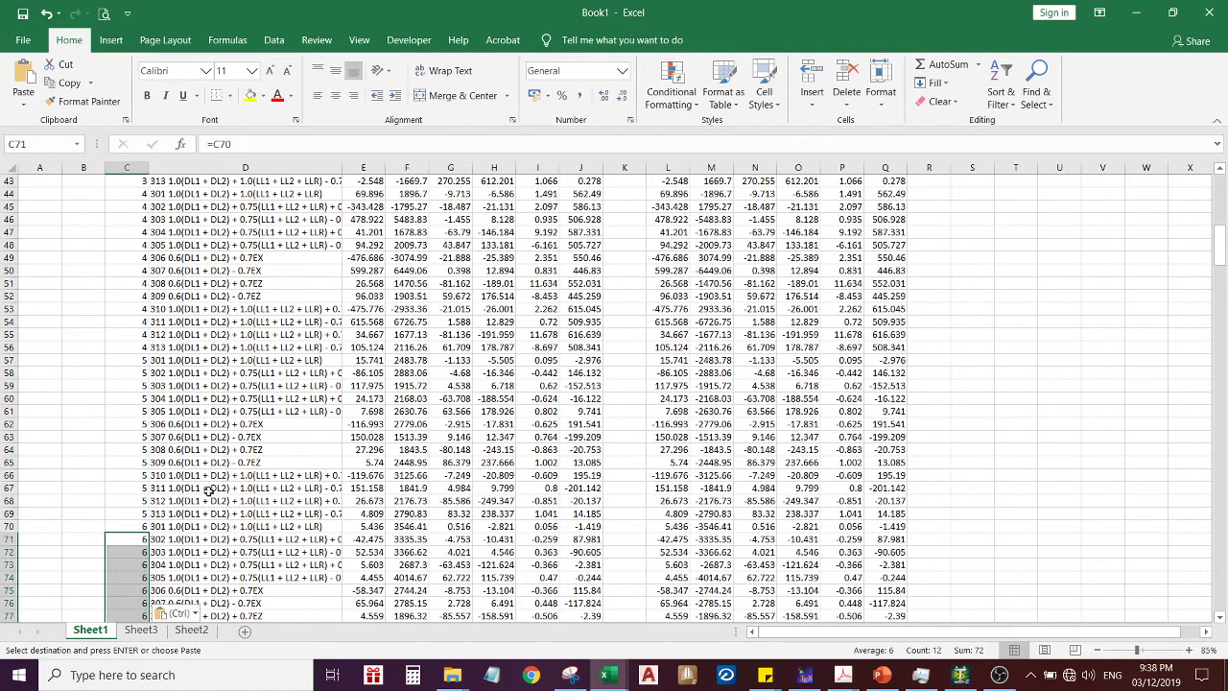
# Paste the copied node formula block starting at C84, C97, C110 and C123 for nodes 7, 8, 9 and 10
pyautogui.scroll(-4, 209, 491)
pyautogui.click(136, 552)
pyautogui.hotkey('ctrl', 'v')
pyautogui.scroll(-5, 224, 489)
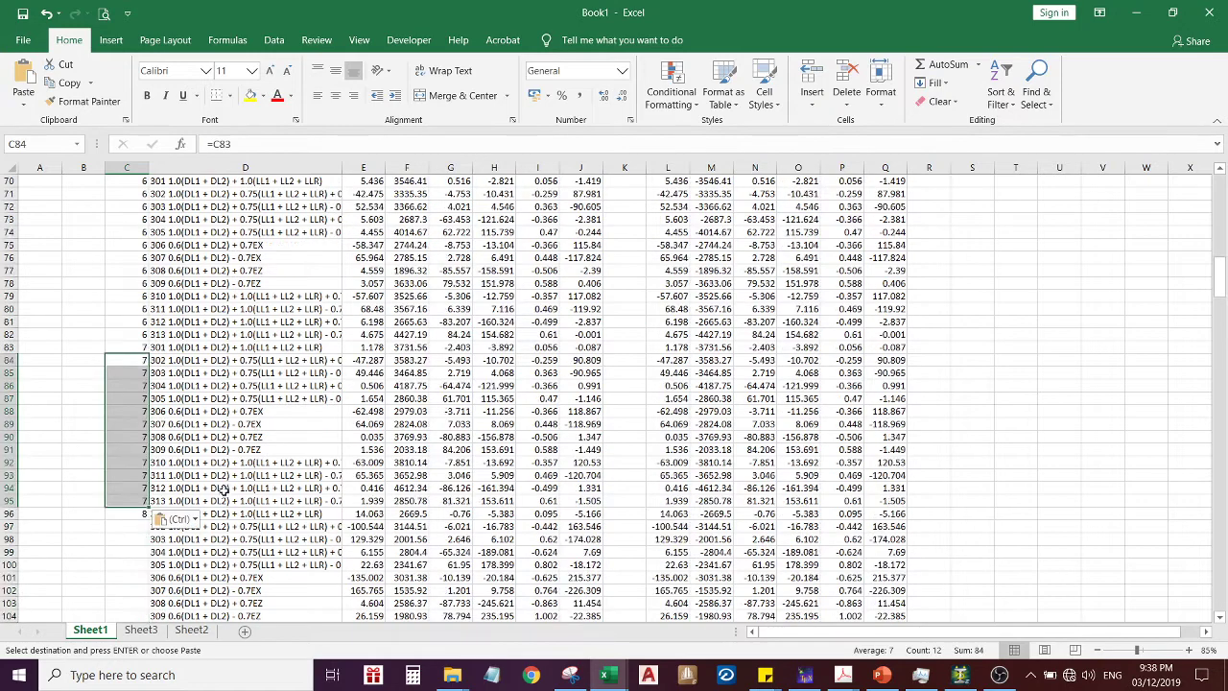
pyautogui.click(130, 527)
pyautogui.hotkey('ctrl', 'v')
pyautogui.scroll(-5, 125, 506)
pyautogui.click(125, 503)
pyautogui.hotkey('ctrl', 'v')
pyautogui.scroll(-4, 125, 506)
pyautogui.click(139, 513)
pyautogui.hotkey('ctrl', 'v')
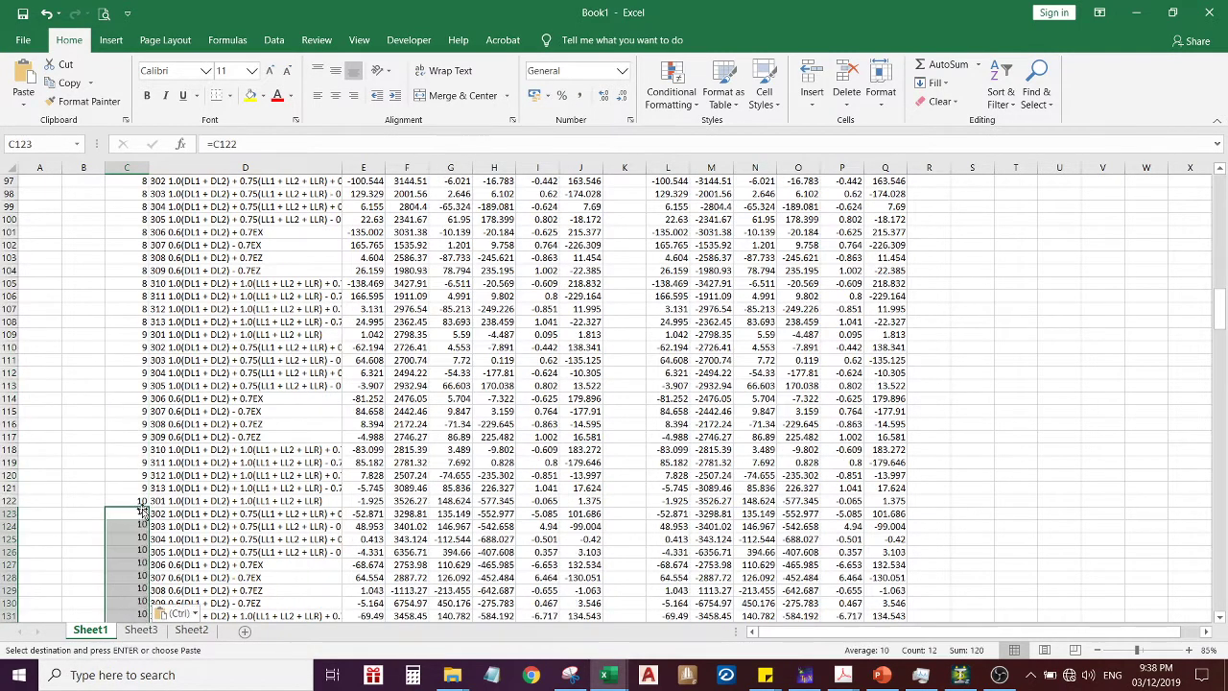
# Paste the copied node formula block starting at C136, C149, C162 and C175 for nodes 11, 12, 13 and 14
pyautogui.scroll(-4, 139, 513)
pyautogui.click(144, 515)
pyautogui.hotkey('ctrl', 'v')
pyautogui.scroll(-5, 153, 523)
pyautogui.click(137, 502)
pyautogui.hotkey('ctrl', 'v')
pyautogui.scroll(-4, 137, 502)
pyautogui.click(134, 514)
pyautogui.hotkey('ctrl', 'v')
pyautogui.scroll(-5, 134, 514)
pyautogui.click(134, 489)
pyautogui.hotkey('ctrl', 'v')
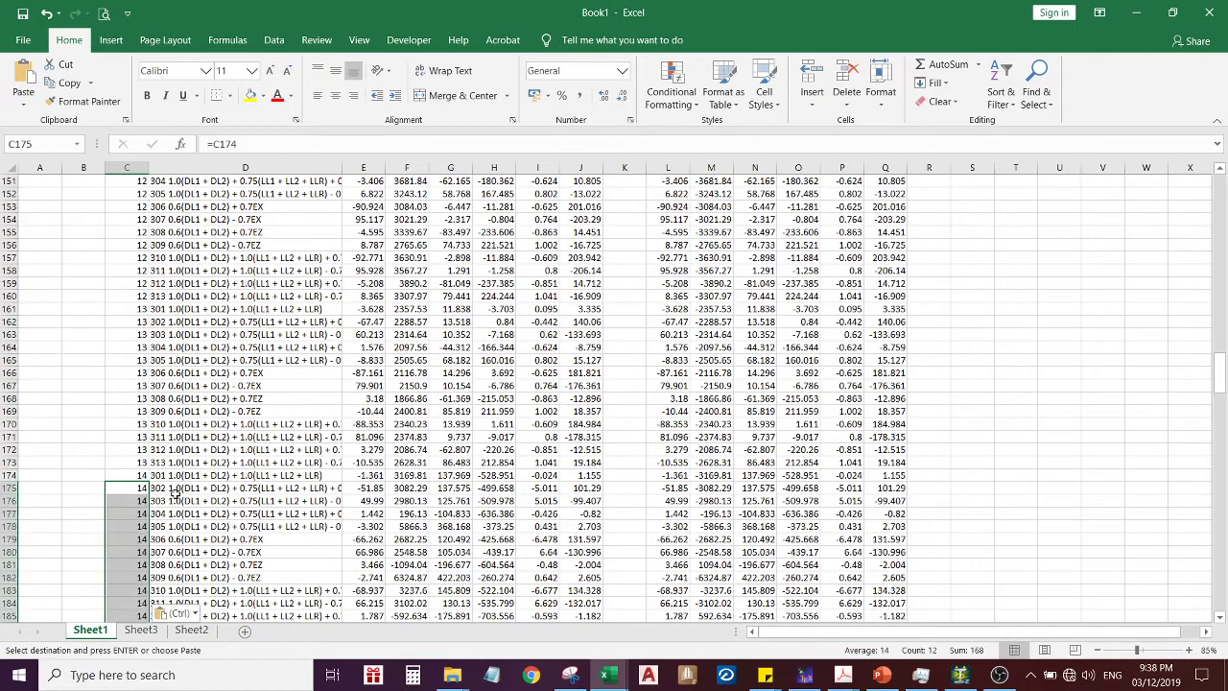
# Paste the copied node formula block starting at C188, C201, C214 and C227 for nodes 15, 16, 17 and 18
pyautogui.scroll(-4, 175, 493)
pyautogui.click(136, 494)
pyautogui.hotkey('ctrl', 'v')
pyautogui.scroll(-5, 135, 495)
pyautogui.click(135, 475)
pyautogui.hotkey('ctrl', 'v')
pyautogui.scroll(-4, 135, 475)
pyautogui.click(122, 490)
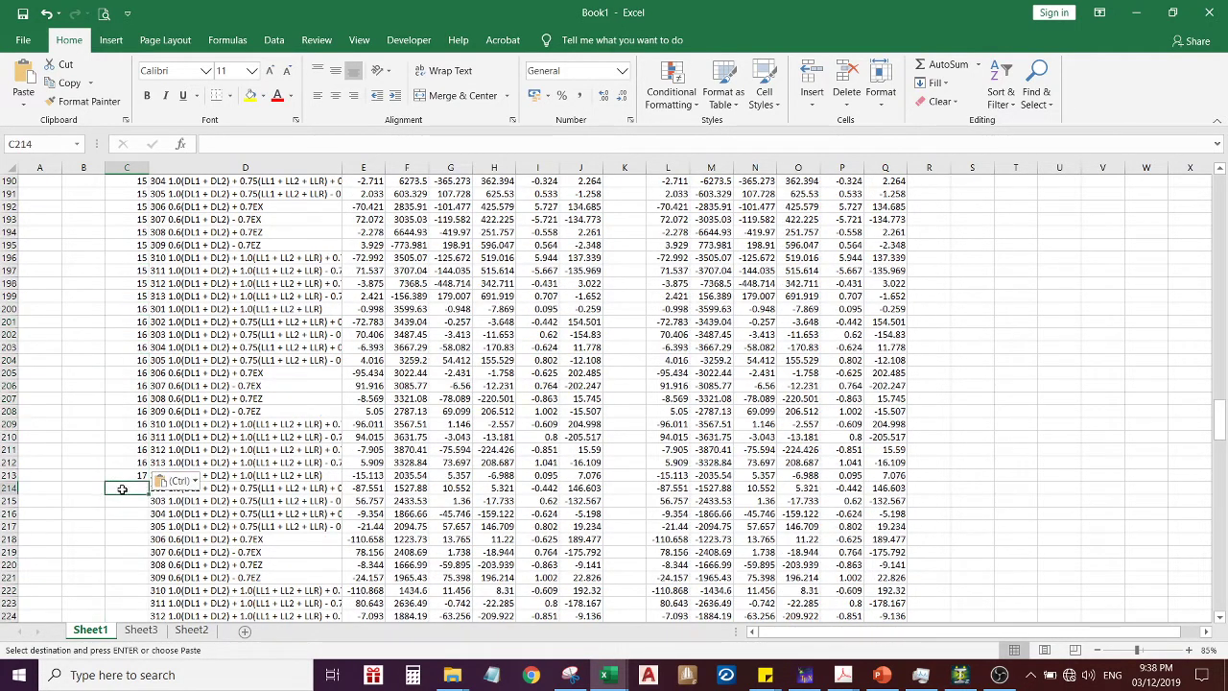
pyautogui.hotkey('ctrl', 'v')
pyautogui.scroll(-5, 125, 475)
pyautogui.click(126, 462)
pyautogui.hotkey('ctrl', 'v')
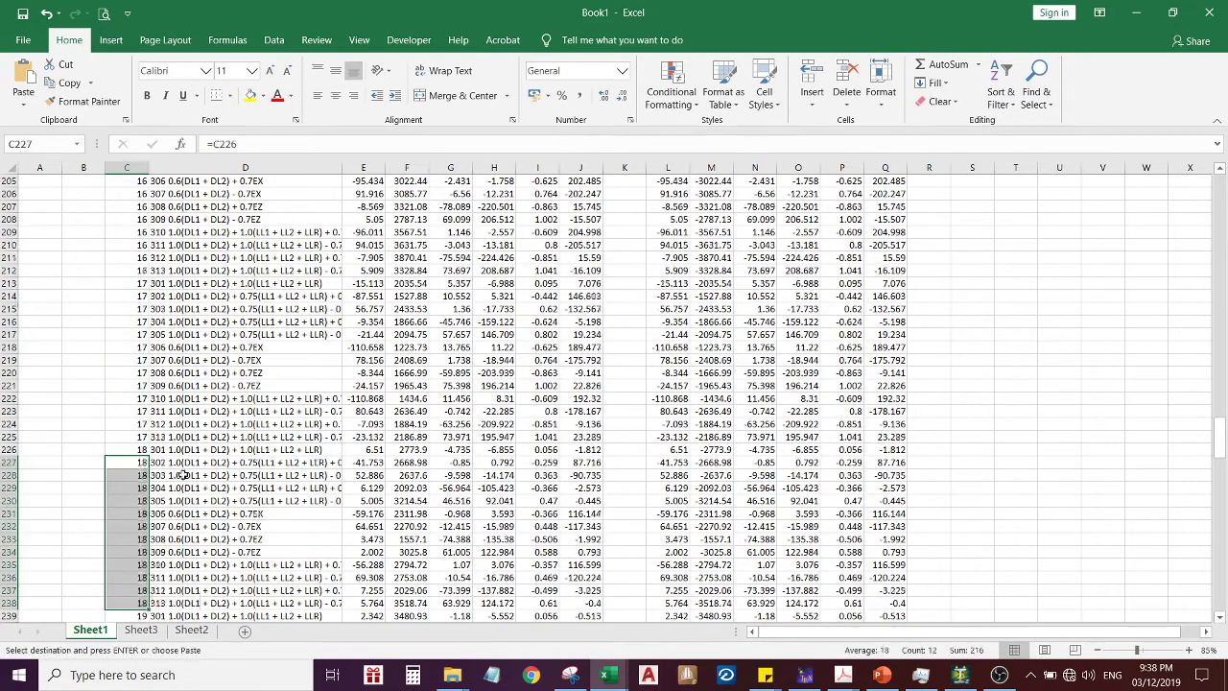
# Paste the copied node formula block starting at C240, C253 and C266 for nodes 19, 20 and 21
pyautogui.scroll(-5, 120, 460)
pyautogui.click(125, 437)
pyautogui.hotkey('ctrl', 'v')
pyautogui.scroll(-5, 162, 475)
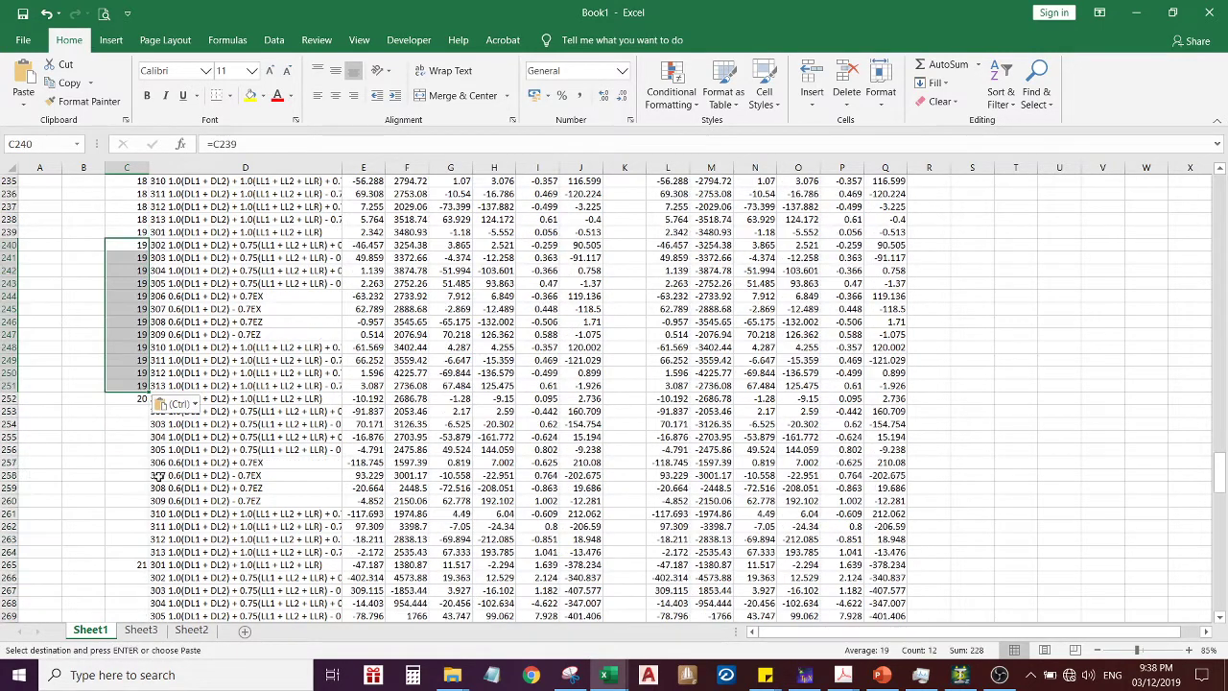
pyautogui.click(122, 411)
pyautogui.hotkey('ctrl', 'v')
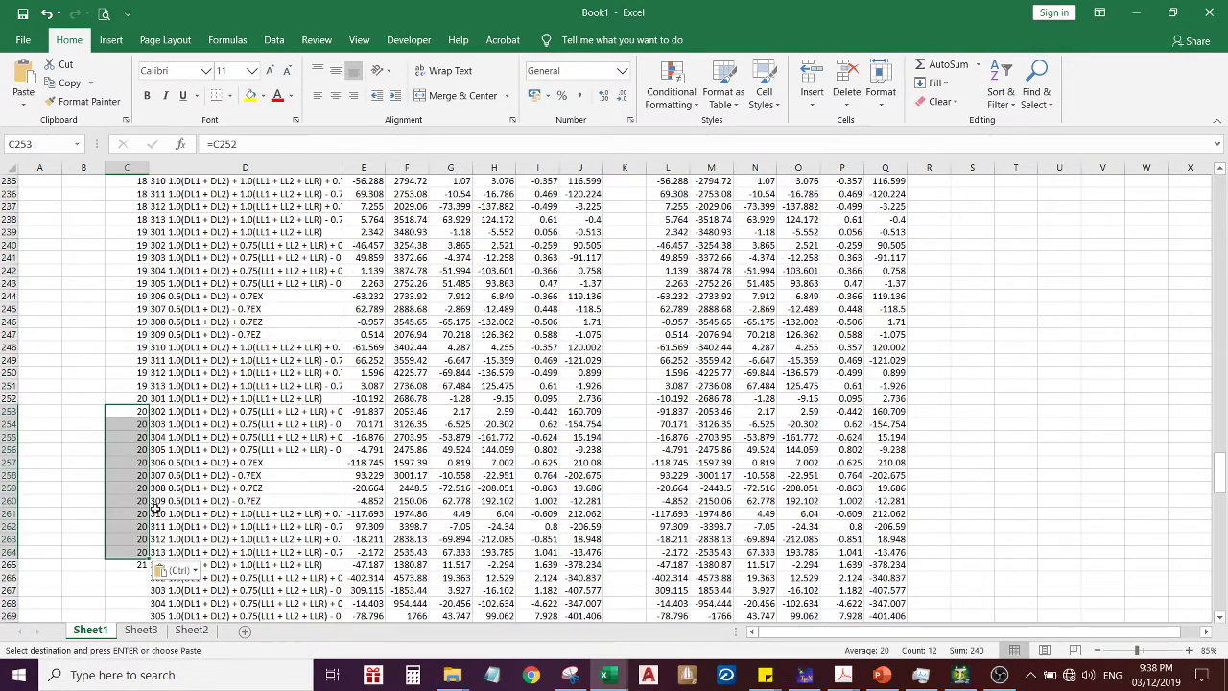
pyautogui.click(131, 576)
pyautogui.hotkey('ctrl', 'v')
# Paste the copied node formula block starting at C279, C292 and C305 for nodes 22, 23 and 24
pyautogui.scroll(-5, 124, 480)
pyautogui.click(123, 513)
pyautogui.hotkey('ctrl', 'v')
pyautogui.scroll(-4, 125, 518)
pyautogui.click(129, 527)
pyautogui.hotkey('ctrl', 'v')
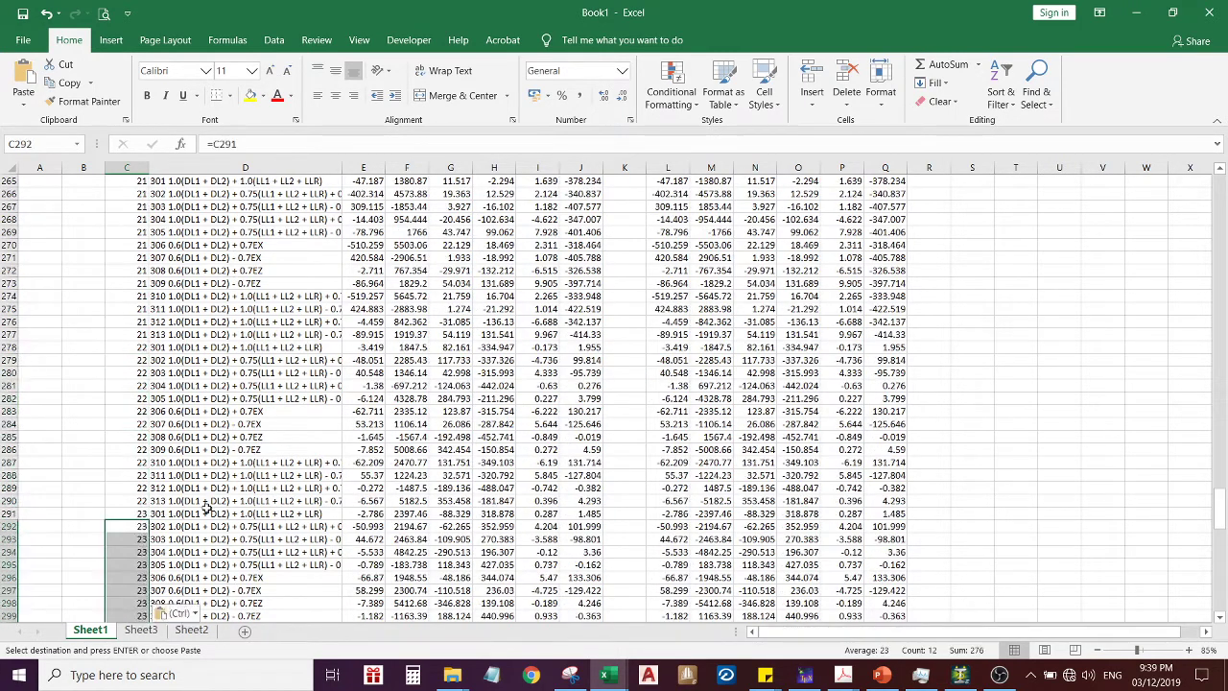
pyautogui.scroll(-5, 206, 508)
pyautogui.click(130, 503)
pyautogui.hotkey('ctrl', 'v')
# Paste the copied node formula block starting at C318, C331, C344 and C357 for nodes 9046, 9048, 9050 and 9052
pyautogui.scroll(-5, 144, 503)
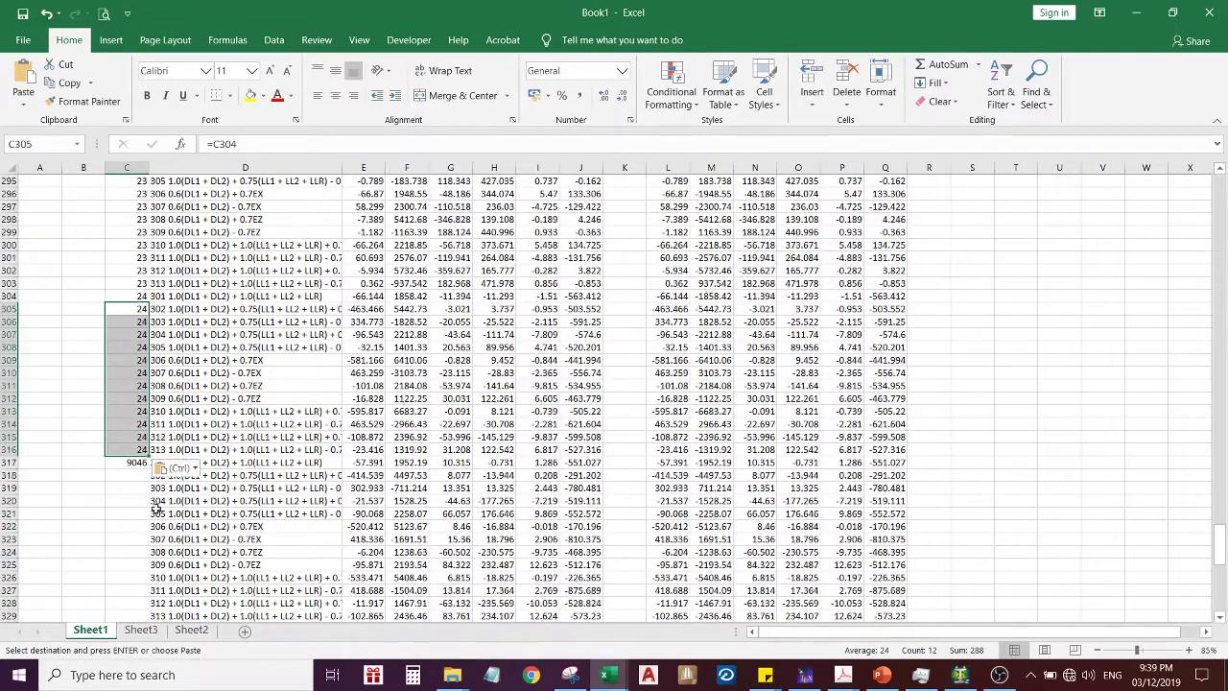
pyautogui.click(125, 478)
pyautogui.hotkey('ctrl', 'v')
pyautogui.scroll(-5, 126, 478)
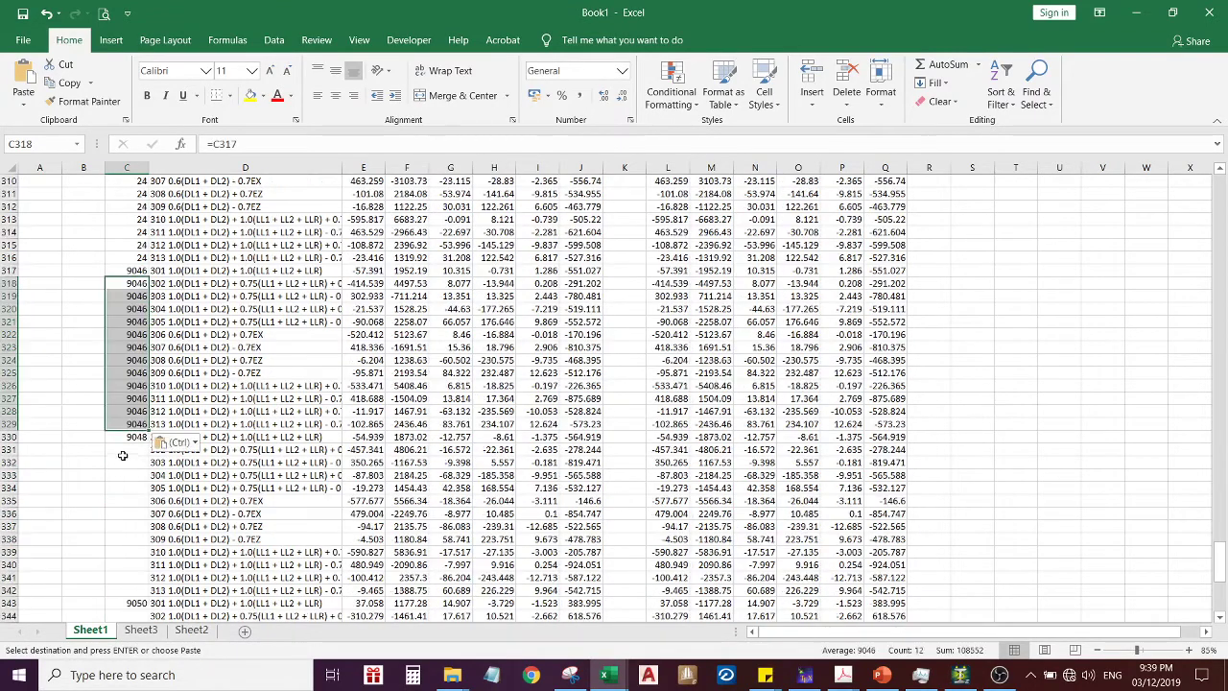
pyautogui.click(121, 455)
pyautogui.hotkey('ctrl', 'v')
pyautogui.scroll(-5, 163, 463)
pyautogui.click(125, 424)
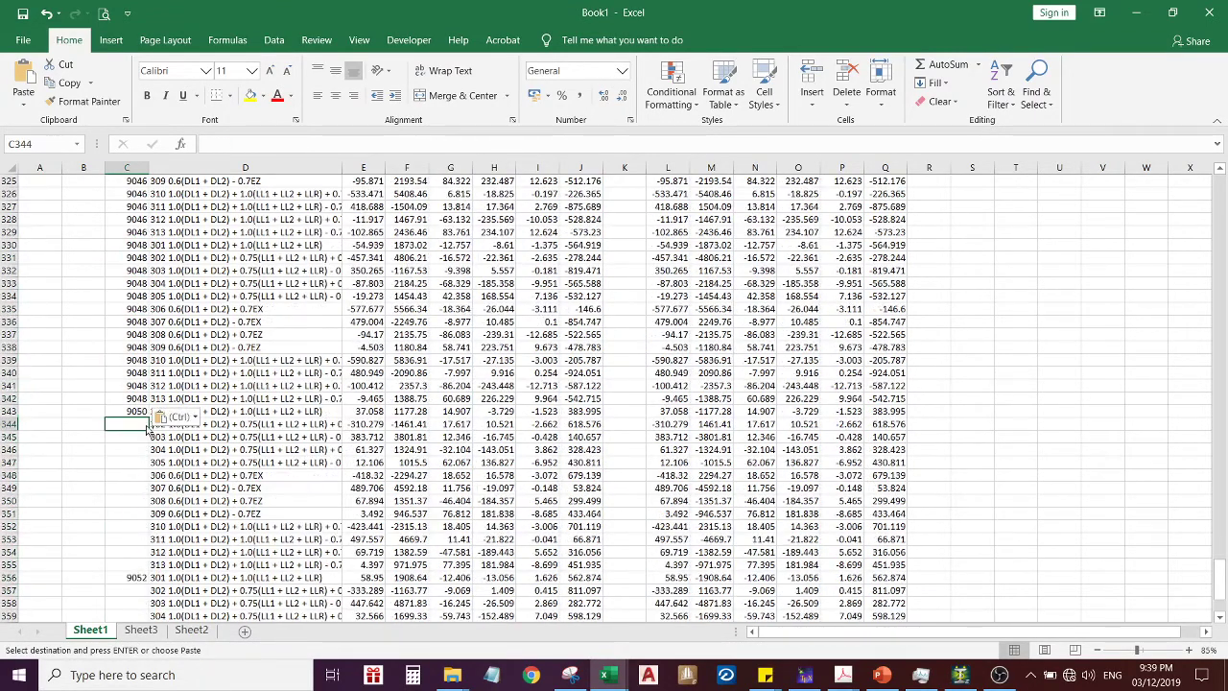
pyautogui.hotkey('ctrl', 'v')
pyautogui.scroll(-2, 163, 491)
pyautogui.click(135, 518)
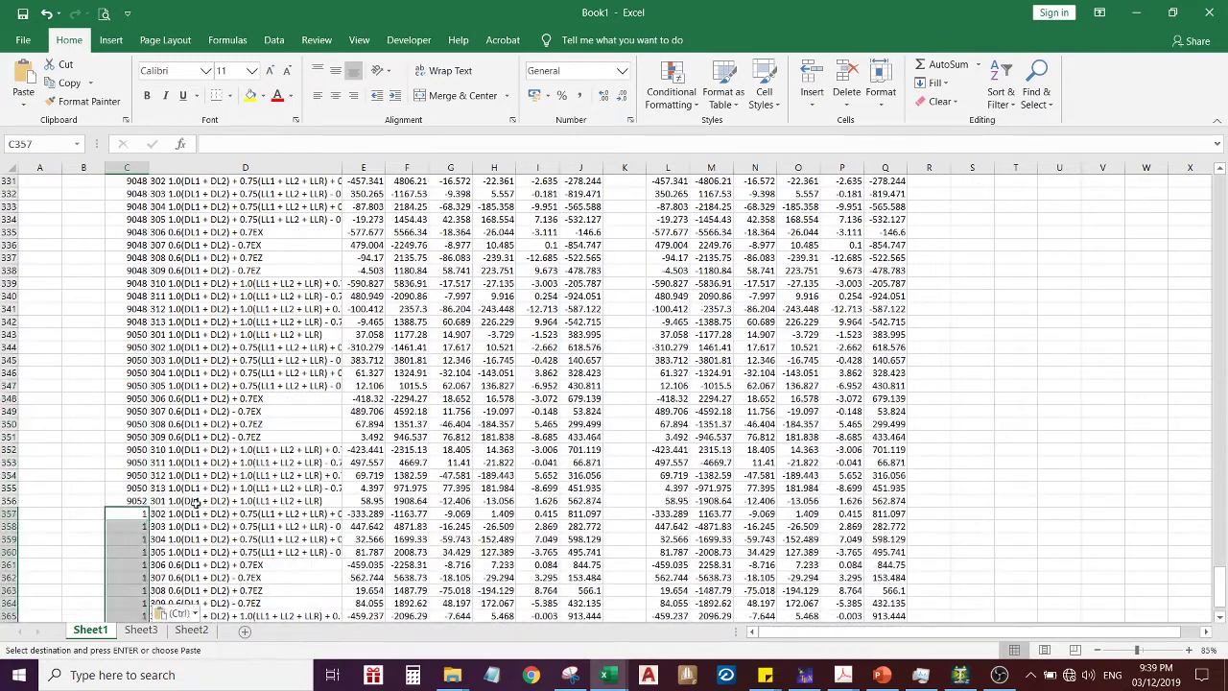
pyautogui.hotkey('ctrl', 'v')
pyautogui.scroll(-4, 173, 509)
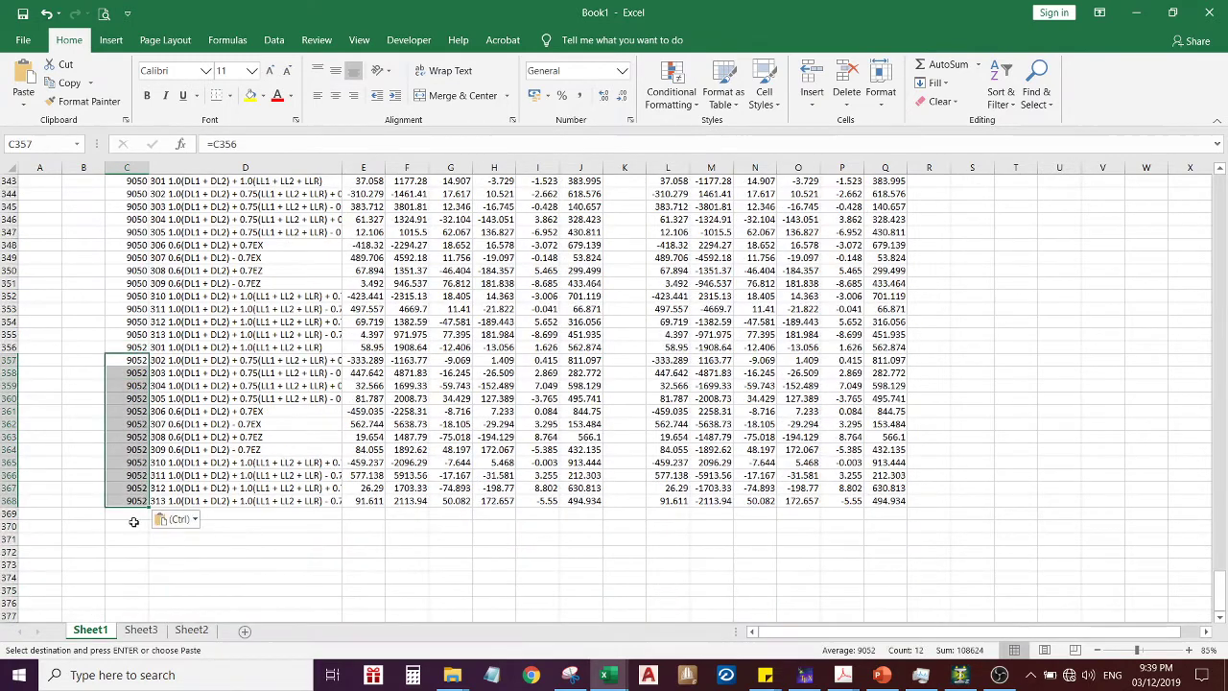
# Check the end of the node column on Sheet2 and return to Sheet1
pyautogui.click(191, 629)
pyautogui.moveTo(1224, 209); pyautogui.dragTo(1225, 545)
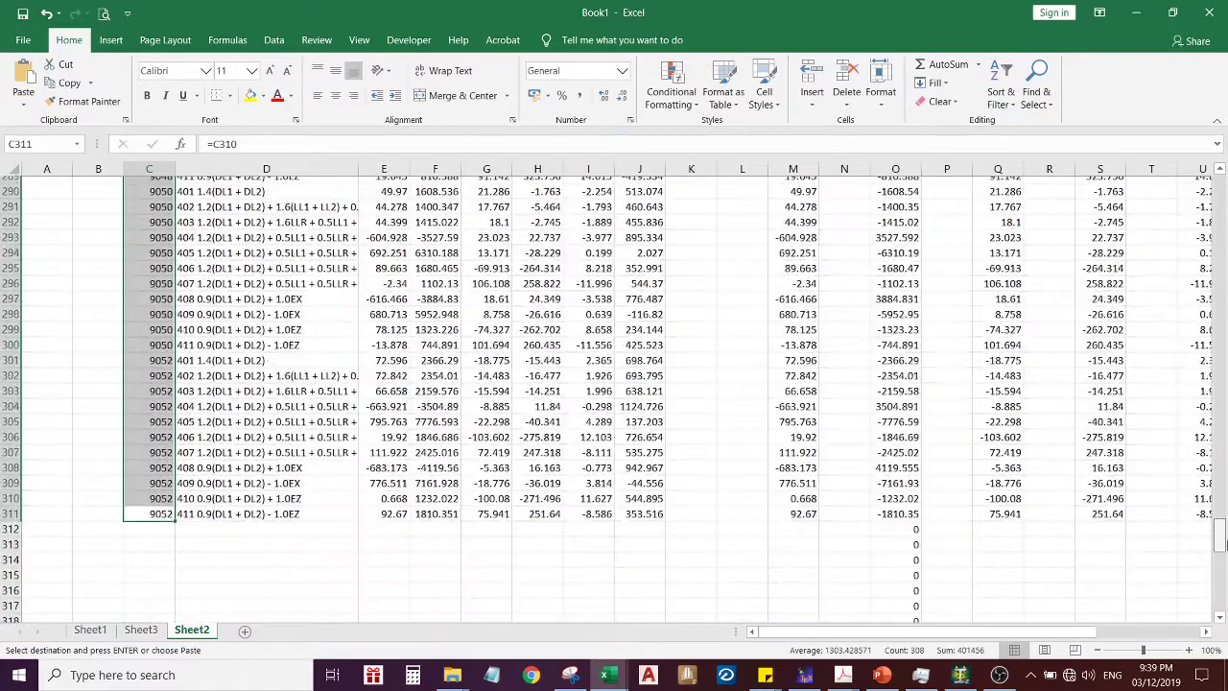
pyautogui.click(90, 630)
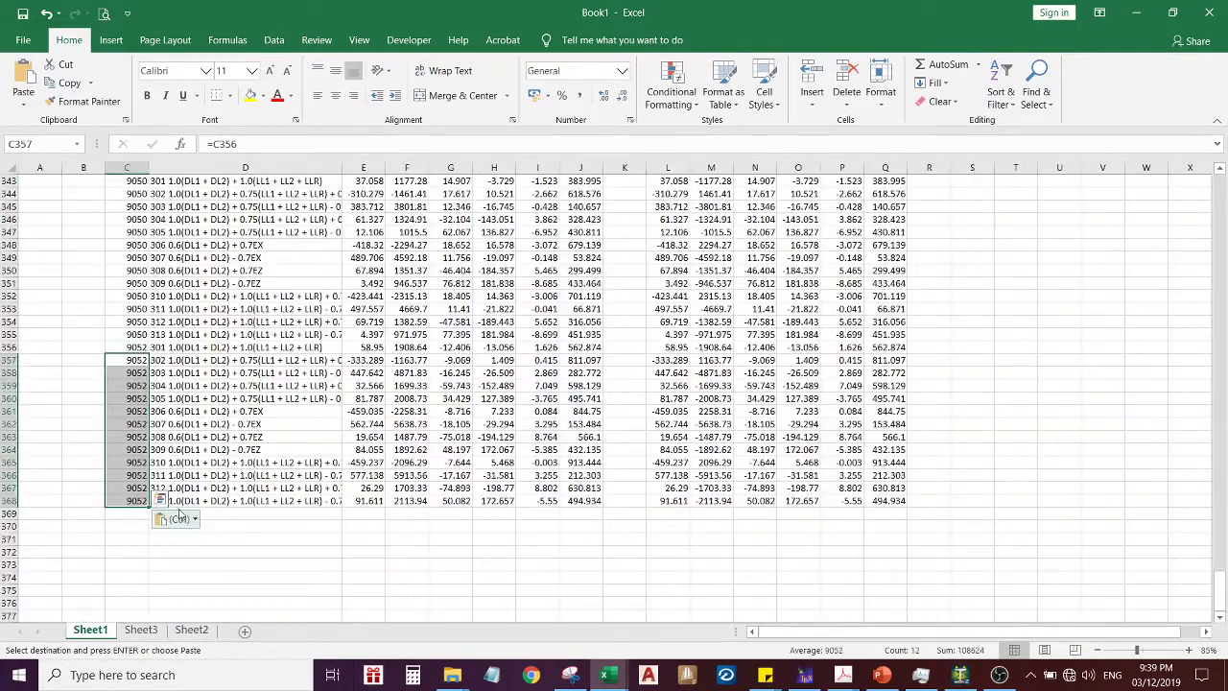
# Paste the copied node formula block at C357 and check Sheet1's node column back up to its first rows
pyautogui.hotkey('ctrl', 'v')
pyautogui.scroll(2, 179, 476)
pyautogui.scroll(7, 180, 476)
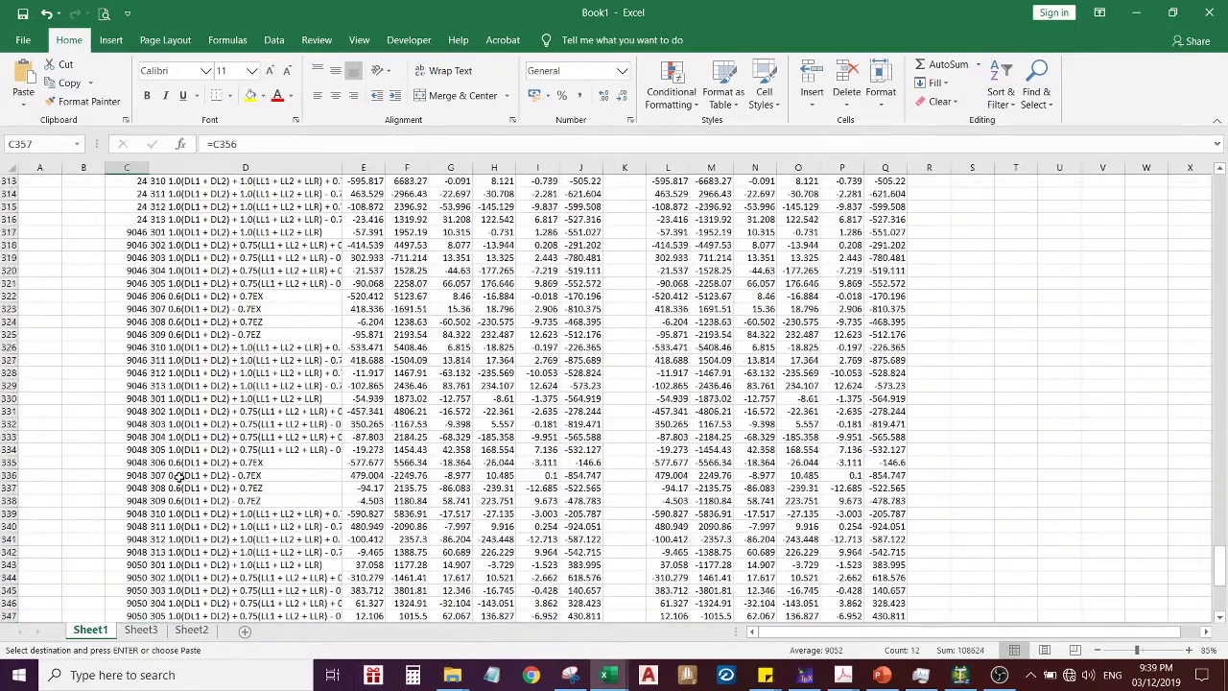
pyautogui.scroll(5, 180, 477)
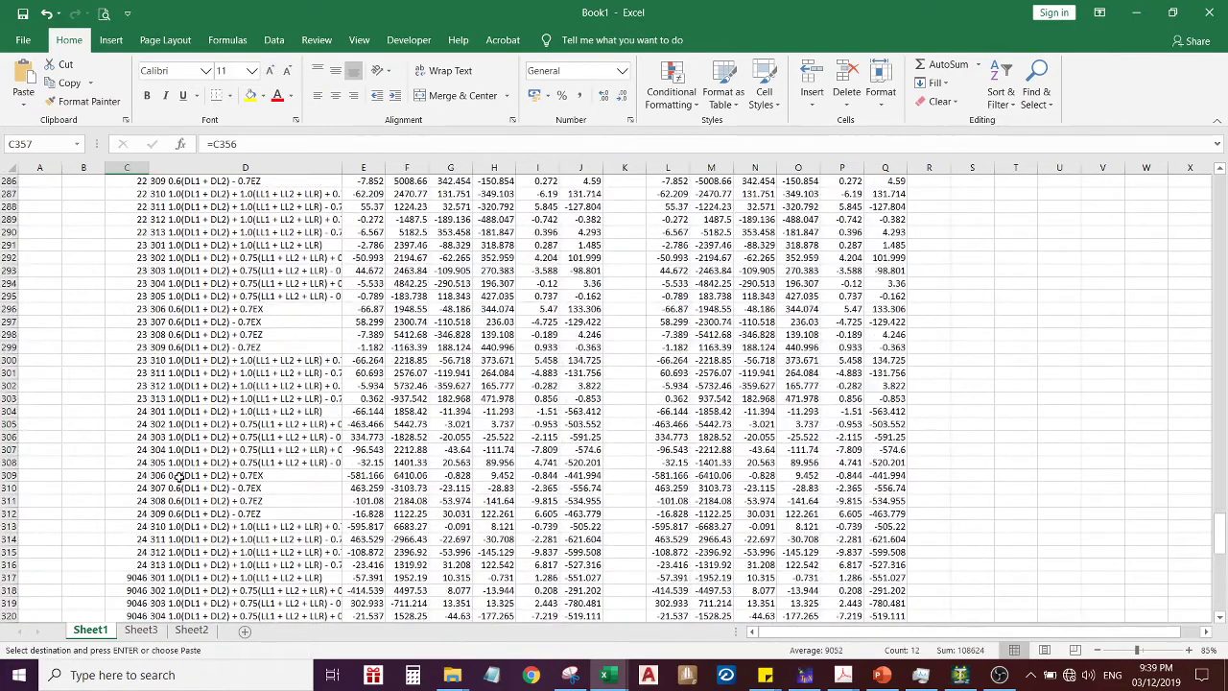
pyautogui.scroll(20, 179, 476)
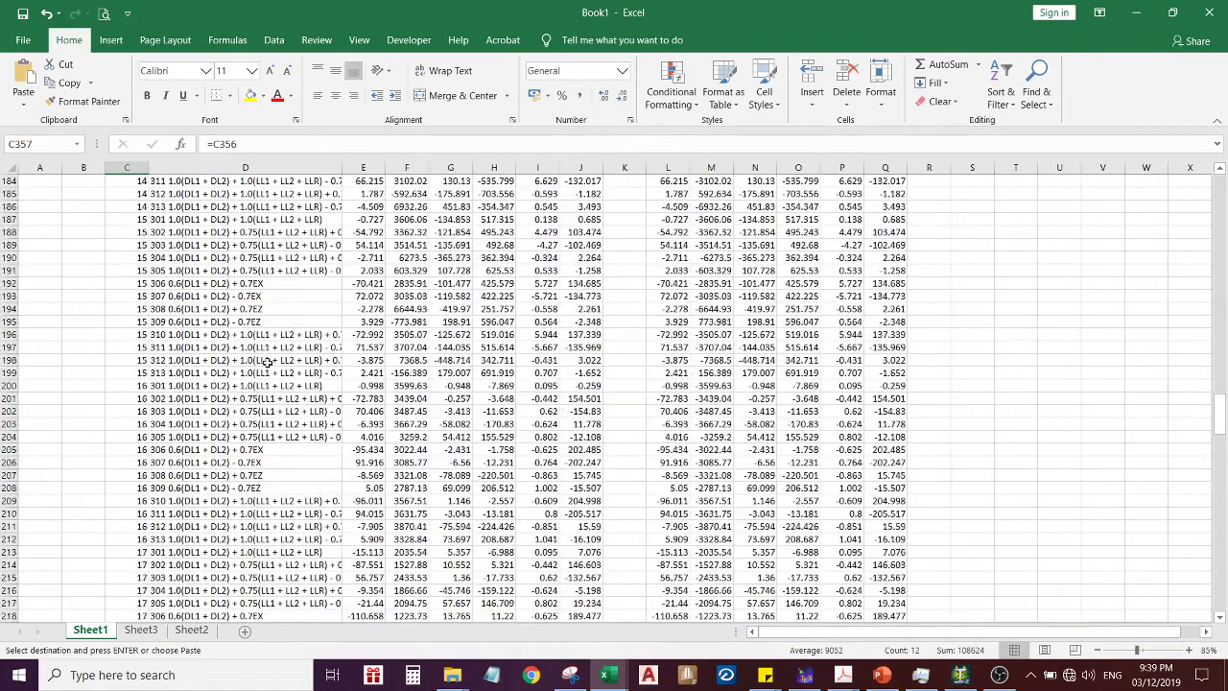
pyautogui.scroll(20, 269, 360)
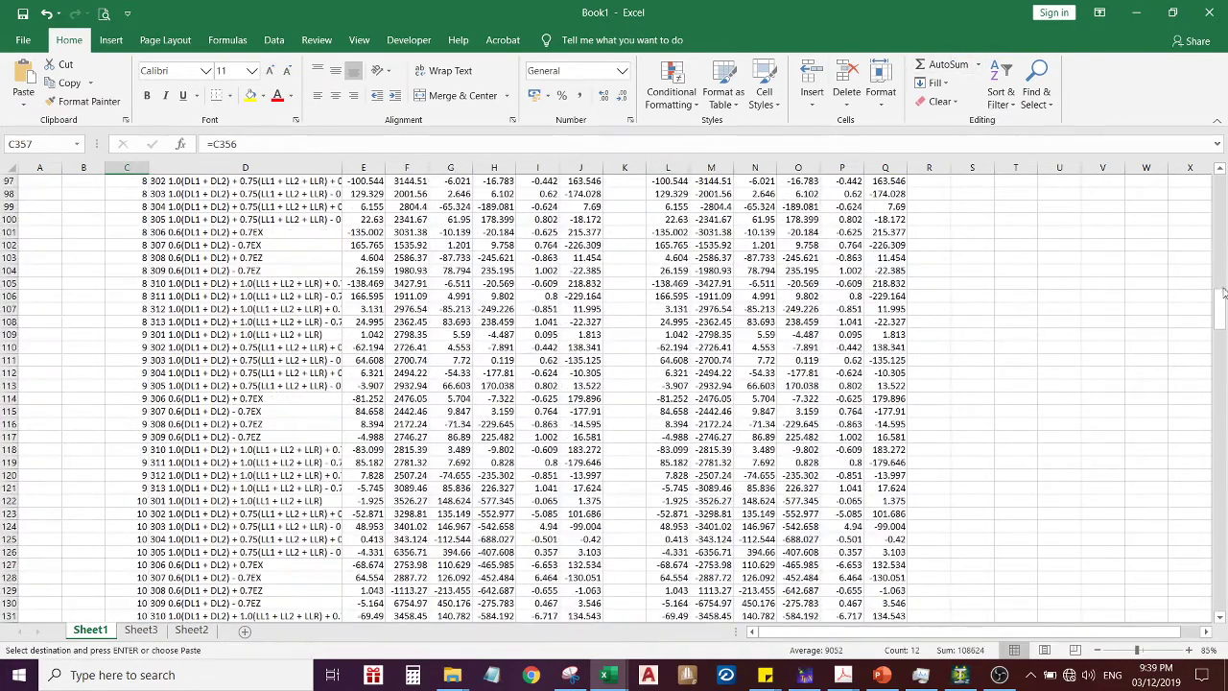
pyautogui.moveTo(1220, 321); pyautogui.dragTo(1221, 184)
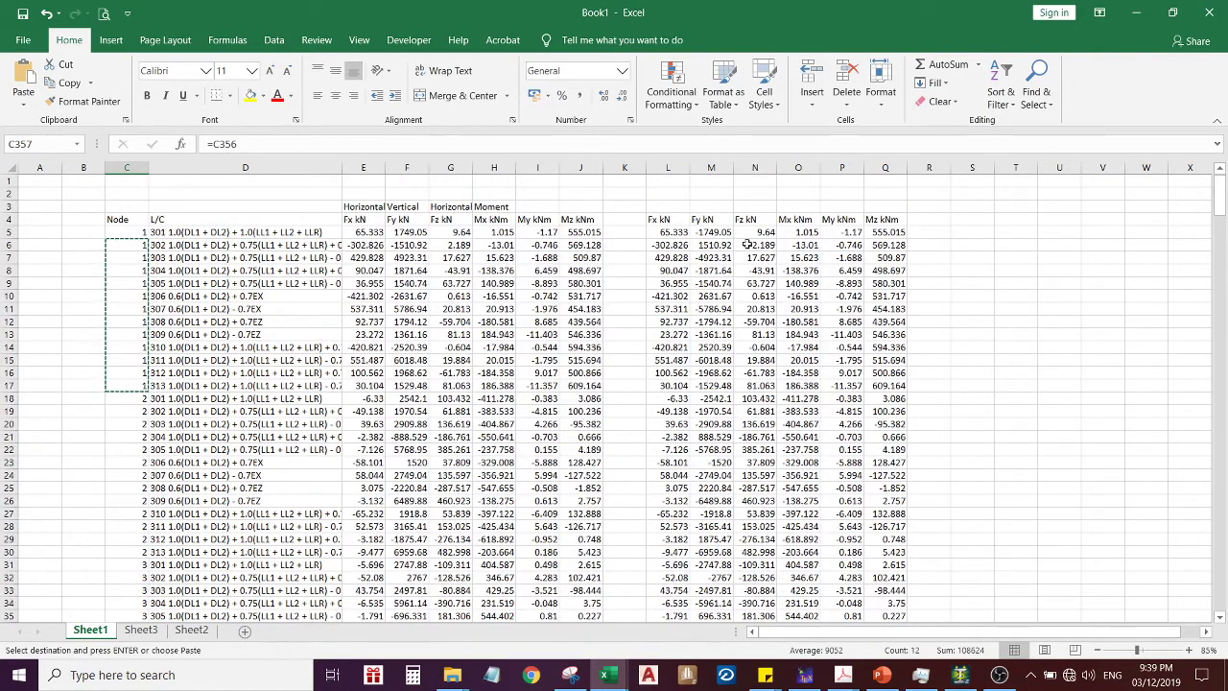
pyautogui.click(639, 232)
pyautogui.click(972, 233)
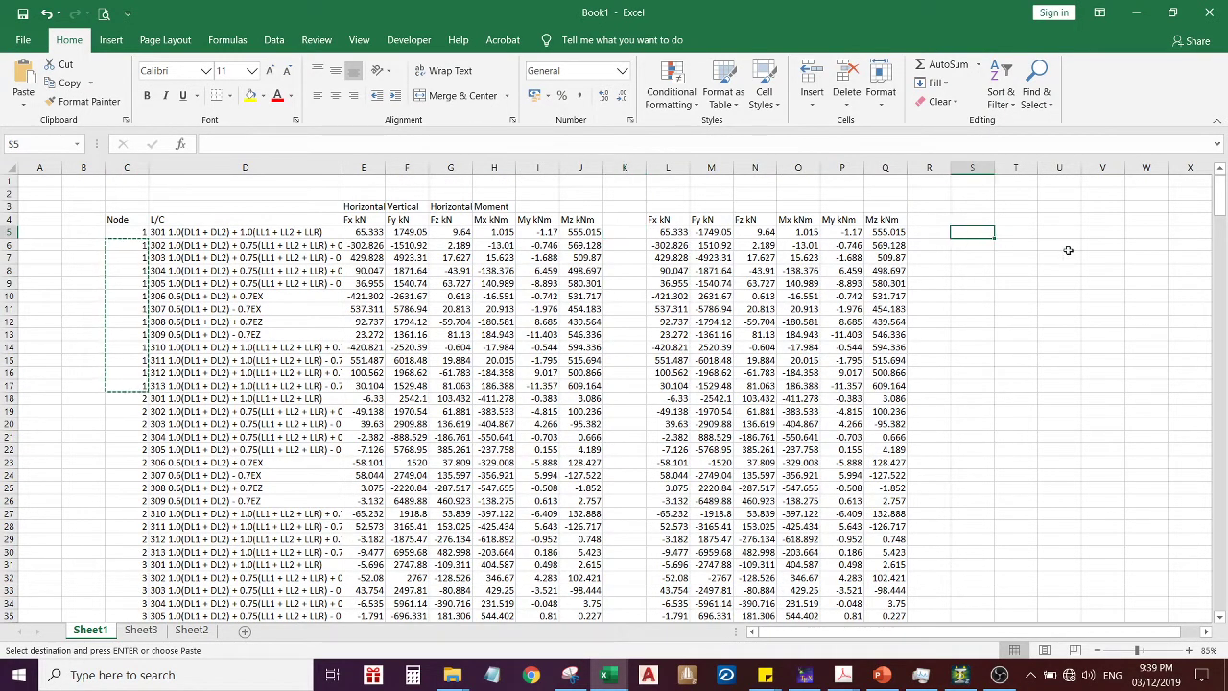
# Delete the blank column N between the rearranged Fx and Fy values on Sheet2
pyautogui.click(190, 632)
pyautogui.click(1221, 537)
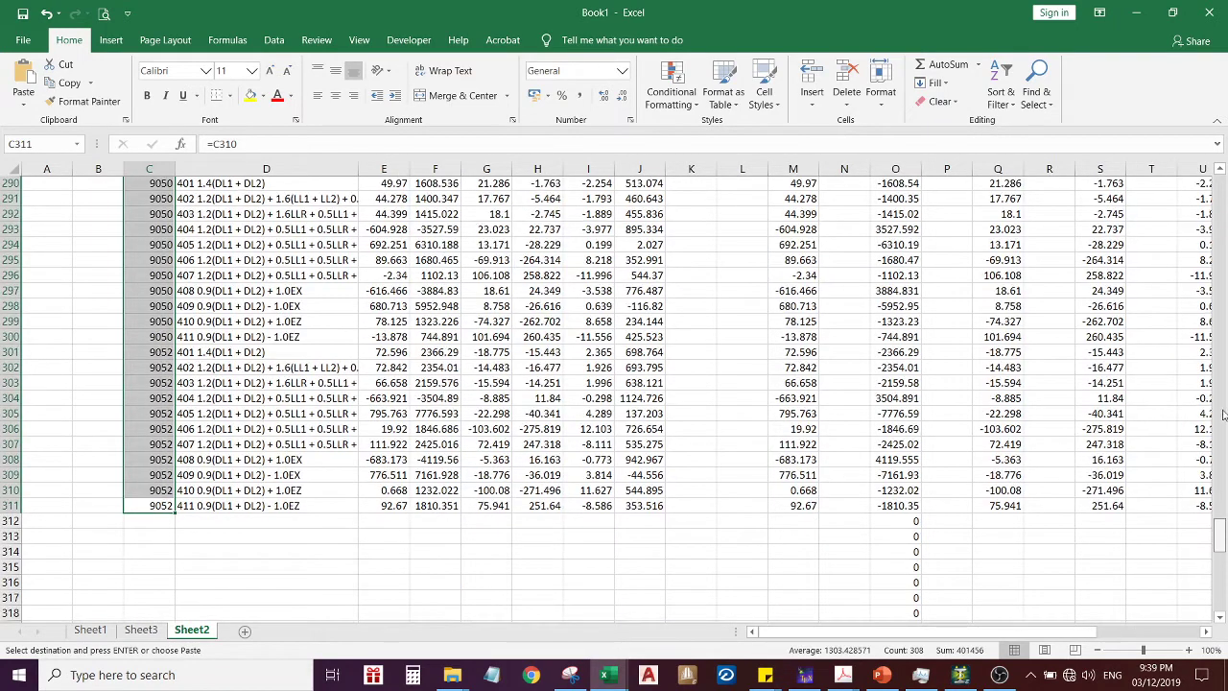
pyautogui.moveTo(1224, 238); pyautogui.dragTo(1223, 188)
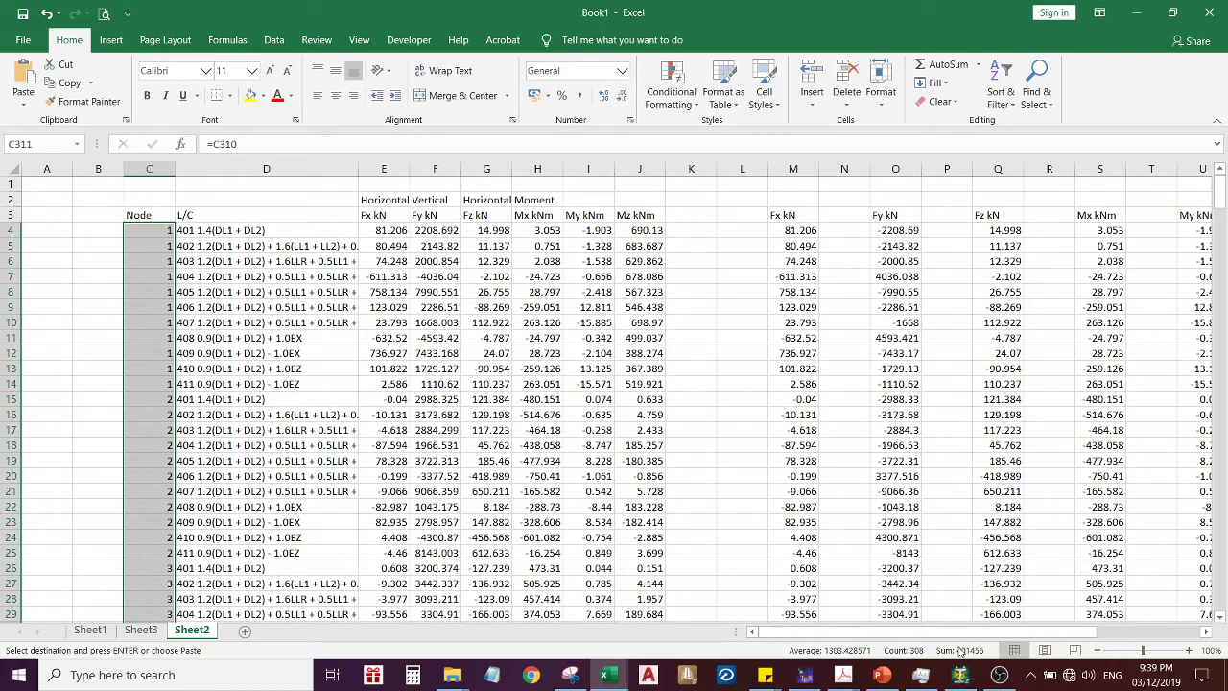
pyautogui.moveTo(1007, 633); pyautogui.dragTo(1070, 631)
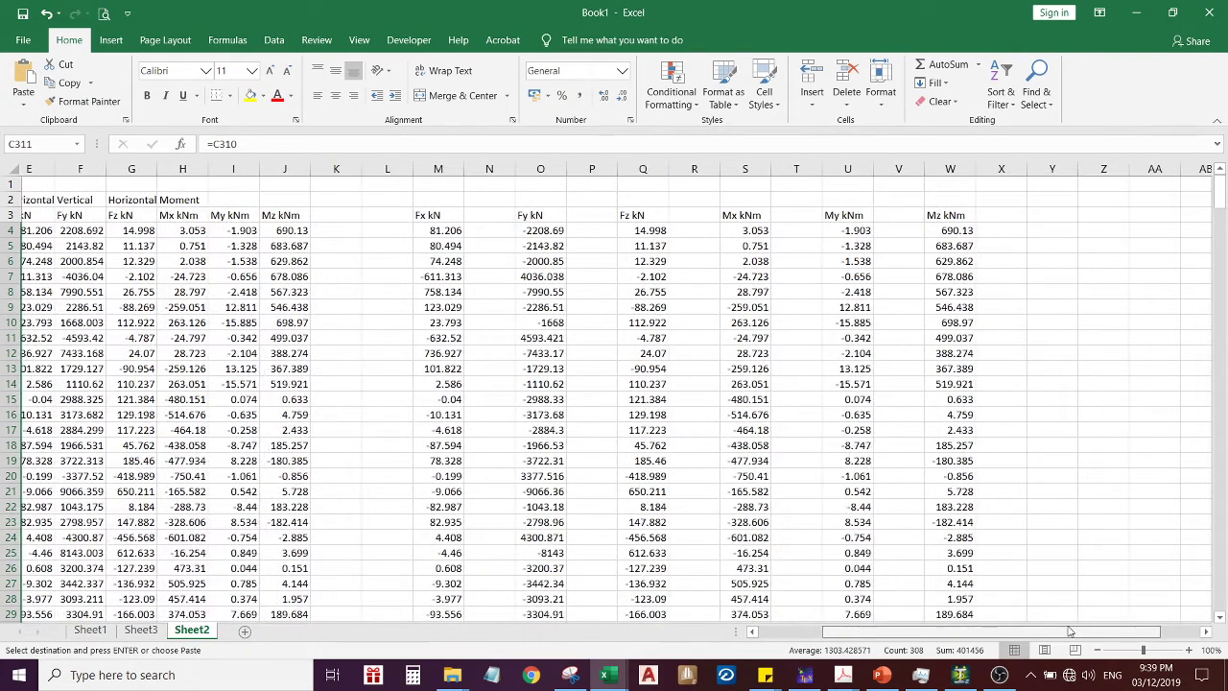
pyautogui.rightClick(507, 170)
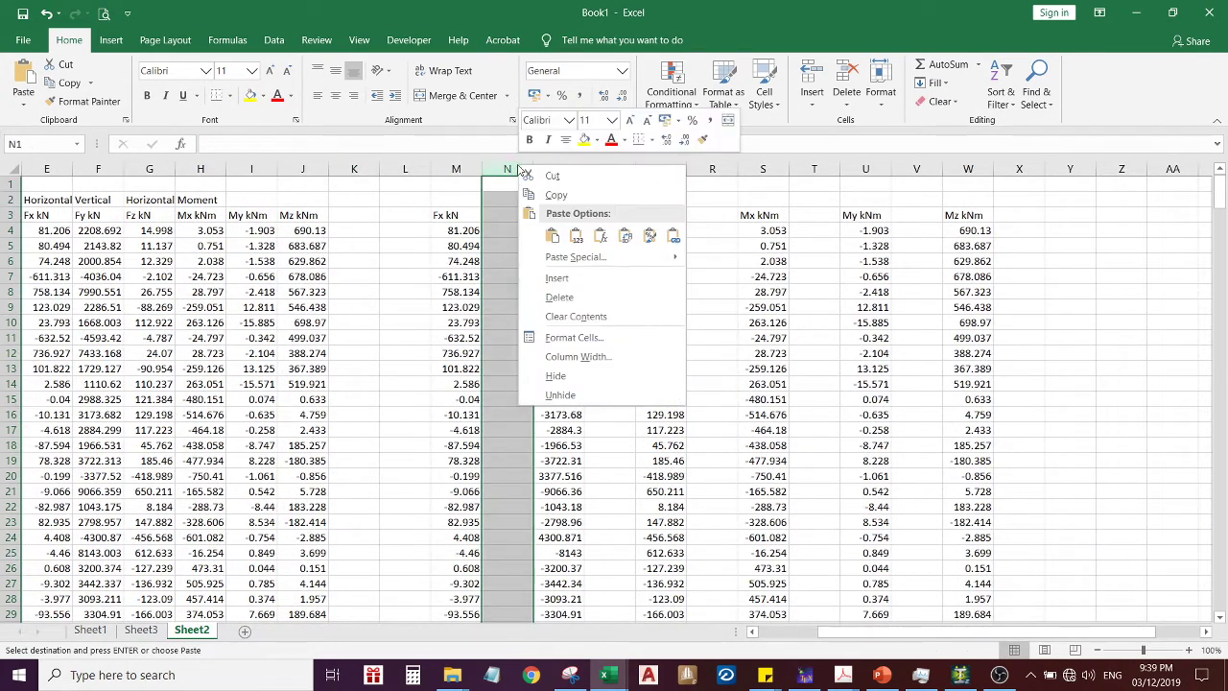
pyautogui.click(564, 296)
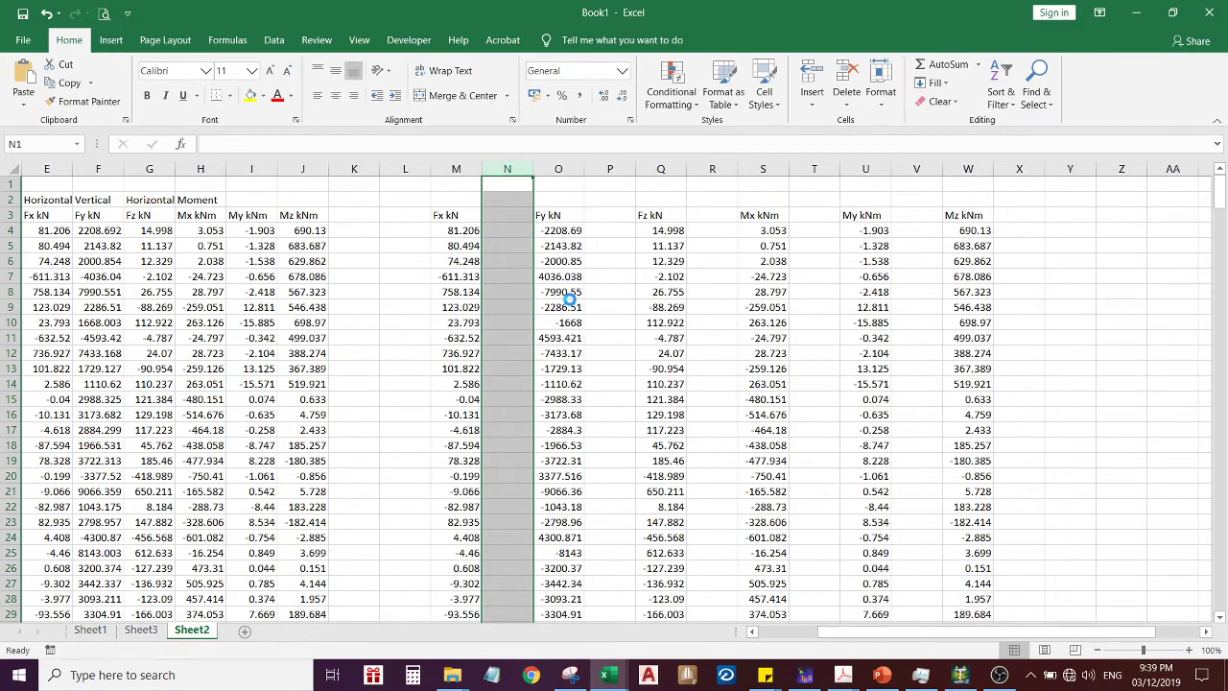
# Delete the remaining blank columns between the Fy, Fz, Mx, My and Mz values so the components sit in adjacent columns
pyautogui.click(574, 169)
pyautogui.hotkey('ctrl', '-')
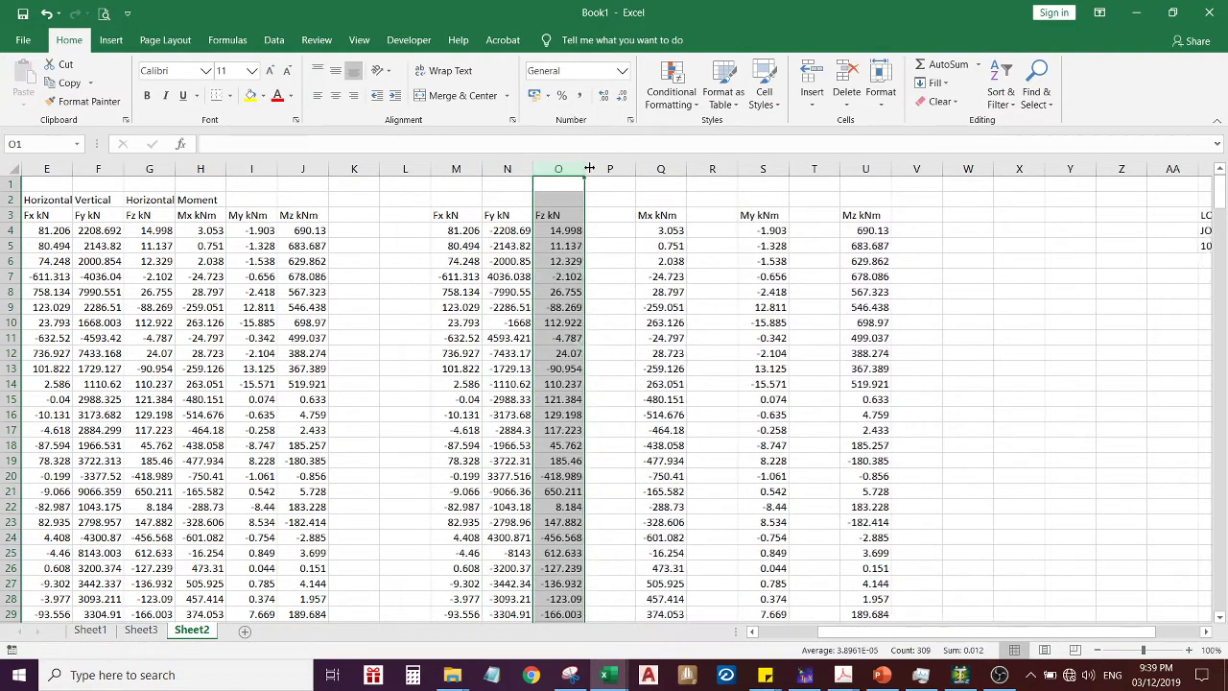
pyautogui.click(611, 169)
pyautogui.hotkey('ctrl', '-')
pyautogui.click(662, 170)
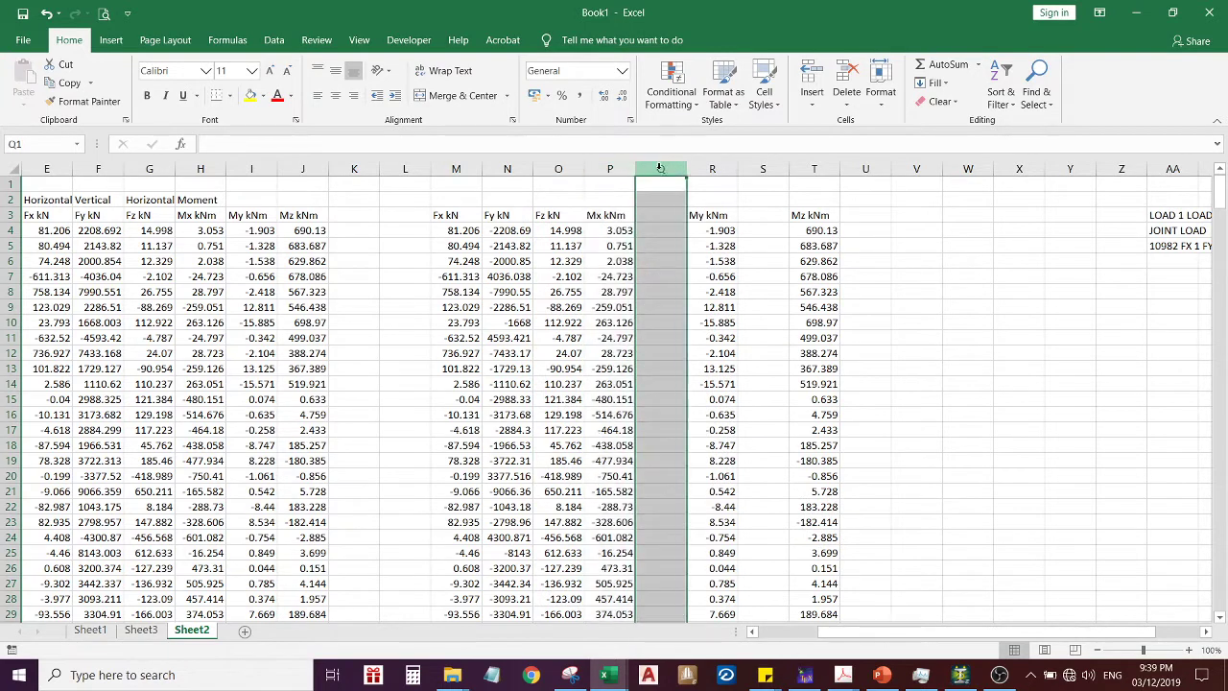
pyautogui.hotkey('ctrl', '-')
pyautogui.click(712, 169)
pyautogui.hotkey('ctrl', '-')
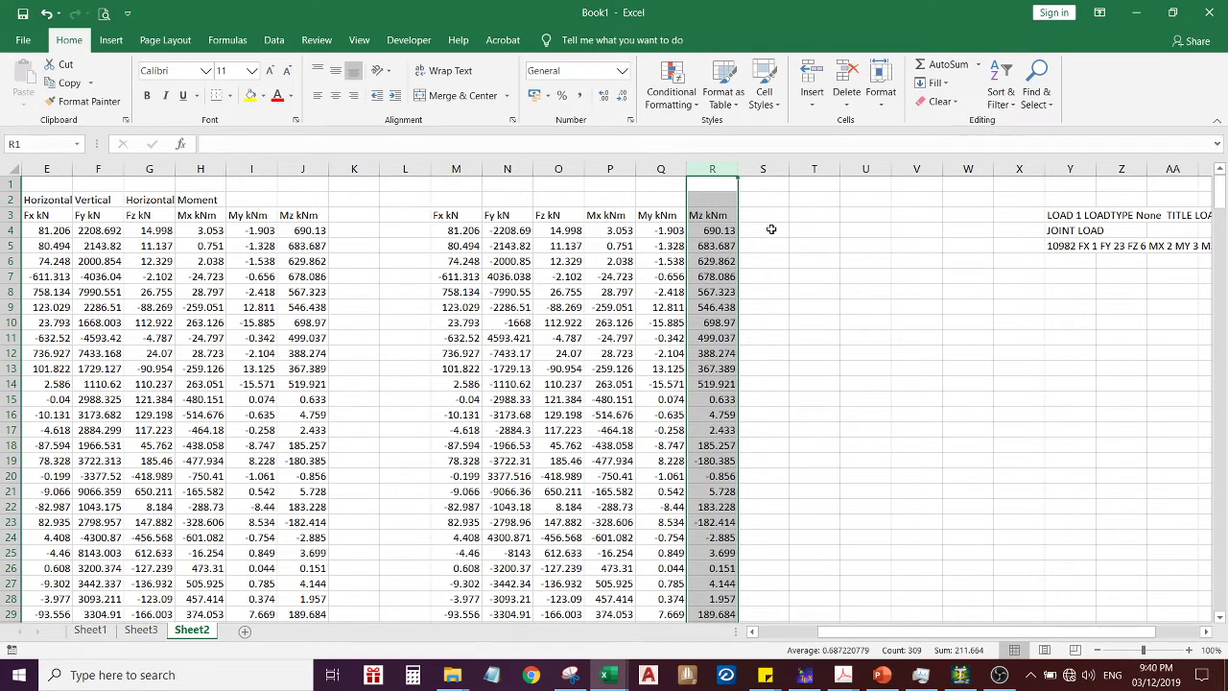
# Begin a formula in T4 joining the node number, the FX label and the Fx value: =C4&" "&"FX"&" "&M4
pyautogui.click(808, 231)
pyautogui.write('=')
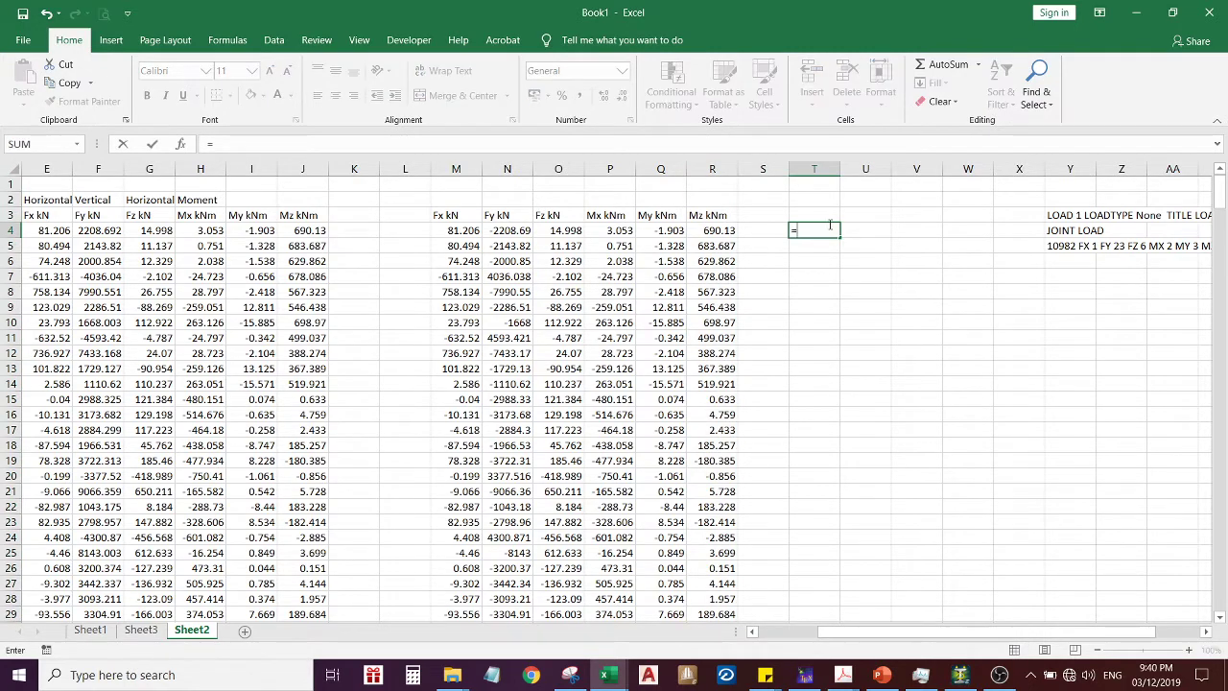
pyautogui.moveTo(820, 634); pyautogui.dragTo(771, 633)
pyautogui.click(106, 233)
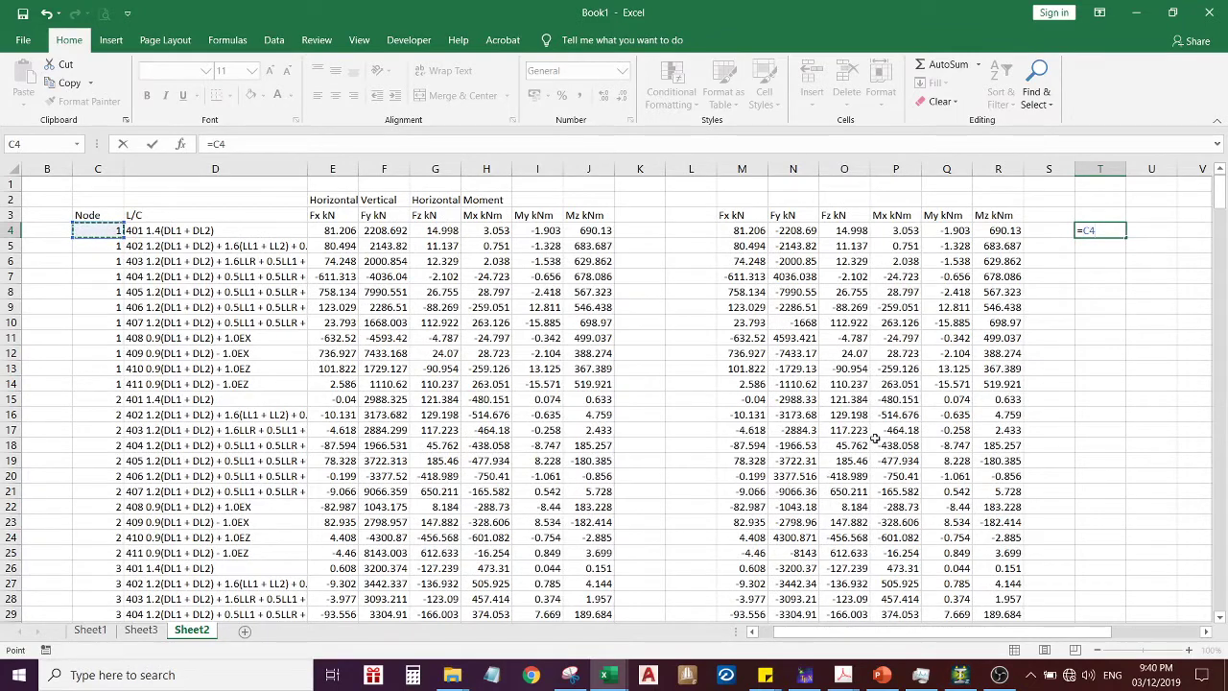
pyautogui.moveTo(905, 634); pyautogui.dragTo(993, 633)
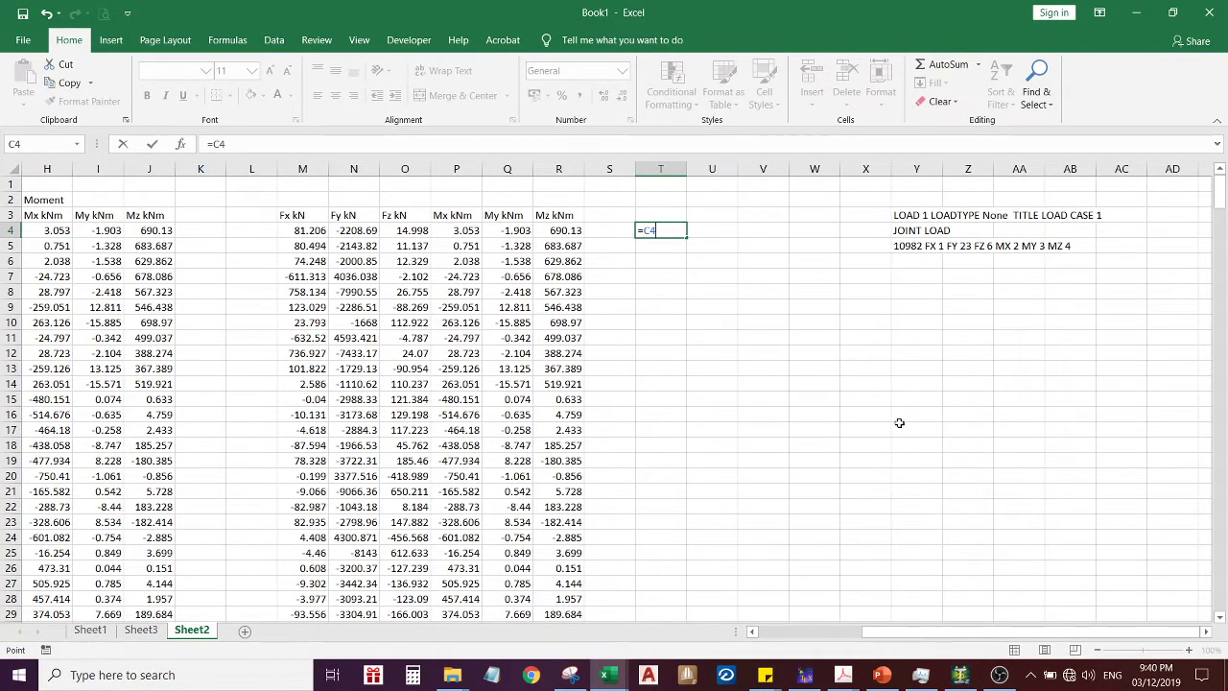
pyautogui.write('" "&"FX"&')
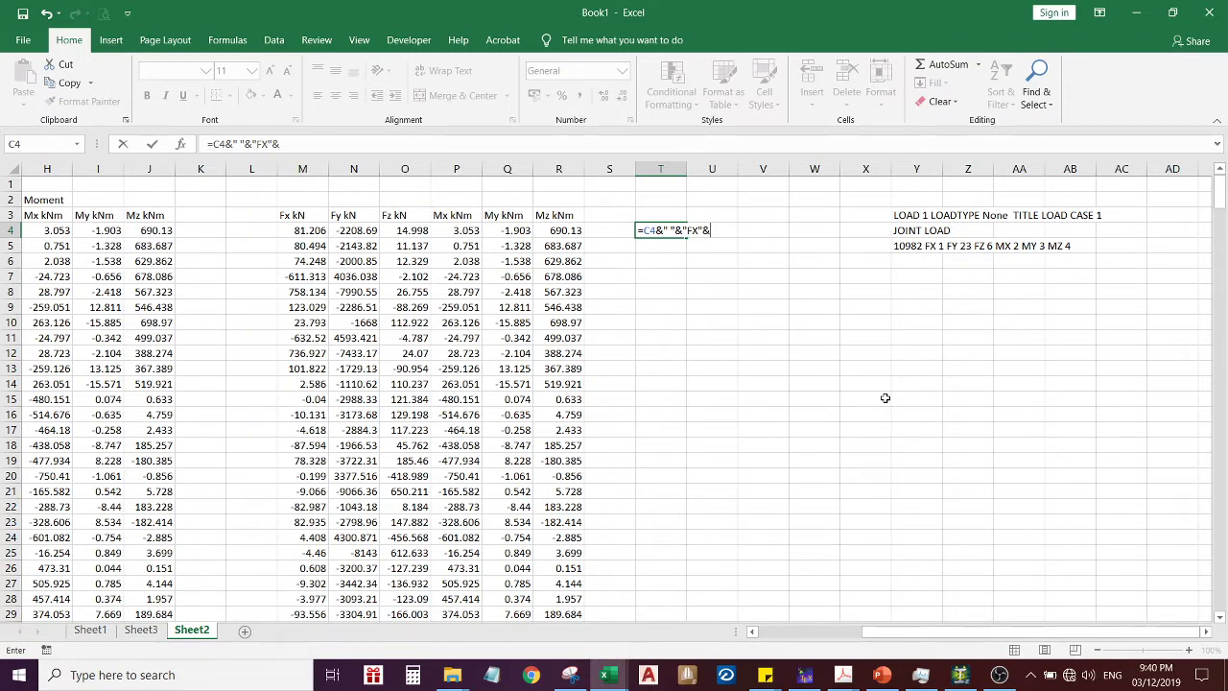
pyautogui.write('"')
pyautogui.click(300, 232)
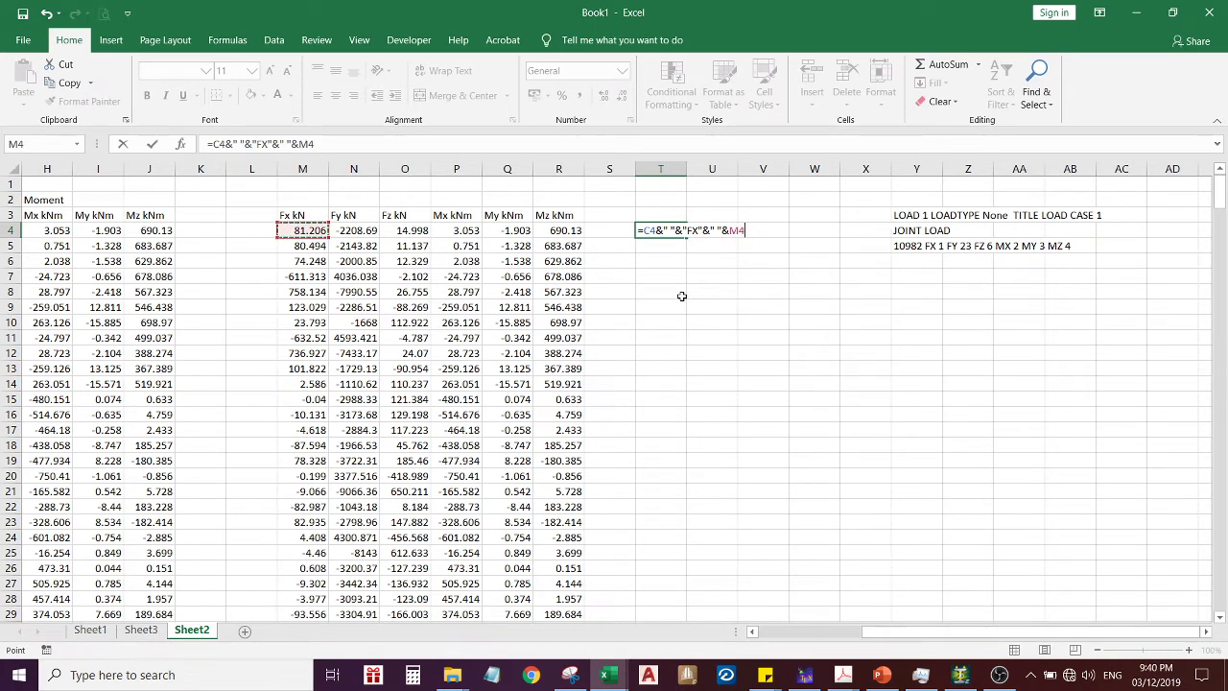
# Extend the T4 formula with a space separator and the Fy value, adding &" "&N4
pyautogui.write('&')
pyautogui.moveTo(273, 144); pyautogui.dragTo(294, 144)
pyautogui.hotkey('ctrl', 'c')
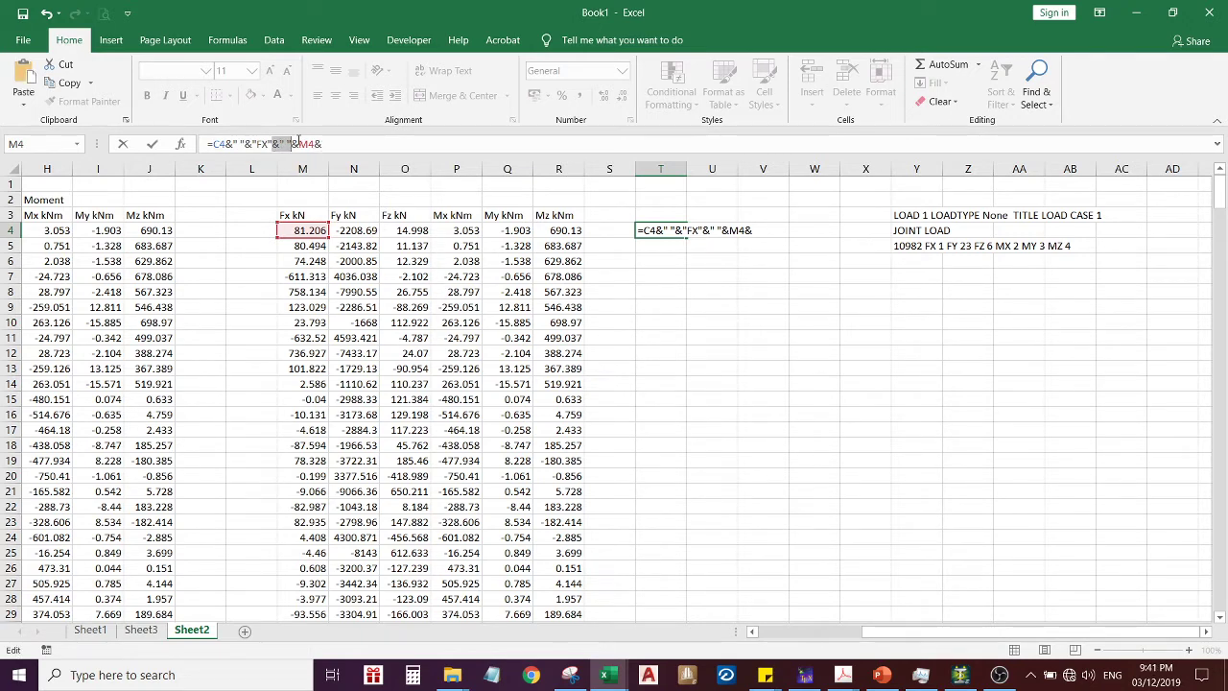
pyautogui.click(330, 144)
pyautogui.hotkey('ctrl', 'v')
pyautogui.click(357, 231)
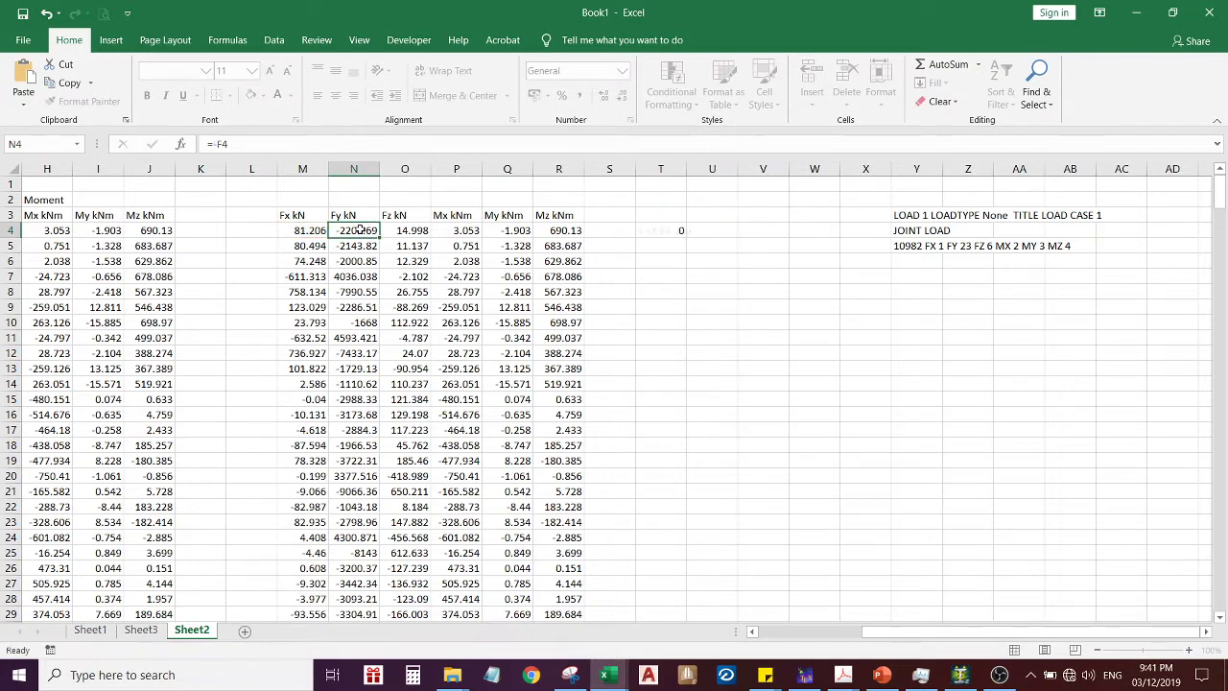
pyautogui.click(649, 231)
pyautogui.click(346, 148)
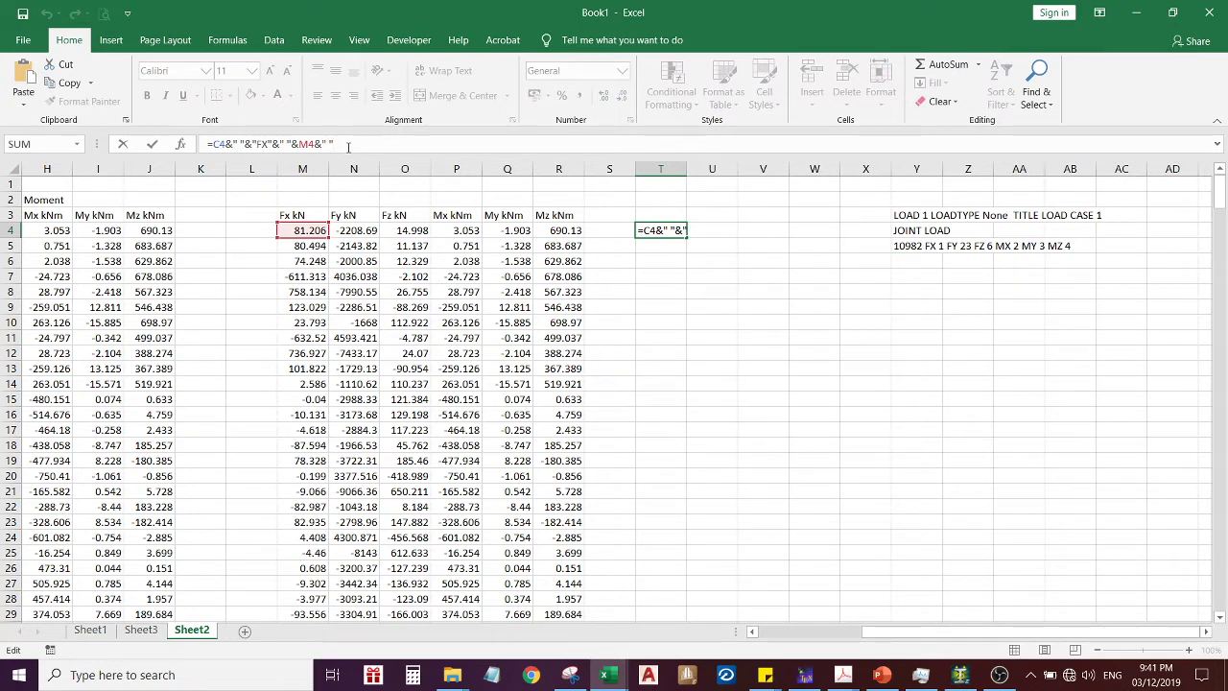
pyautogui.write('&')
pyautogui.click(353, 232)
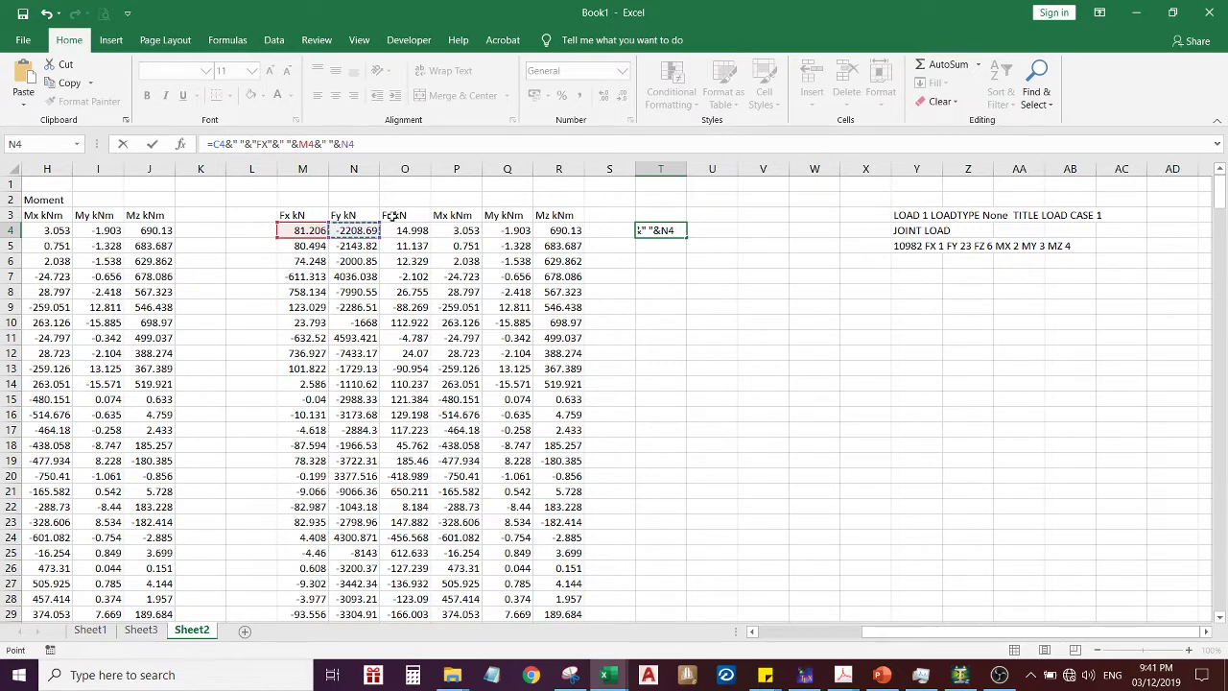
# Append the Fz, Mx, My and Mz values to the T4 formula as &O4&P4&Q4&R4
pyautogui.write('&')
pyautogui.click(401, 232)
pyautogui.write('&')
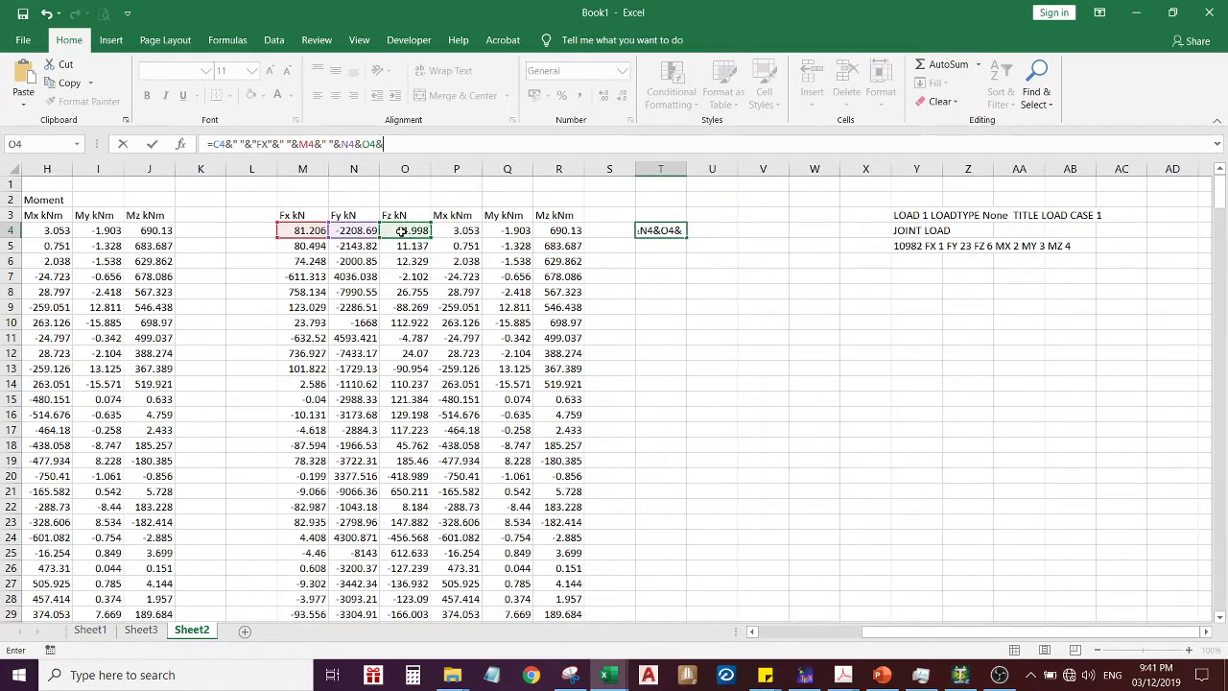
pyautogui.click(465, 231)
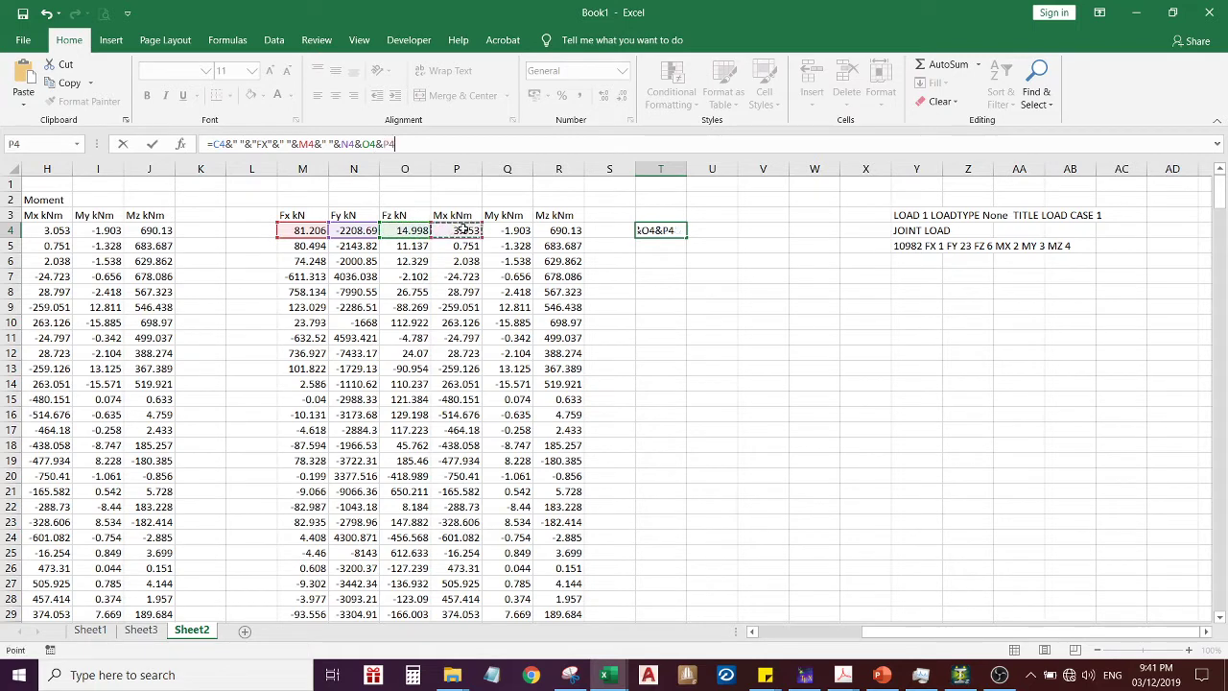
pyautogui.write('&')
pyautogui.click(504, 231)
pyautogui.write('&')
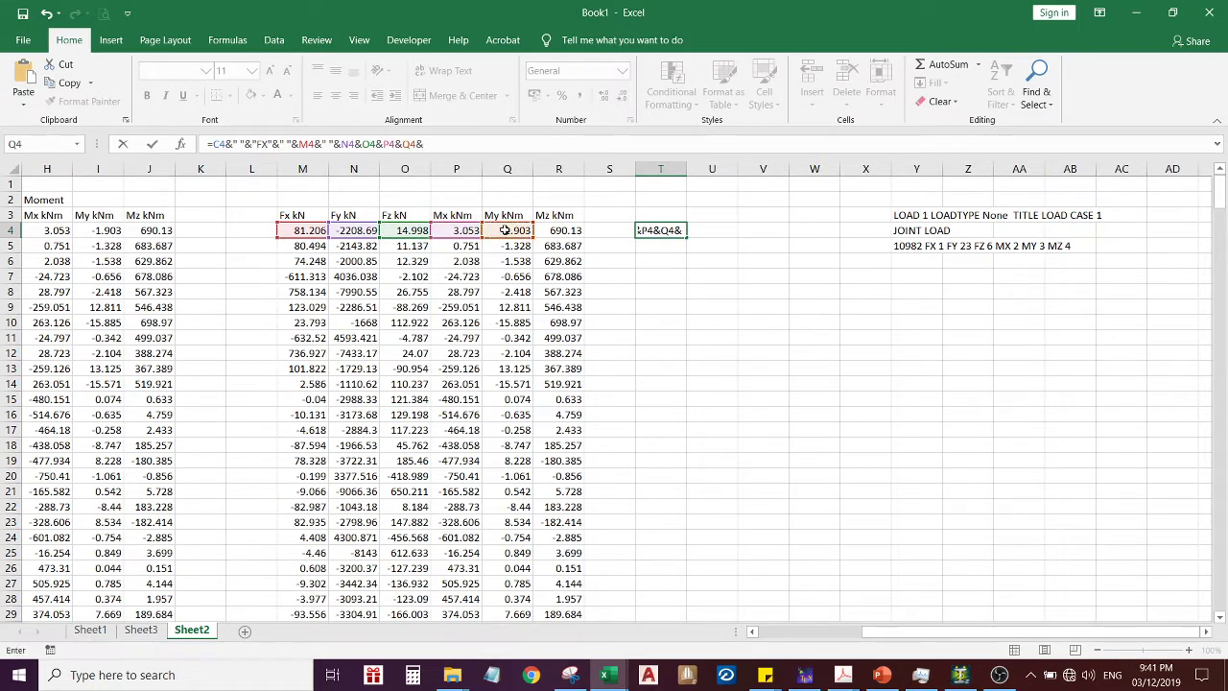
pyautogui.click(561, 231)
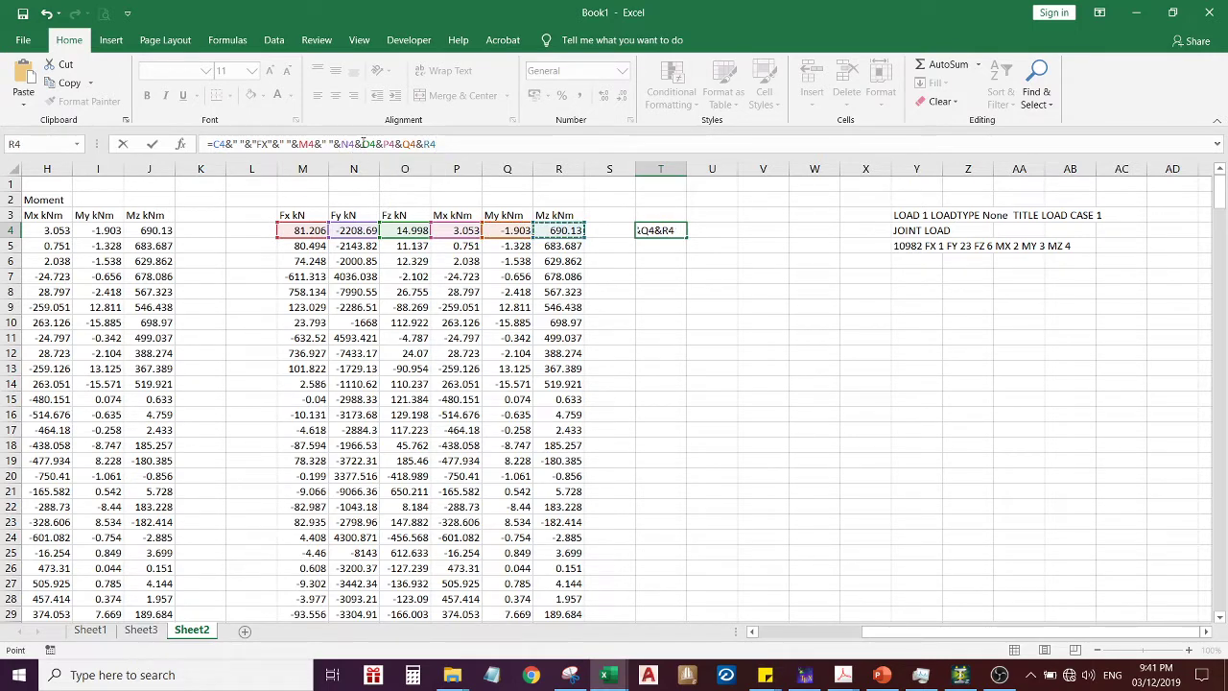
# Copy the FX label segment within the T4 formula and insert it before N4, relabelled as "FY"&" "&
pyautogui.click(348, 144)
pyautogui.click(400, 143)
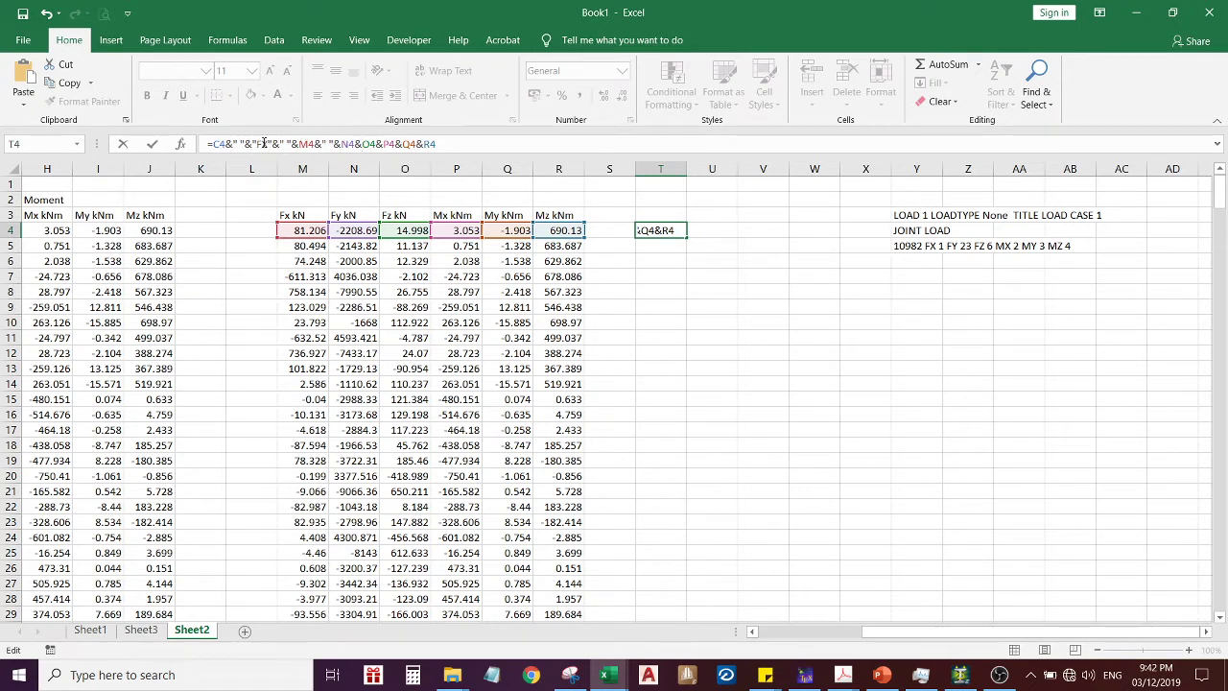
pyautogui.moveTo(246, 142); pyautogui.dragTo(310, 149)
pyautogui.hotkey('ctrl', 'c')
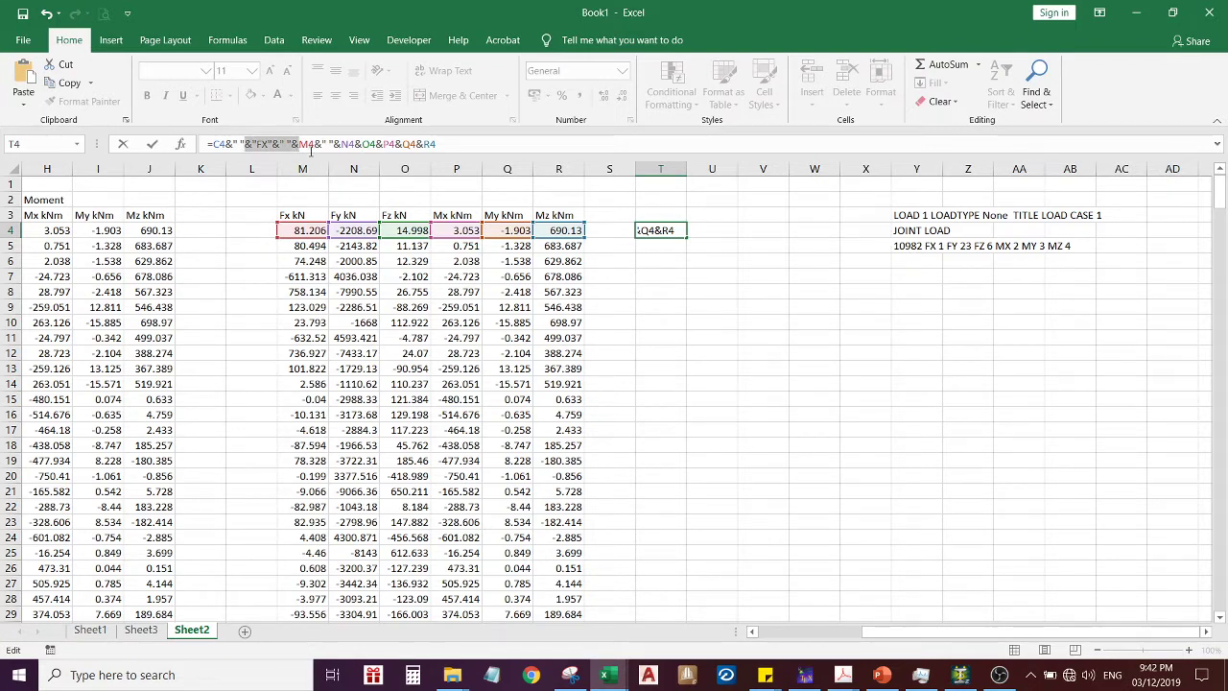
pyautogui.click(342, 144)
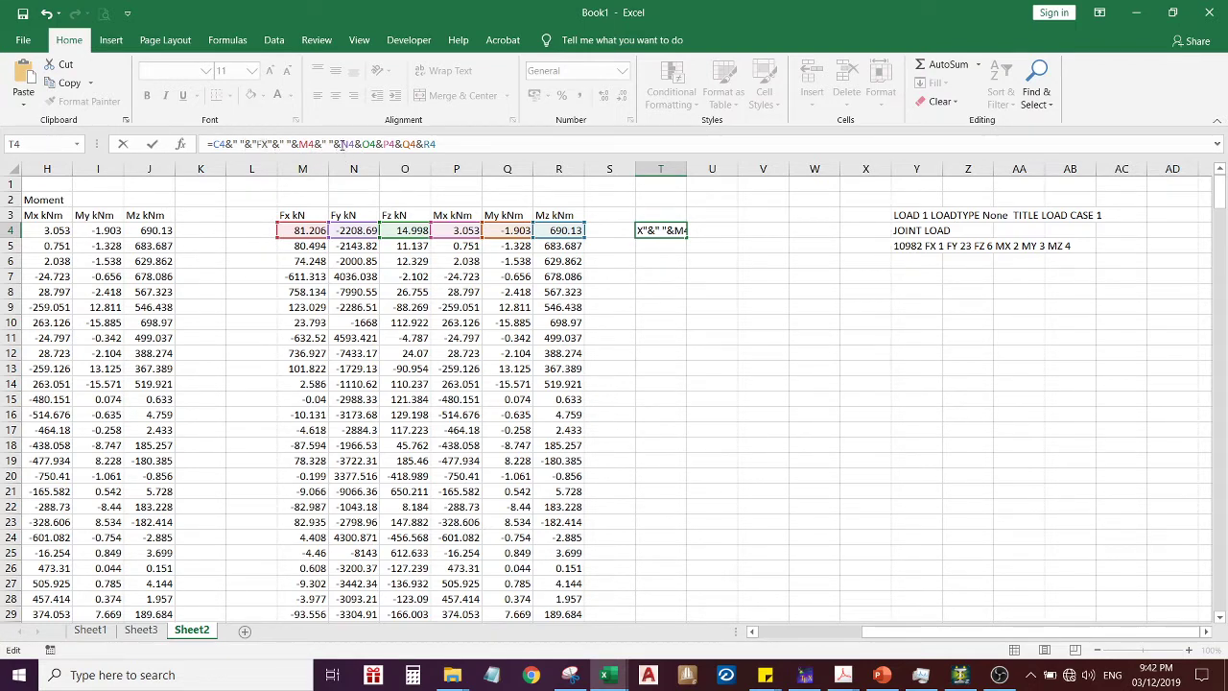
pyautogui.hotkey('ctrl', 'v')
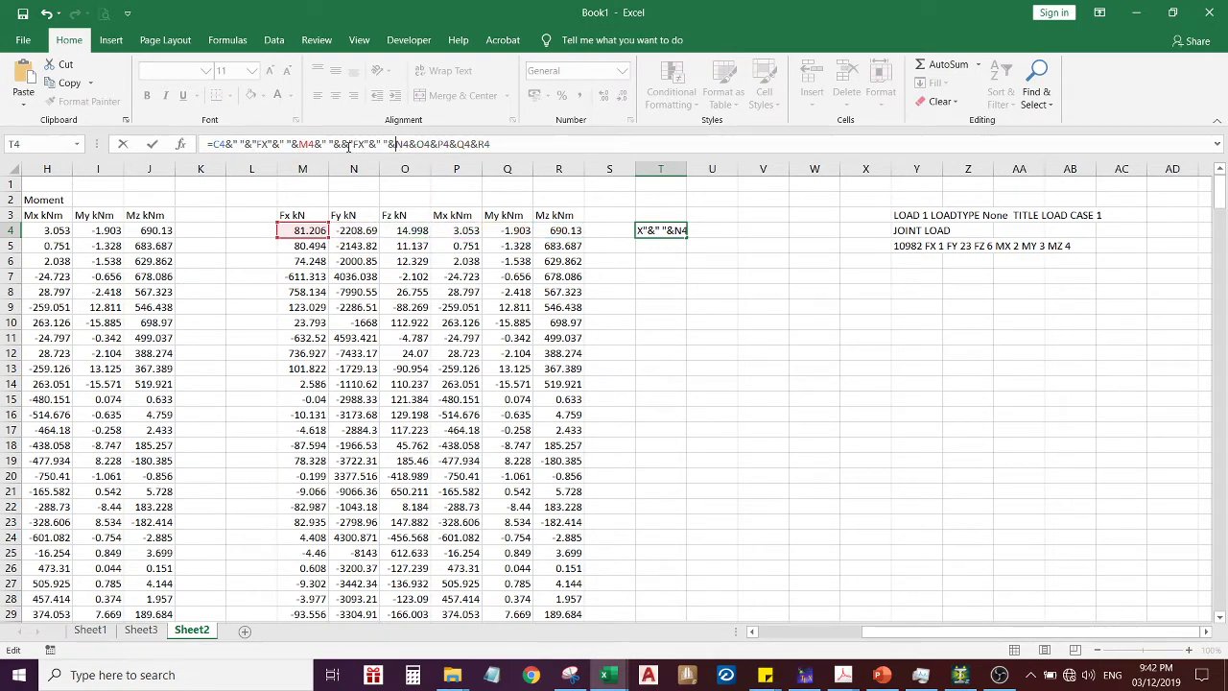
pyautogui.click(348, 144)
pyautogui.press('BackSpace')
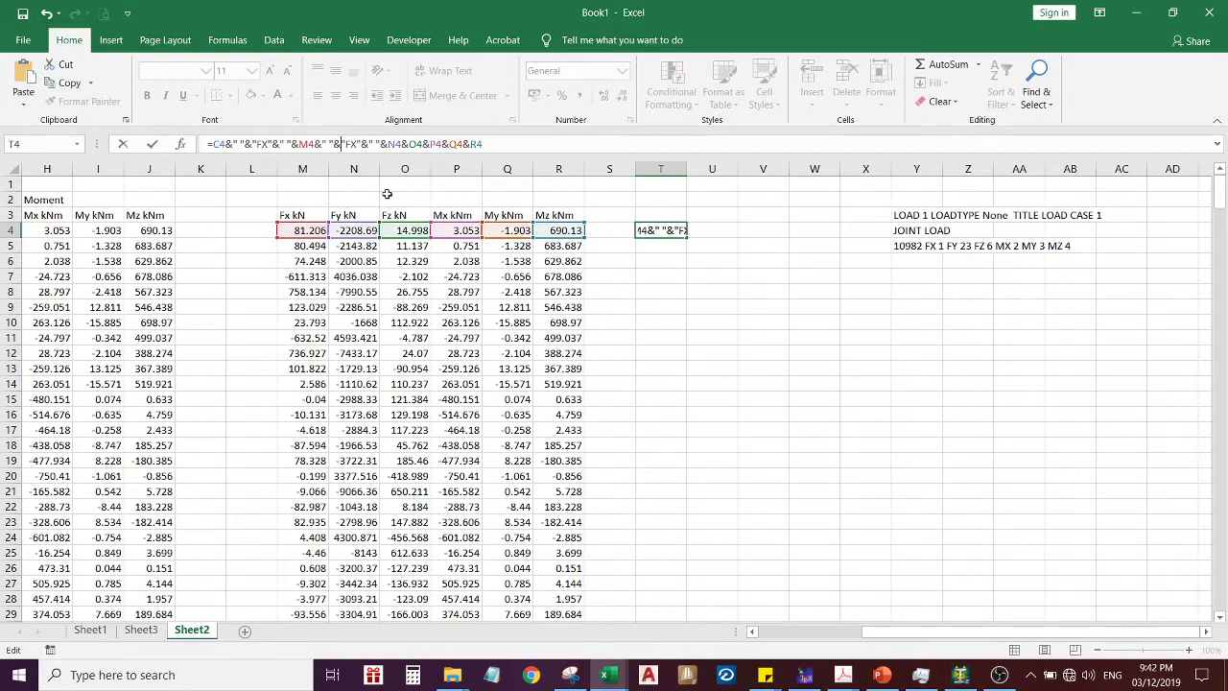
pyautogui.click(359, 144)
pyautogui.press('BackSpace')
pyautogui.write('Y')
# Insert the copied label segment before O4 in the T4 formula and relabel it as "FZ"&" "&
pyautogui.click(412, 144)
pyautogui.write('"FX"&" "&')
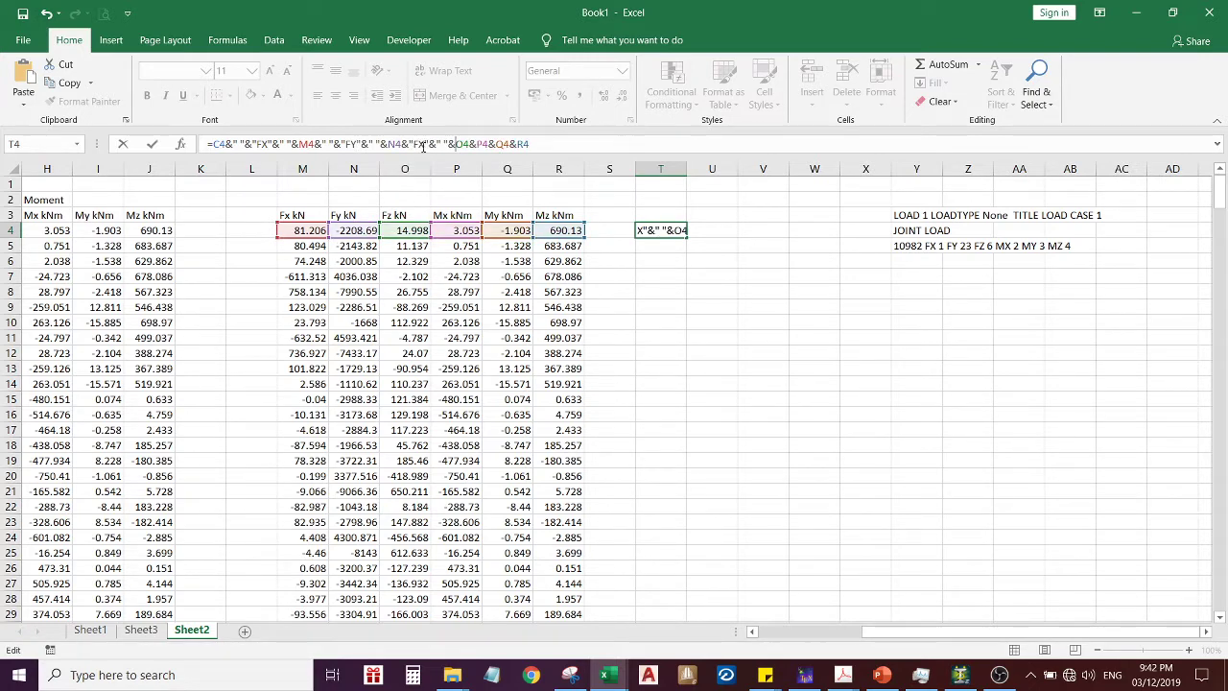
pyautogui.press('BackSpace')
pyautogui.write('Z')
# Insert the copied label segment before P4 in the T4 formula and relabel it as "MX"&" "&
pyautogui.click(470, 144)
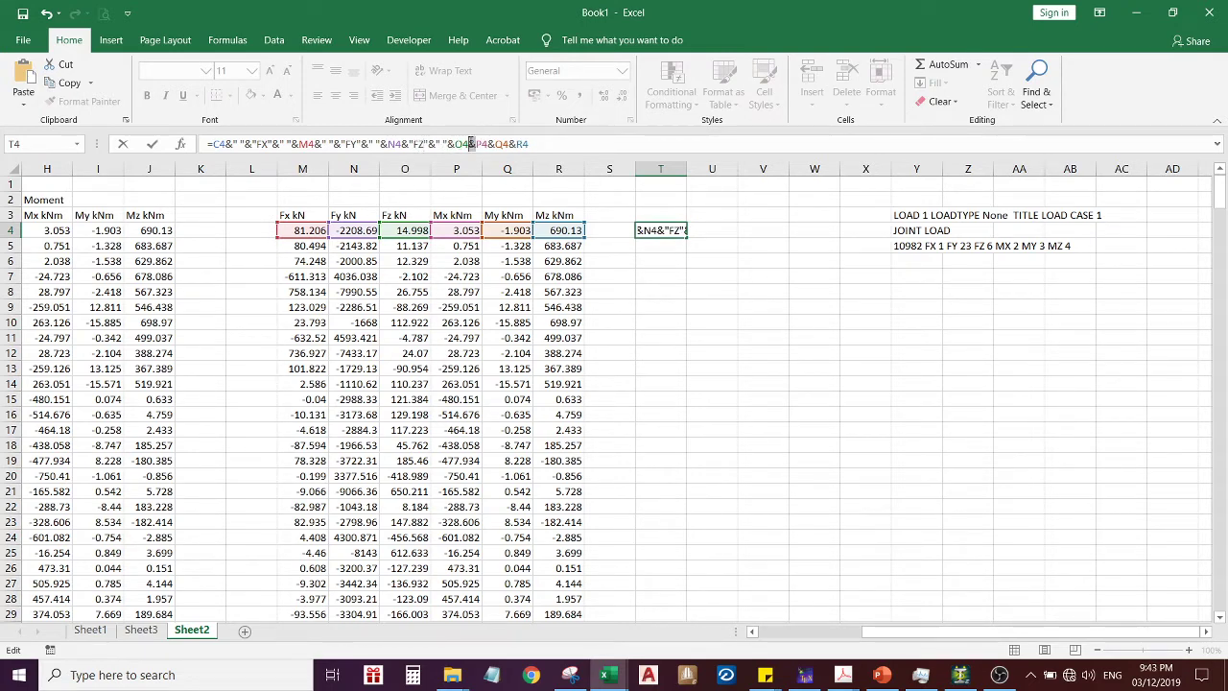
pyautogui.hotkey('shift', 'Right')
pyautogui.hotkey('ctrl', 'v')
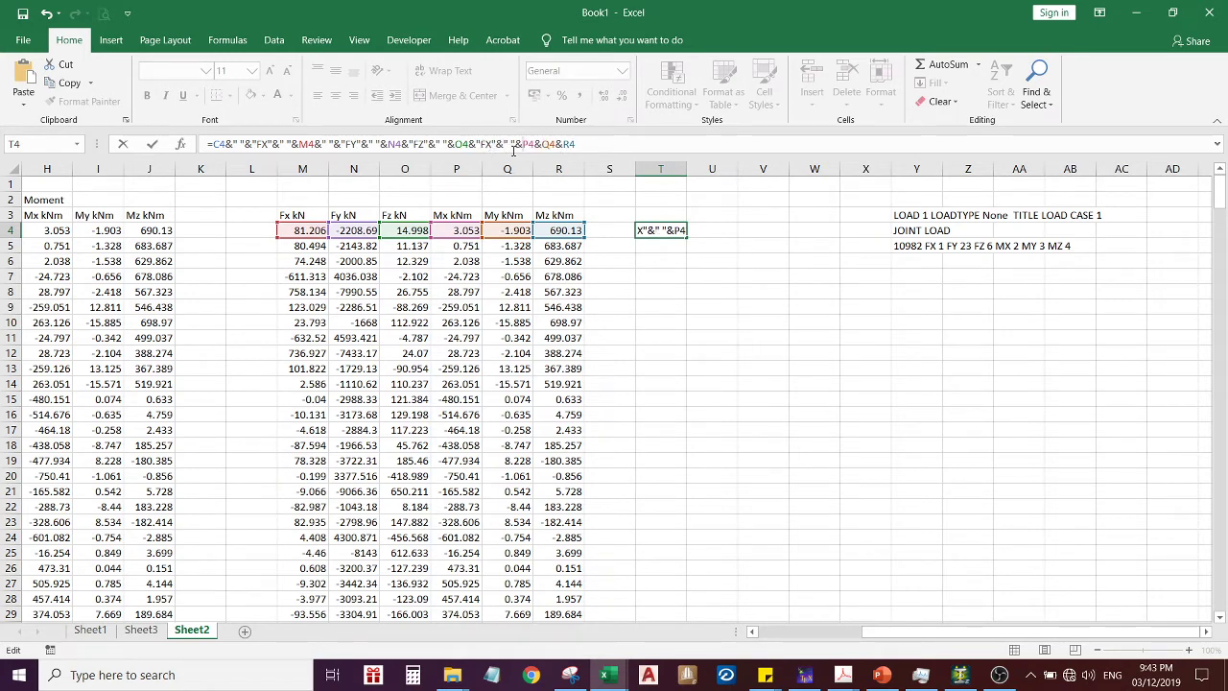
pyautogui.click(491, 143)
pyautogui.press('BackSpace')
pyautogui.press('BackSpace')
pyautogui.write('MX')
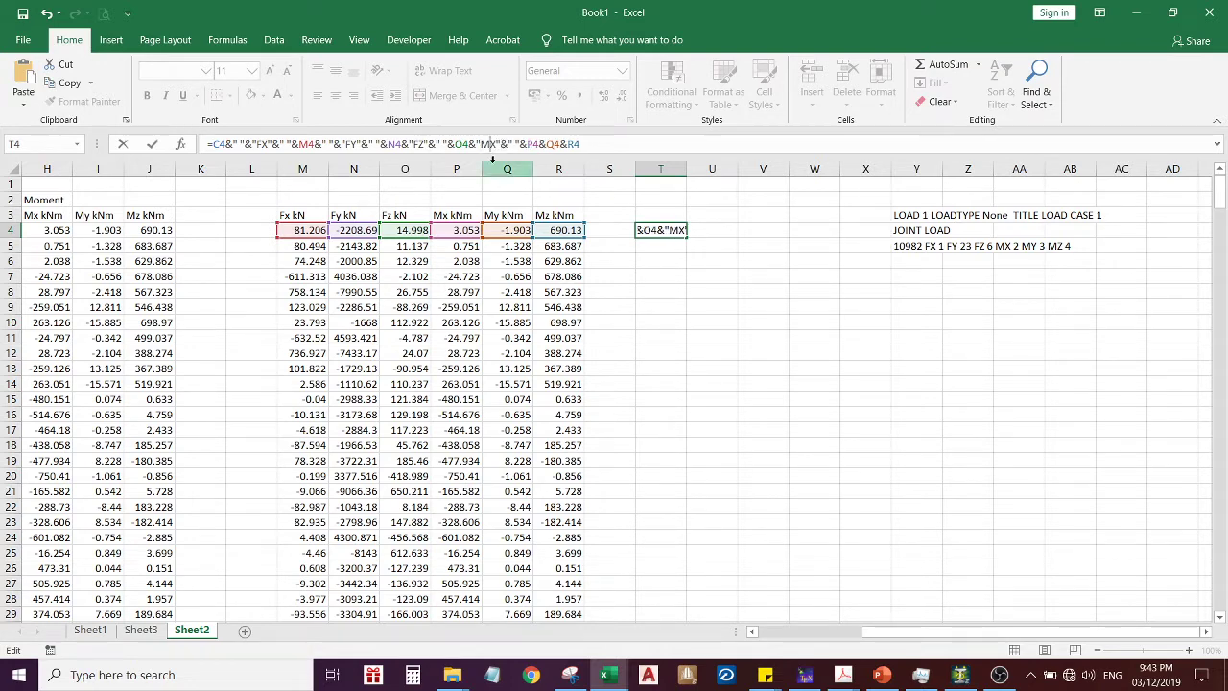
# Insert the label segment before Q4 in the T4 formula and relabel it as "MY"&" "&
pyautogui.click(546, 143)
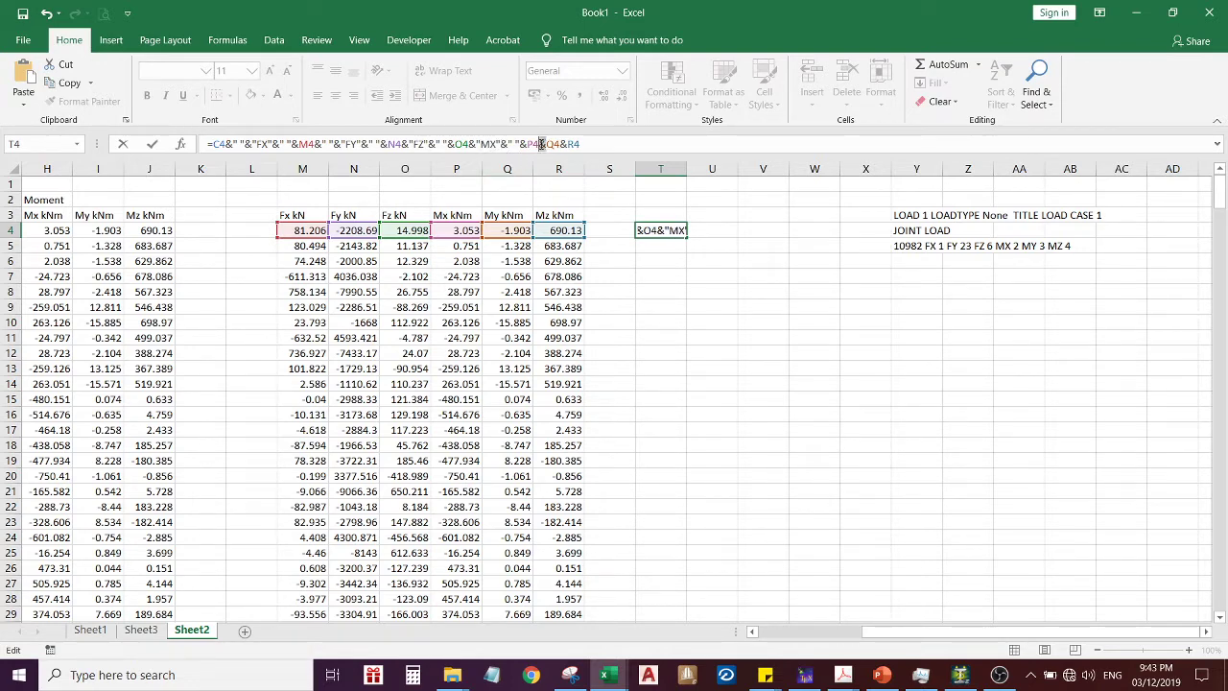
pyautogui.write('"FX"&" "&')
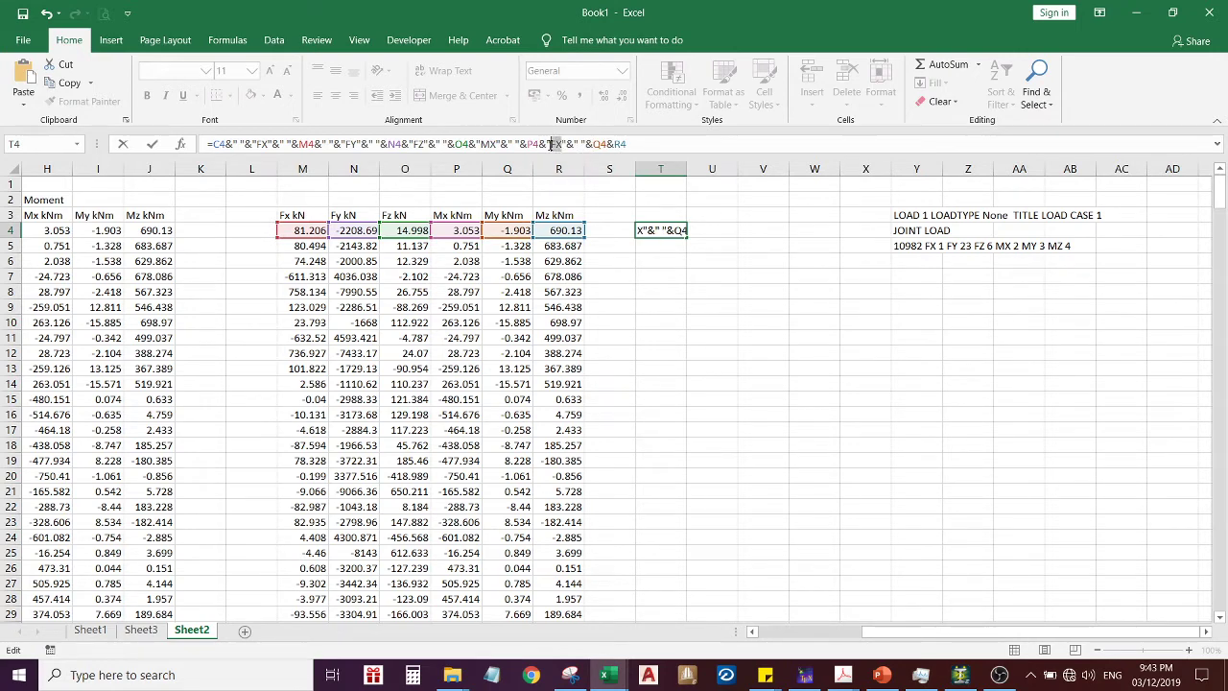
pyautogui.write('M4&" "&"FY')
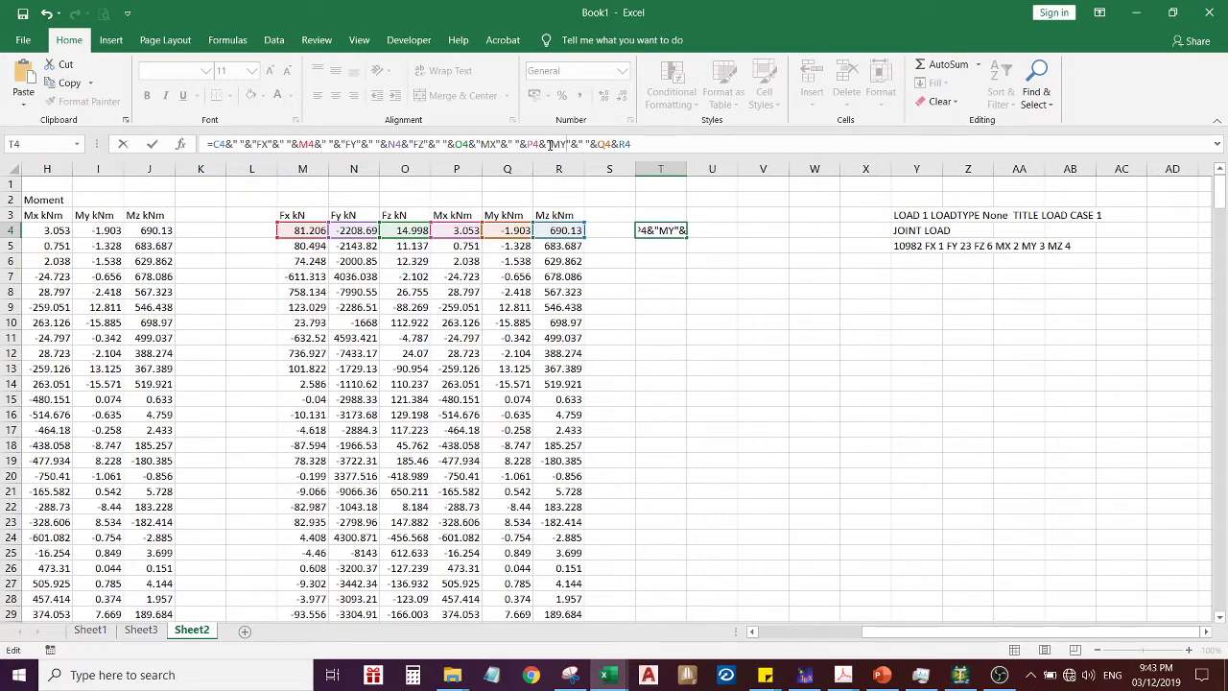
# Insert the label segment before R4 as "MZ"&" "& and commit the T4 formula
pyautogui.click(619, 144)
pyautogui.write('"FX"&" "&')
pyautogui.moveTo(637, 144); pyautogui.dragTo(619, 141)
pyautogui.write('MZ 690.13')
pyautogui.press('Return')
# Widen column X to make room for the T4 text, and check the T4 formula for missing space separators
pyautogui.moveTo(892, 172); pyautogui.dragTo(1010, 178)
pyautogui.click(1000, 280)
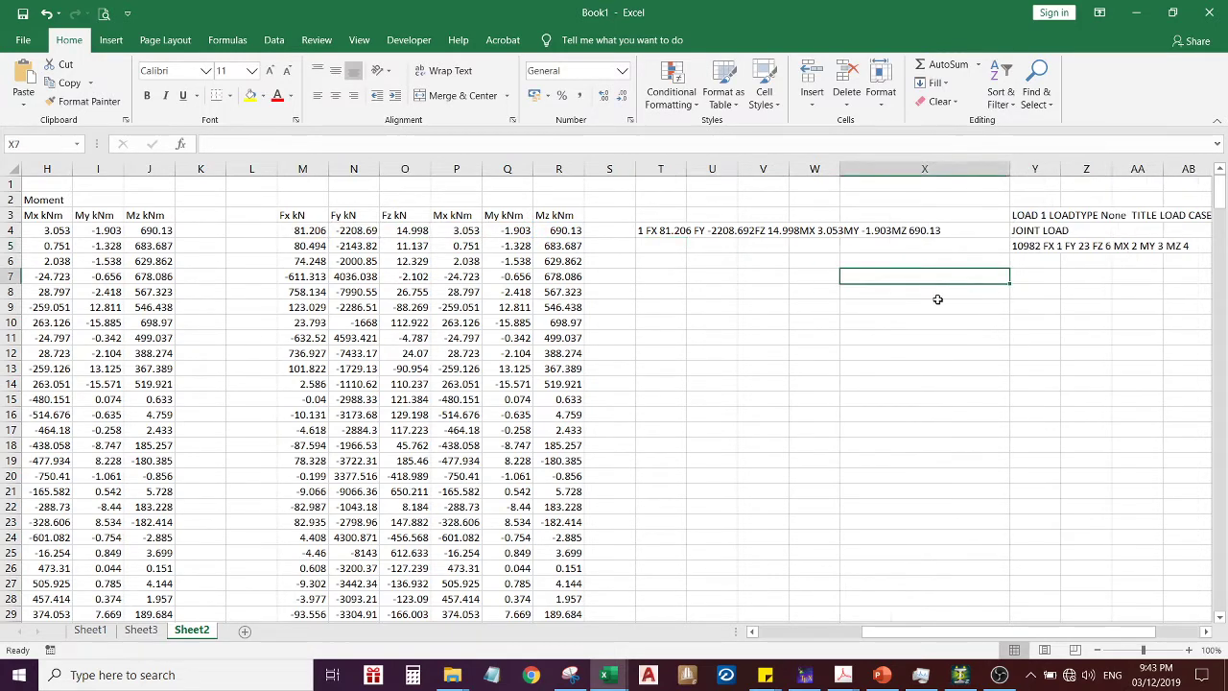
pyautogui.click(648, 231)
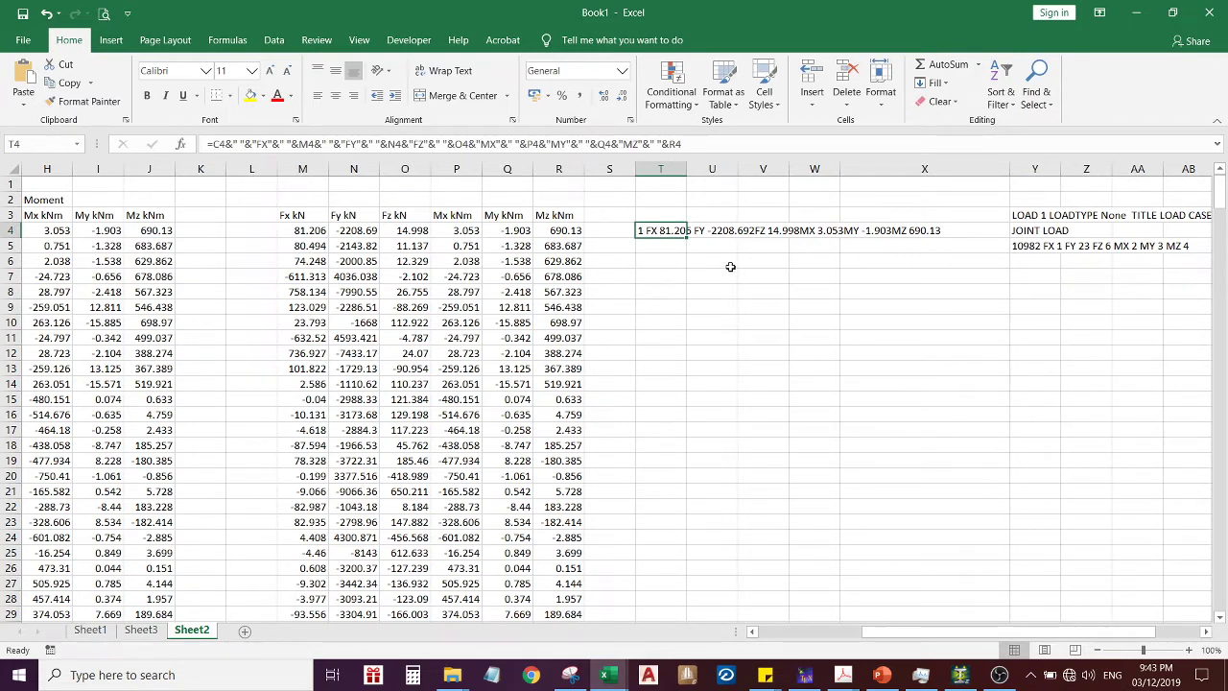
pyautogui.click(690, 291)
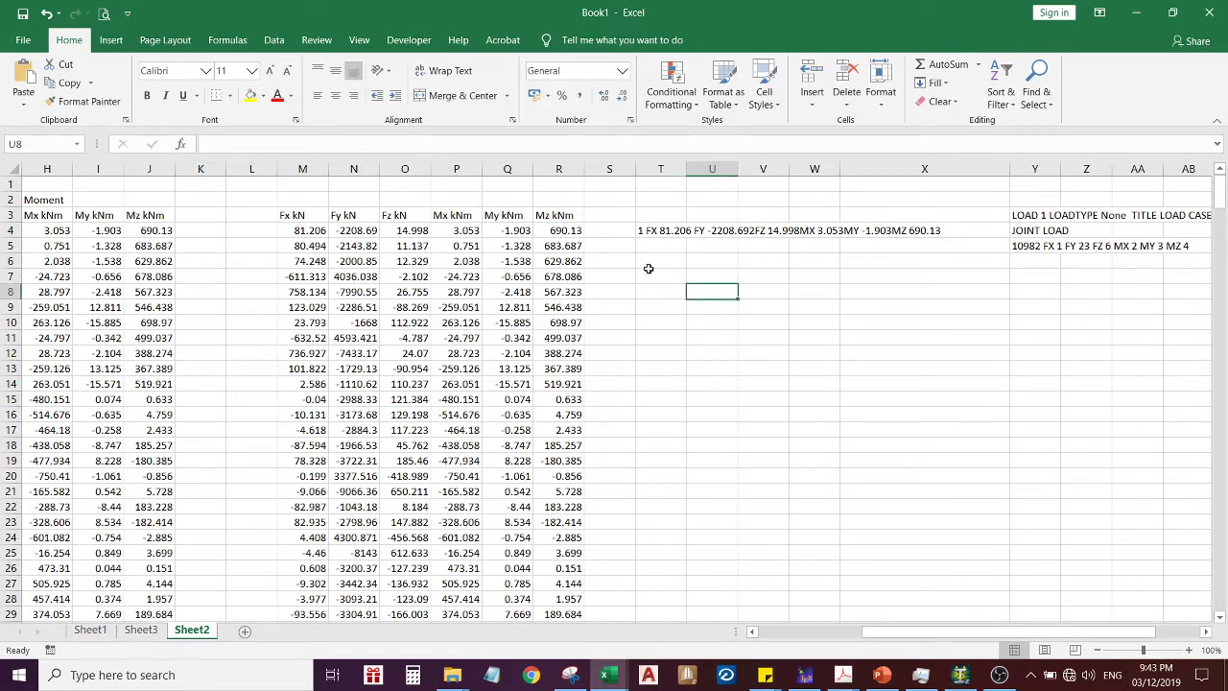
pyautogui.click(651, 230)
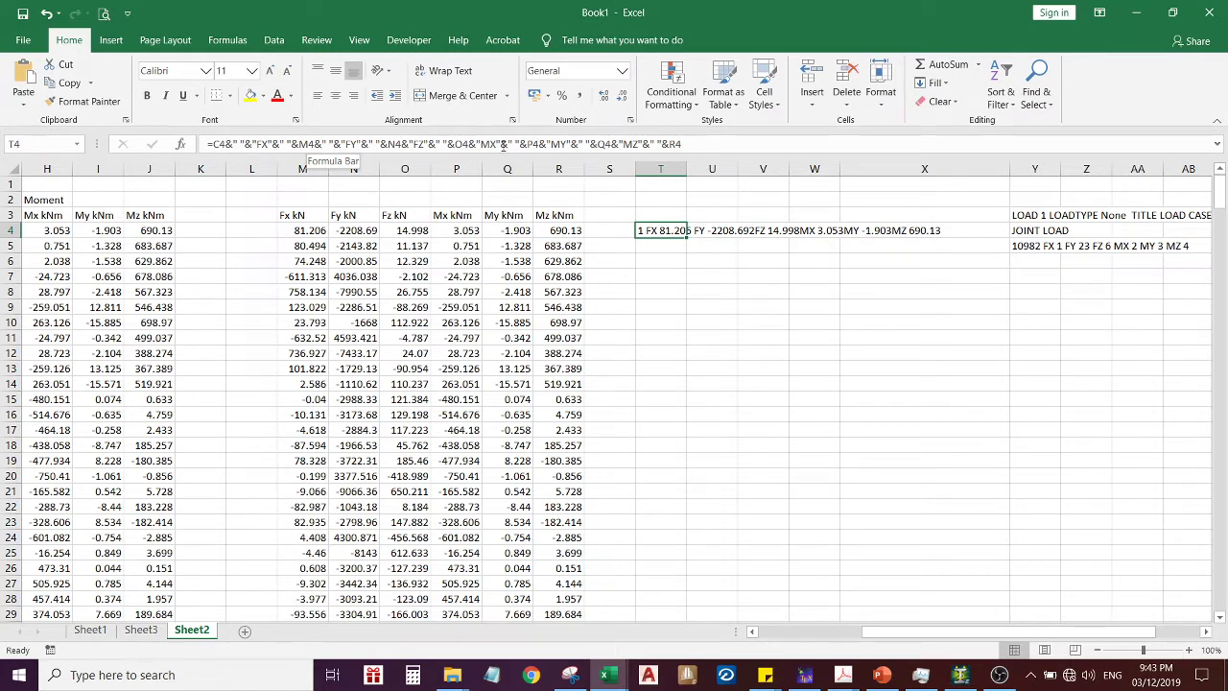
pyautogui.click(449, 143)
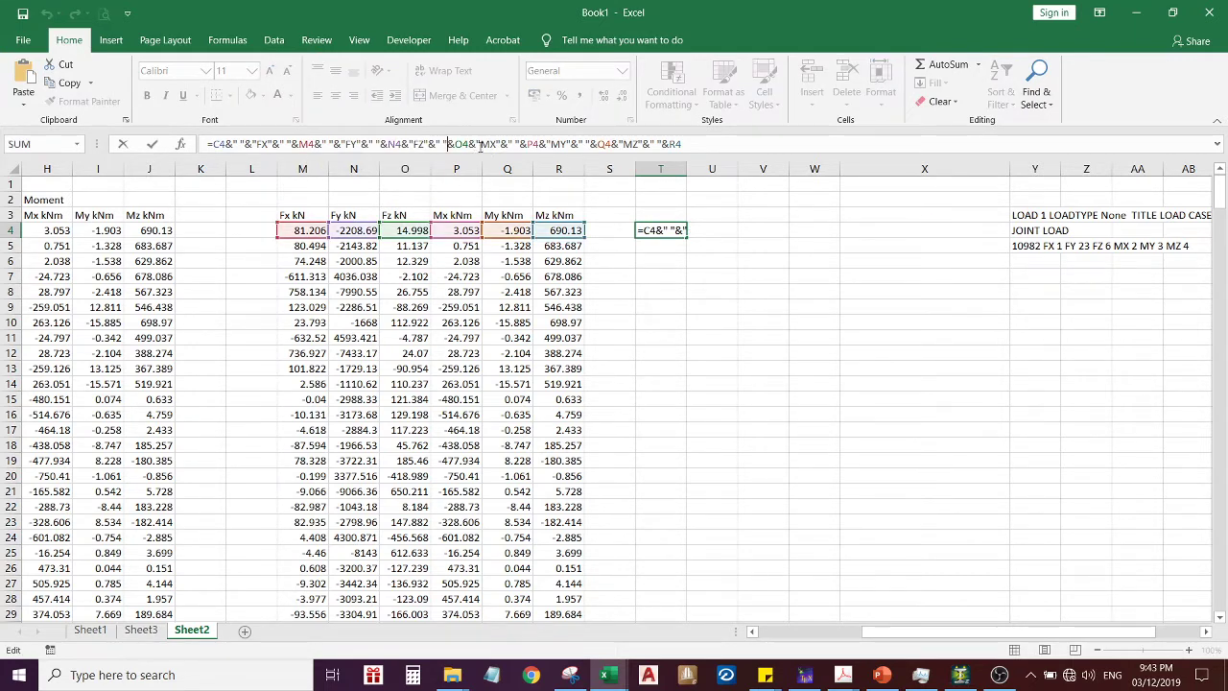
pyautogui.hotkey('ctrl', 'Return')
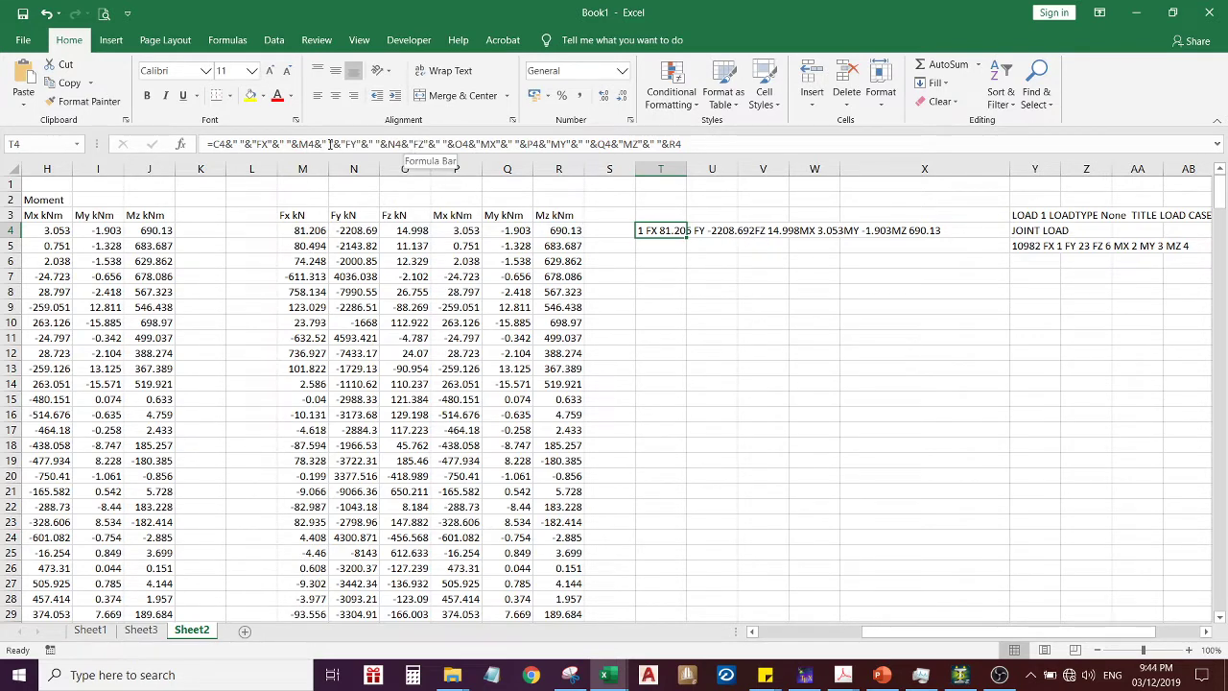
# Copy the &" " separator that follows M4 in the T4 formula and insert it after N4, before the FZ label
pyautogui.moveTo(315, 143); pyautogui.dragTo(335, 144)
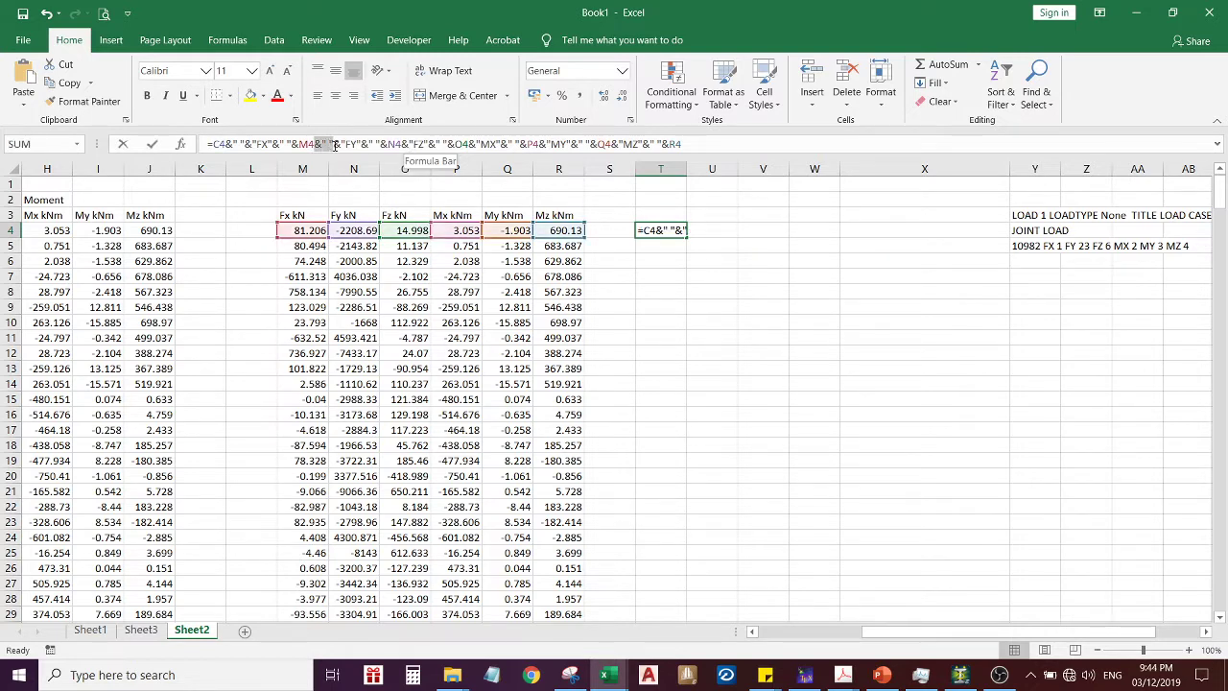
pyautogui.hotkey('ctrl', 'c')
pyautogui.click(403, 144)
pyautogui.hotkey('ctrl', 'v')
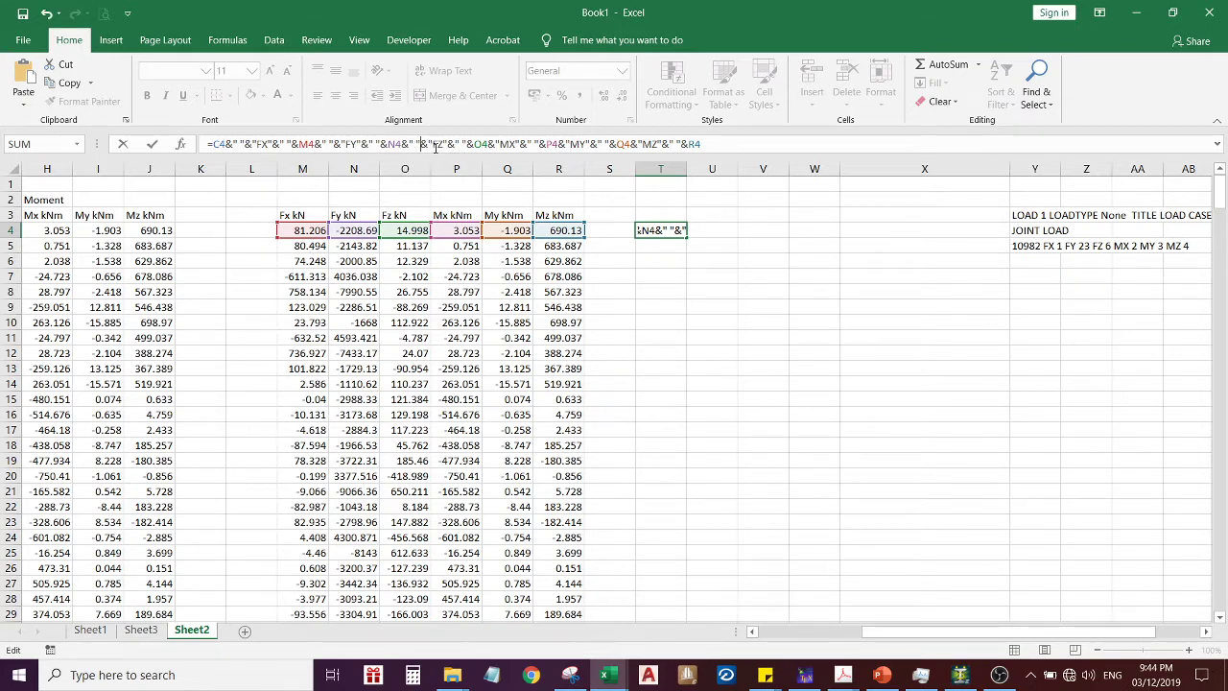
# Add a " "& space separator after O4 in the T4 formula, before the MX label
pyautogui.click(496, 143)
pyautogui.write('" "&')
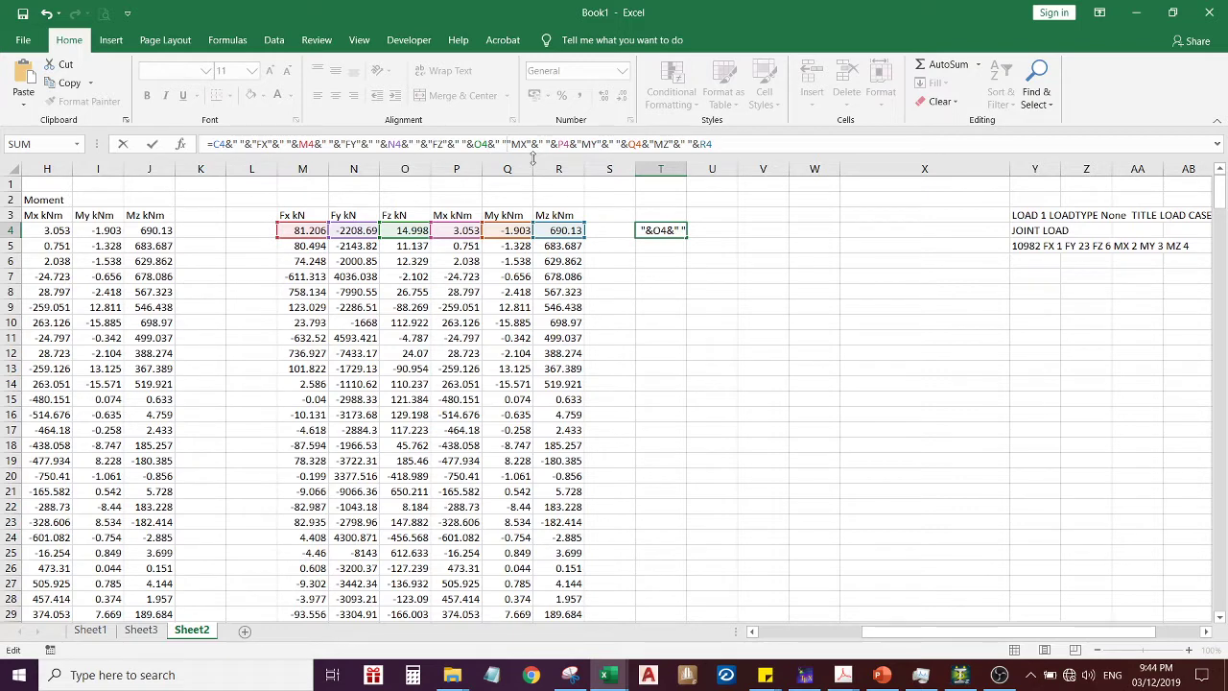
pyautogui.press('BackSpace')
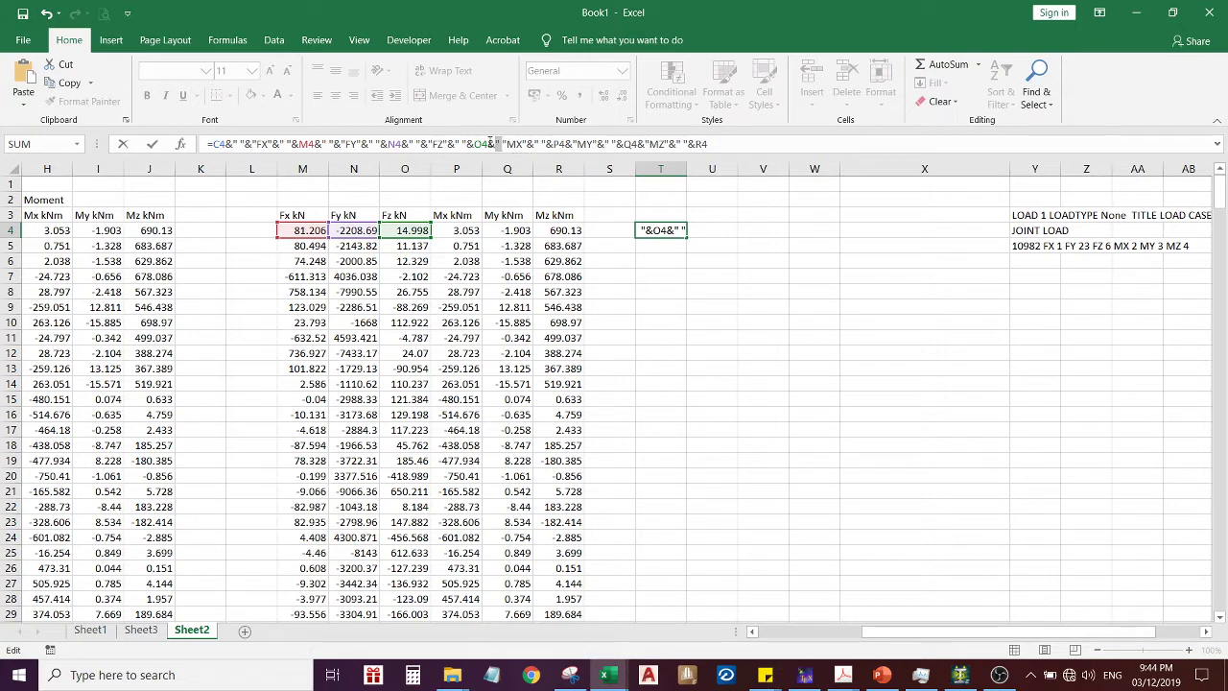
pyautogui.write('" ')
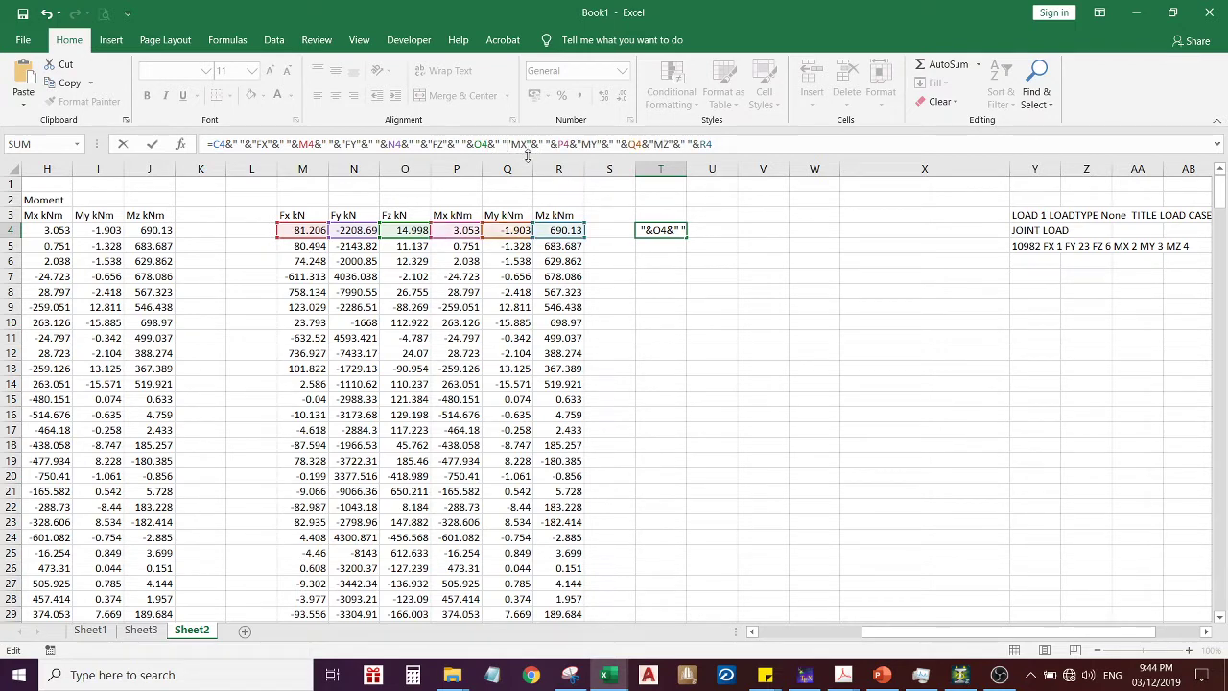
pyautogui.write('"&')
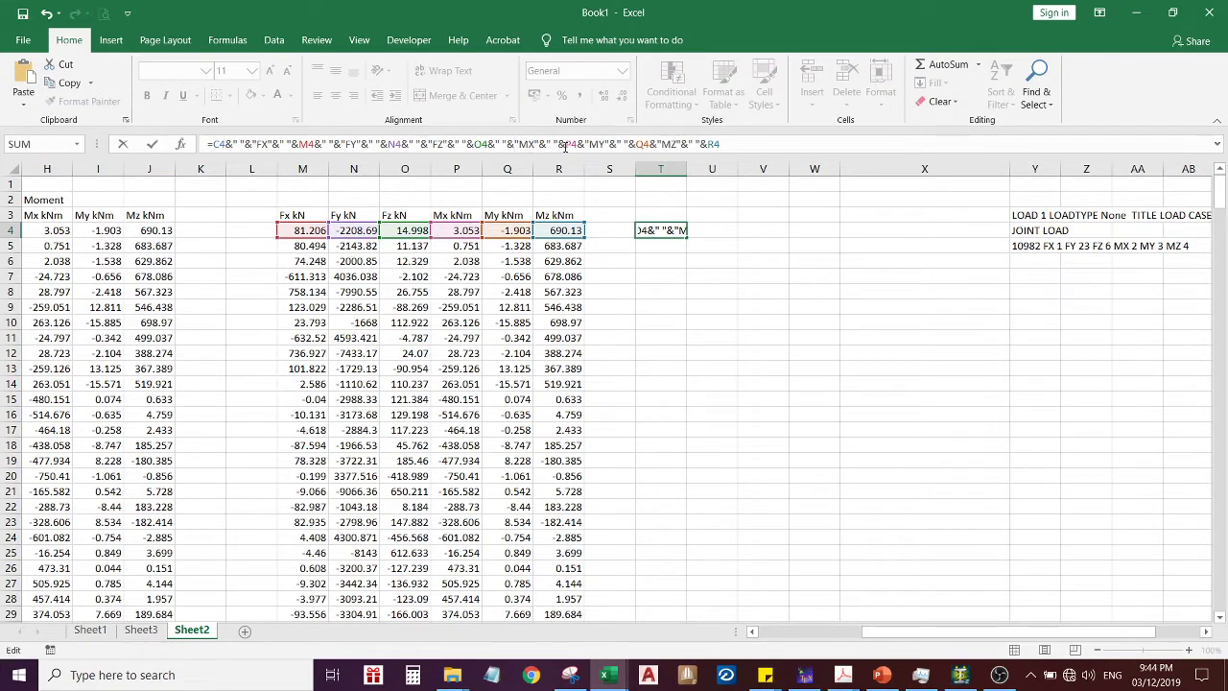
# Add " "& space separators before the MY and MZ labels in the T4 formula and commit it
pyautogui.click(585, 144)
pyautogui.write('" "')
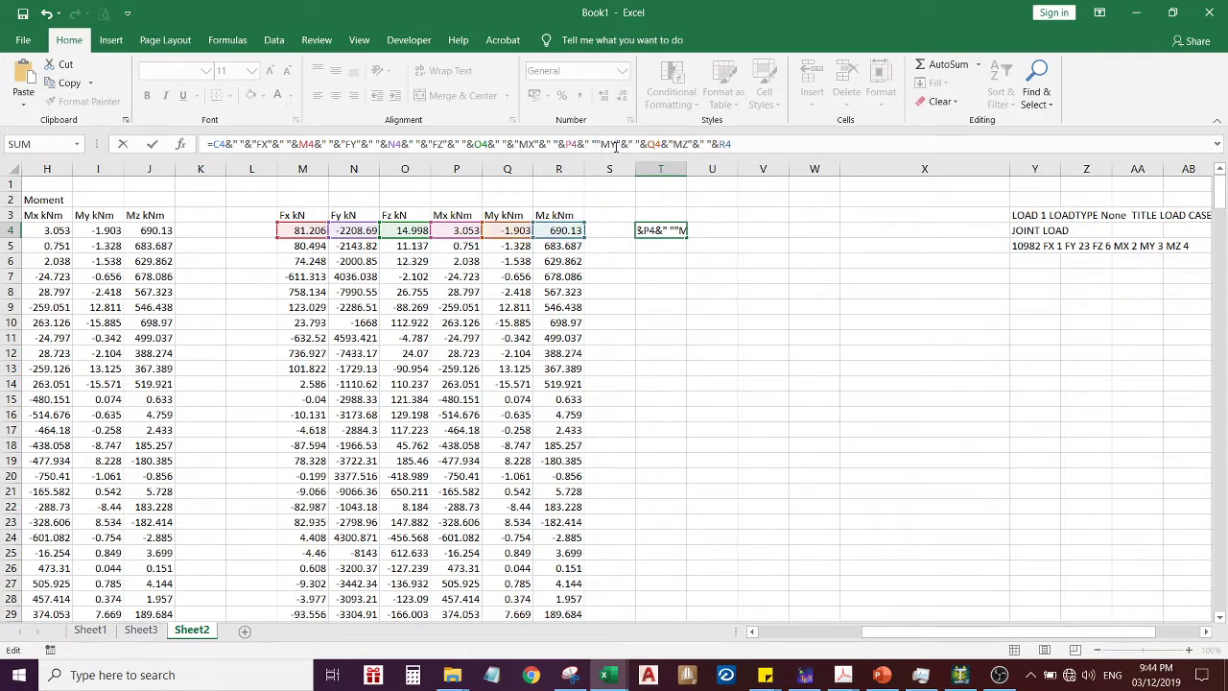
pyautogui.write('&')
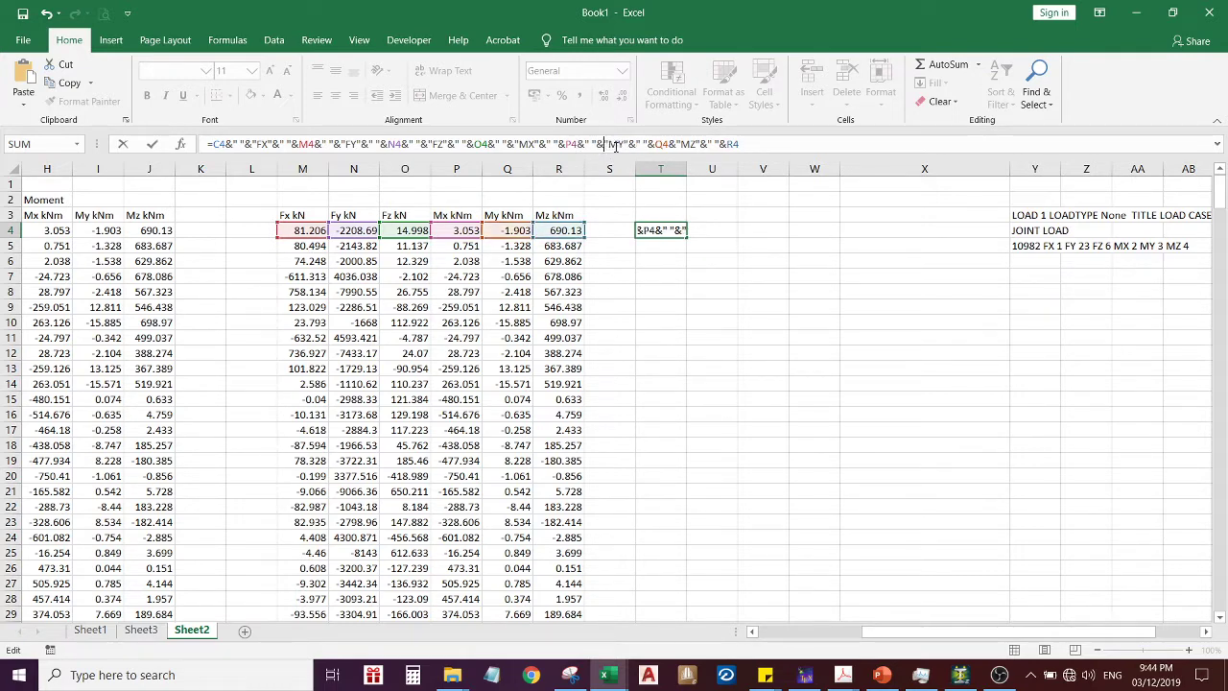
pyautogui.click(673, 144)
pyautogui.write('" "')
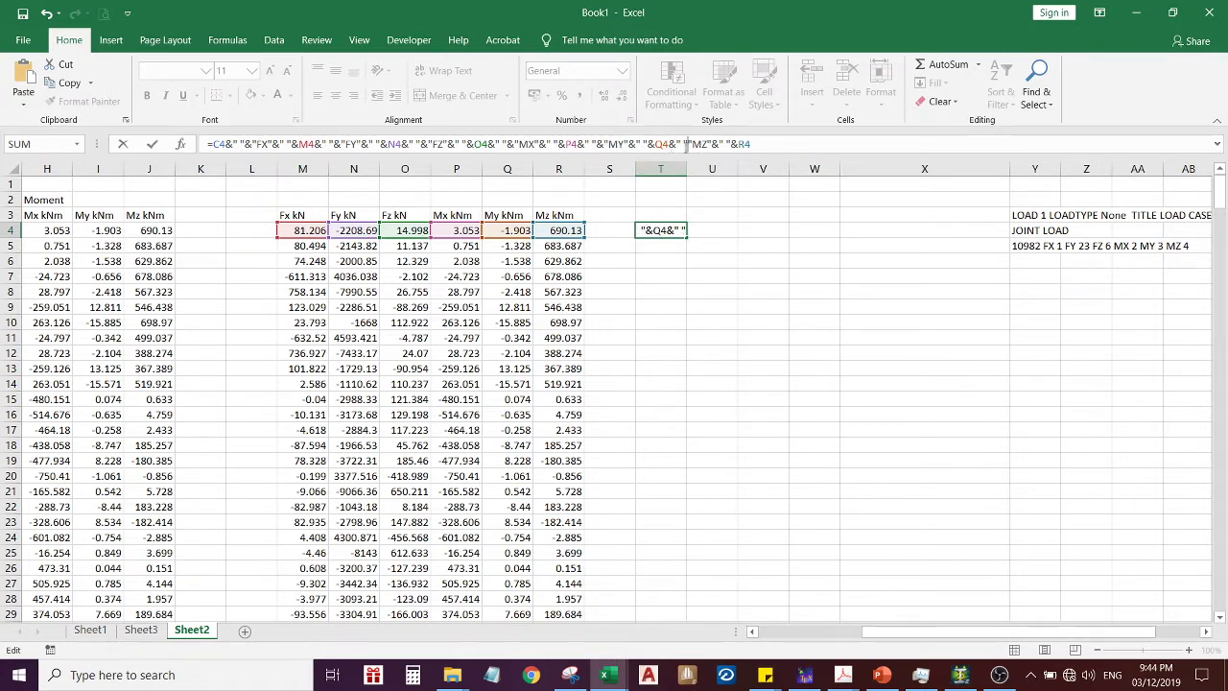
pyautogui.write('&')
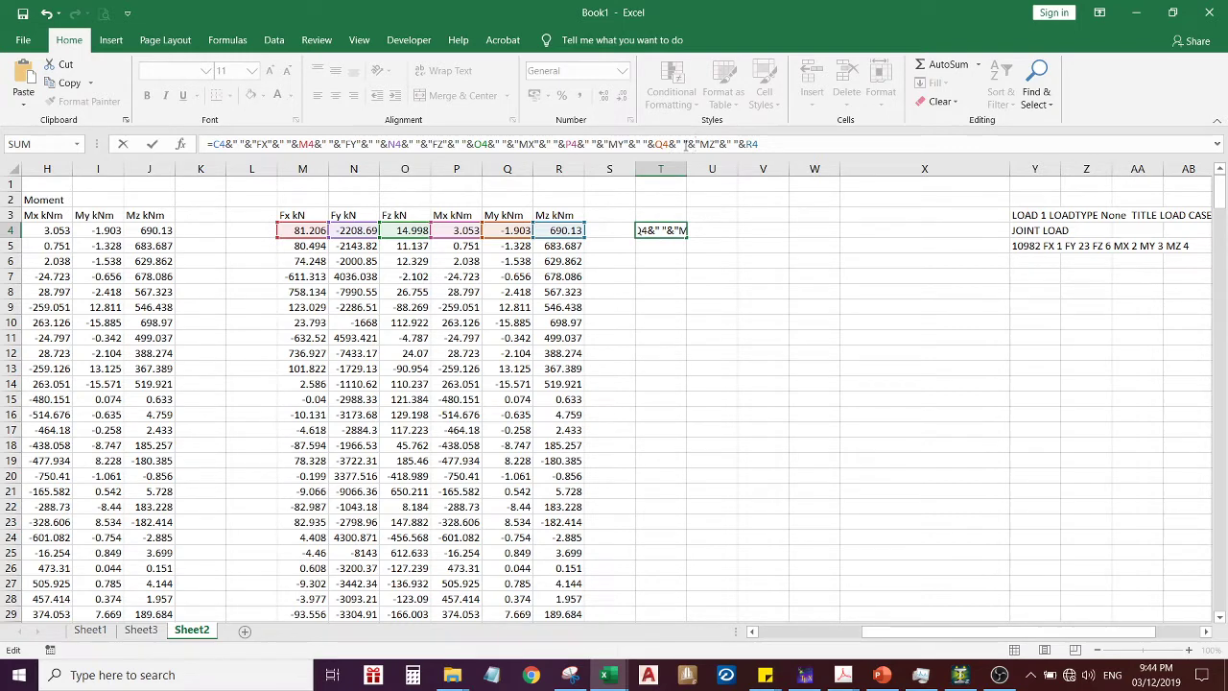
pyautogui.press('Return')
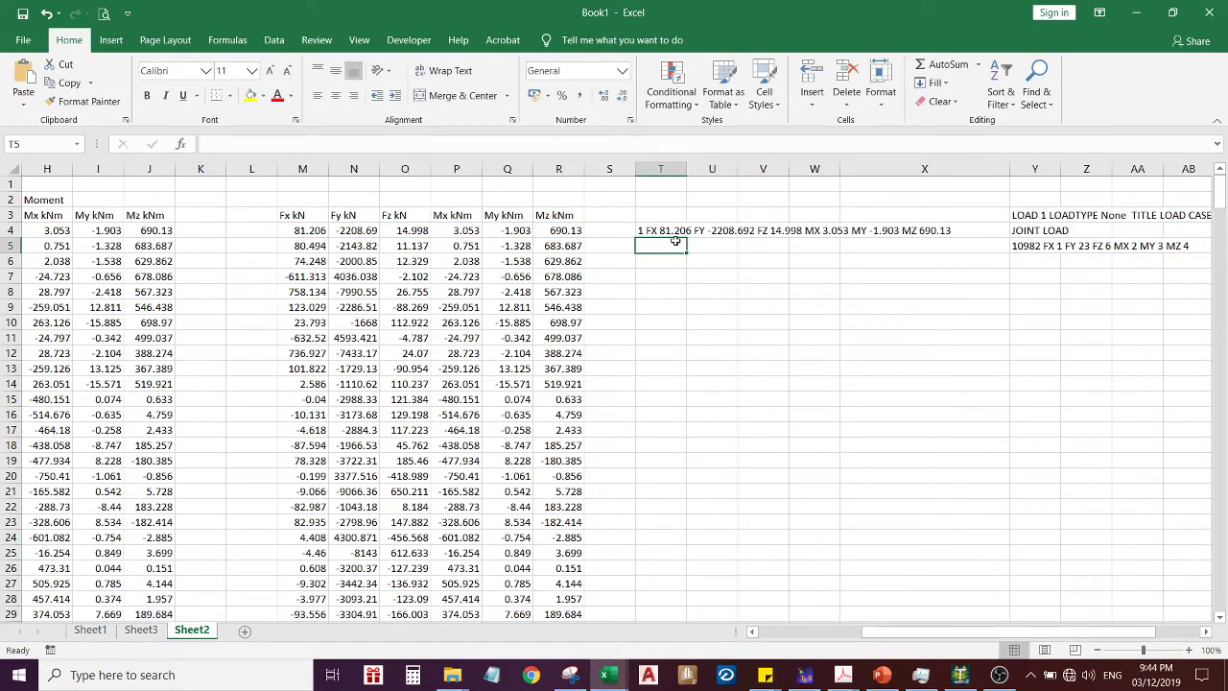
# Fill the T4 joint load formula down column T through row 311
pyautogui.click(698, 290)
pyautogui.click(648, 235)
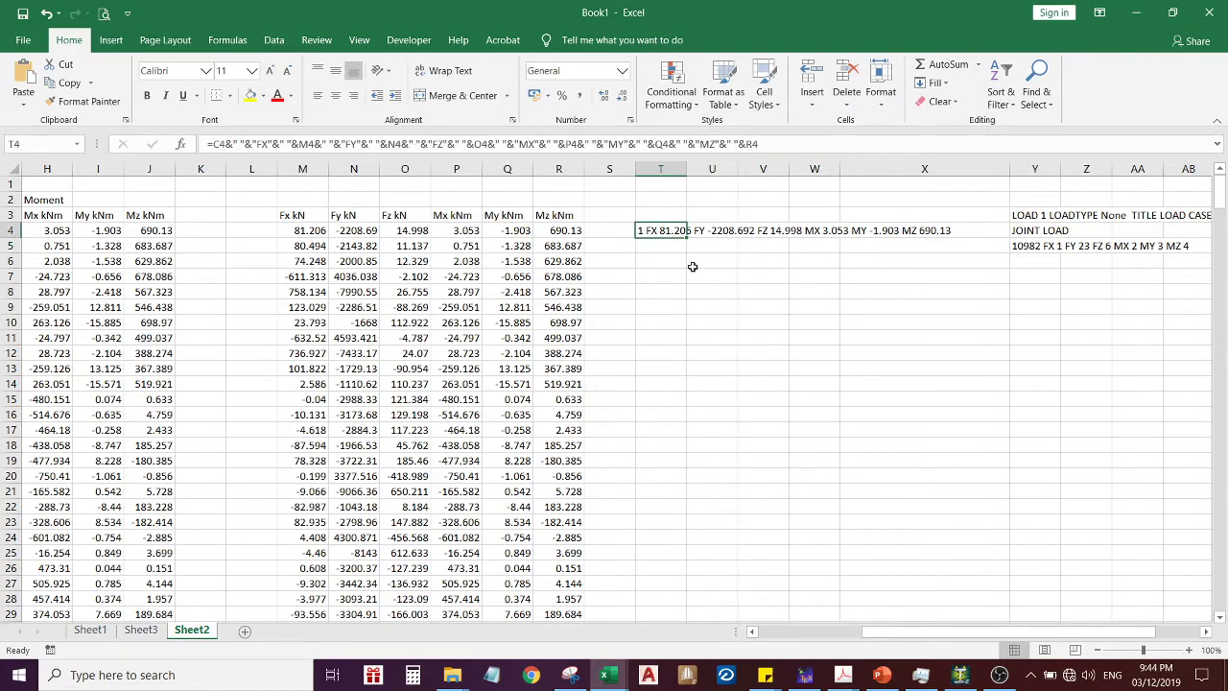
pyautogui.moveTo(686, 237); pyautogui.dragTo(691, 441)
pyautogui.scroll(-2, 758, 410)
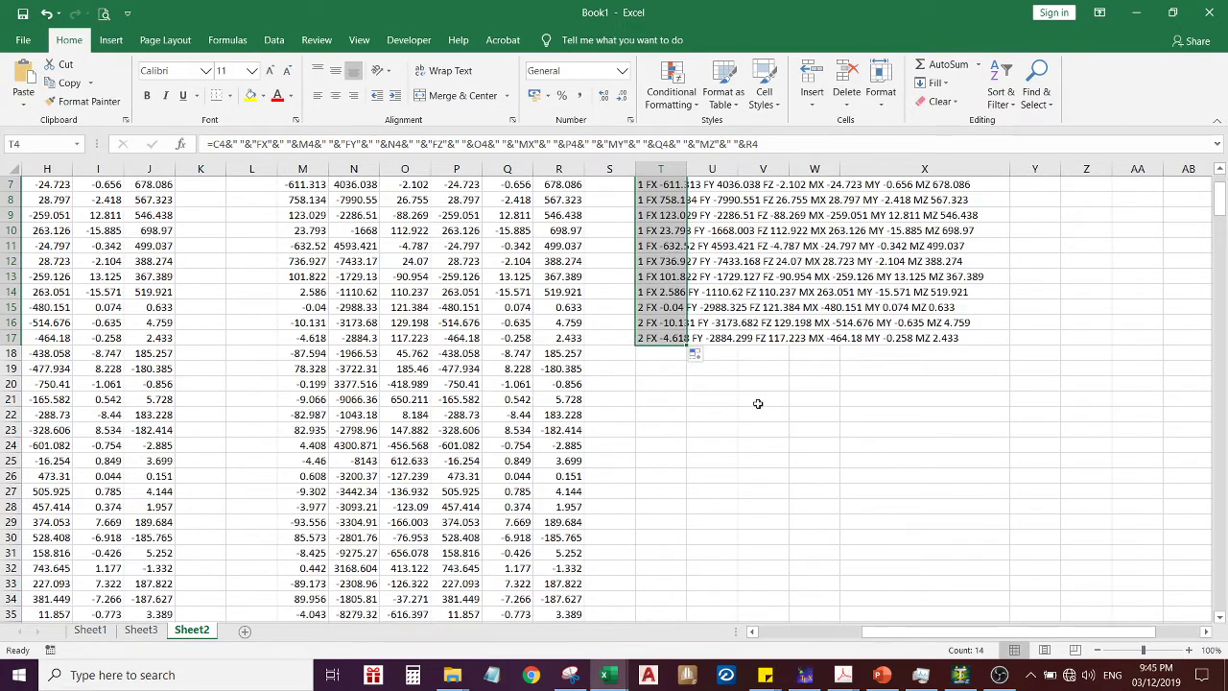
pyautogui.moveTo(686, 345); pyautogui.dragTo(739, 482)
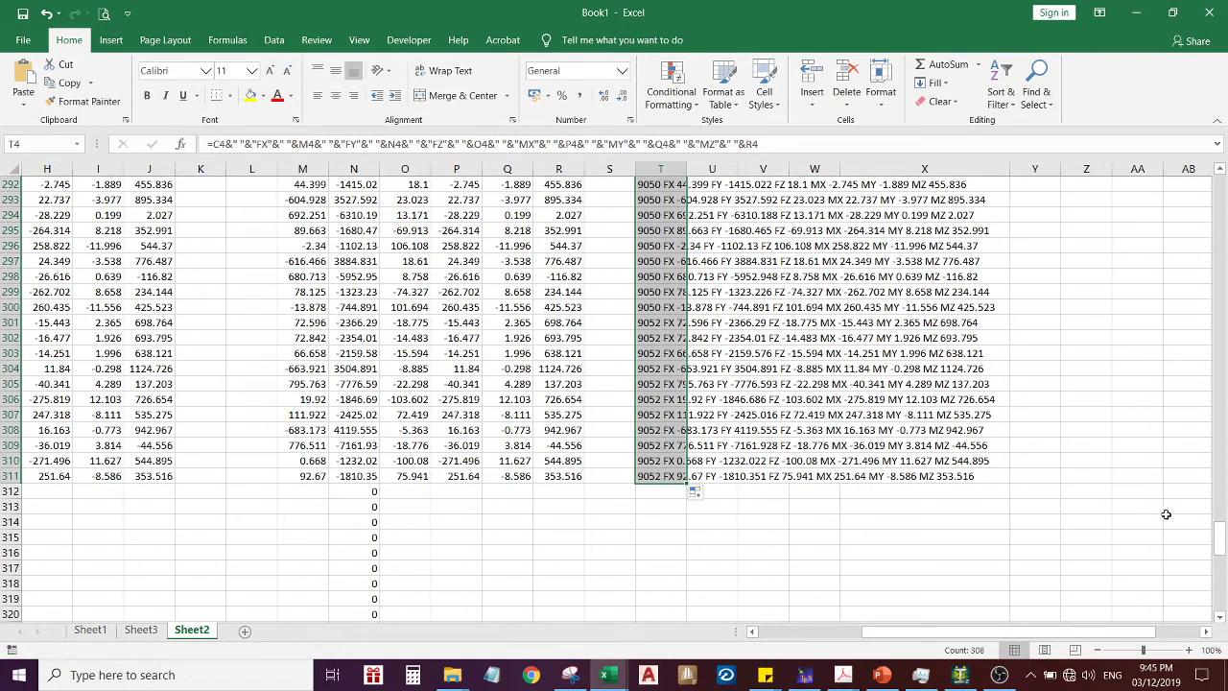
# Review the generated joint load lines in column T from row 4 to row 311
pyautogui.moveTo(1220, 542); pyautogui.dragTo(1221, 452)
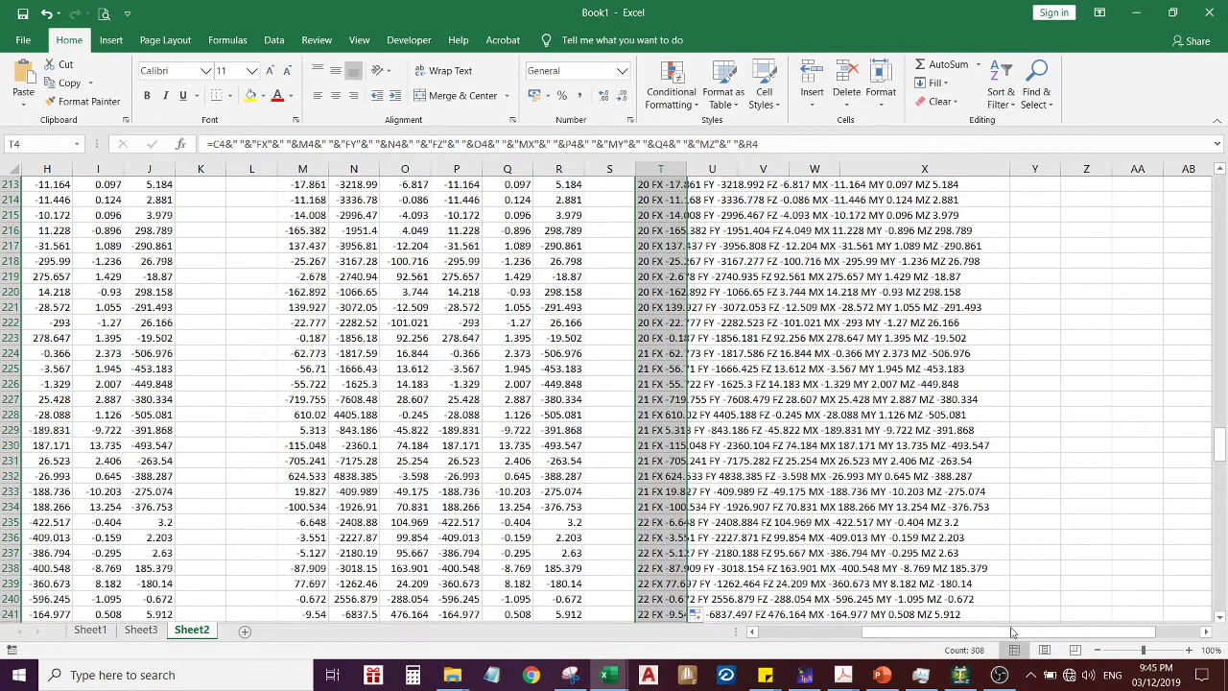
pyautogui.click(1000, 674)
pyautogui.click(1000, 675)
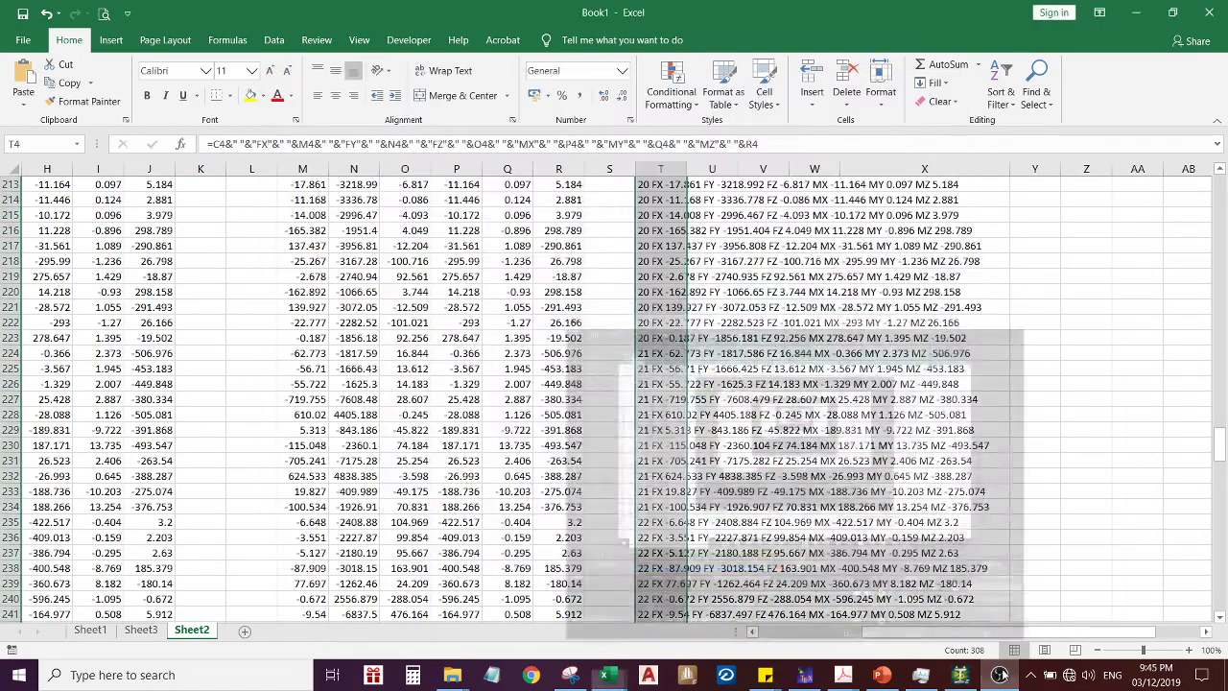
pyautogui.scroll(20, 770, 485)
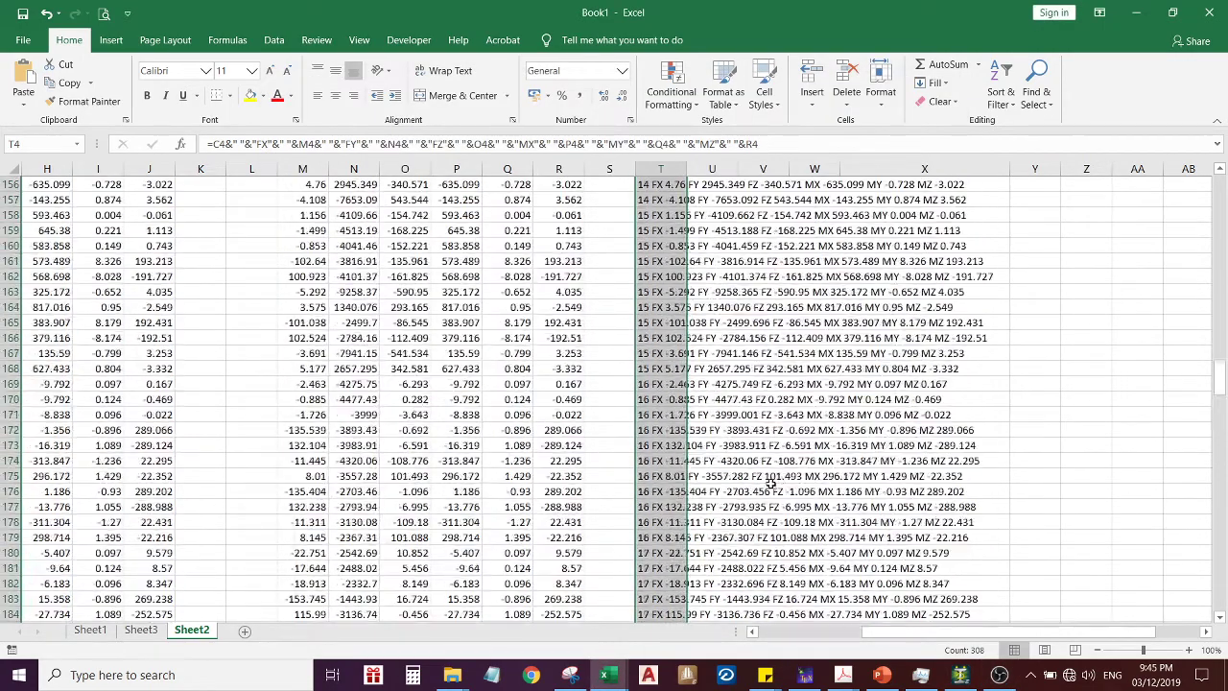
pyautogui.scroll(20, 770, 484)
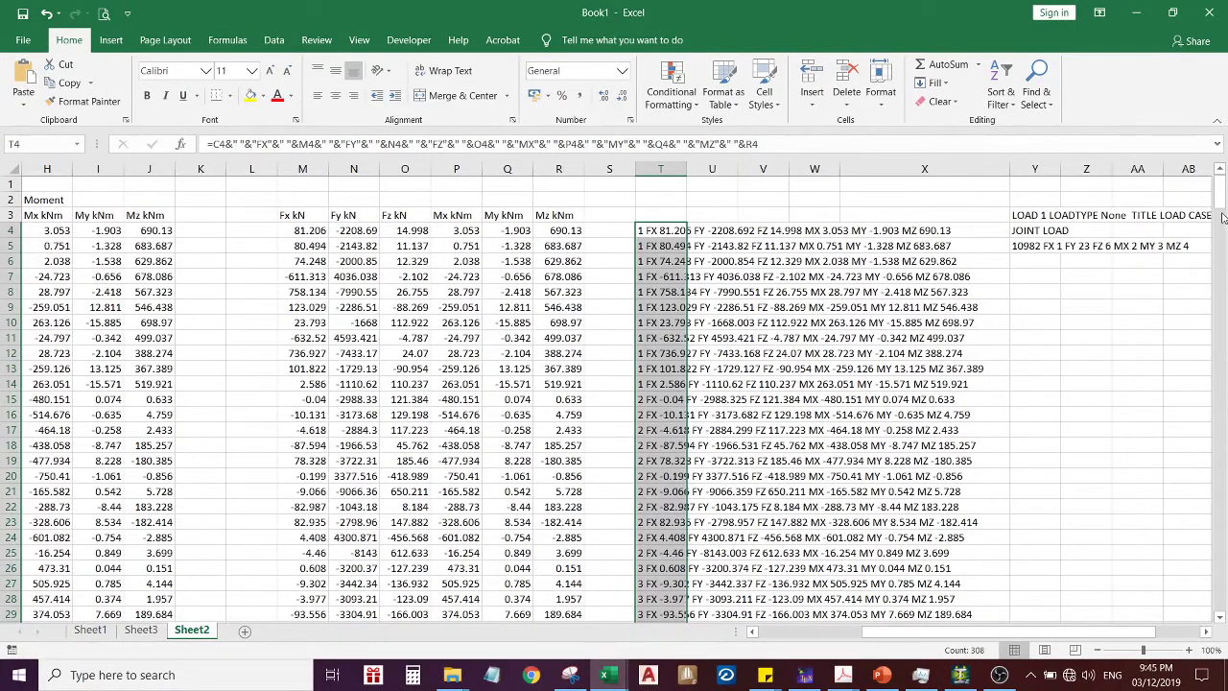
pyautogui.click(1223, 359)
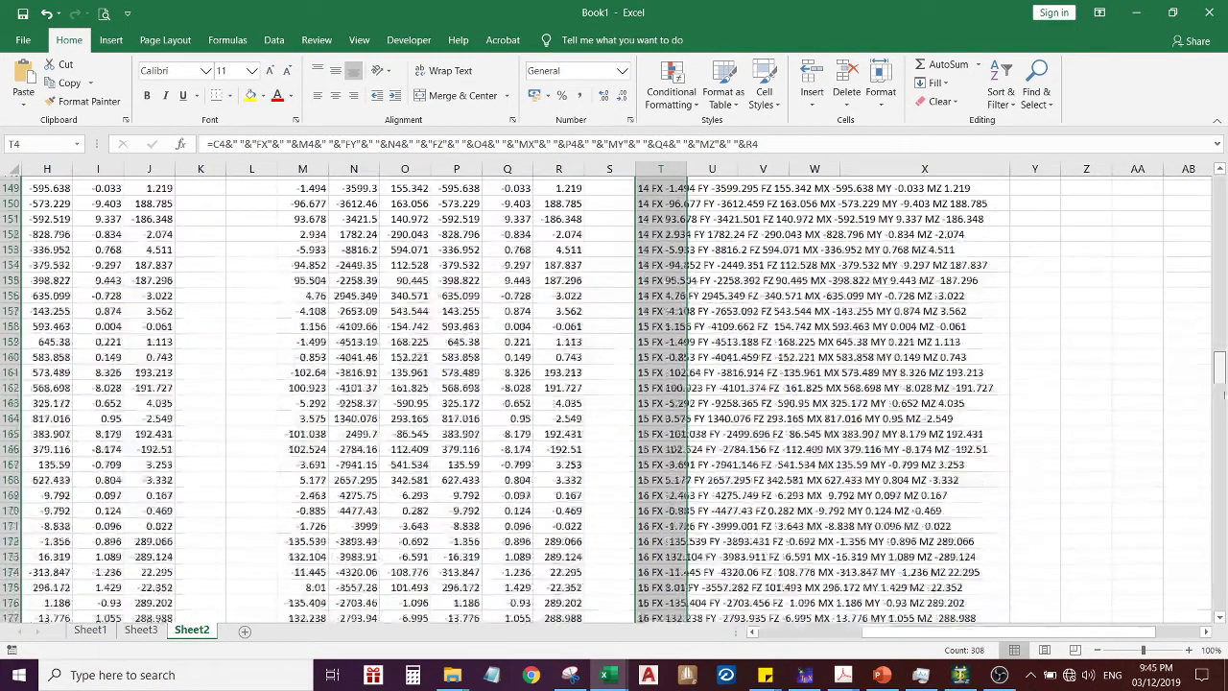
pyautogui.scroll(-20, 1203, 569)
pyautogui.scroll(4, 1203, 569)
# Copy the joint load formulas in T4:T311 and paste them into Sheet1 starting at S5
pyautogui.hotkey('ctrl', 'c')
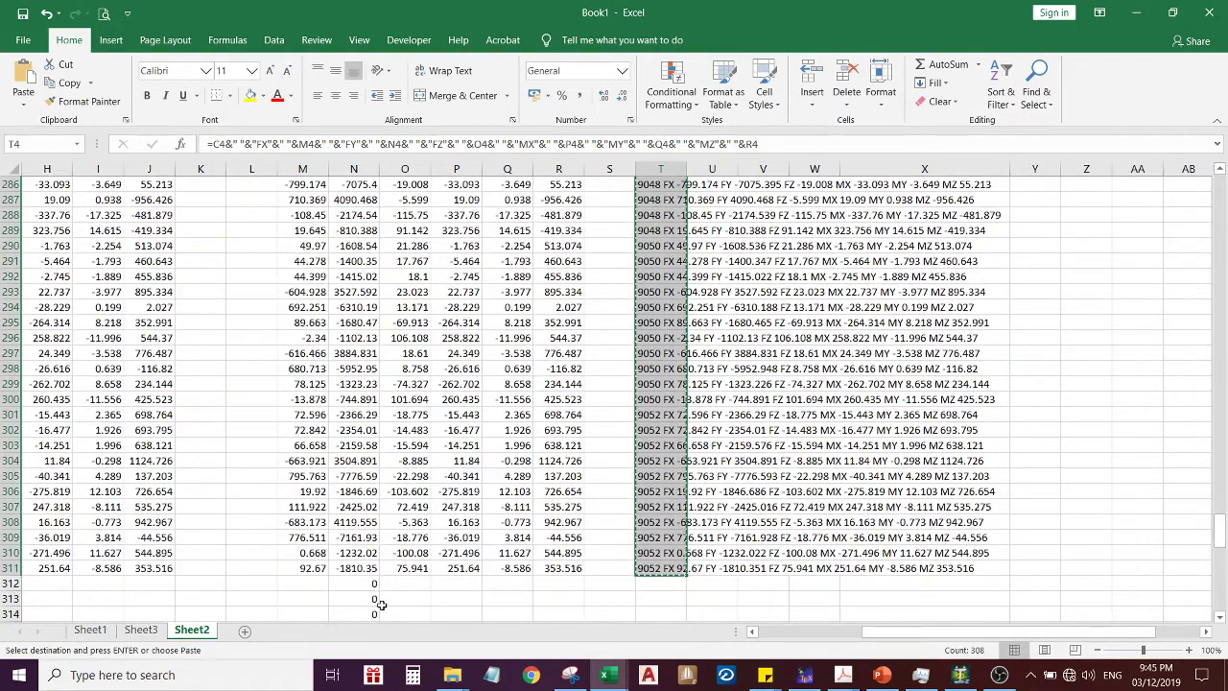
pyautogui.click(96, 633)
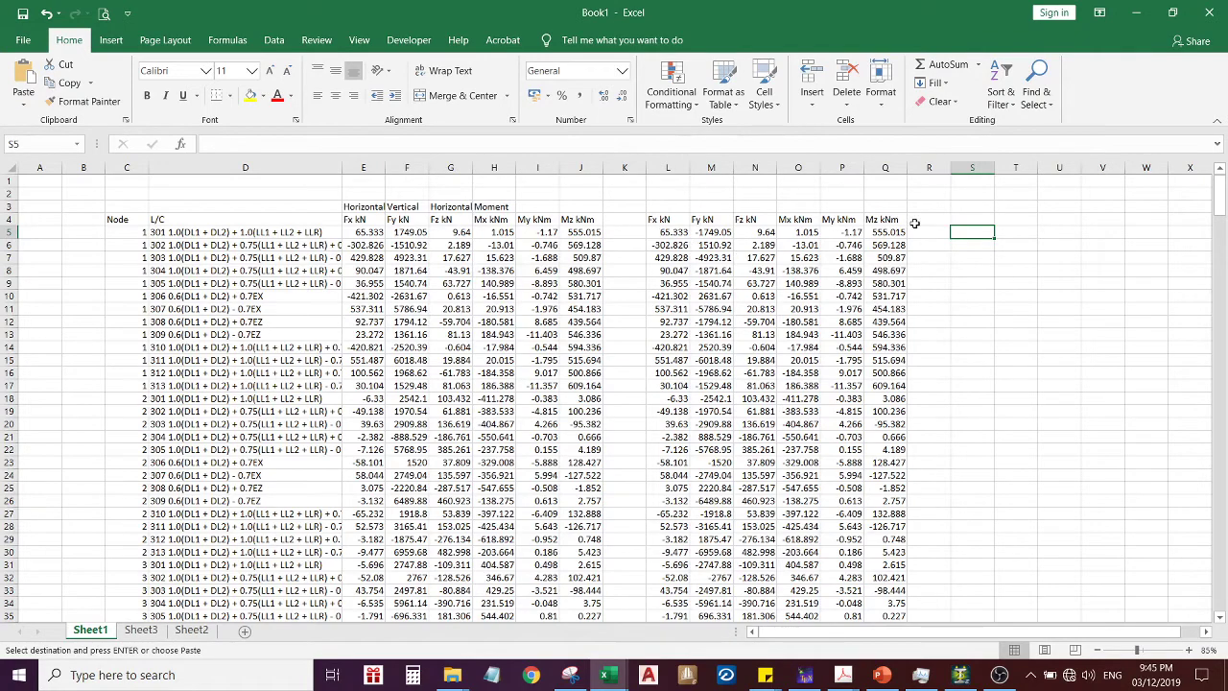
pyautogui.hotkey('ctrl', 'v')
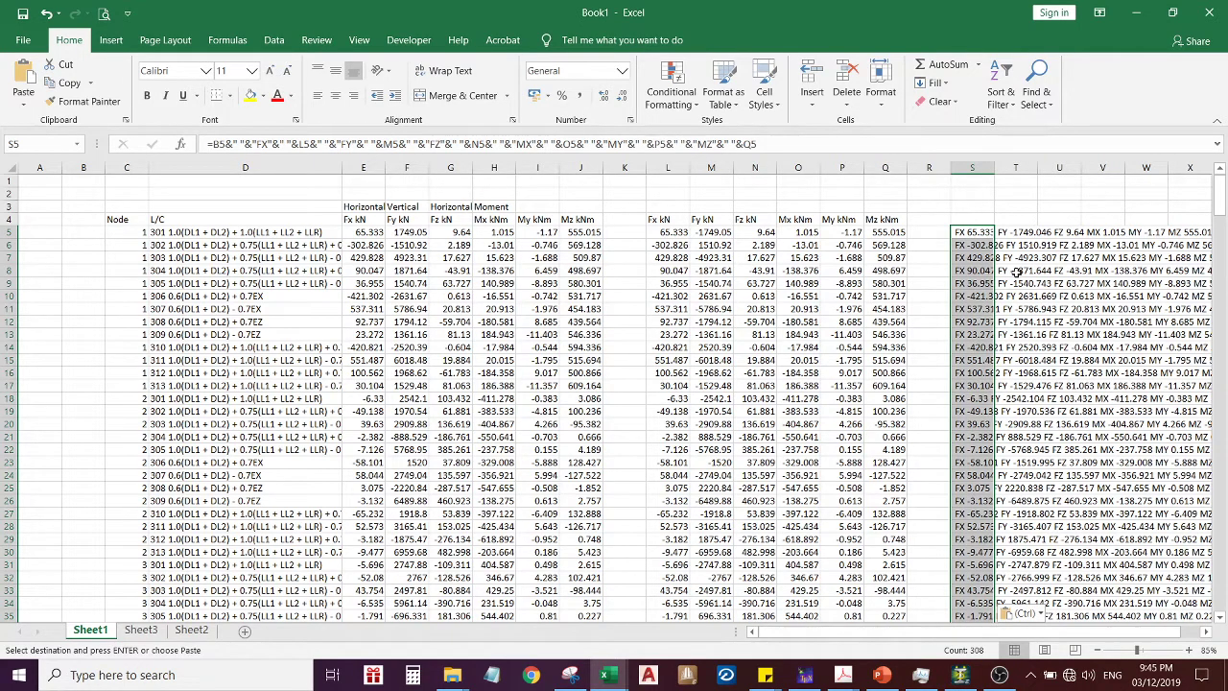
# Open the S5 formula on Sheet1 for editing at its B5 reference
pyautogui.click(228, 142)
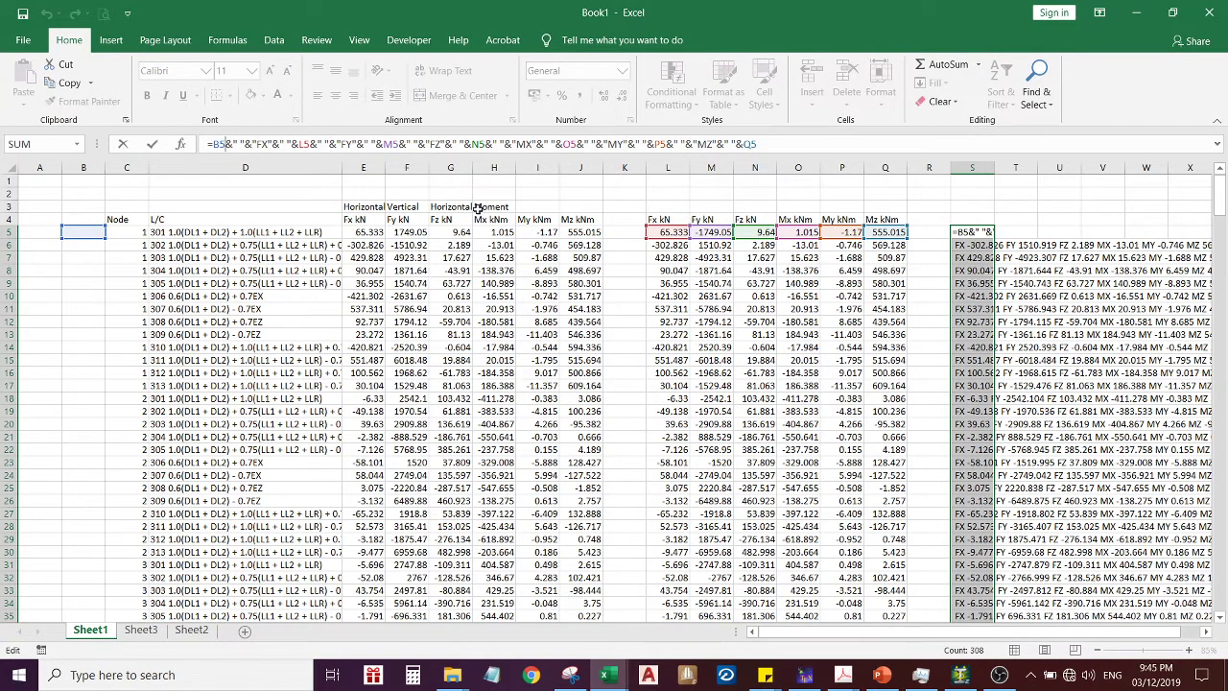
# Change the formula in S5 on Sheet1 so the load string starts with the node number from C5
pyautogui.press('Escape')
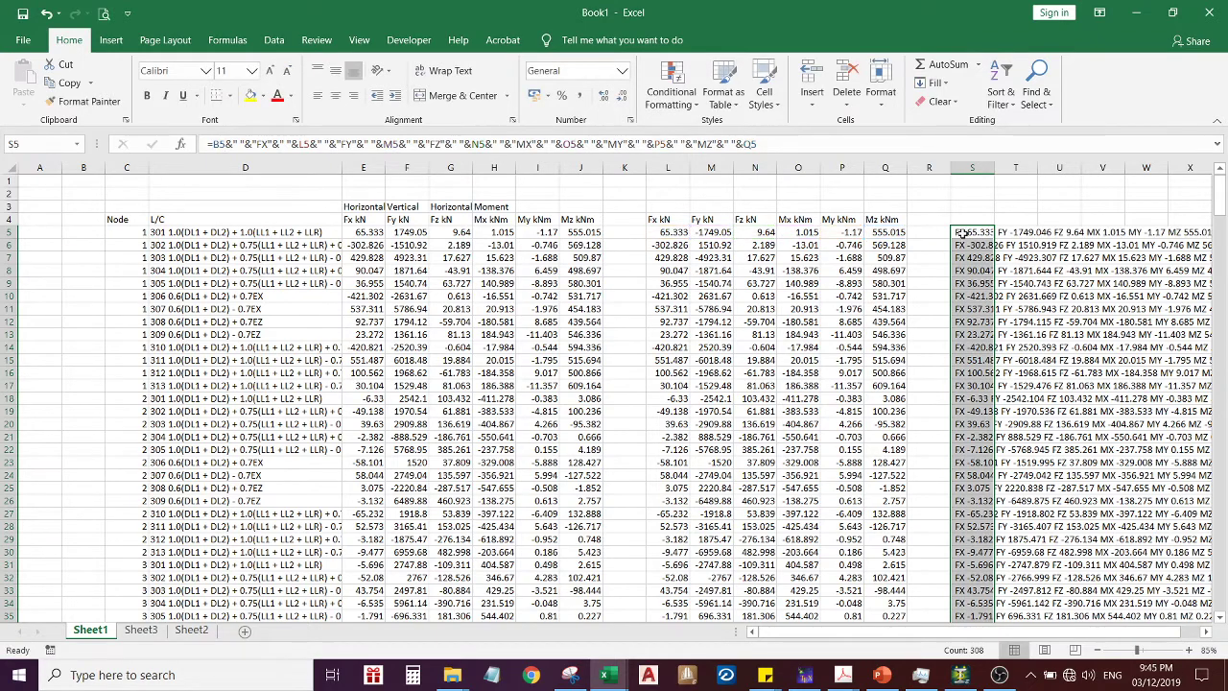
pyautogui.click(963, 233)
pyautogui.click(219, 145)
pyautogui.press('BackSpace')
pyautogui.write('C')
pyautogui.press('Return')
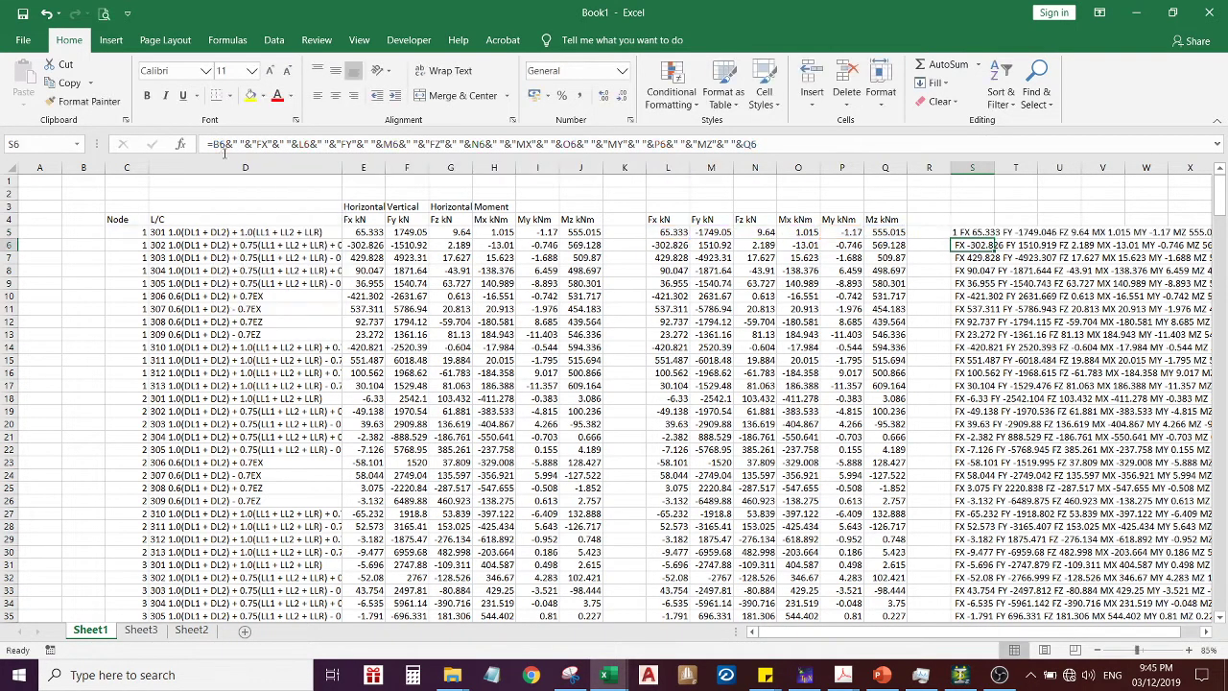
# Fill the corrected load-string formula from S5 down column S to row 368
pyautogui.click(958, 231)
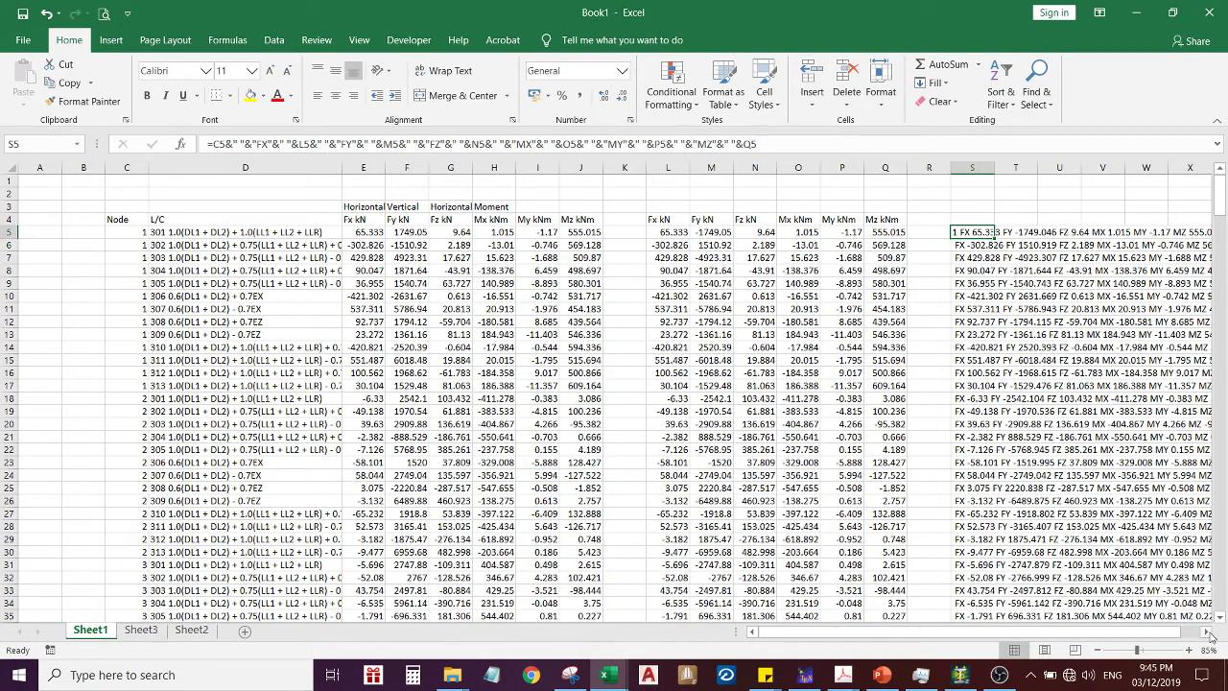
pyautogui.doubleClick(1207, 633)
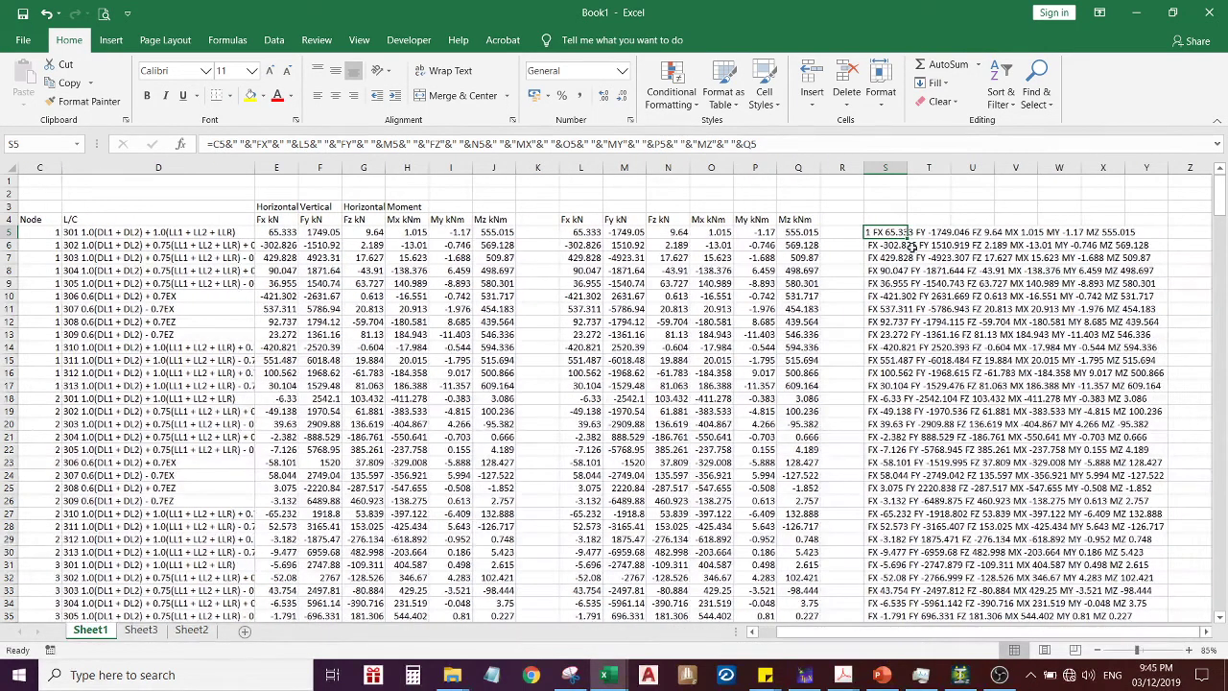
pyautogui.moveTo(908, 239); pyautogui.dragTo(914, 590)
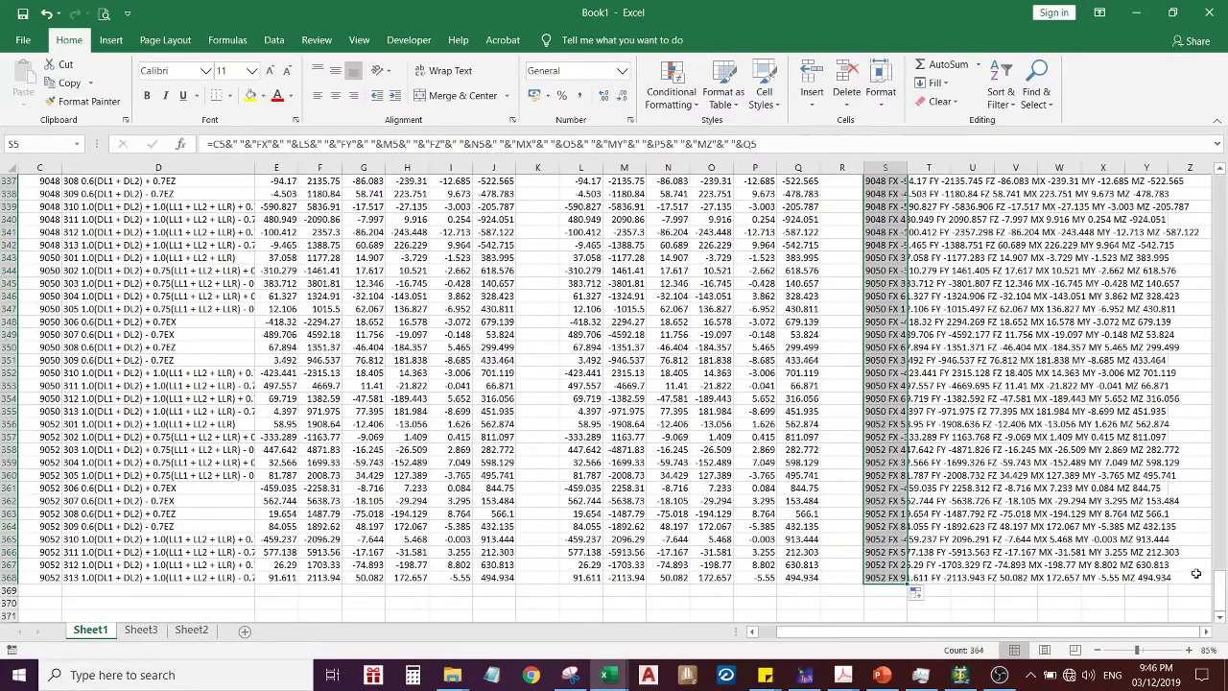
# Review the filled load strings in column S against the node numbers, from the first rows towards the end of the table
pyautogui.hscroll(-2, 992, 634)
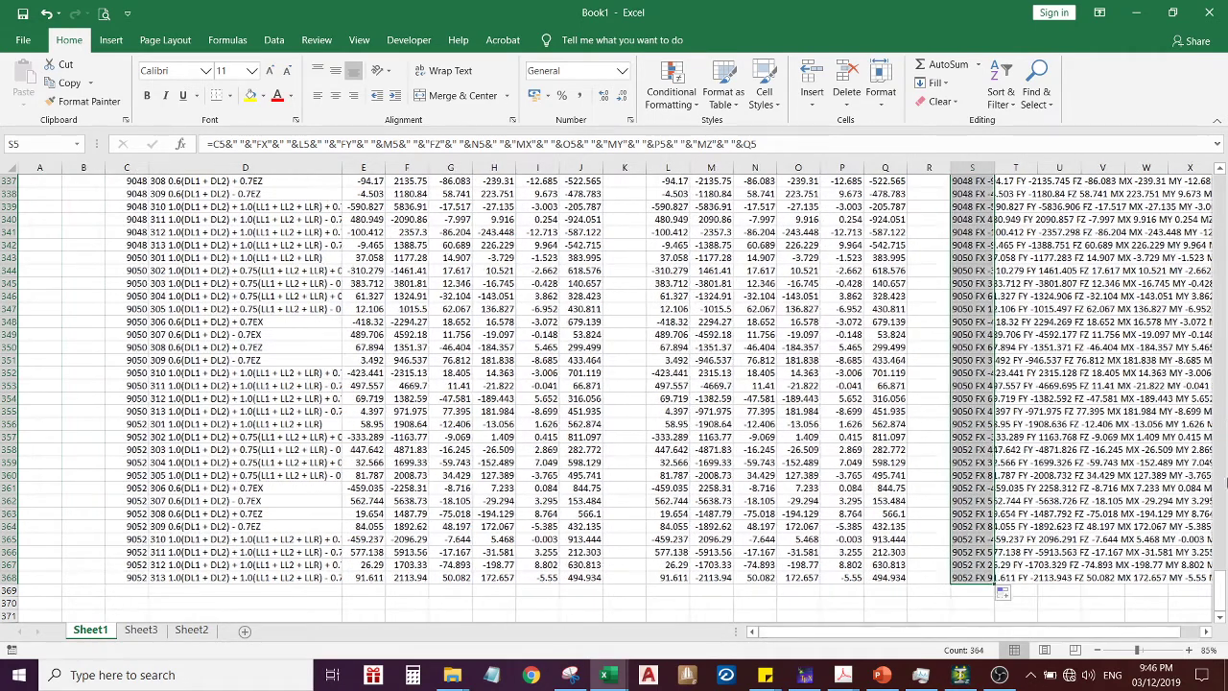
pyautogui.moveTo(1219, 587); pyautogui.dragTo(1220, 178)
pyautogui.scroll(-20, 748, 392)
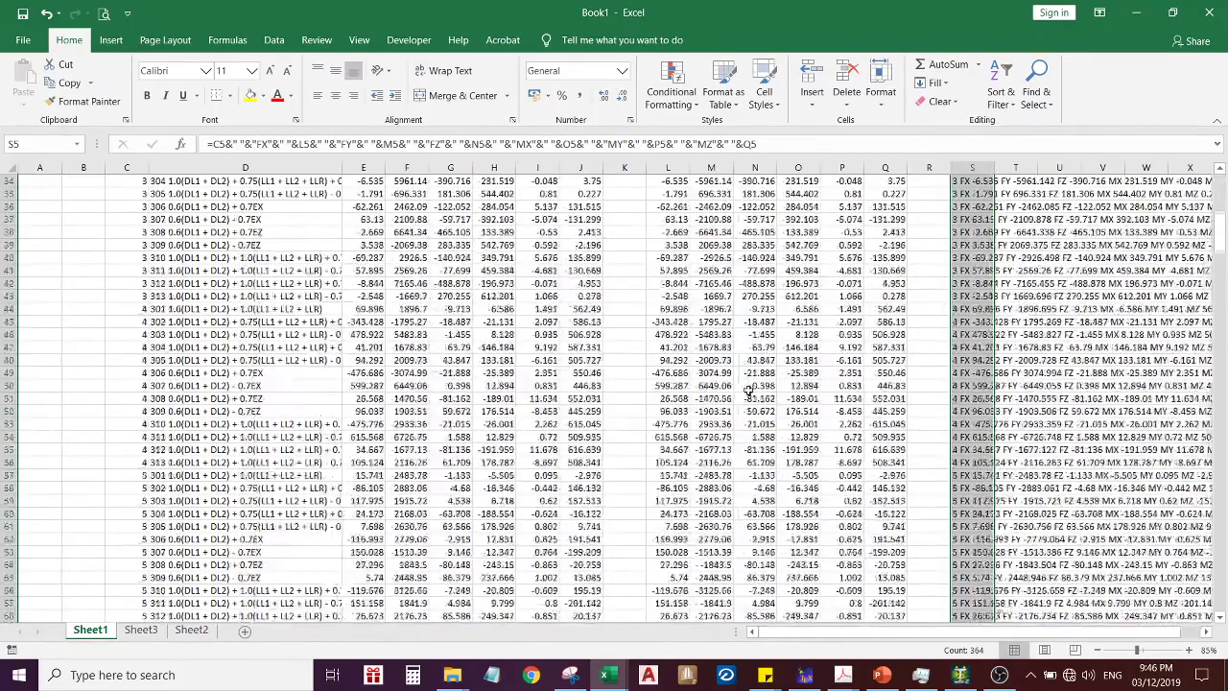
pyautogui.scroll(-7, 748, 391)
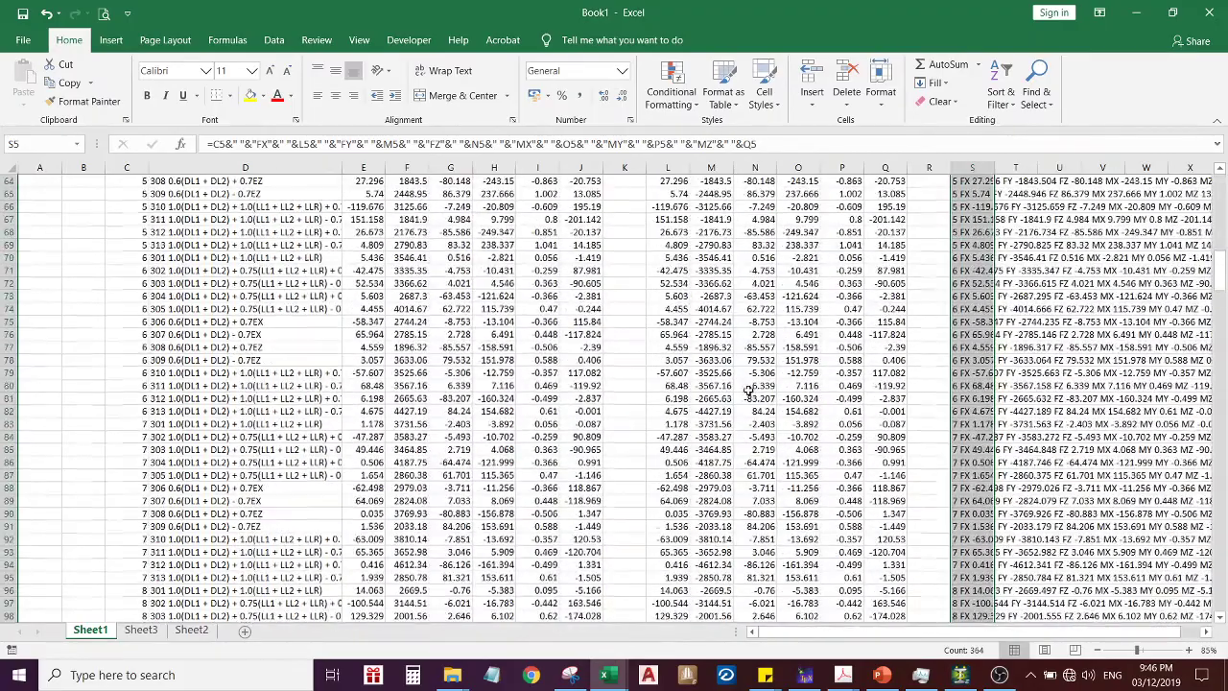
pyautogui.scroll(-20, 747, 390)
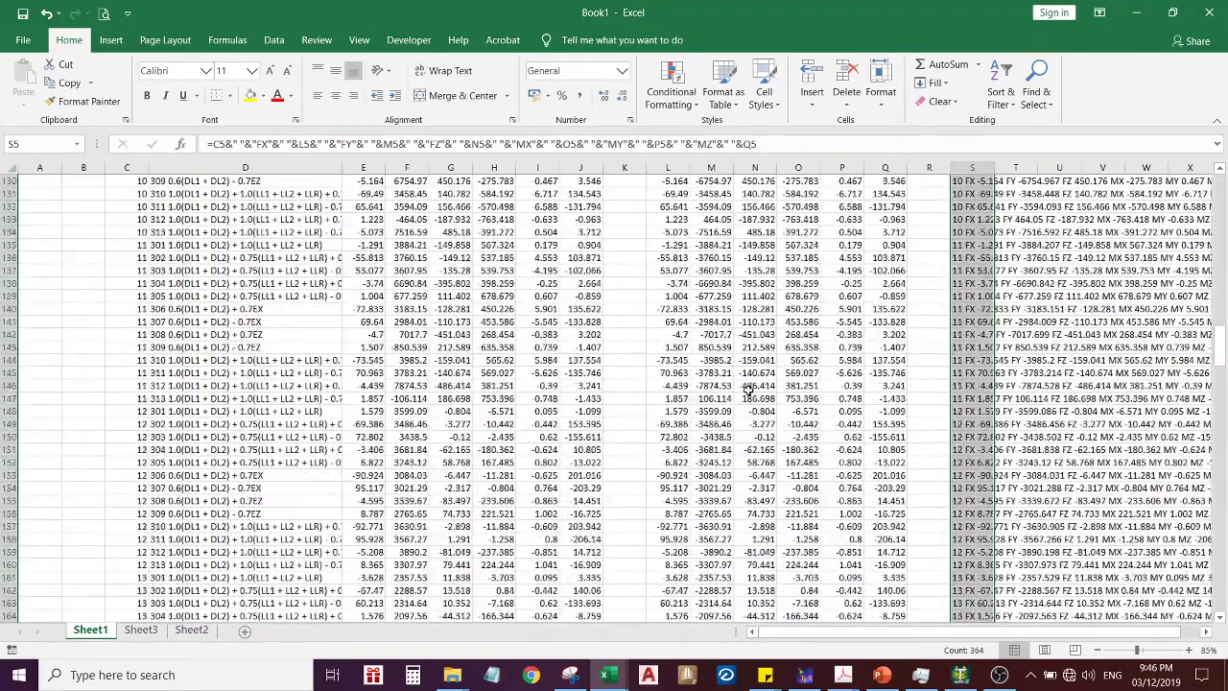
pyautogui.scroll(-20, 747, 390)
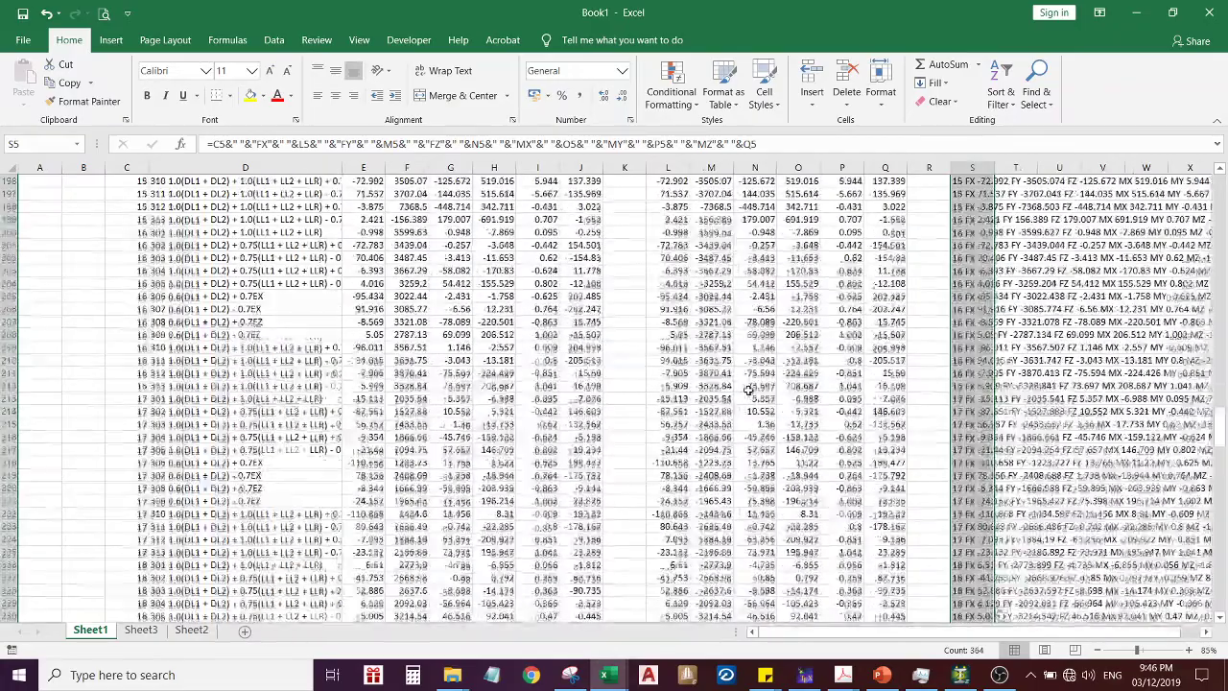
pyautogui.scroll(-16, 748, 390)
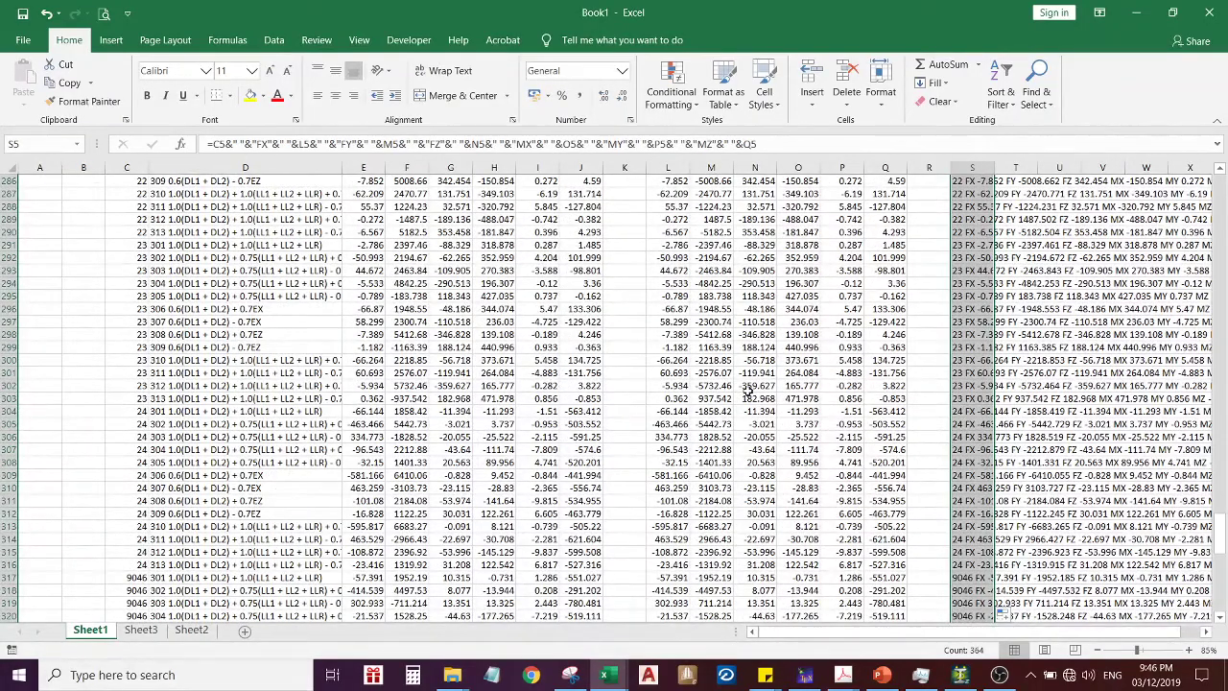
pyautogui.scroll(-5, 748, 390)
pyautogui.scroll(-3, 748, 389)
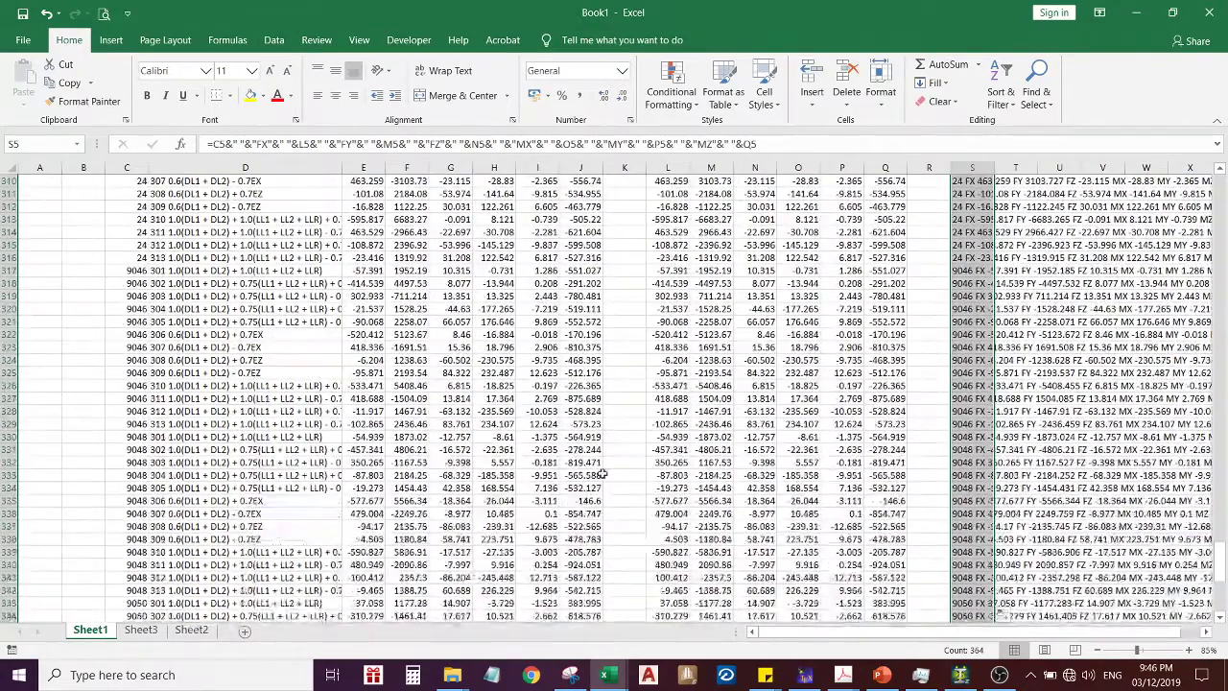
# Add filters to the load table on Sheet2, covering the range C4:T311
pyautogui.click(192, 630)
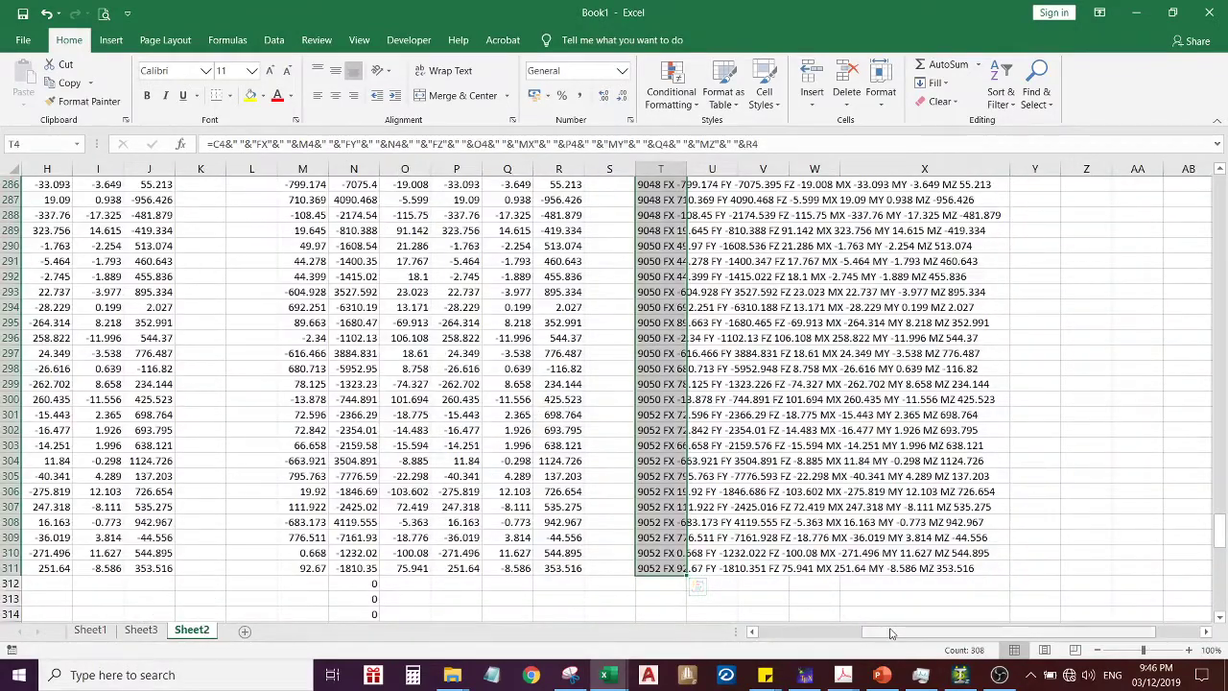
pyautogui.moveTo(883, 631); pyautogui.dragTo(789, 632)
pyautogui.moveTo(1217, 538); pyautogui.dragTo(1215, 190)
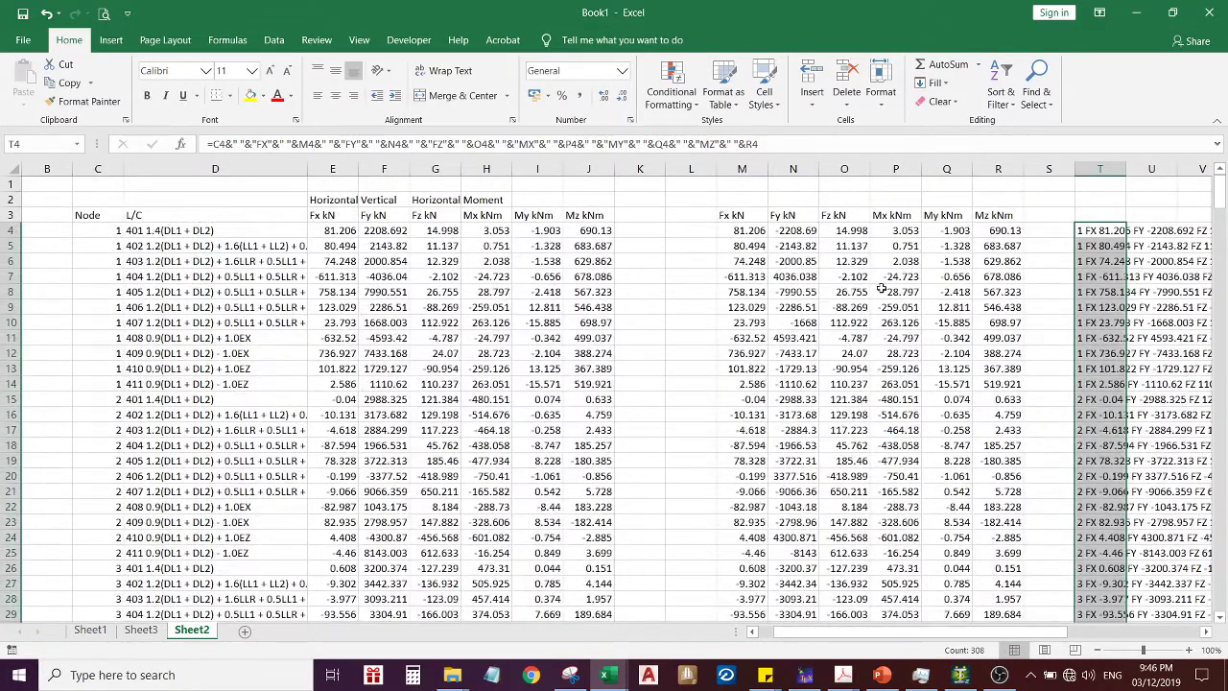
pyautogui.click(101, 232)
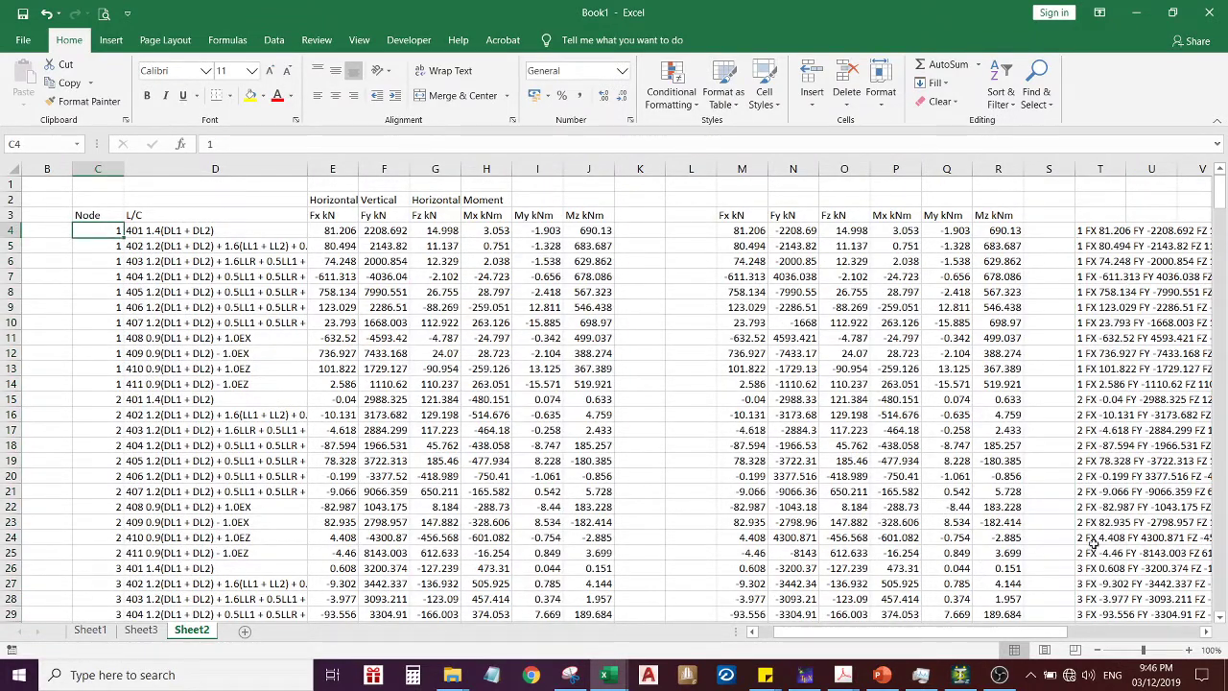
pyautogui.keyDown('shift'); pyautogui.click(1094, 551); pyautogui.keyUp('shift')
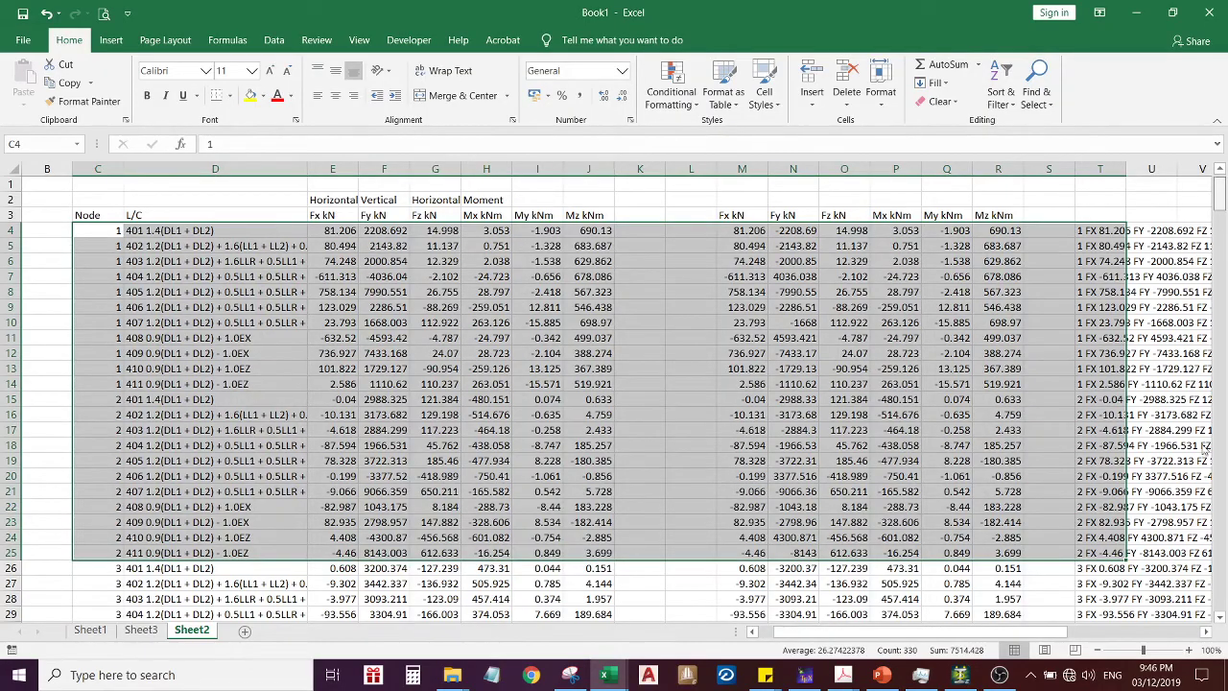
pyautogui.scroll(-20, 1199, 545)
pyautogui.moveTo(1220, 600); pyautogui.dragTo(1191, 545)
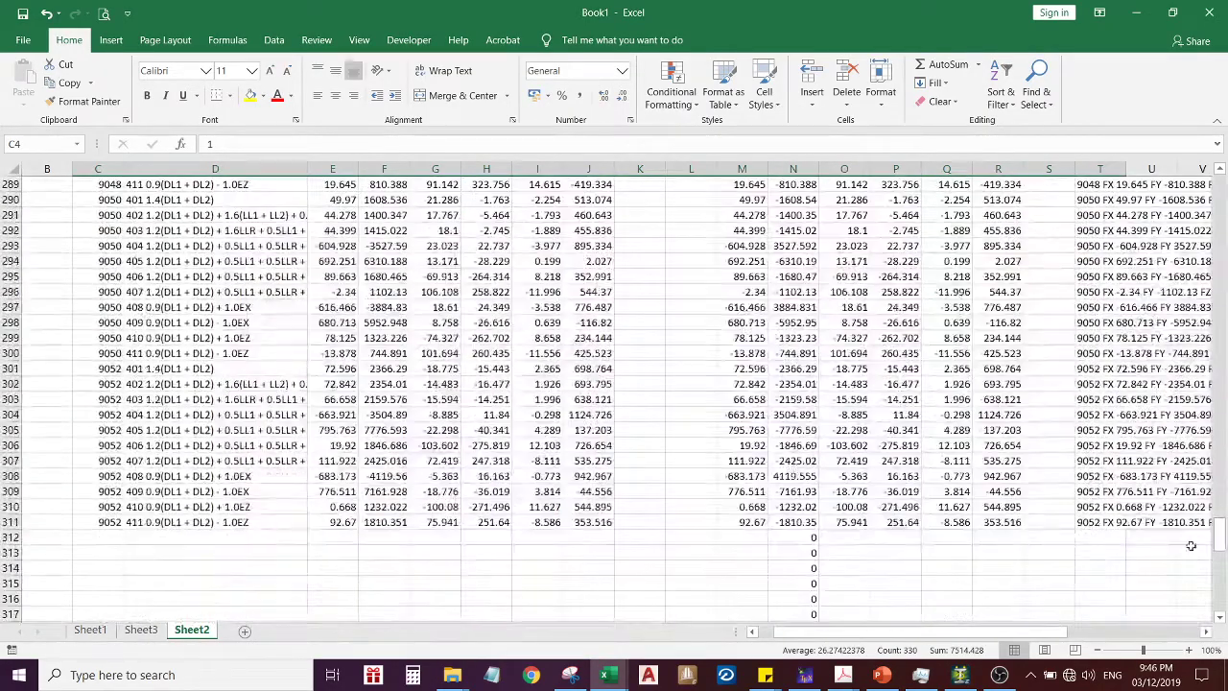
pyautogui.keyDown('shift'); pyautogui.click(1097, 523); pyautogui.keyUp('shift')
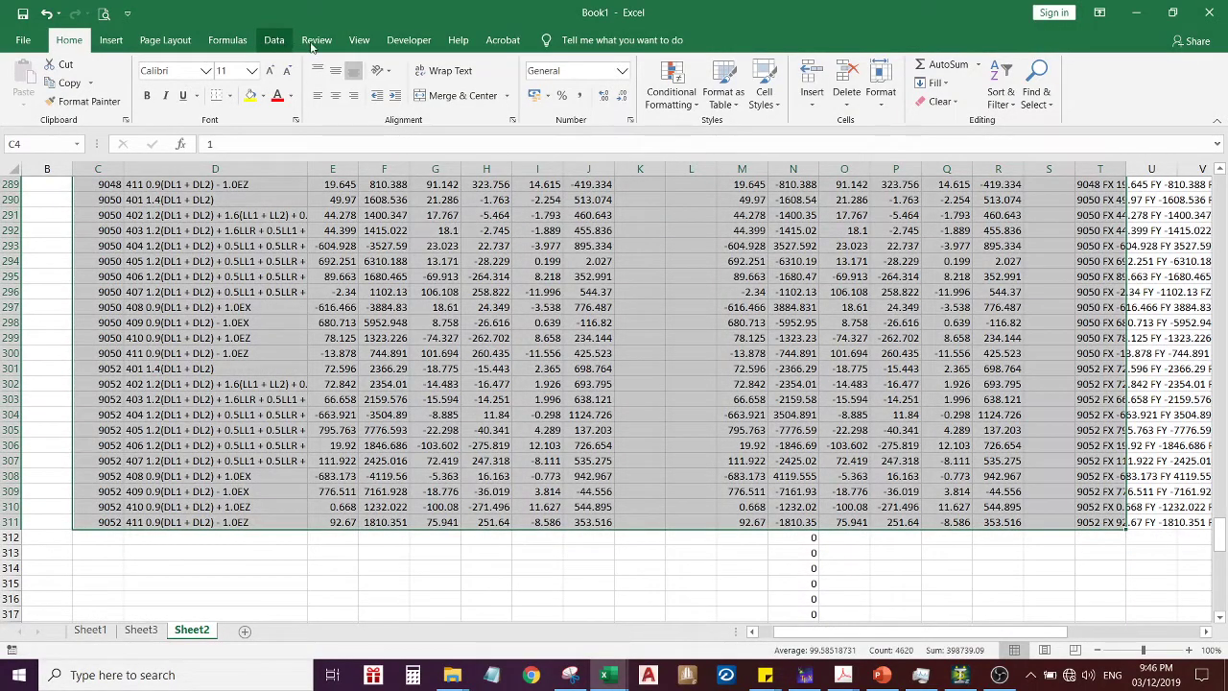
pyautogui.click(275, 41)
pyautogui.click(547, 85)
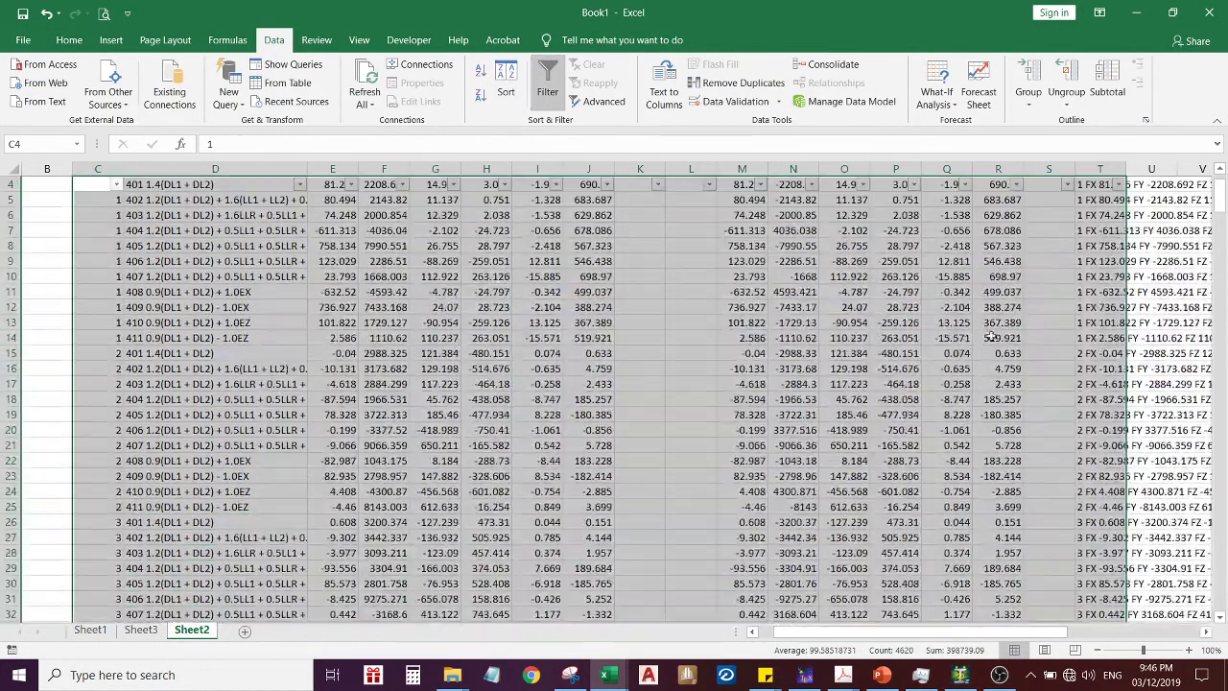
pyautogui.scroll(1, 1149, 271)
pyautogui.click(203, 280)
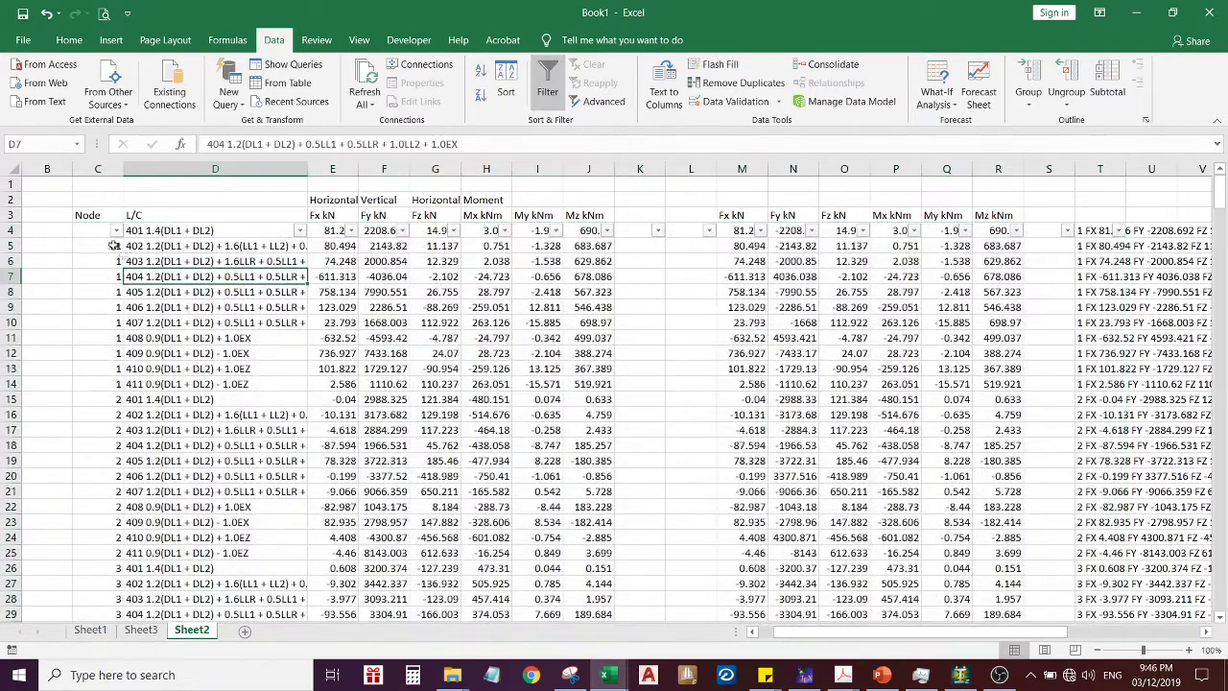
# Check which node numbers are offered in the Node column's filter list on Sheet2, leaving the list unfiltered
pyautogui.click(116, 230)
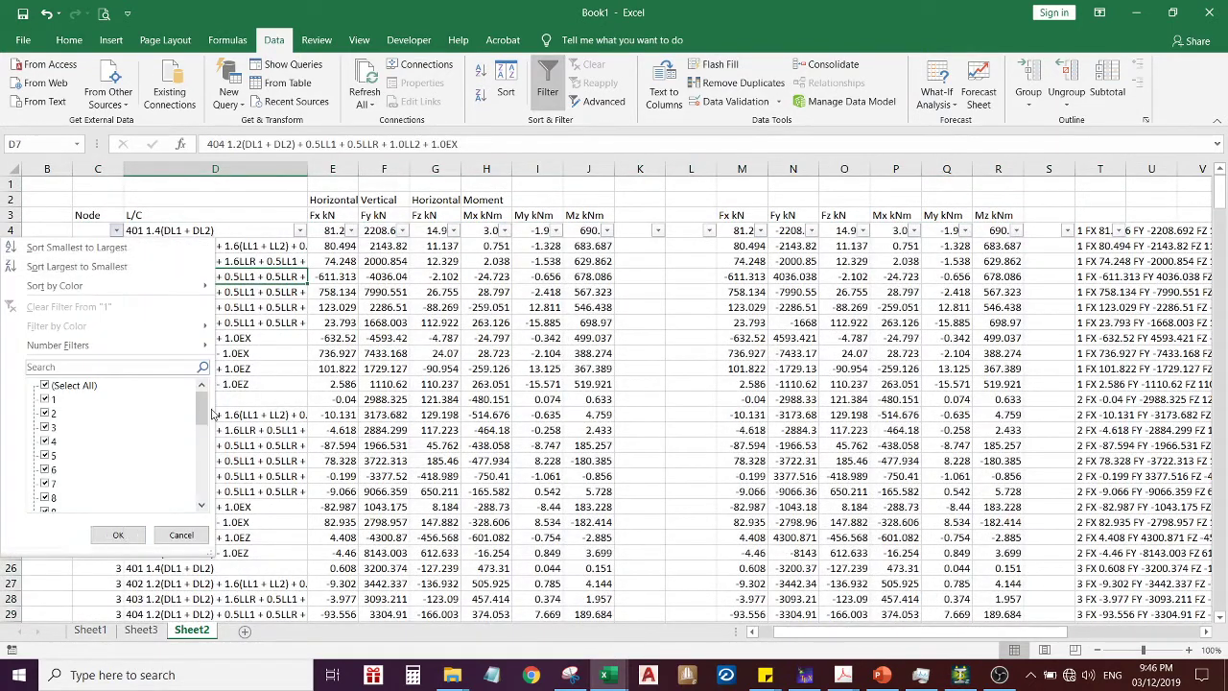
pyautogui.moveTo(203, 411); pyautogui.dragTo(223, 491)
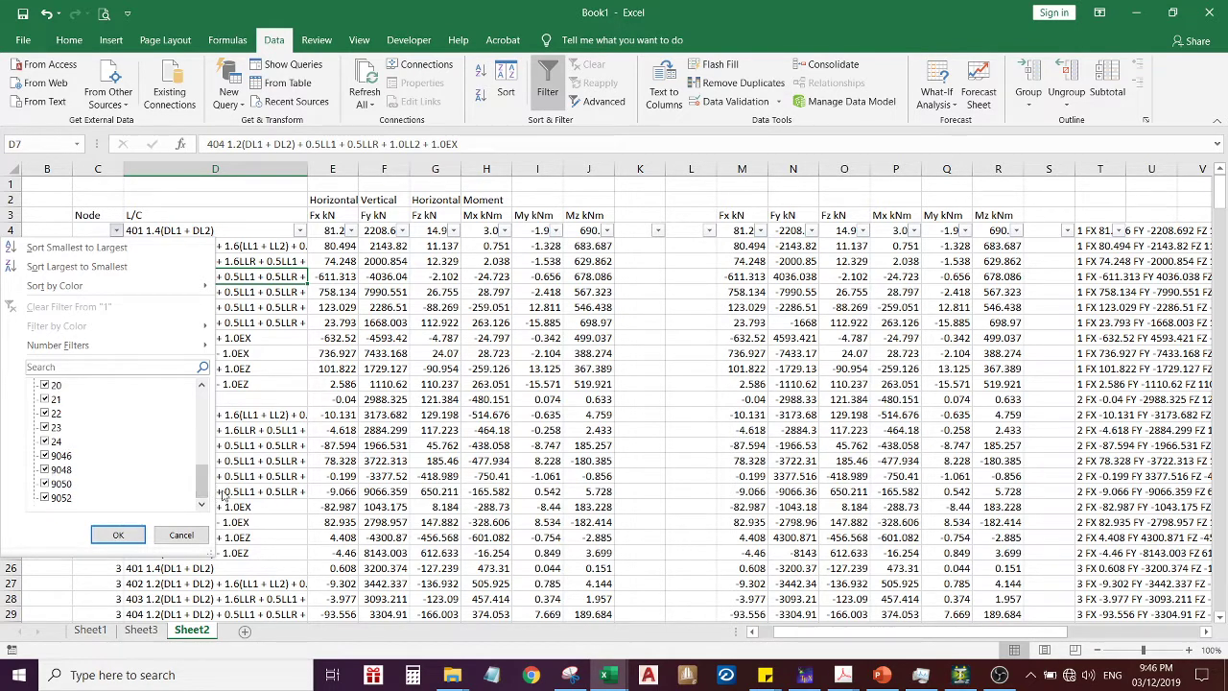
pyautogui.click(181, 535)
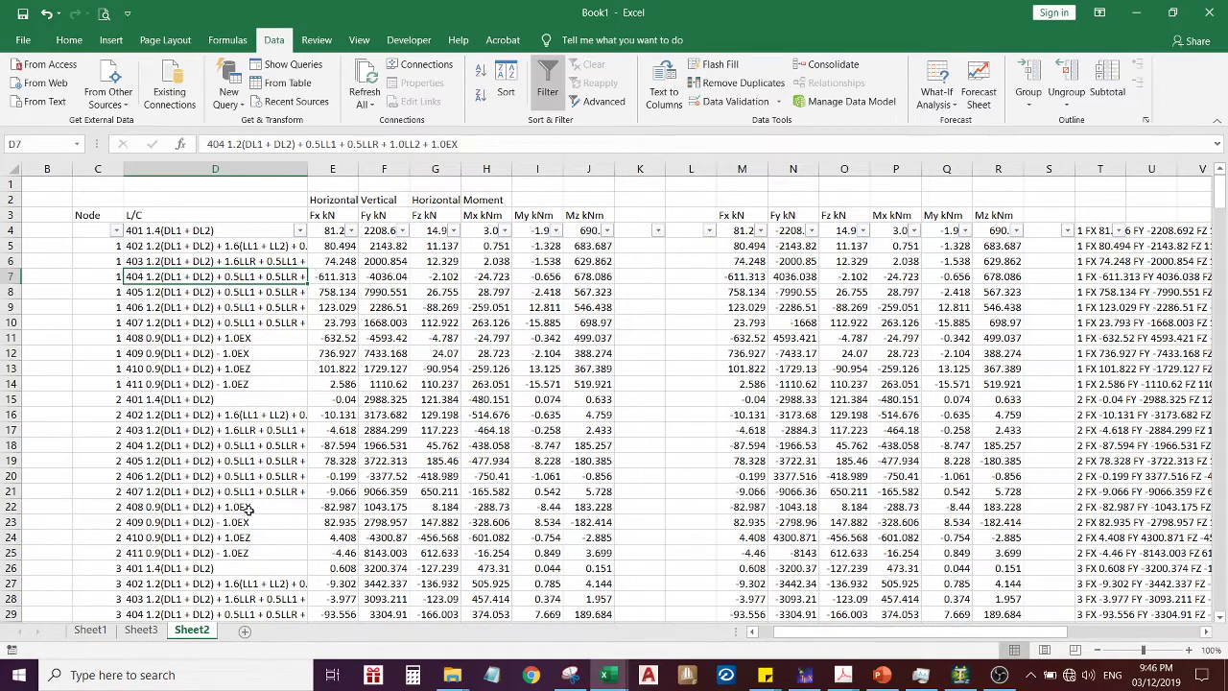
pyautogui.click(244, 509)
pyautogui.scroll(-4, 526, 475)
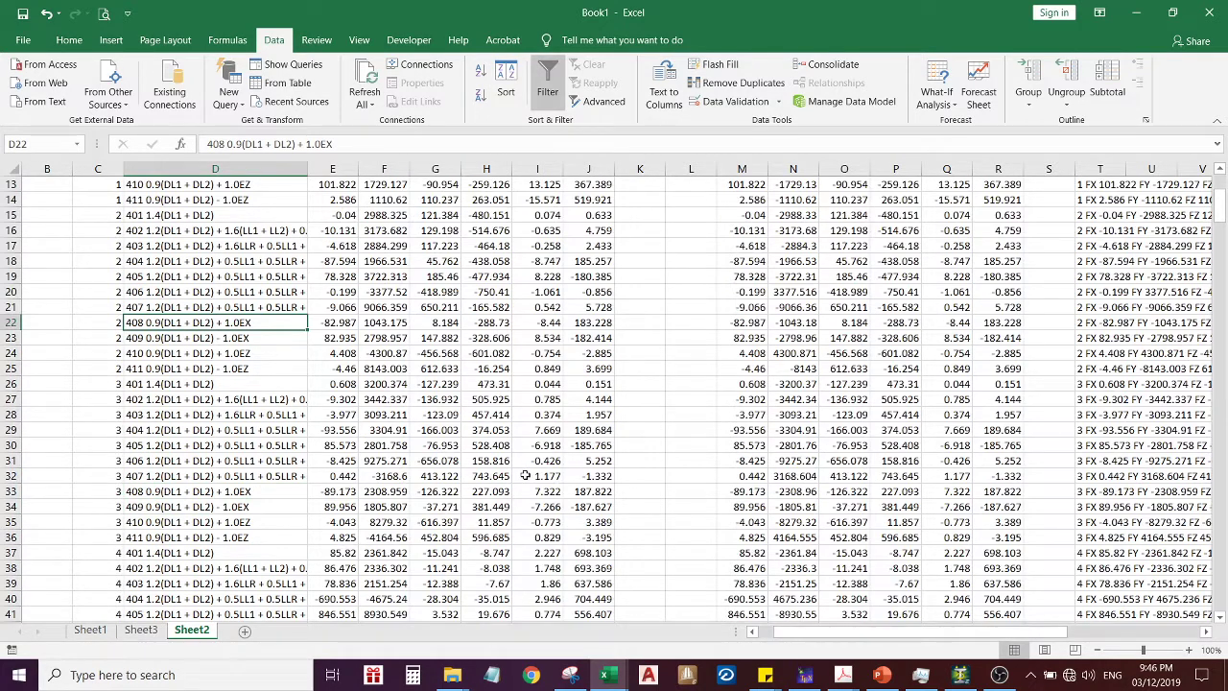
# Add filters to the load table on Sheet1, covering the range C5:S368
pyautogui.click(92, 630)
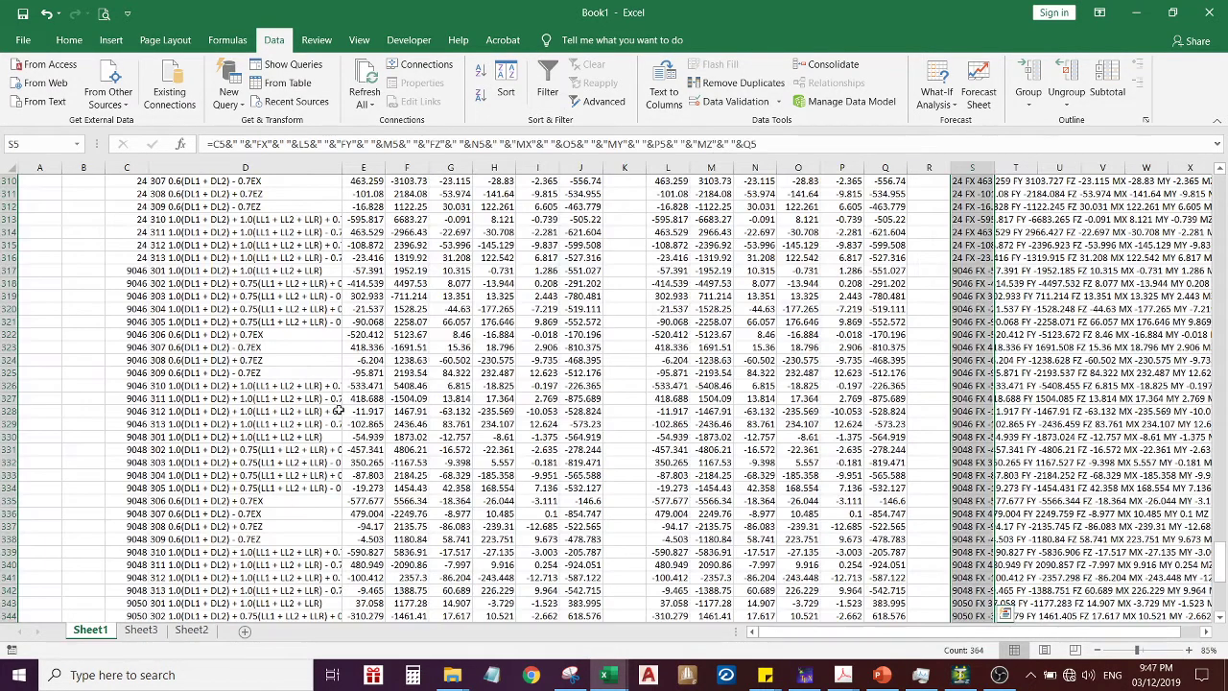
pyautogui.scroll(20, 338, 399)
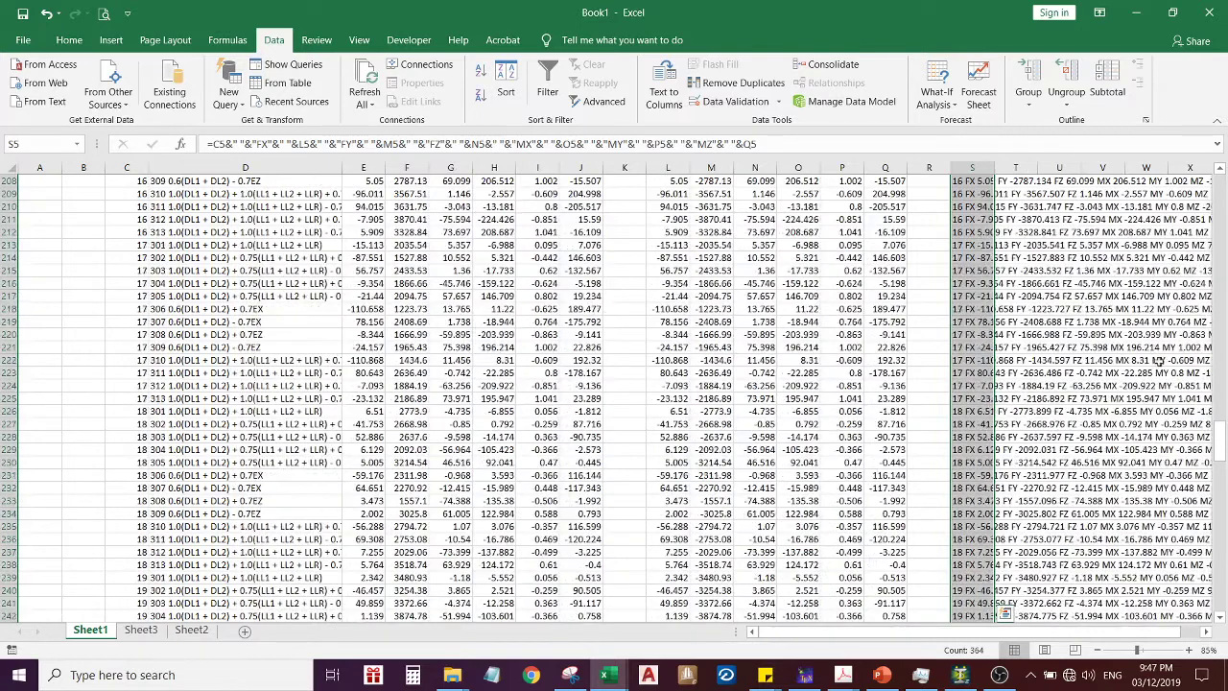
pyautogui.moveTo(1216, 451); pyautogui.dragTo(1216, 389)
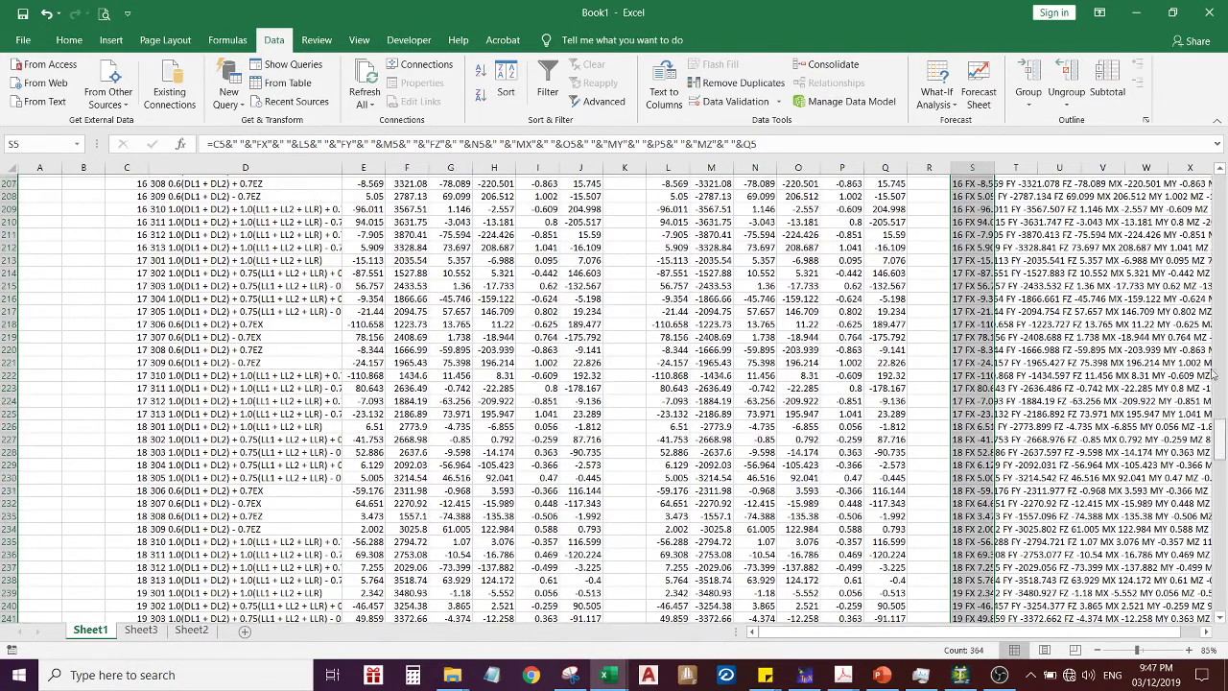
pyautogui.moveTo(1211, 188); pyautogui.dragTo(1215, 178)
pyautogui.click(114, 233)
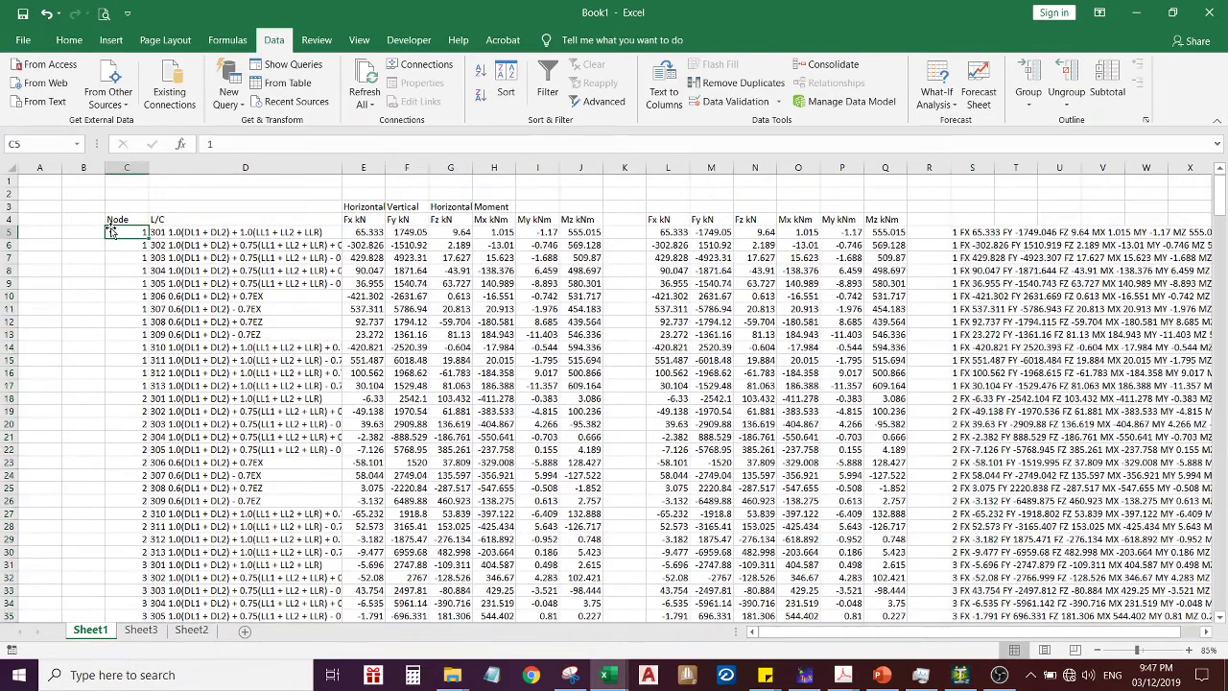
pyautogui.keyDown('shift'); pyautogui.click(976, 397); pyautogui.keyUp('shift')
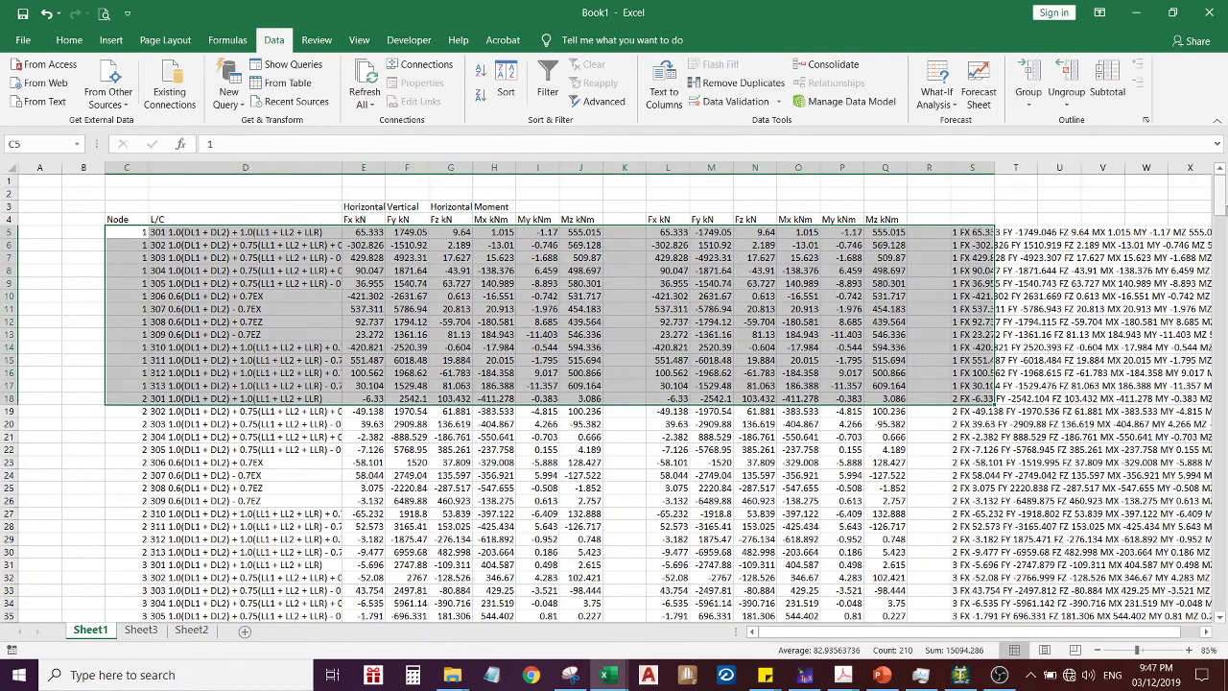
pyautogui.moveTo(1210, 504); pyautogui.dragTo(1214, 608)
pyautogui.scroll(-3, 1056, 552)
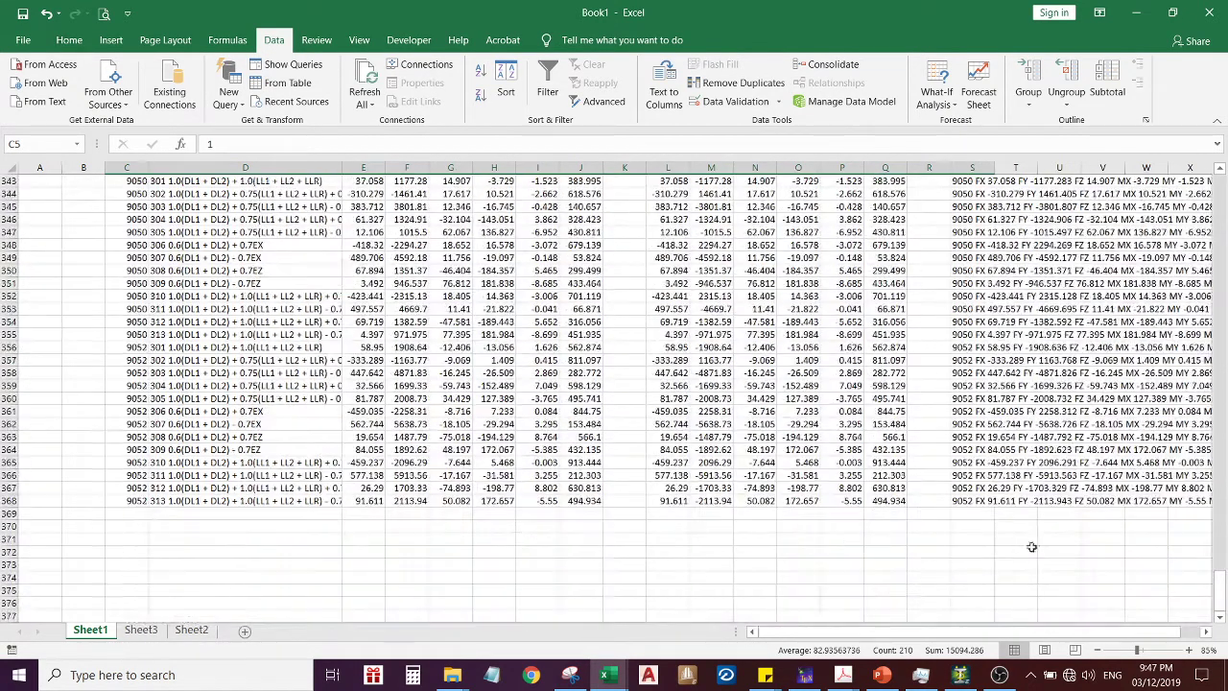
pyautogui.keyDown('shift'); pyautogui.click(970, 501); pyautogui.keyUp('shift')
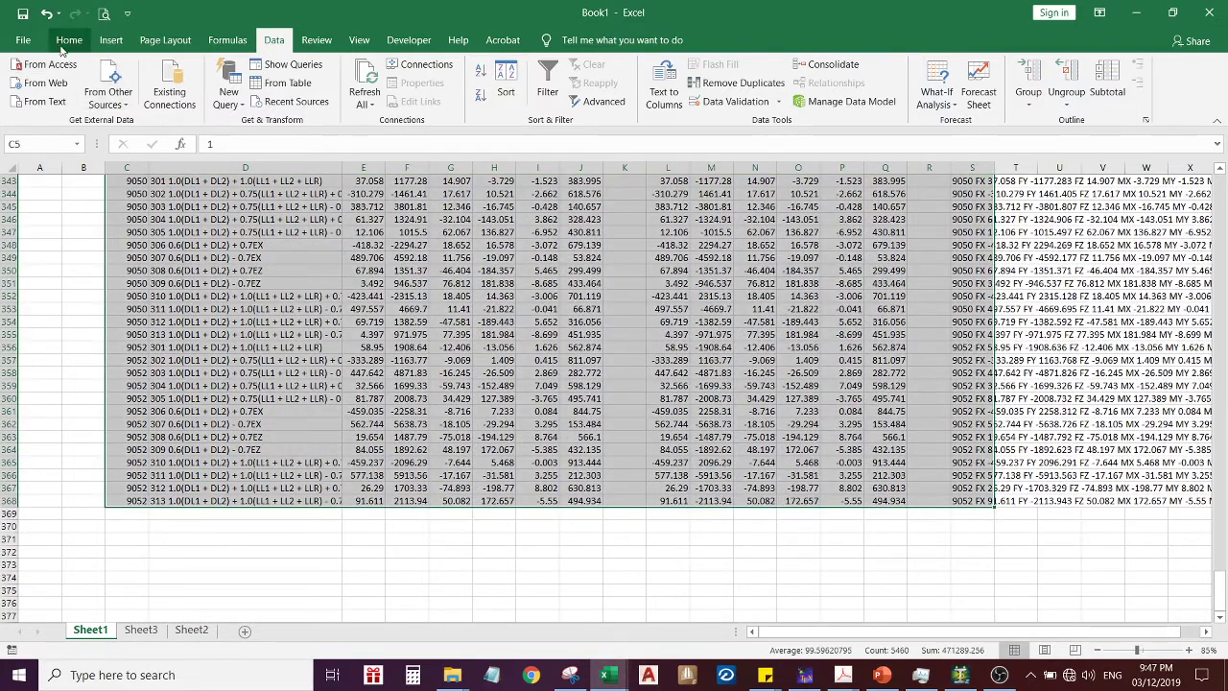
pyautogui.click(547, 91)
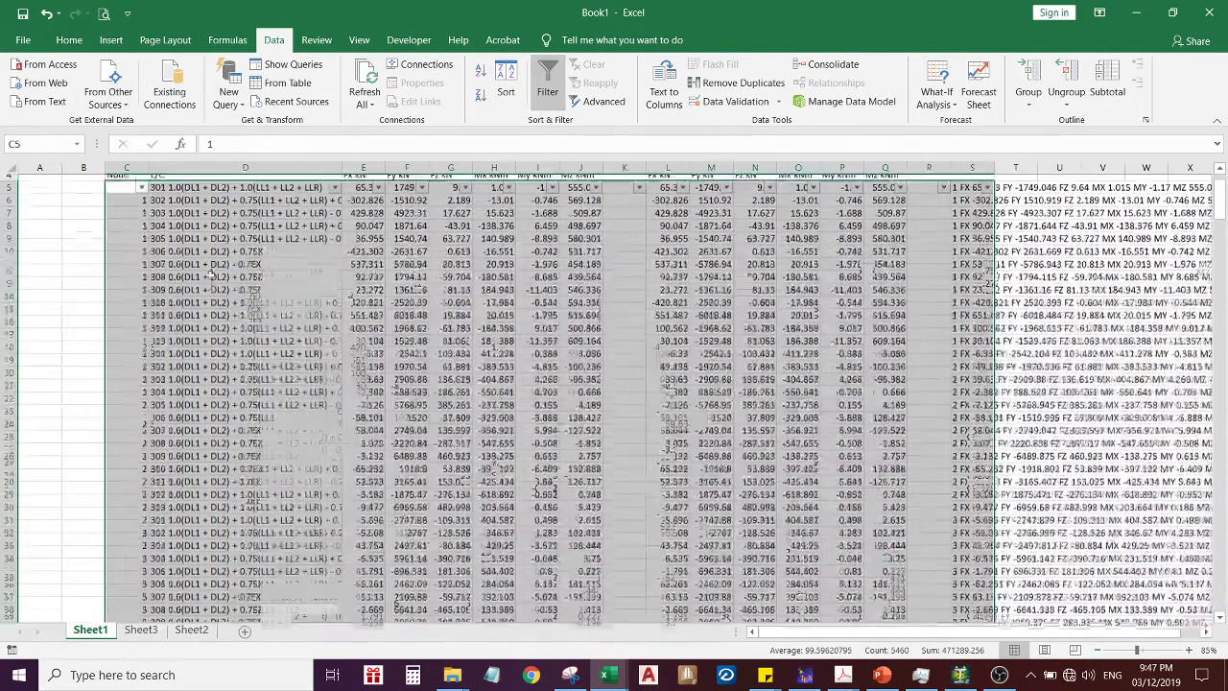
# Check which node numbers are offered in the Node column's filter list on Sheet1 without applying a filter
pyautogui.click(141, 232)
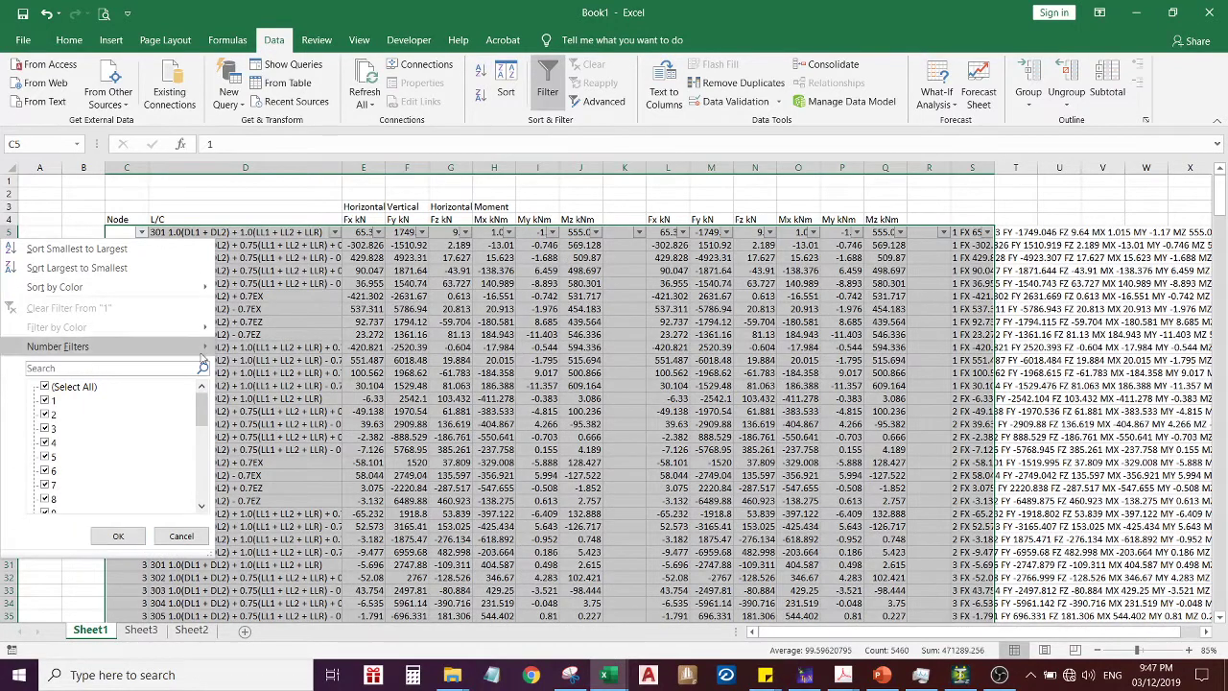
pyautogui.moveTo(204, 415); pyautogui.dragTo(200, 501)
pyautogui.click(186, 538)
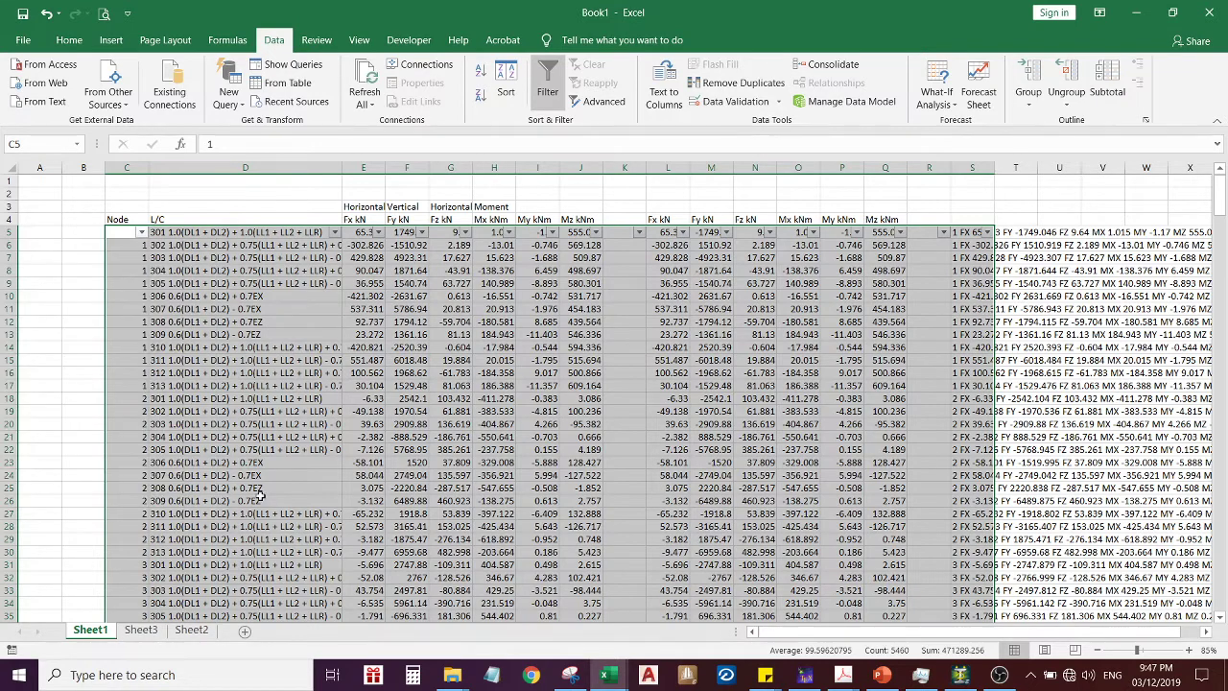
pyautogui.click(276, 283)
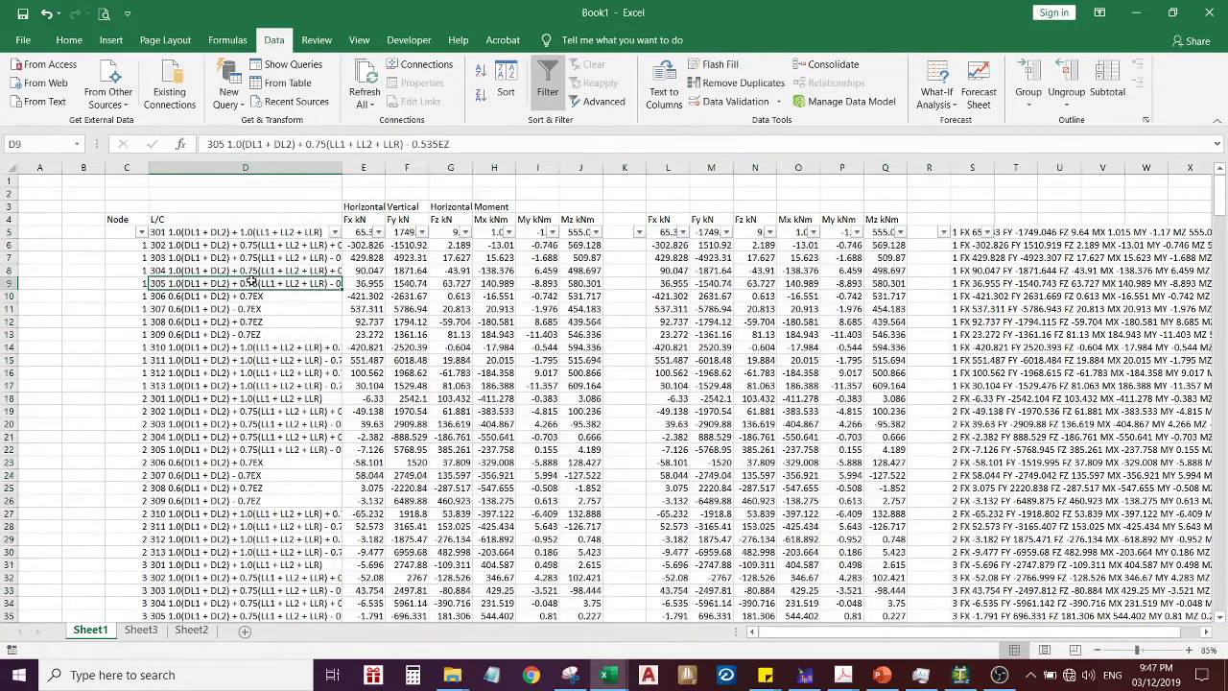
# Review the first load cases in the L/C column and the force and moment values in columns L to Q on Sheet1
pyautogui.click(164, 270)
pyautogui.click(164, 258)
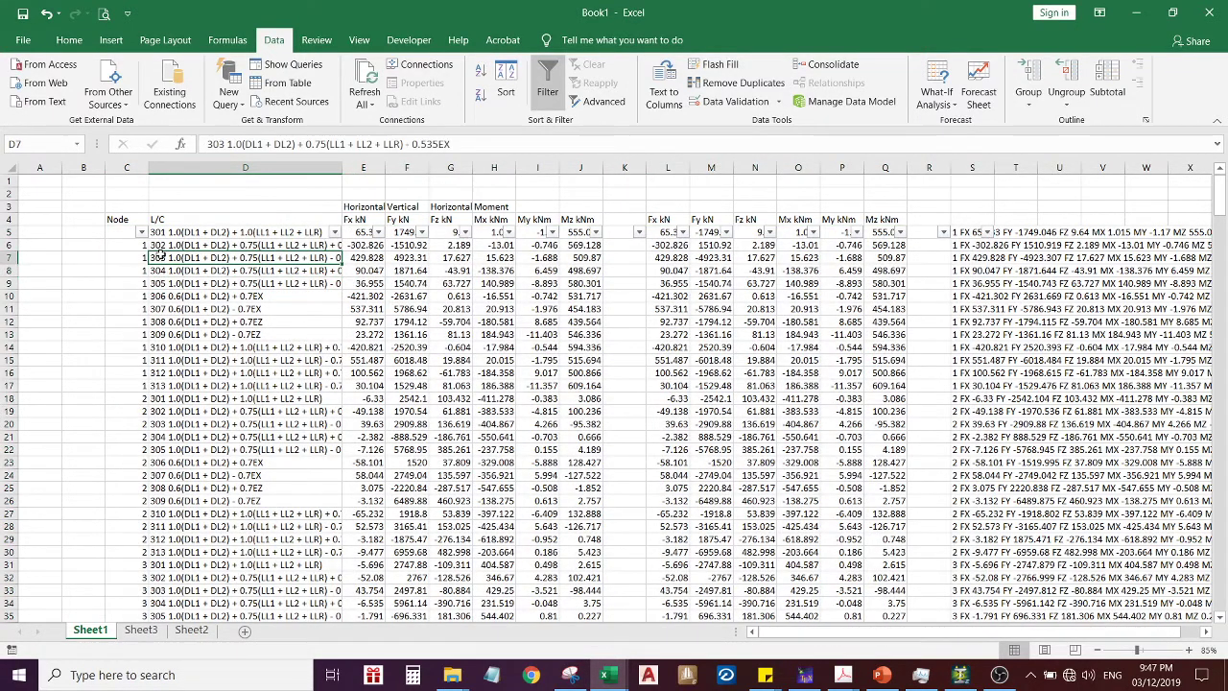
pyautogui.click(156, 244)
pyautogui.click(157, 231)
pyautogui.click(660, 233)
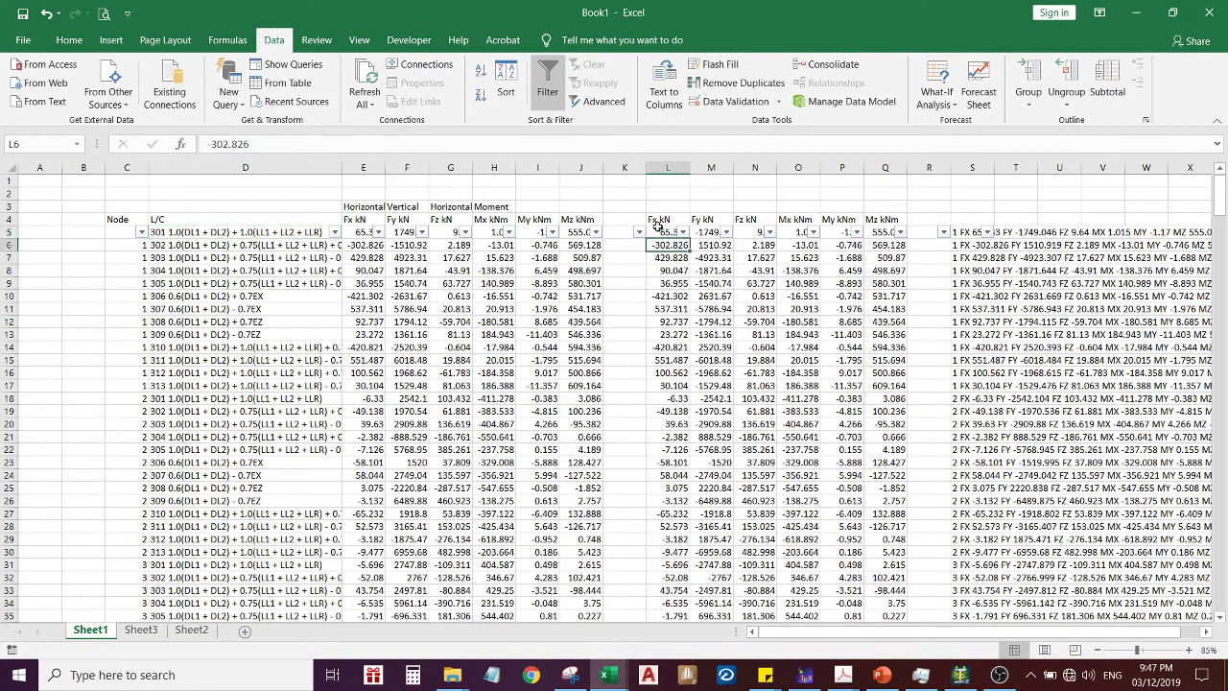
pyautogui.click(656, 244)
pyautogui.click(661, 257)
pyautogui.click(711, 257)
pyautogui.click(713, 245)
pyautogui.click(715, 234)
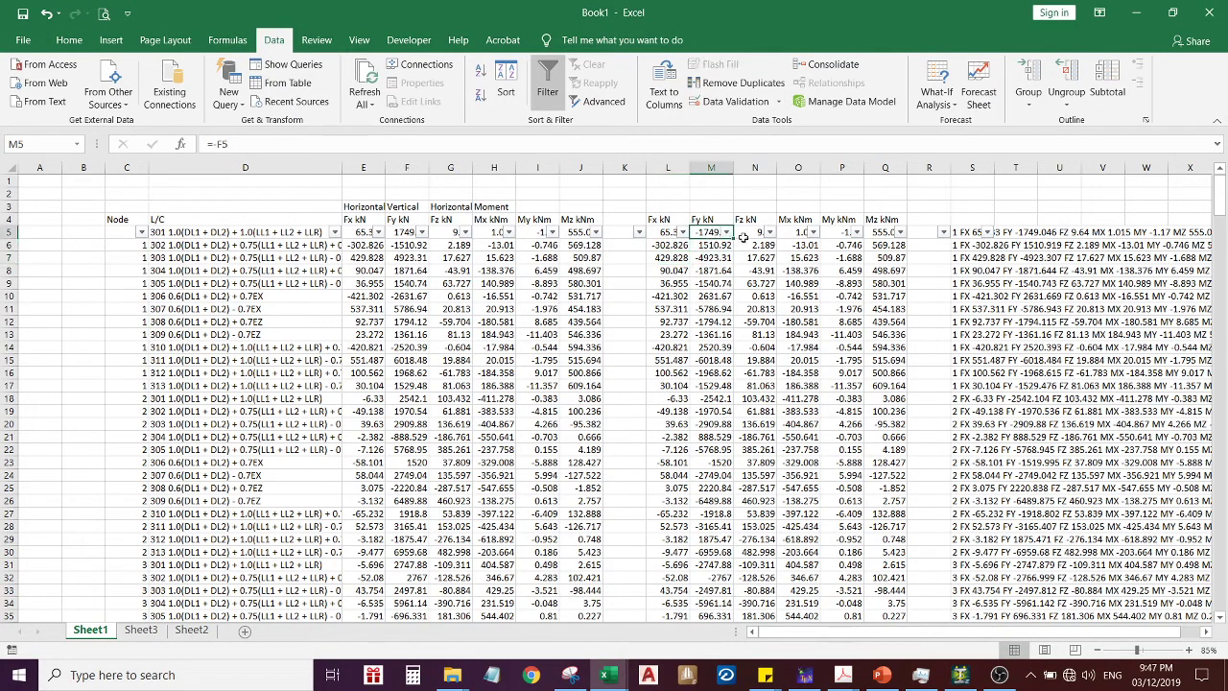
pyautogui.click(749, 233)
pyautogui.click(745, 245)
pyautogui.click(812, 271)
pyautogui.click(843, 270)
pyautogui.click(844, 258)
pyautogui.click(875, 257)
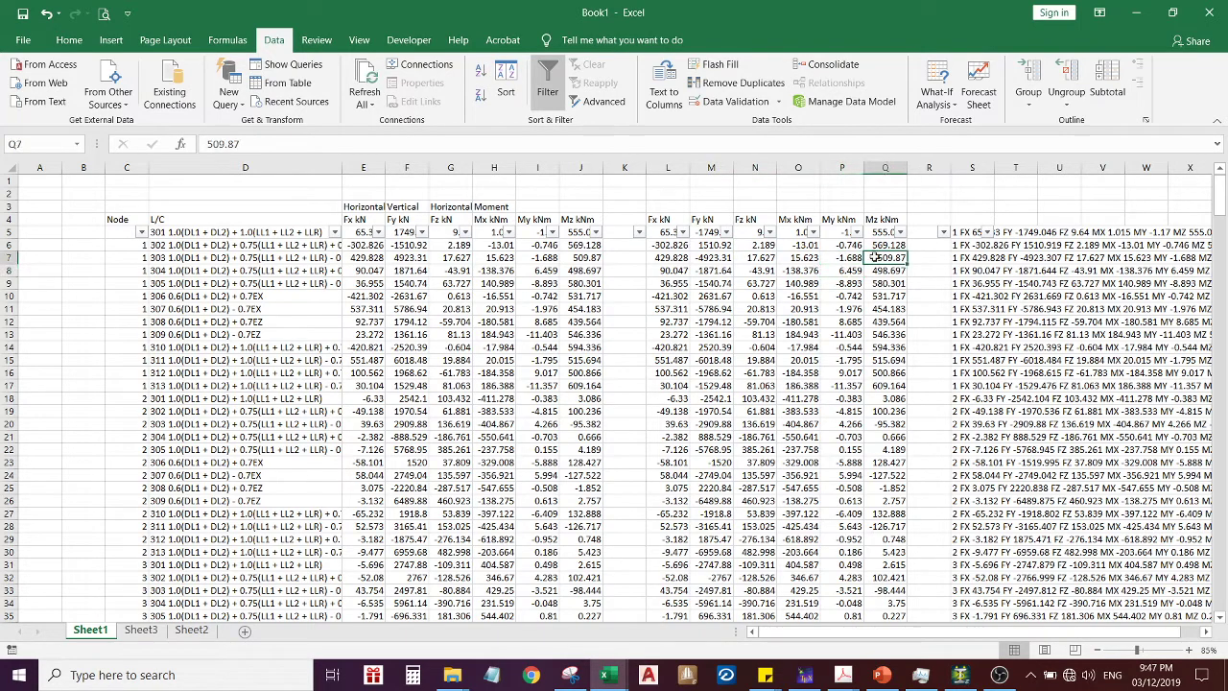
pyautogui.click(879, 246)
pyautogui.click(878, 232)
pyautogui.scroll(-5, 963, 431)
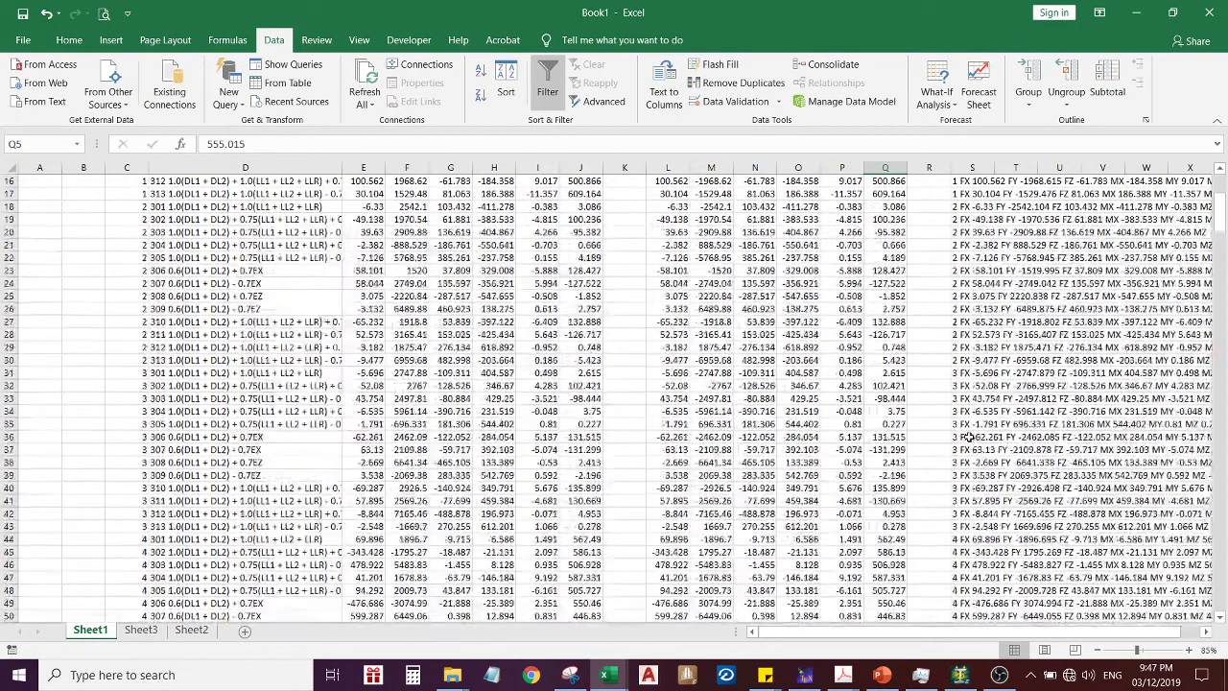
pyautogui.scroll(5, 969, 436)
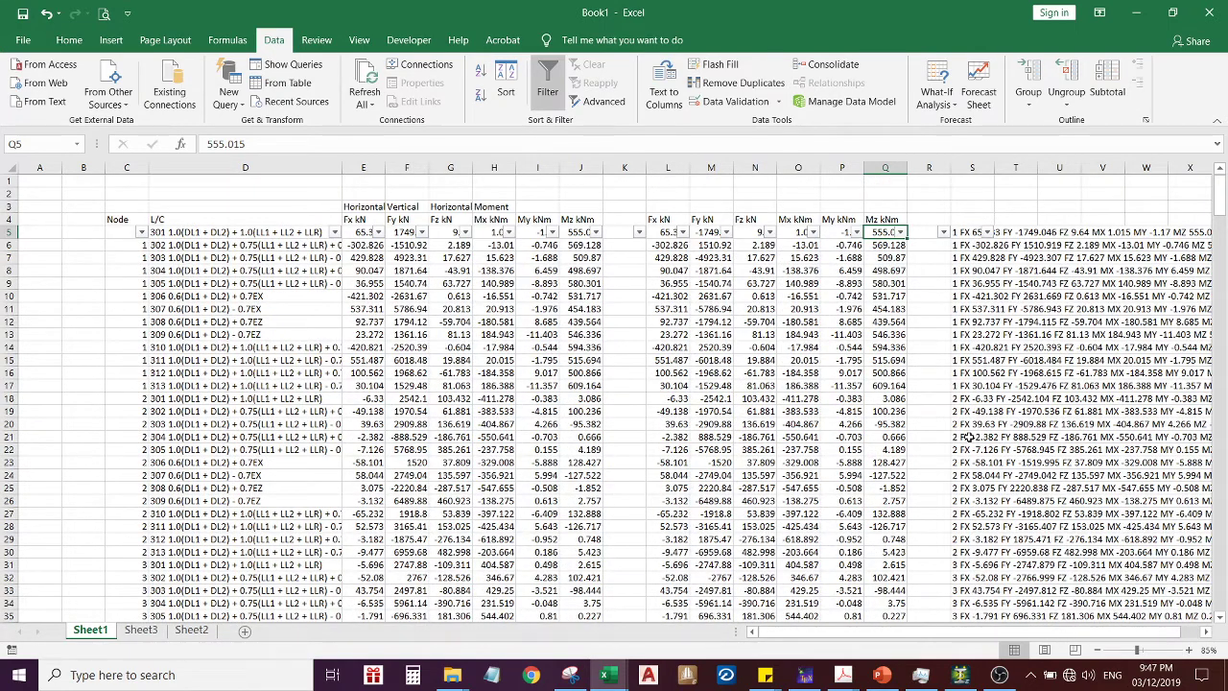
# Highlight the load cases of nodes 1 and 2 in the L/C column, D5:D30, to examine how they repeat per node
pyautogui.click(165, 233)
pyautogui.scroll(-1, 192, 447)
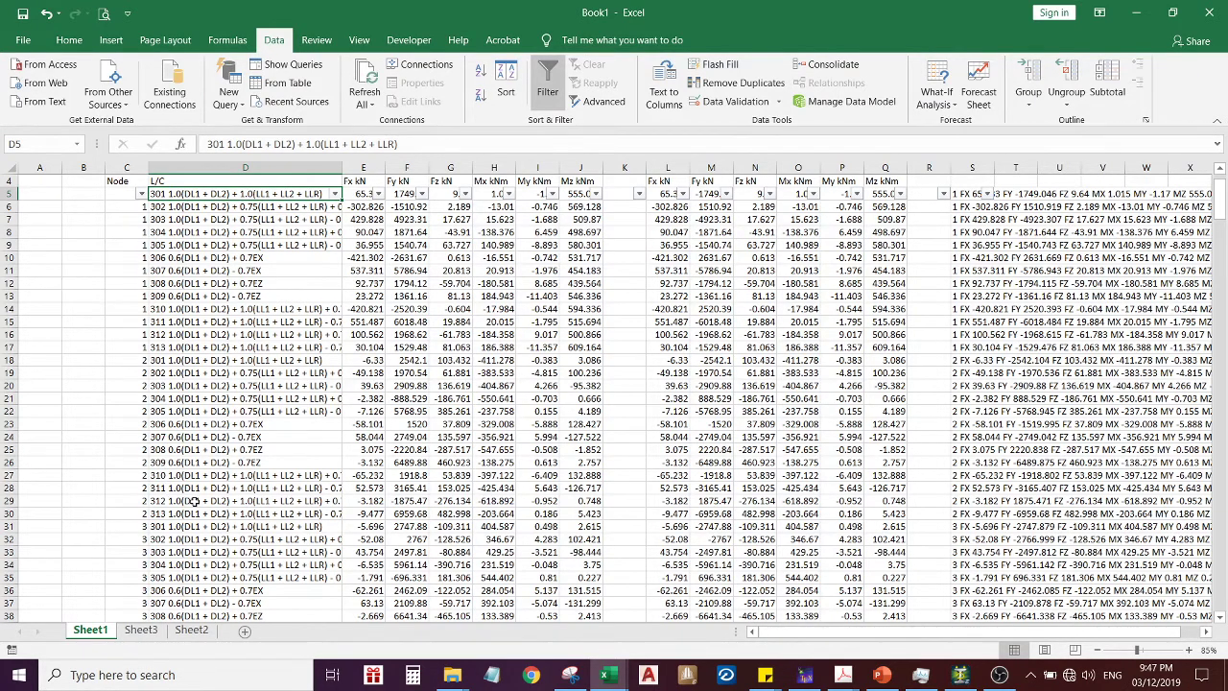
pyautogui.scroll(-2, 194, 501)
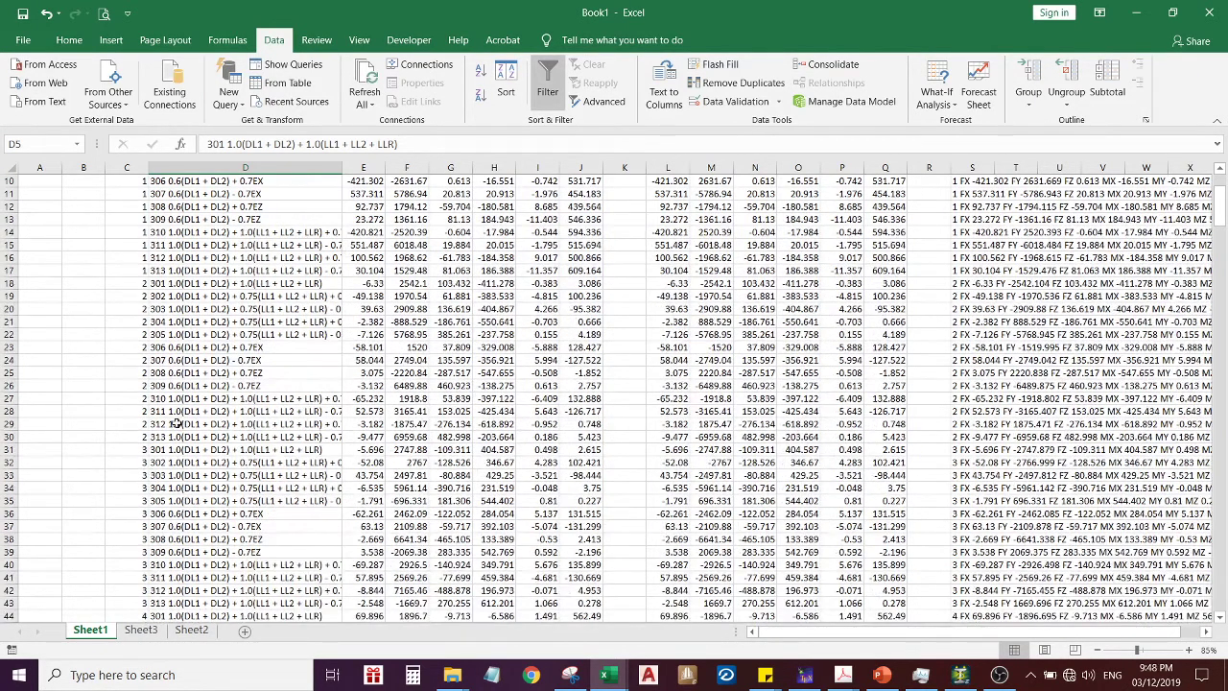
pyautogui.keyDown('shift'); pyautogui.click(170, 434); pyautogui.keyUp('shift')
pyautogui.scroll(3, 219, 432)
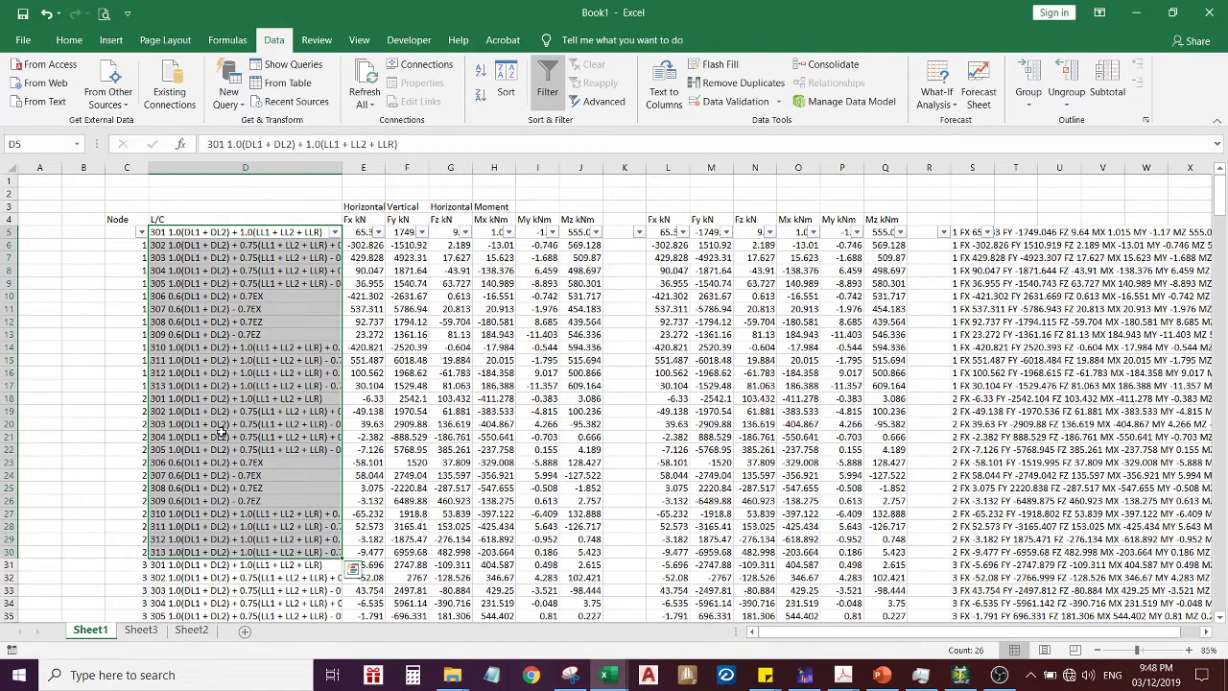
# Filter the L/C column on Sheet1 to show only load case 301 1.0(DL1 + DL2) + 1.0(LL1 + LL2 + LLR)
pyautogui.click(334, 233)
pyautogui.click(197, 386)
pyautogui.click(171, 400)
pyautogui.click(244, 536)
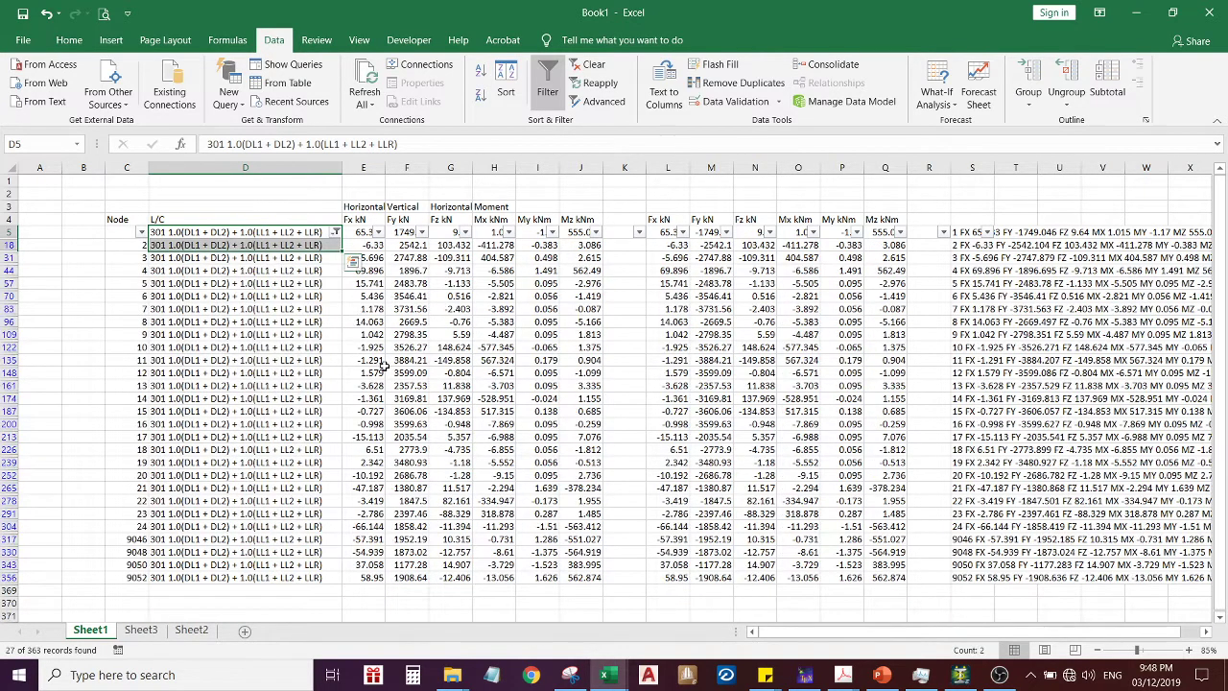
pyautogui.click(382, 363)
# Copy the filtered node load strings in column S, from S5 down to S356
pyautogui.click(957, 233)
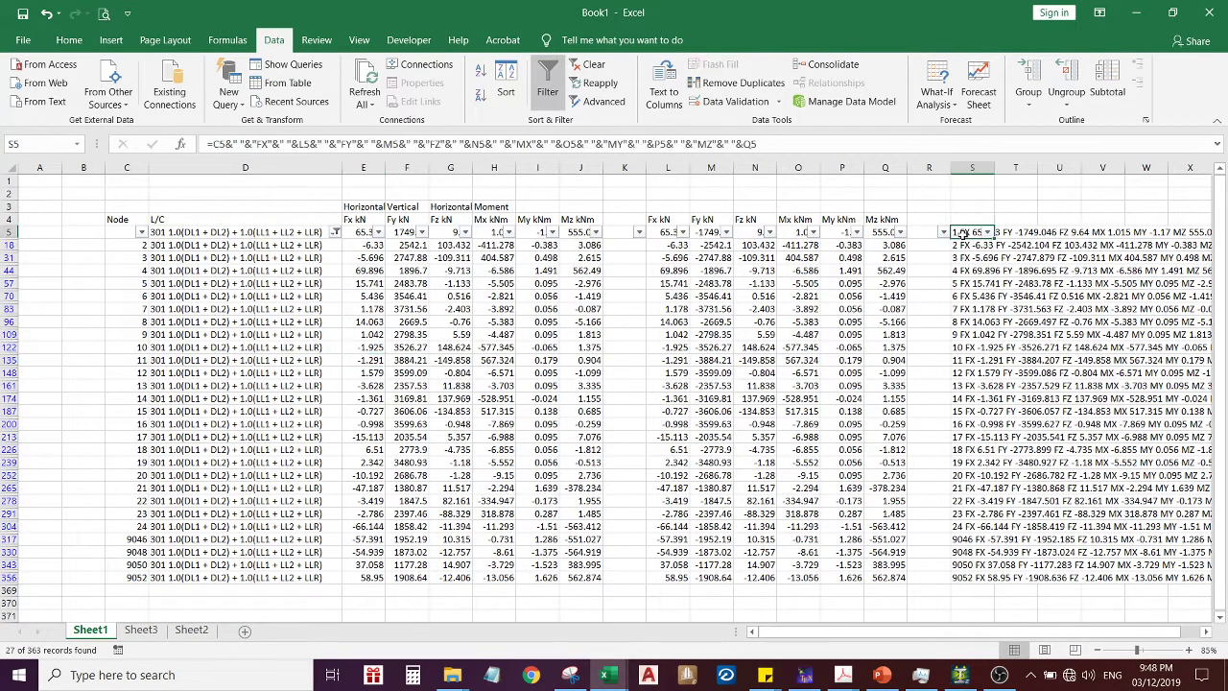
pyautogui.keyDown('shift'); pyautogui.click(971, 576); pyautogui.keyUp('shift')
pyautogui.hotkey('ctrl', 'c')
# In the STAAD.Pro input file editor, replace joint load line 10982 under load 1 with the copied node load strings
pyautogui.click(961, 674)
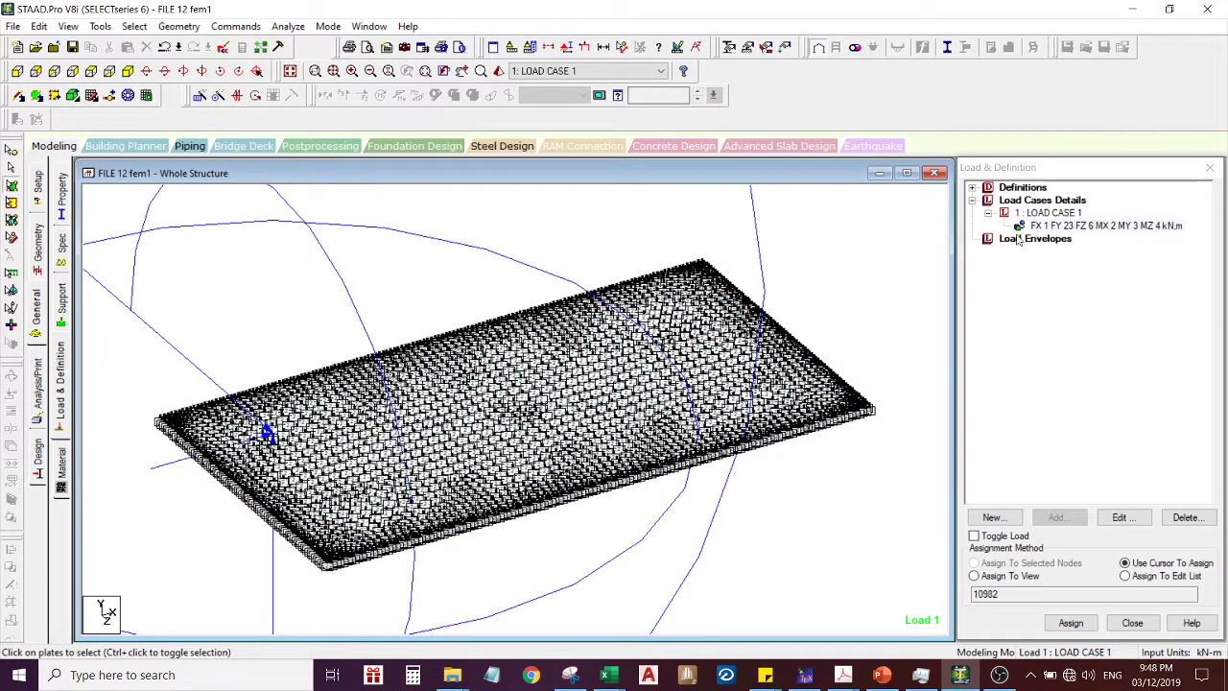
pyautogui.click(222, 47)
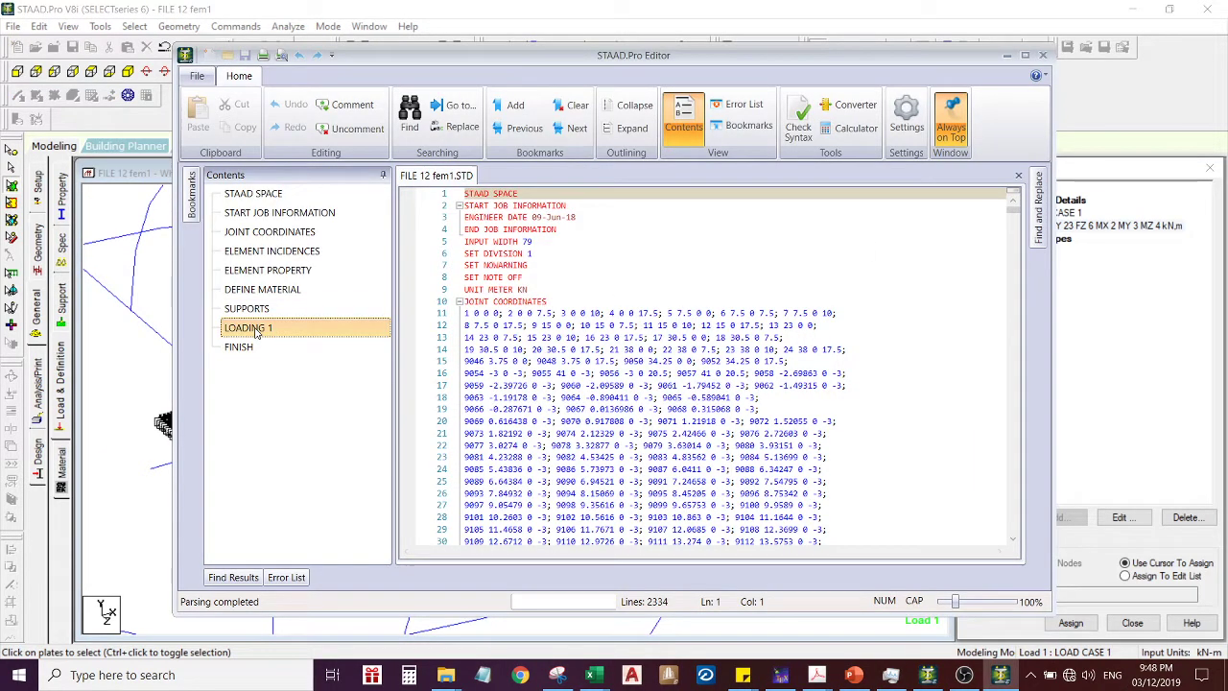
pyautogui.click(257, 331)
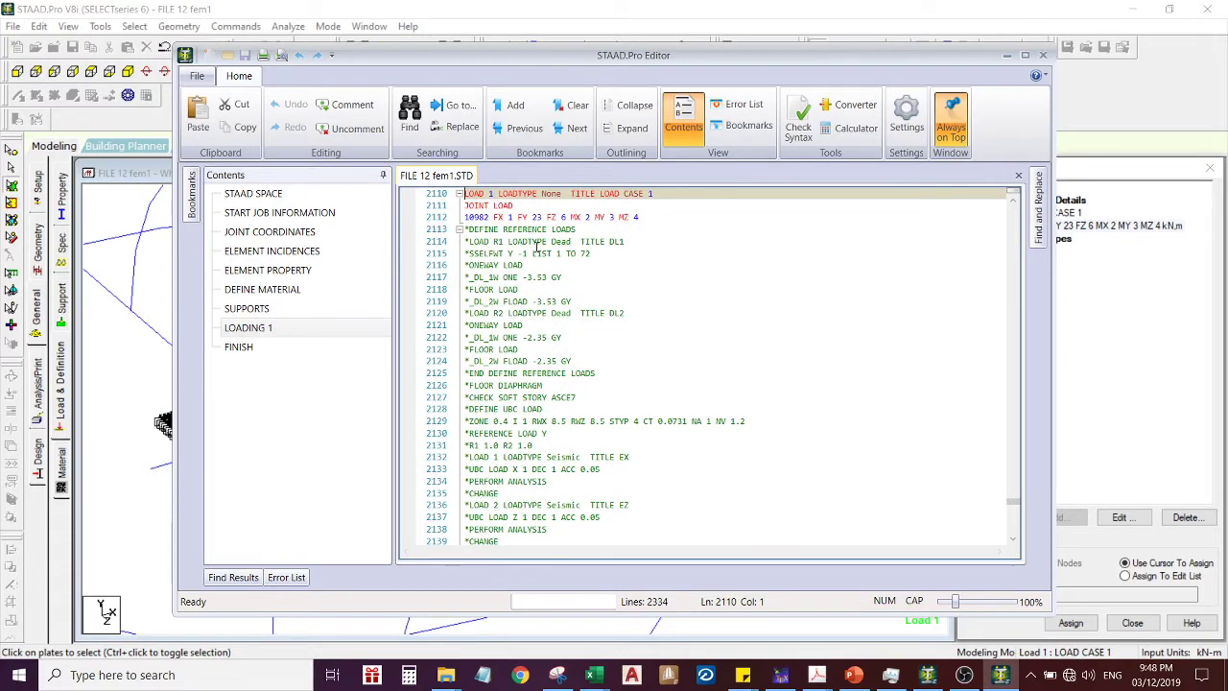
pyautogui.scroll(2, 628, 242)
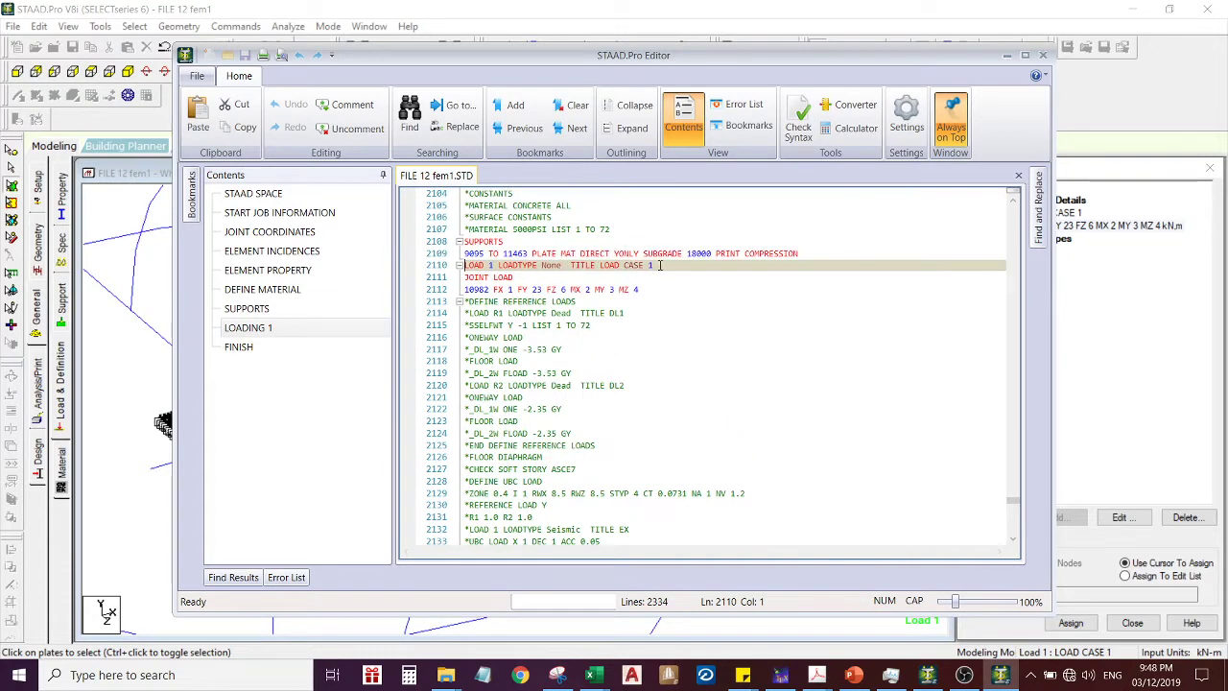
pyautogui.moveTo(644, 287); pyautogui.dragTo(462, 295)
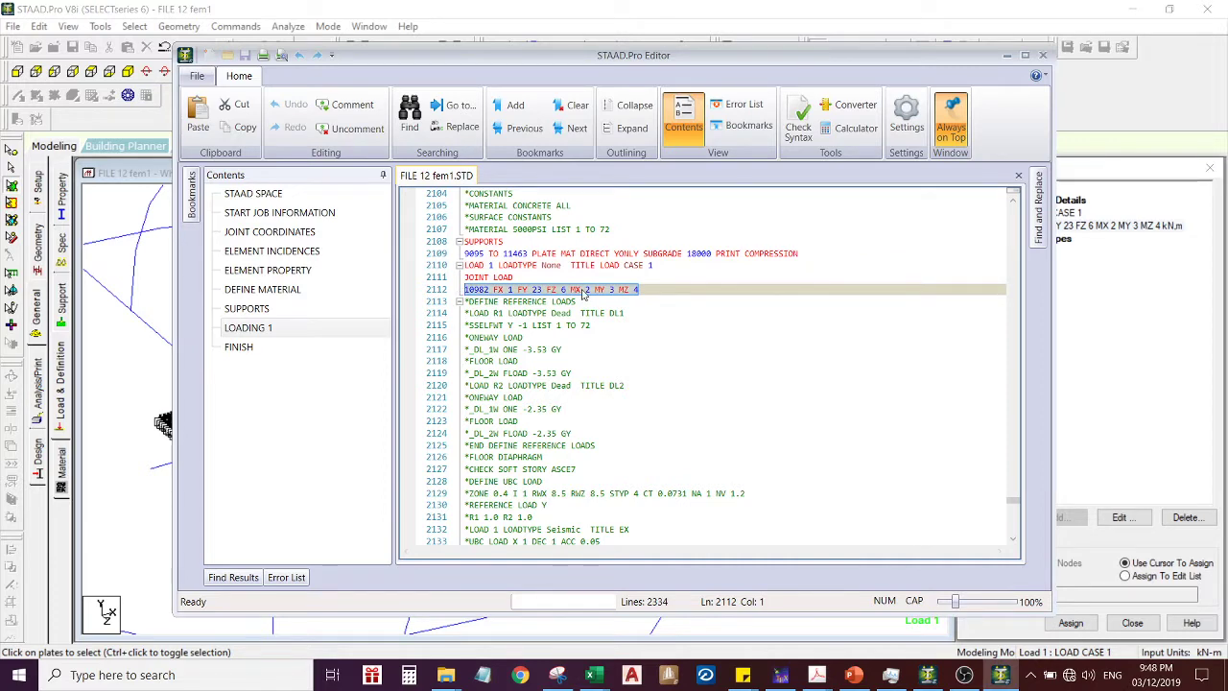
pyautogui.hotkey('ctrl', 'v')
pyautogui.scroll(5, 760, 349)
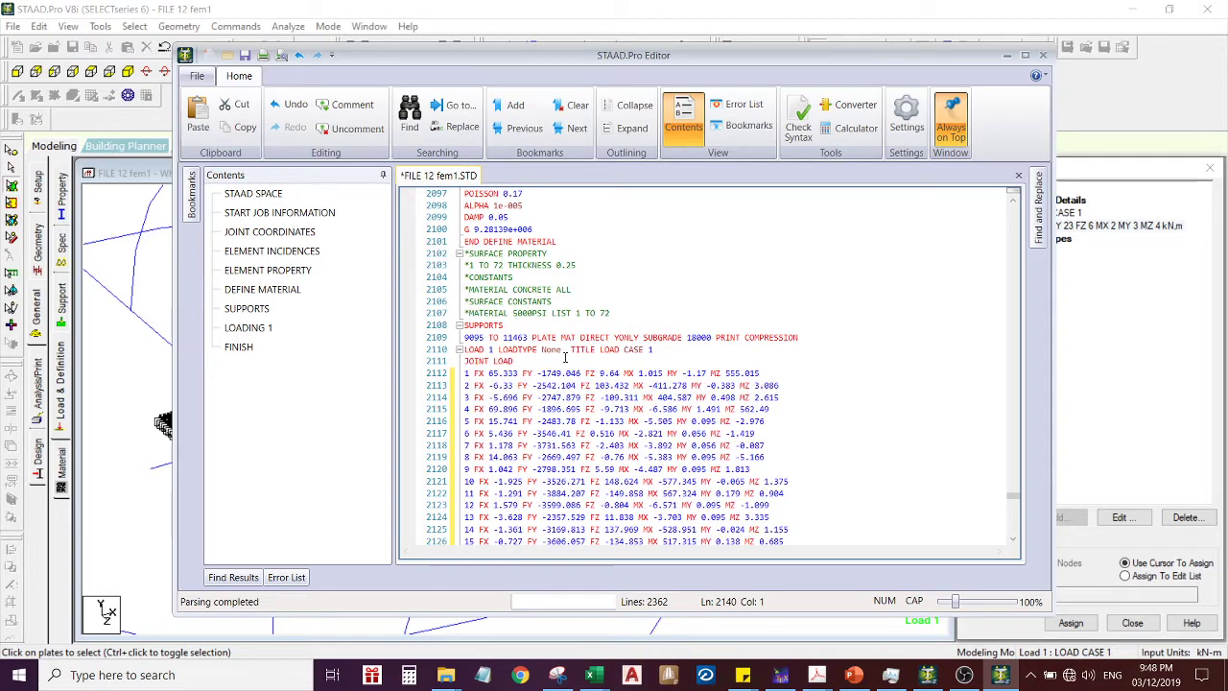
# Return to Book1 in Excel and copy the load case 301 title from cell D5
pyautogui.moveTo(597, 676)
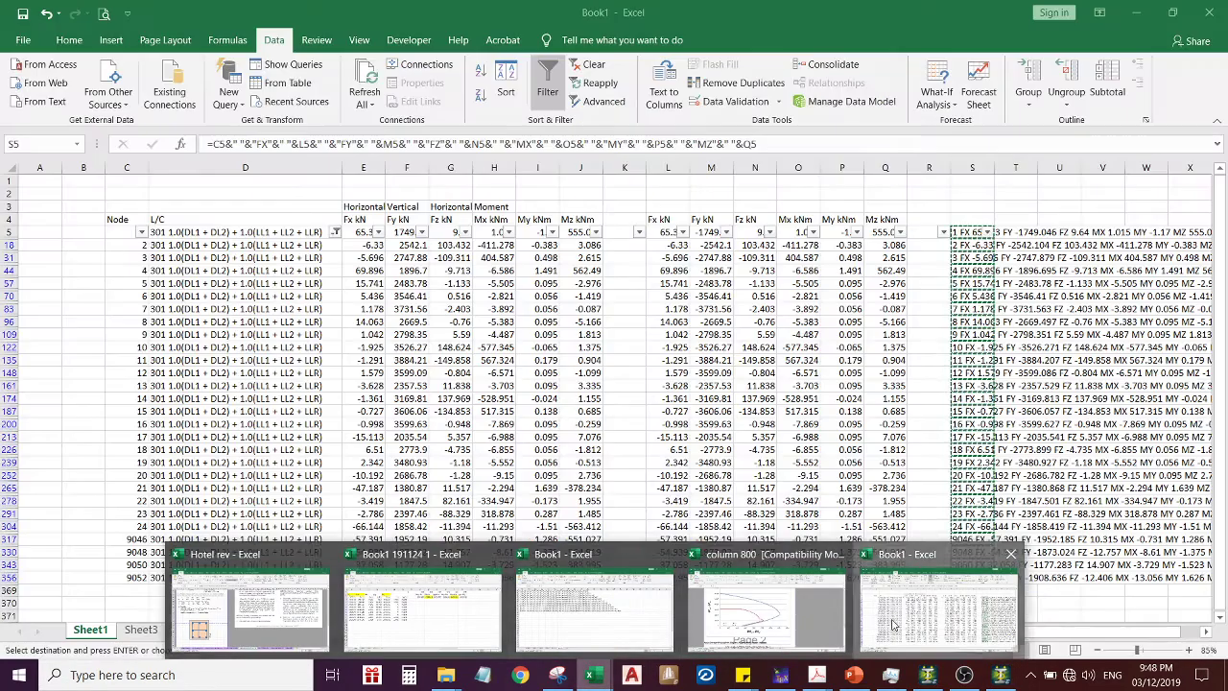
pyautogui.click(595, 619)
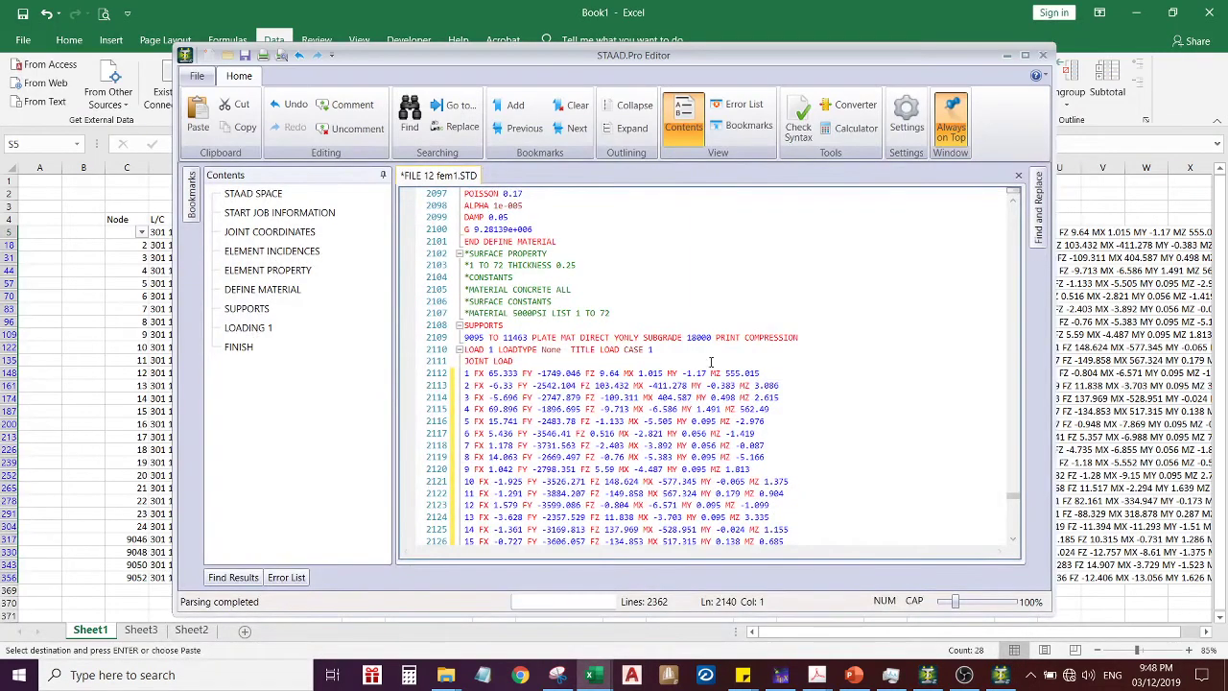
pyautogui.click(1007, 55)
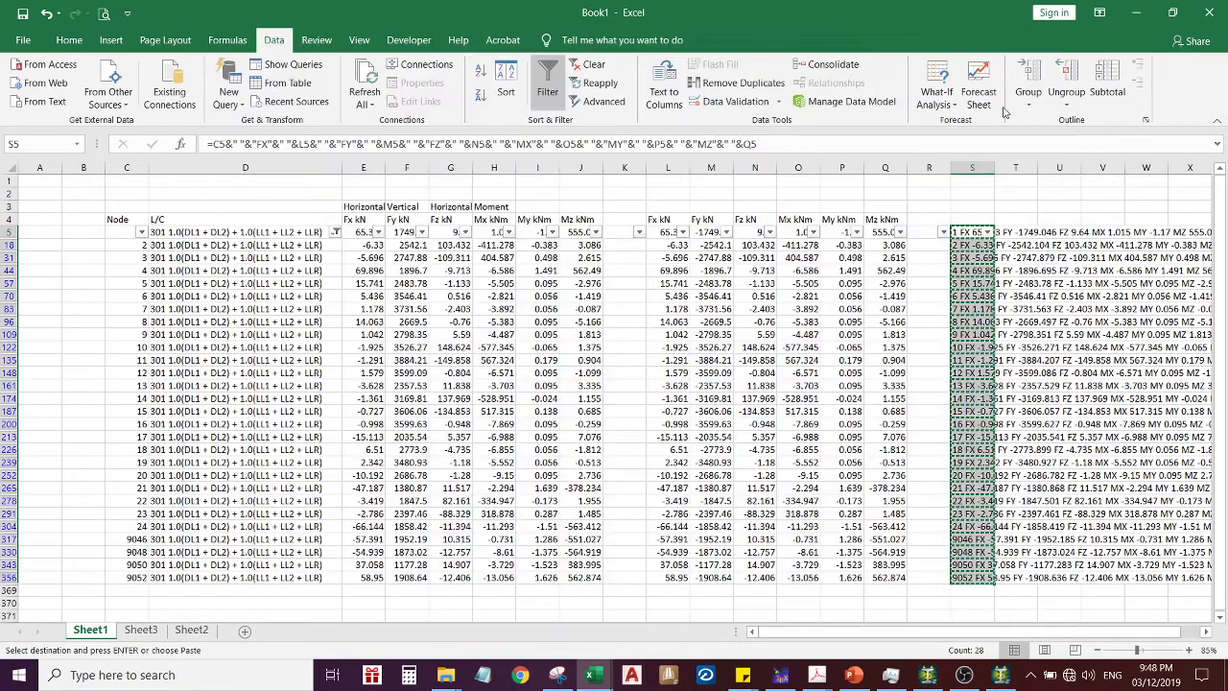
pyautogui.click(279, 231)
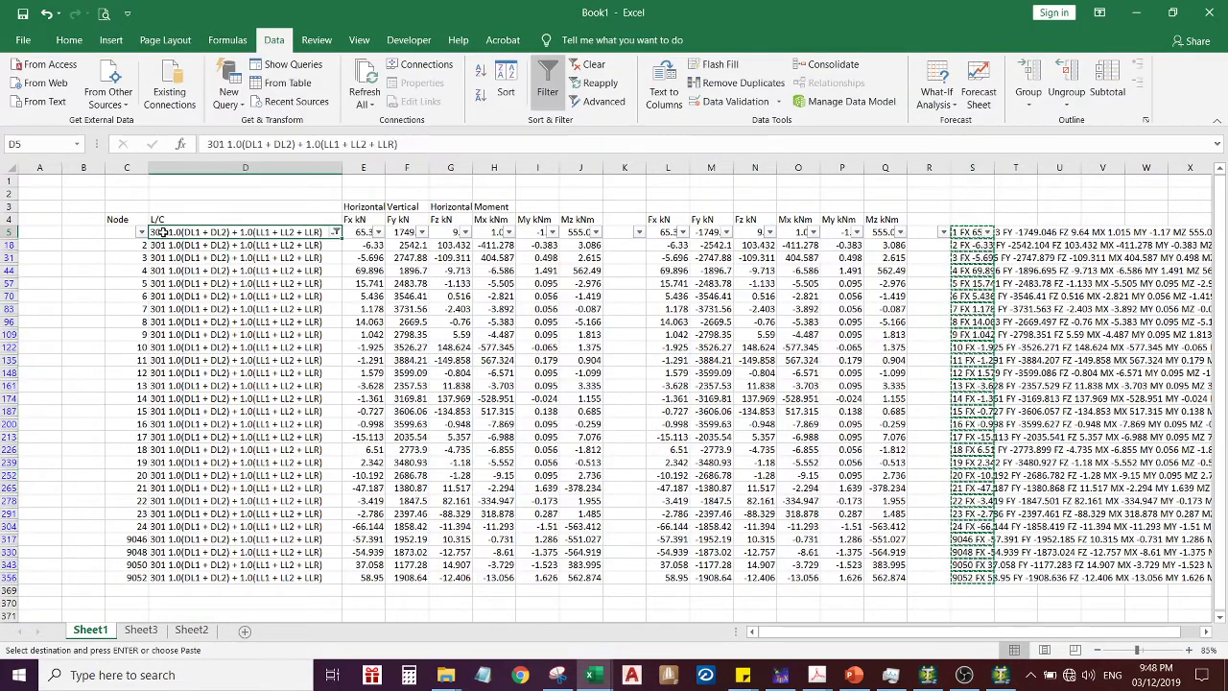
pyautogui.hotkey('ctrl', 'c')
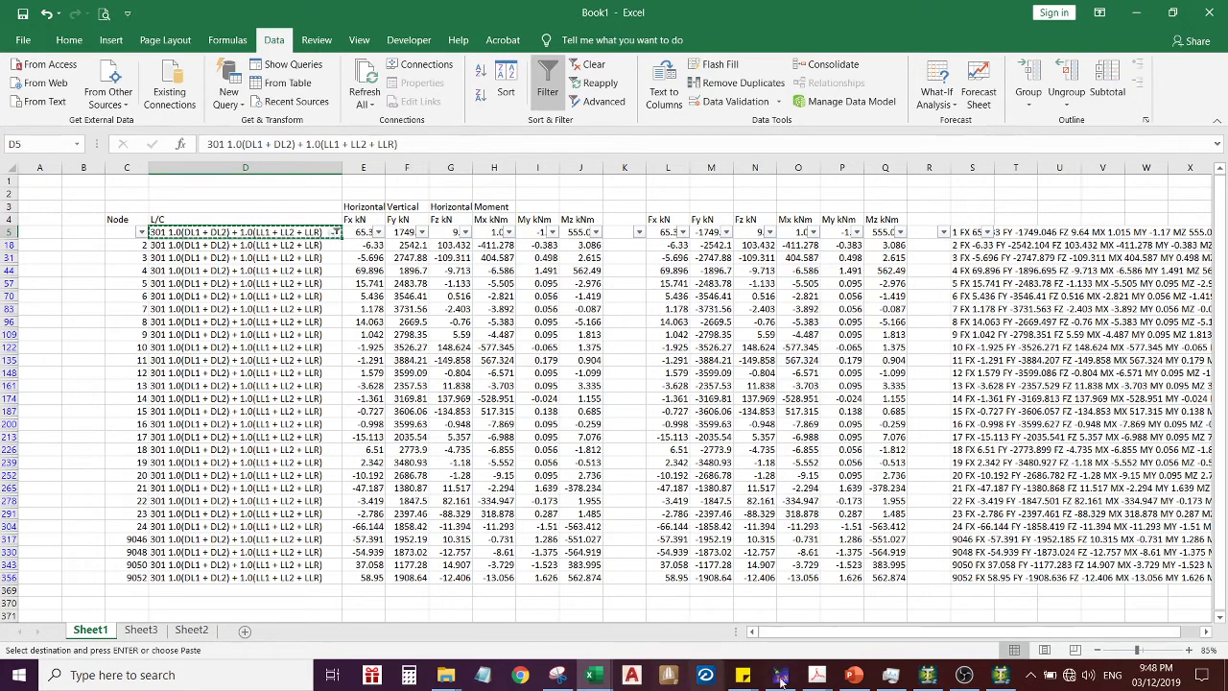
# In the STAAD.Pro Editor, replace load 1's number, type and title with the copied load case 301 title, without an extra blank line
pyautogui.moveTo(939, 680)
pyautogui.click(1001, 675)
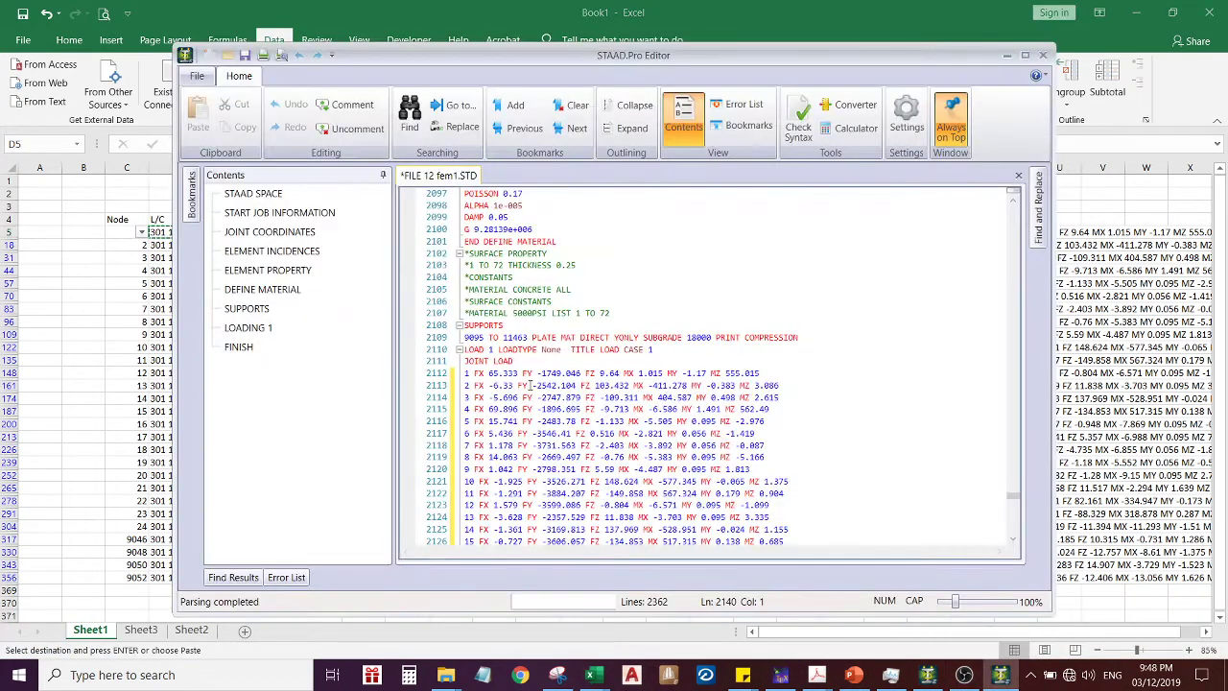
pyautogui.moveTo(488, 349); pyautogui.dragTo(656, 349)
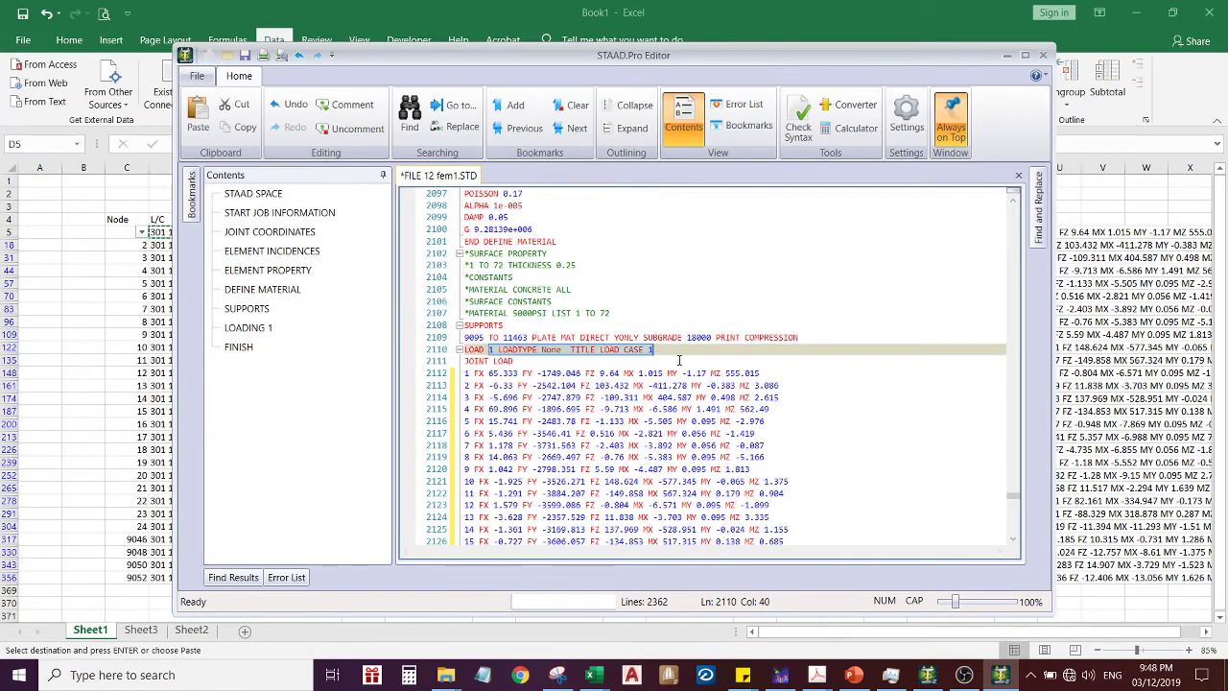
pyautogui.hotkey('ctrl', 'v')
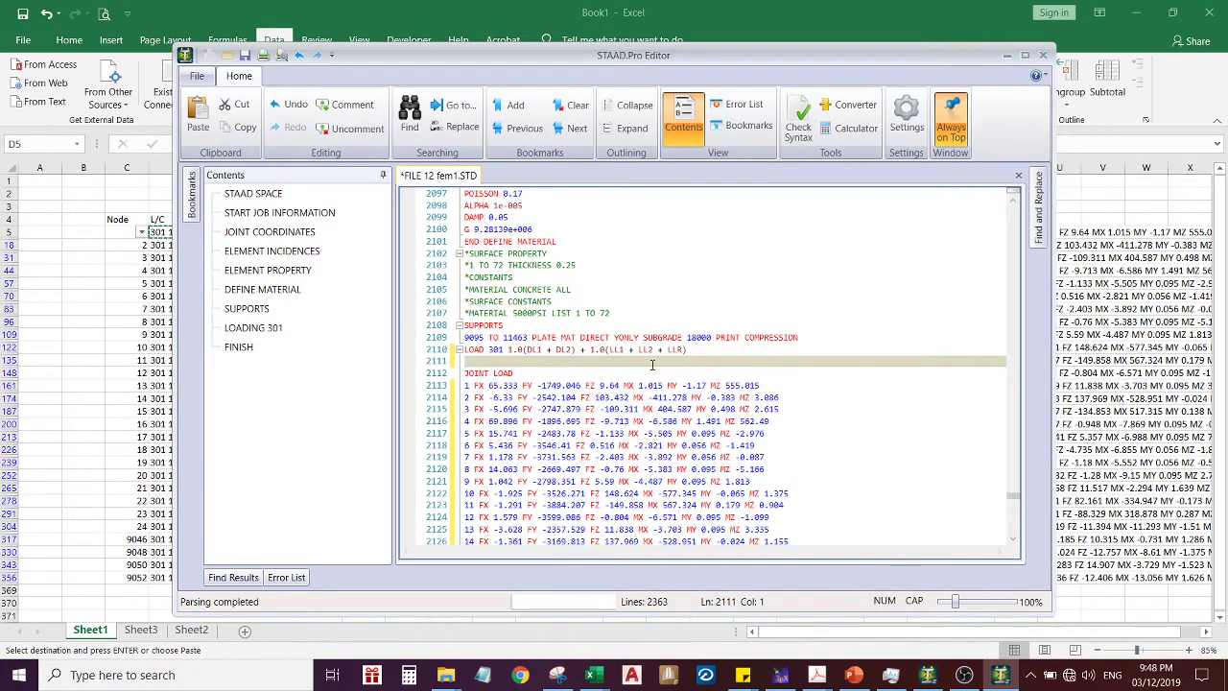
pyautogui.press('BackSpace')
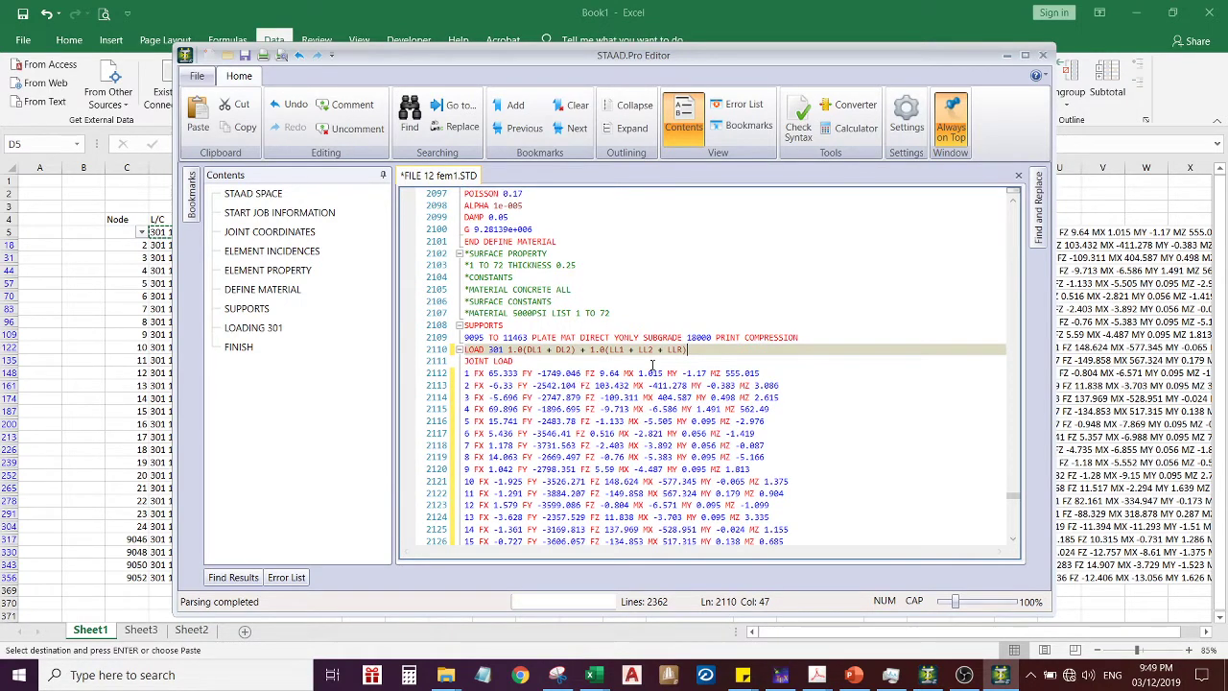
# Close the input file editor, saving the changes to FILE 12 fem1.STD
pyautogui.scroll(-3, 652, 366)
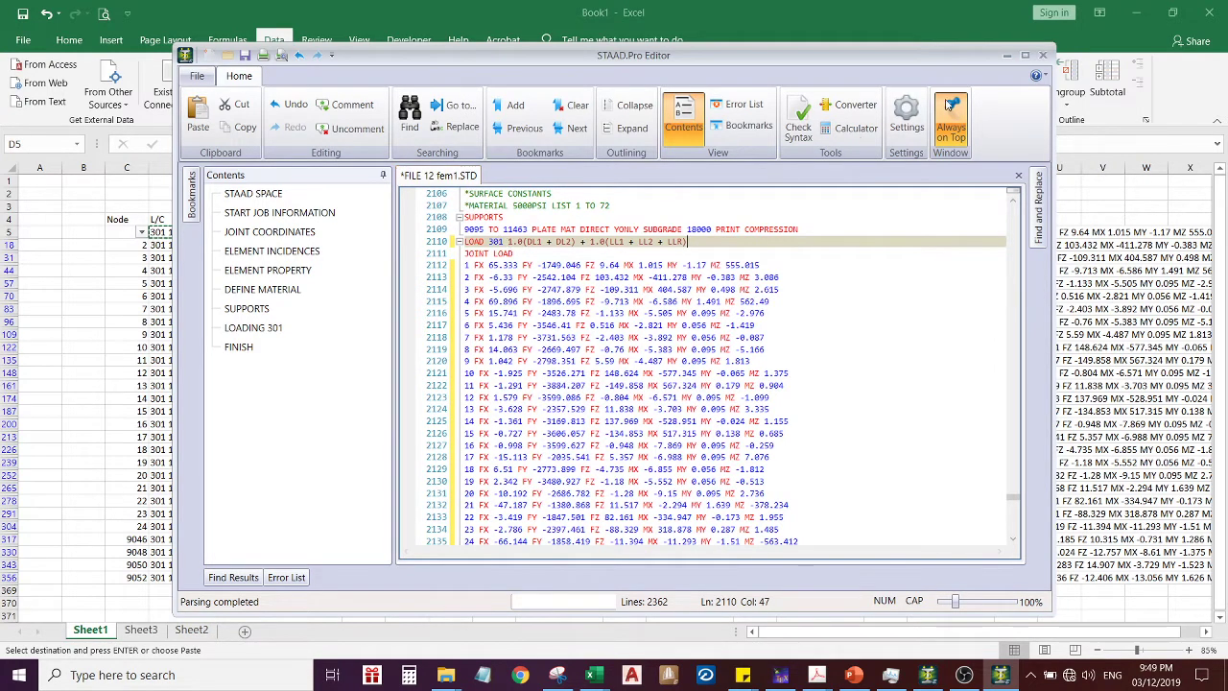
pyautogui.click(1043, 55)
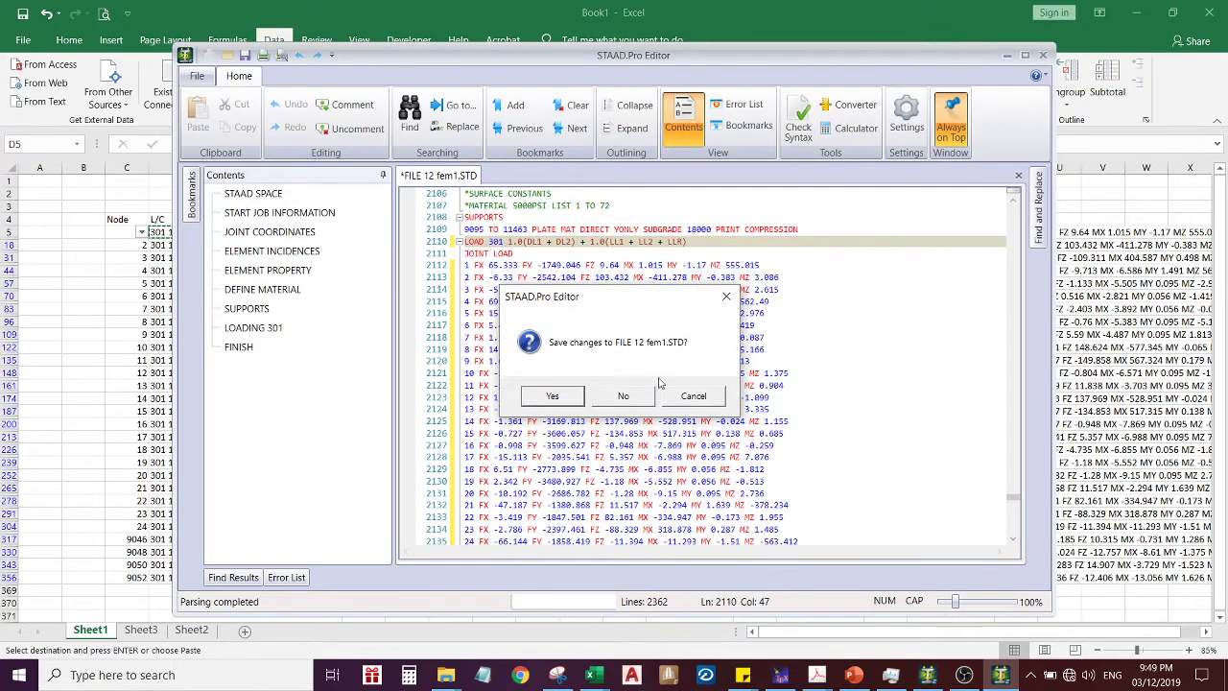
pyautogui.click(572, 404)
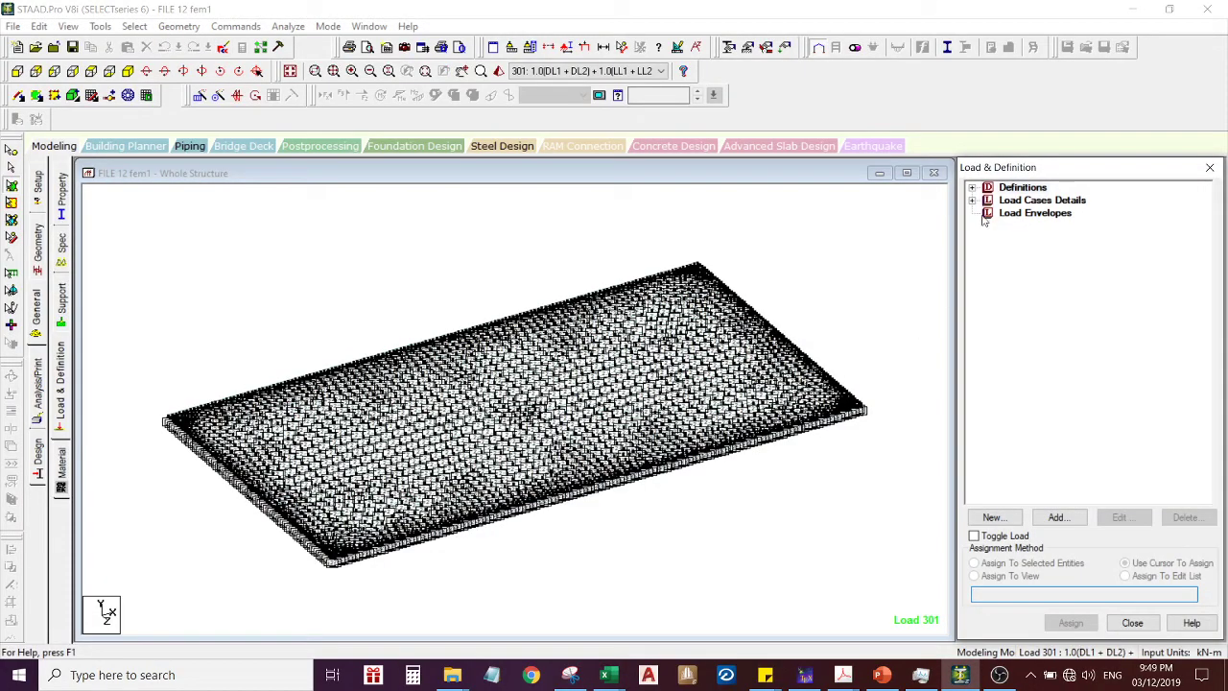
# Expand load case 301 and inspect several of its joint loads on the mat model, then collapse the case again
pyautogui.click(974, 200)
pyautogui.click(988, 212)
pyautogui.click(1052, 213)
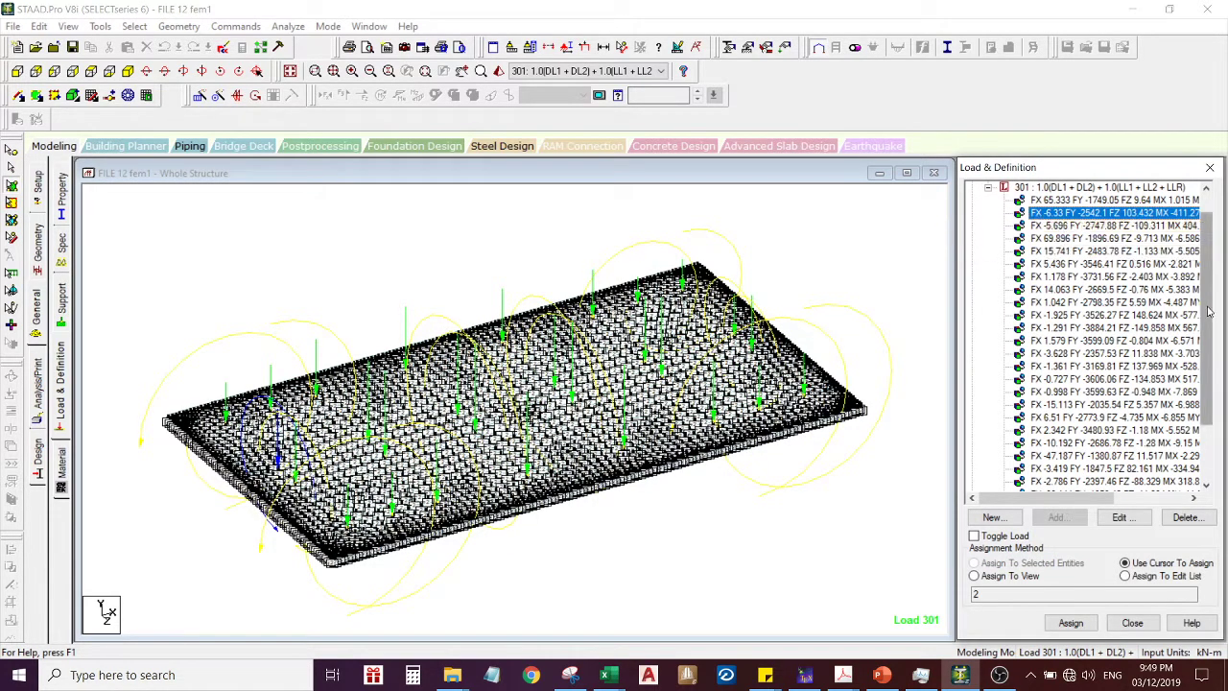
pyautogui.moveTo(1211, 311); pyautogui.dragTo(1212, 269)
pyautogui.click(1114, 264)
pyautogui.click(1113, 327)
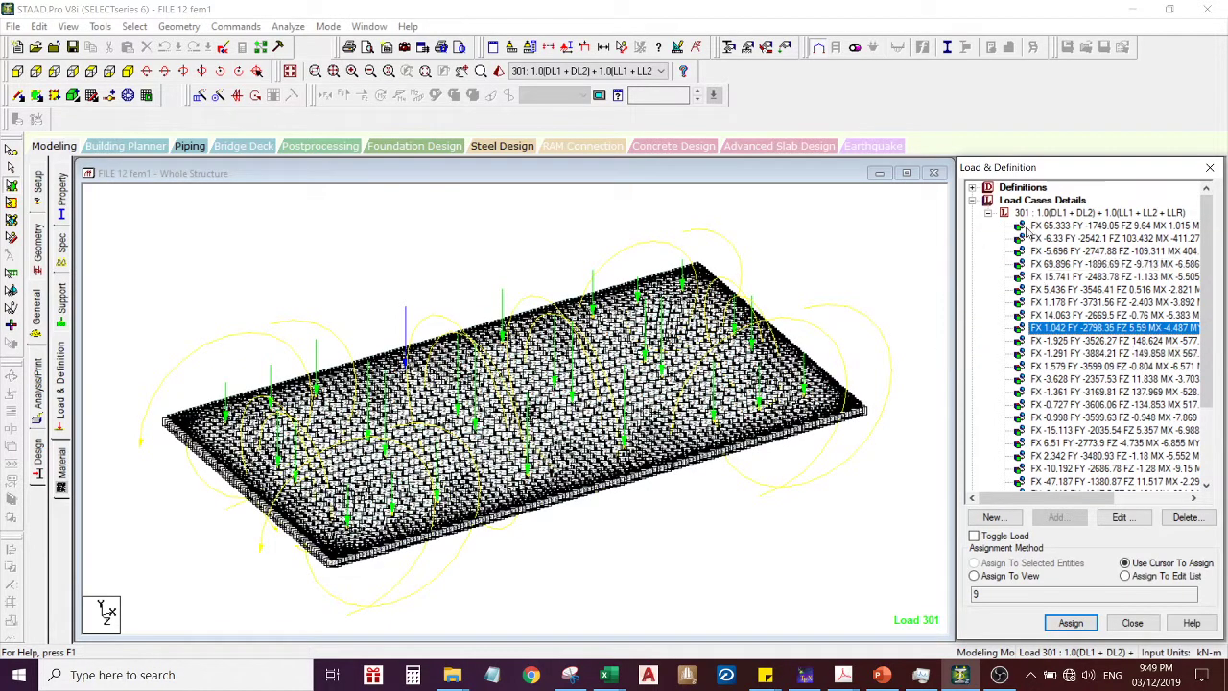
pyautogui.click(989, 212)
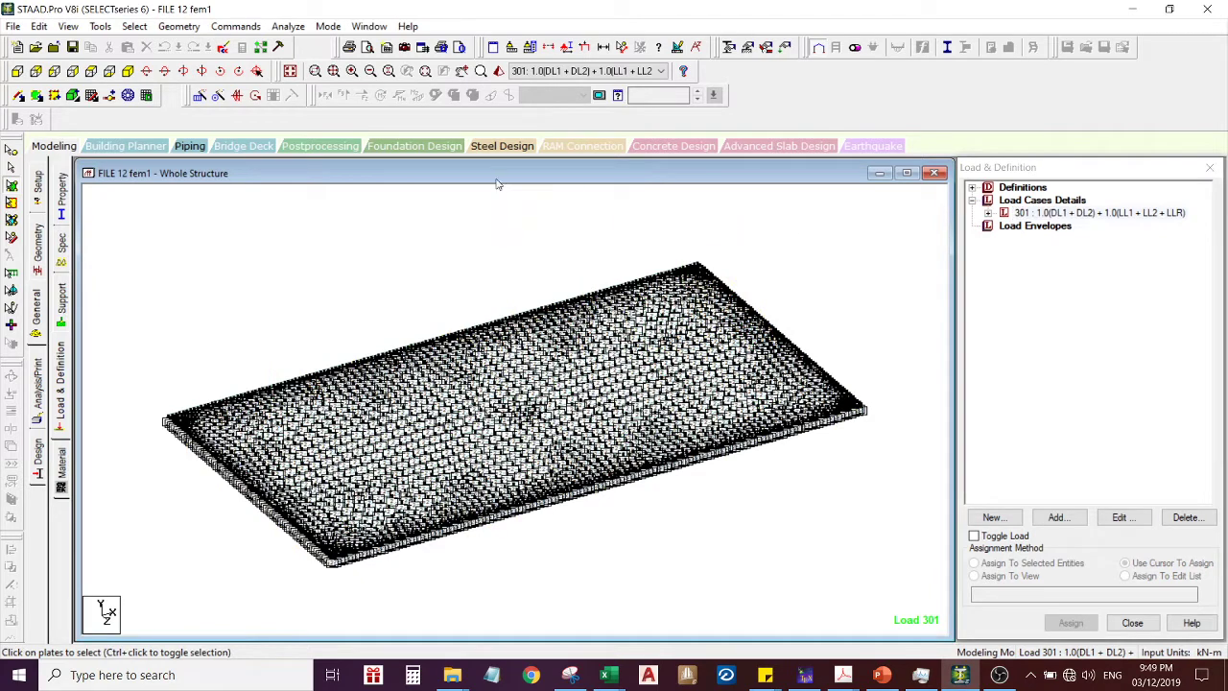
# Open the model's input file in the STAAD.Pro Editor and insert four blank lines between *END SHEARWALL DESIGN and FINISH
pyautogui.click(224, 48)
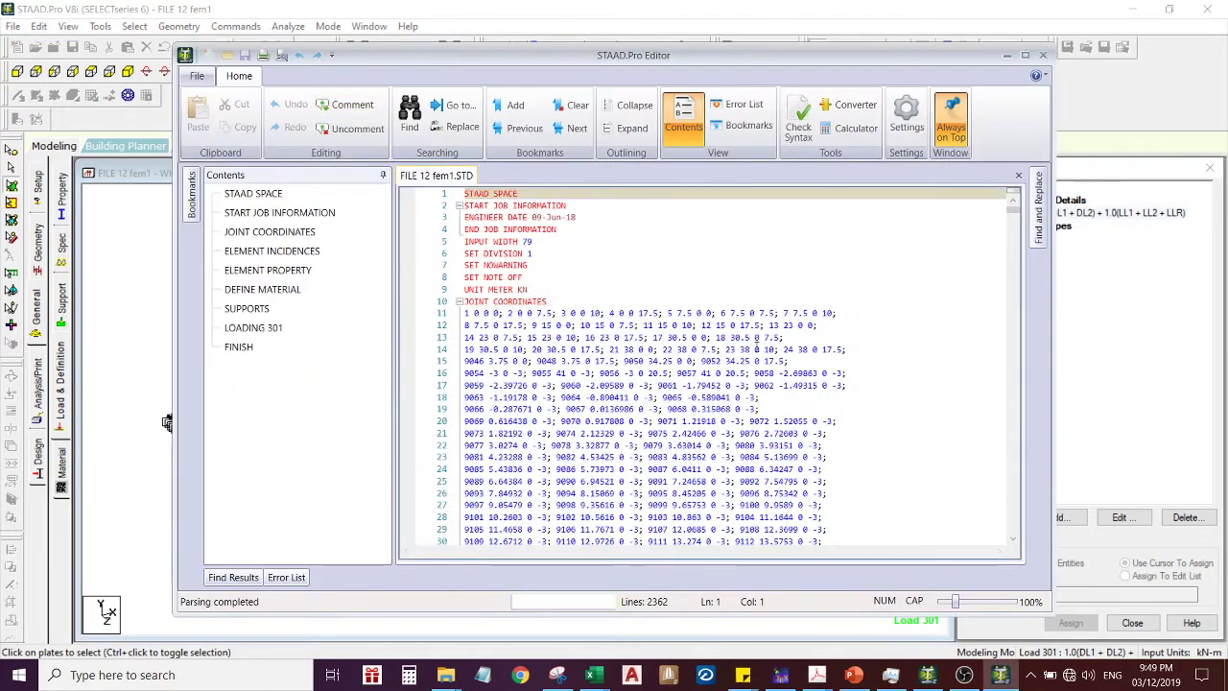
pyautogui.click(245, 328)
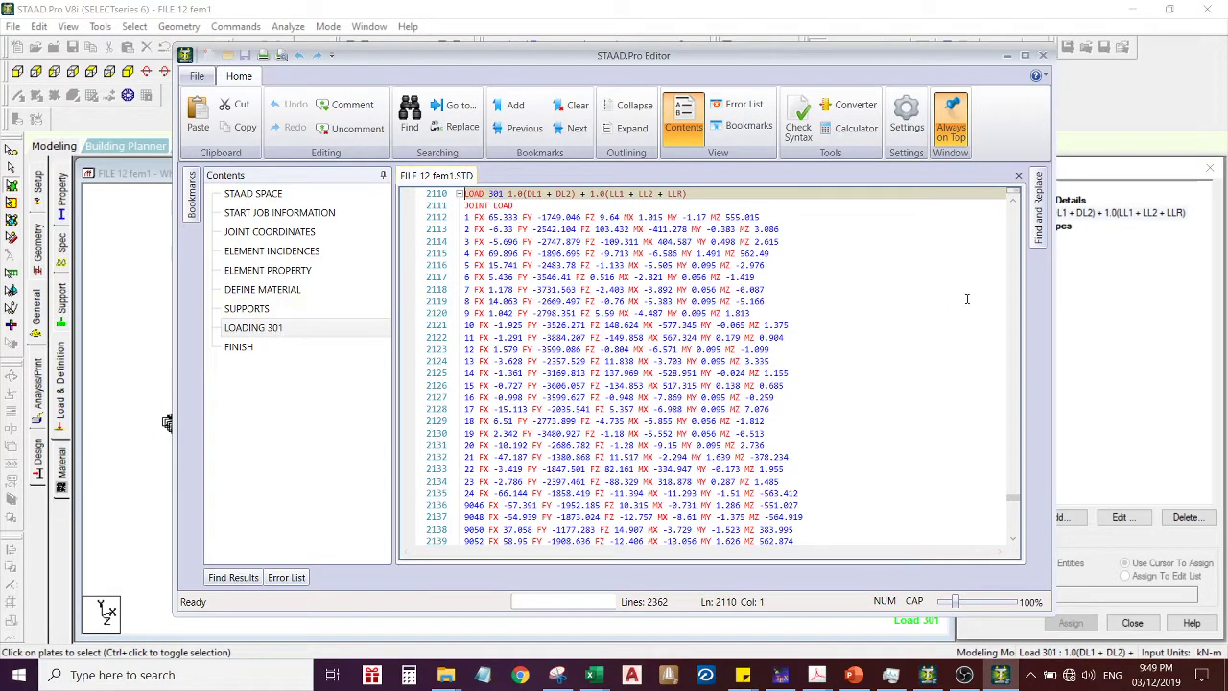
pyautogui.moveTo(1013, 497); pyautogui.dragTo(1015, 534)
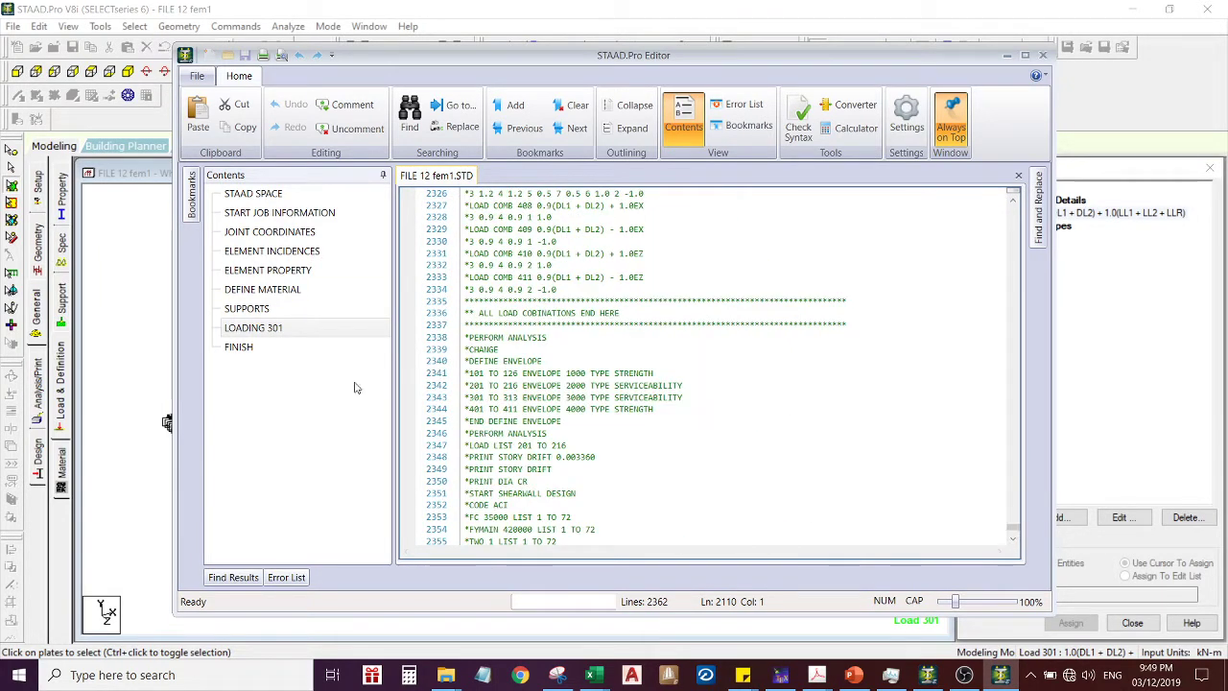
pyautogui.click(239, 346)
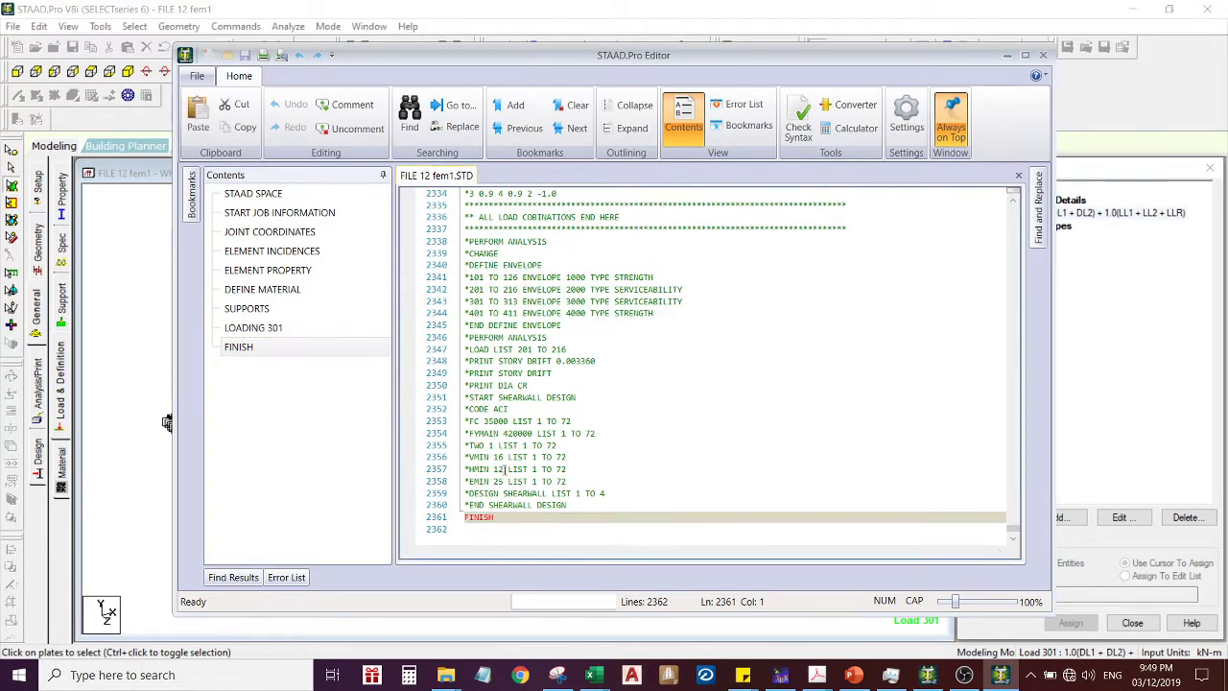
pyautogui.click(574, 494)
pyautogui.click(579, 505)
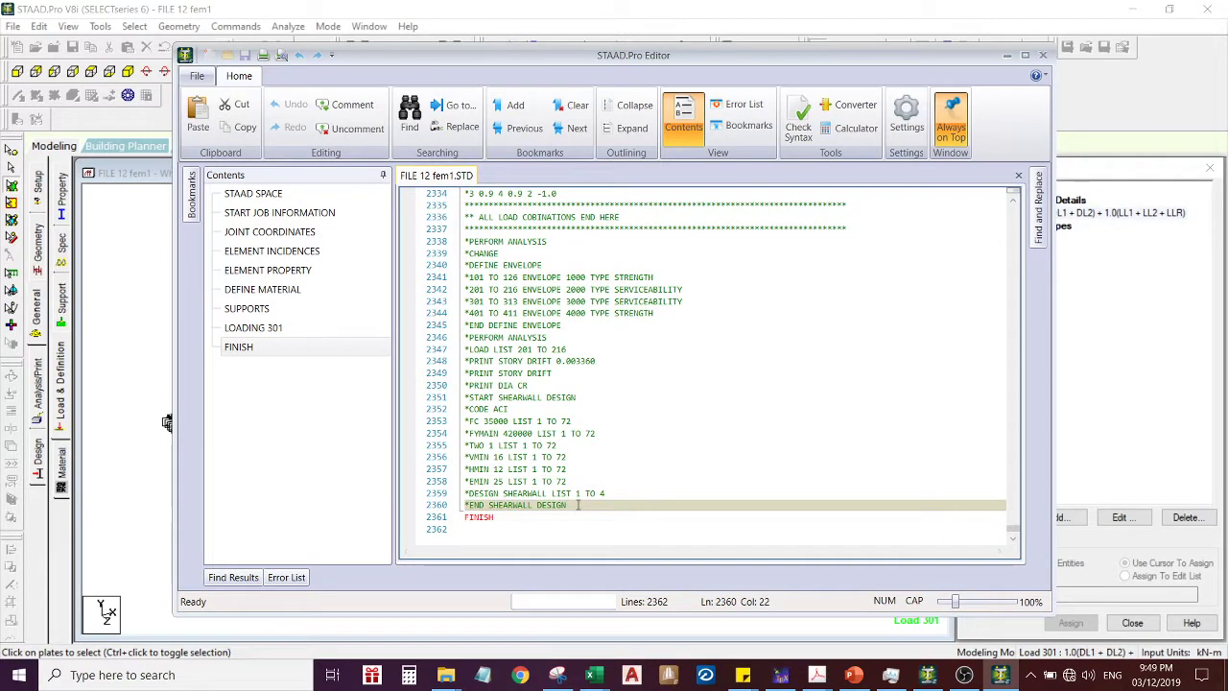
pyautogui.press('Return')
pyautogui.press('Return')
pyautogui.press('Return')
pyautogui.press('Return')
pyautogui.press('Up')
pyautogui.press('Up')
pyautogui.press('Up')
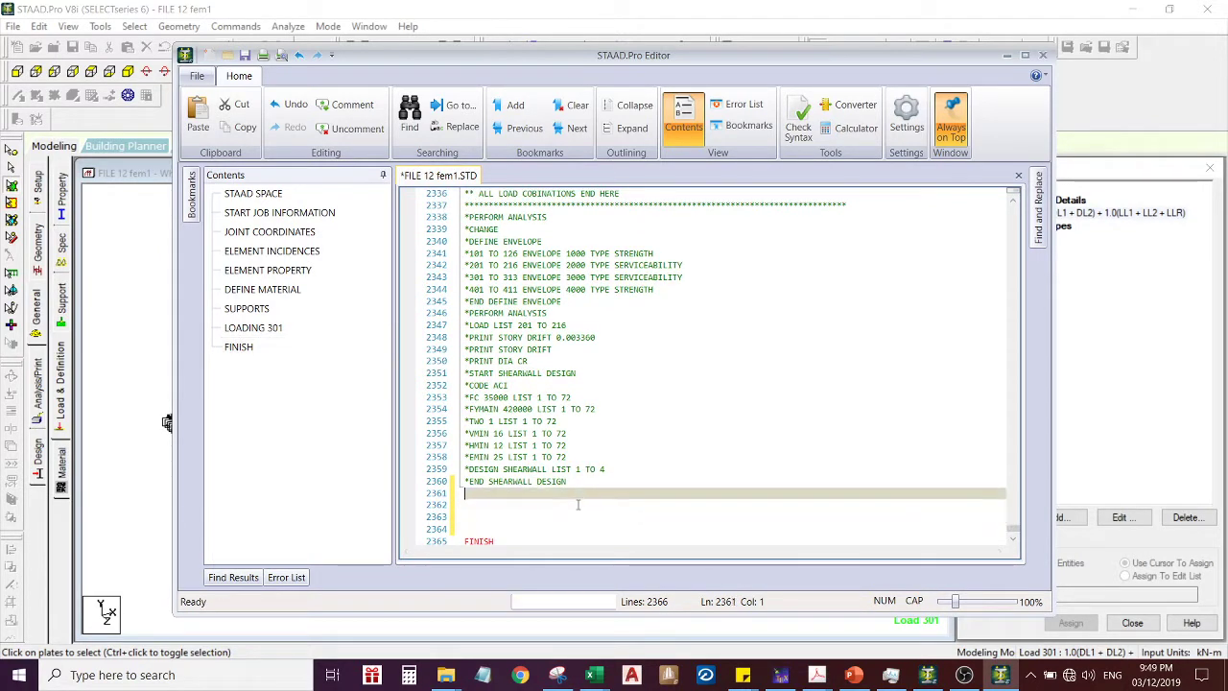
pyautogui.hotkey('ctrl', 's')
pyautogui.click(1008, 56)
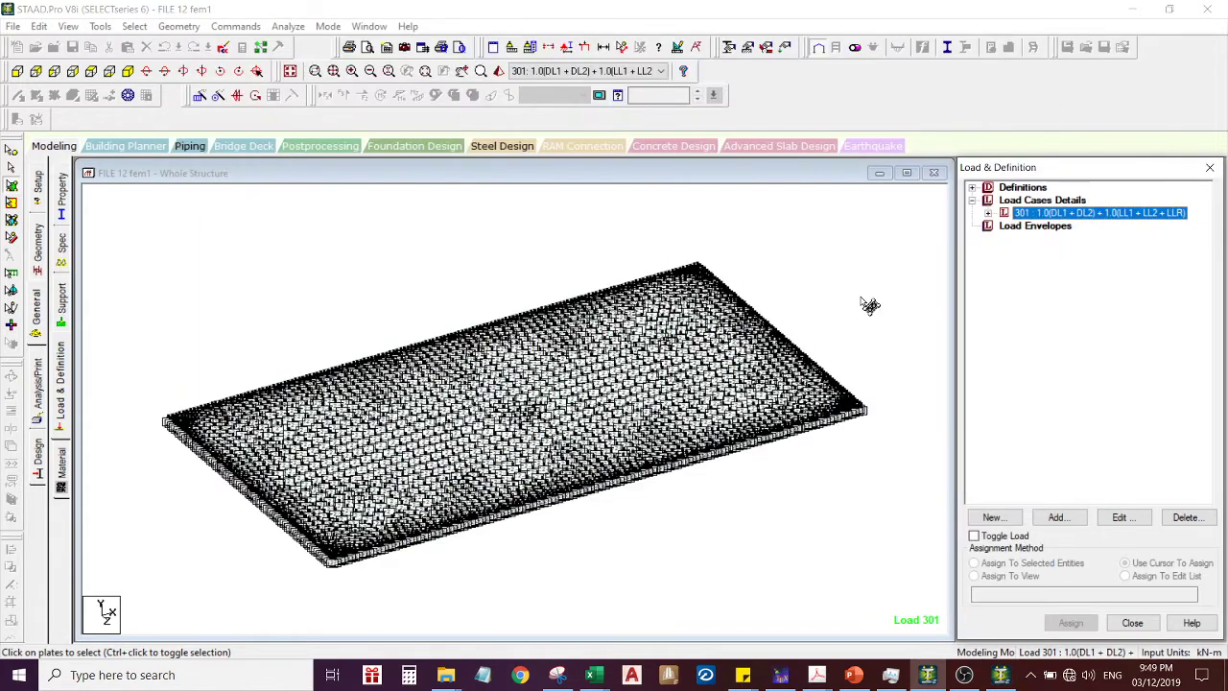
pyautogui.click(1001, 675)
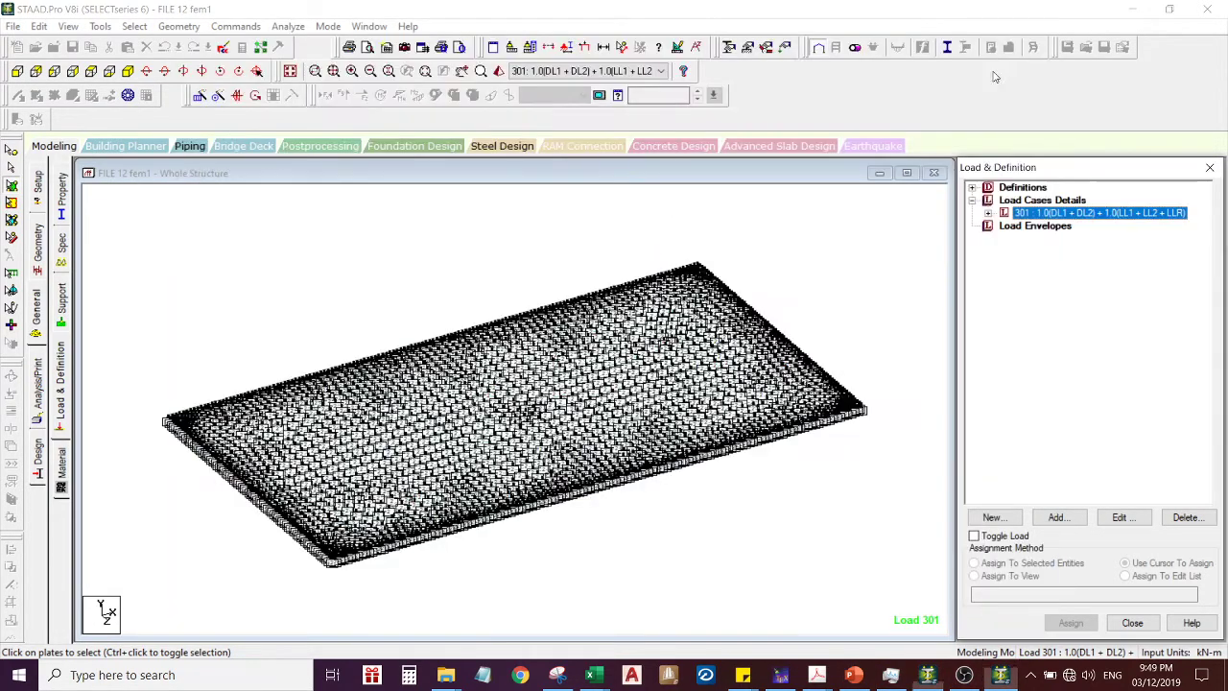
pyautogui.click(1007, 56)
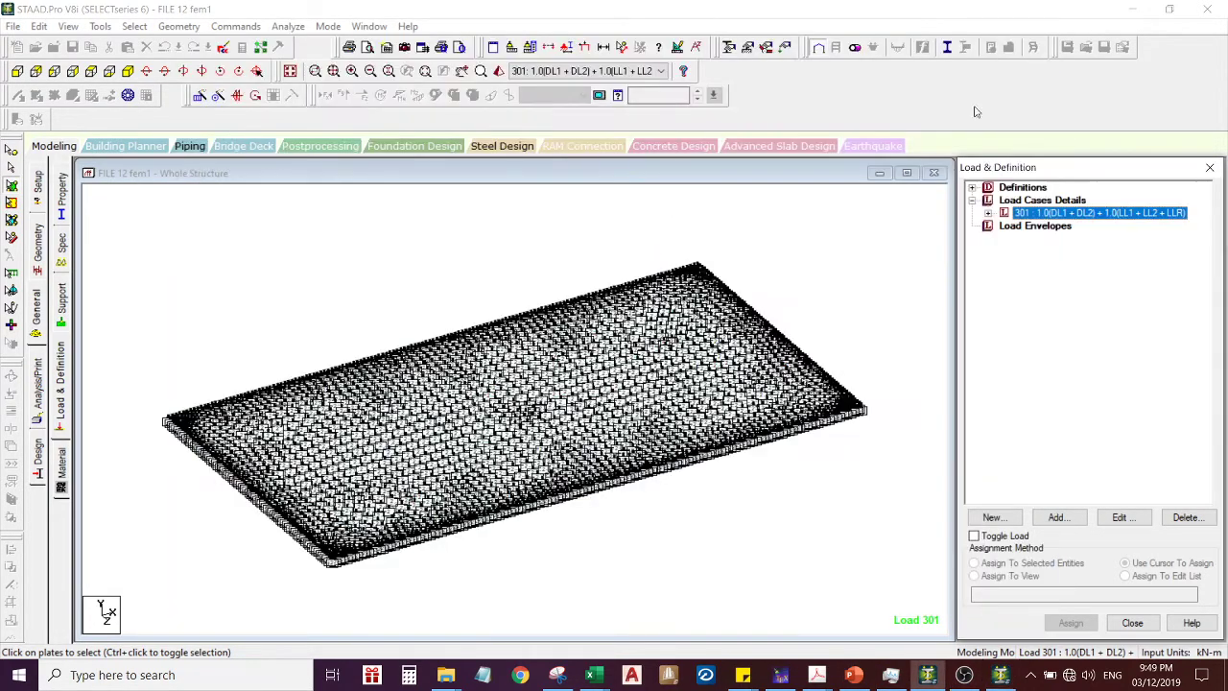
# Switch to Book1 in Excel and reset the L/C column filter to show all load cases
pyautogui.click(594, 674)
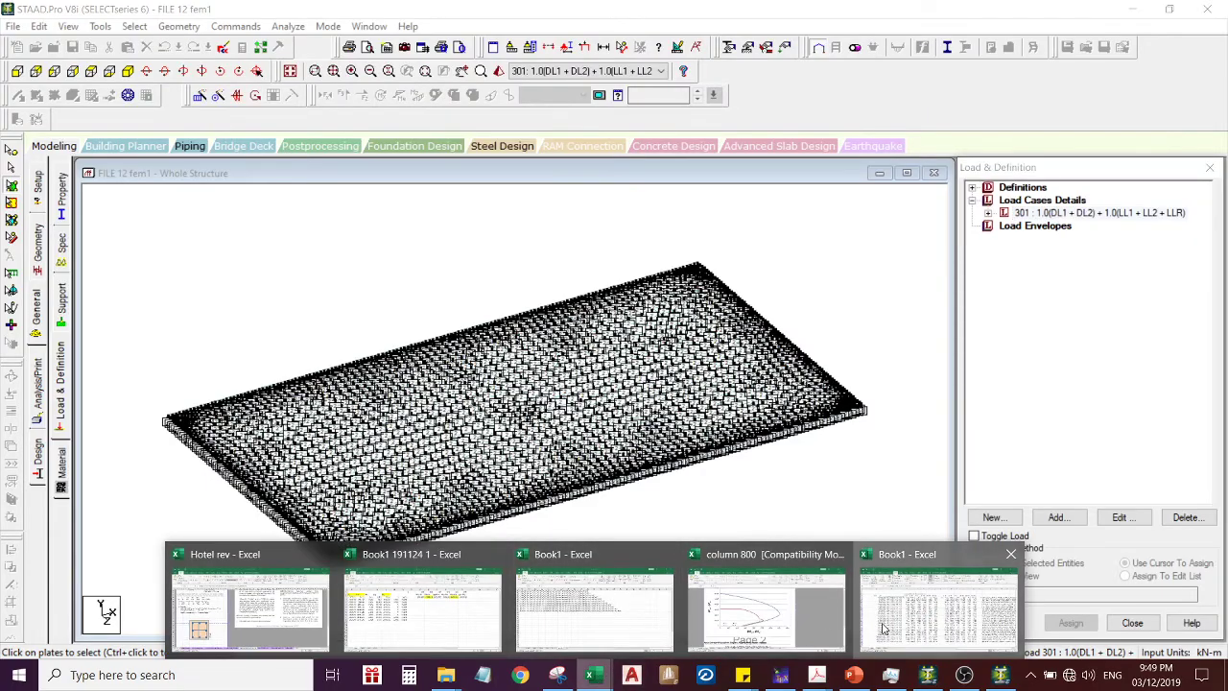
pyautogui.click(578, 600)
pyautogui.press('Escape')
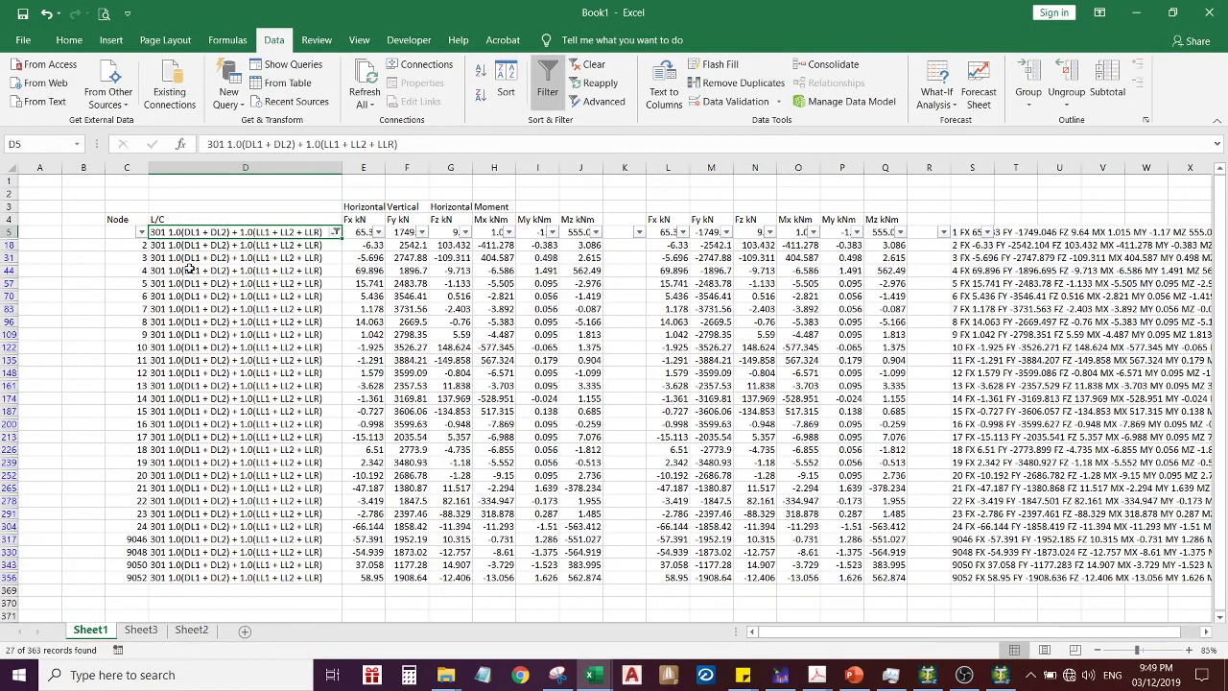
pyautogui.click(199, 269)
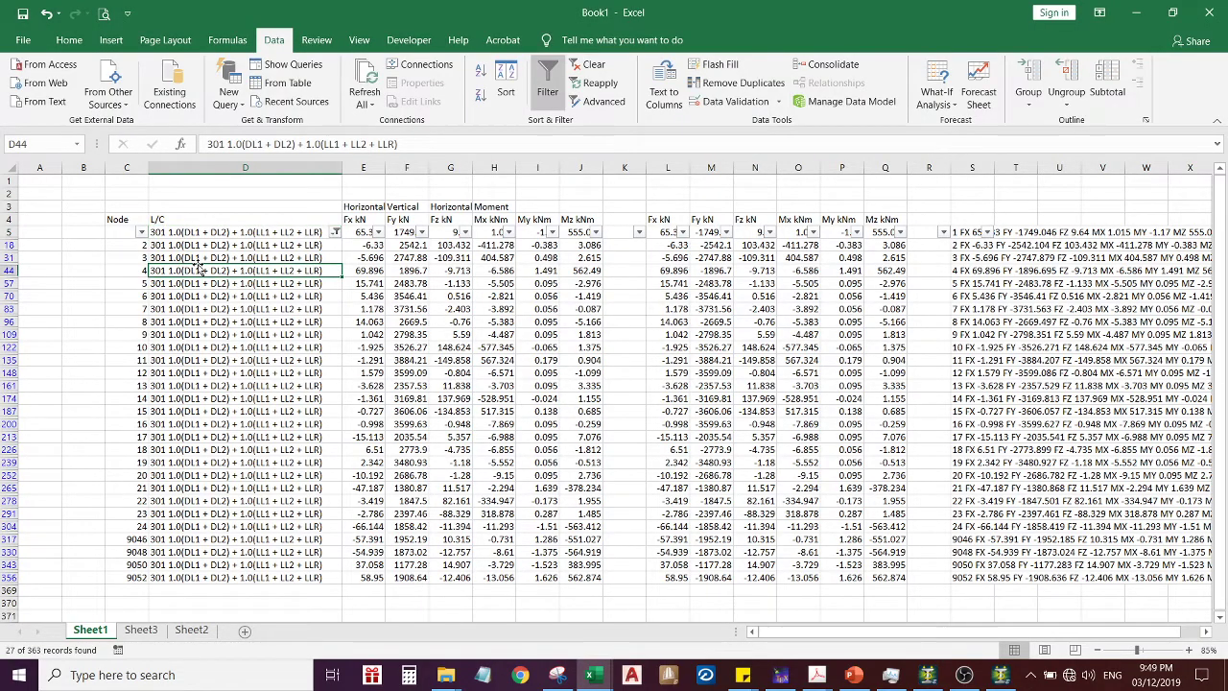
pyautogui.click(335, 232)
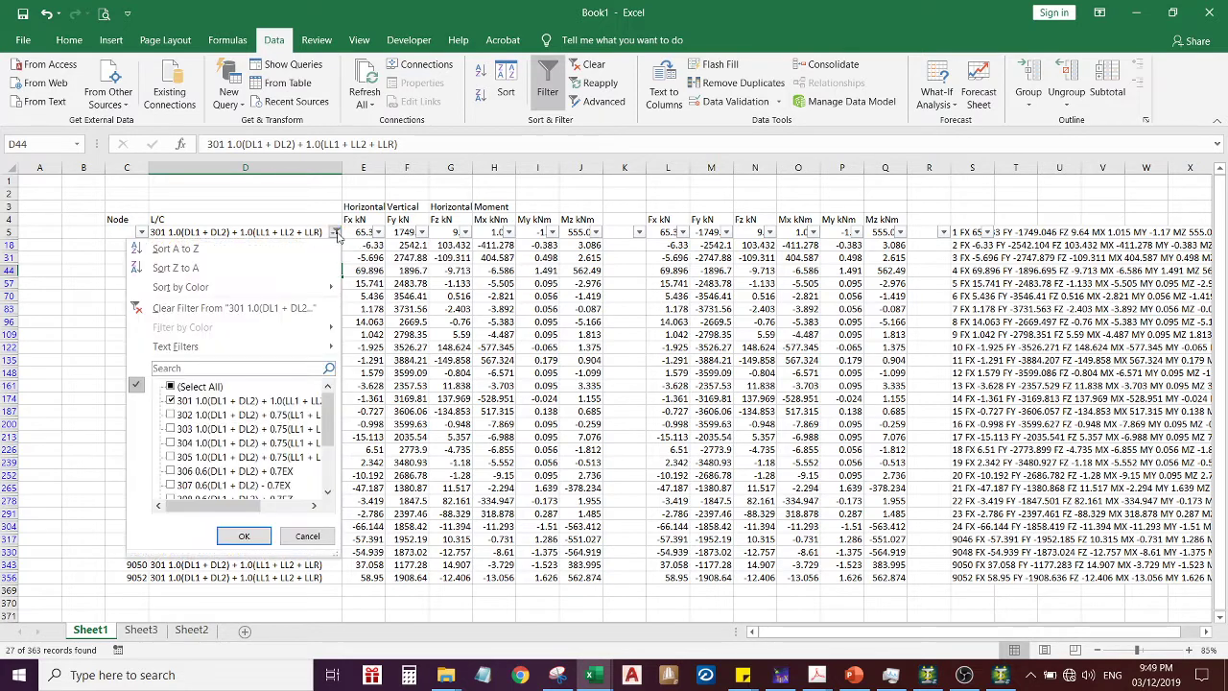
pyautogui.click(172, 414)
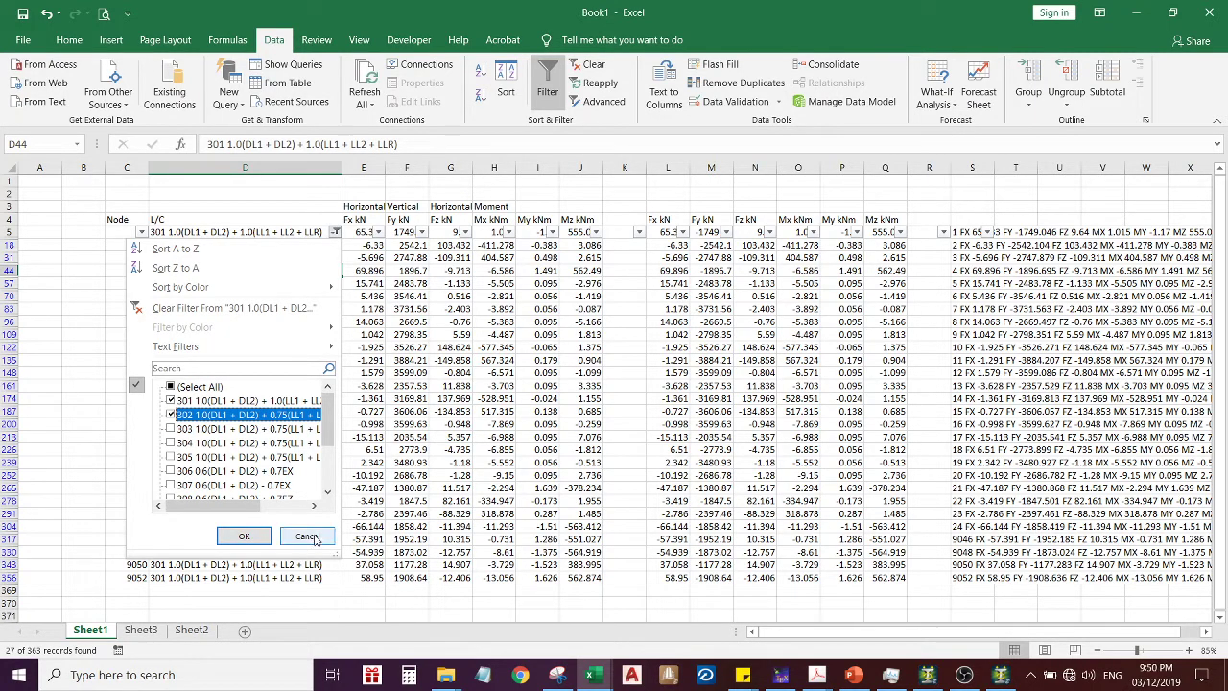
pyautogui.click(171, 388)
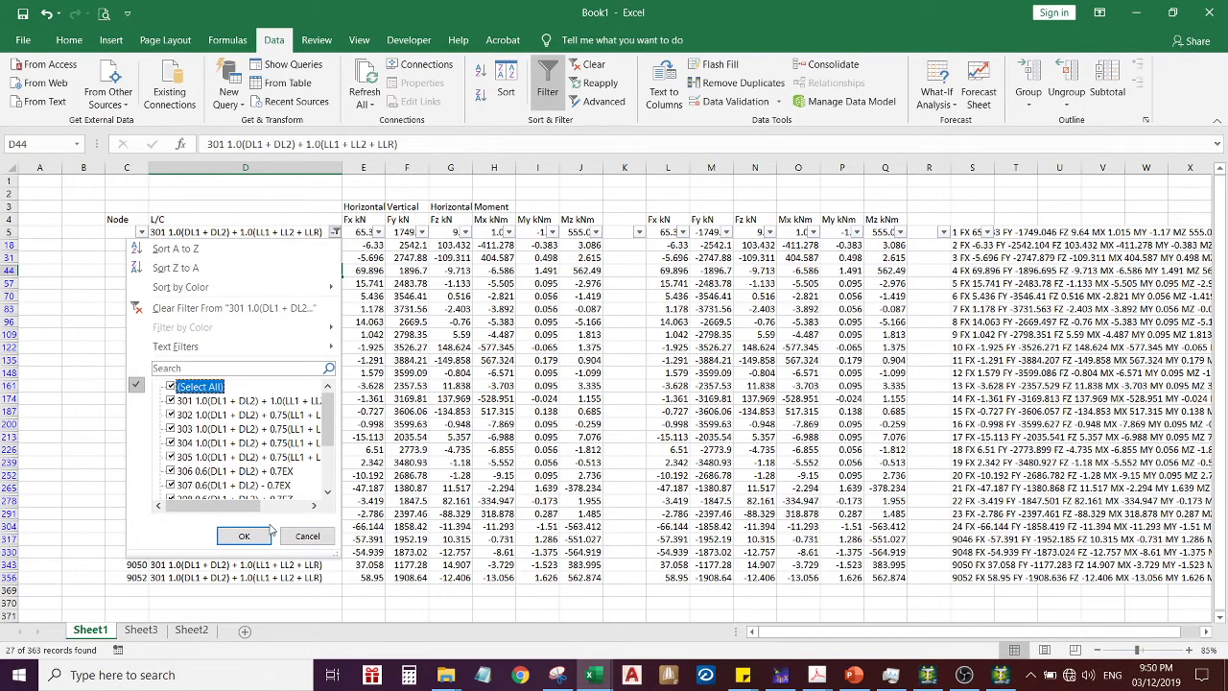
pyautogui.click(244, 535)
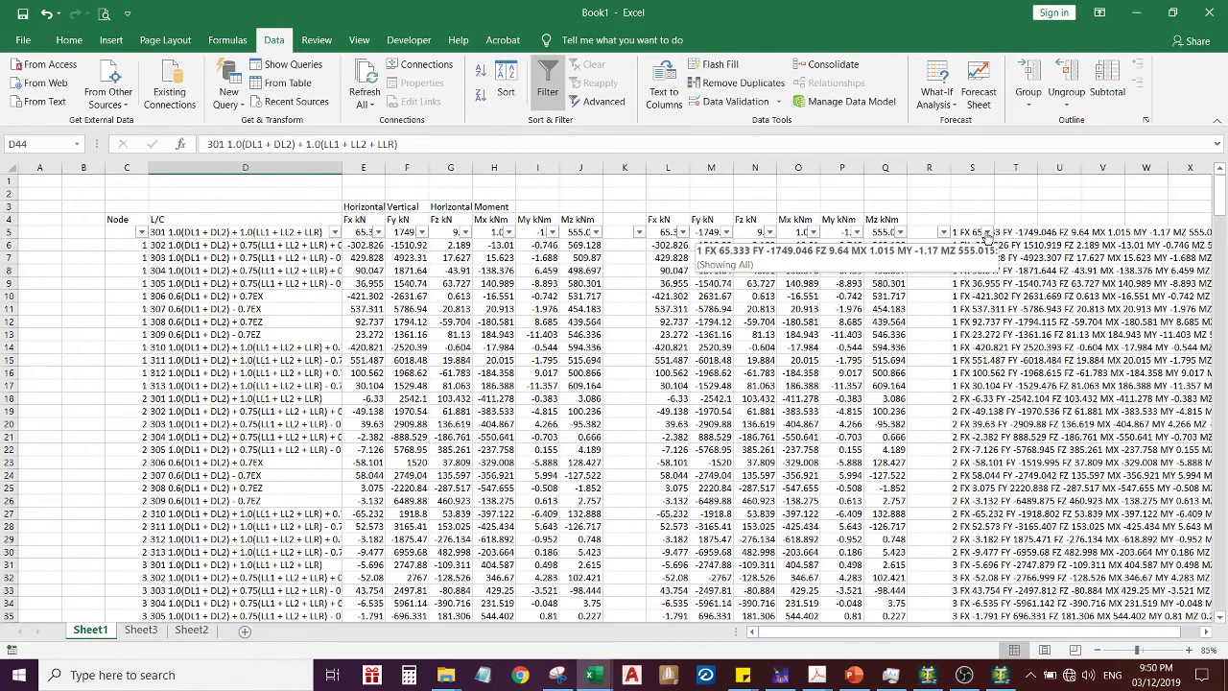
# Filter the load string column S to only the node 1 string starting with FX 100.562
pyautogui.scroll(-6, 710, 503)
pyautogui.scroll(6, 709, 503)
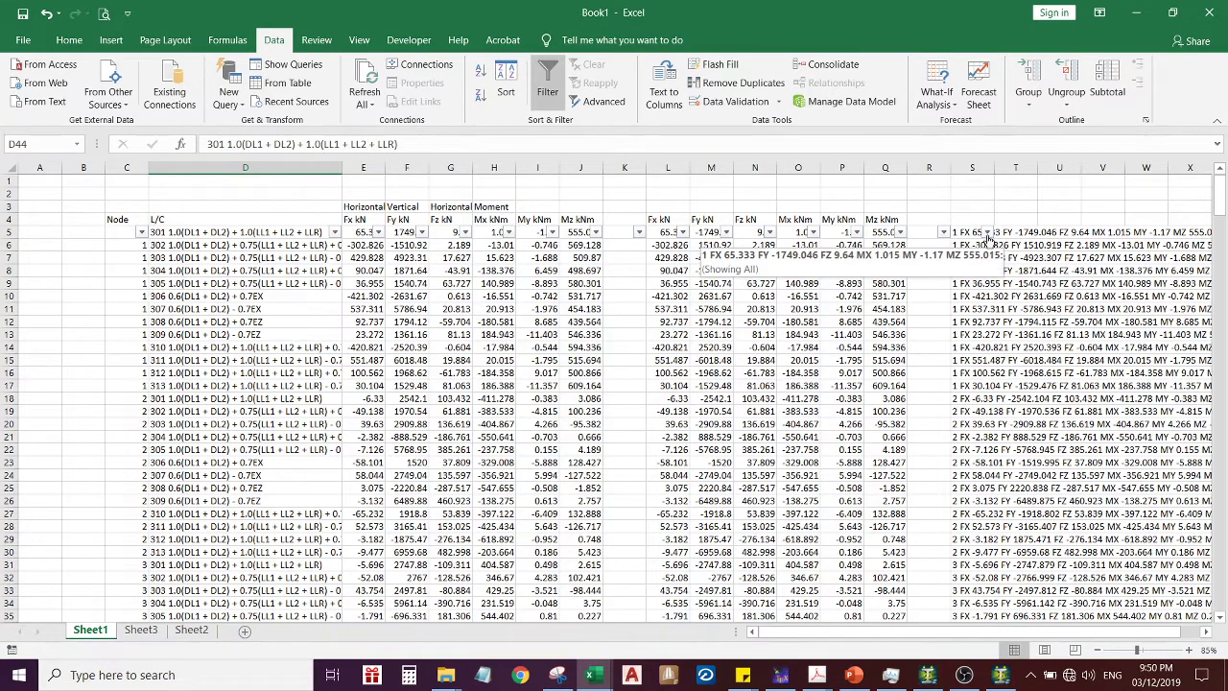
pyautogui.click(989, 235)
pyautogui.click(875, 385)
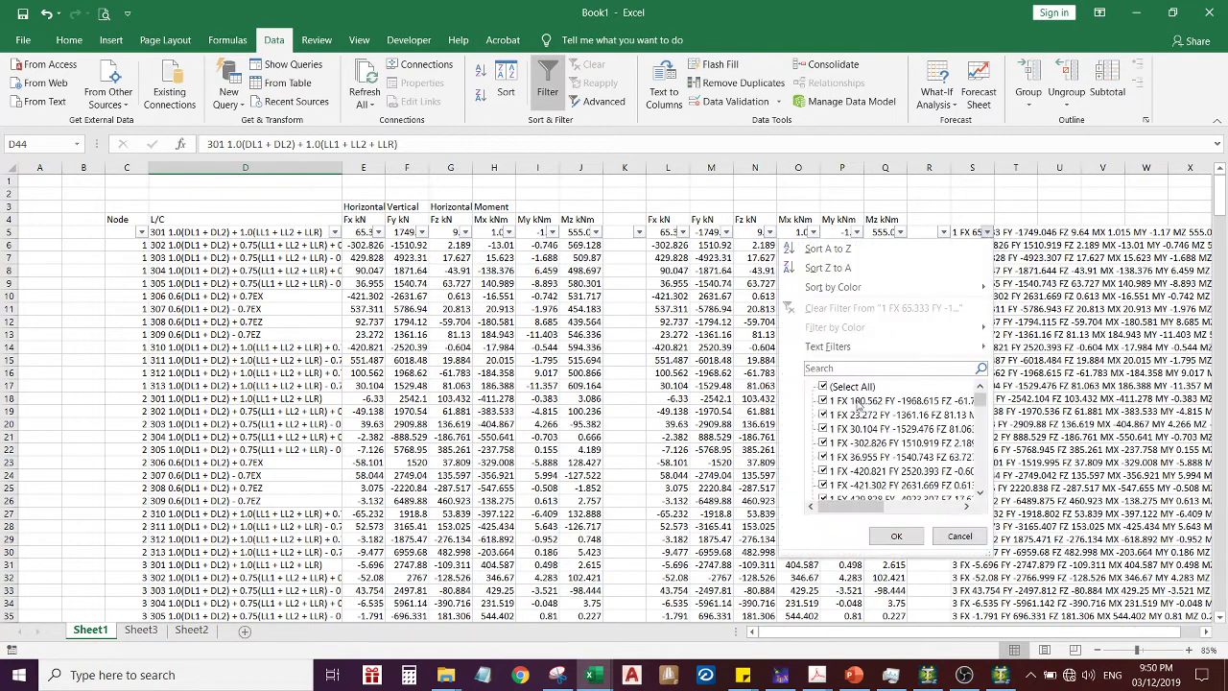
pyautogui.click(822, 401)
pyautogui.click(896, 536)
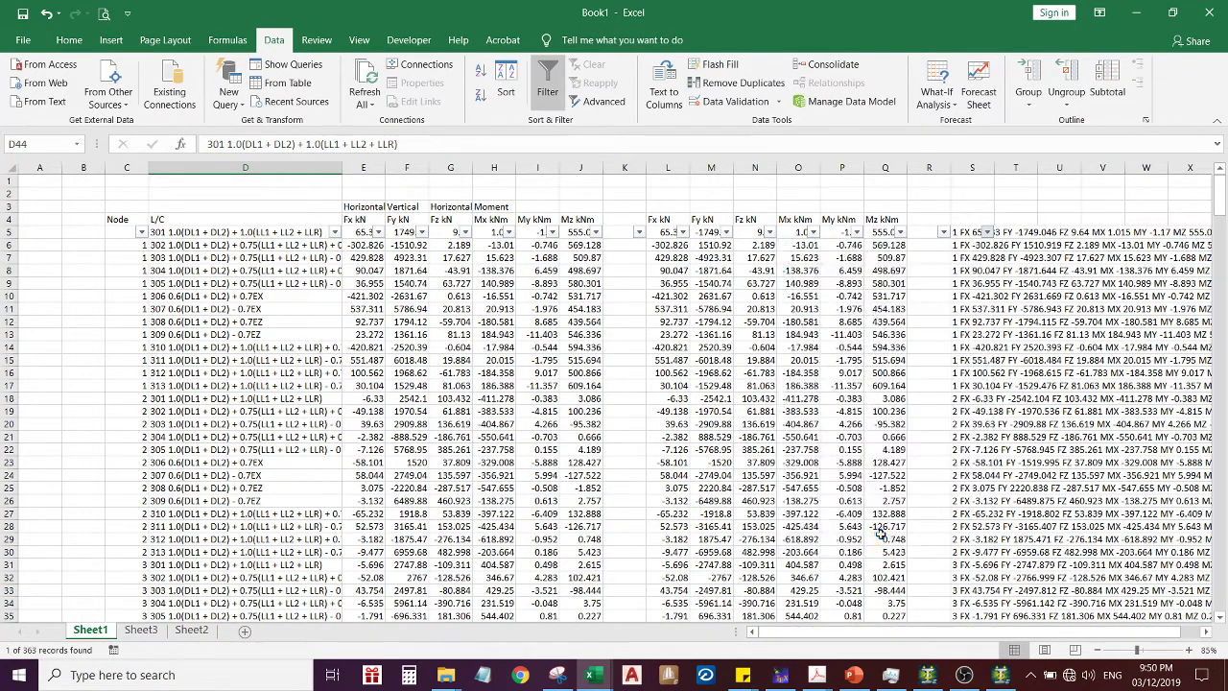
# Refilter the load string column S to show only the load strings of node 1
pyautogui.click(990, 233)
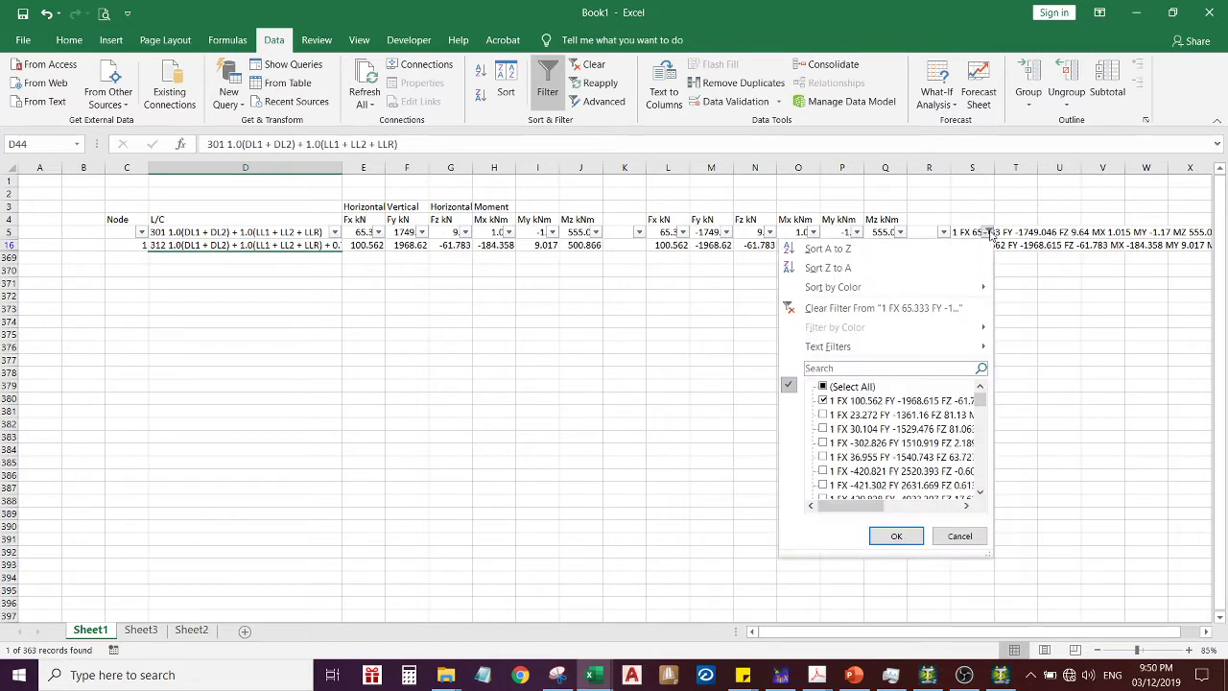
pyautogui.click(852, 386)
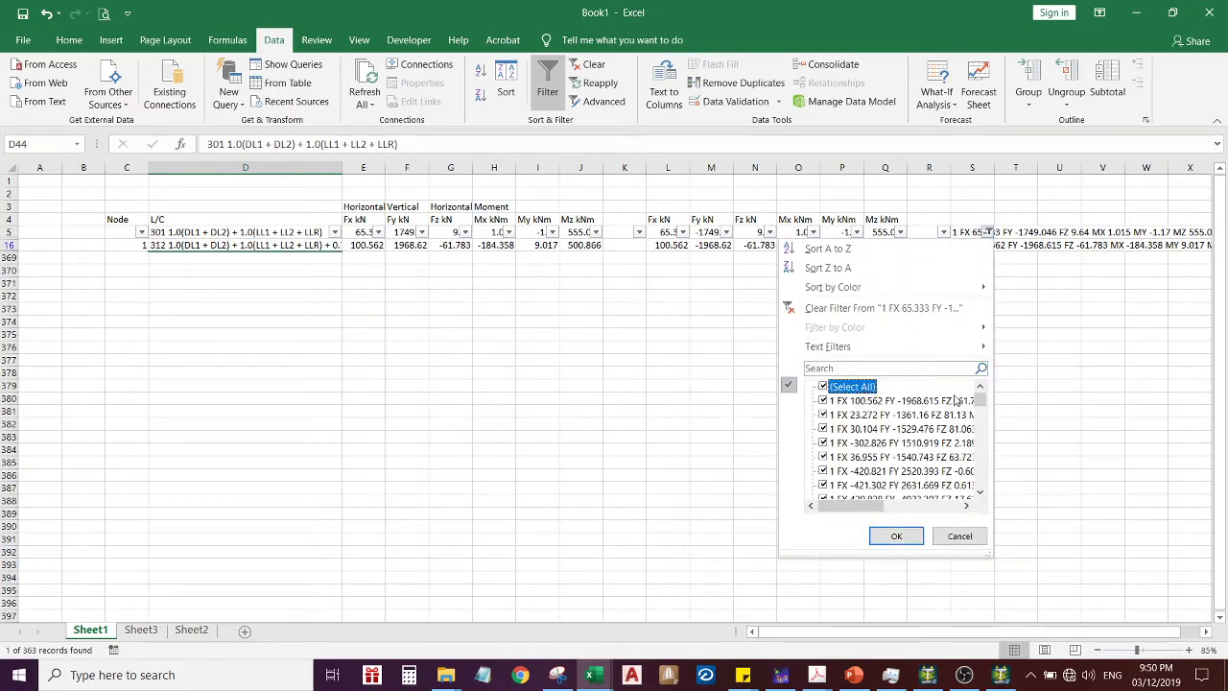
pyautogui.moveTo(982, 403); pyautogui.dragTo(981, 395)
pyautogui.click(852, 388)
pyautogui.click(848, 402)
pyautogui.click(847, 415)
pyautogui.click(848, 429)
pyautogui.click(847, 442)
pyautogui.click(846, 459)
pyautogui.click(847, 472)
pyautogui.click(848, 485)
pyautogui.click(849, 499)
pyautogui.scroll(-1, 860, 489)
pyautogui.click(850, 472)
pyautogui.click(853, 486)
pyautogui.scroll(-1, 864, 486)
pyautogui.click(854, 458)
pyautogui.click(856, 471)
pyautogui.scroll(-1, 880, 488)
pyautogui.click(896, 538)
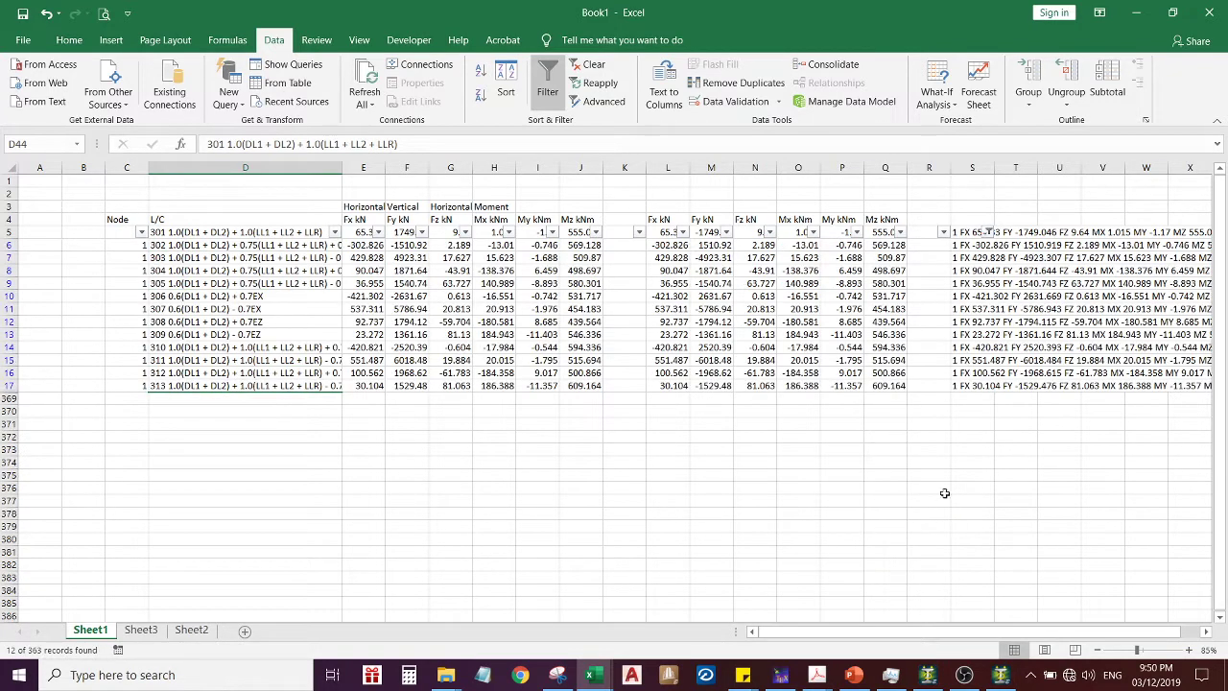
# Copy load case titles 302 to 313 from column D and paste them below *END SHEARWALL DESIGN in the STAAD.Pro Editor
pyautogui.moveTo(157, 245); pyautogui.dragTo(191, 384)
pyautogui.hotkey('ctrl', 'c')
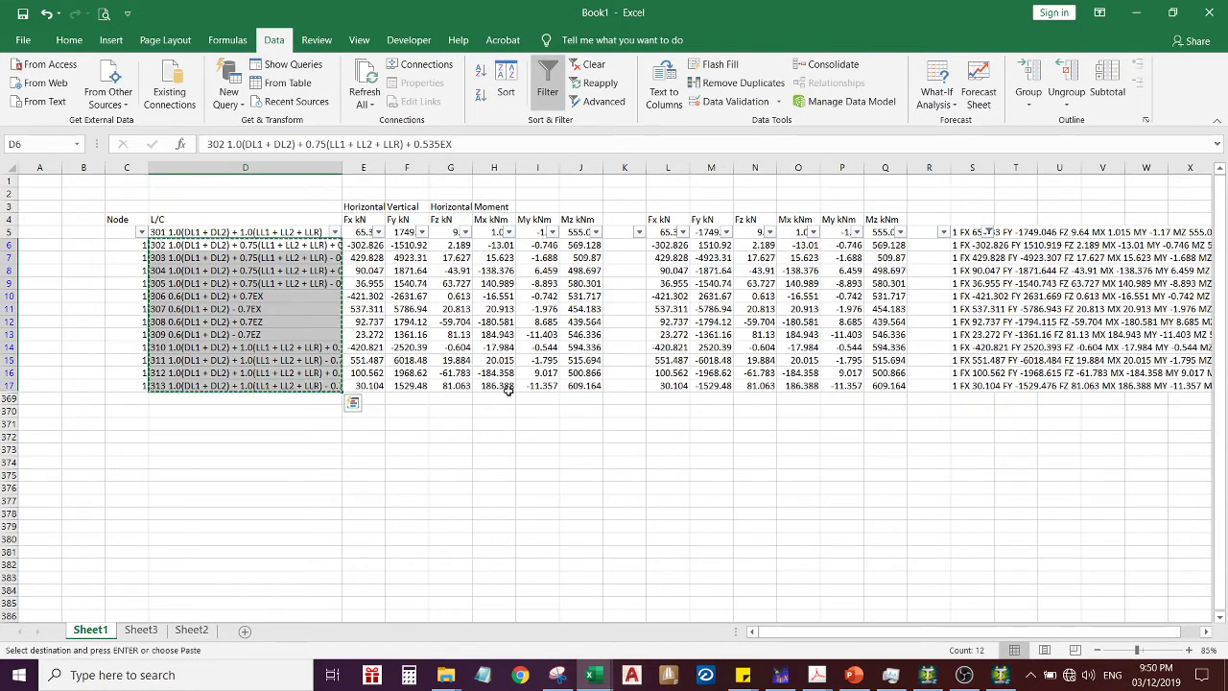
pyautogui.click(1001, 675)
pyautogui.click(478, 502)
pyautogui.click(488, 494)
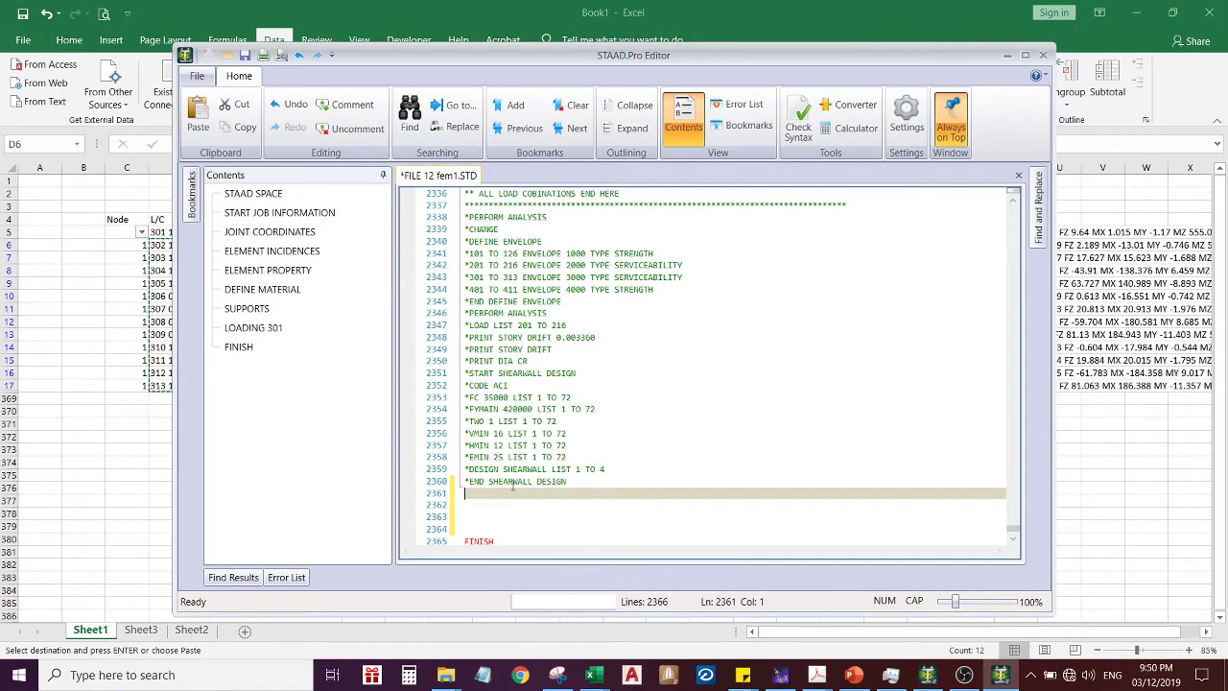
pyautogui.hotkey('ctrl', 'v')
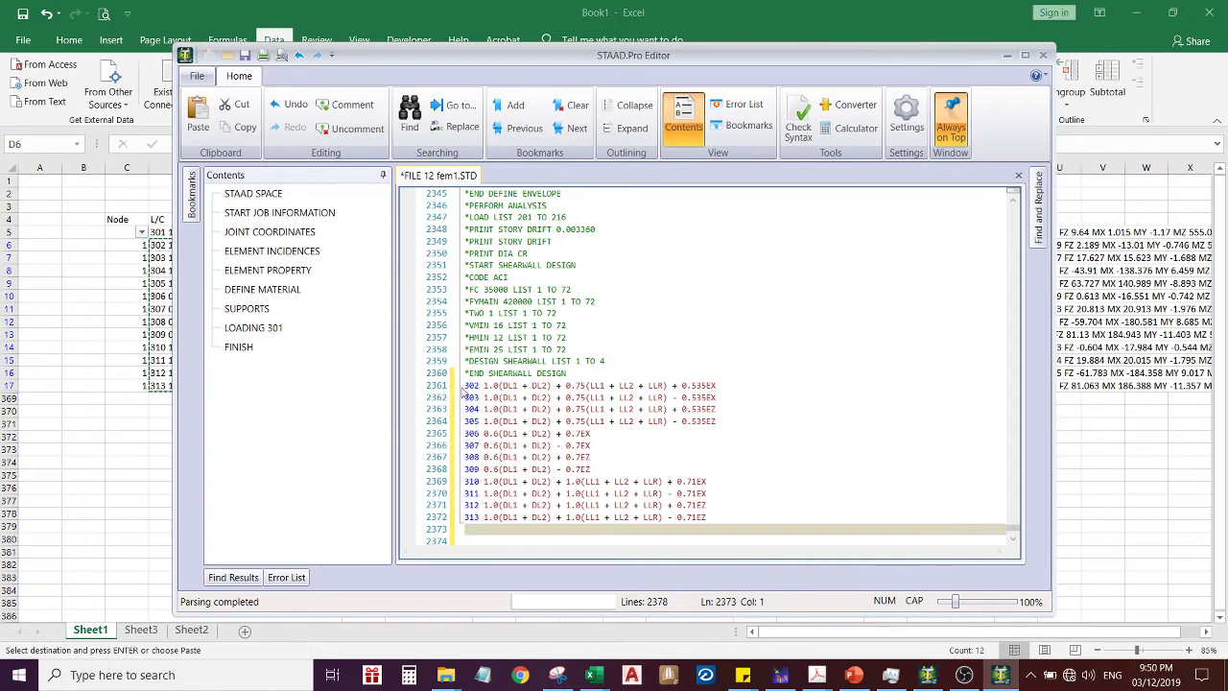
# Copy the keyword LOAD from the load case 301 line and put it in front of titles 302 and 303
pyautogui.click(268, 329)
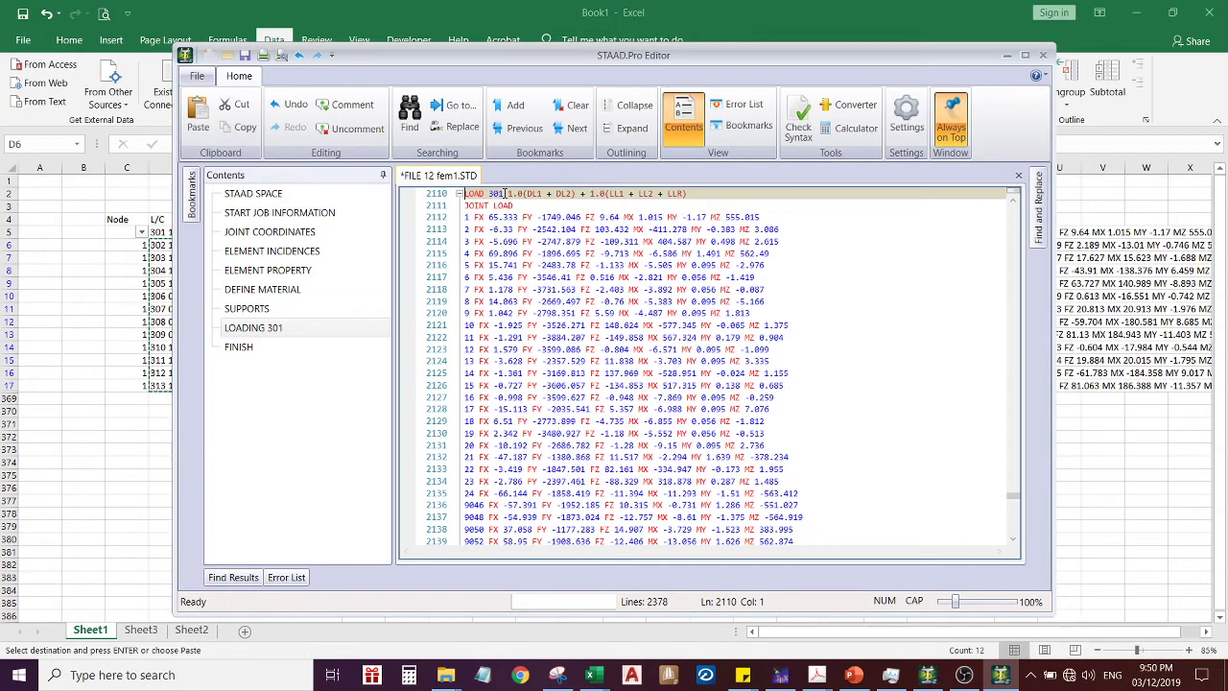
pyautogui.doubleClick(476, 195)
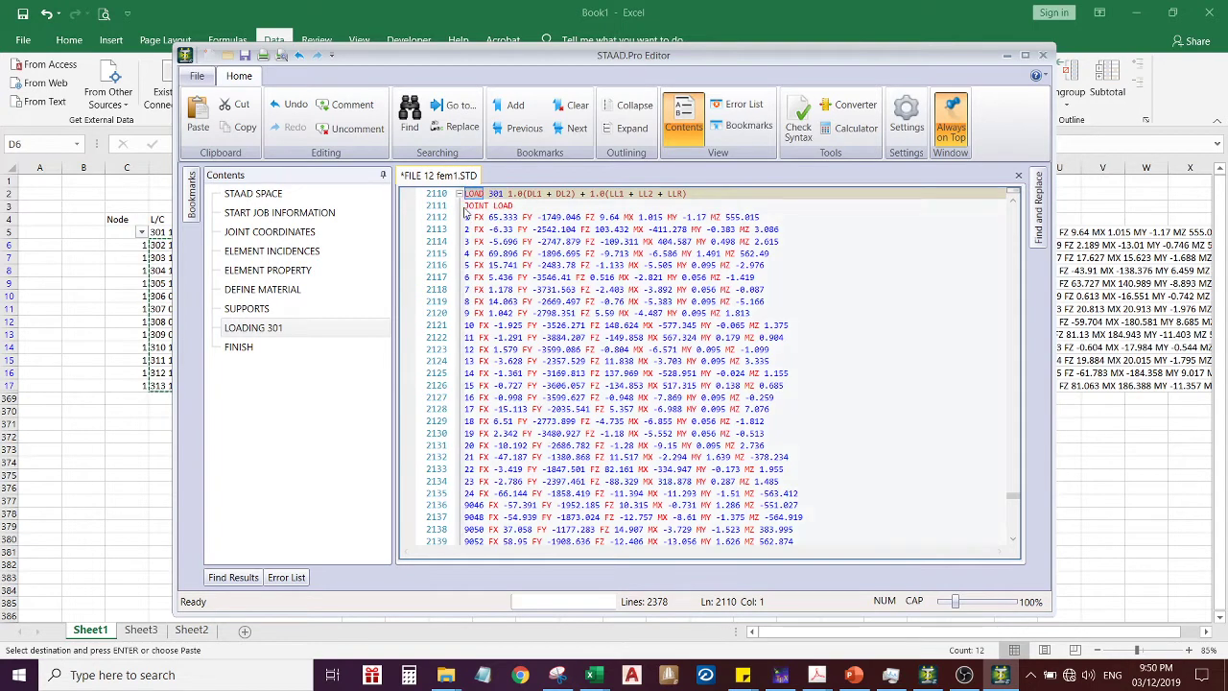
pyautogui.click(257, 349)
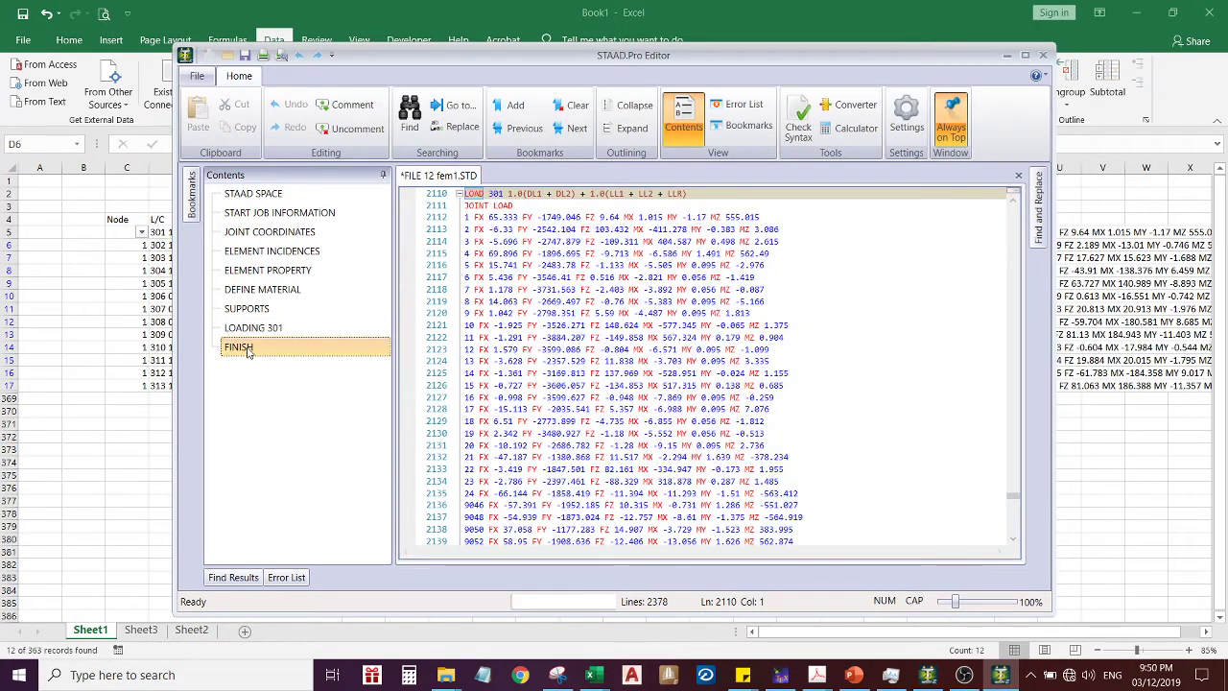
pyautogui.click(467, 325)
pyautogui.hotkey('ctrl', 'v')
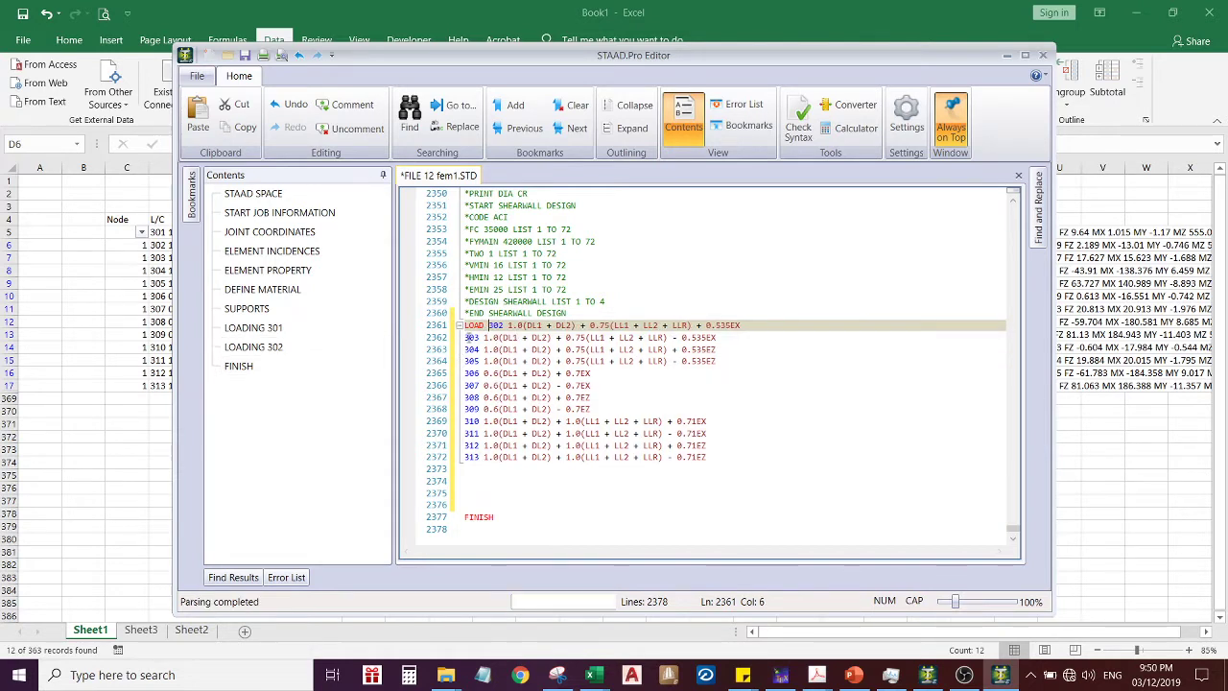
pyautogui.click(468, 338)
pyautogui.hotkey('ctrl', 'v')
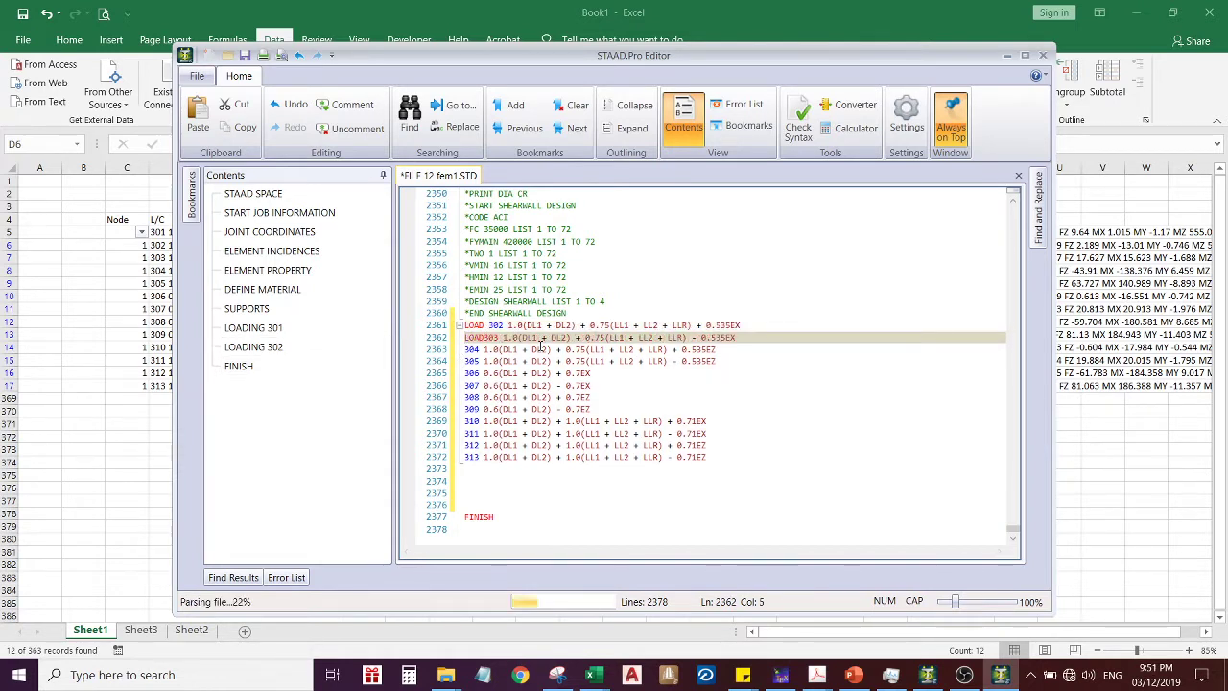
# Put the keyword LOAD in front of each of the load case titles 304 to 313 in the input file
pyautogui.press('Down')
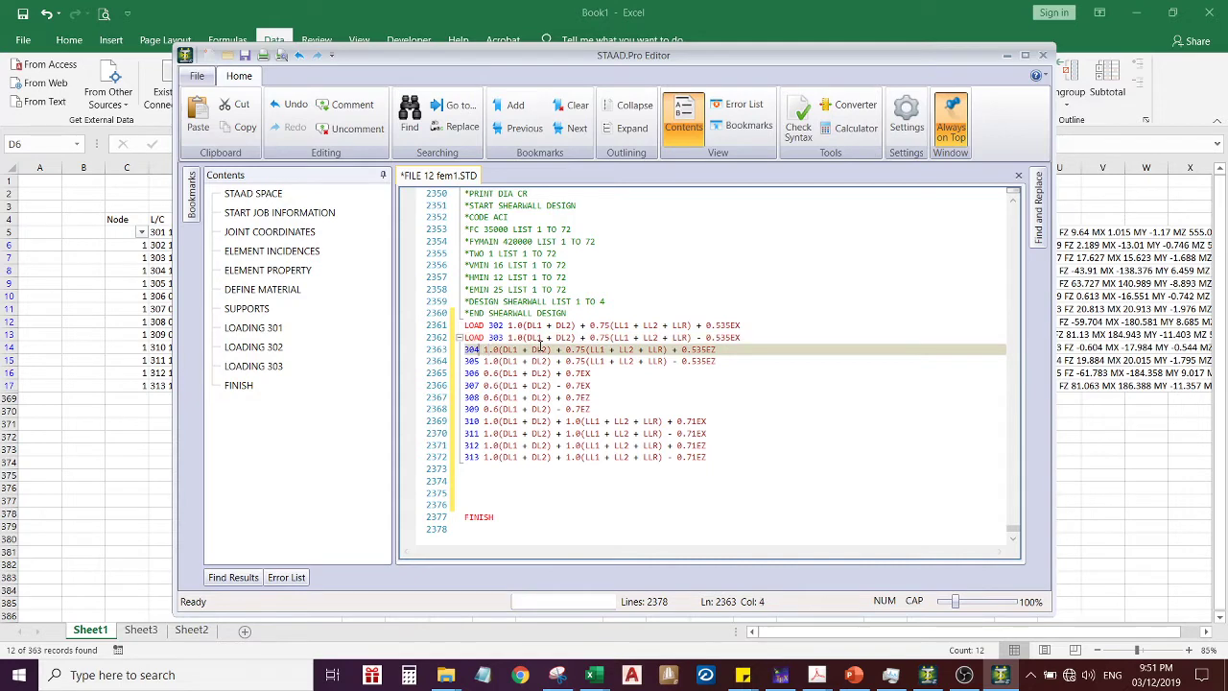
pyautogui.hotkey('ctrl', 'v')
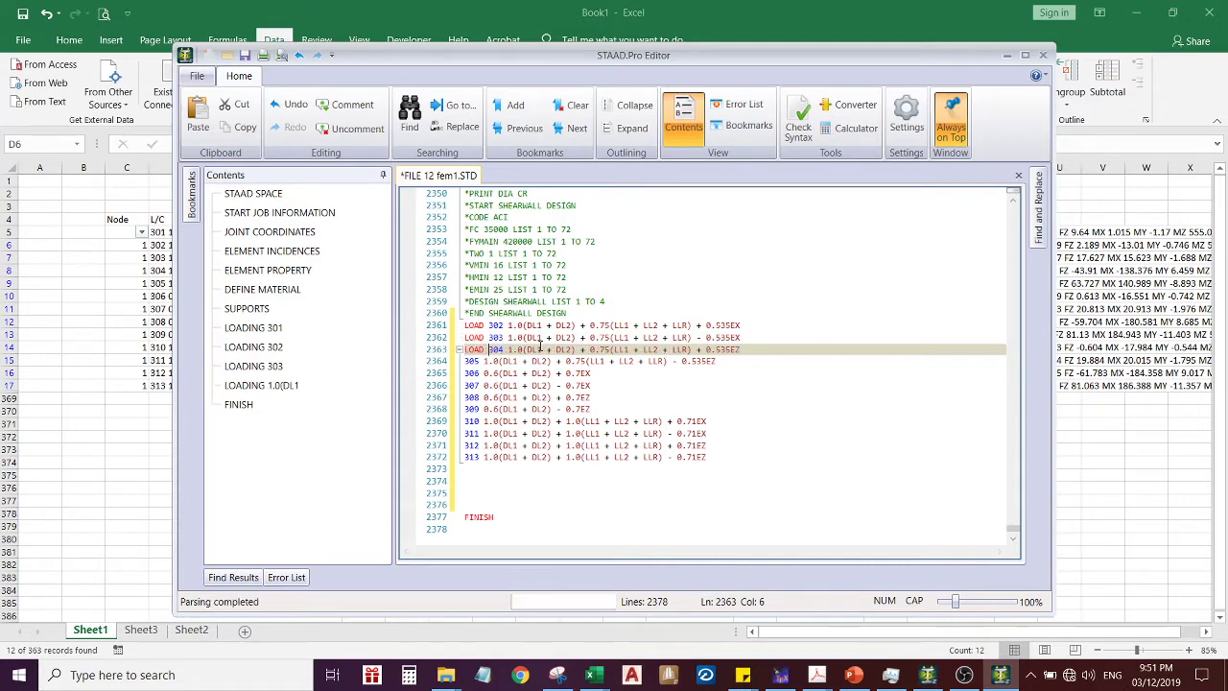
pyautogui.press('Down')
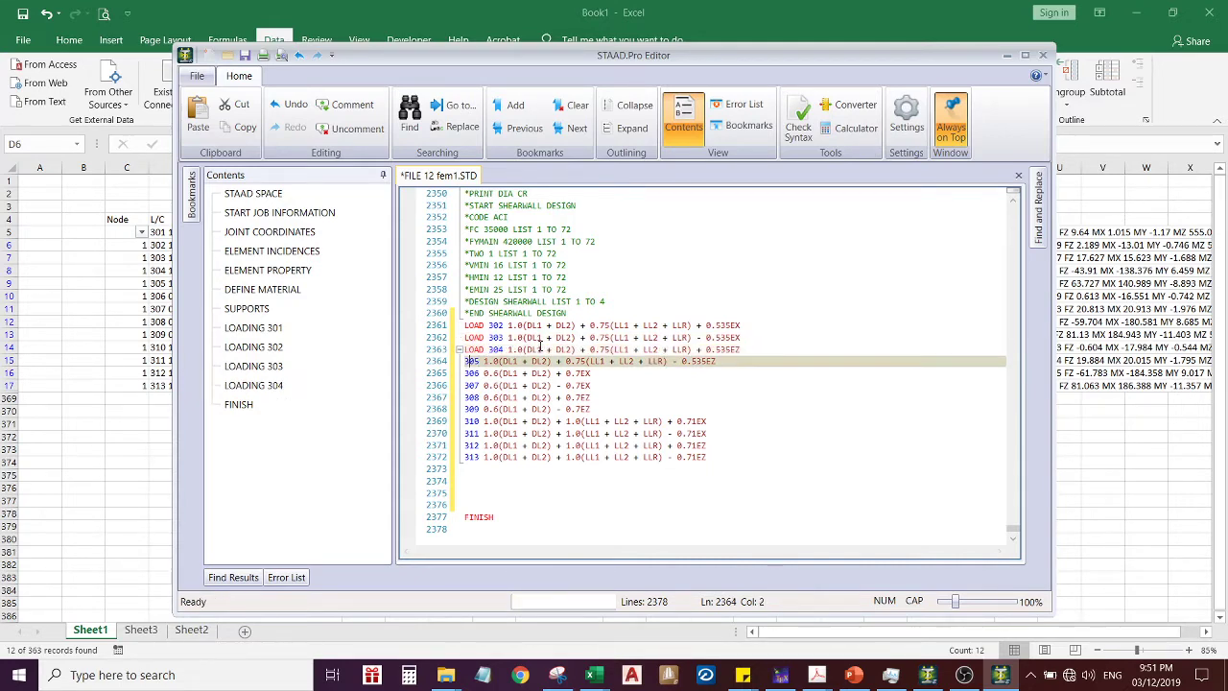
pyautogui.hotkey('ctrl', 'v')
pyautogui.press('Down')
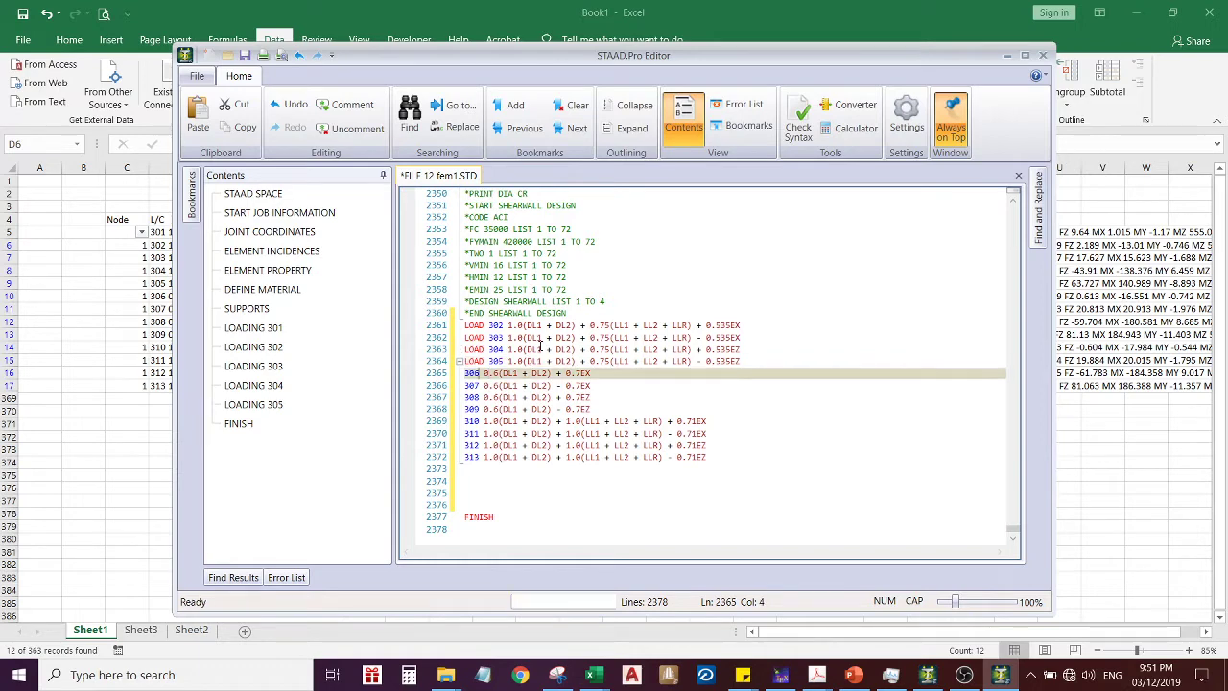
pyautogui.hotkey('ctrl', 'v')
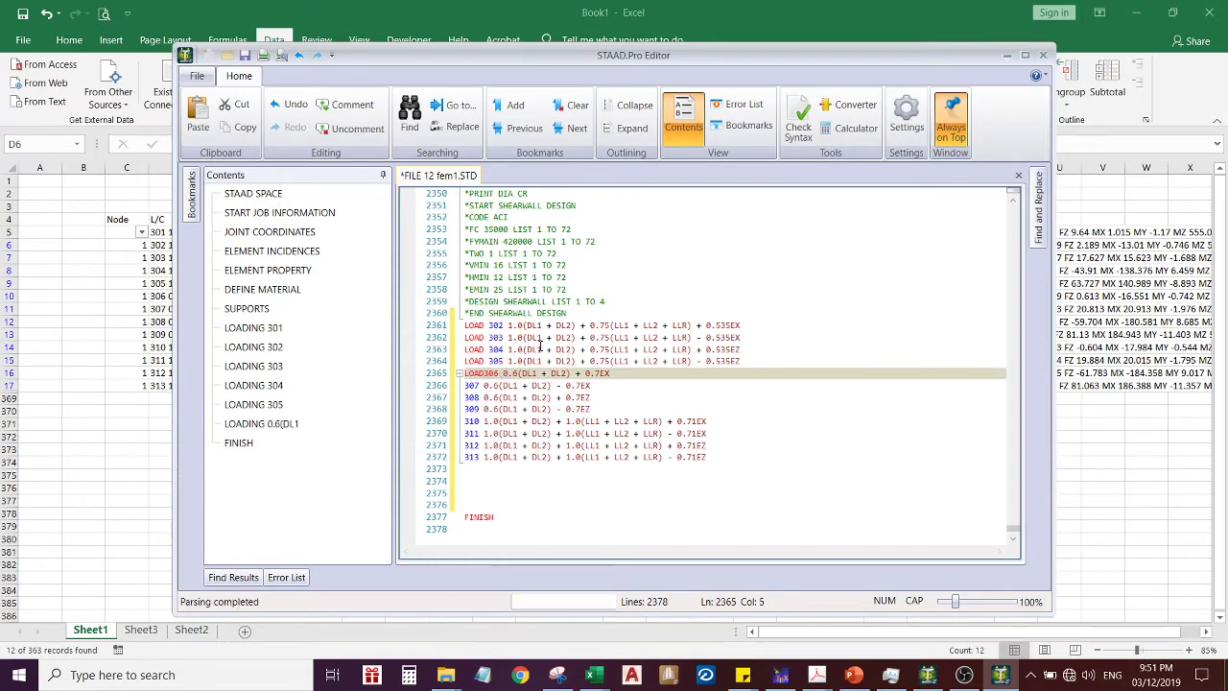
pyautogui.press('Down')
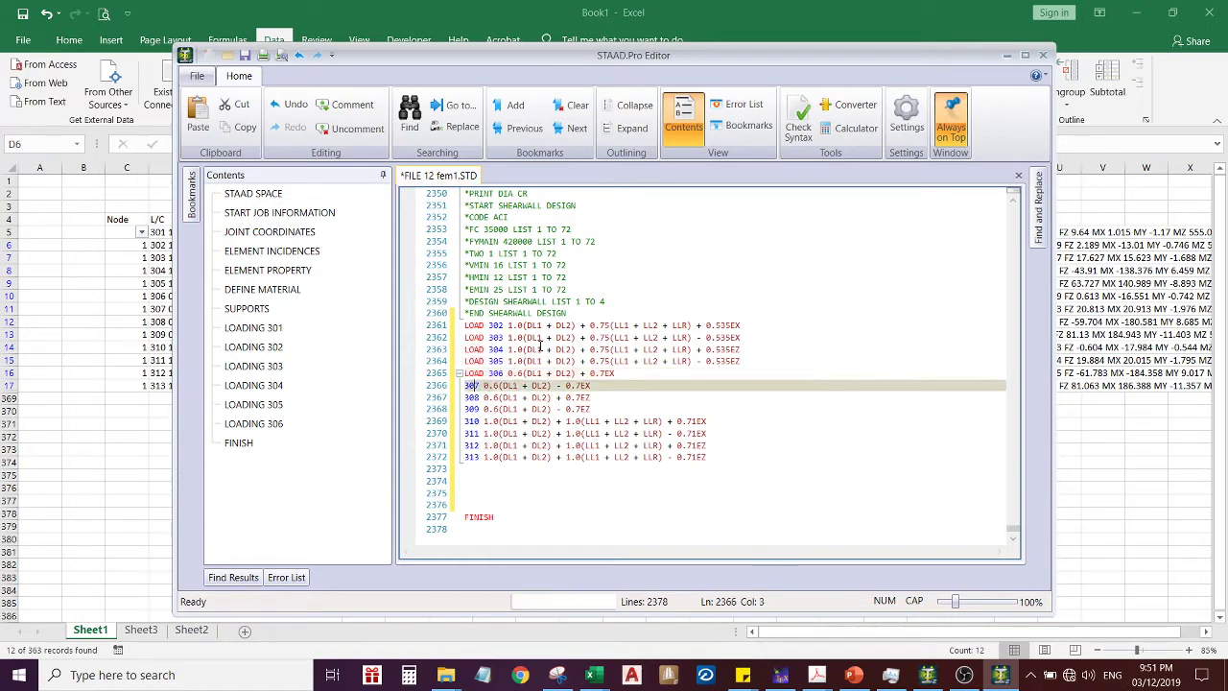
pyautogui.hotkey('ctrl', 'v')
pyautogui.press('Down')
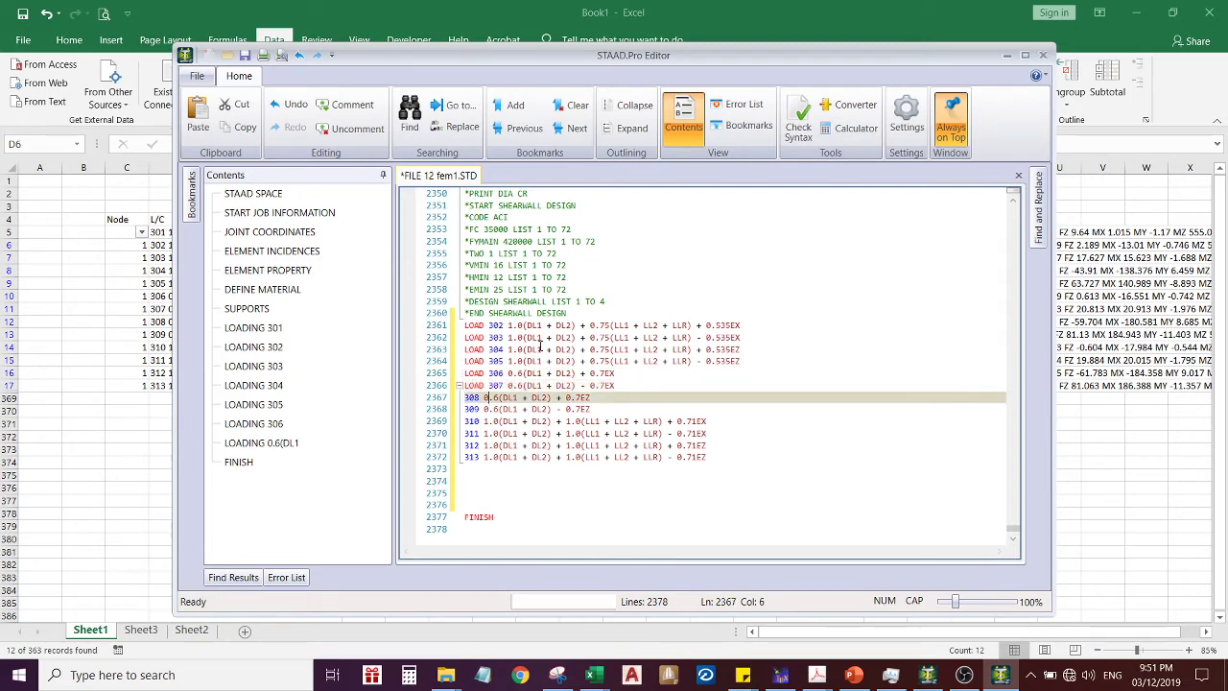
pyautogui.hotkey('ctrl', 'v')
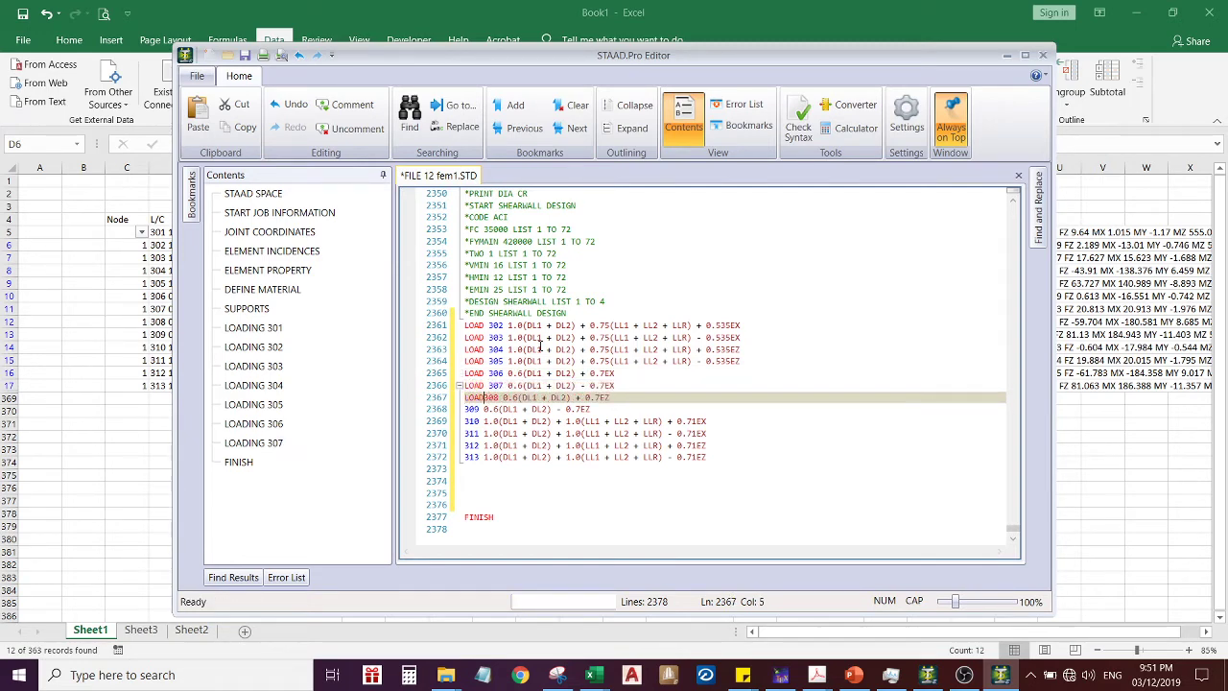
pyautogui.press('Down')
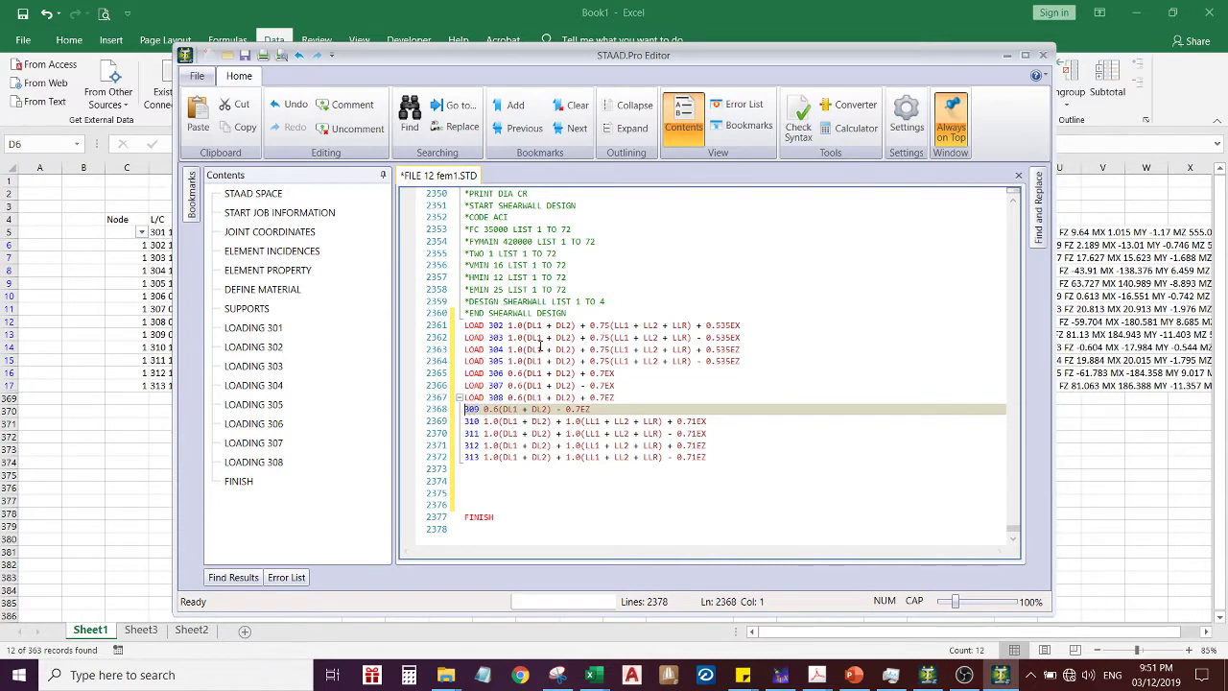
pyautogui.write('LOAD')
pyautogui.press('Down')
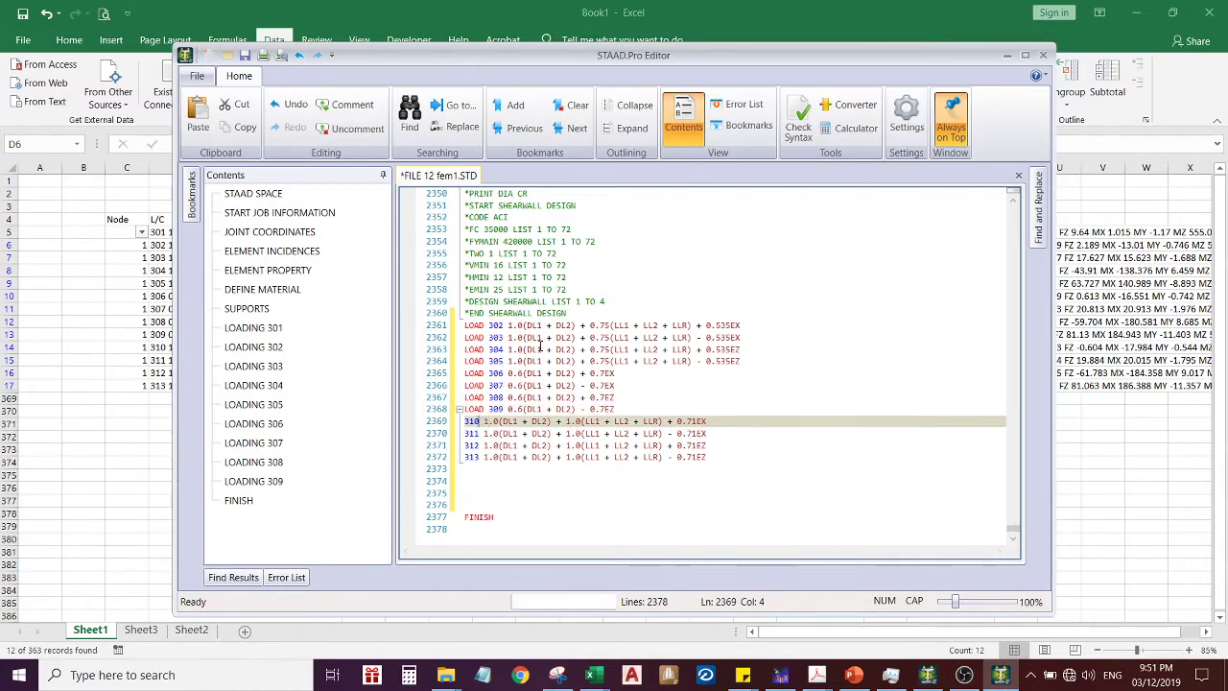
pyautogui.write('LOAD')
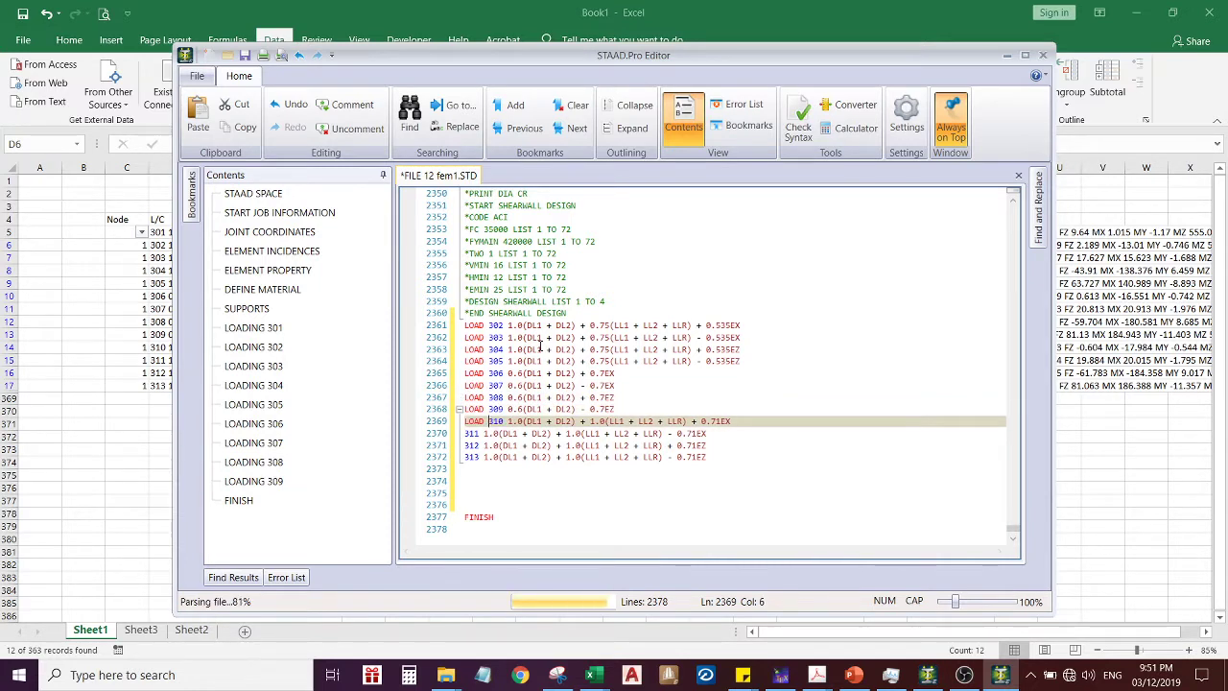
pyautogui.press('Down')
pyautogui.write('LOAD')
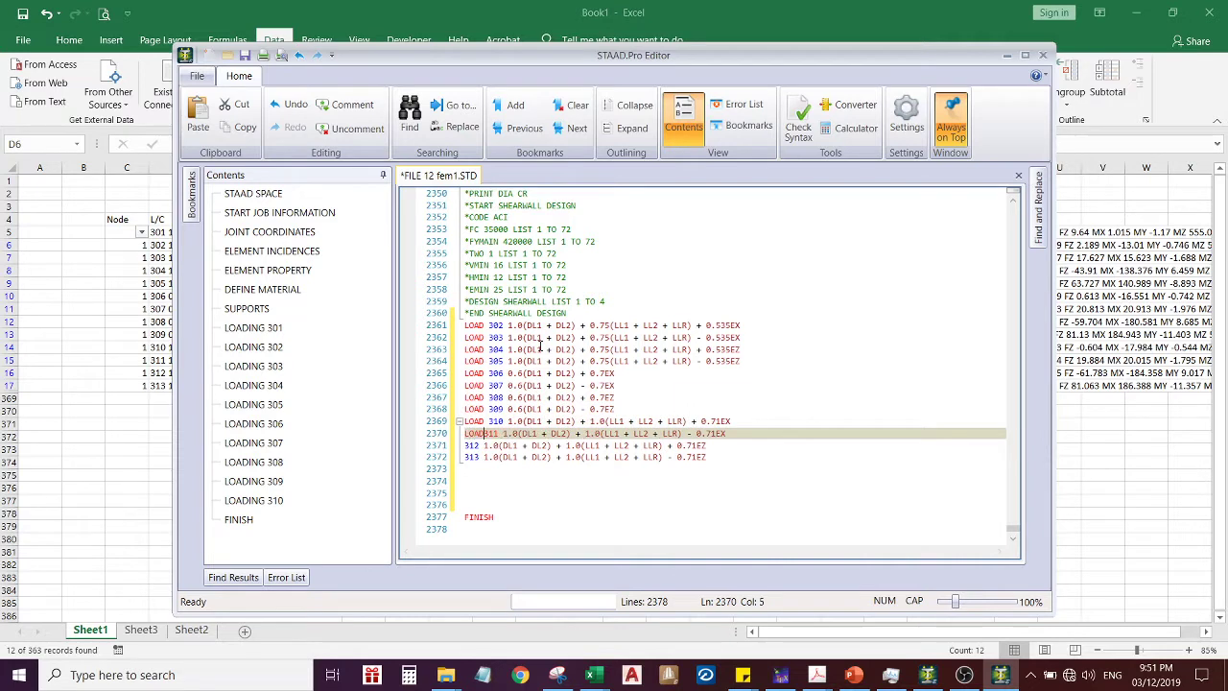
pyautogui.press('Down')
pyautogui.press('Left')
pyautogui.press('Left')
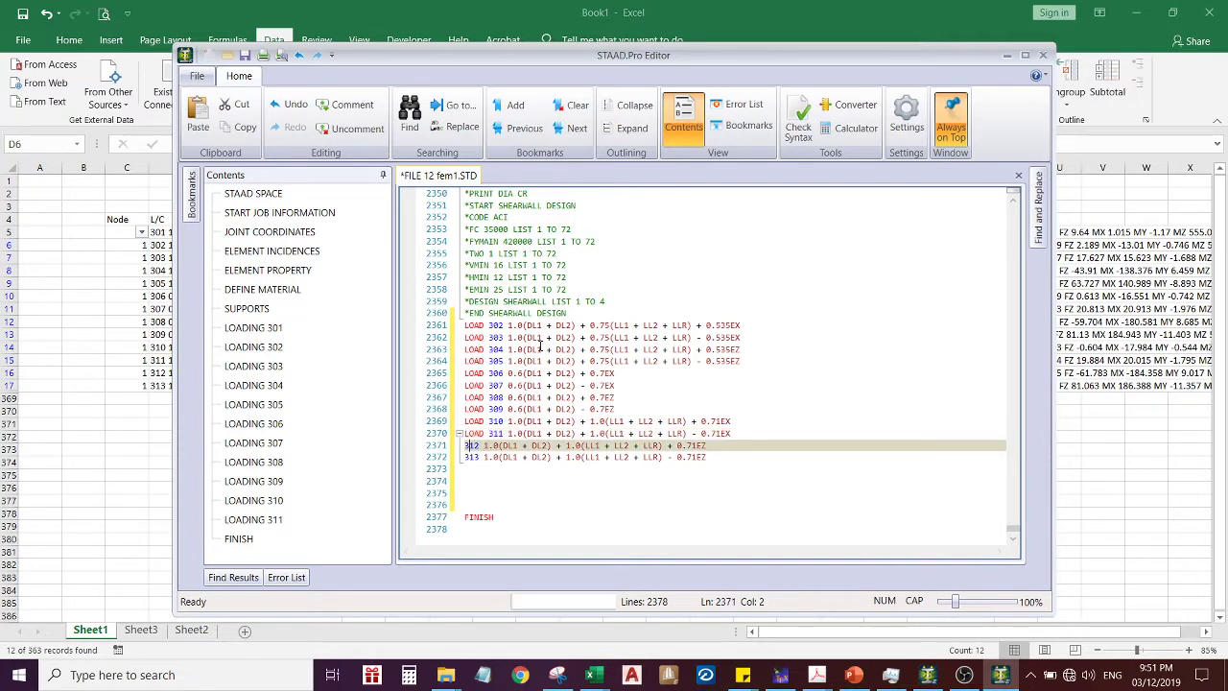
pyautogui.write('LOAD')
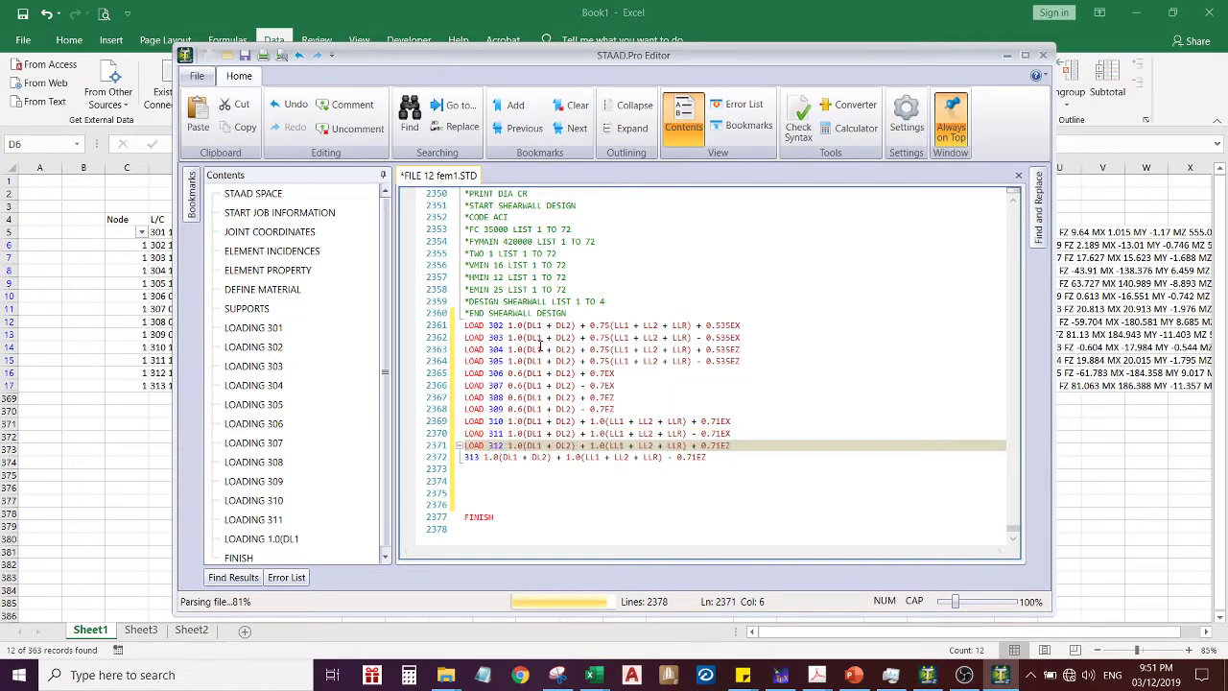
pyautogui.press('Down')
pyautogui.press('Left')
pyautogui.write('LOAD')
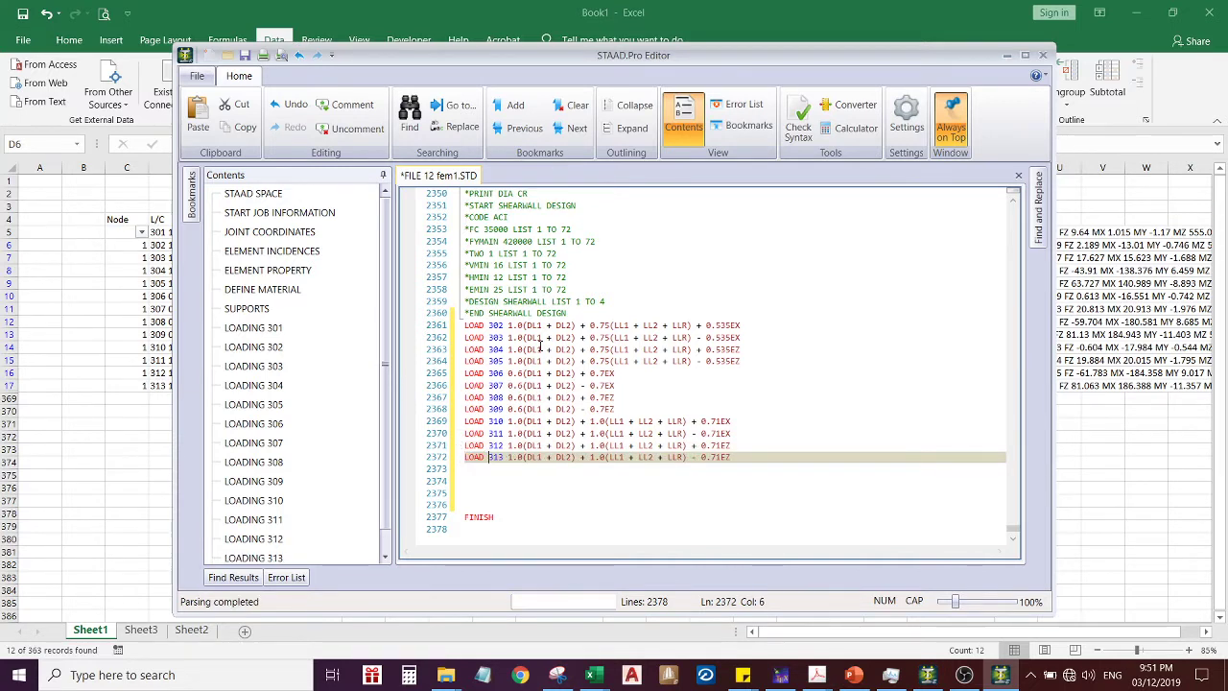
# Add a blank line below the LOAD 302 title, and switch to Excel to show all load strings in column S again
pyautogui.click(756, 325)
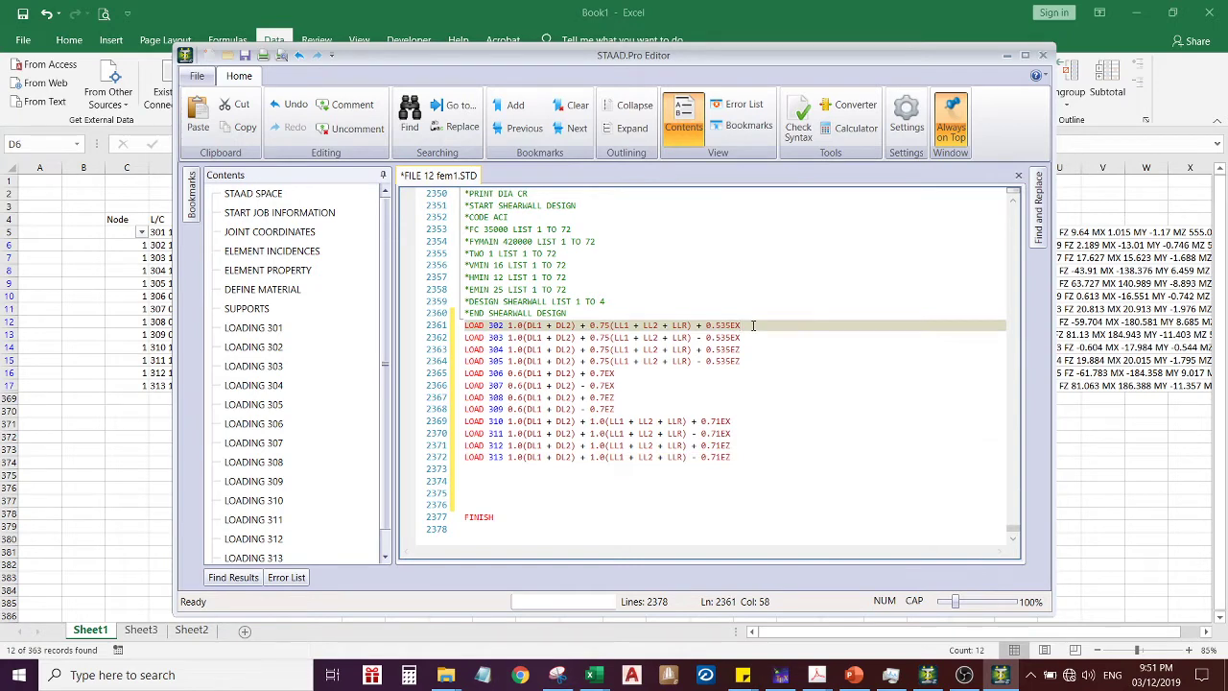
pyautogui.press('Return')
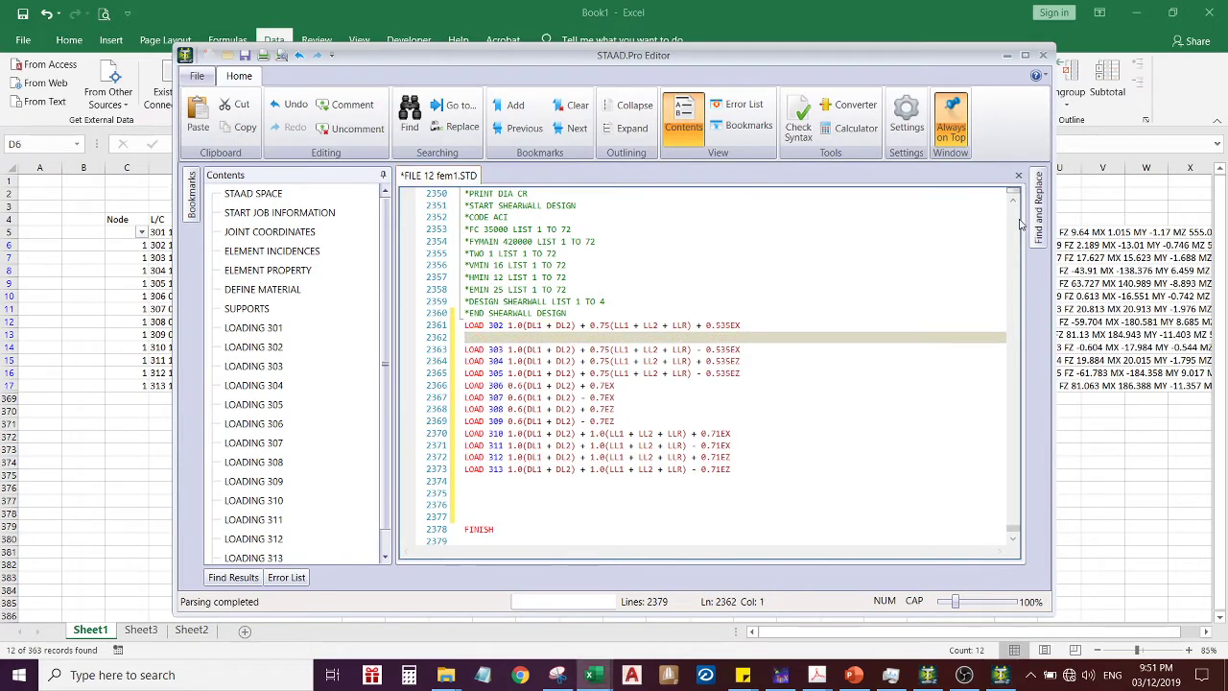
pyautogui.click(1006, 54)
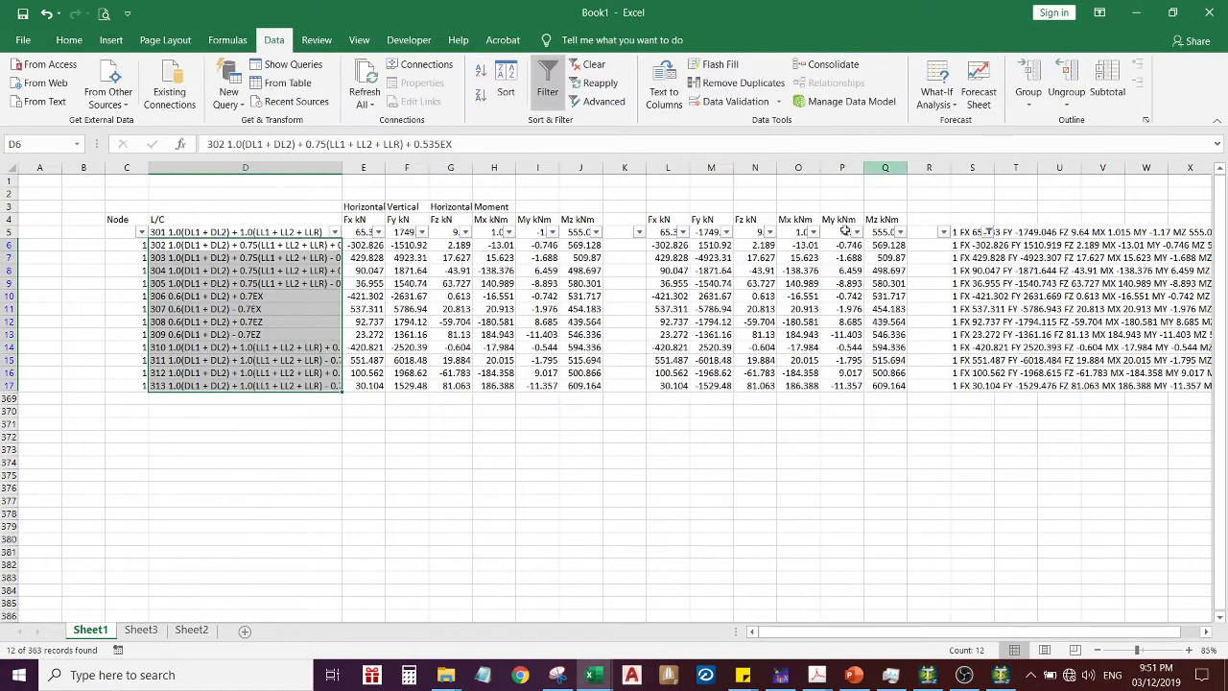
pyautogui.click(990, 232)
pyautogui.click(852, 387)
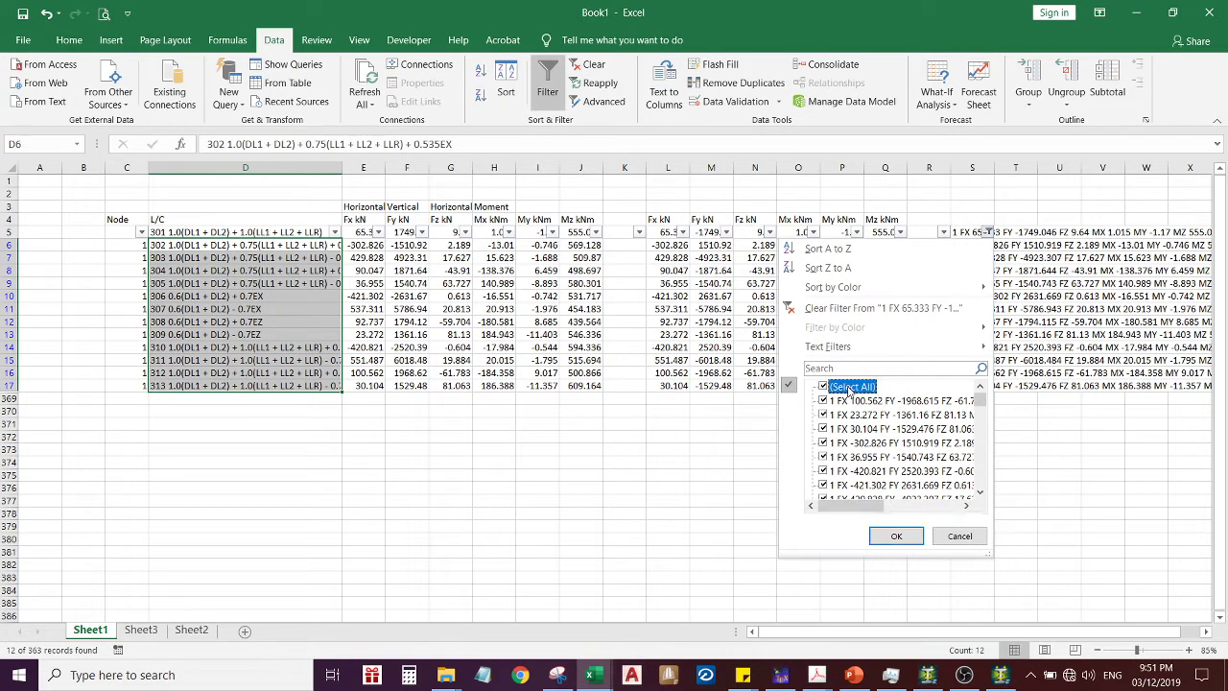
pyautogui.click(897, 536)
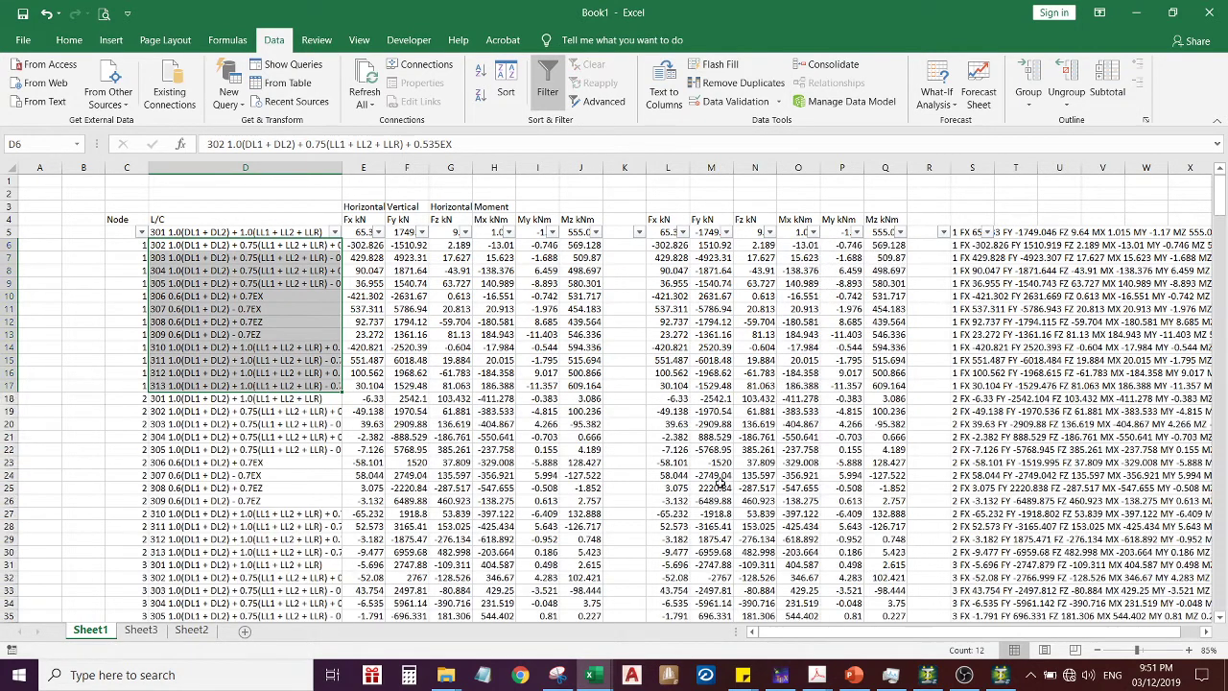
# Filter the L/C column D to only load case 302 1.0(DL1 + DL2) + 0.75(LL1 + LL2 + LLR) + 0.535EX
pyautogui.click(335, 232)
pyautogui.click(199, 387)
pyautogui.click(202, 419)
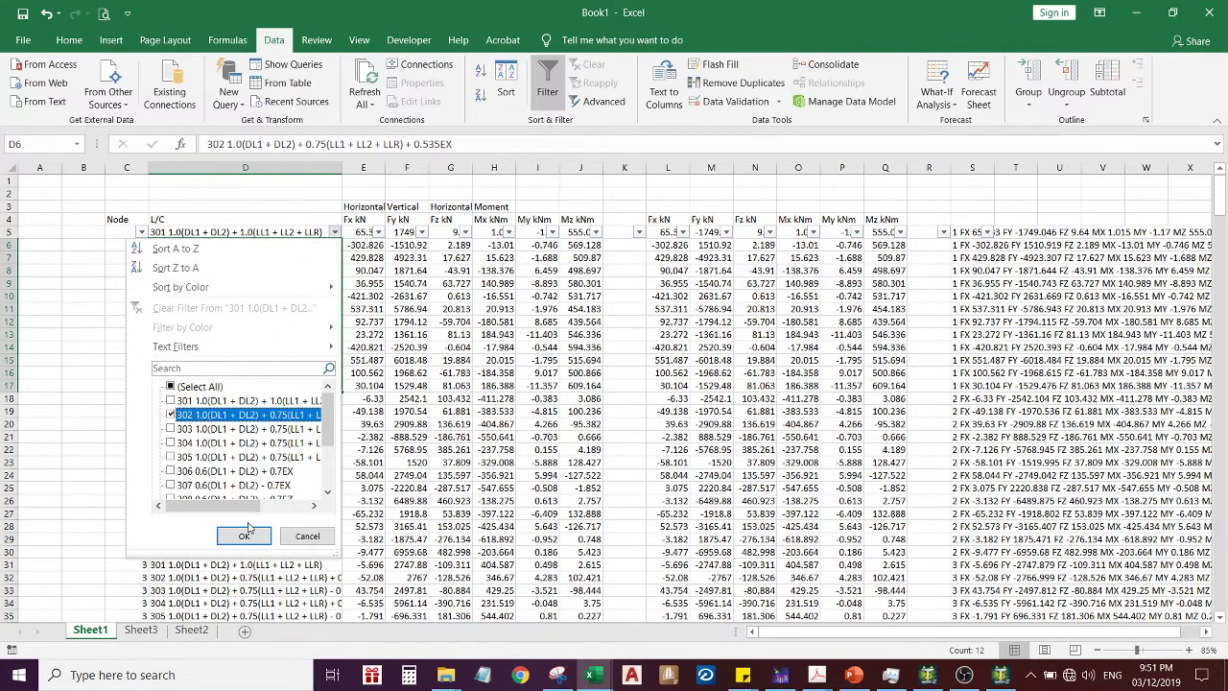
pyautogui.click(244, 535)
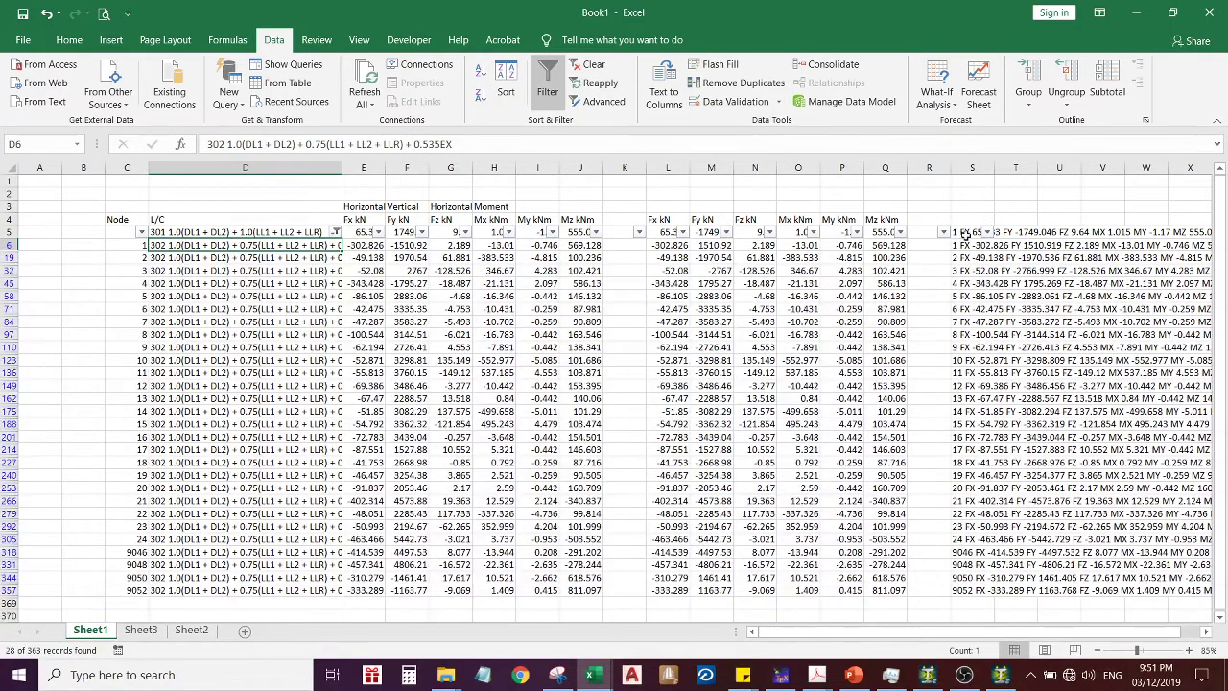
# Copy the filtered load strings of nodes 1 to 9052 from column S and paste them below the LOAD 302 title in STAAD.Pro Editor
pyautogui.click(963, 245)
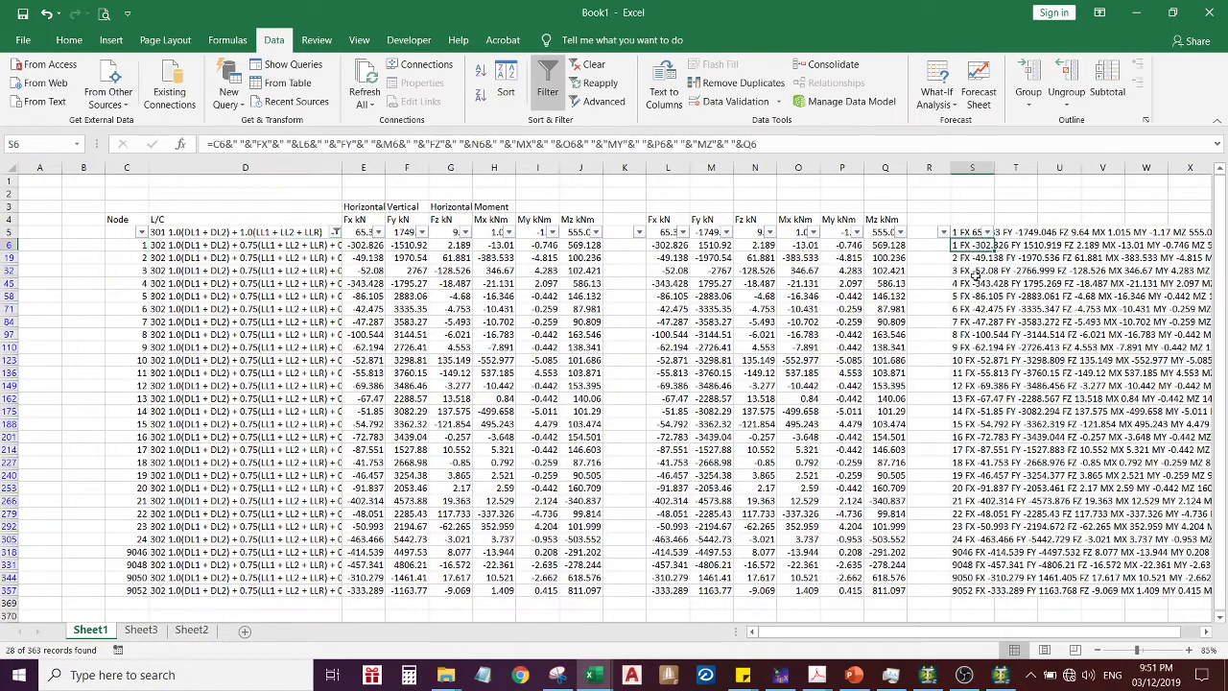
pyautogui.keyDown('shift'); pyautogui.click(967, 591); pyautogui.keyUp('shift')
pyautogui.hotkey('ctrl', 'c')
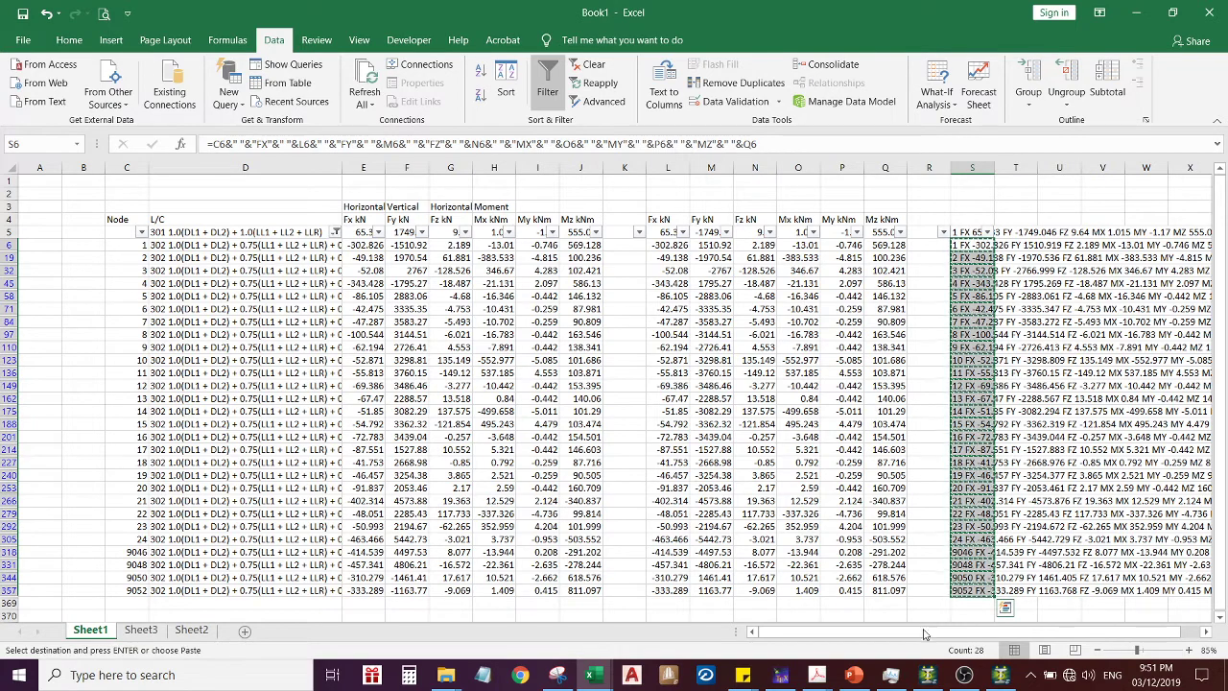
pyautogui.click(1001, 675)
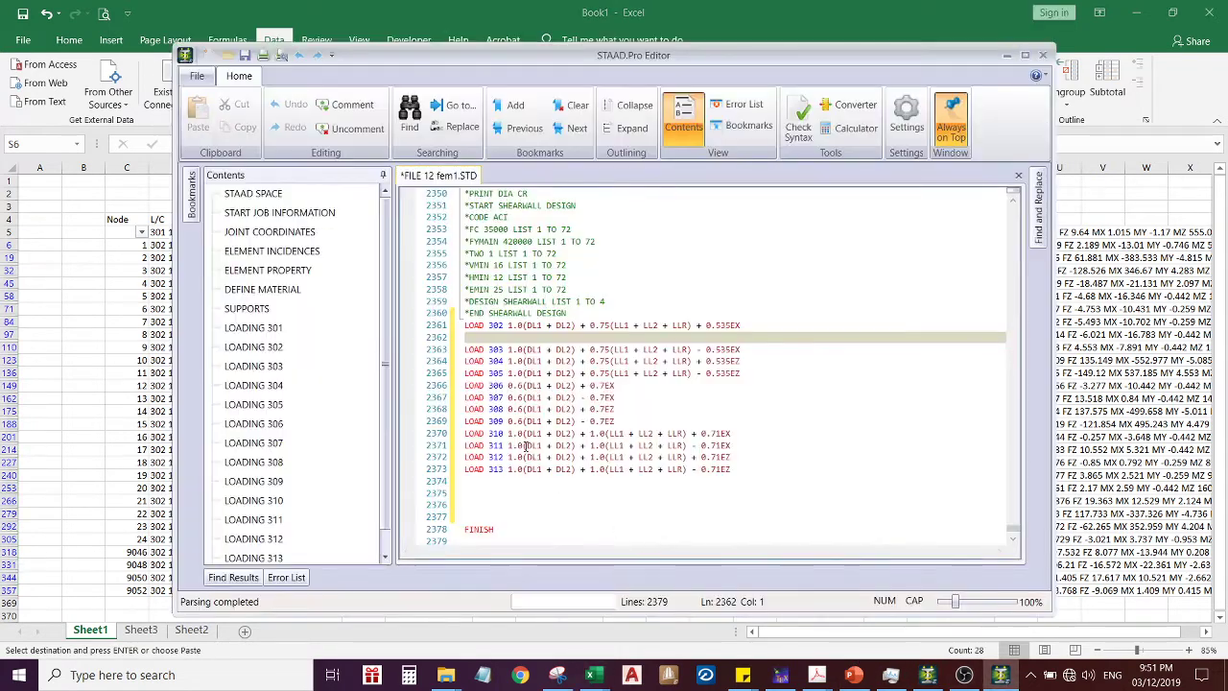
pyautogui.hotkey('ctrl', 'v')
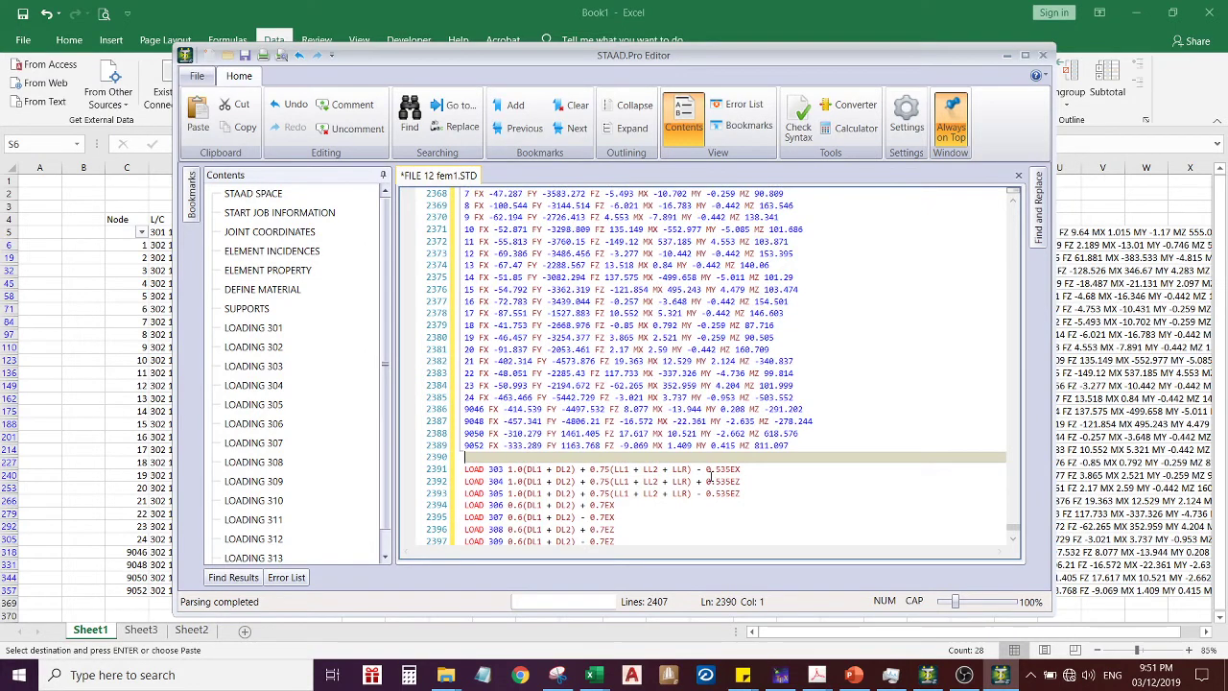
# Add a blank line below the LOAD 303 title, and switch to Excel to filter L/C column D to only load case 303
pyautogui.click(754, 468)
pyautogui.press('Return')
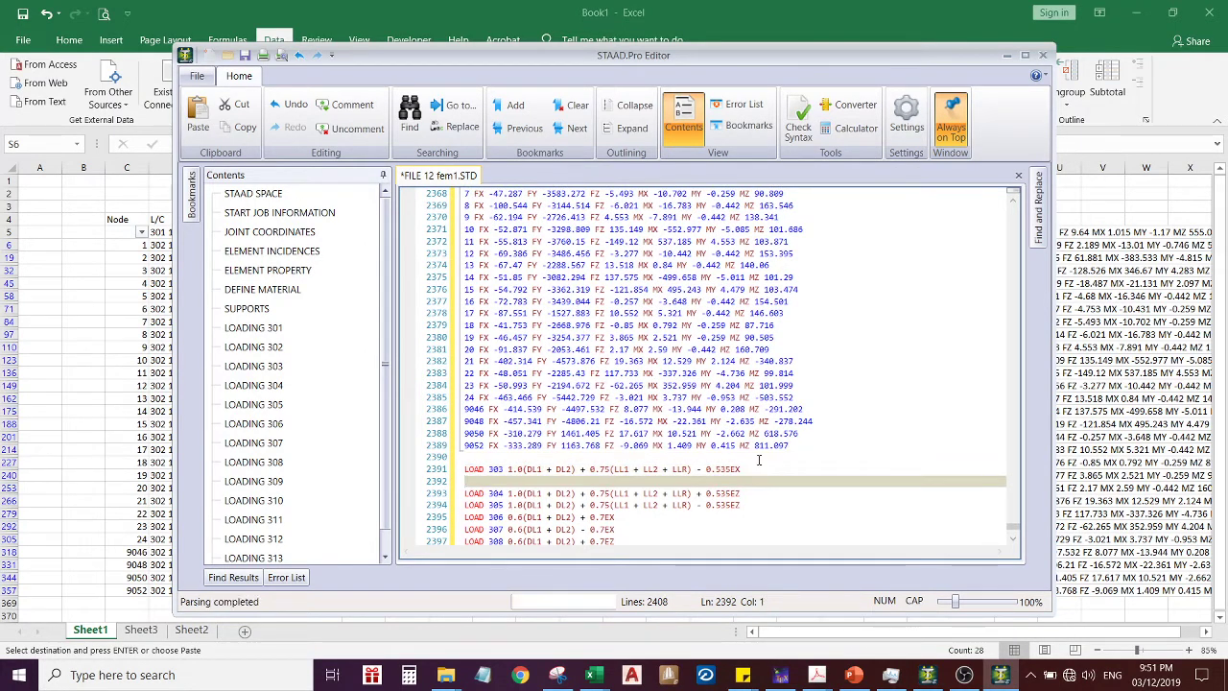
pyautogui.click(1007, 55)
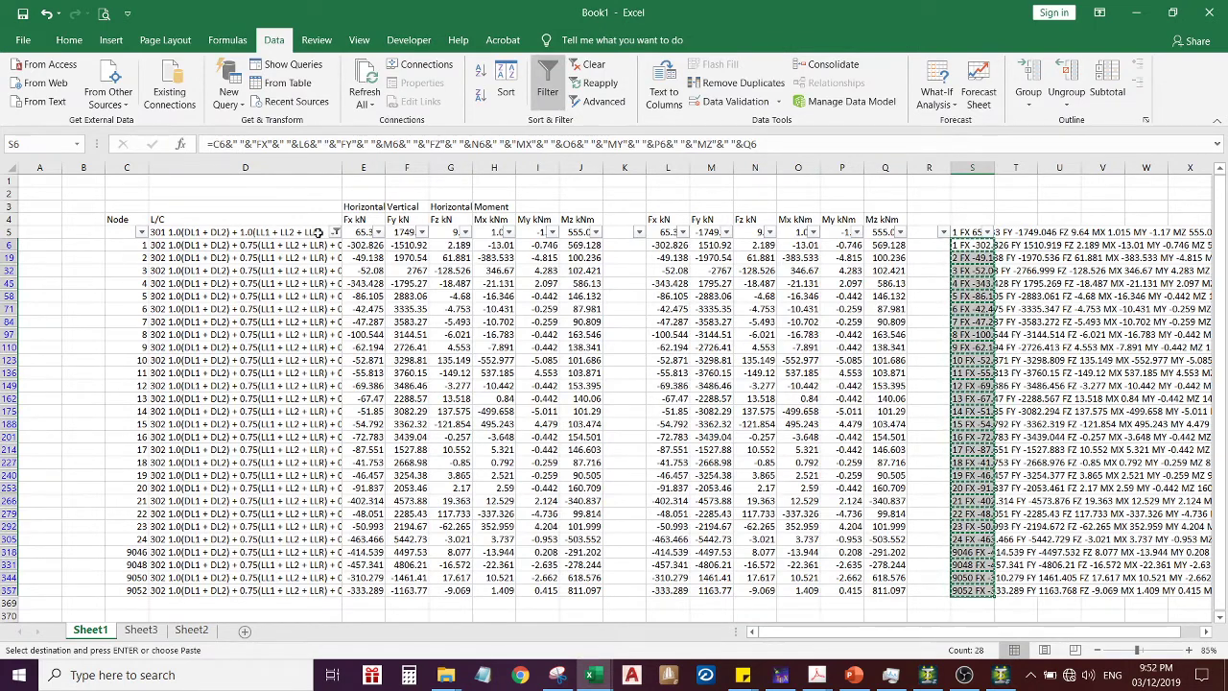
pyautogui.click(335, 232)
pyautogui.click(171, 415)
pyautogui.click(171, 429)
pyautogui.click(244, 536)
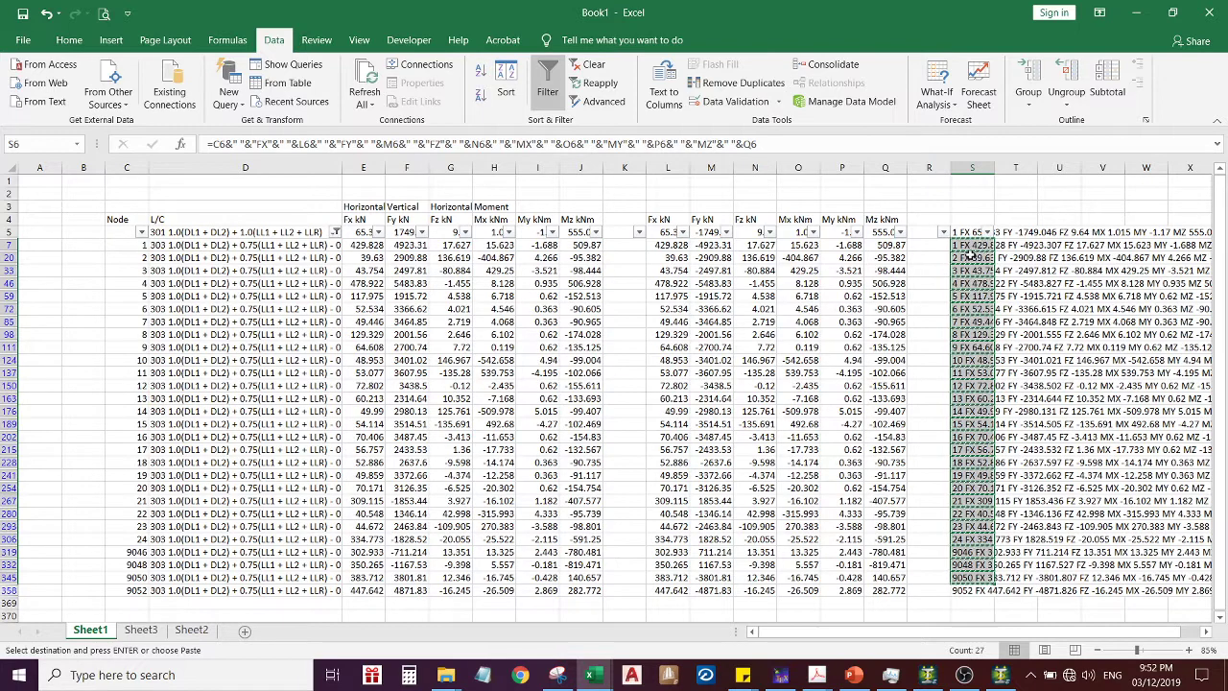
# Copy the load case 303 strings of nodes 1 to 9052 from column S into STAAD.Pro Editor below the LOAD 303 title
pyautogui.click(963, 245)
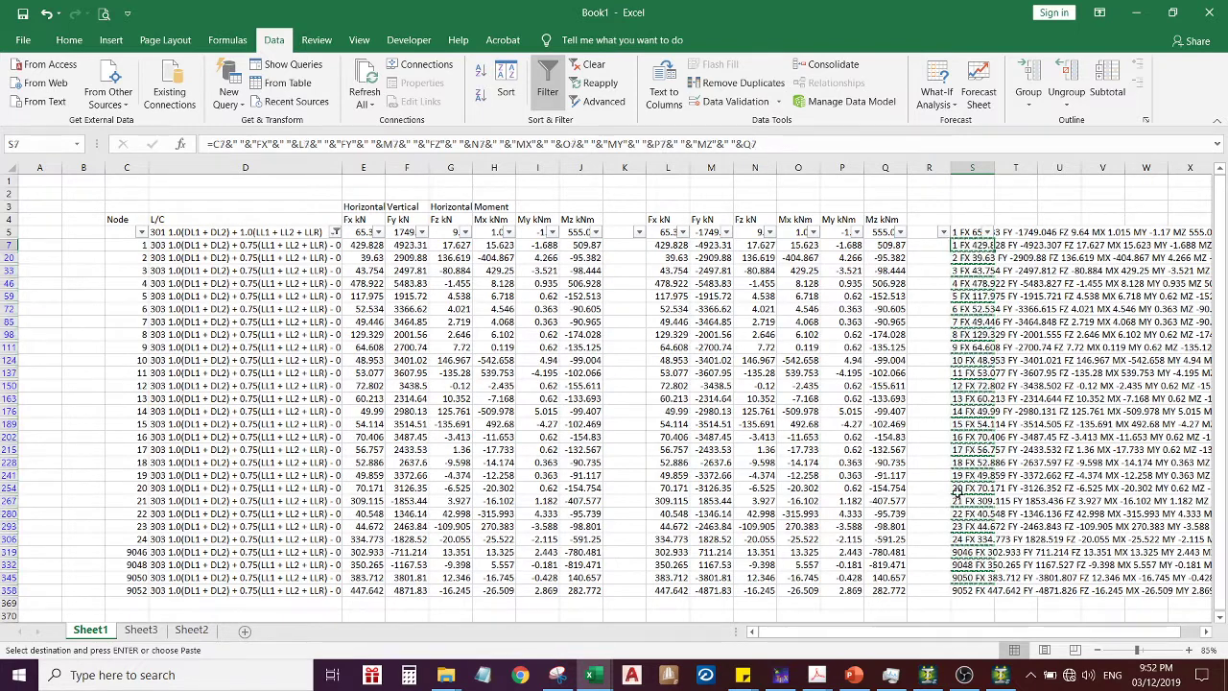
pyautogui.keyDown('shift'); pyautogui.click(972, 589); pyautogui.keyUp('shift')
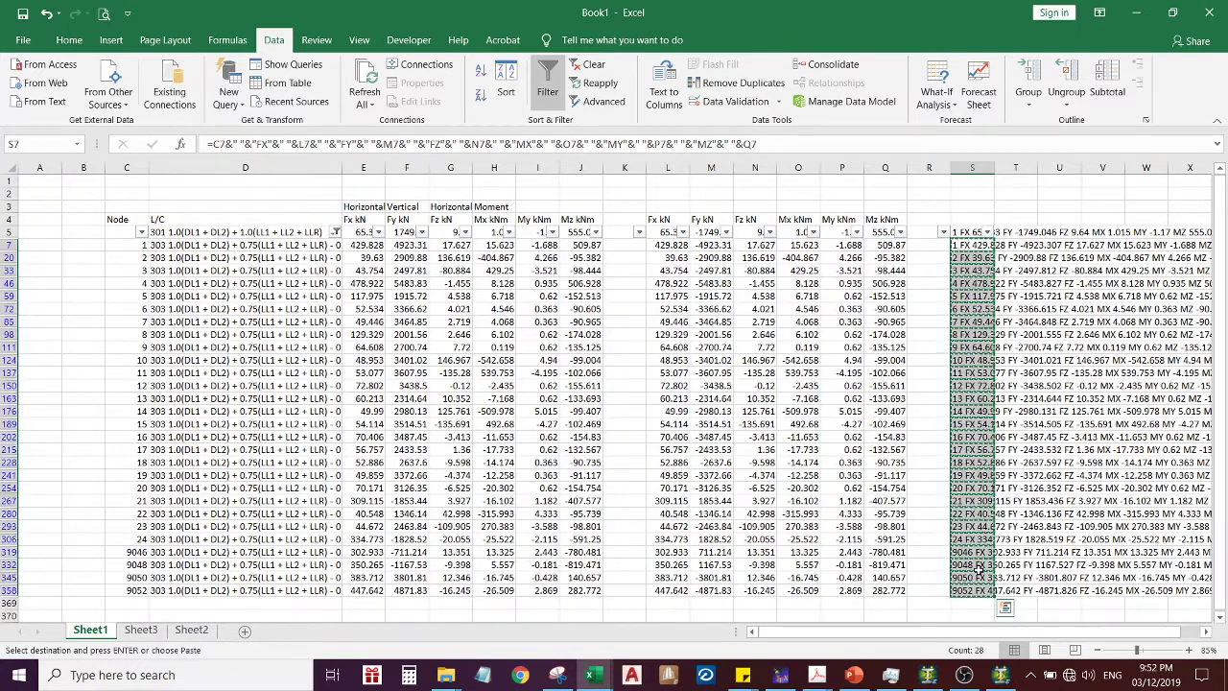
pyautogui.click(1001, 675)
pyautogui.click(480, 481)
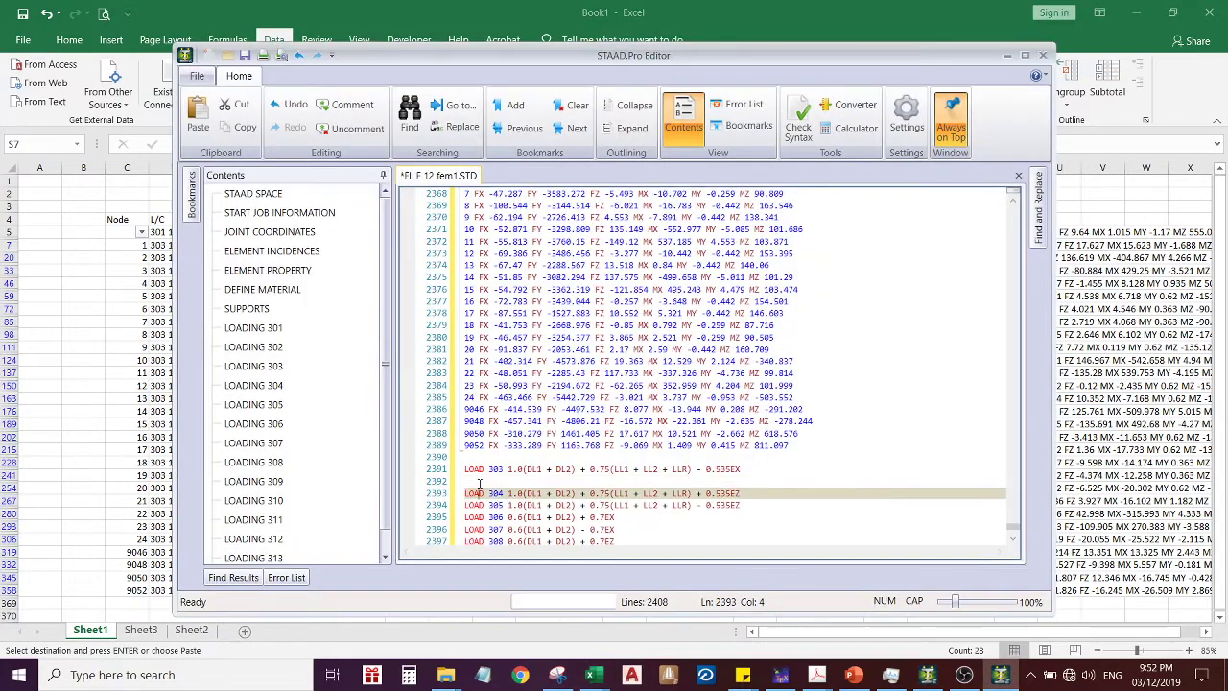
pyautogui.hotkey('ctrl', 'v')
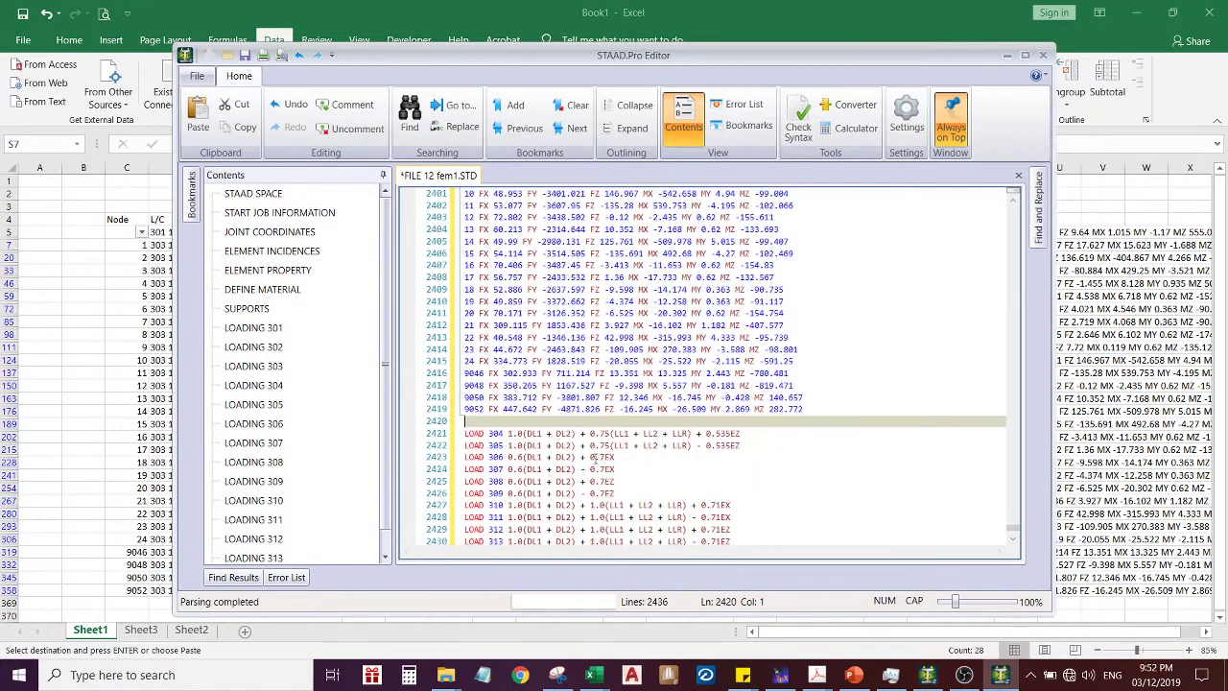
# Add a blank line below the LOAD 304 title in the input file
pyautogui.scroll(-1, 594, 459)
pyautogui.click(759, 399)
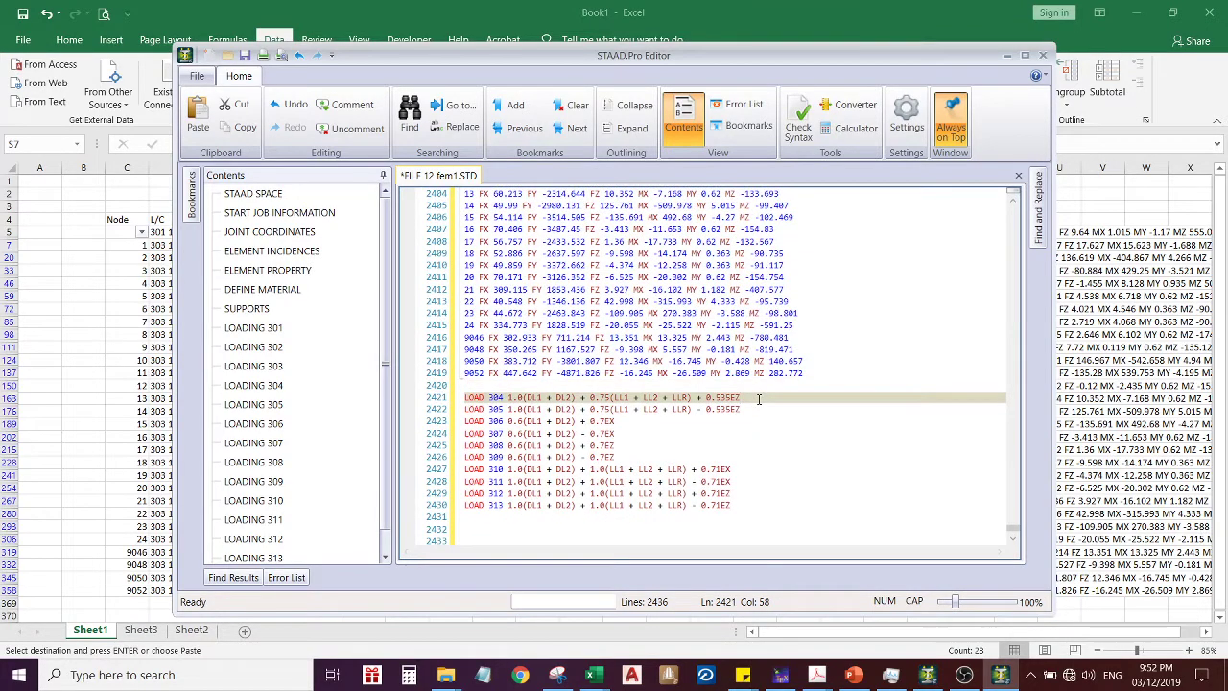
pyautogui.press('Return')
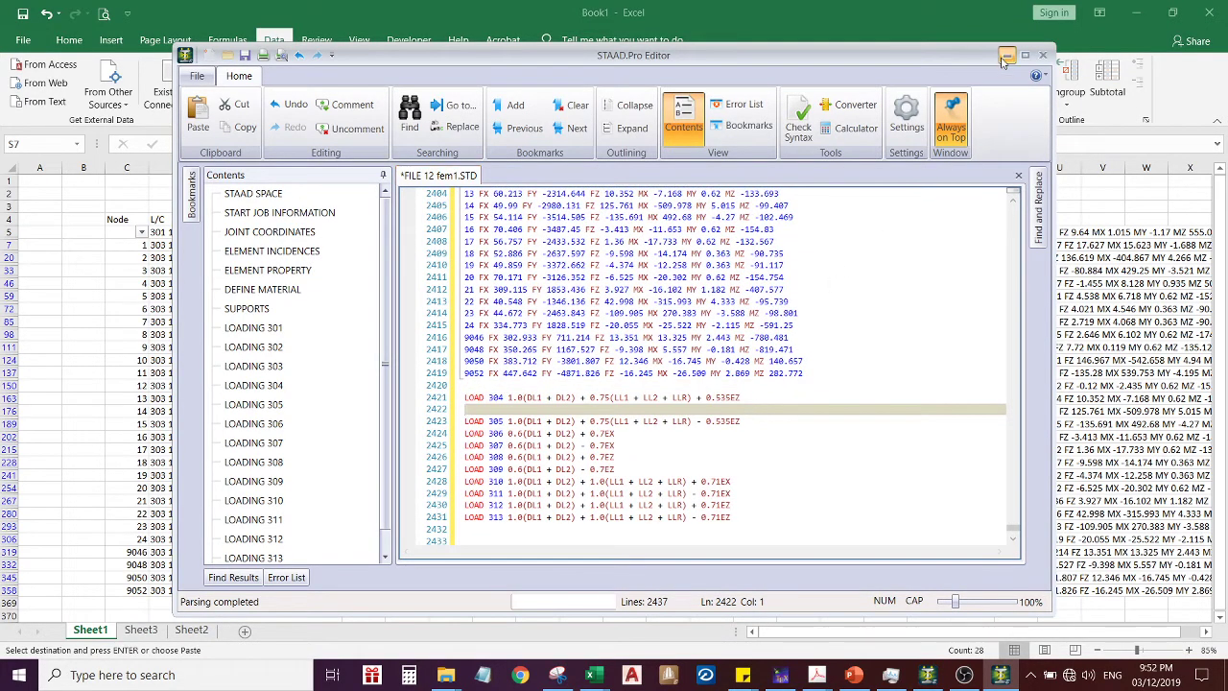
# Switch to Excel and filter L/C column D to only load case 304
pyautogui.click(1005, 58)
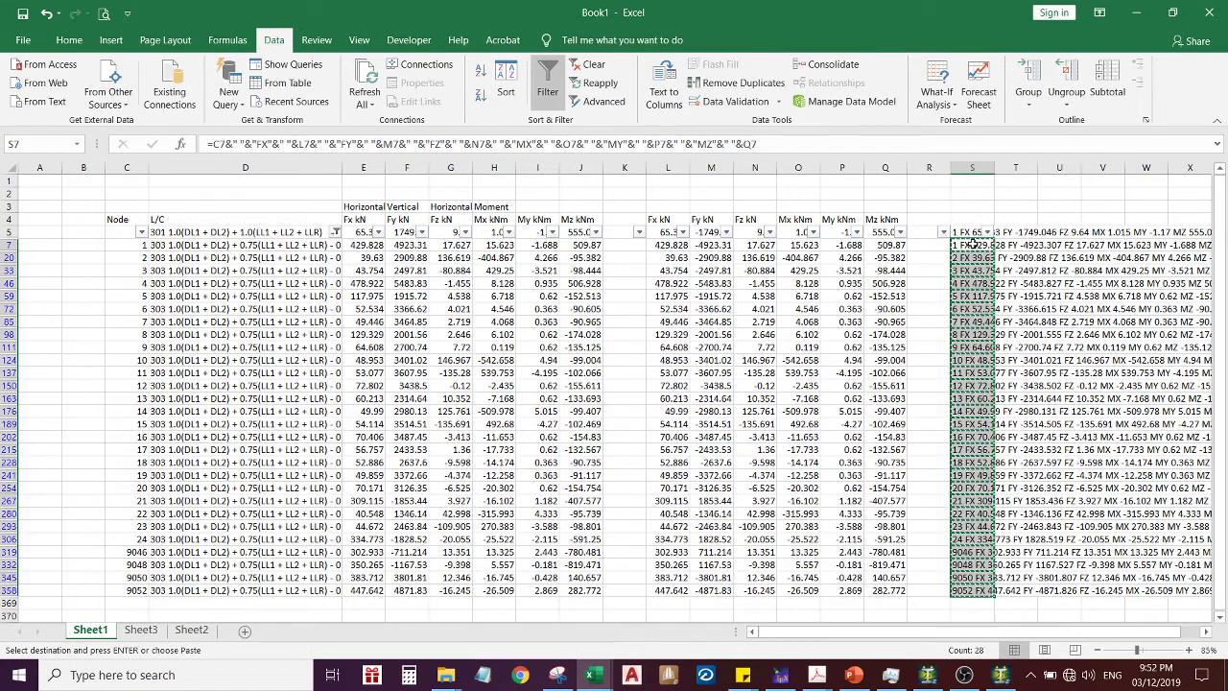
pyautogui.click(334, 231)
pyautogui.click(213, 443)
pyautogui.click(206, 429)
pyautogui.click(244, 536)
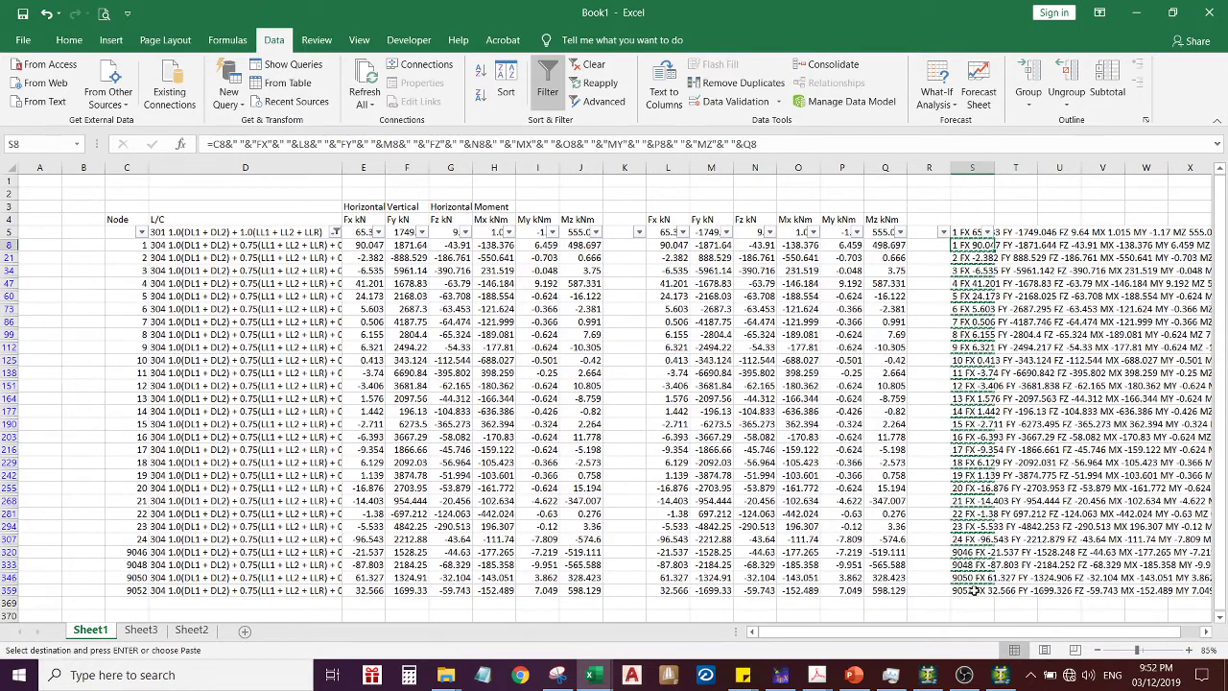
# Copy the load case 304 strings of nodes 1 to 9052 from column S into STAAD.Pro Editor below the LOAD 304 title
pyautogui.keyDown('shift'); pyautogui.click(971, 590); pyautogui.keyUp('shift')
pyautogui.scroll(-2, 1005, 529)
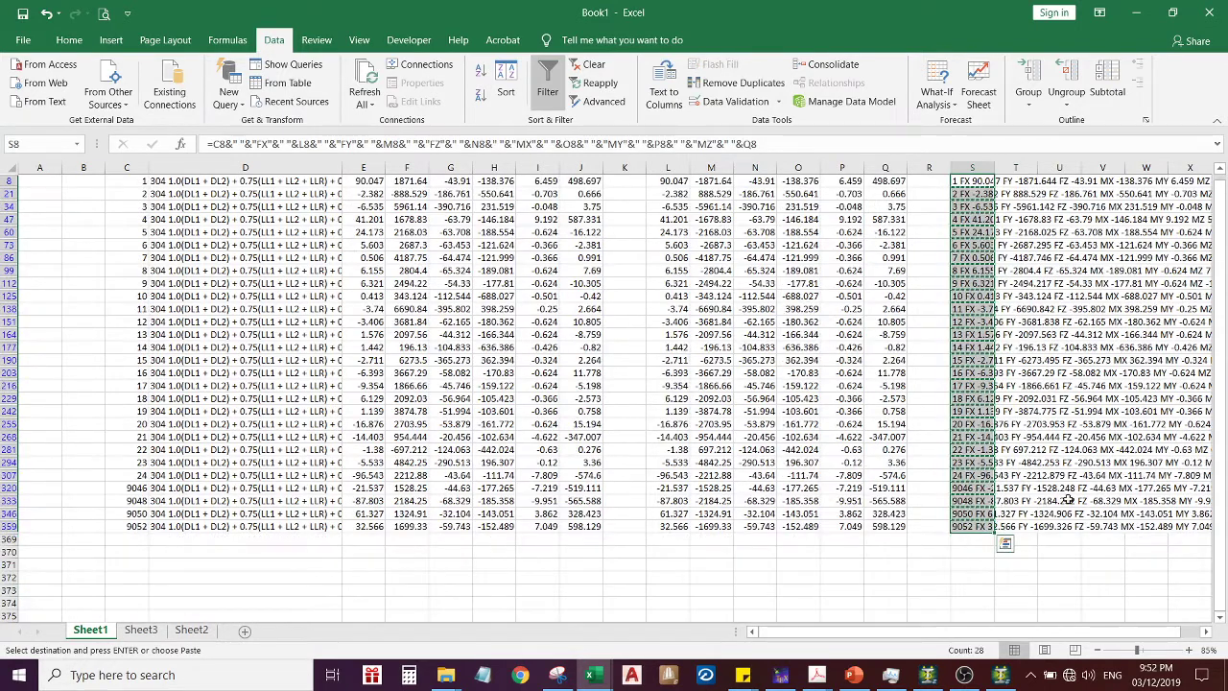
pyautogui.click(1001, 675)
pyautogui.click(465, 410)
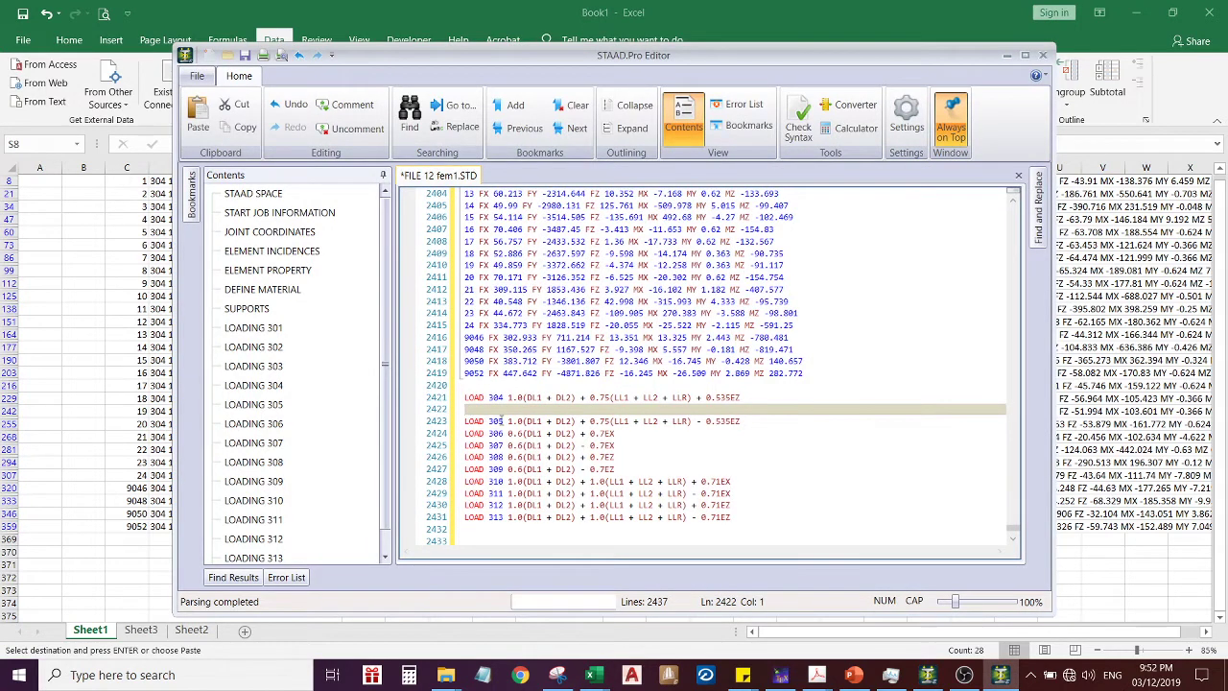
pyautogui.hotkey('ctrl', 'v')
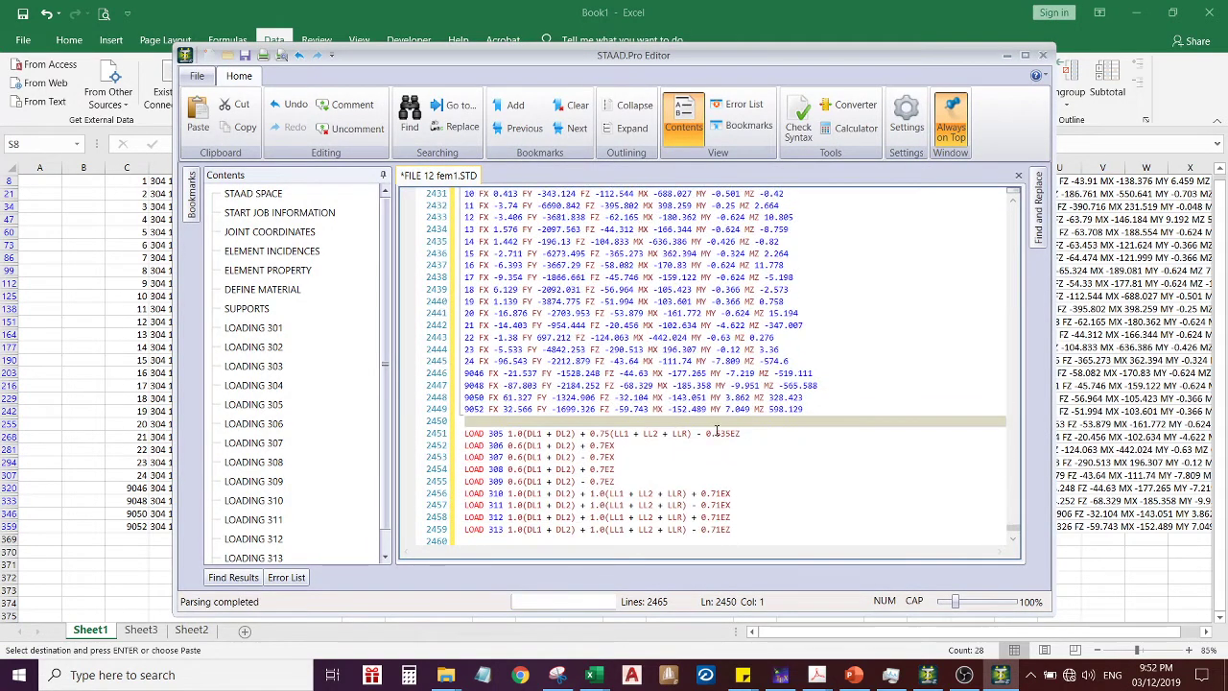
# Add a blank line below the LOAD 305 title, and switch to Excel to filter L/C column D to only load case 305
pyautogui.click(757, 433)
pyautogui.press('Return')
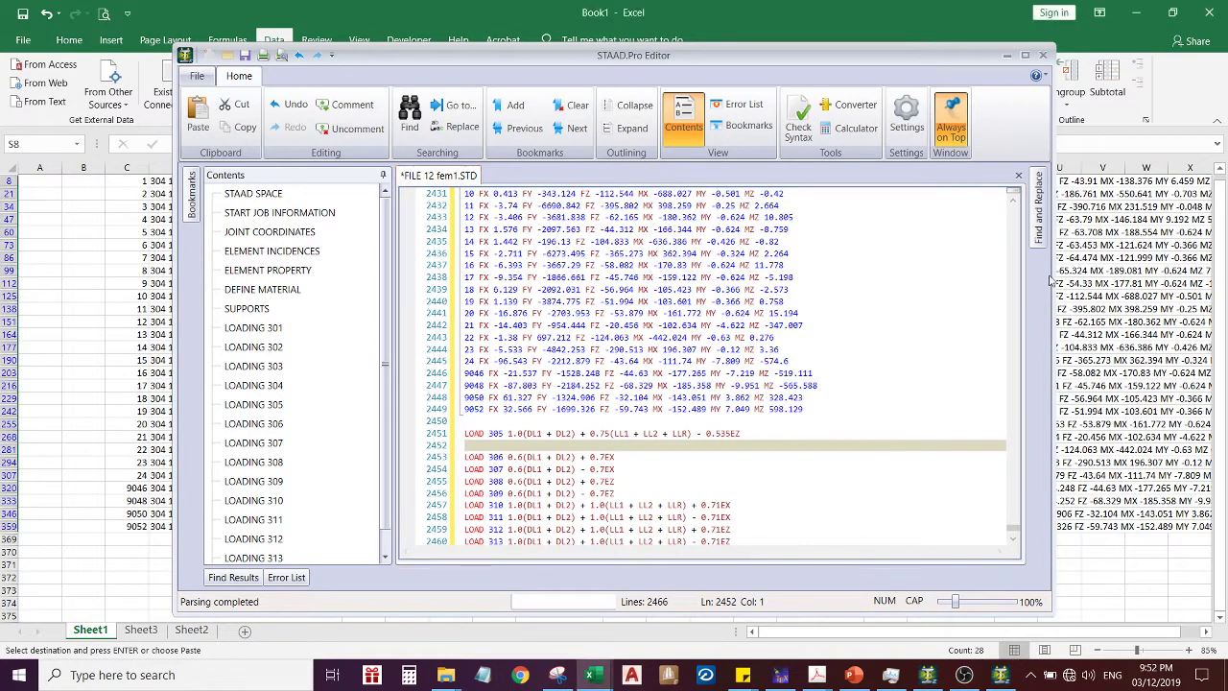
pyautogui.click(1006, 55)
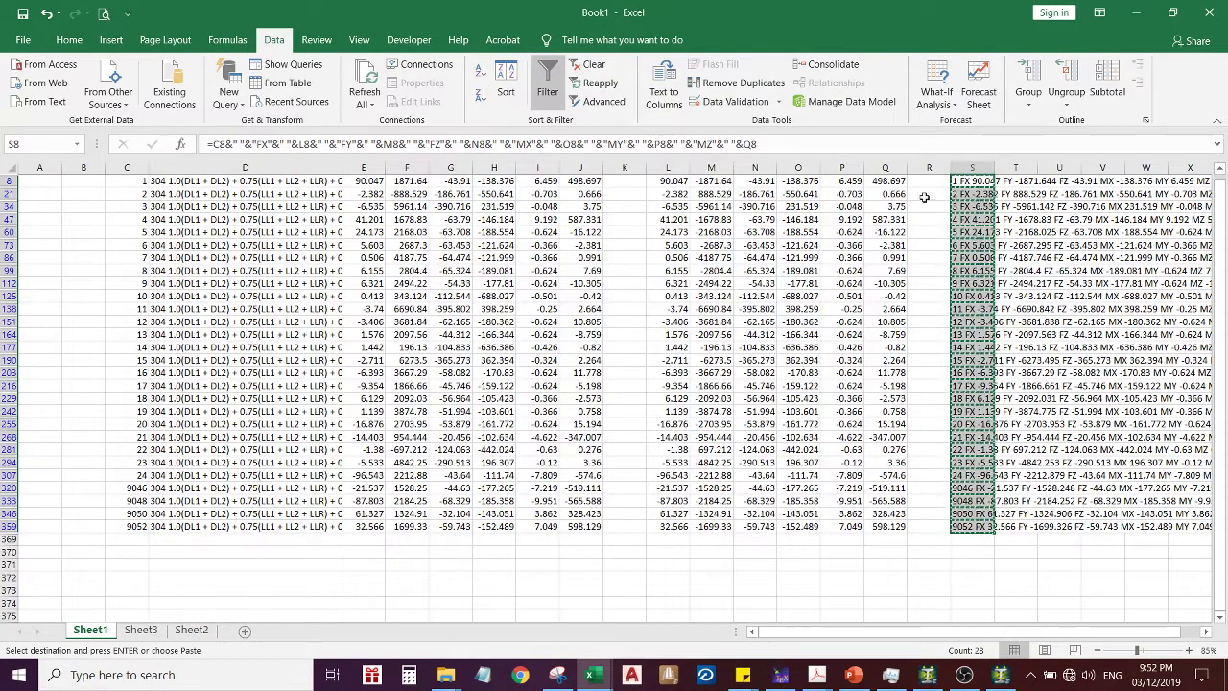
pyautogui.scroll(2, 825, 250)
pyautogui.click(335, 233)
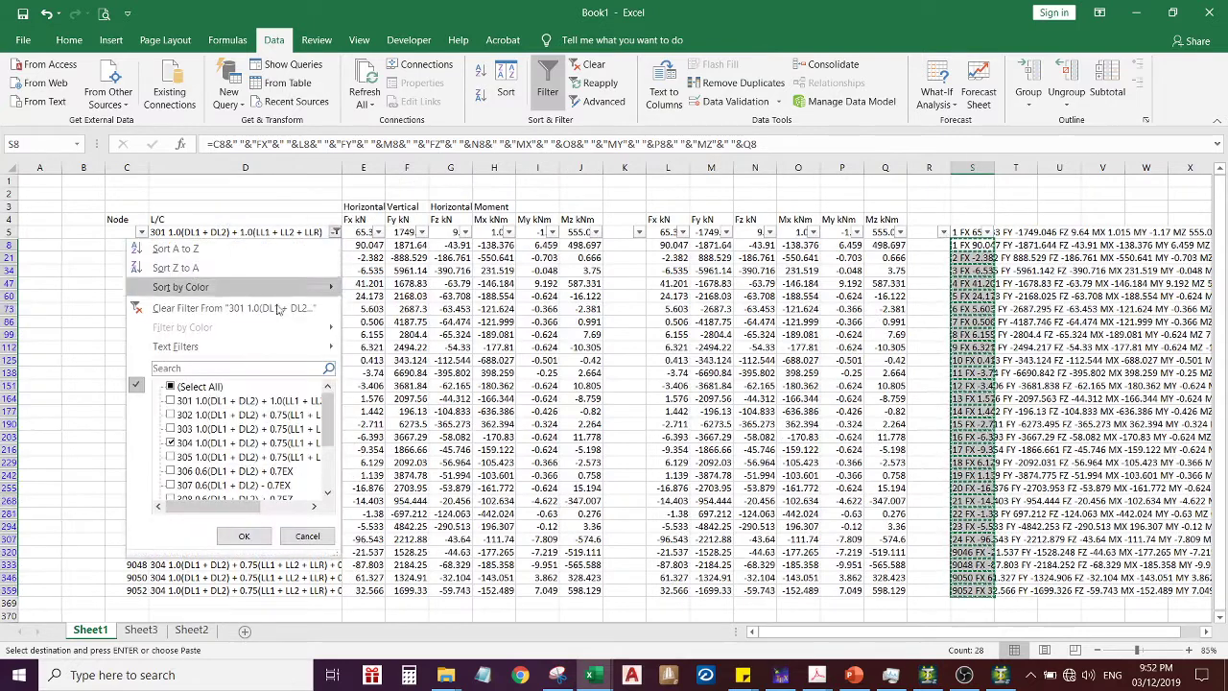
pyautogui.click(191, 442)
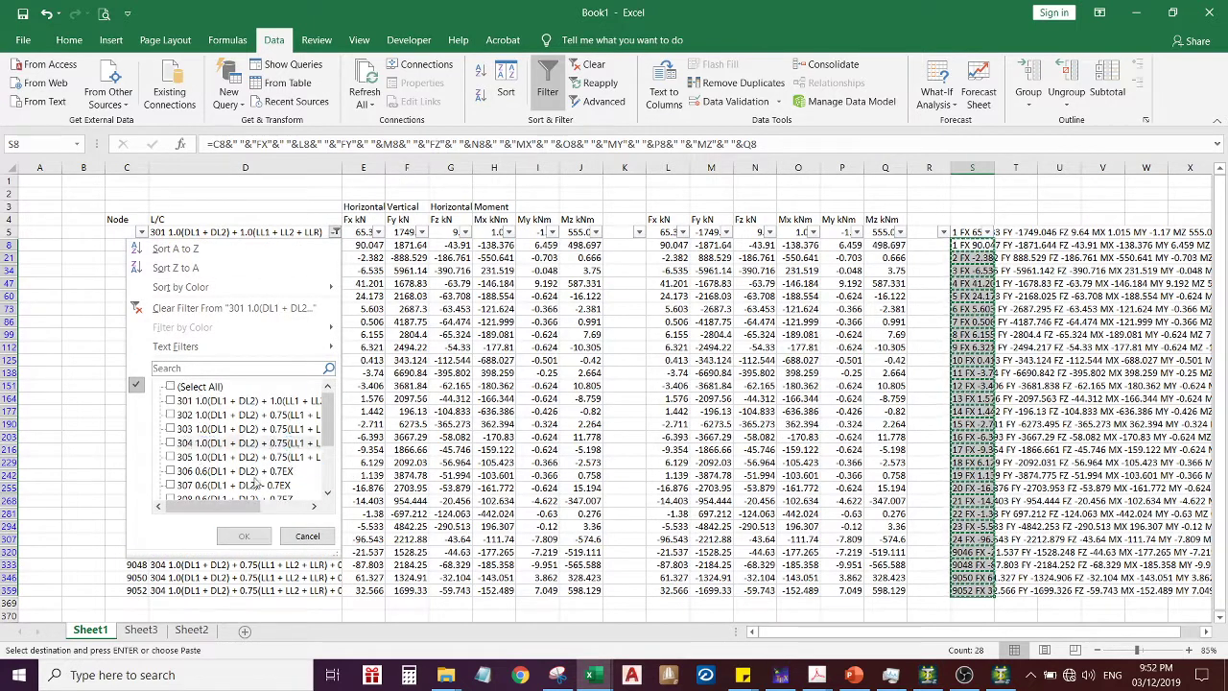
pyautogui.click(193, 458)
pyautogui.click(243, 535)
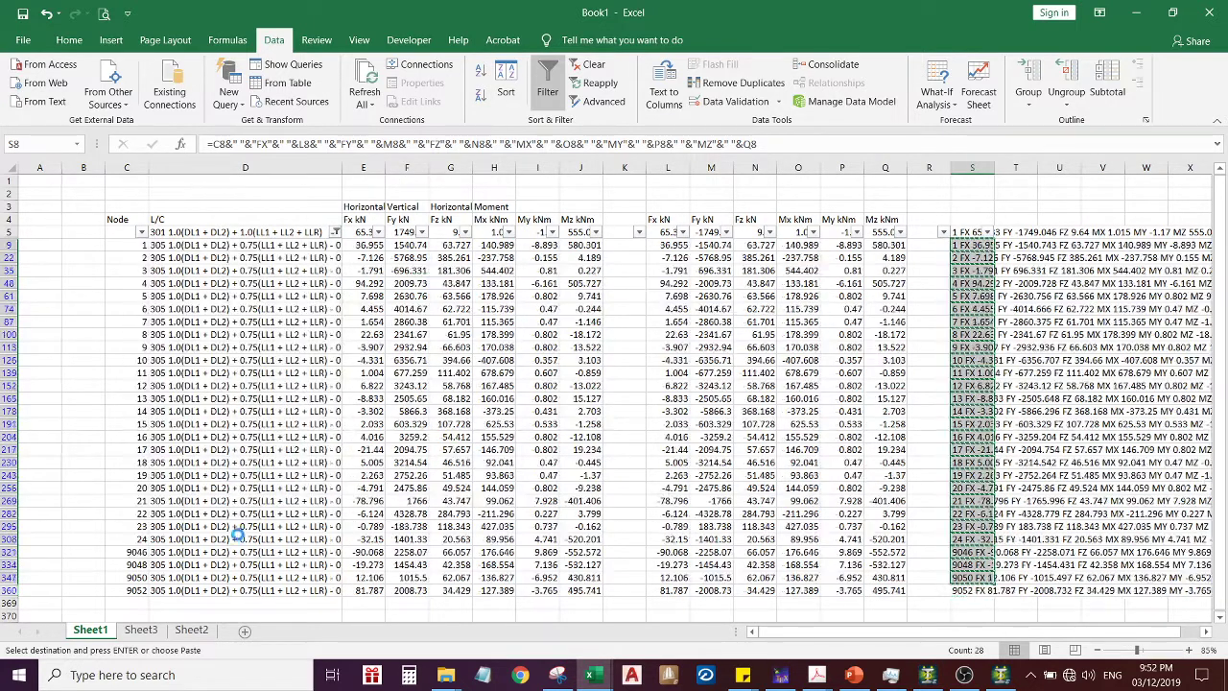
# Copy the load case 305 strings of nodes 1 to 9052 from column S into STAAD.Pro Editor below the LOAD 305 title
pyautogui.click(981, 247)
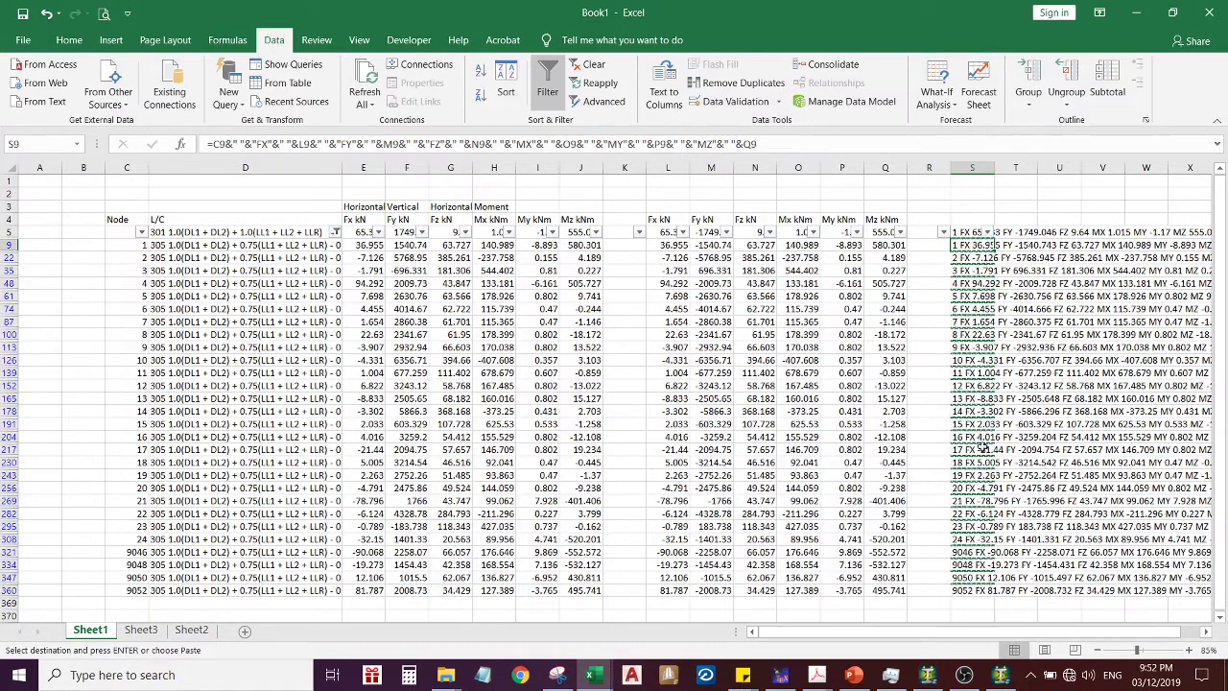
pyautogui.scroll(-2, 969, 432)
pyautogui.keyDown('shift'); pyautogui.click(969, 525); pyautogui.keyUp('shift')
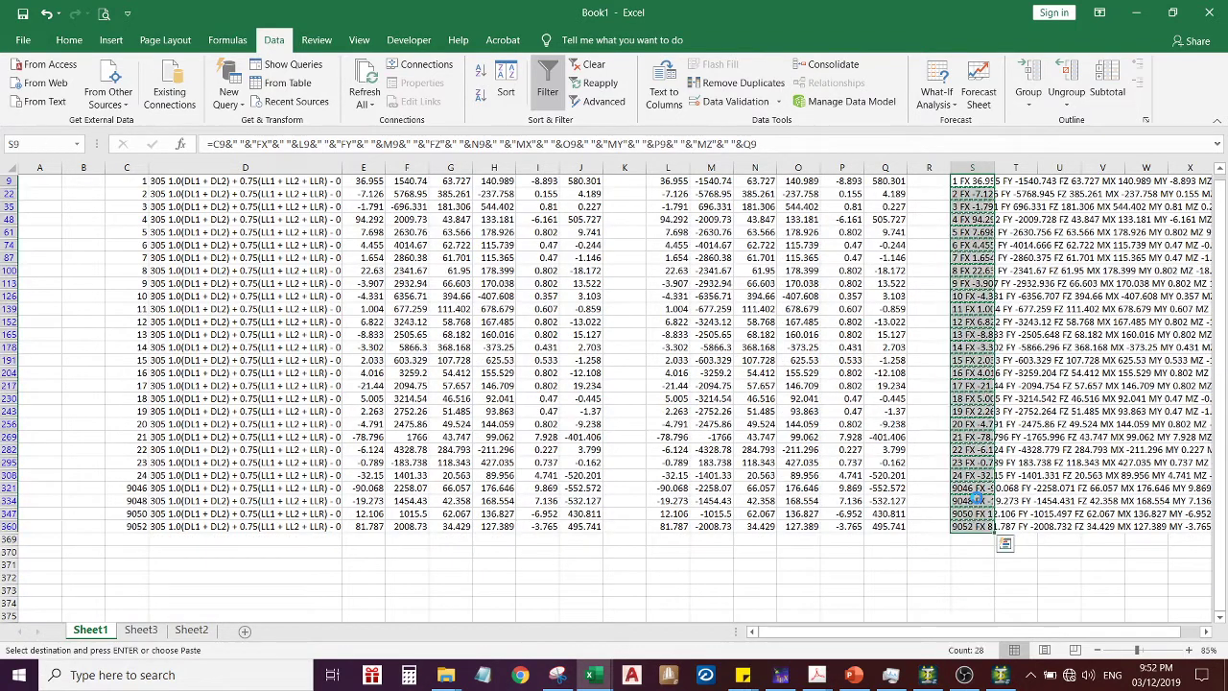
pyautogui.click(1001, 674)
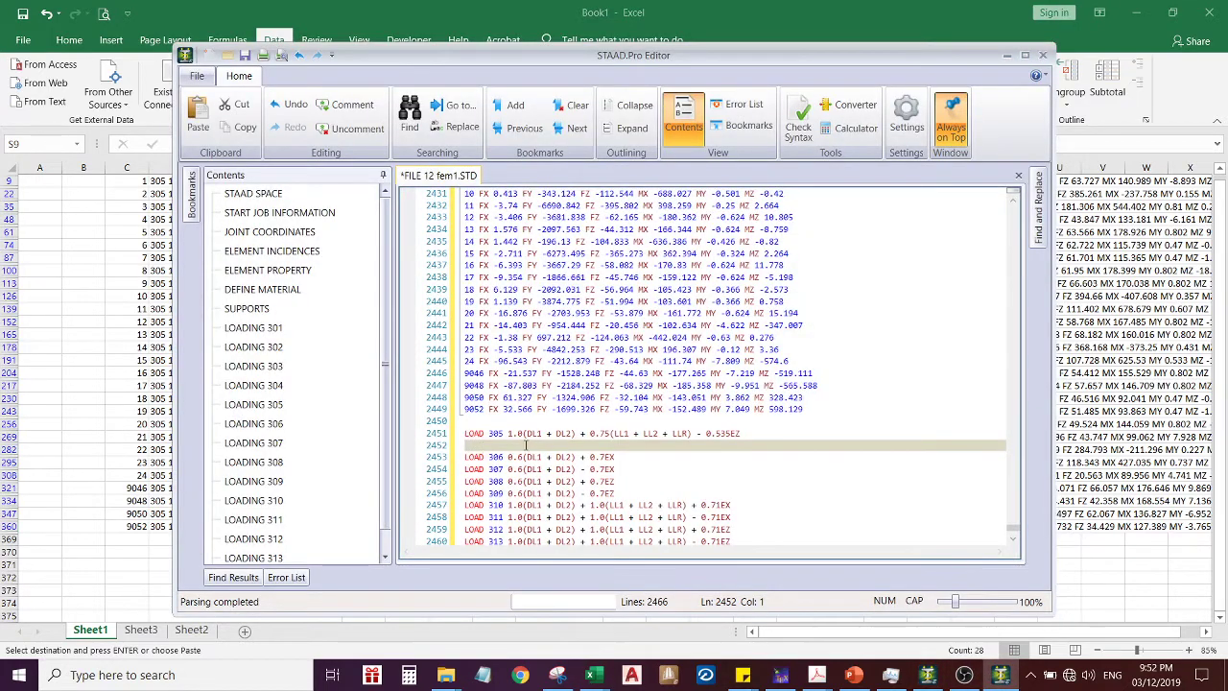
pyautogui.hotkey('ctrl', 'v')
# Add a blank line below each title from LOAD 306 to LOAD 312, and place the cursor on the blank line below LOAD 306
pyautogui.click(631, 398)
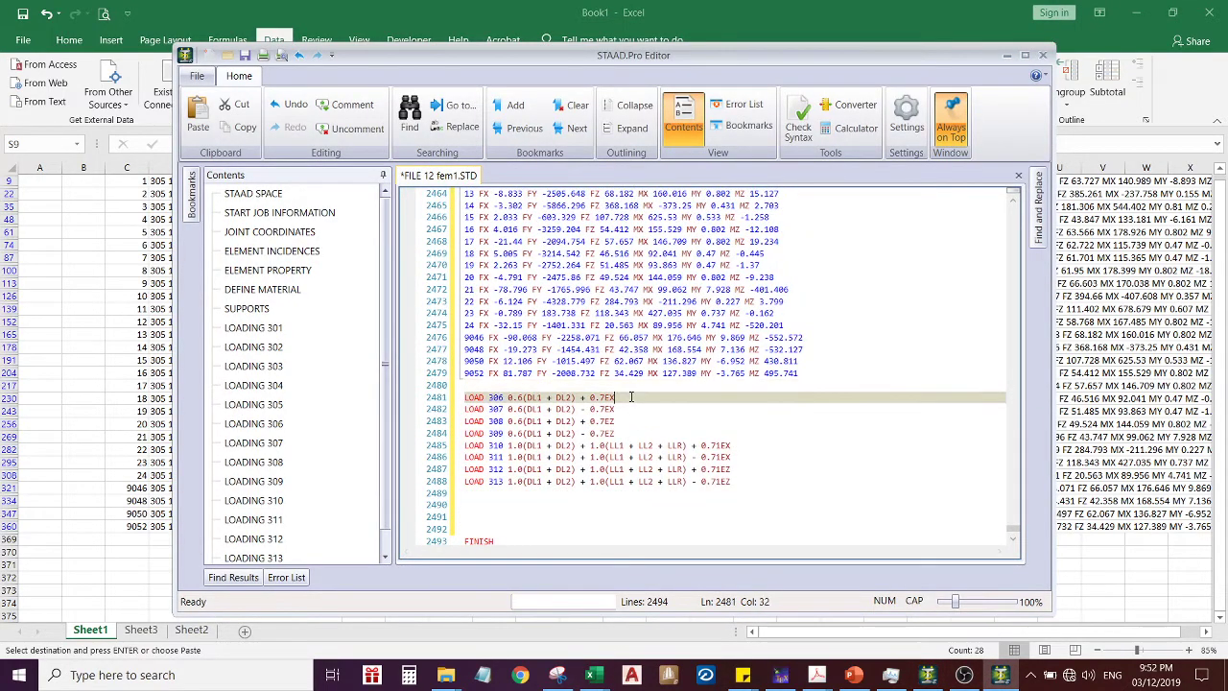
pyautogui.press('Return')
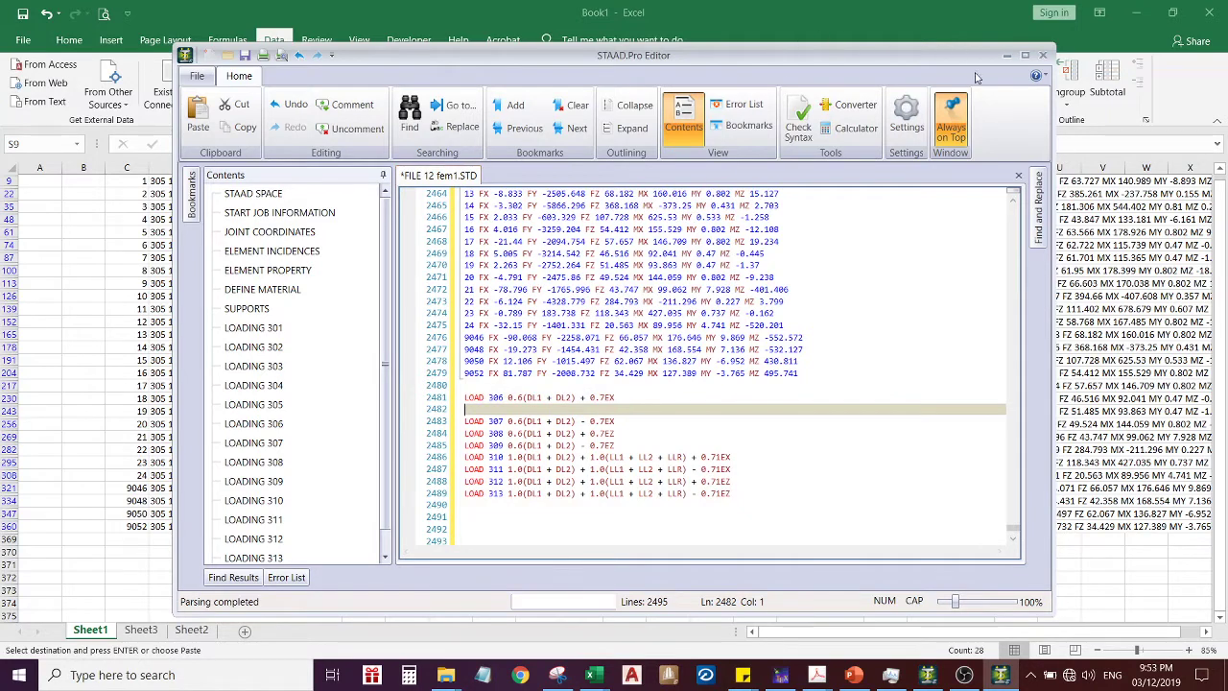
pyautogui.click(617, 420)
pyautogui.press('Return')
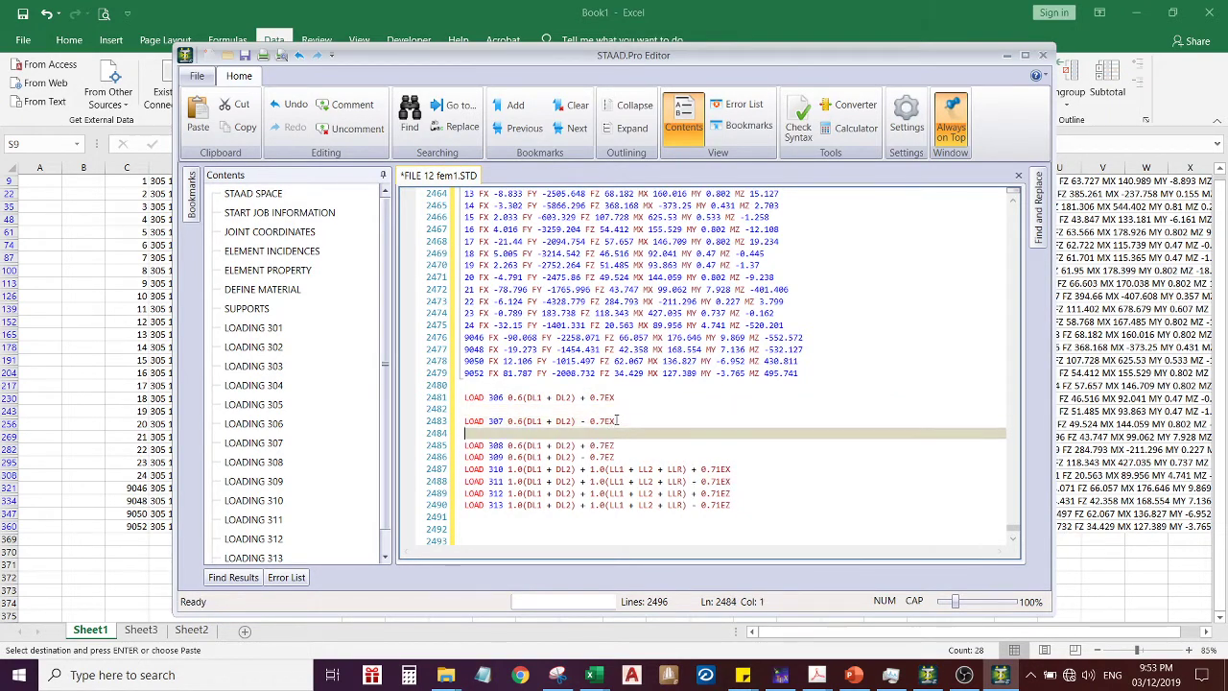
pyautogui.click(626, 457)
pyautogui.click(627, 446)
pyautogui.press('Return')
pyautogui.click(622, 469)
pyautogui.press('Return')
pyautogui.click(729, 492)
pyautogui.scroll(-2, 748, 479)
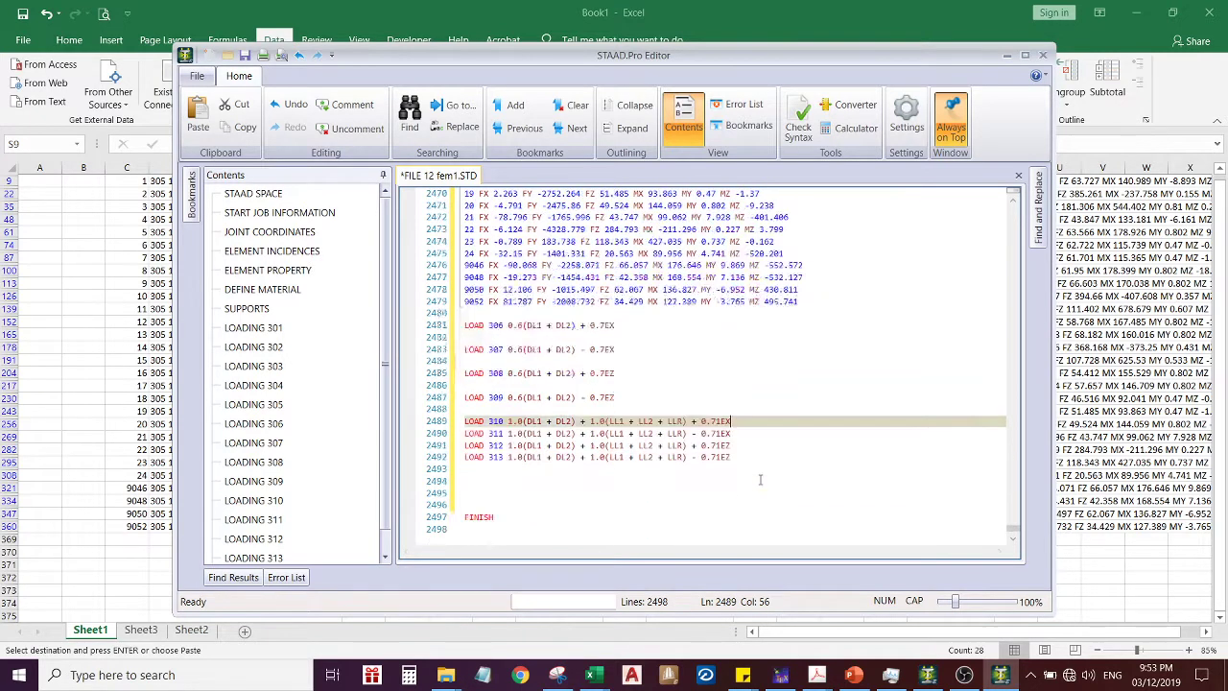
pyautogui.press('Return')
pyautogui.click(733, 445)
pyautogui.press('Return')
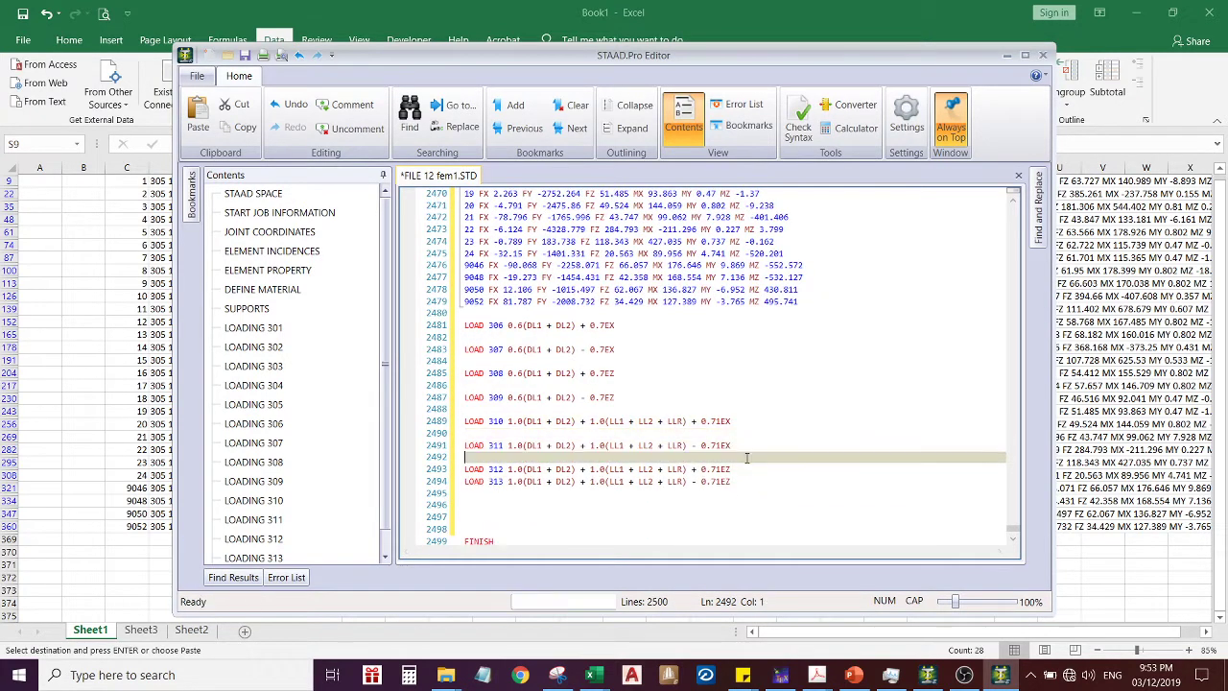
pyautogui.click(754, 470)
pyautogui.press('Return')
pyautogui.scroll(-1, 756, 477)
pyautogui.click(743, 457)
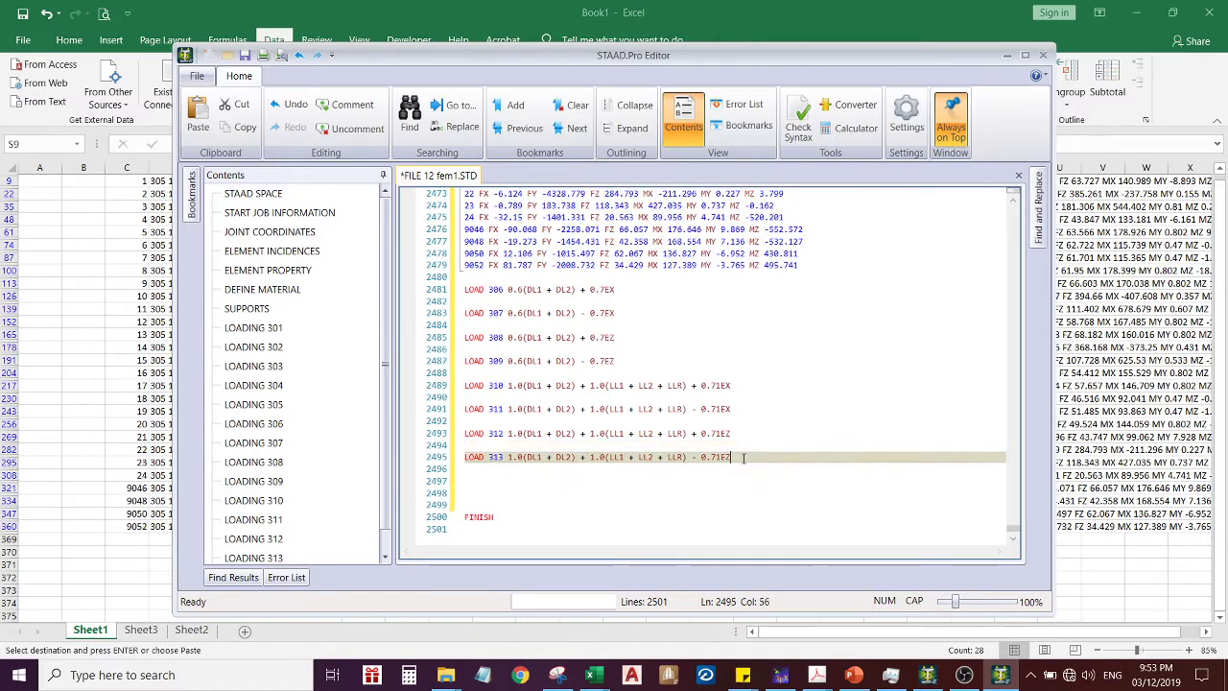
pyautogui.click(474, 300)
pyautogui.scroll(3, 552, 320)
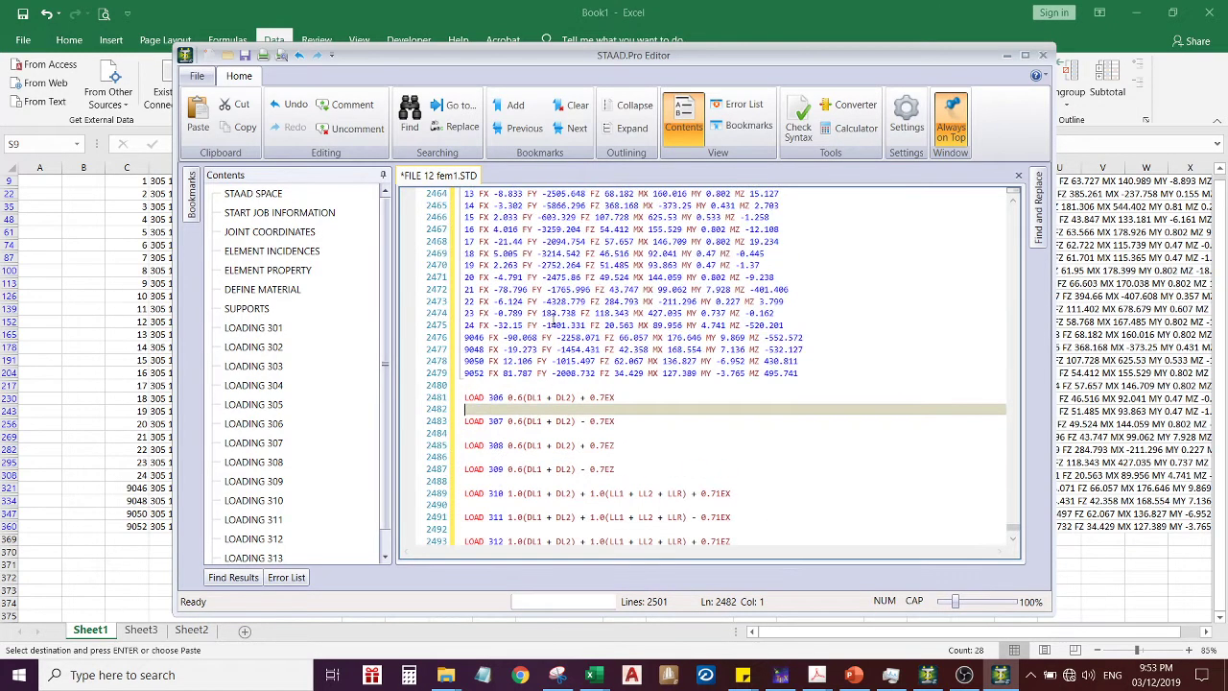
pyautogui.scroll(4, 593, 343)
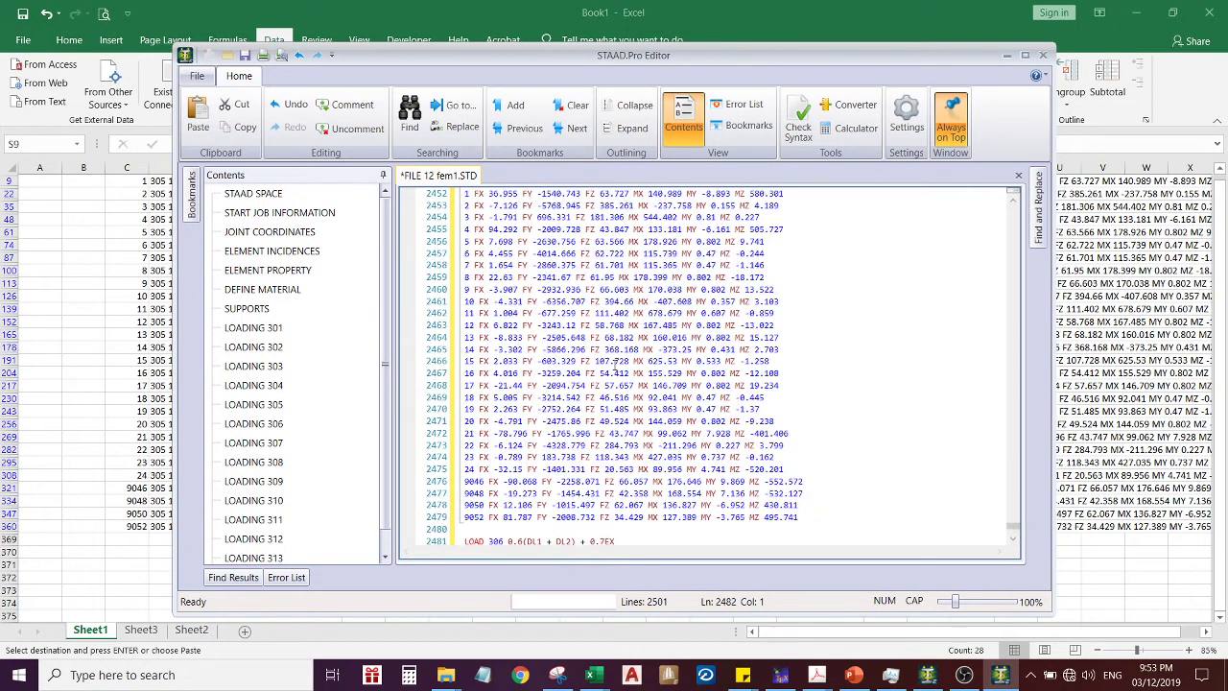
# Switch to Excel and filter L/C column D to only load case 306
pyautogui.click(1007, 55)
pyautogui.scroll(2, 336, 310)
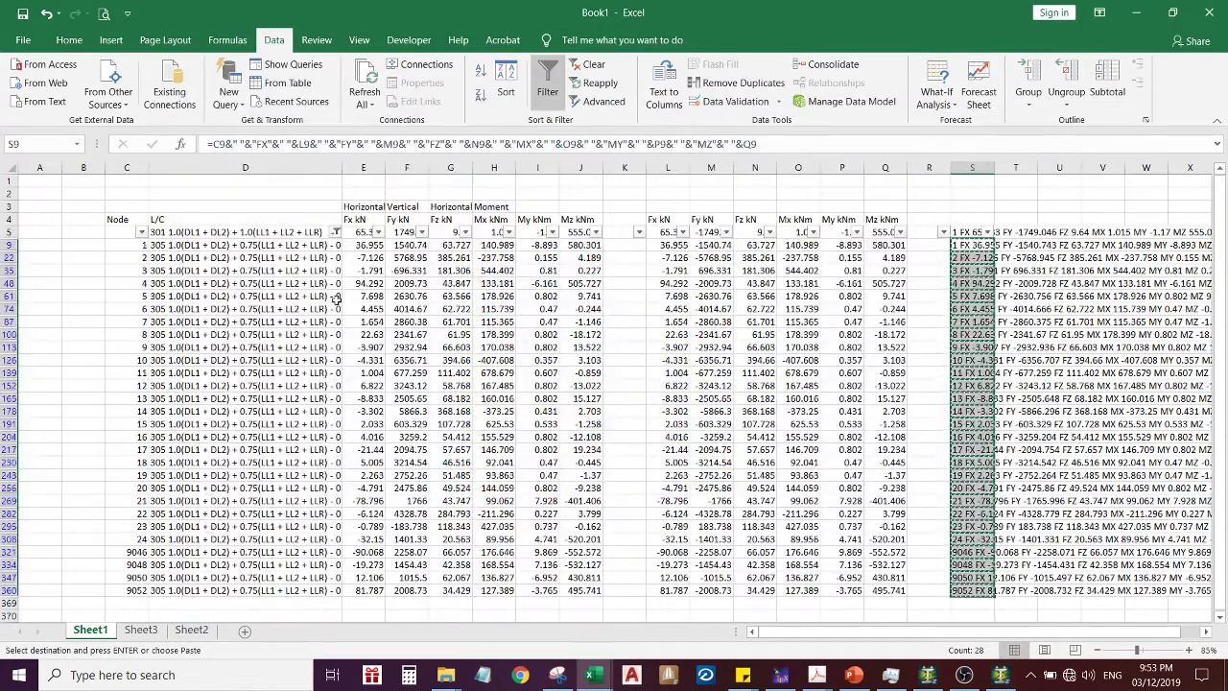
pyautogui.click(335, 233)
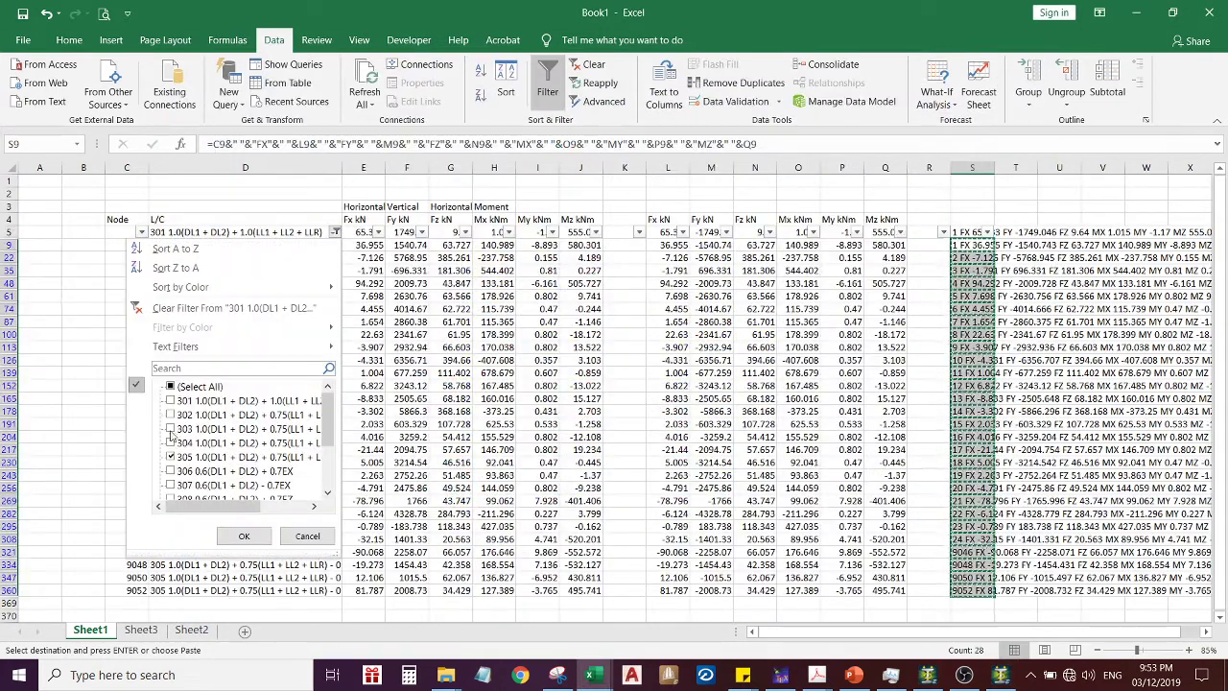
pyautogui.click(171, 471)
pyautogui.click(170, 457)
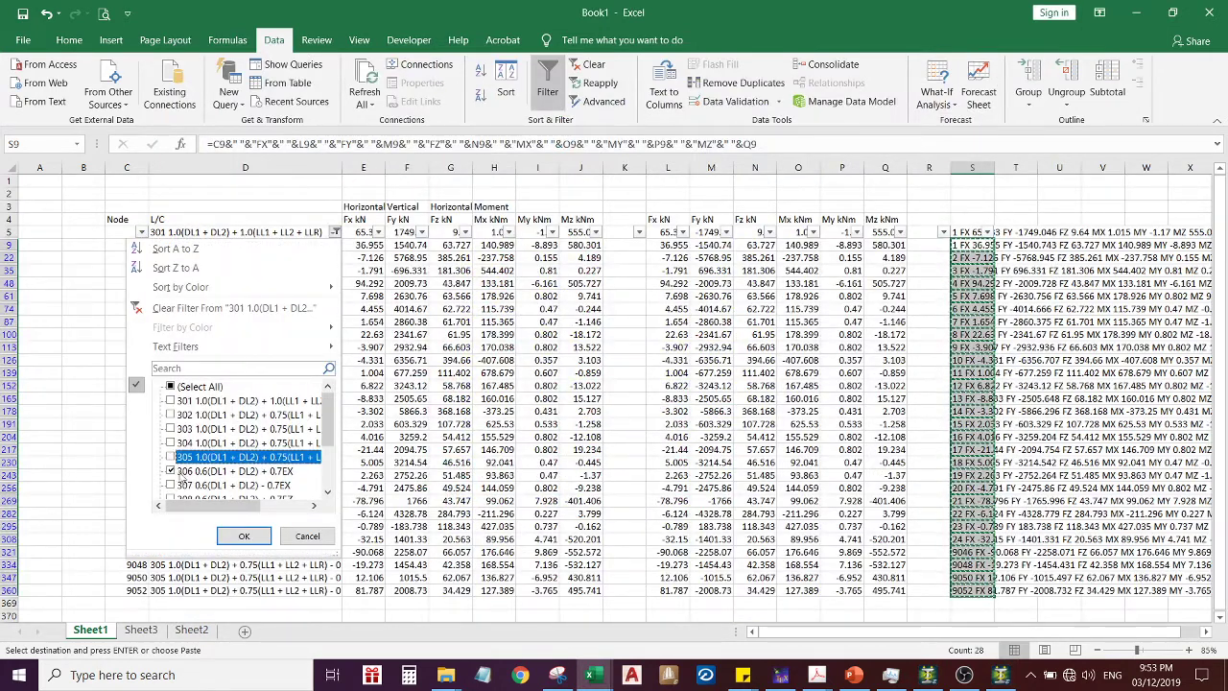
pyautogui.click(244, 537)
# Copy the load case 306 strings of nodes 1 to 9052 from column S into STAAD.Pro Editor below the LOAD 306 title
pyautogui.click(956, 245)
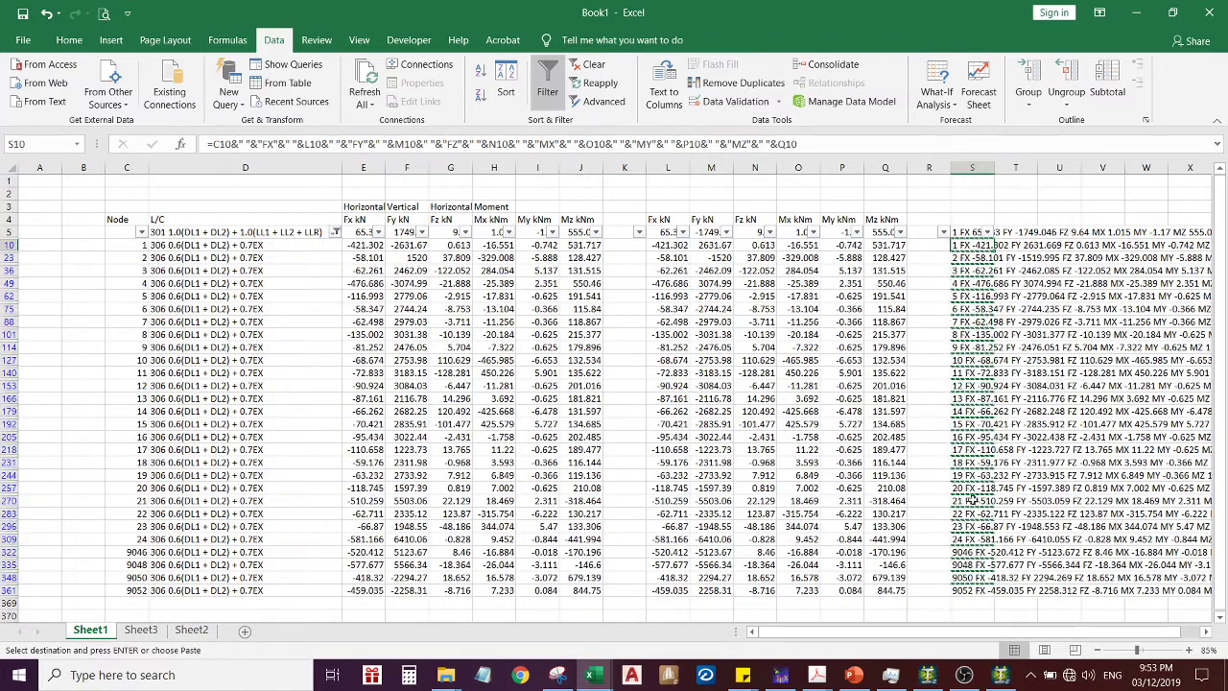
pyautogui.keyDown('shift'); pyautogui.click(969, 592); pyautogui.keyUp('shift')
pyautogui.hotkey('ctrl', 'v')
pyautogui.scroll(-2, 1020, 545)
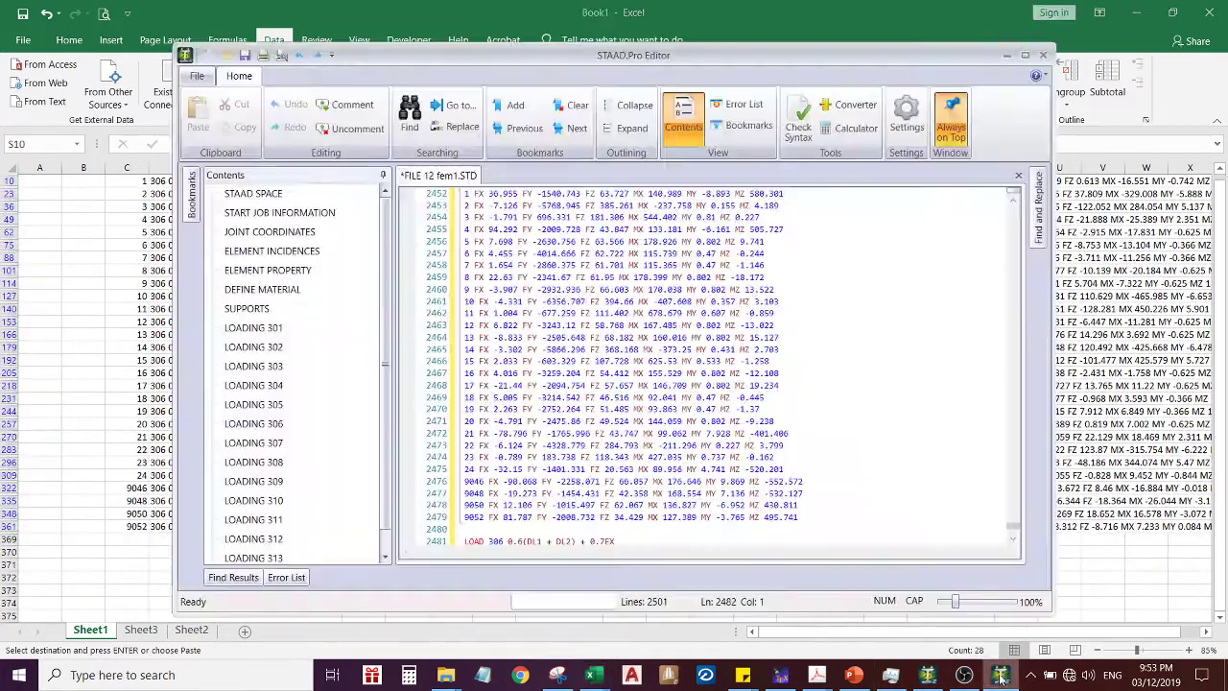
pyautogui.click(1001, 675)
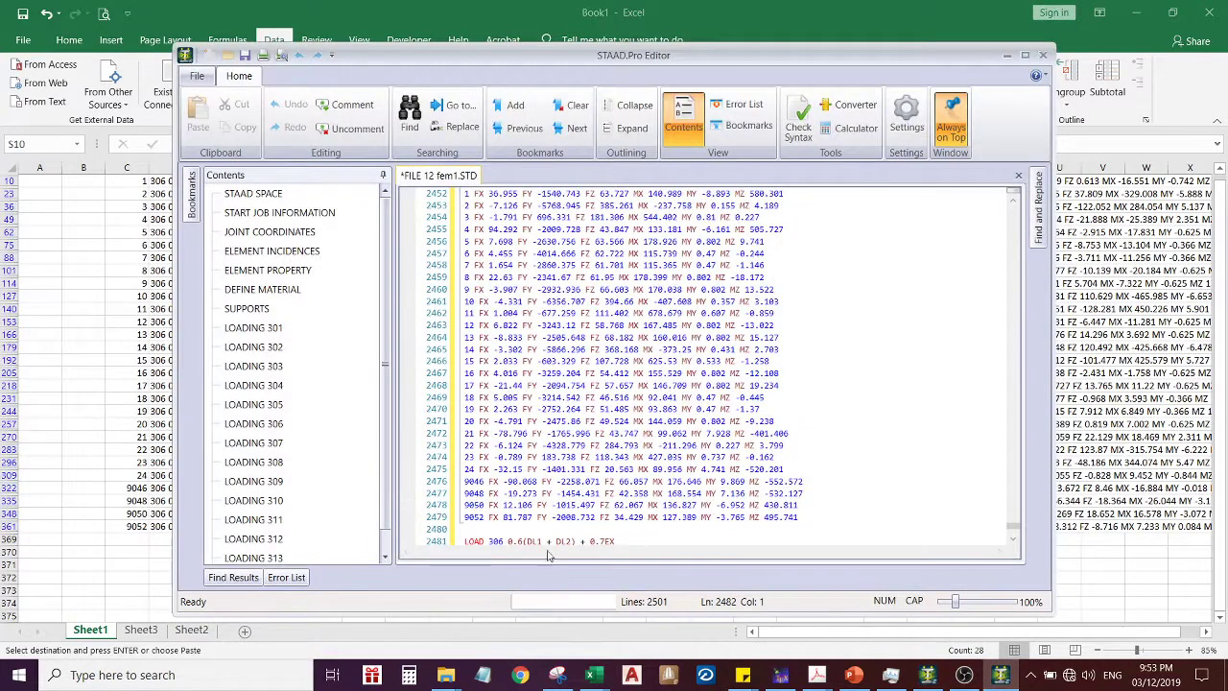
pyautogui.scroll(-3, 511, 544)
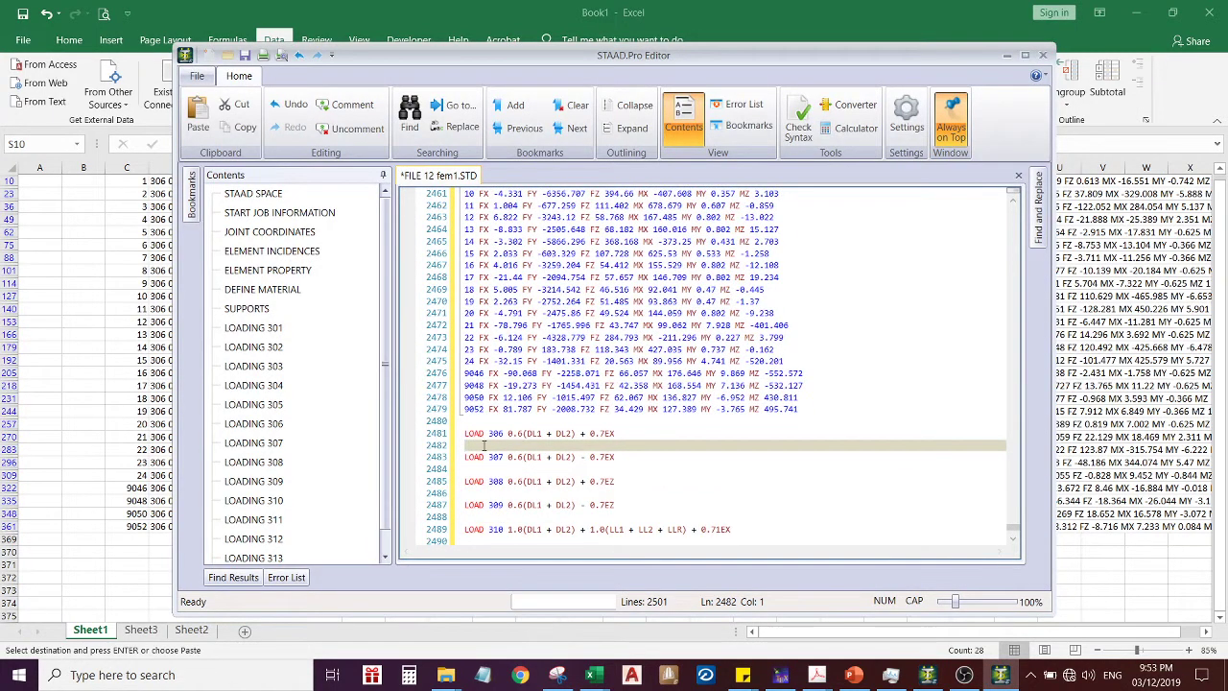
pyautogui.hotkey('ctrl', 'v')
# Shorten the STAAD.Pro Editor window and reposition it so that the Excel Node and L/C columns are uncovered
pyautogui.click(1096, 567)
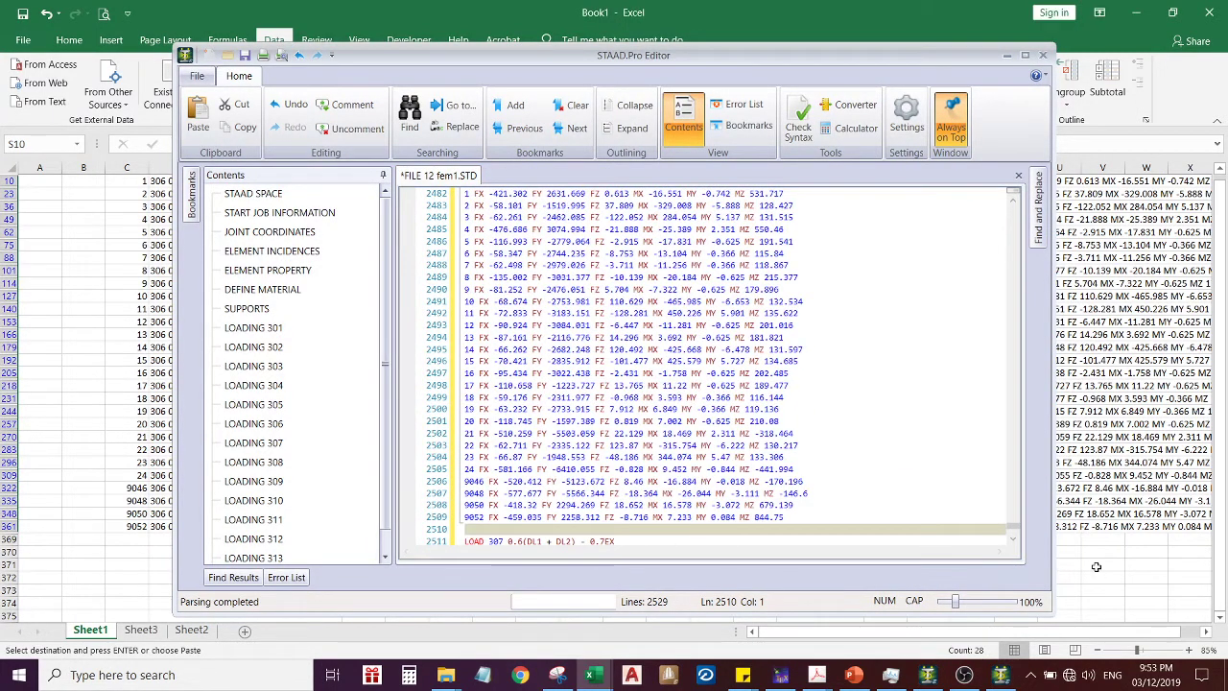
pyautogui.moveTo(926, 66); pyautogui.dragTo(794, 63)
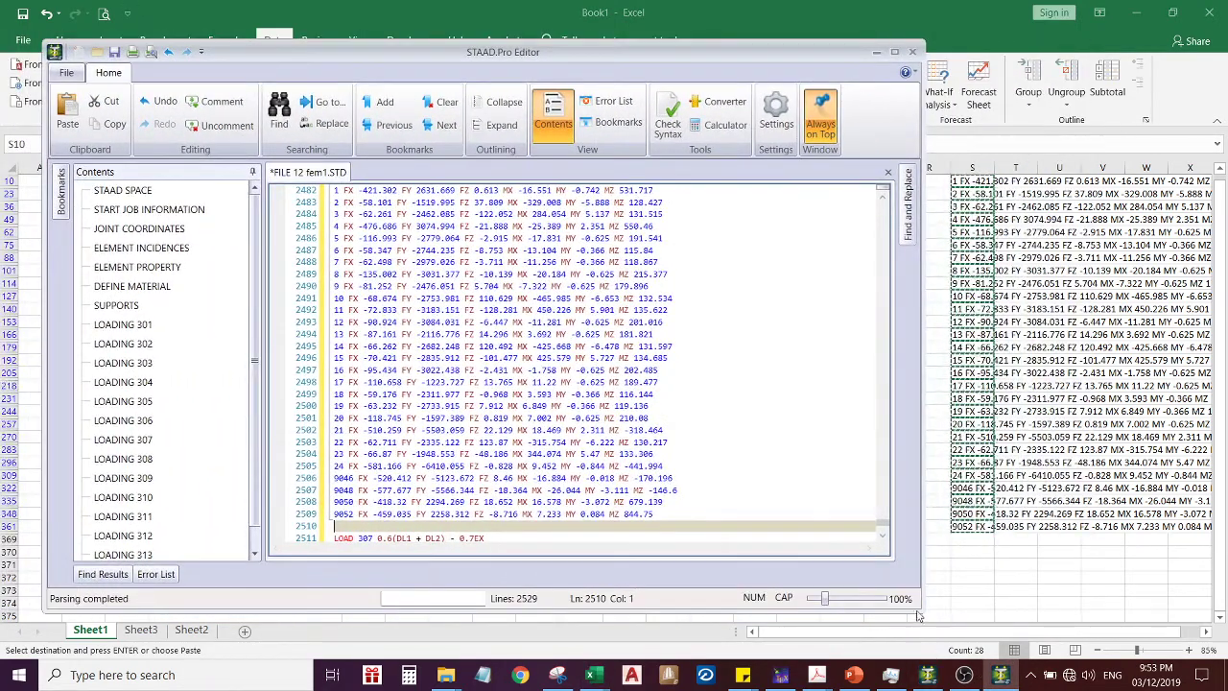
pyautogui.moveTo(919, 611); pyautogui.dragTo(924, 566)
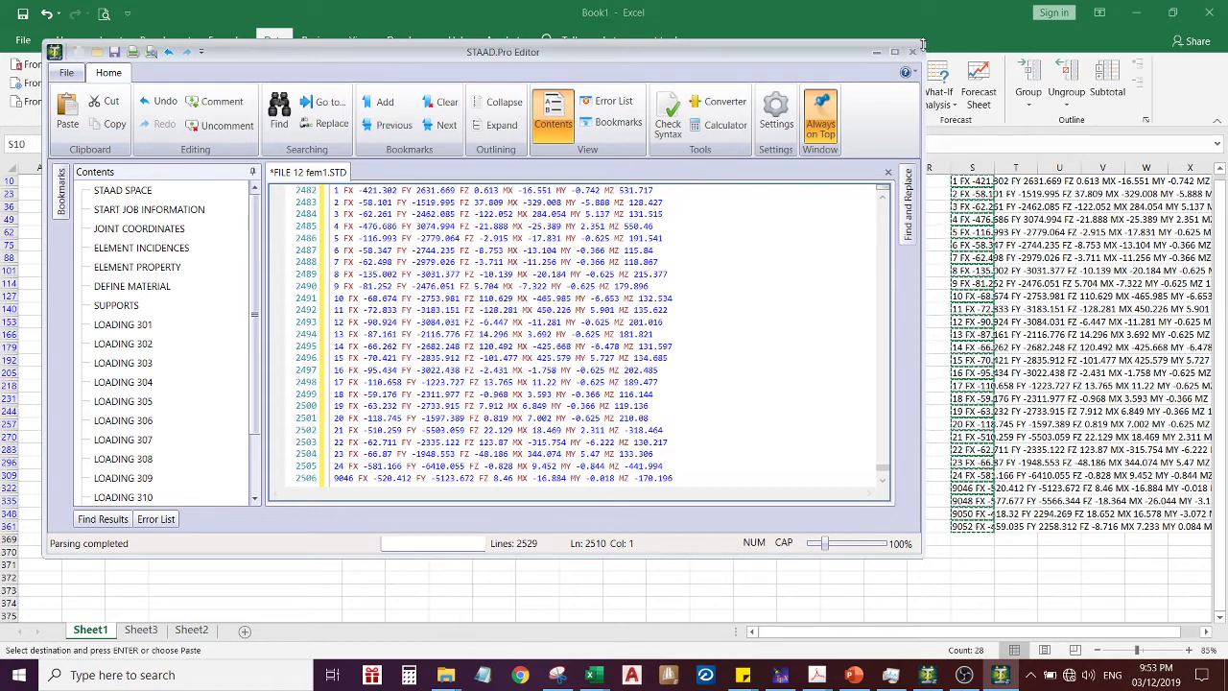
pyautogui.moveTo(680, 55); pyautogui.dragTo(831, 47)
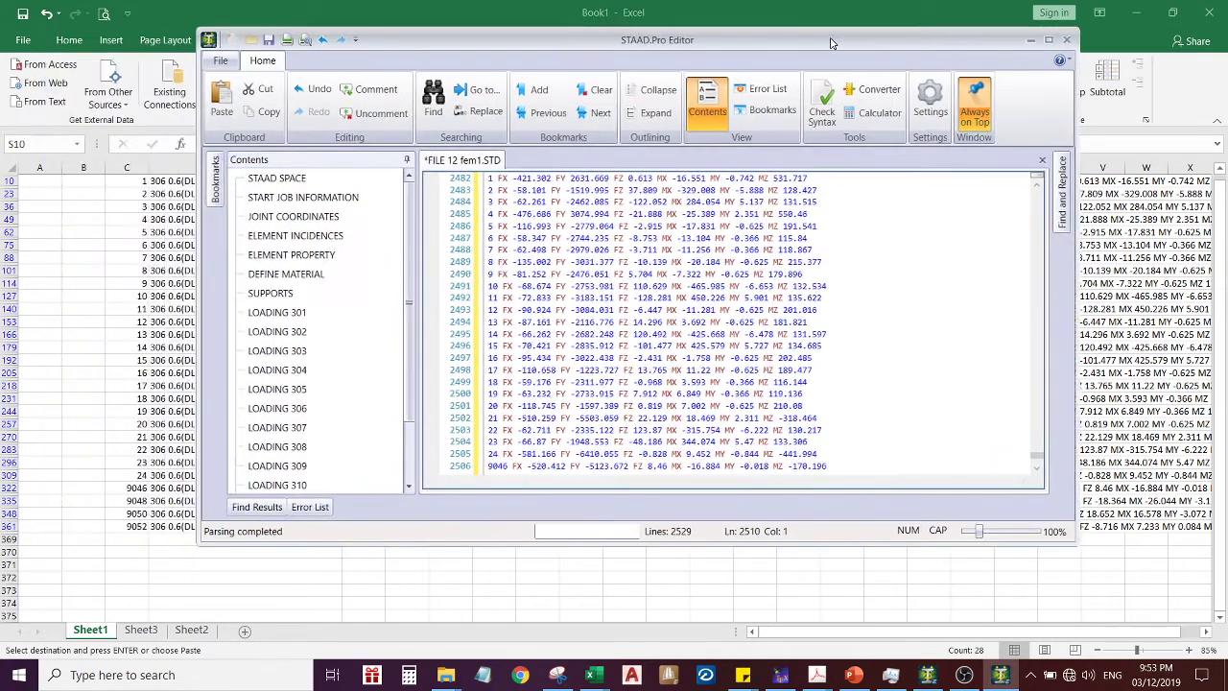
pyautogui.scroll(2, 149, 269)
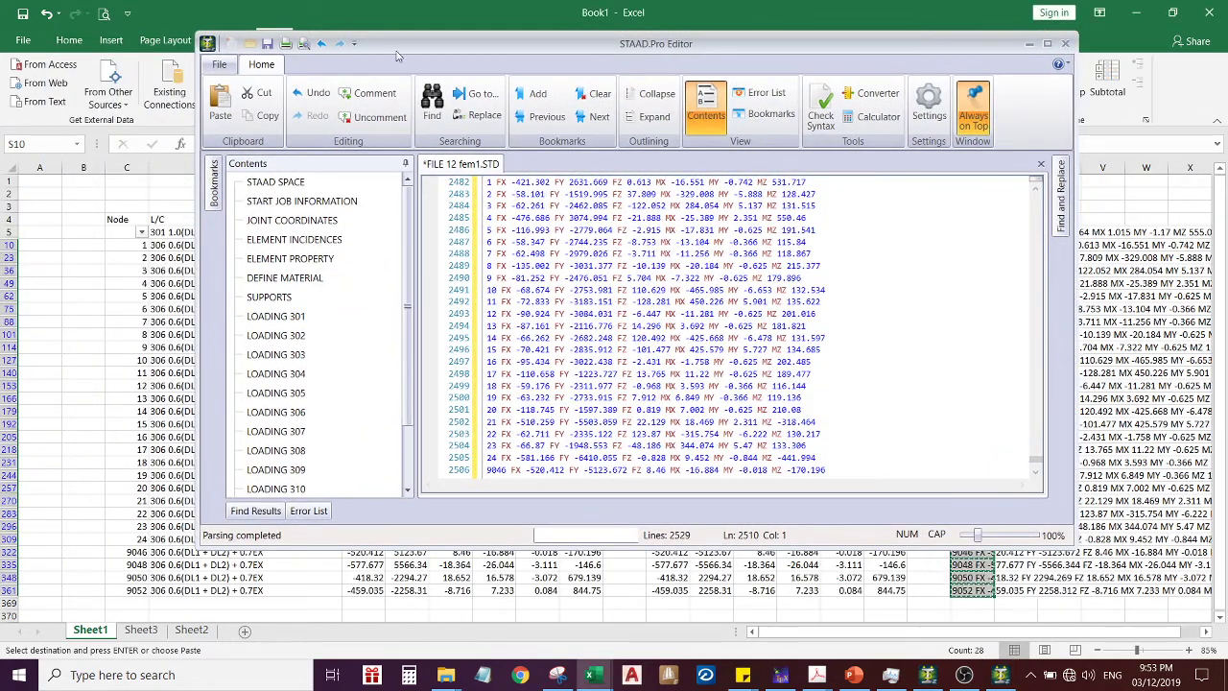
pyautogui.moveTo(405, 44); pyautogui.dragTo(619, 75)
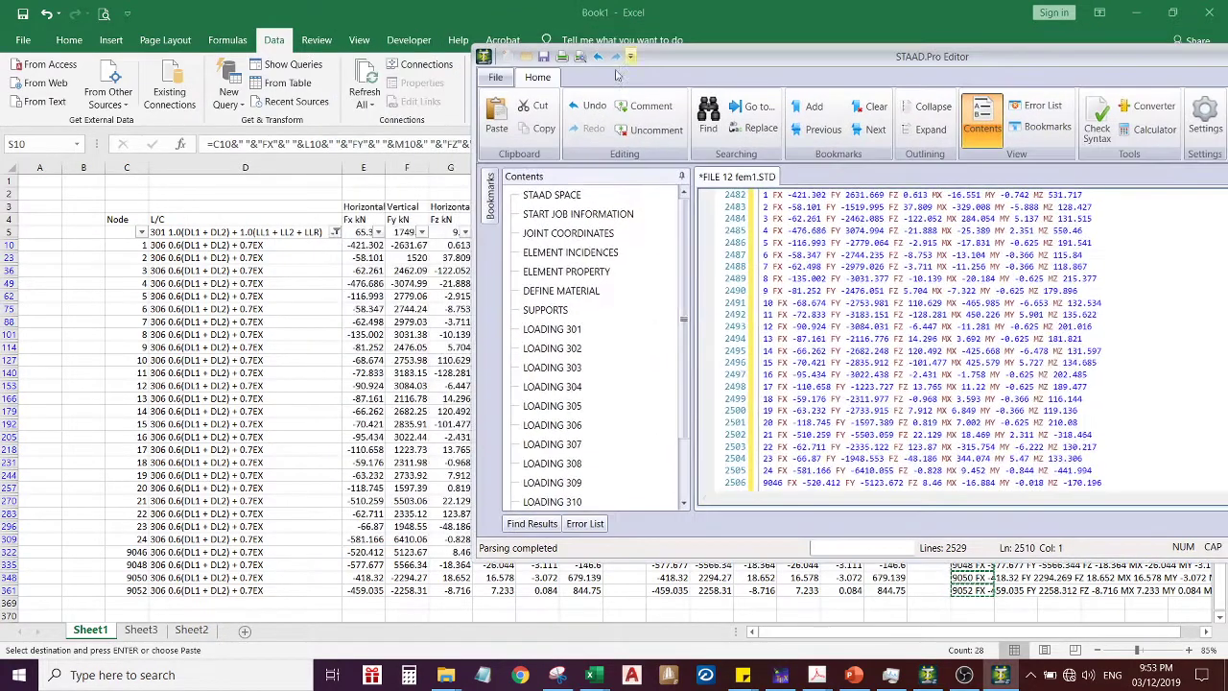
# Filter L/C column D in Excel to only load case 307
pyautogui.click(335, 233)
pyautogui.click(192, 472)
pyautogui.click(197, 486)
pyautogui.click(226, 531)
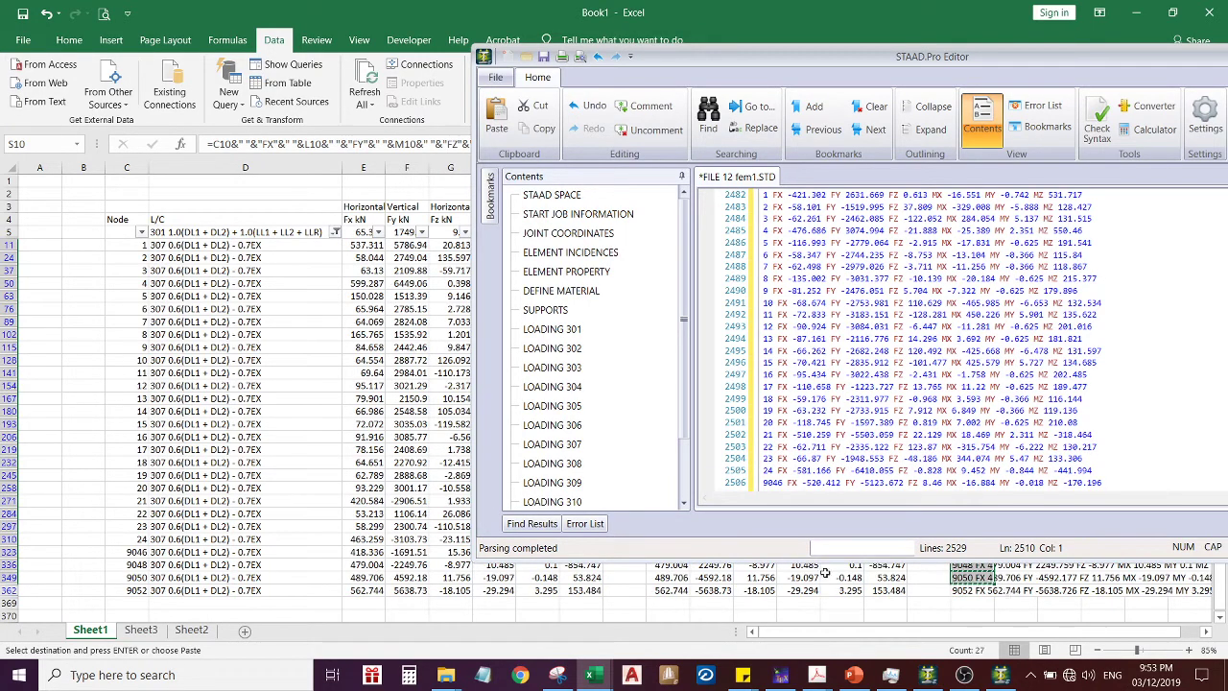
# Copy the load case 307 strings of nodes 1 to 9052 from column S into STAAD.Pro Editor below the LOAD 307 title
pyautogui.click(951, 593)
pyautogui.moveTo(875, 59); pyautogui.dragTo(305, 73)
pyautogui.click(965, 243)
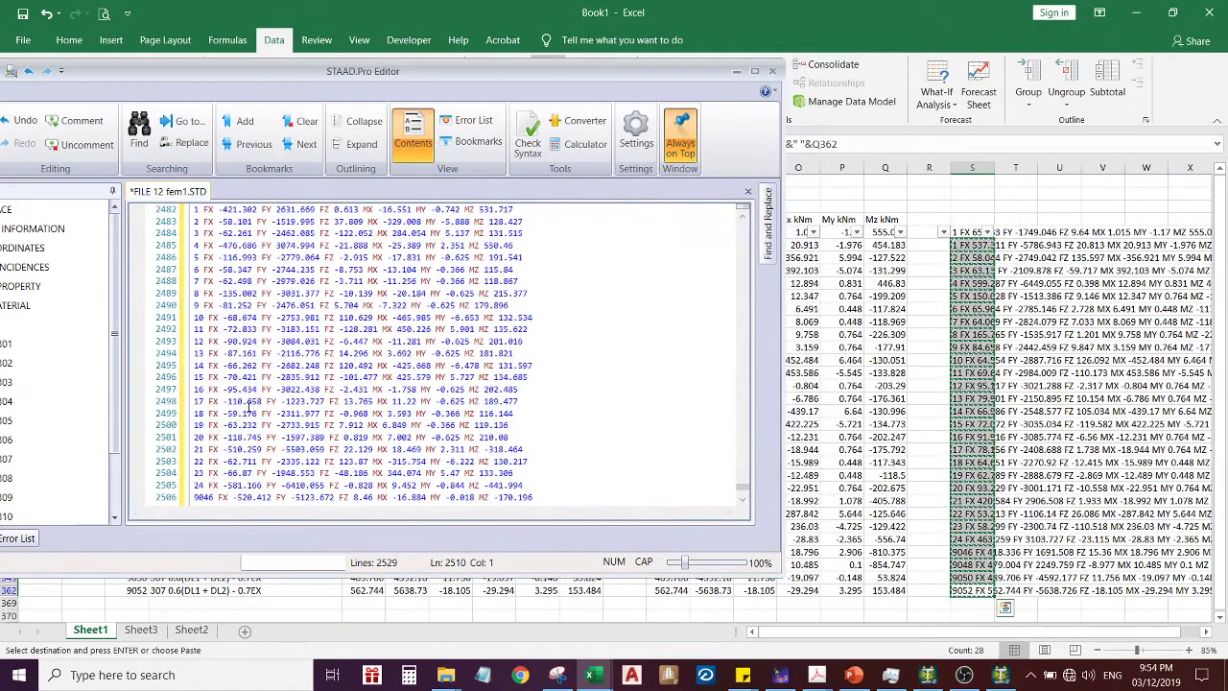
pyautogui.click(510, 462)
pyautogui.scroll(-3, 457, 472)
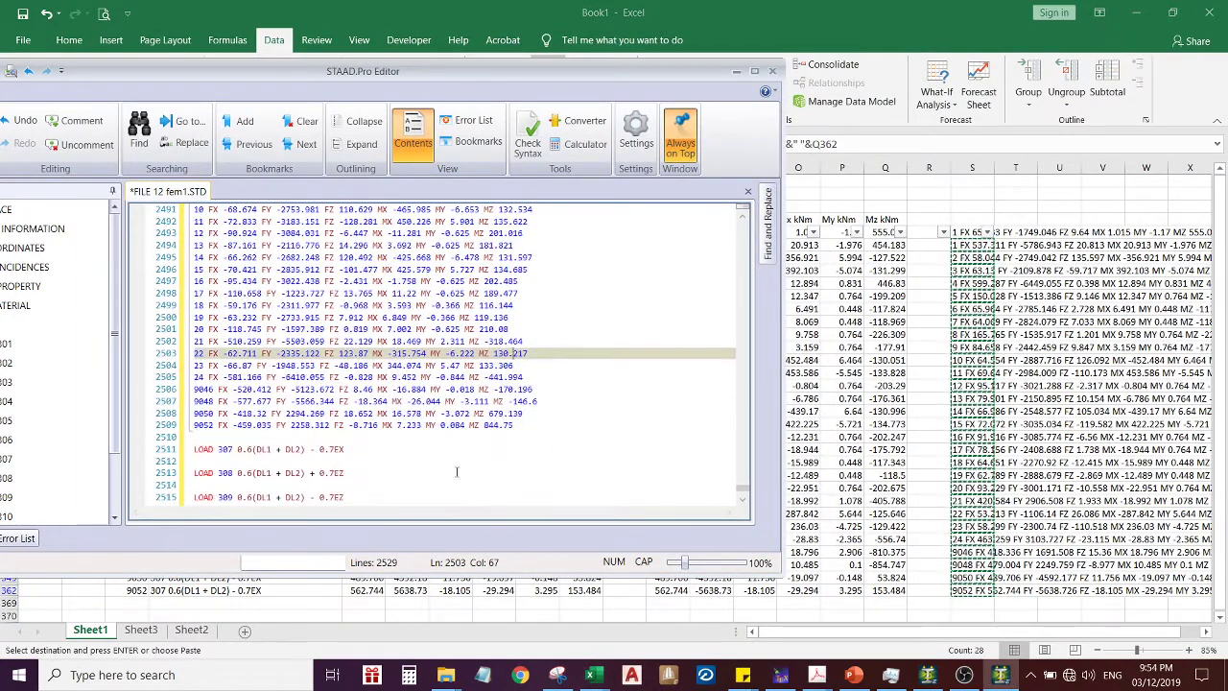
pyautogui.click(250, 462)
pyautogui.hotkey('ctrl', 'v')
pyautogui.scroll(-11, 282, 442)
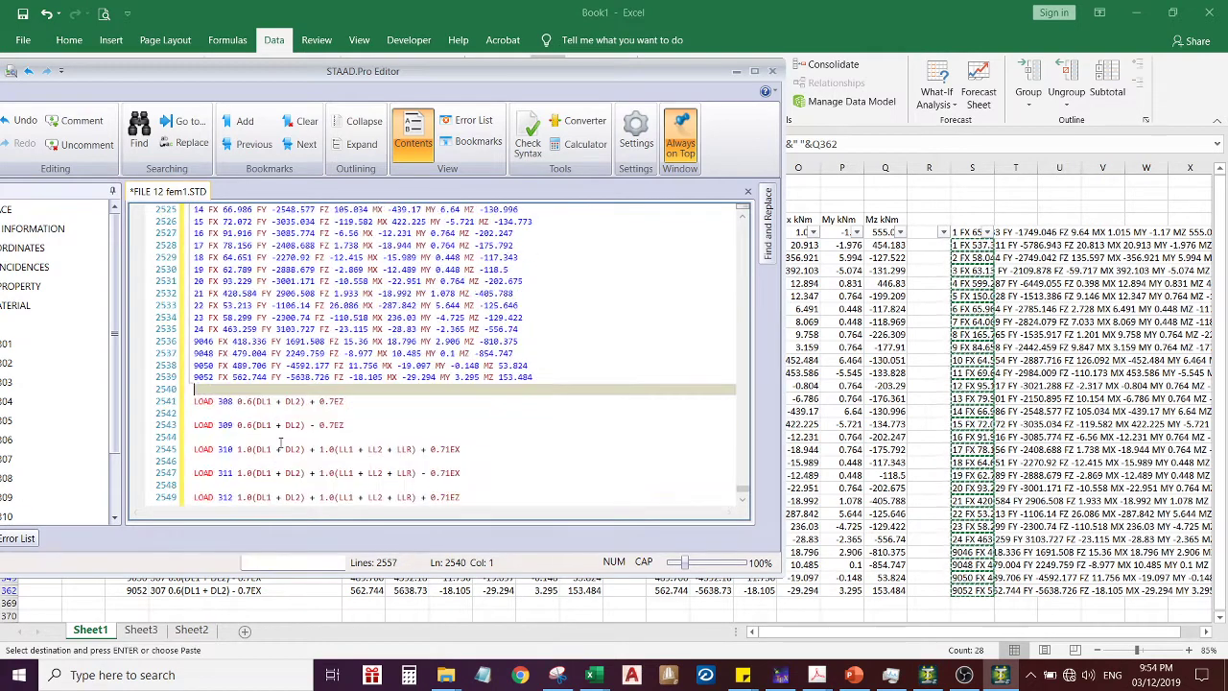
# Place the text cursor below the LOAD 308 title, and filter L/C column D in Excel to only load case 308
pyautogui.click(200, 415)
pyautogui.click(736, 71)
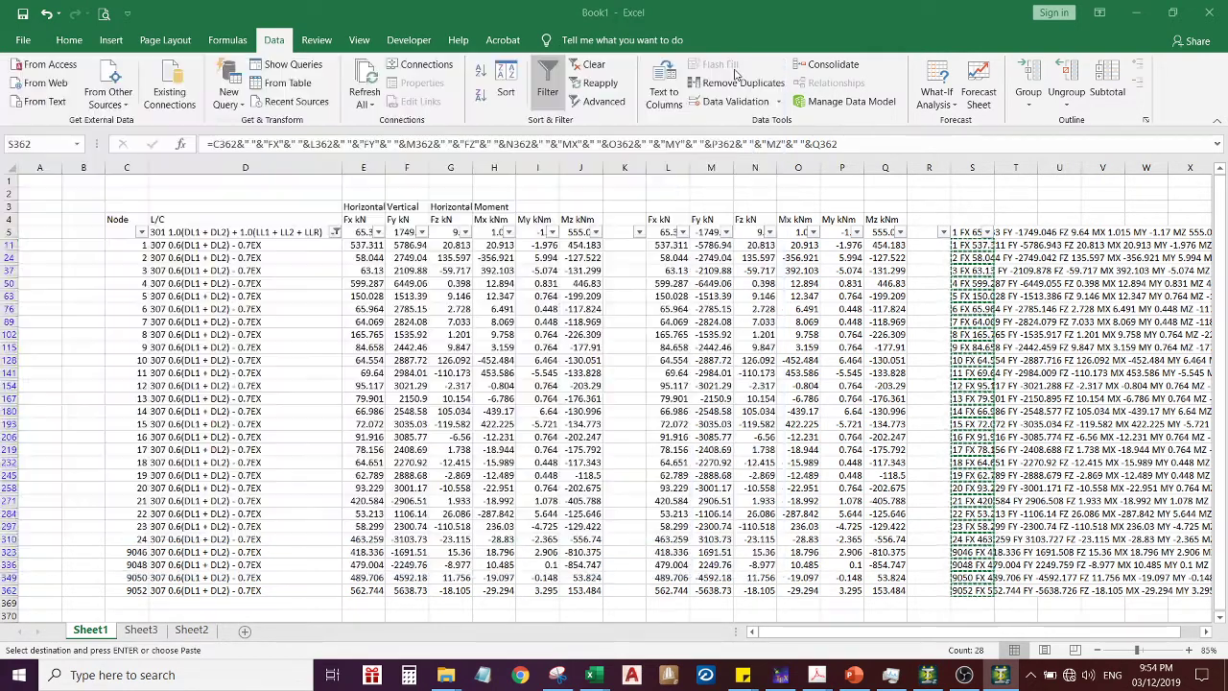
pyautogui.click(335, 232)
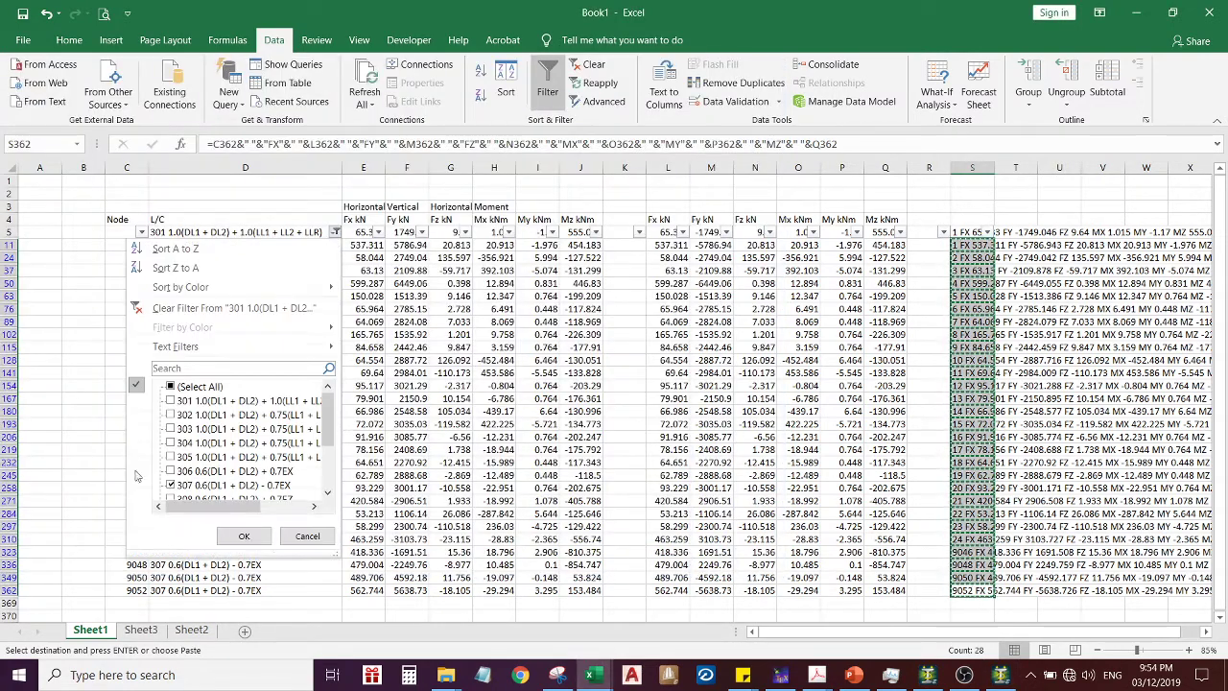
pyautogui.click(173, 499)
pyautogui.click(171, 485)
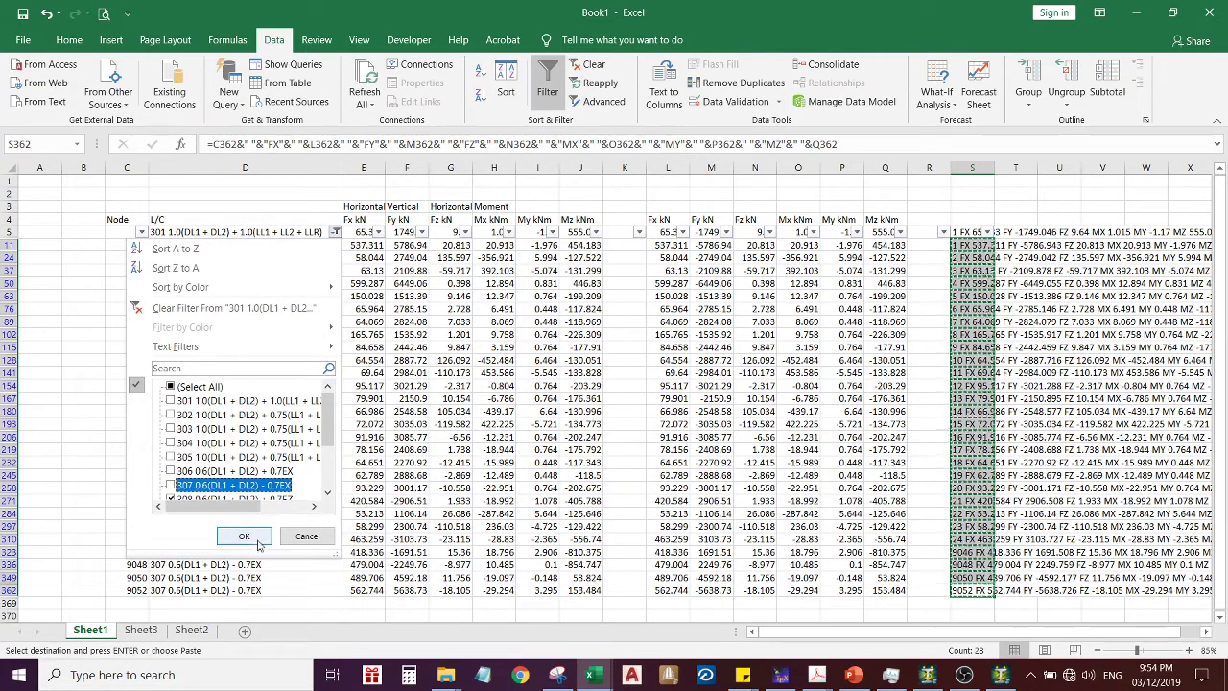
pyautogui.click(244, 536)
# Copy the load case 308 strings of nodes 1 to 9052 from column S into STAAD.Pro Editor below the LOAD 308 title
pyautogui.click(972, 245)
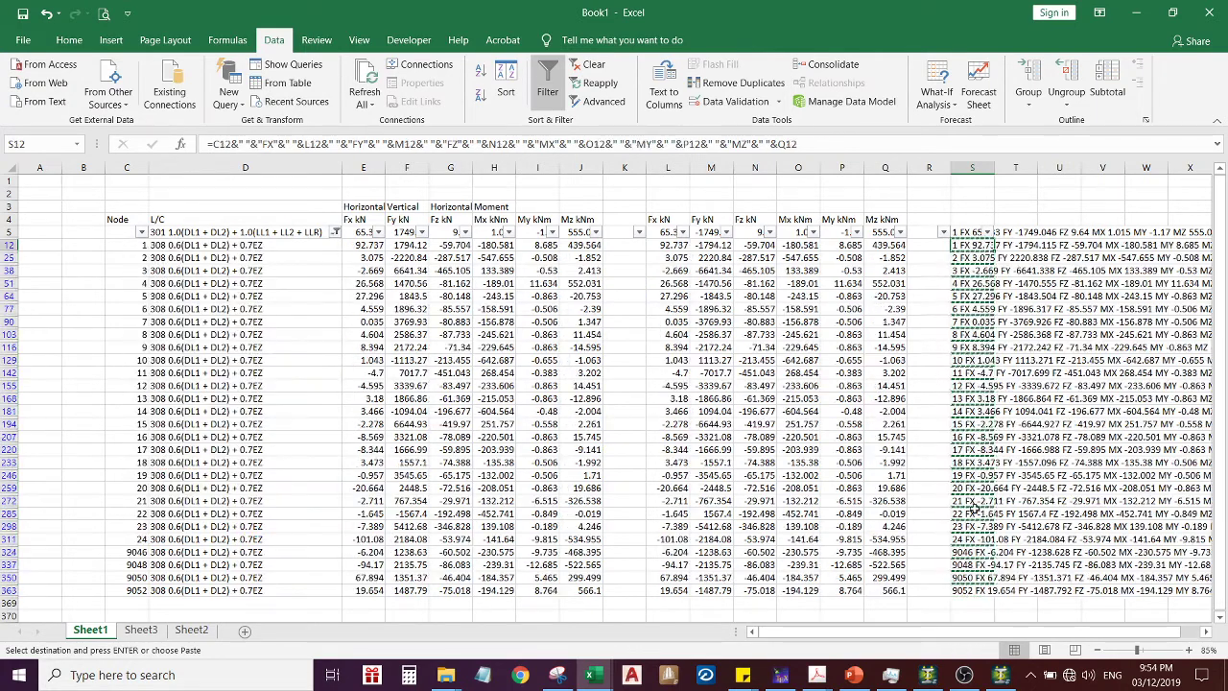
pyautogui.scroll(-2, 972, 574)
pyautogui.keyDown('shift'); pyautogui.click(964, 527); pyautogui.keyUp('shift')
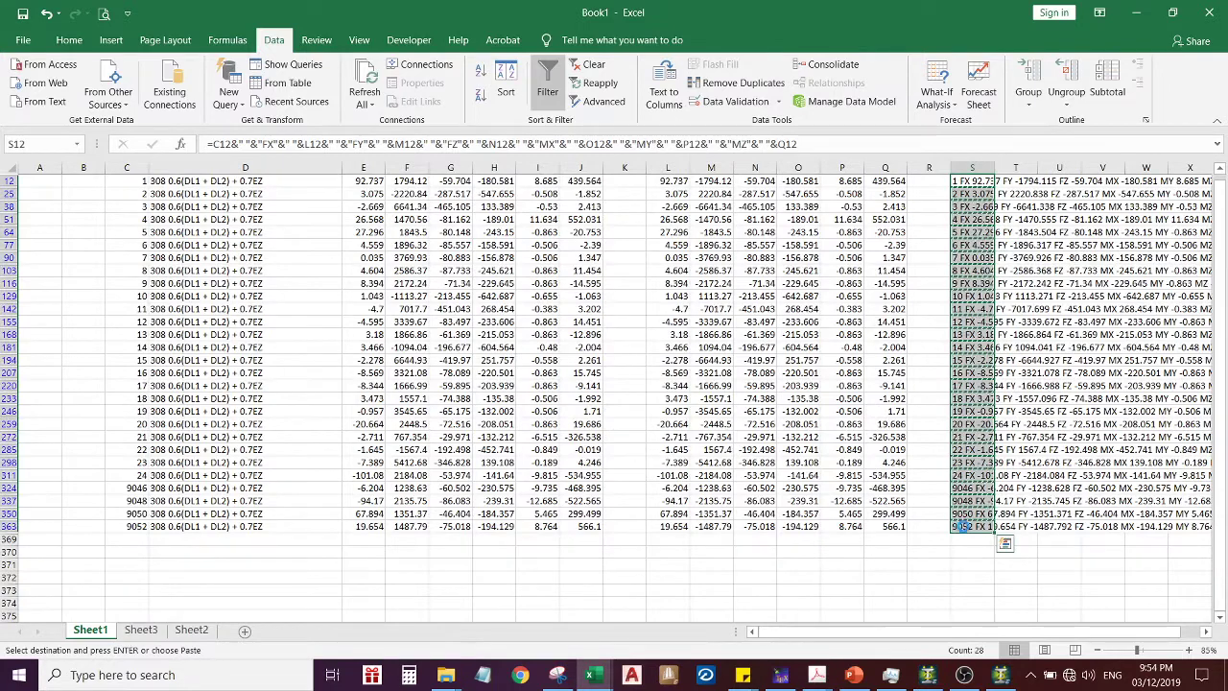
pyautogui.click(1001, 675)
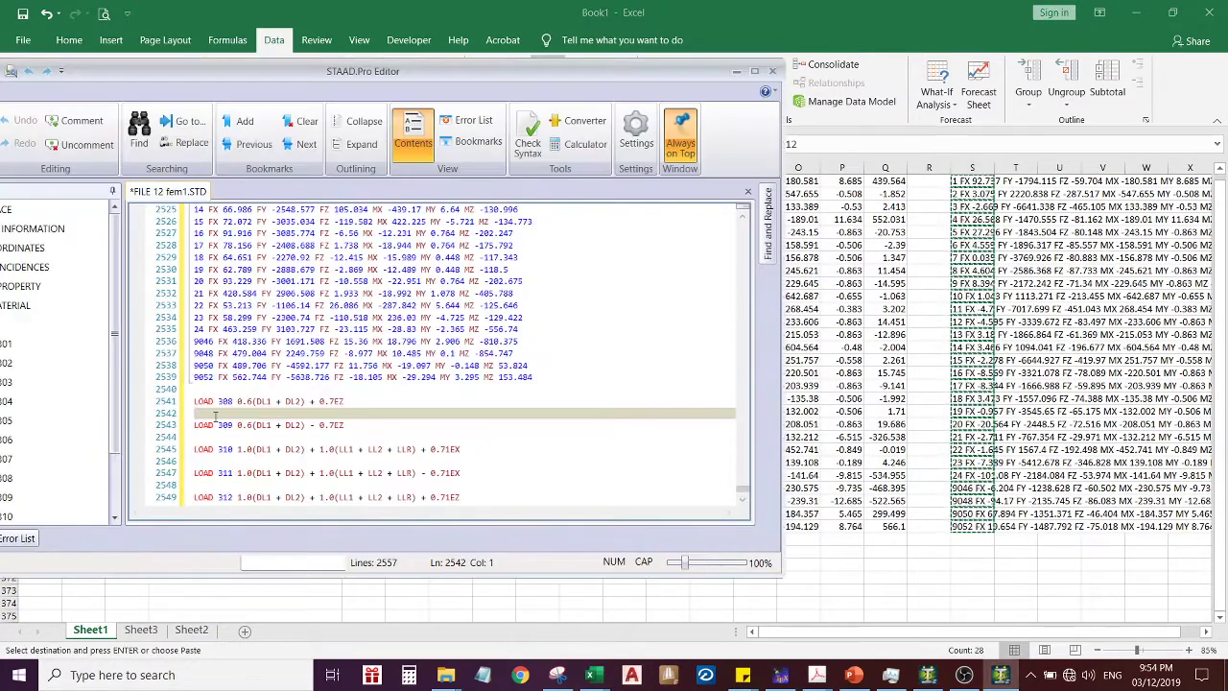
pyautogui.hotkey('ctrl', 'v')
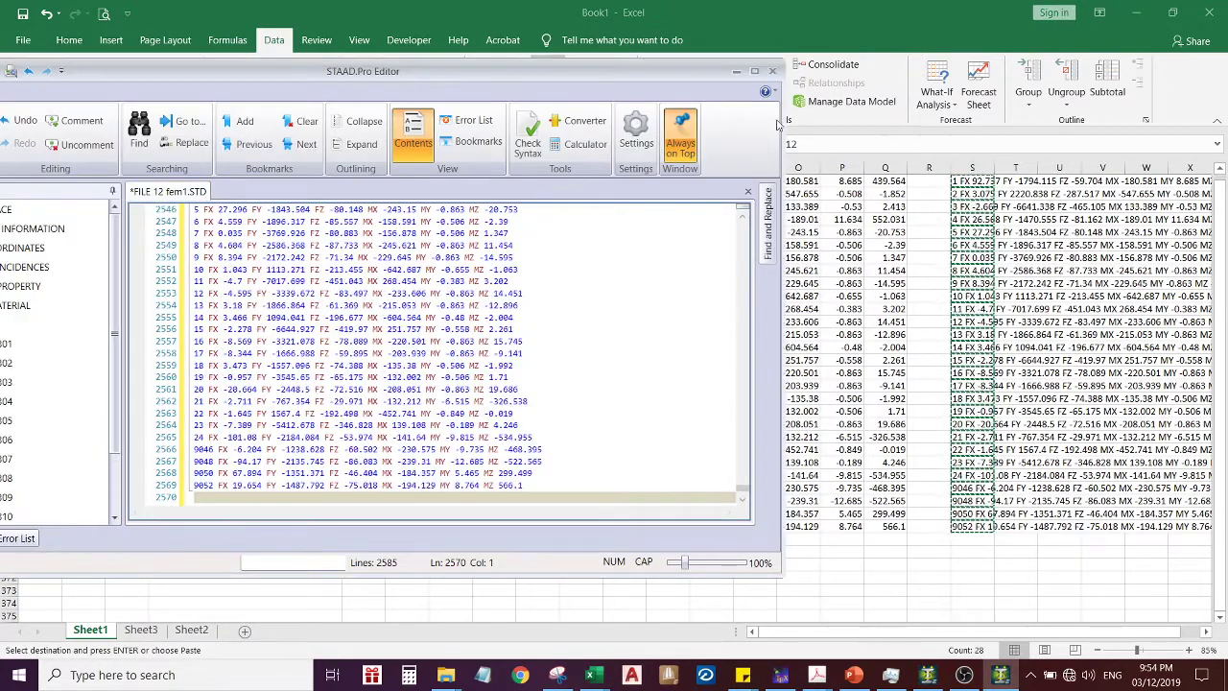
# Switch to Excel and filter L/C column D to only load case 309
pyautogui.click(735, 72)
pyautogui.scroll(2, 434, 334)
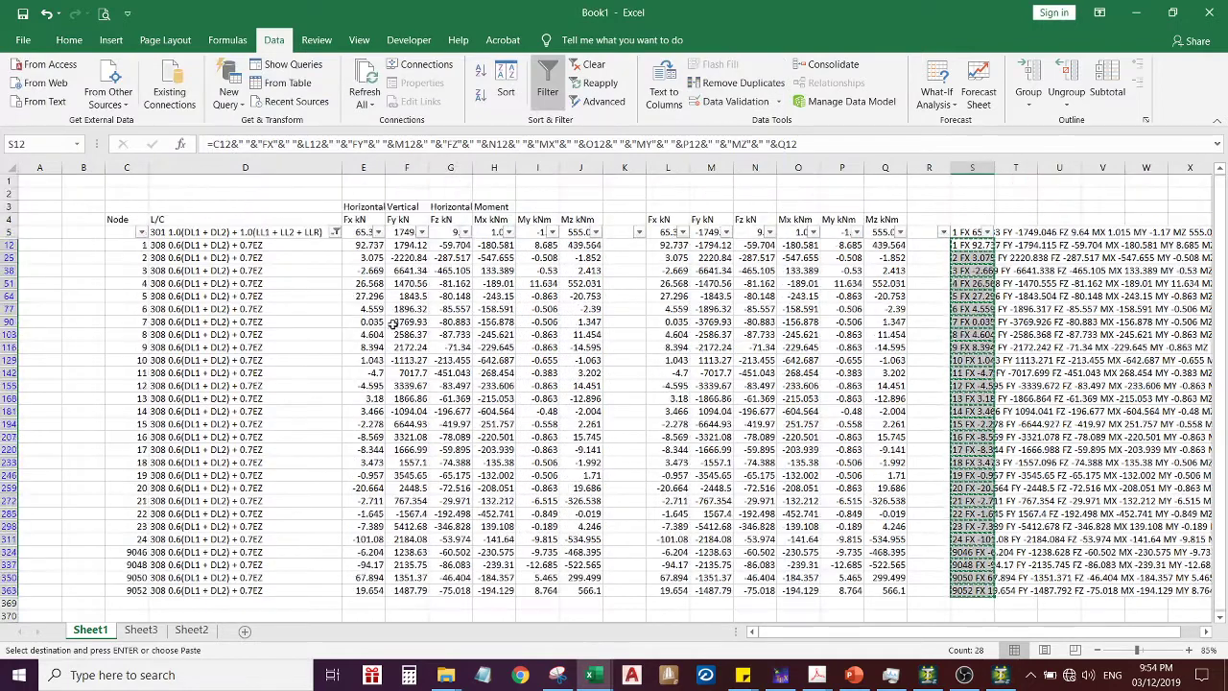
pyautogui.click(335, 232)
pyautogui.moveTo(329, 438); pyautogui.dragTo(329, 482)
pyautogui.click(211, 429)
pyautogui.click(210, 417)
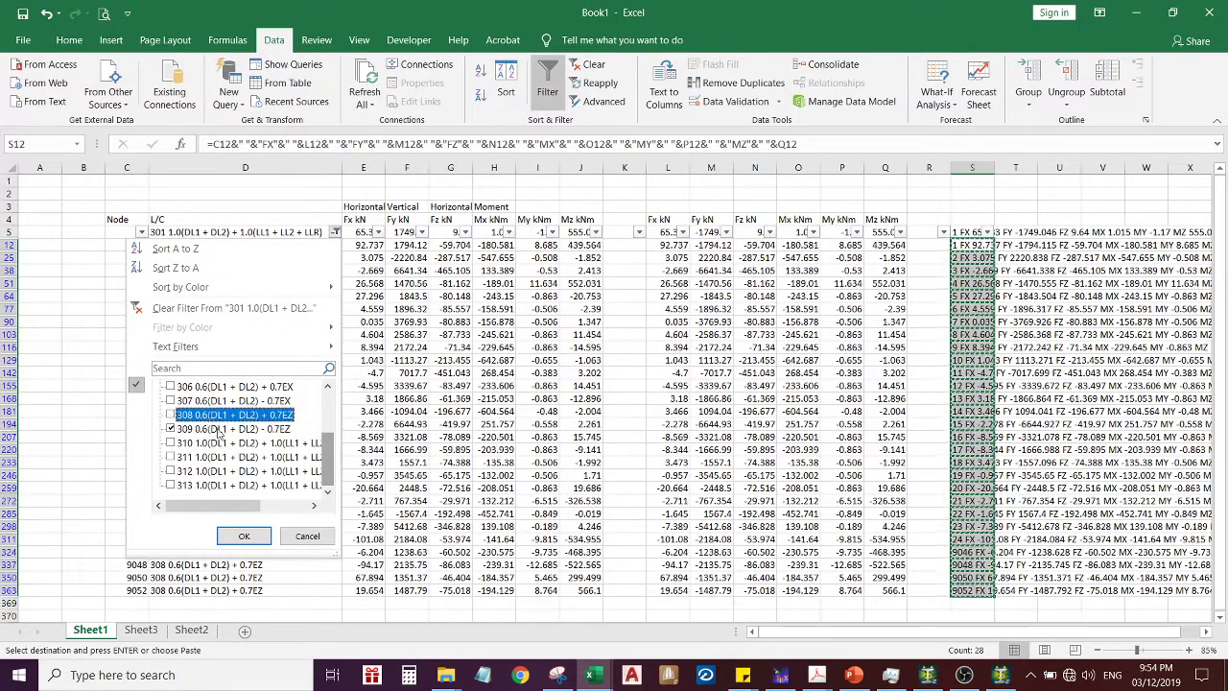
pyautogui.click(252, 536)
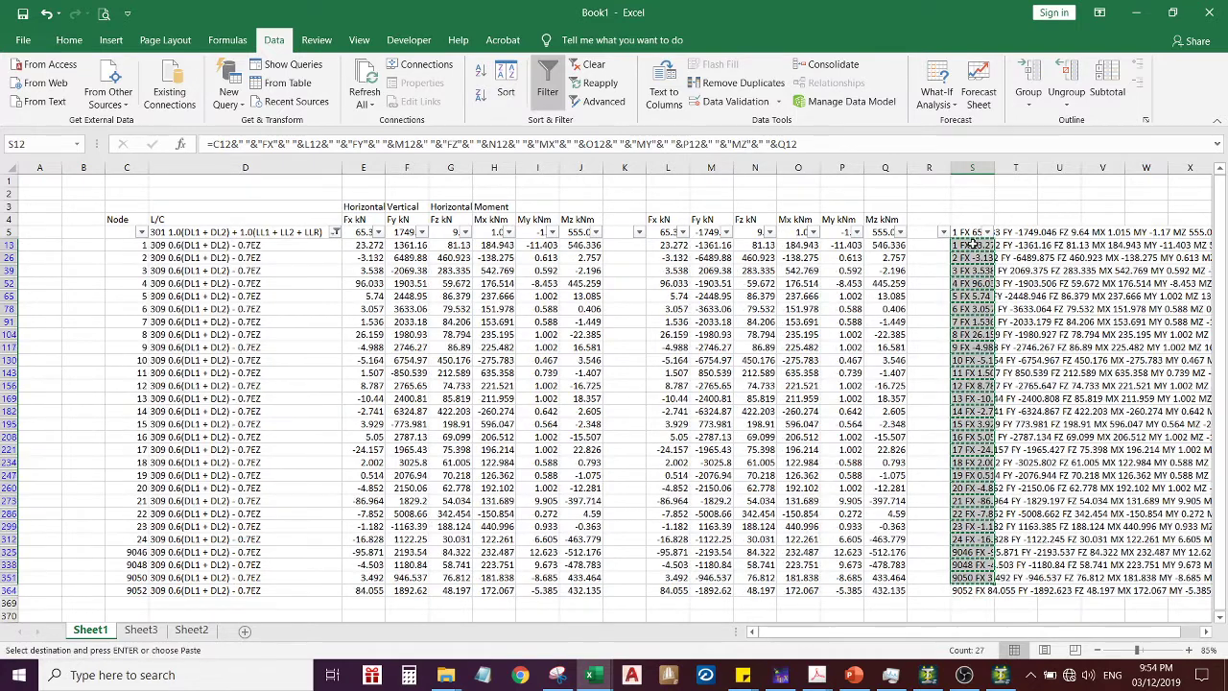
# Copy the load case 309 strings of nodes 1 to 9052 from column S into STAAD.Pro Editor below the LOAD 309 title
pyautogui.click(973, 245)
pyautogui.moveTo(979, 590); pyautogui.dragTo(966, 591)
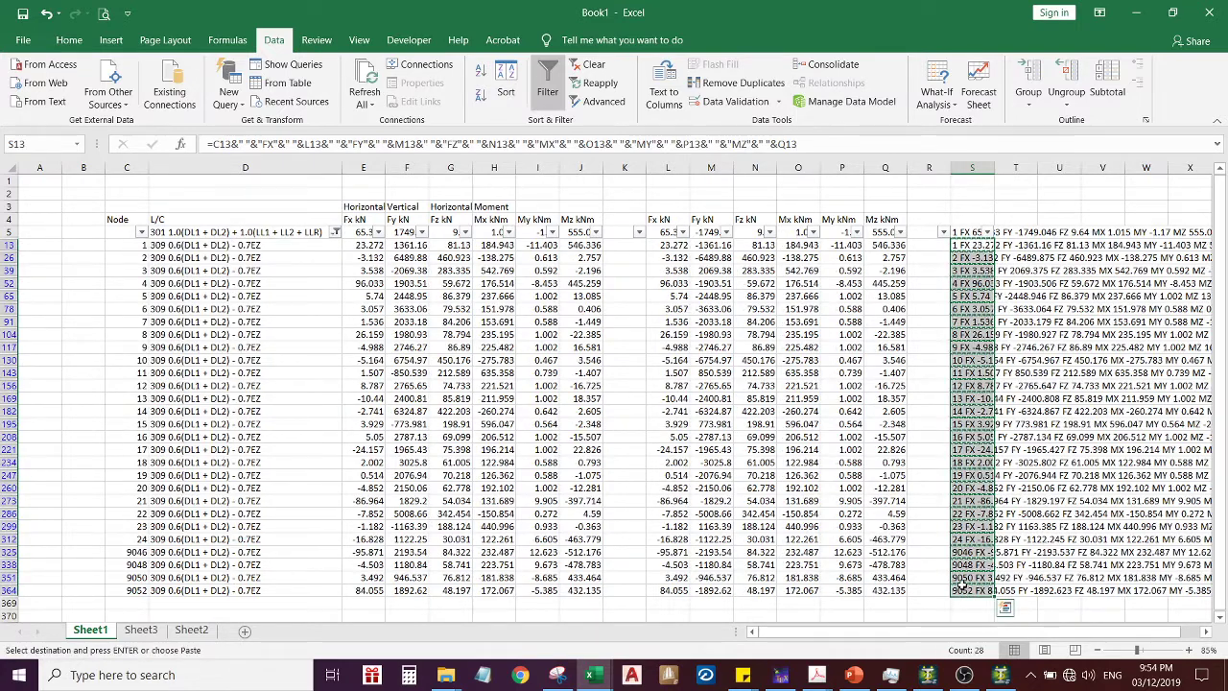
pyautogui.click(1000, 675)
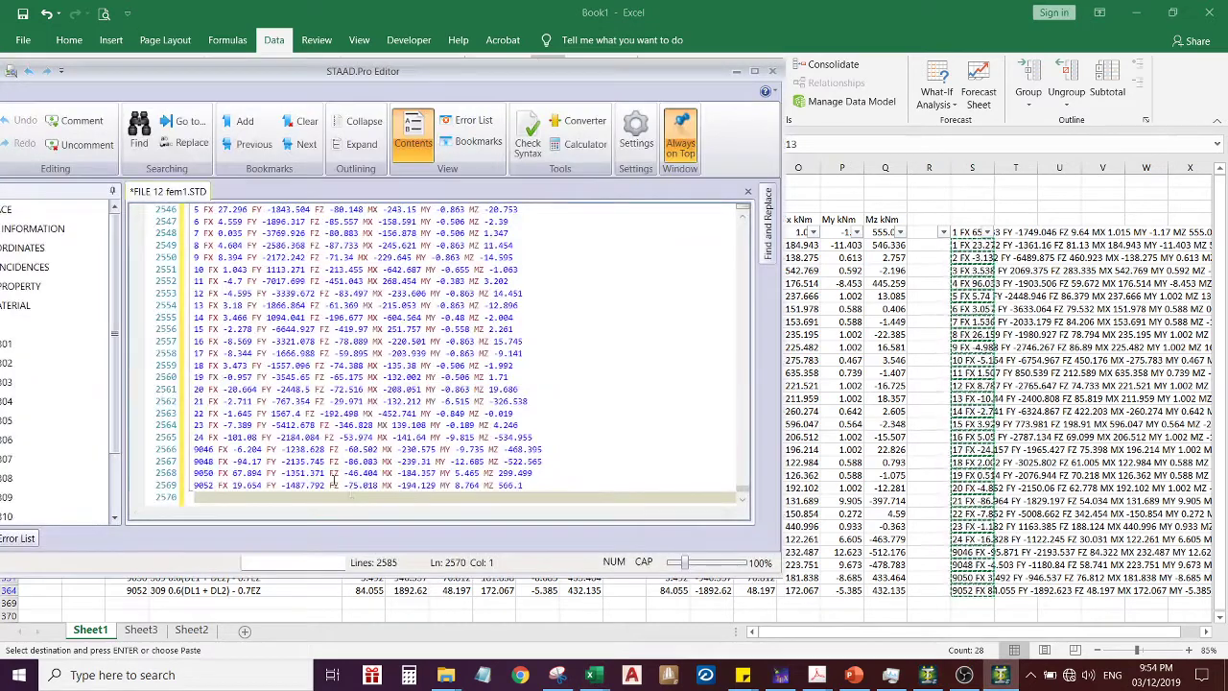
pyautogui.click(210, 449)
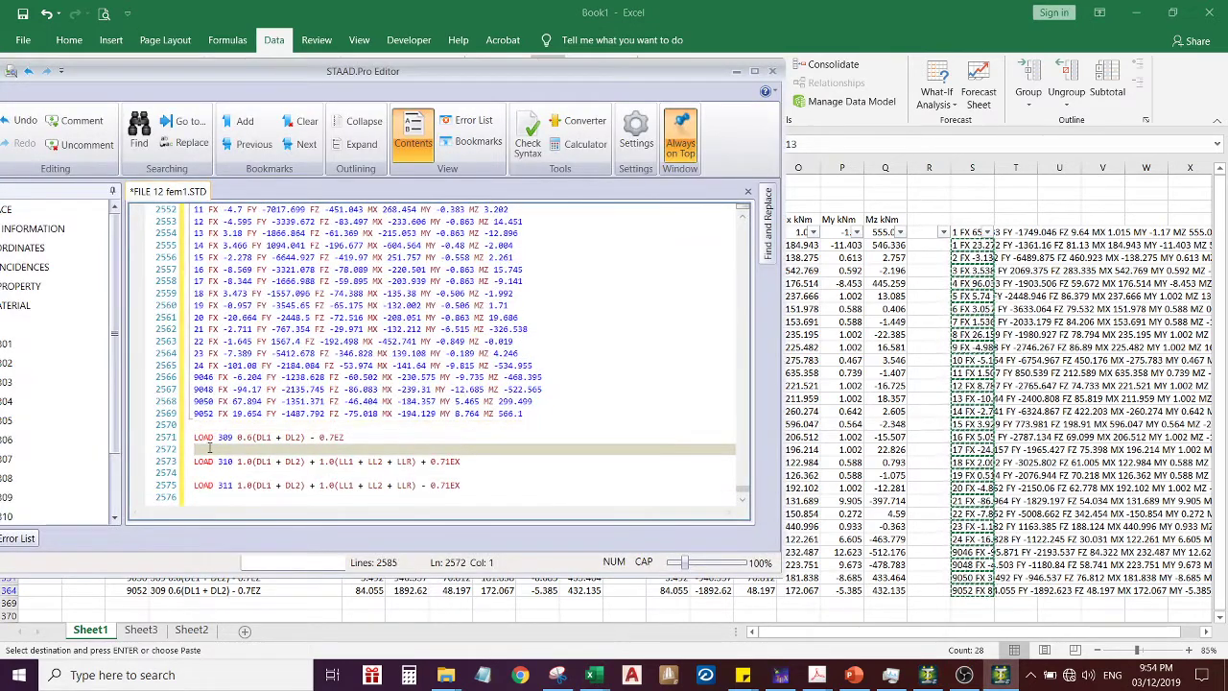
# Switch to Excel and filter L/C column D to only load case 310
pyautogui.click(736, 71)
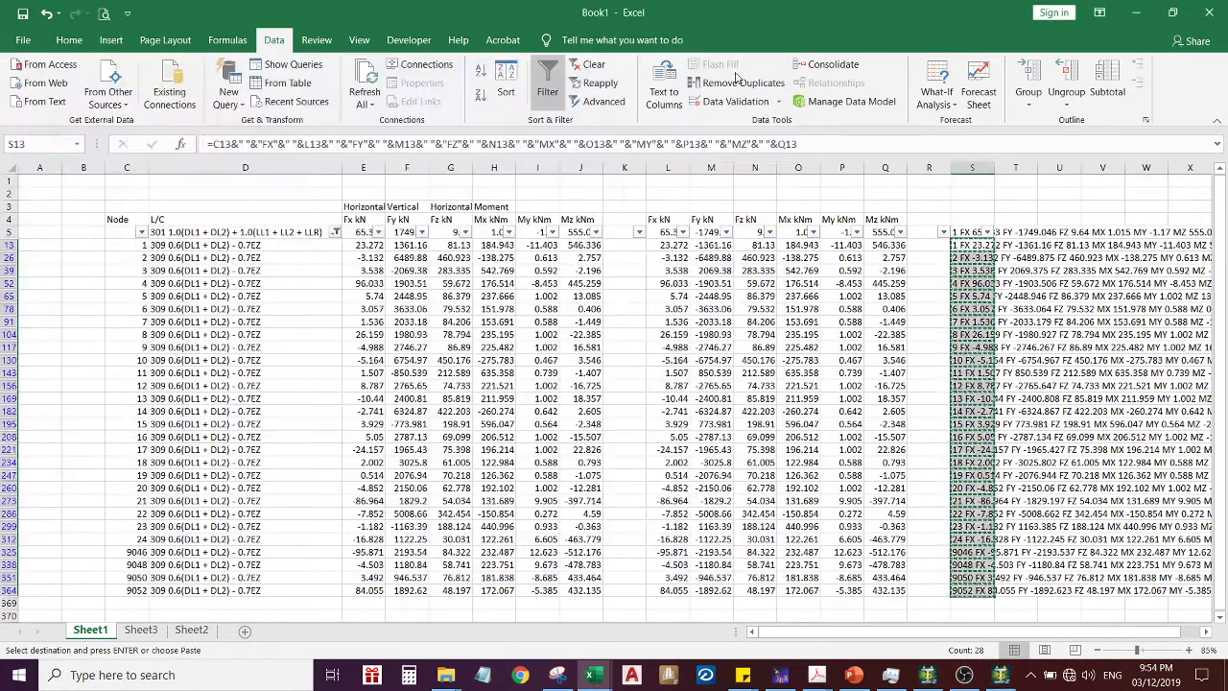
pyautogui.click(297, 293)
pyautogui.click(335, 232)
pyautogui.moveTo(331, 439); pyautogui.dragTo(329, 484)
pyautogui.click(195, 444)
pyautogui.click(170, 429)
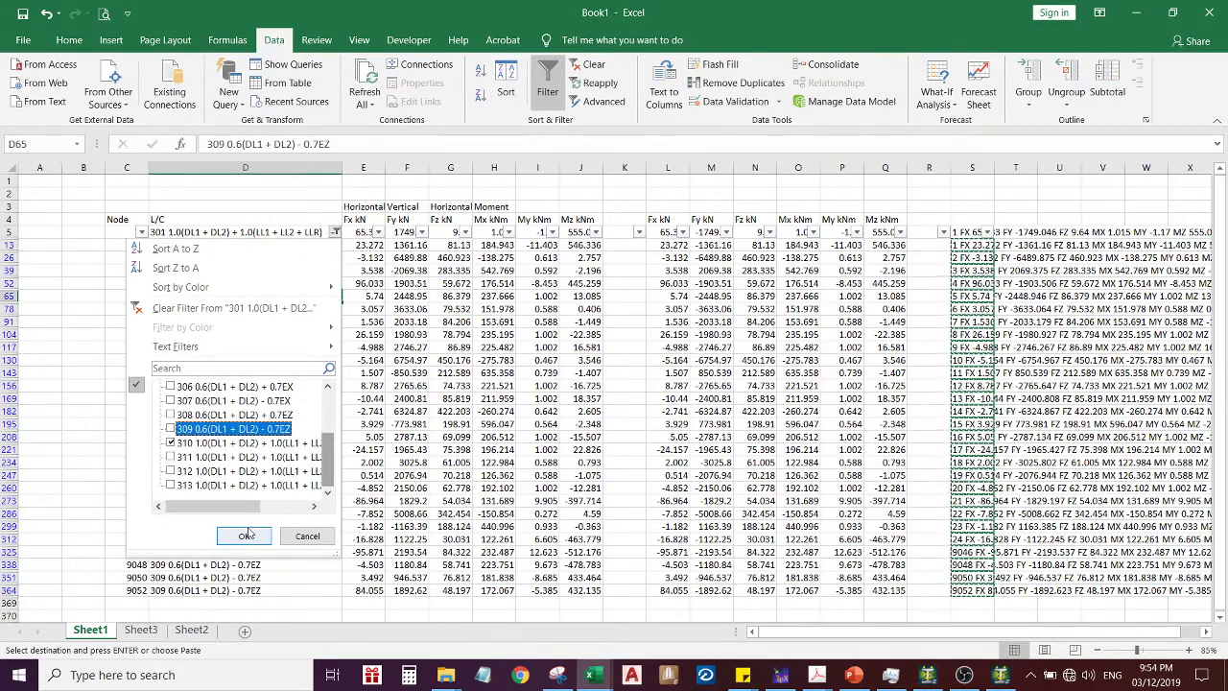
pyautogui.click(244, 536)
# Copy the load case 310 strings of nodes 1 to 9052 from column S into STAAD.Pro Editor below the LOAD 310 title
pyautogui.click(972, 334)
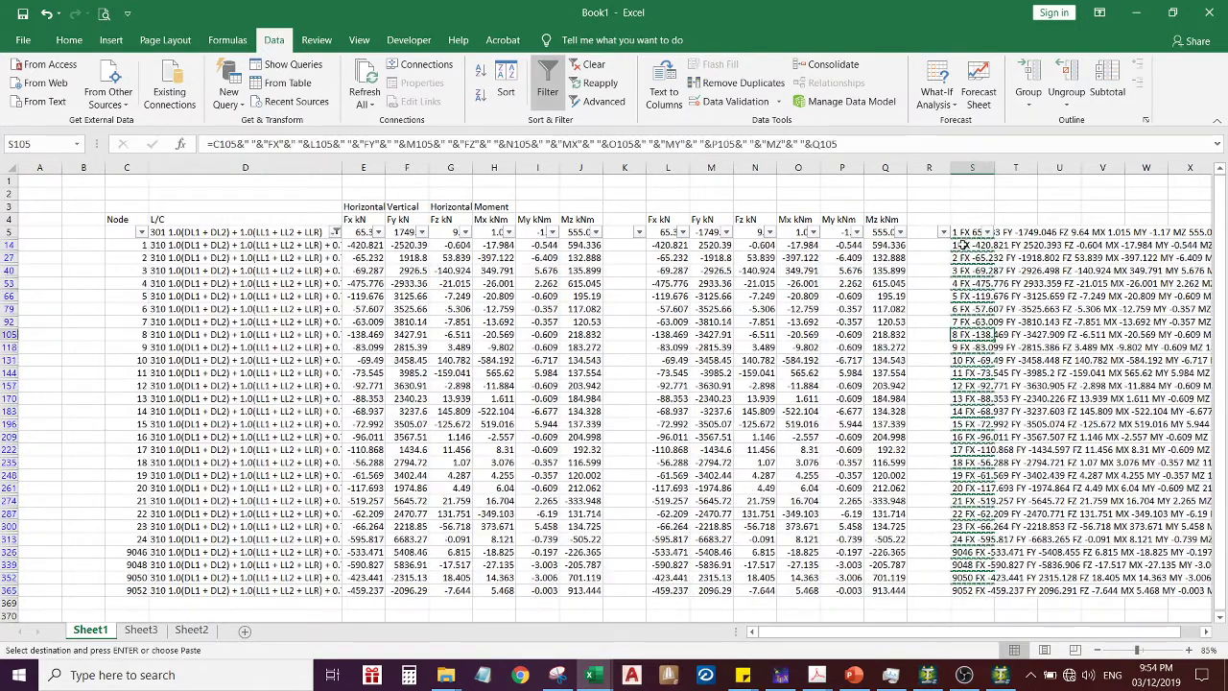
pyautogui.click(963, 245)
pyautogui.keyDown('shift'); pyautogui.click(972, 590); pyautogui.keyUp('shift')
pyautogui.scroll(-1, 1003, 555)
pyautogui.click(1001, 674)
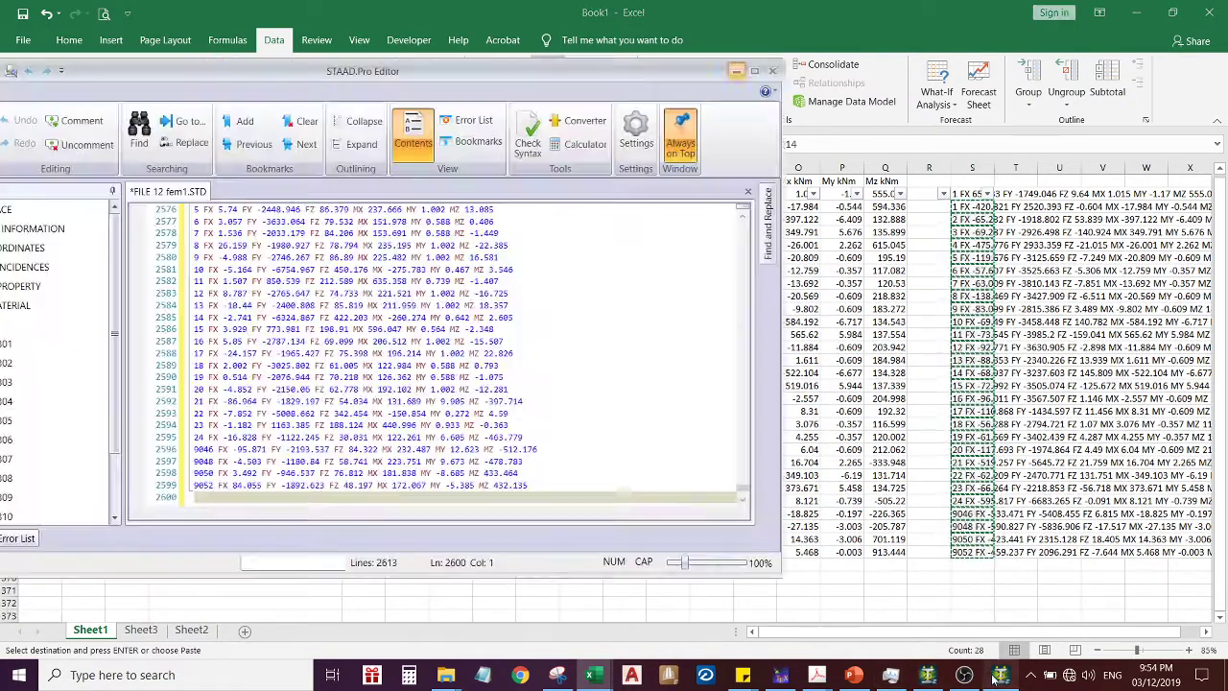
pyautogui.scroll(-1, 249, 483)
pyautogui.click(199, 413)
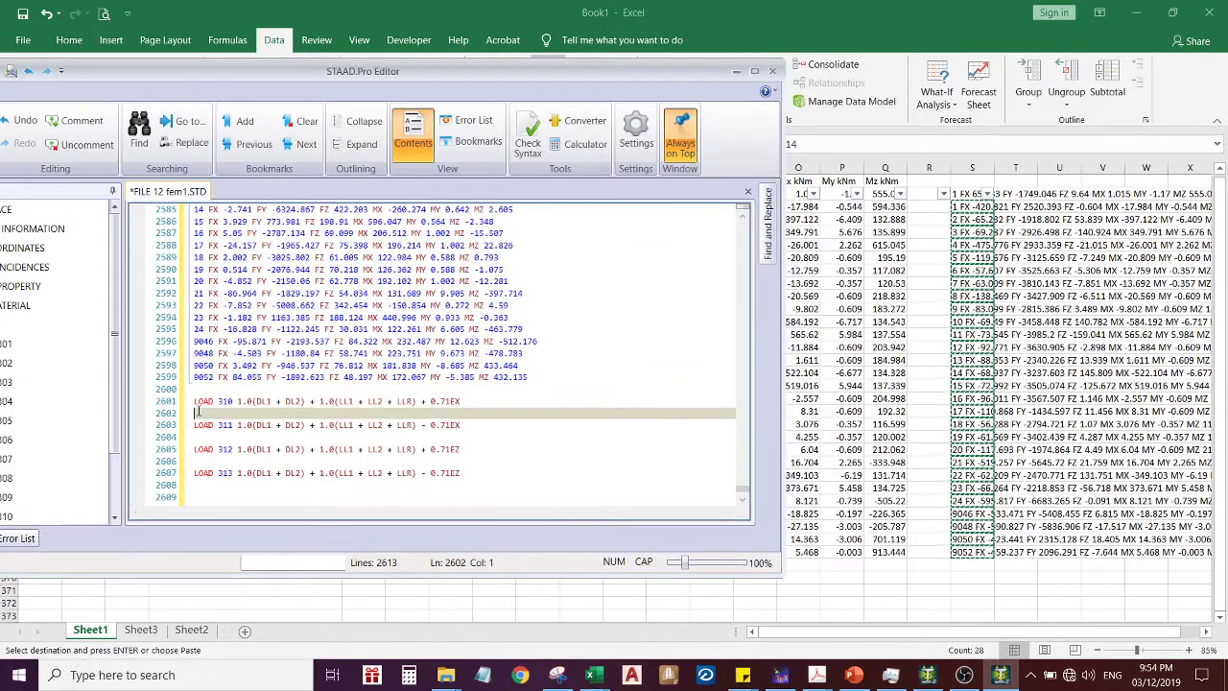
pyautogui.hotkey('ctrl', 'v')
# Switch to Excel and filter L/C column D to only load case 311
pyautogui.click(736, 71)
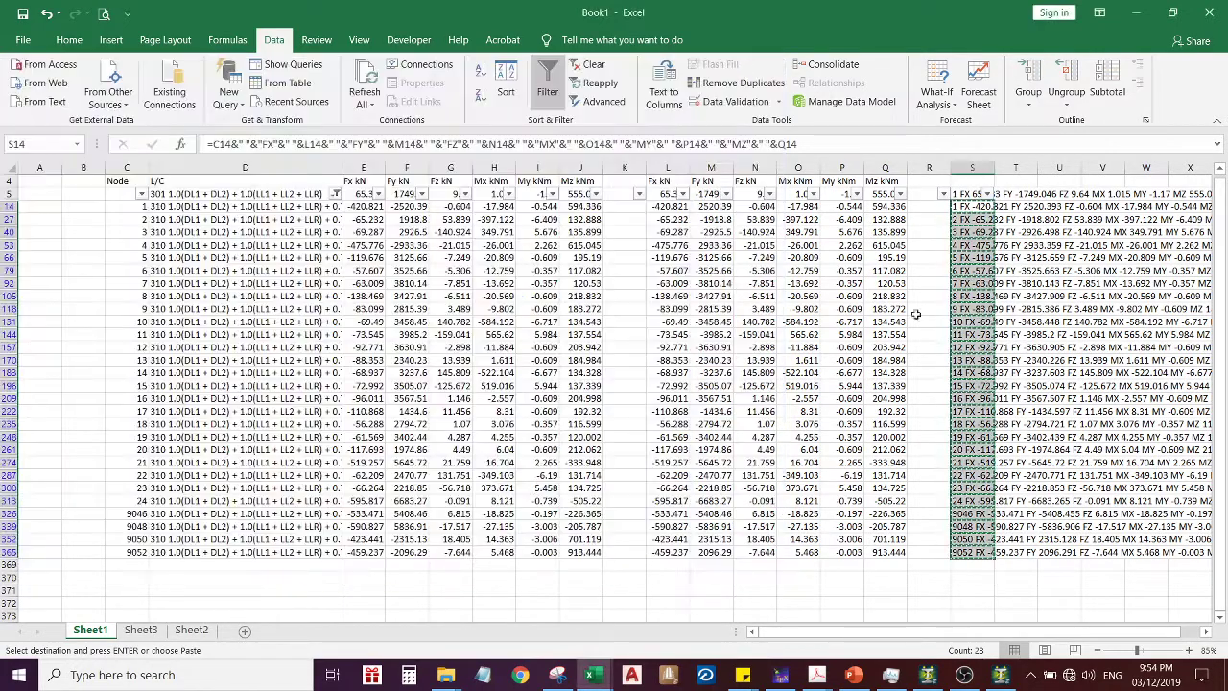
pyautogui.click(1018, 450)
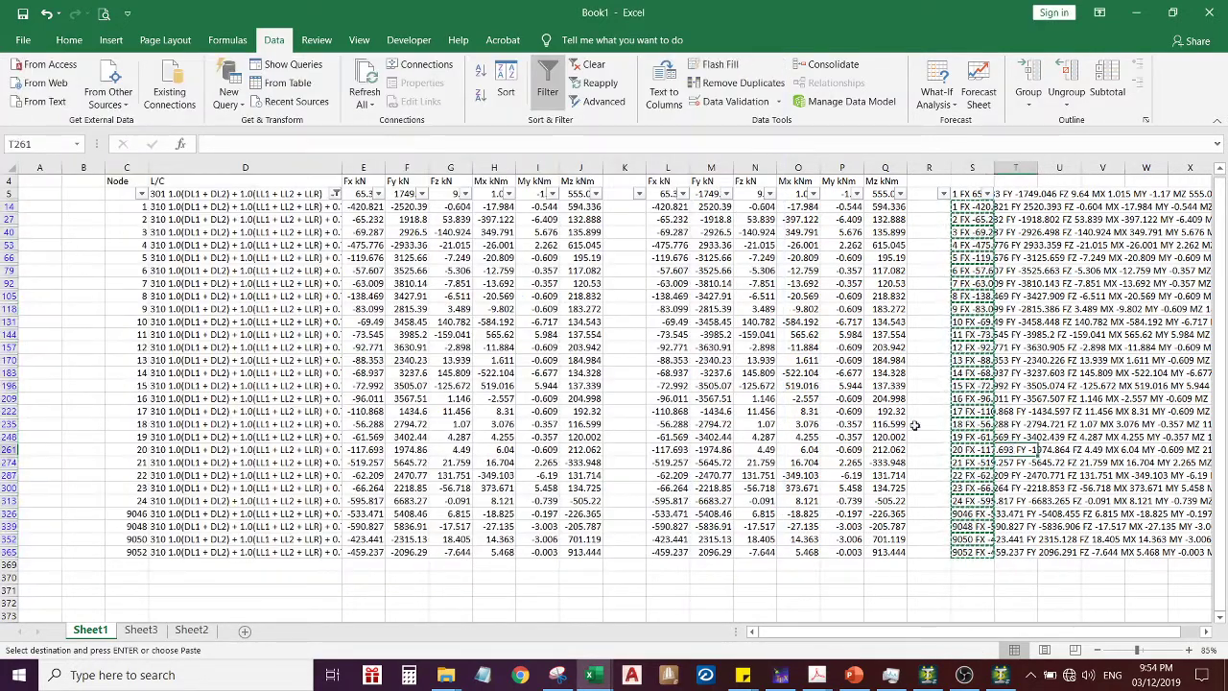
pyautogui.click(335, 194)
pyautogui.moveTo(326, 389); pyautogui.dragTo(326, 432)
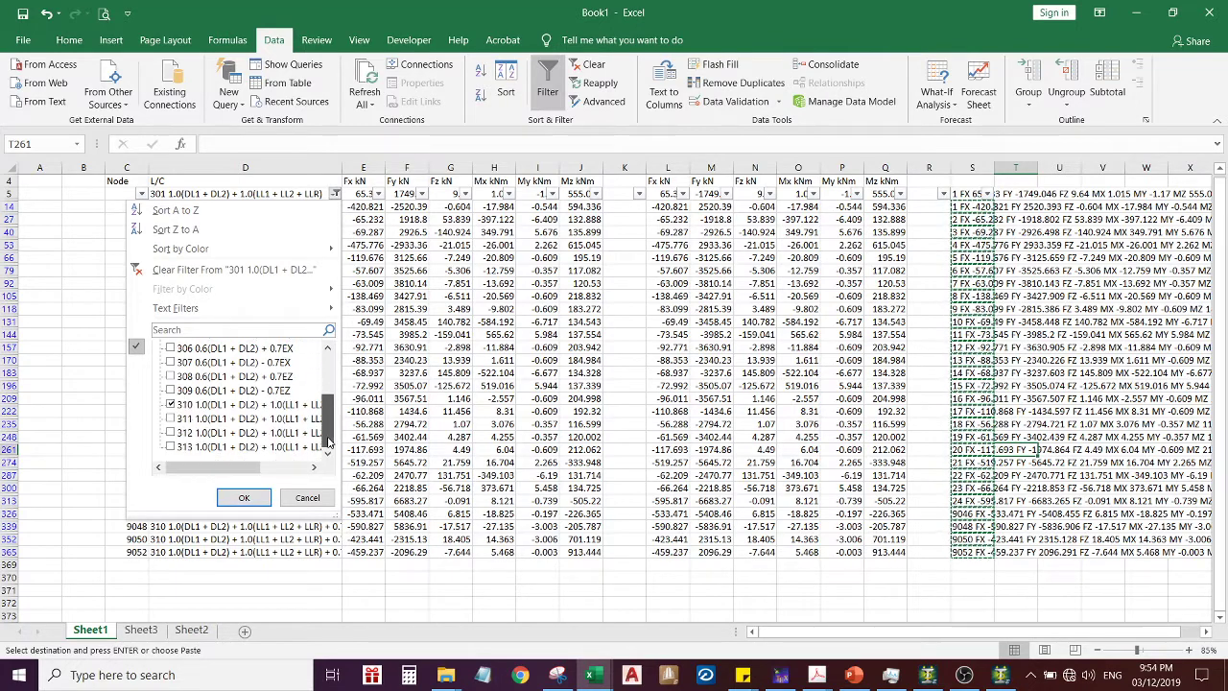
pyautogui.click(245, 404)
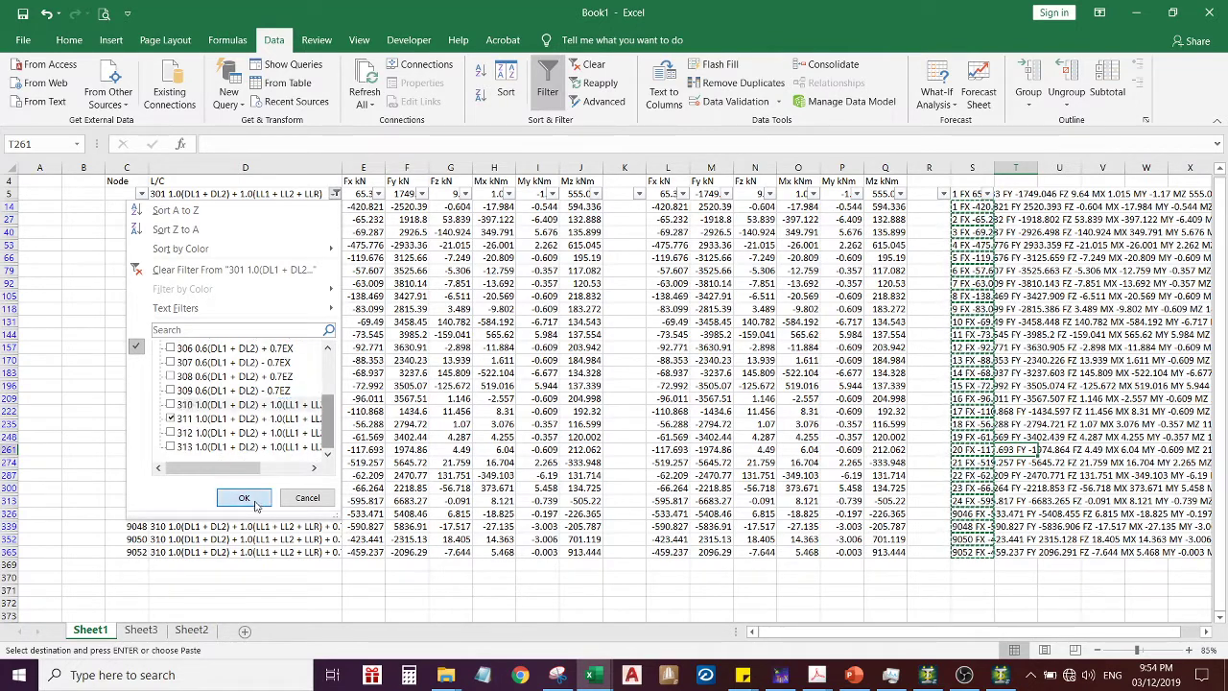
pyautogui.click(245, 498)
# Copy the load case 311 strings of nodes 1 to 9052 from column S into STAAD.Pro Editor below the LOAD 311 title
pyautogui.click(929, 437)
pyautogui.click(963, 207)
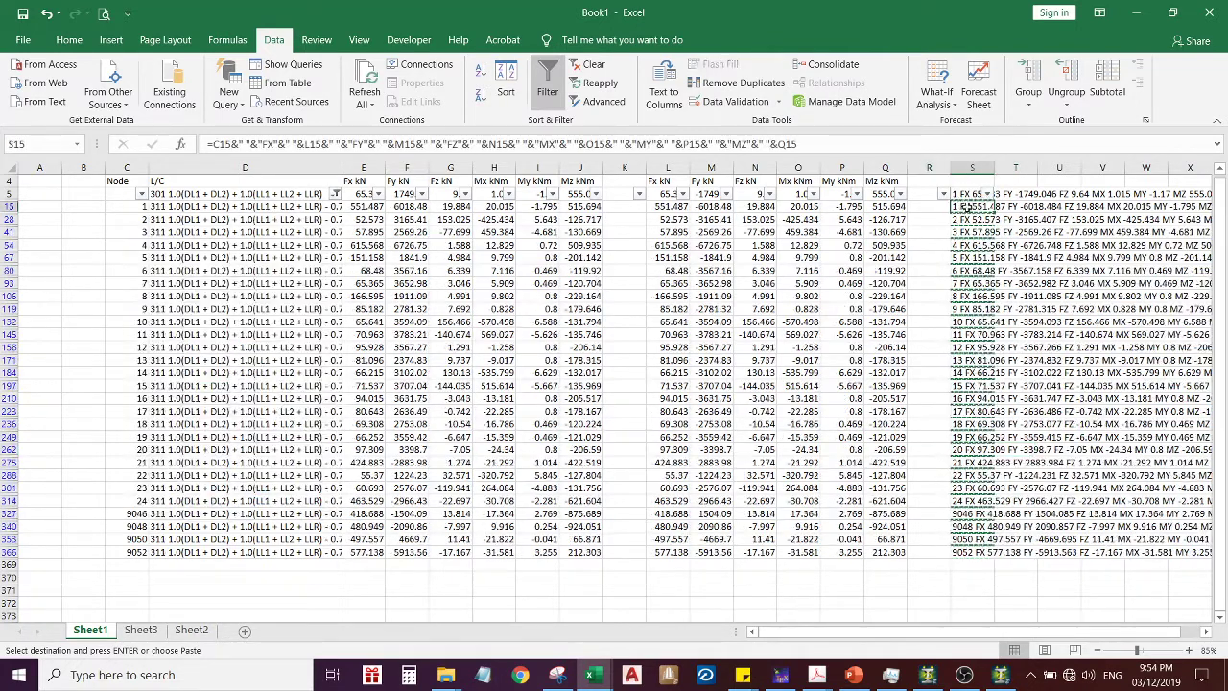
pyautogui.keyDown('shift'); pyautogui.click(963, 552); pyautogui.keyUp('shift')
pyautogui.hotkey('ctrl', 'v')
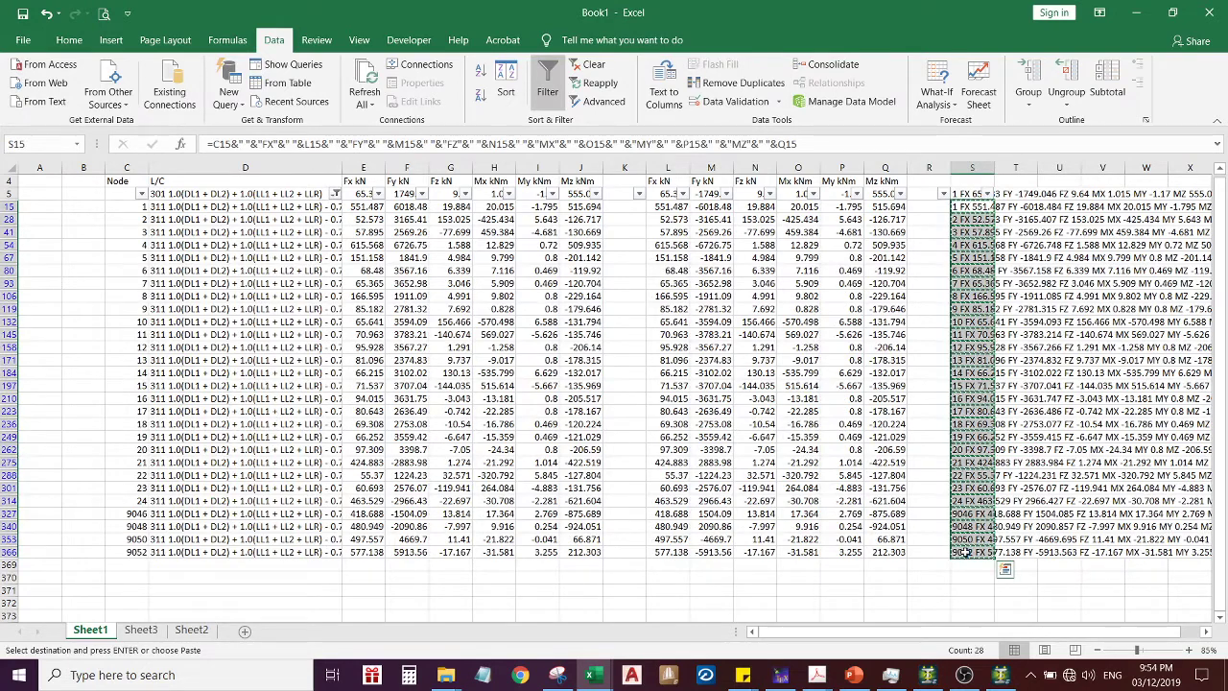
pyautogui.click(998, 675)
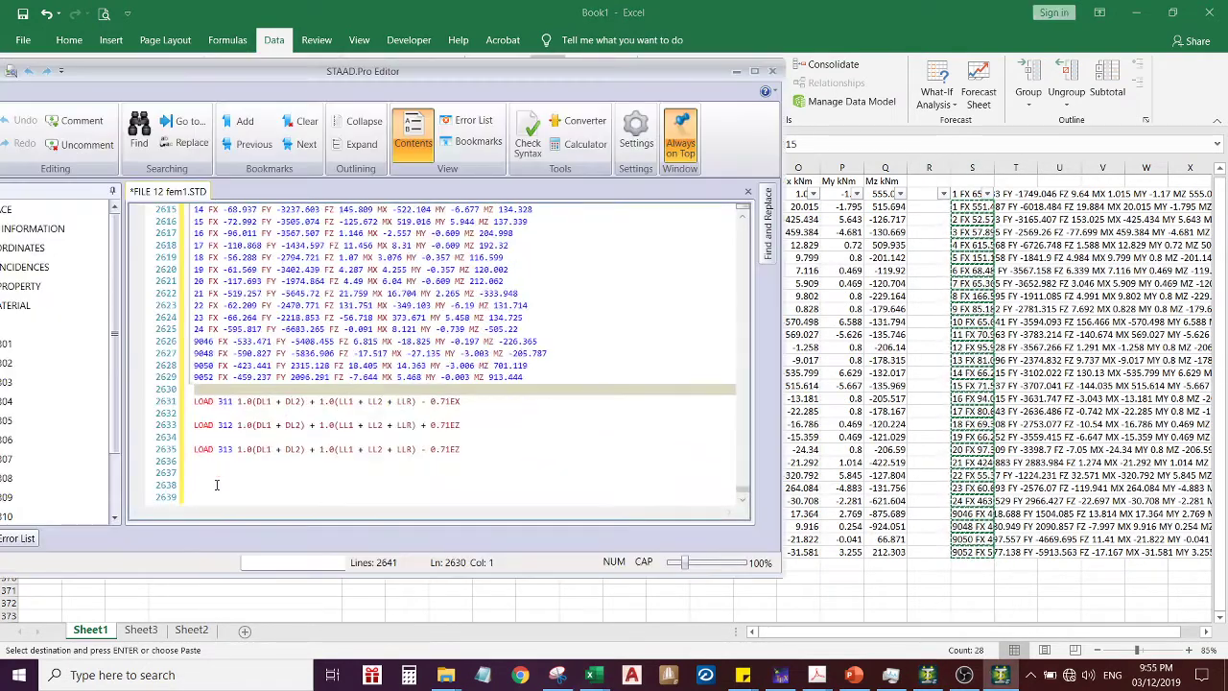
pyautogui.click(201, 413)
pyautogui.hotkey('ctrl', 'v')
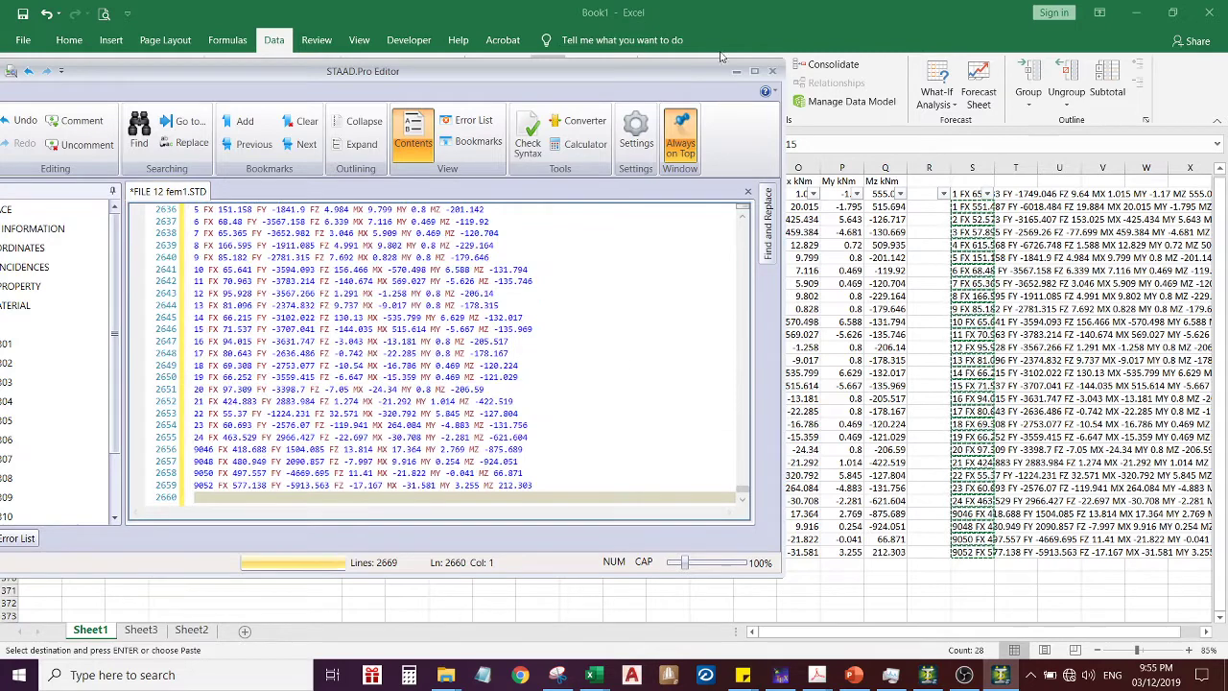
# Switch to Excel and filter L/C column D to only load case 312
pyautogui.click(736, 71)
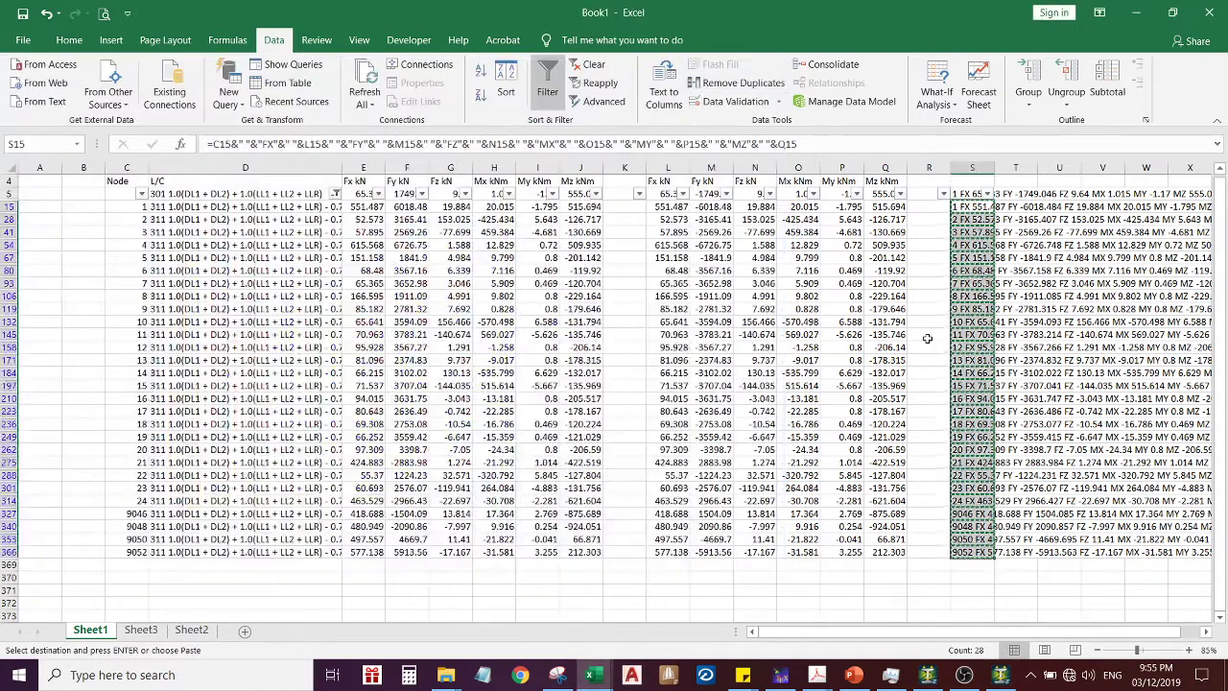
pyautogui.click(334, 194)
pyautogui.click(326, 454)
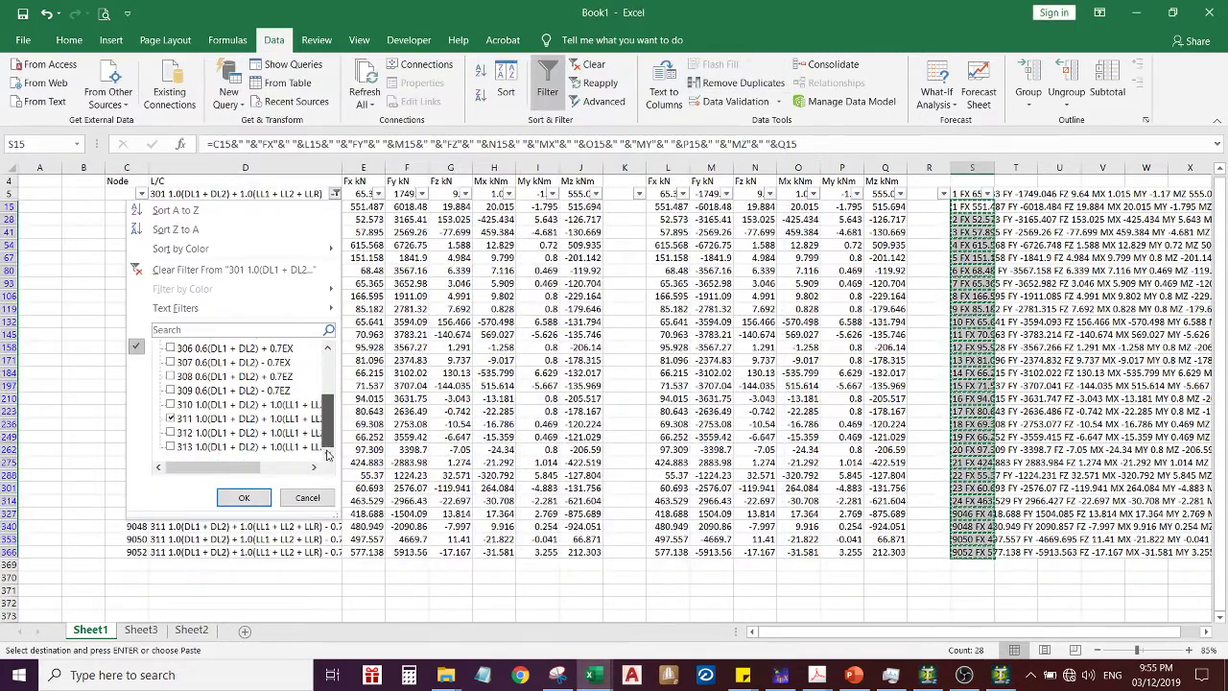
pyautogui.click(246, 497)
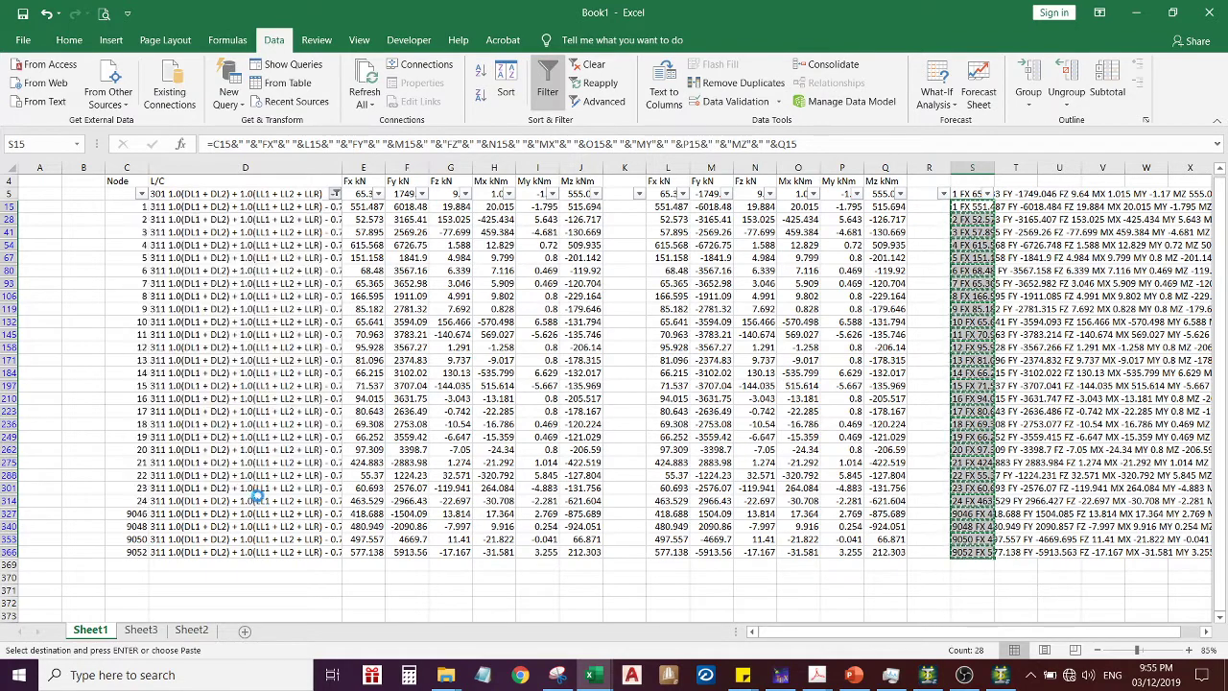
# Copy the load case 312 strings of nodes 1 to 9052 from column S into STAAD.Pro Editor below the LOAD 312 title
pyautogui.click(972, 347)
pyautogui.click(972, 206)
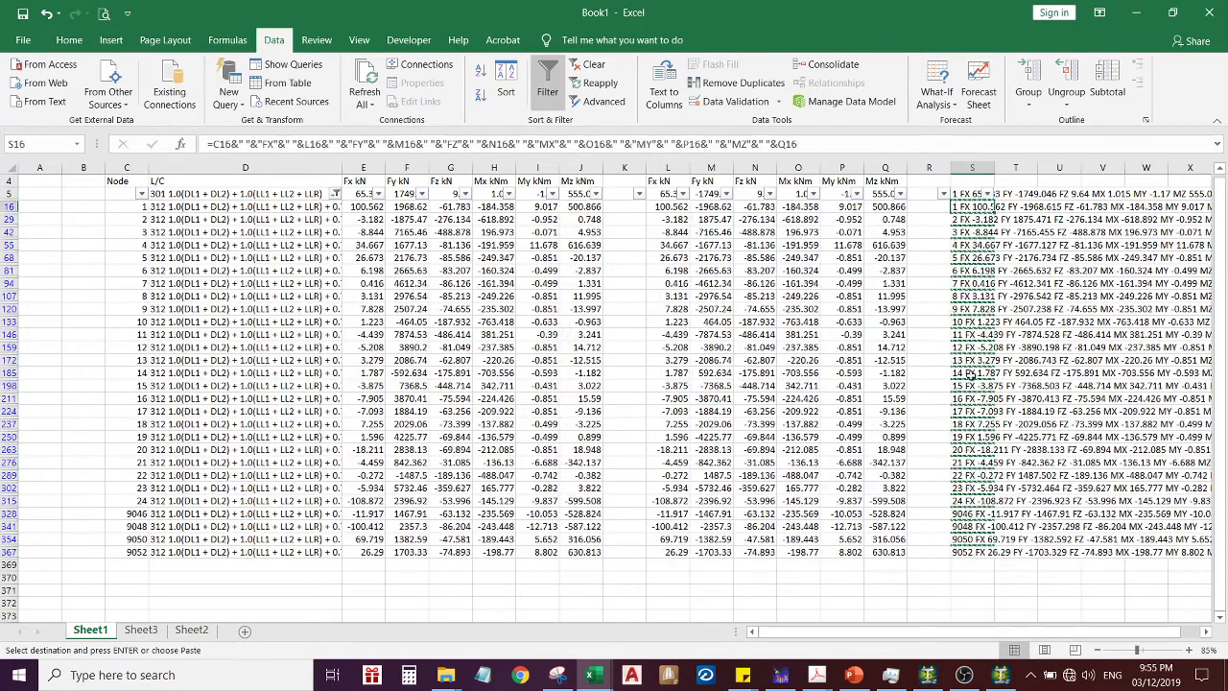
pyautogui.keyDown('shift'); pyautogui.click(961, 551); pyautogui.keyUp('shift')
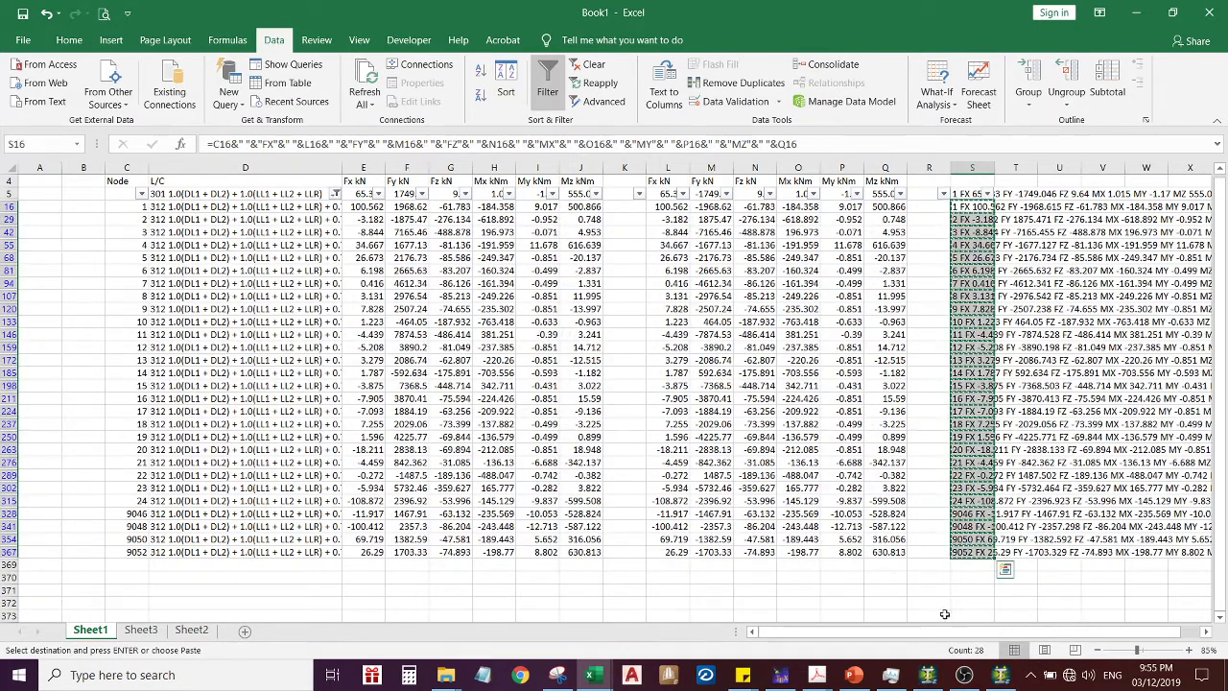
pyautogui.click(1001, 675)
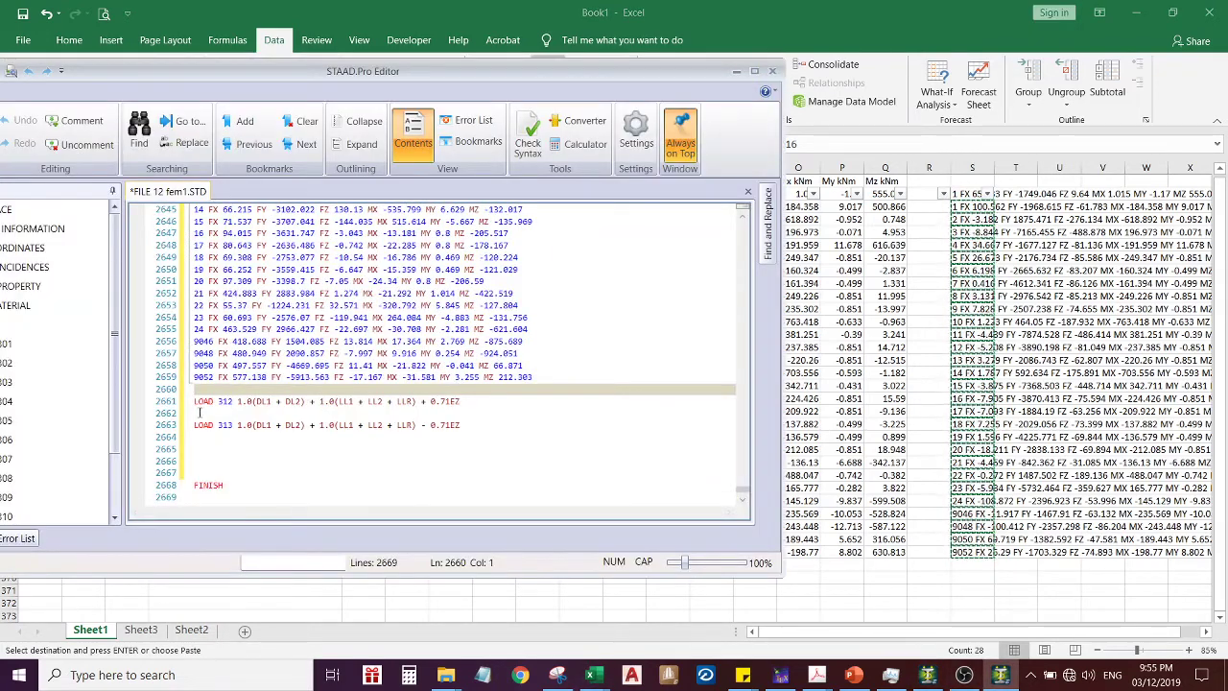
pyautogui.click(201, 414)
pyautogui.write('1 FX 100.562 FY -1968.615 FZ -61.783 MX -184.358 MY 9.017 MZ 500.866 2 FX -3.182 FY 1875.471 FZ -274.134 MX 618.892 MY -0.952 MZ 0.748 3 FX -3.884 FY -7165.455 FZ -488.878 MX 196.973 MY -0.071 MZ 4.953 4 FX 34.667 FY -1677.127 FZ -81.136 MX 191.959 MY 11.678 MZ 616.639 5 FX 26.673 FY -2176.734 FZ -85.586 MX -249.347 MY -0.851 MZ -20.137 6 FX 6.198 FY -2665.632 FZ -83.207 MX -160.324 MY -0.499 MZ -2.837 7 FX 0.416 FY -4612.341 FZ -86.126 MX -161.394 MY -0.499 MZ 1.331 8 FX 3.131 FY -2976.542 FZ -85.213 MX -249.226 MY -0.851 MZ 11.995 9 FX 7.828 FY -2507.238 FZ -74.655 MX -235.302 MY -0.851 MZ -13.997 10 FX 1.223 FY 464.05 FZ -187.932 MX -763.418 MY -0.633 MZ -0.963 11 FX -4.439 FY -7874.528 FZ -486.414 MX 381.251 MY -0.39 MZ 3.241 12 FX -5.208 FY -3890.198 FZ -81.049 MX -237.385 MY -0.851 MZ 14.712 13 FX 3.279 FY -2086.743 FZ -62.807 MX -220.26 MY -0.851 MZ -12.515 14 FX 1.787 FY 592.634 FZ -175.891 MX -703.556 MY -0.593 MZ -1.182 15 FX -3.875 FY -7368.503 FZ -448.714 MX 342.711 MY -0.431 MZ 3.022 16 FX -7.905 FY -3870.413 FZ -75.594 MX -224.426 MY -0.851 MZ 15.59 17 FX -7.003 FY -1884.19 FZ -63.256 MX -209.922 MY -0.851 MZ -9.136 18 FX 7.255 FY -2029.056 FZ -73.399 MX -137.882 MY -0.499 MZ -3.225 19 FX 1.596 FY -4225.771 FZ -69.844 MX -136.579 MY -0.499 MZ 0.899 20 FX -18.211 FY -2838.133 FZ -69.894 MX -212.085 MY -0.851 MZ 18.948 21 FX -4.459 FY -842.362 FZ -31.085 MX -136.13 MY 6.688 MZ -342.137 22 FX -0.272 FY 1487.502 FZ -189.136 MX -488.047 MY -0.742 MZ -0.382 23 FX -5.934 FY -5732.464 FZ -359.627 MX 165.777 MY -0.282 MZ 3.822 24 FX -108.872 FY -2396.923 FZ -53.996 MX -145.129 MY -9.837 MZ -599.508 9046 FX -11.917 FY -1467.91 FZ -63.132 MX -235.569 MY -10.053 MZ -528.824 9048 FX -100.412 FY -2357.298 FZ -86.204 MX -243.448 MY -12.713 MZ -587.122 9050 FX 69.719 FY -1382.592 FZ -47.581 MX -189.443 MY 5.652 MZ 316.056 9052 FX 26.29 FY -1703.329 FZ -74.893 MX -198.77 MY 8.802 MZ 630.813')
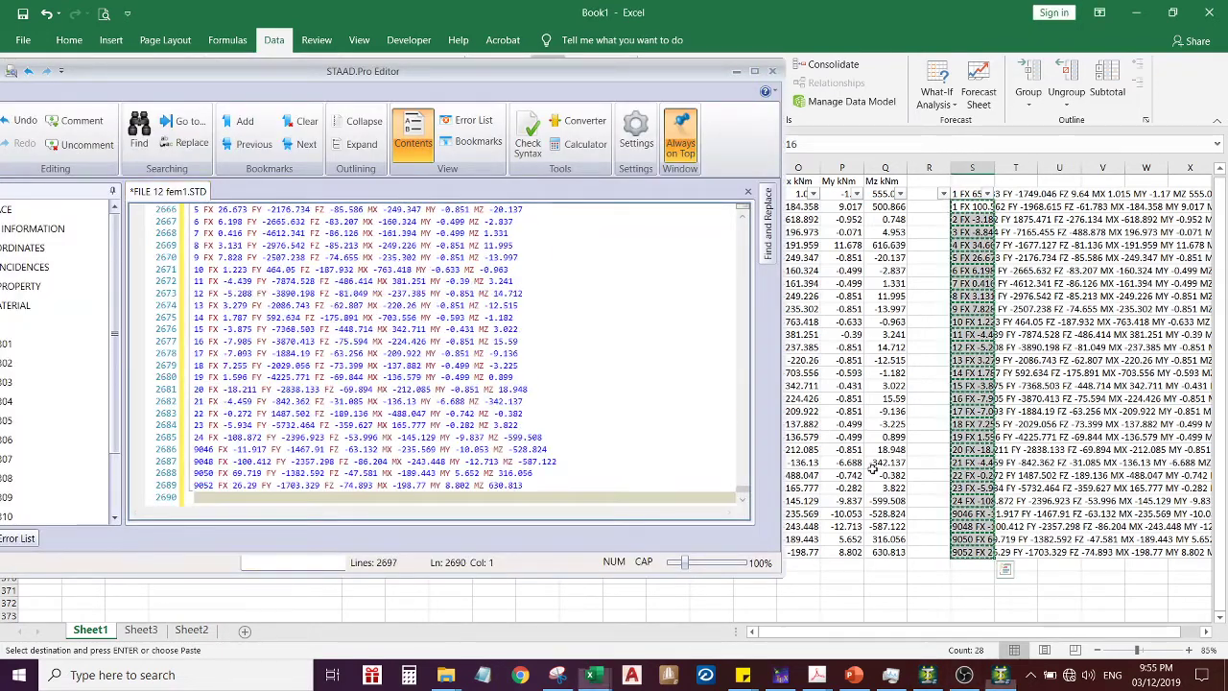
# Switch to Excel and filter L/C column D to only load case 313
pyautogui.click(736, 73)
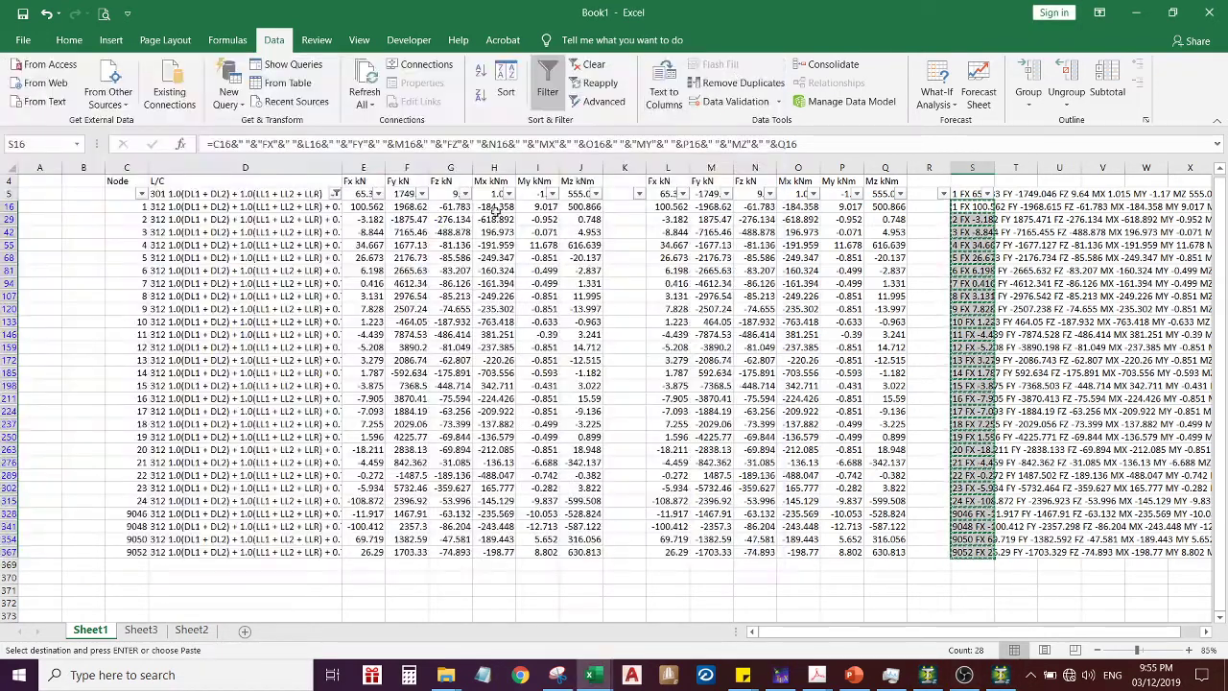
pyautogui.click(334, 193)
pyautogui.scroll(-2, 321, 403)
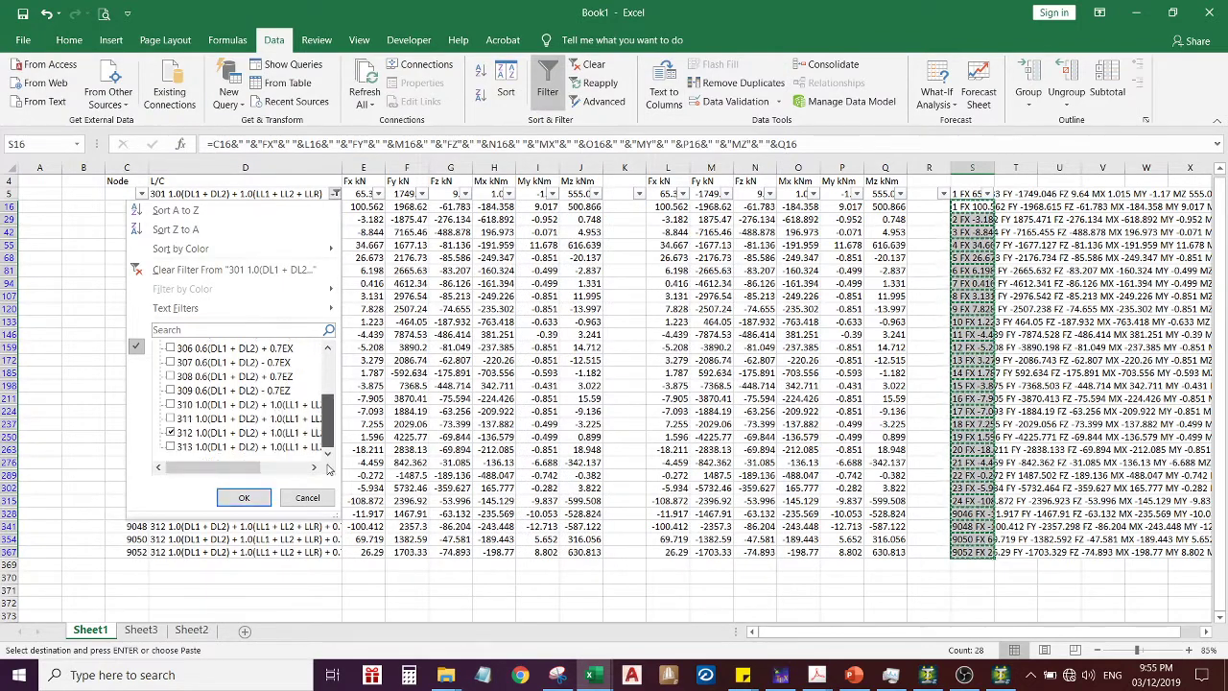
pyautogui.click(231, 447)
pyautogui.click(217, 433)
pyautogui.click(244, 496)
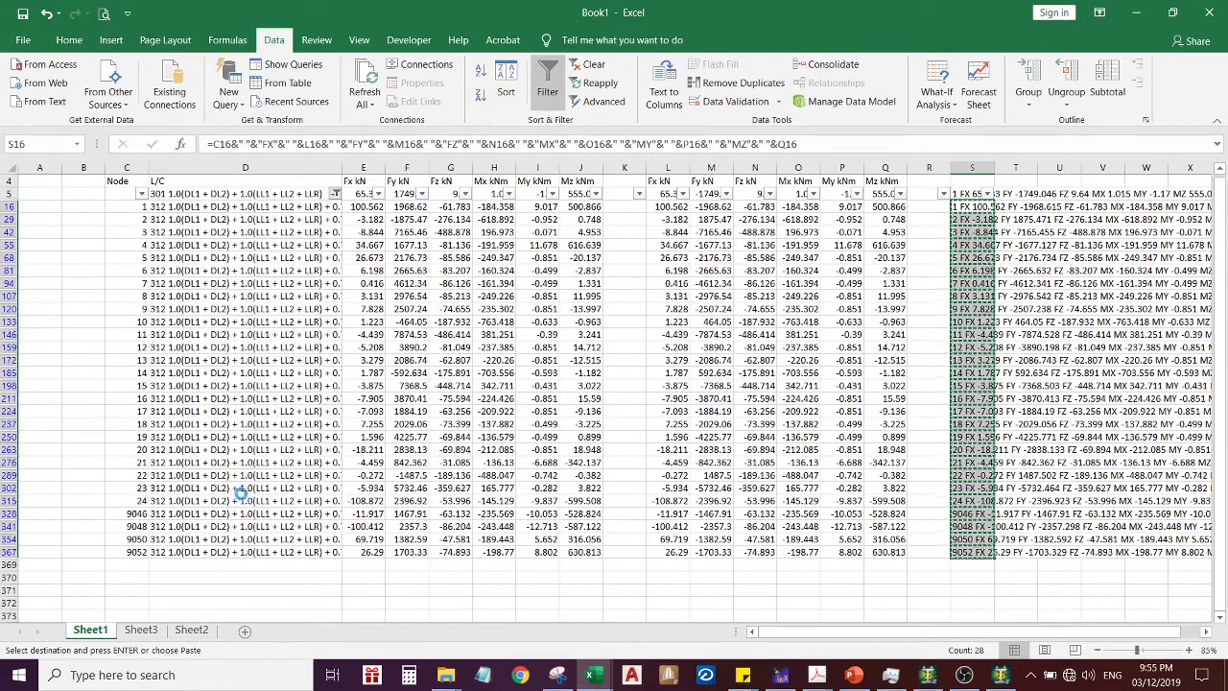
# Copy the load case 313 strings of nodes 1 to 9052 from column S into STAAD.Pro Editor below the LOAD 313 title
pyautogui.click(983, 357)
pyautogui.click(972, 206)
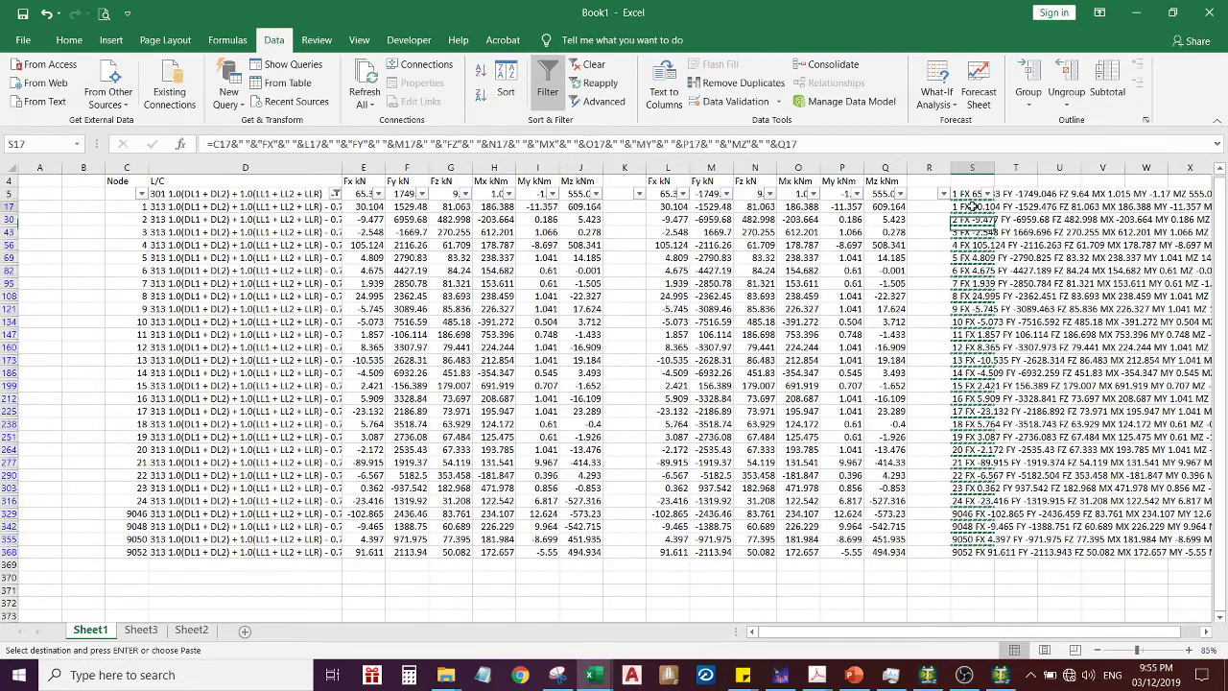
pyautogui.keyDown('shift'); pyautogui.click(967, 553); pyautogui.keyUp('shift')
pyautogui.hotkey('ctrl', 'v')
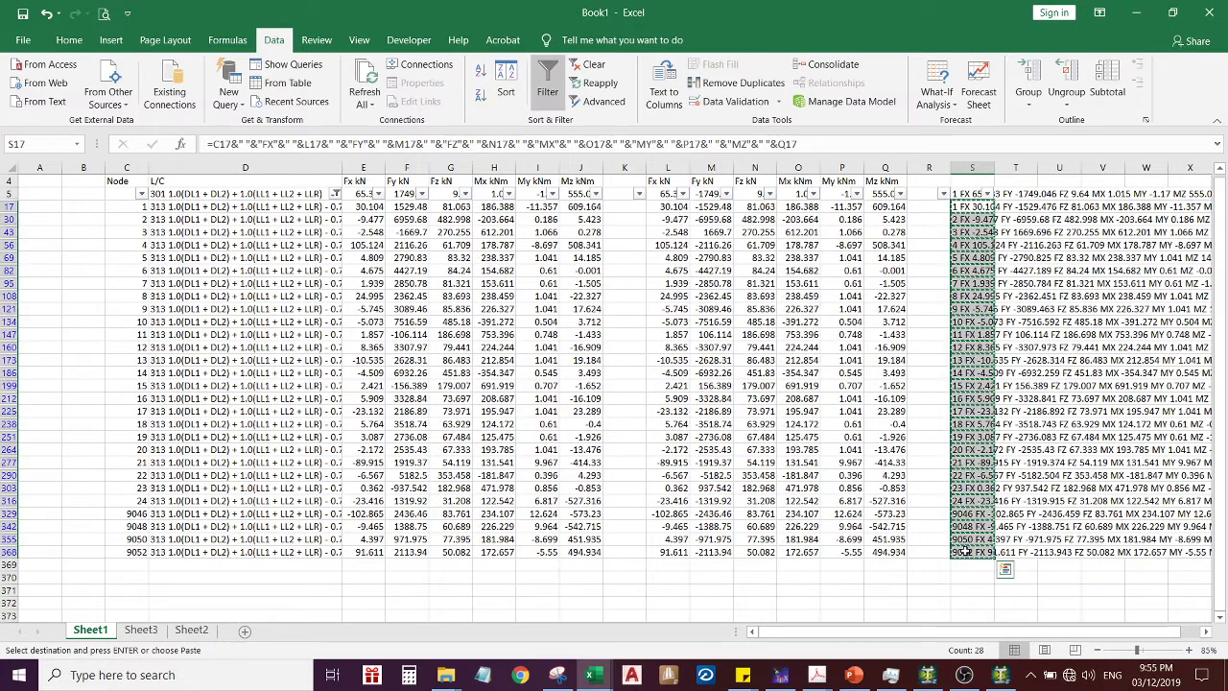
pyautogui.click(1001, 675)
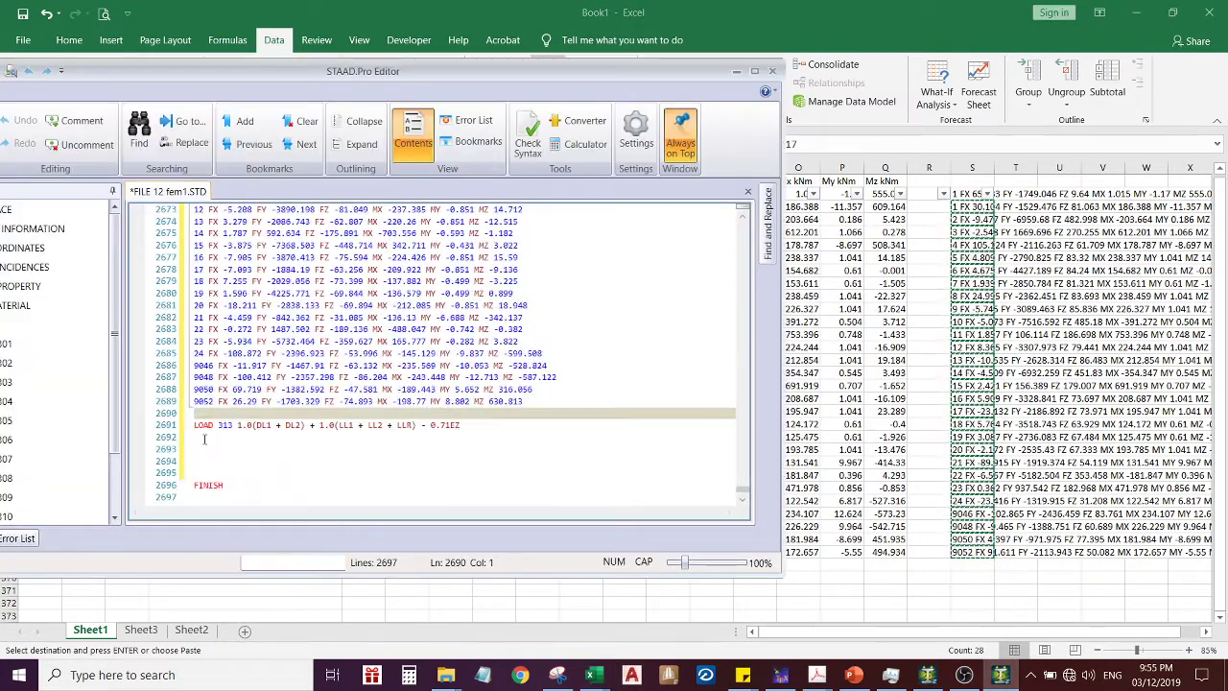
pyautogui.click(204, 438)
pyautogui.hotkey('ctrl', 'v')
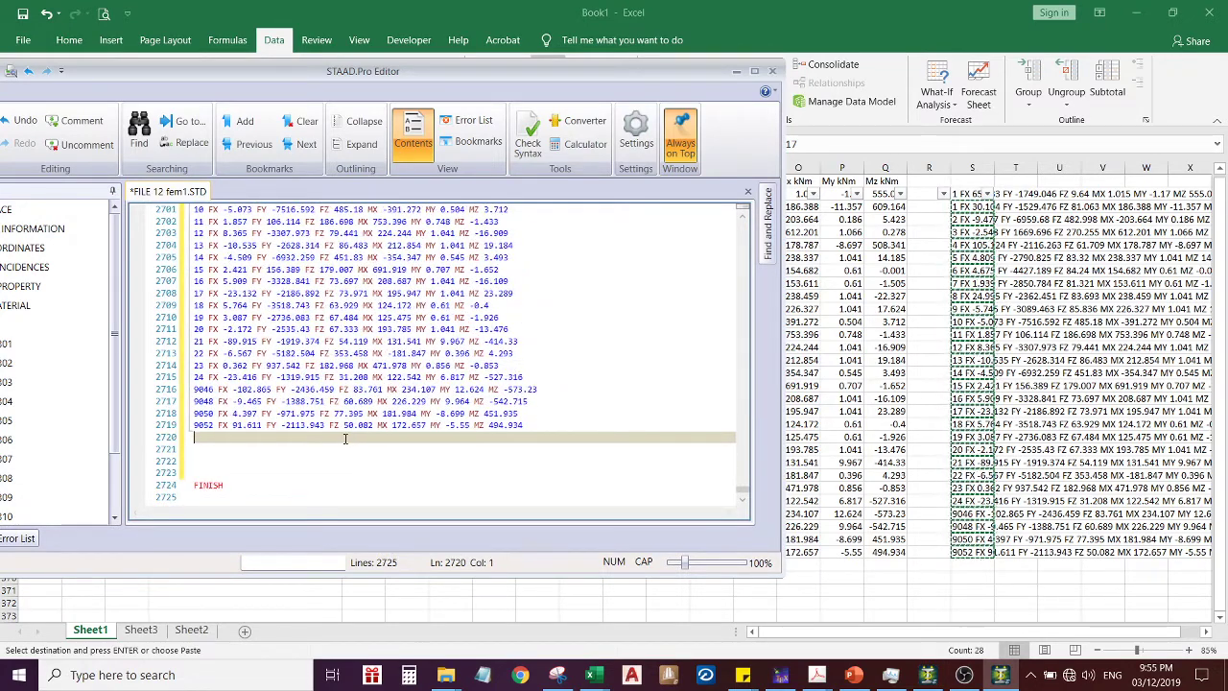
# Add a PERFORM ANALYSIS line below the load case 313 strings, and save and close the input file
pyautogui.write('PERFORM ANA')
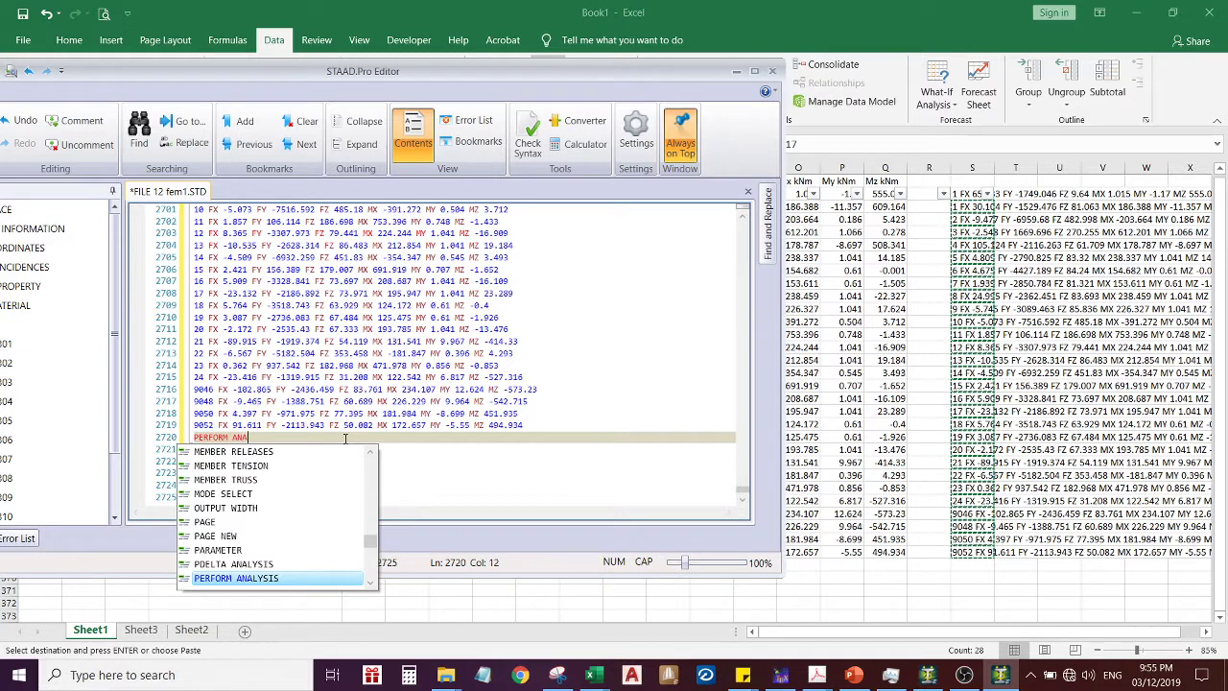
pyautogui.doubleClick(275, 578)
pyautogui.press('Return')
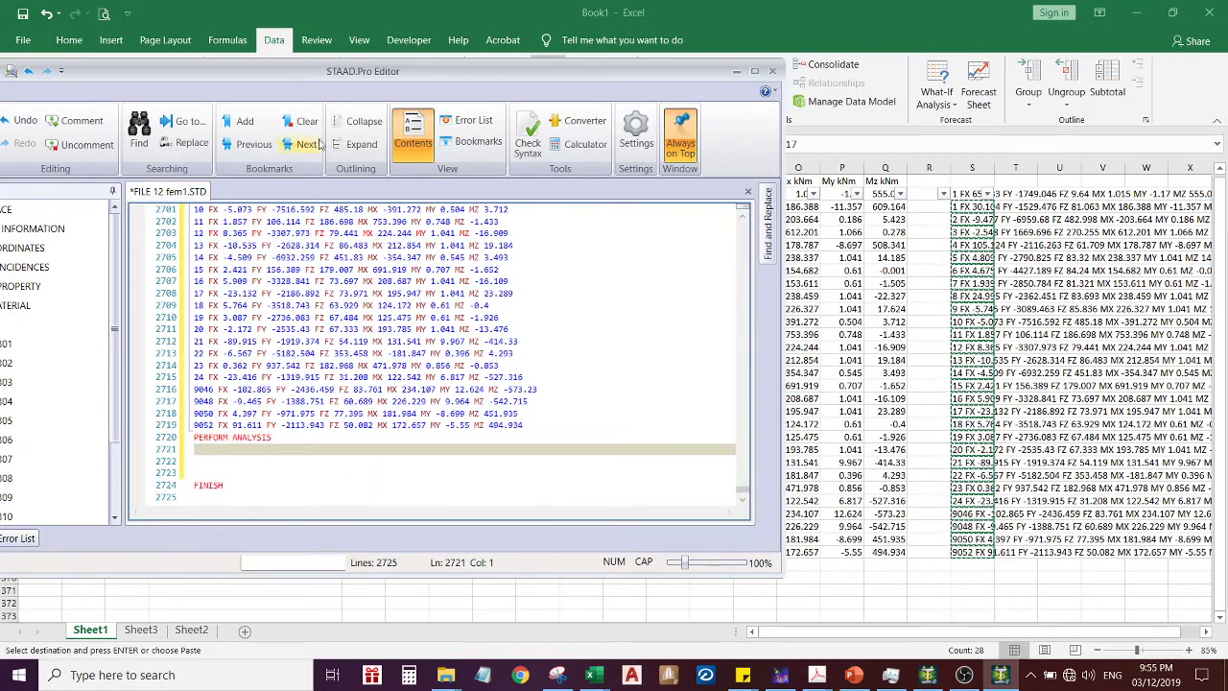
pyautogui.moveTo(294, 85); pyautogui.dragTo(515, 65)
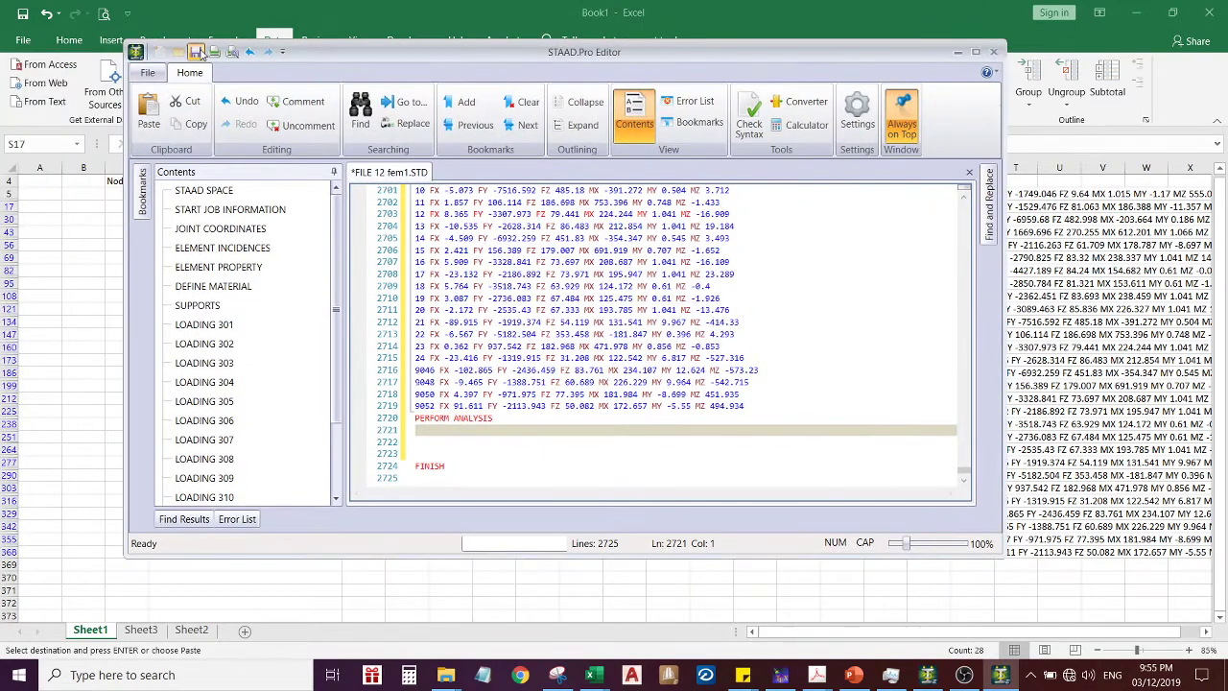
pyautogui.click(994, 51)
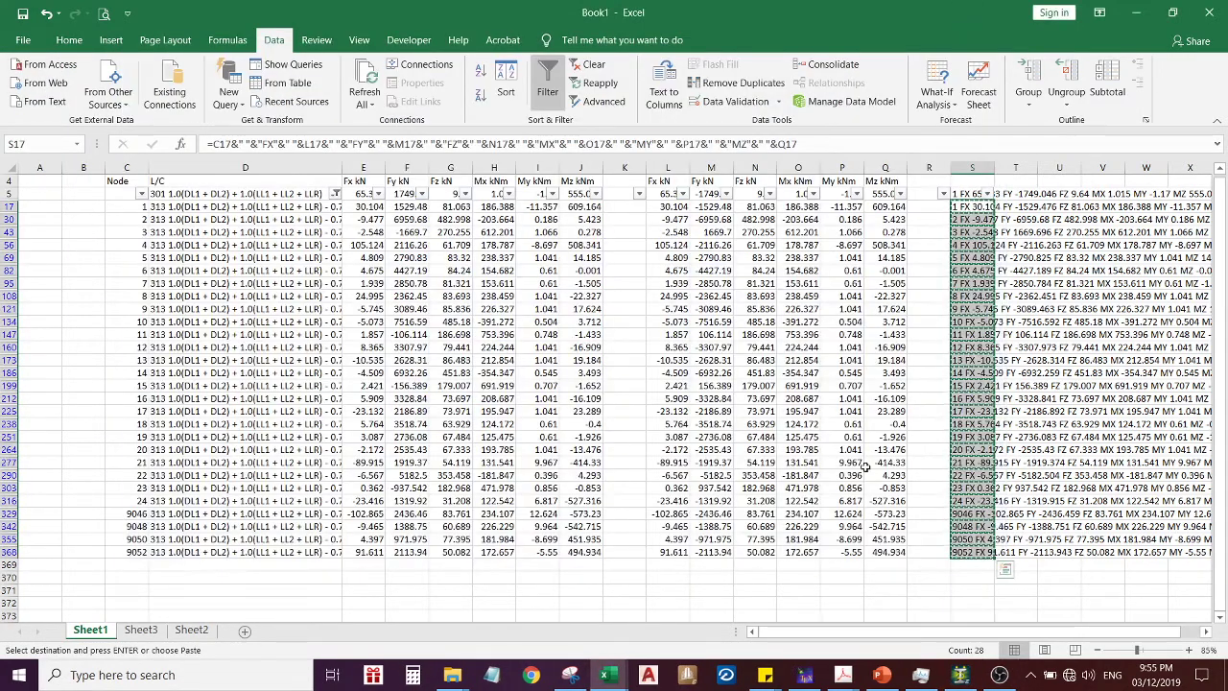
# Switch to STAAD.Pro, reopen the input file for editing and compare the load case 301 block with the following load cases
pyautogui.click(962, 678)
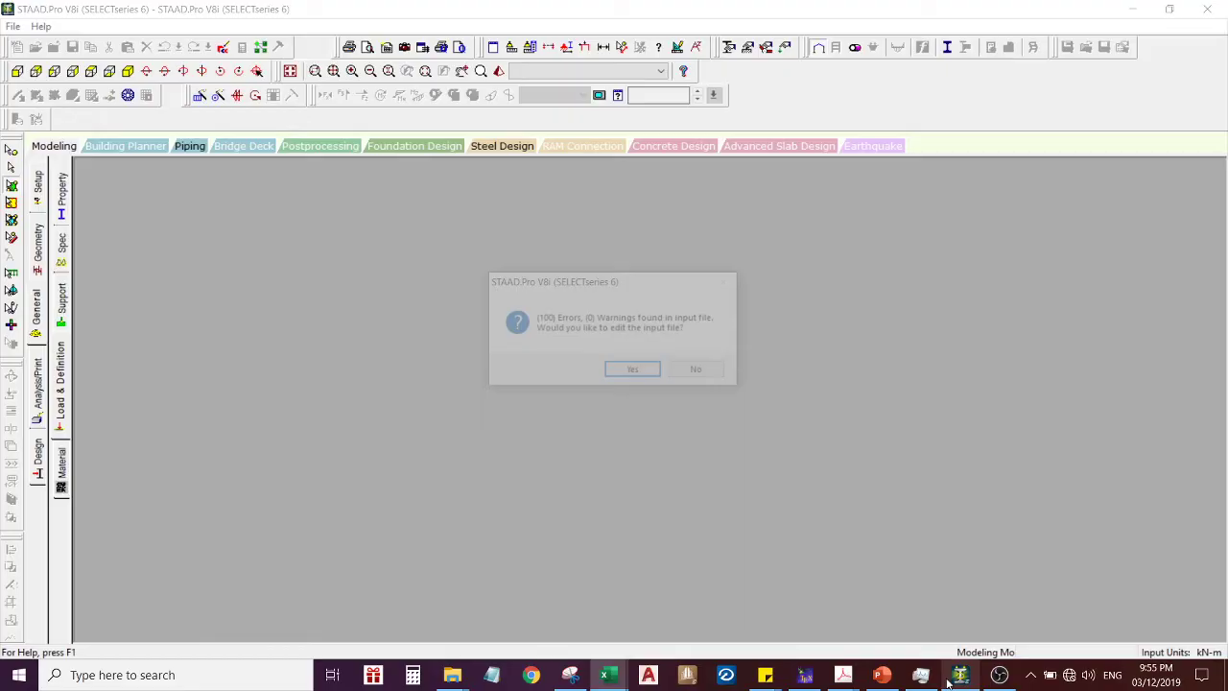
pyautogui.click(633, 373)
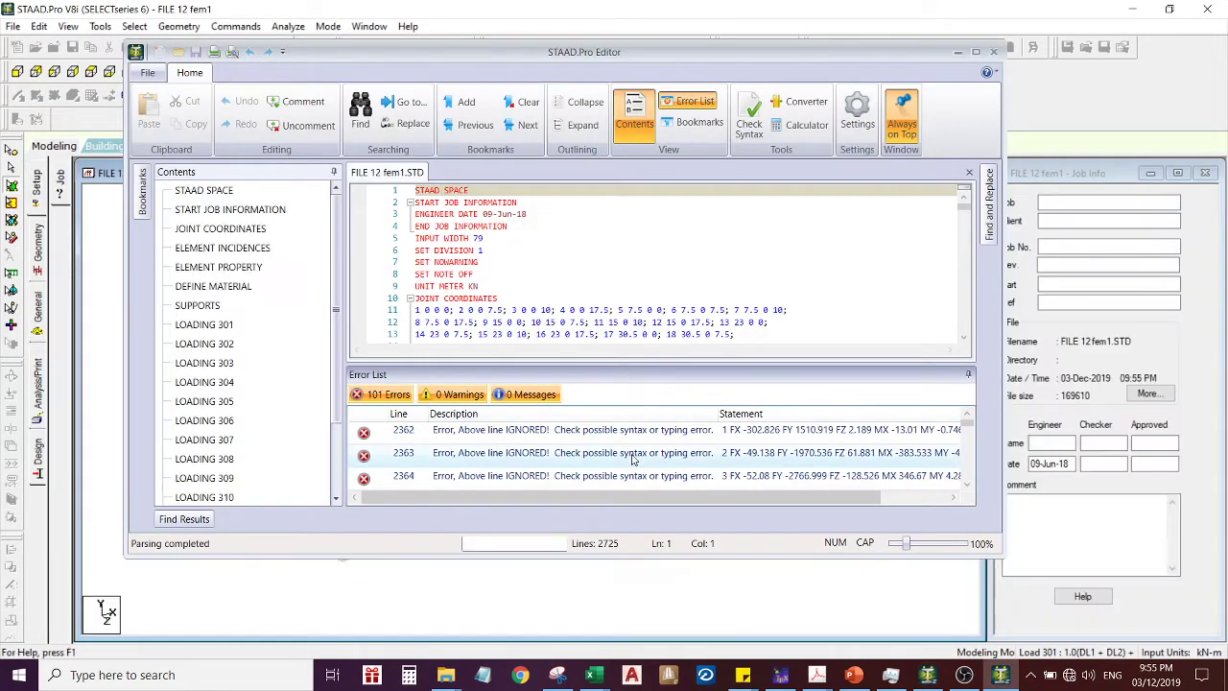
pyautogui.click(226, 329)
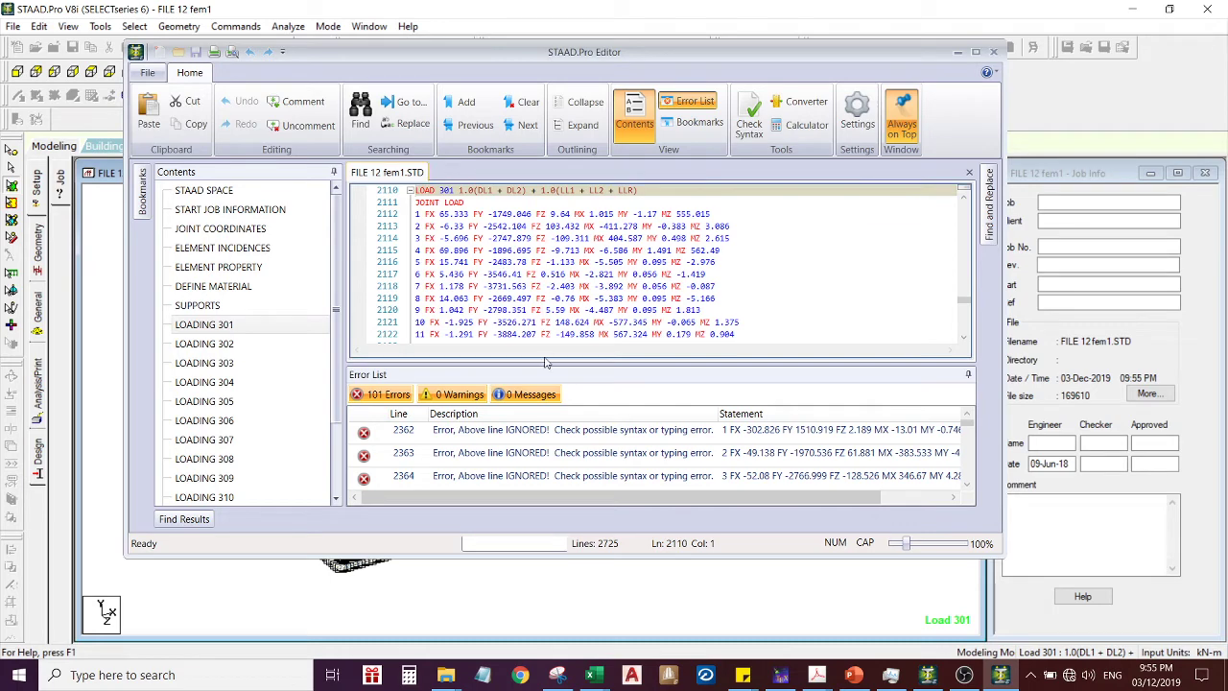
pyautogui.click(515, 240)
pyautogui.scroll(-3, 660, 286)
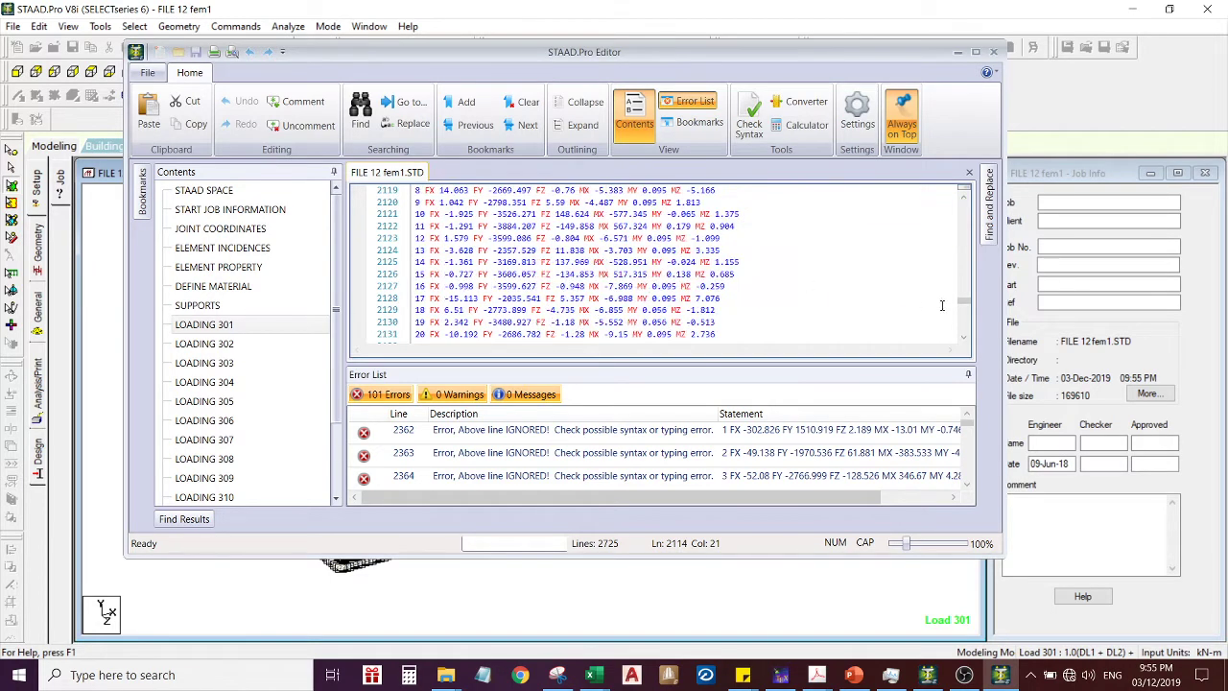
pyautogui.moveTo(964, 304)
pyautogui.mouseDown()
pyautogui.moveTo(964, 331)
pyautogui.moveTo(966, 319)
pyautogui.mouseUp()
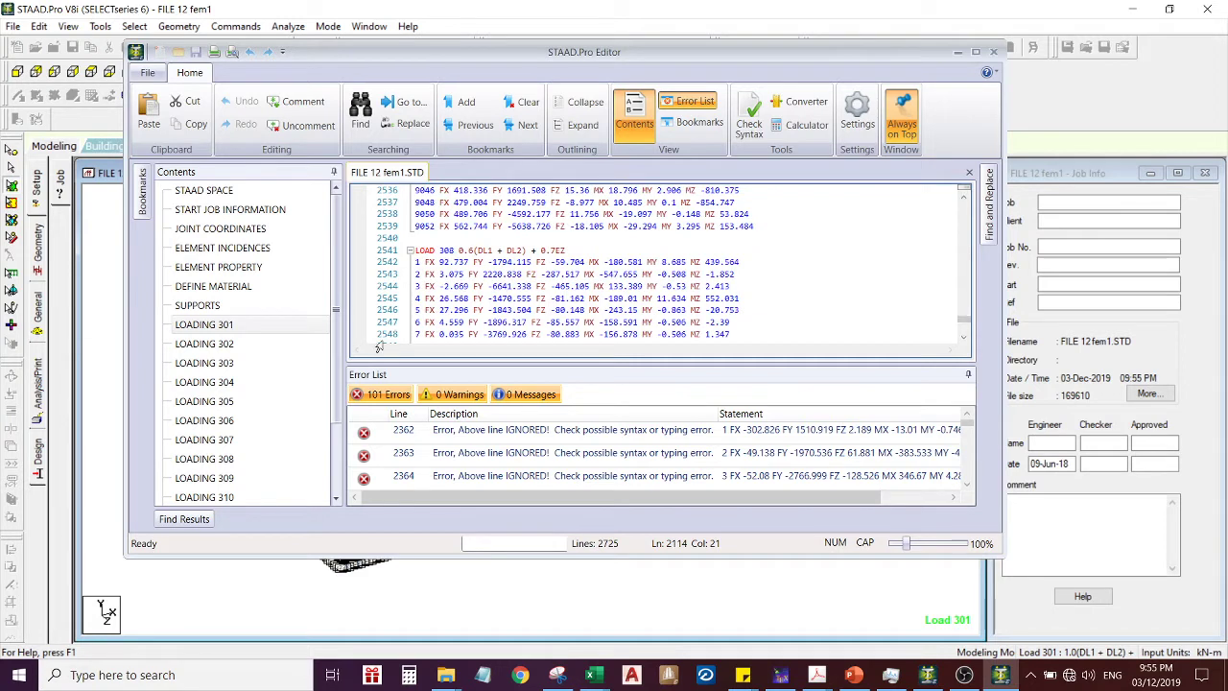
# Enclose the load number 301 together with its title 1.0(DL1 + DL2) + 1.0(LL1 + LL2 + LLR) in single quotes
pyautogui.click(203, 324)
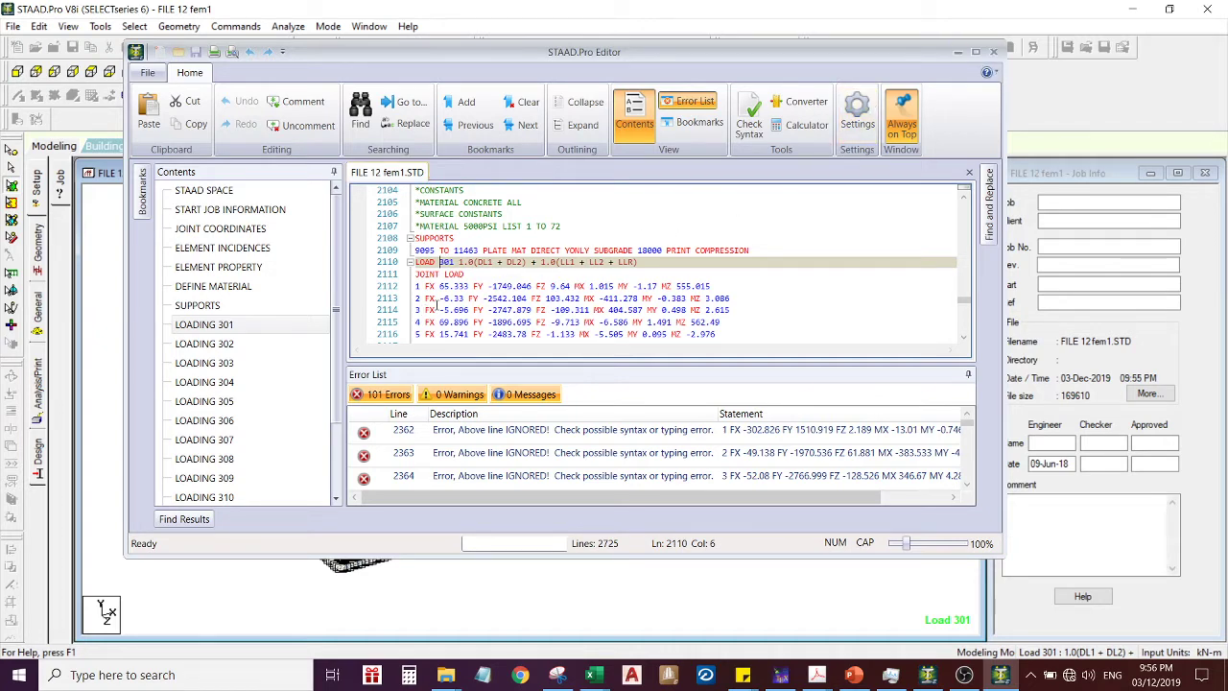
pyautogui.write("'")
pyautogui.click(645, 261)
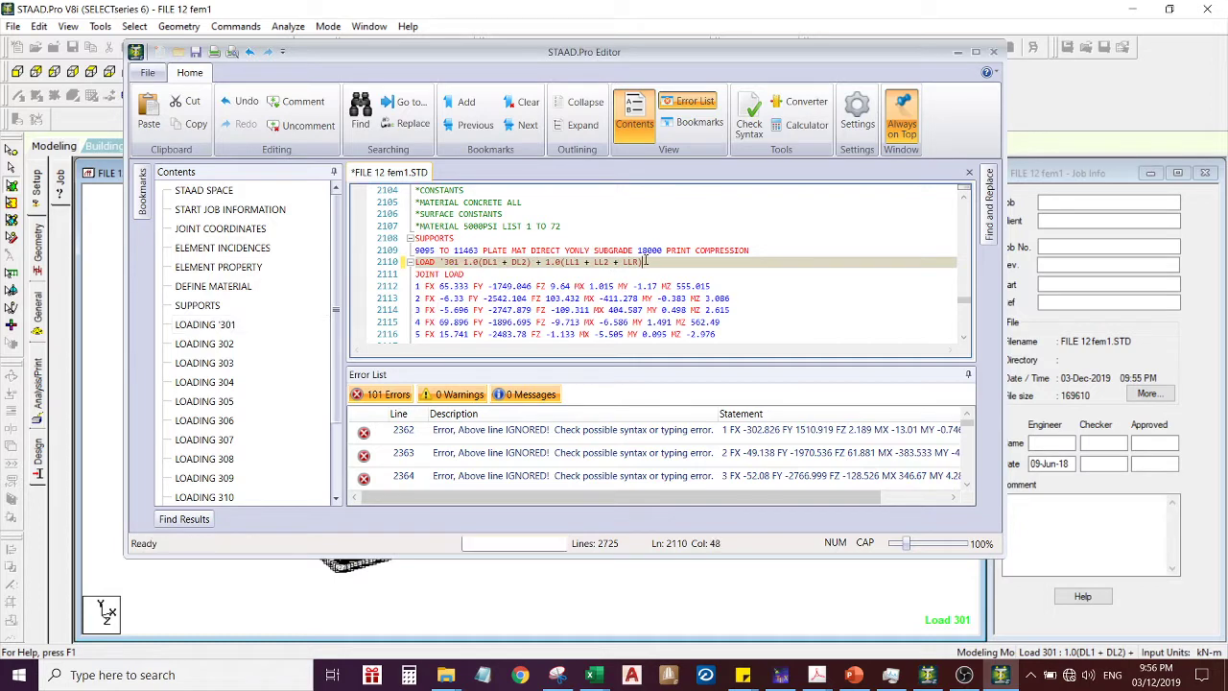
pyautogui.click(223, 346)
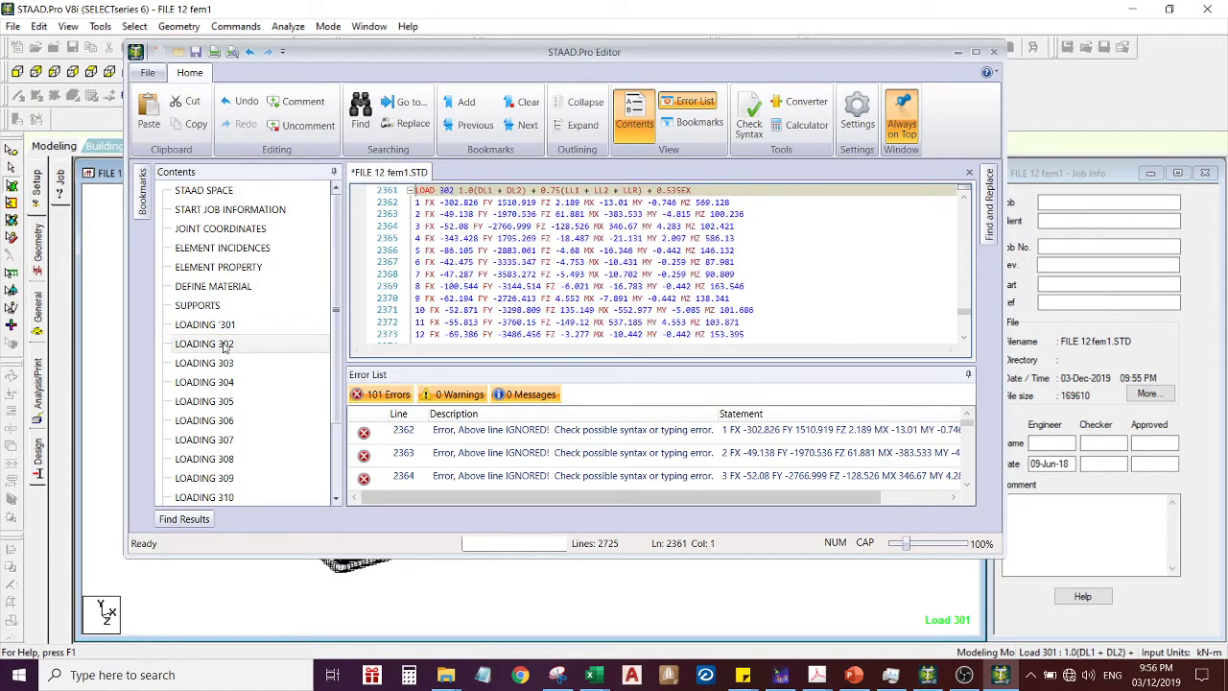
# Move the opening quote of the LOAD 301 line from before the load number to directly before the title text
pyautogui.click(227, 326)
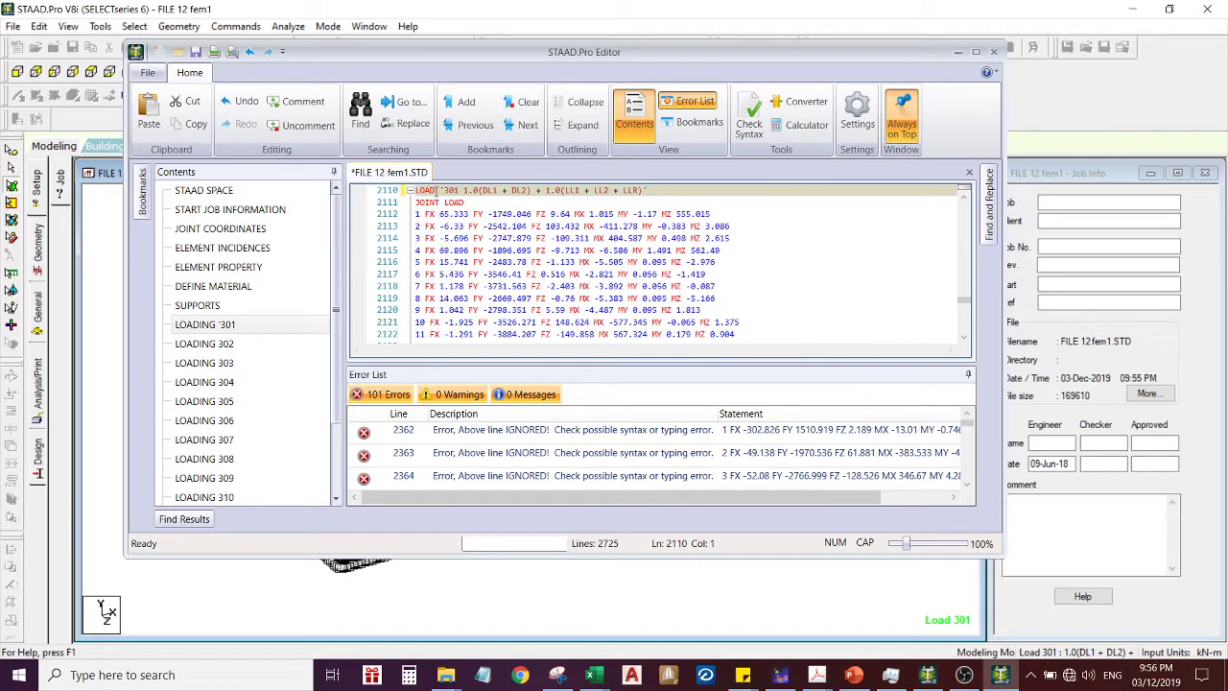
pyautogui.scroll(2, 454, 214)
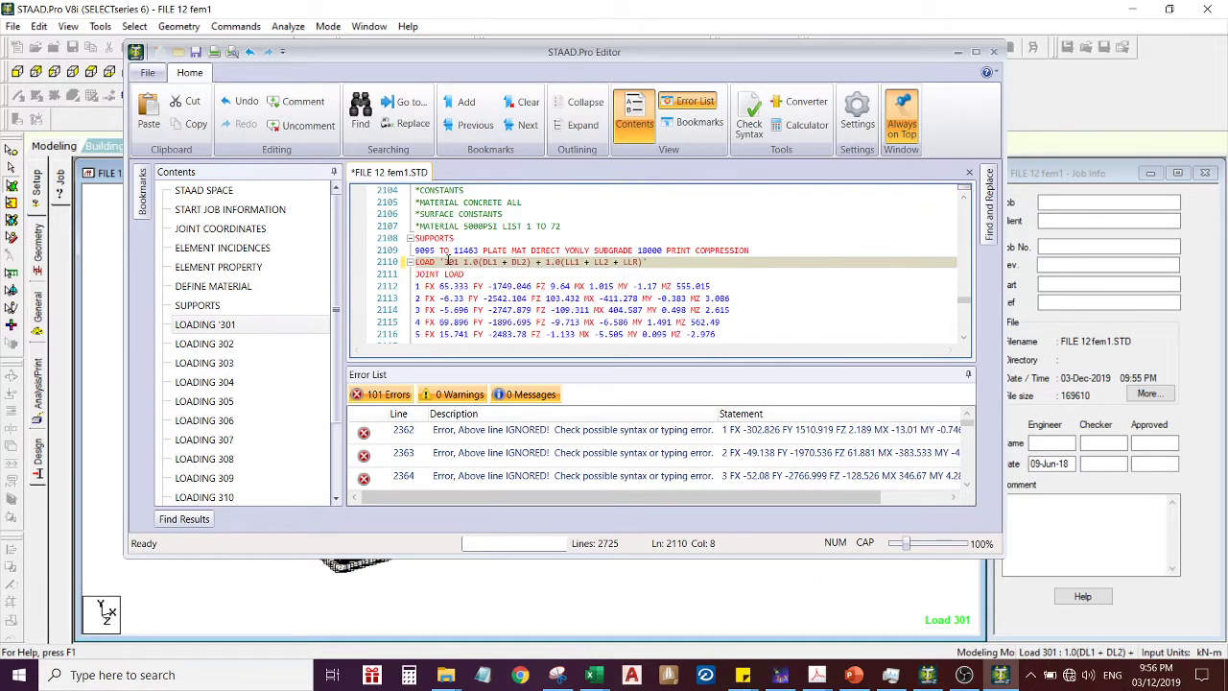
pyautogui.press('BackSpace')
pyautogui.press('Right')
pyautogui.press('Right')
pyautogui.press('Right')
pyautogui.press('Right')
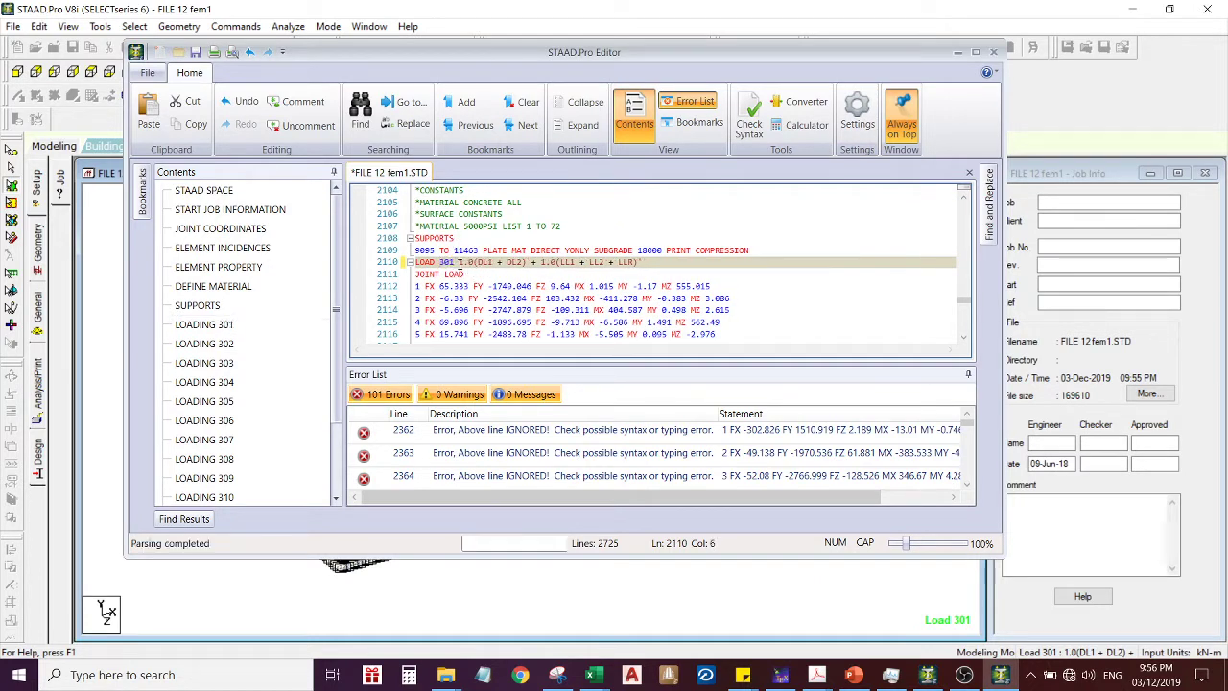
pyautogui.write("'")
# Enclose the LOAD 302 title 1.0(DL1 + DL2) + 0.75(LL1 + LL2 + LLR) + 0.535EX in single quotes
pyautogui.click(226, 348)
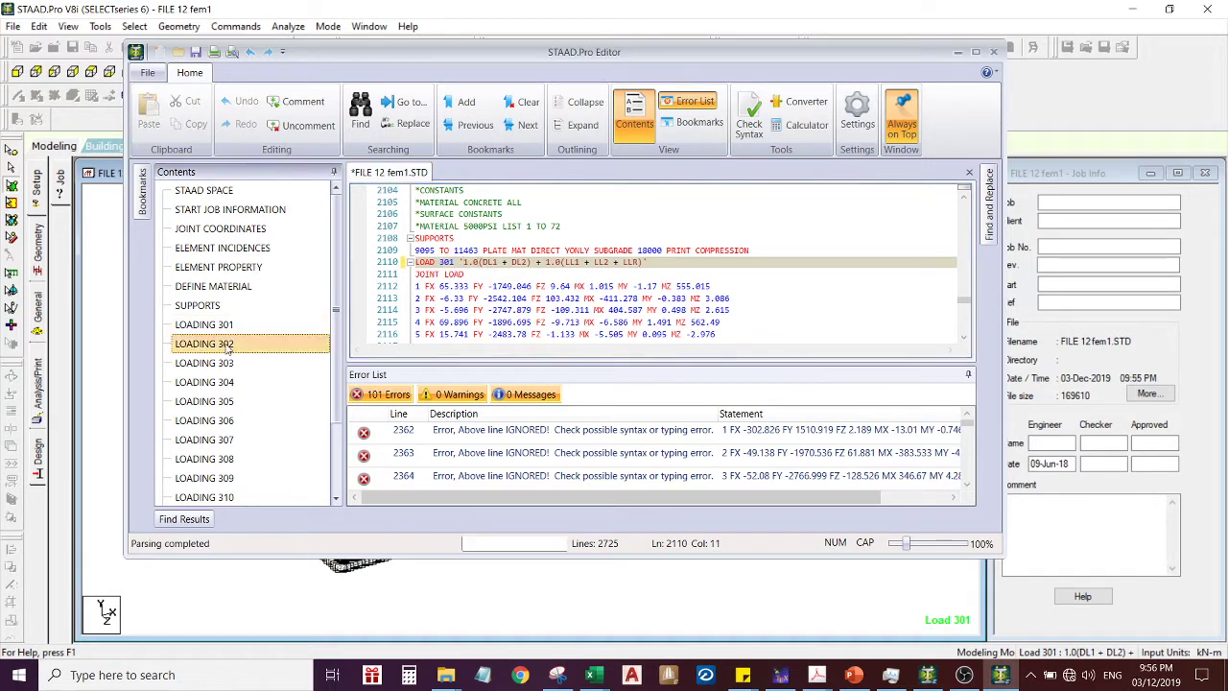
pyautogui.click(230, 346)
pyautogui.write("'")
pyautogui.press('End')
pyautogui.write("'")
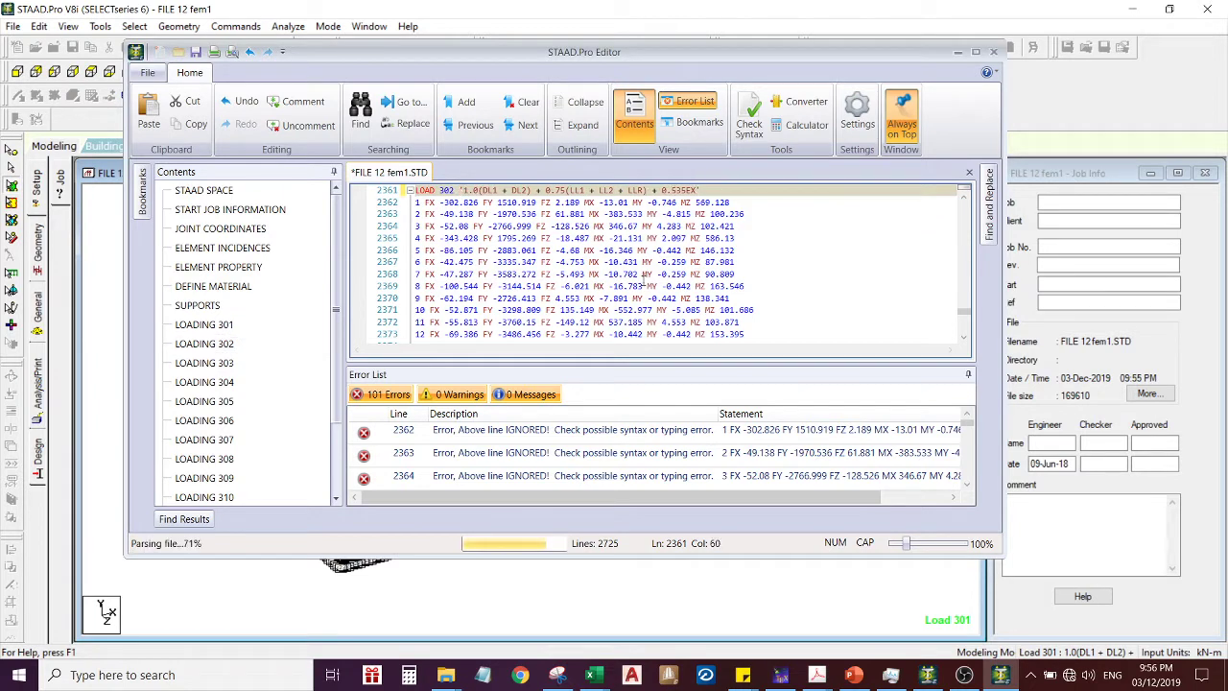
# Enclose the LOAD 303 title 1.0(DL1 + DL2) + 0.75(LL1 + LL2 + LLR) - 0.535EX in single quotes
pyautogui.click(216, 363)
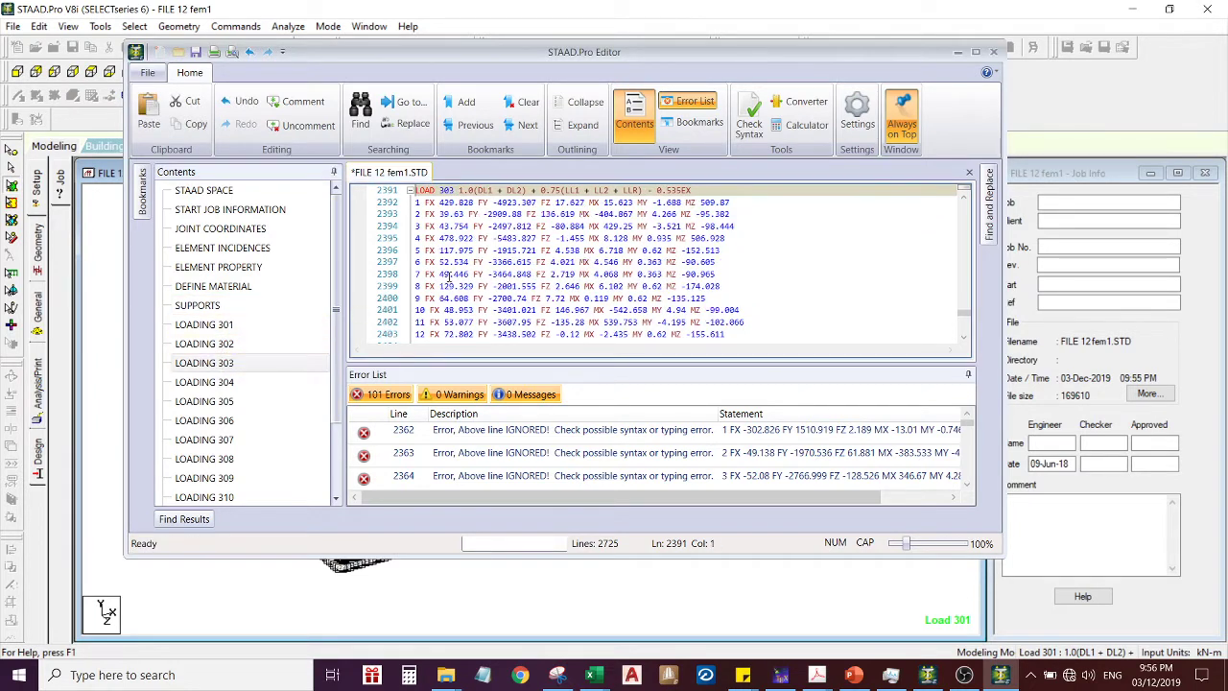
pyautogui.write("'")
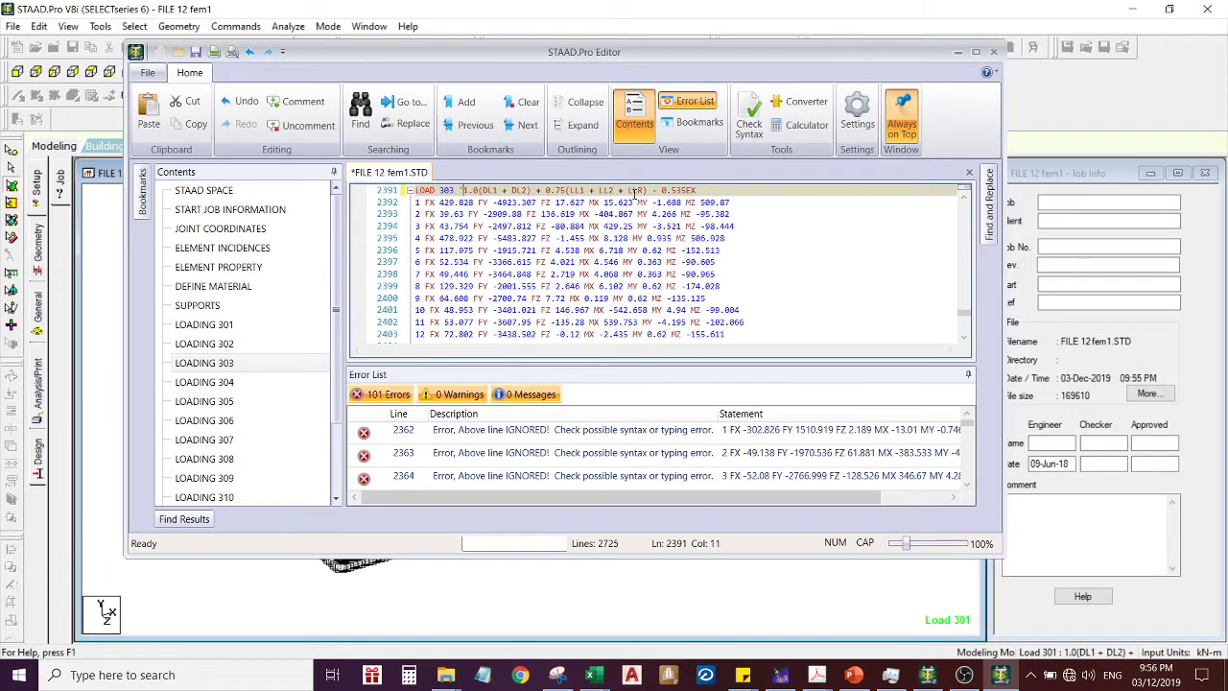
pyautogui.press('End')
pyautogui.write("'")
# Enclose the LOAD 304 title 1.0(DL1 + DL2) + 0.75(LL1 + LL2 + LLR) + 0.535EZ in single quotes
pyautogui.click(208, 390)
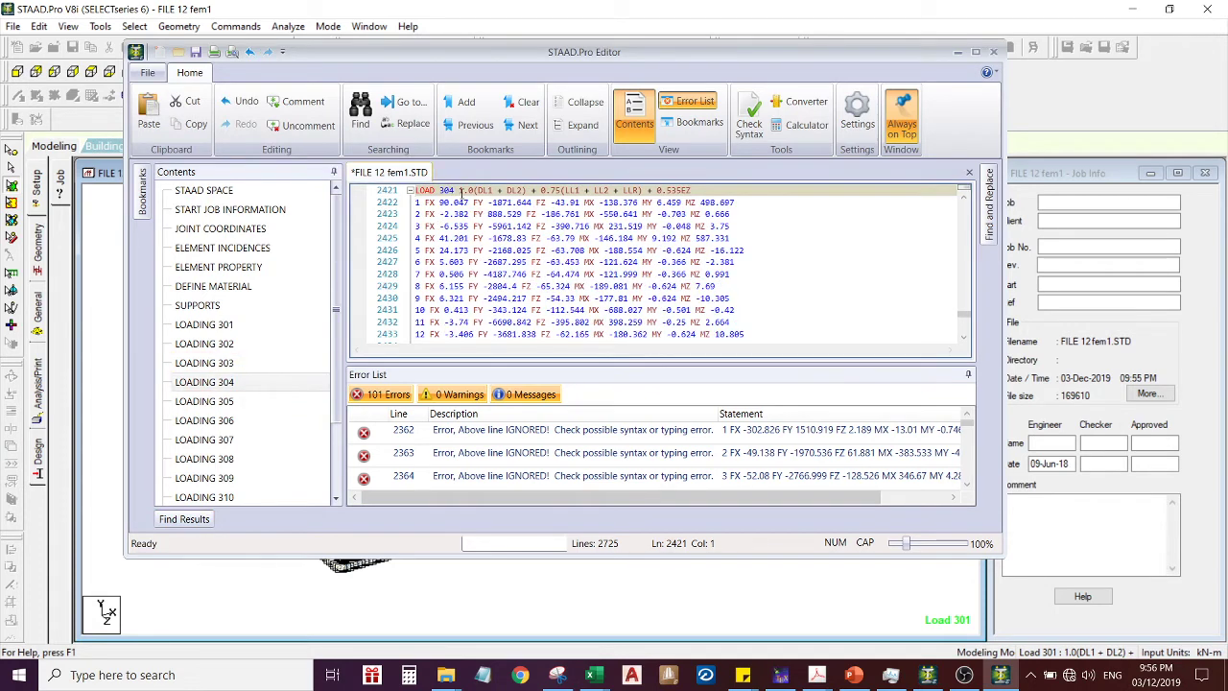
pyautogui.write("'")
pyautogui.press('End')
pyautogui.write("'")
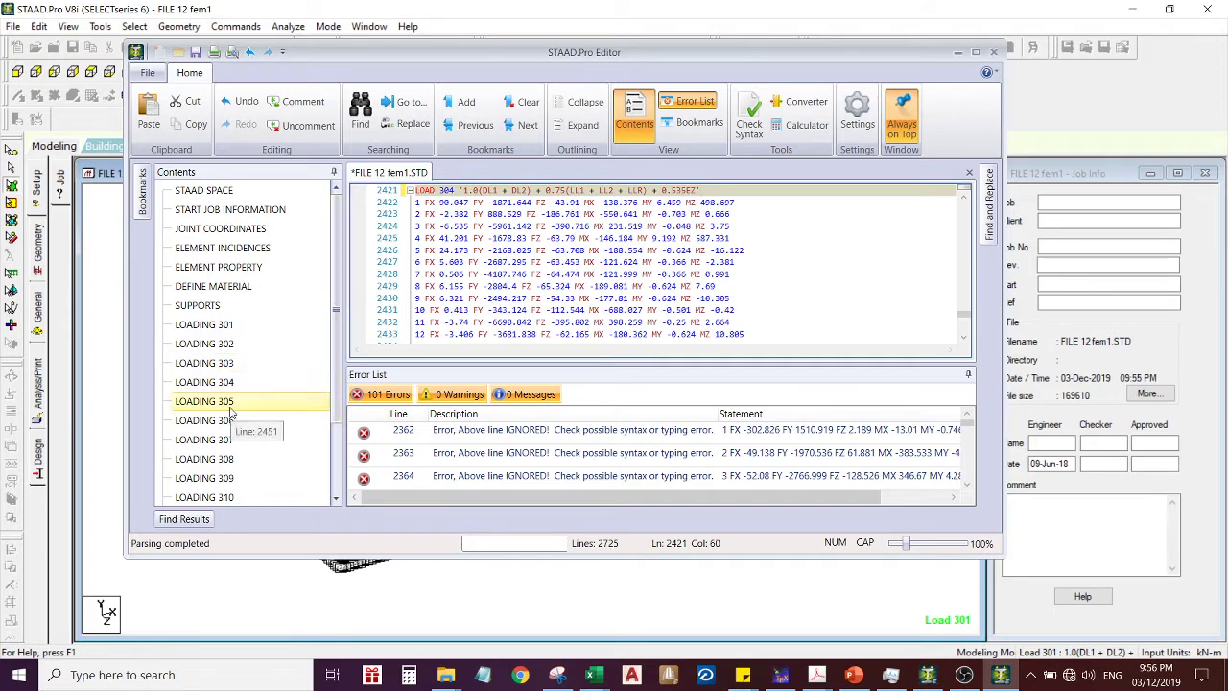
# Copy the JOINT LOAD line from load case 301 and insert it directly below the LOAD 302 title line
pyautogui.click(213, 326)
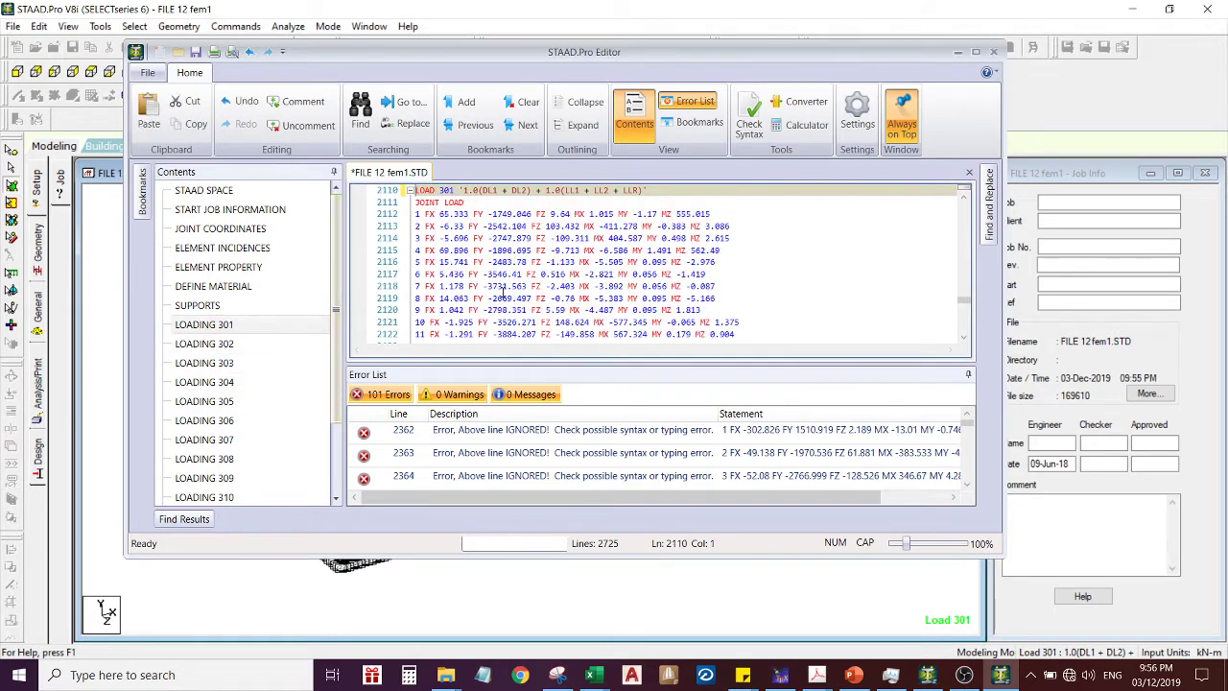
pyautogui.click(413, 239)
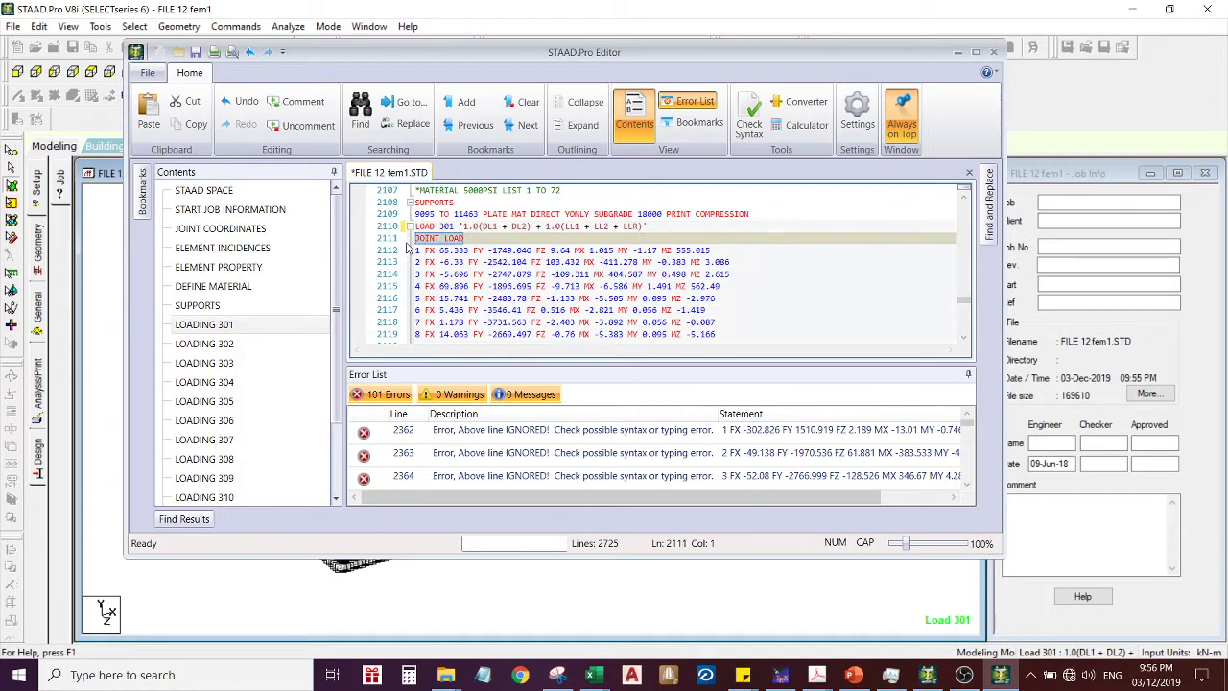
pyautogui.click(239, 343)
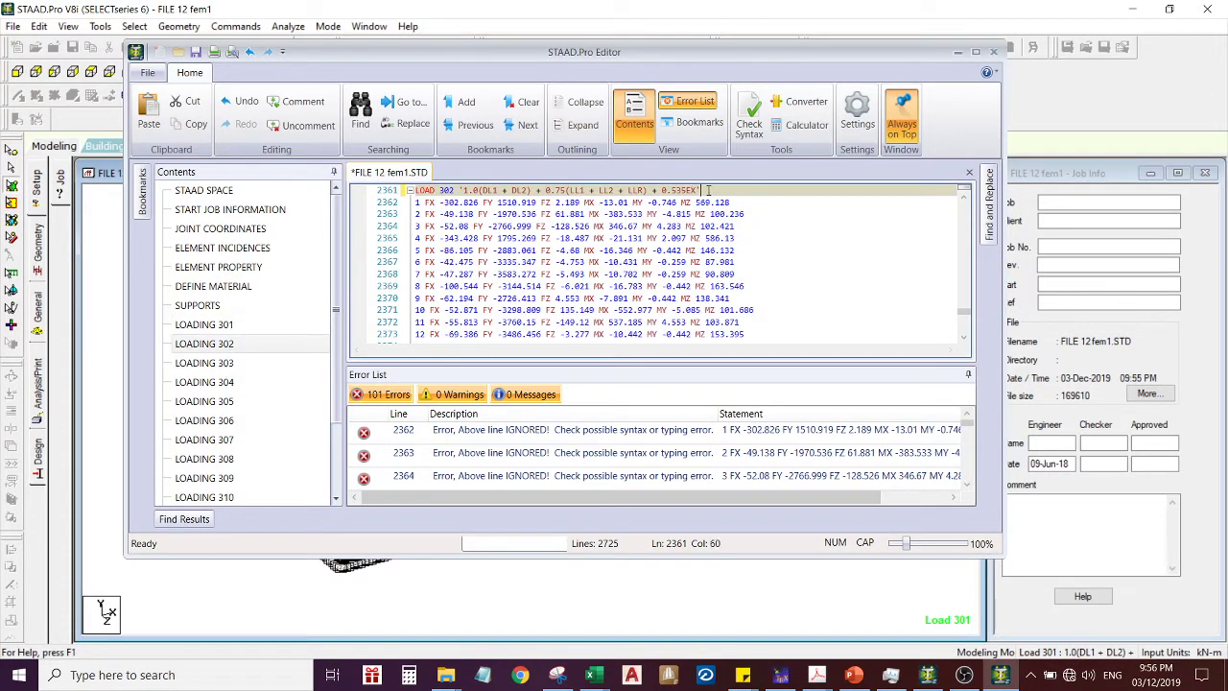
pyautogui.press('Return')
pyautogui.write('JOINT LOAD')
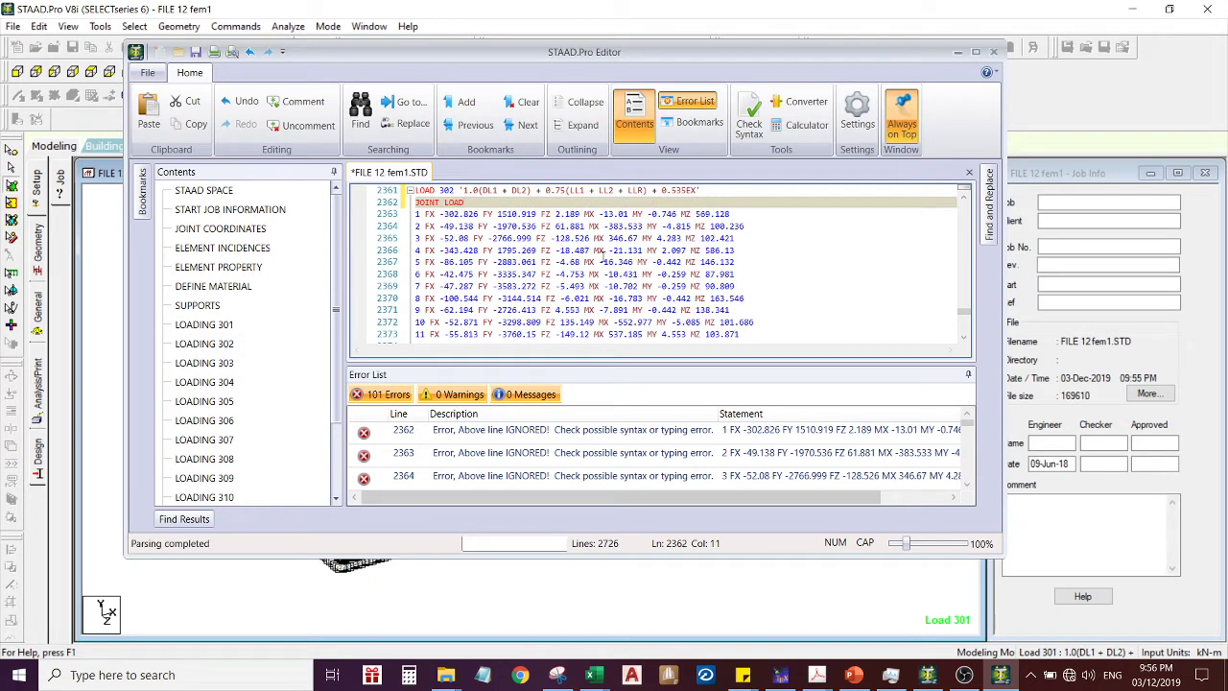
# Insert a JOINT LOAD line directly below the LOAD 303 and LOAD 304 title lines
pyautogui.click(211, 363)
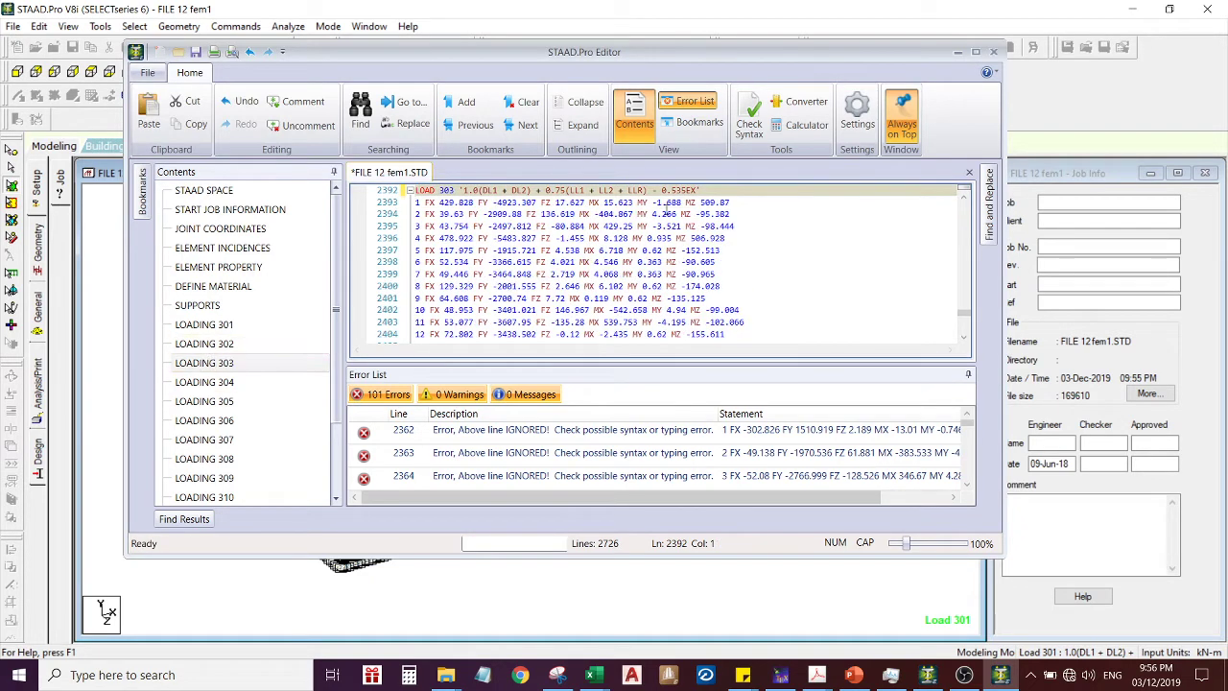
pyautogui.press('Return')
pyautogui.write('JOINT LOAD')
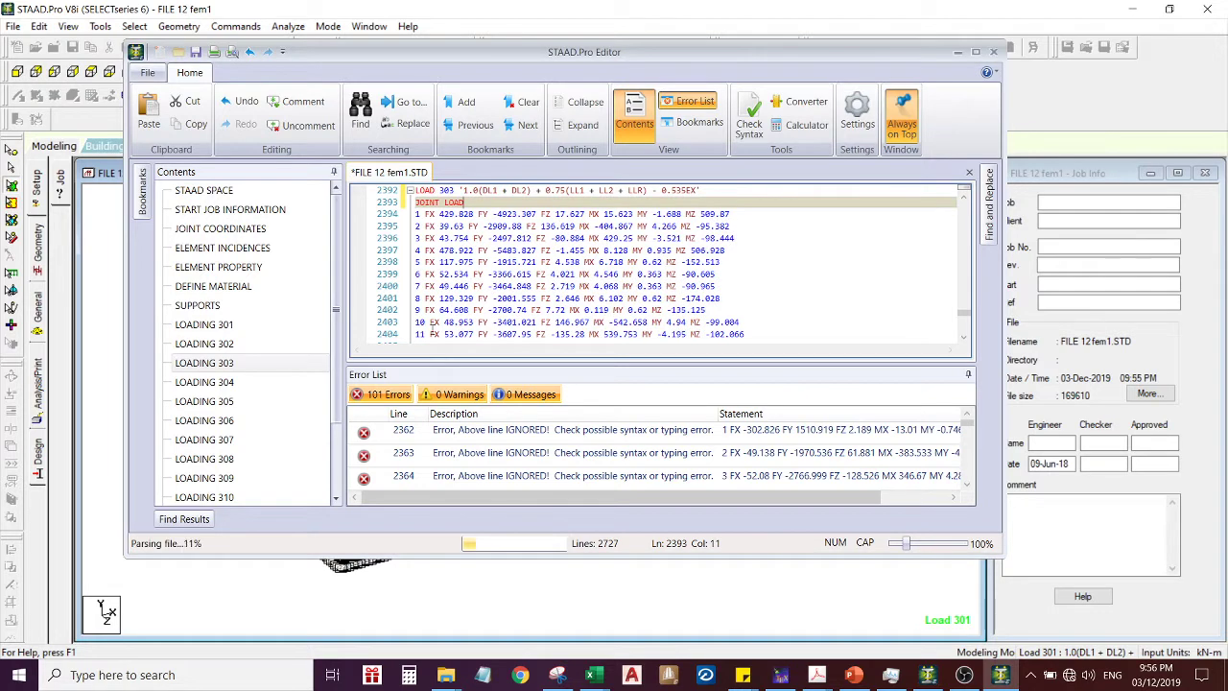
pyautogui.click(208, 384)
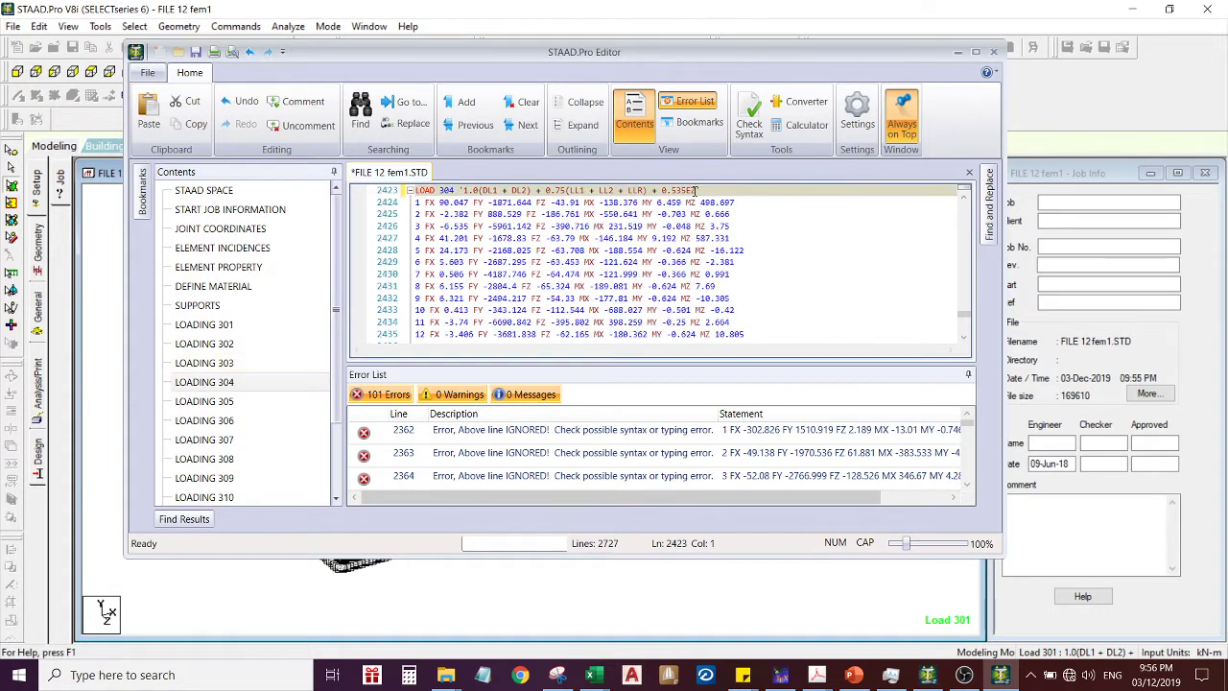
pyautogui.press('Return')
pyautogui.write('JOINT LOAD')
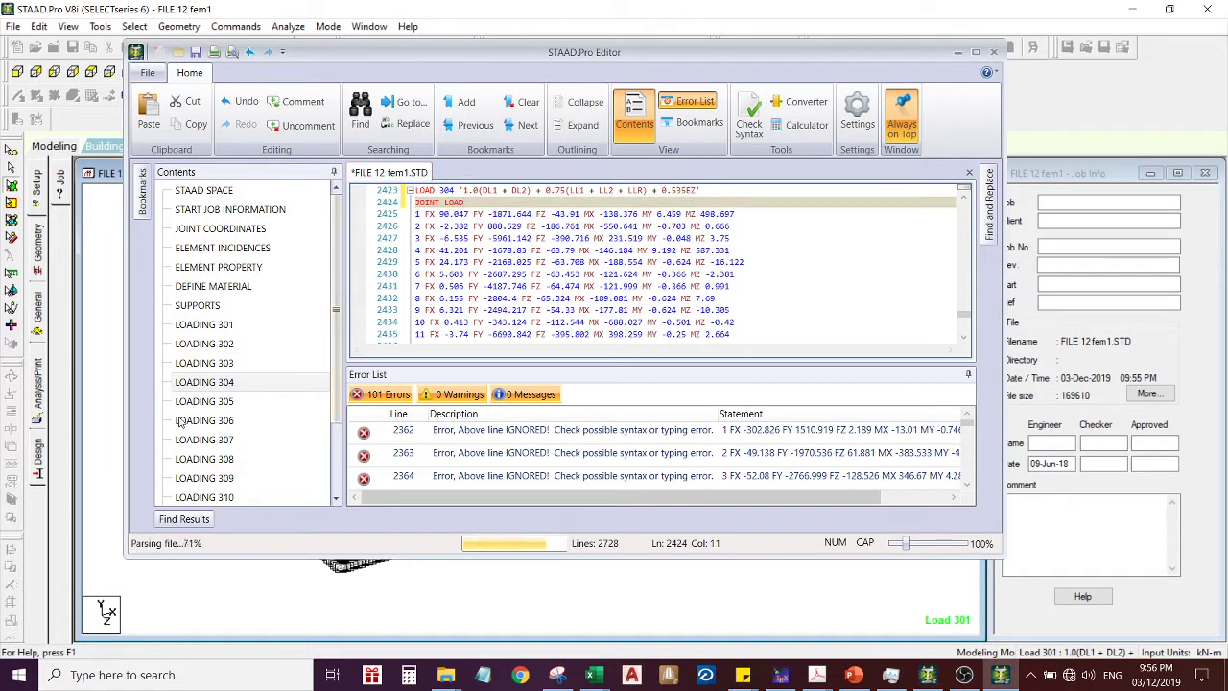
# Insert a JOINT LOAD line directly below the LOAD 305 and LOAD 306 title lines
pyautogui.click(203, 401)
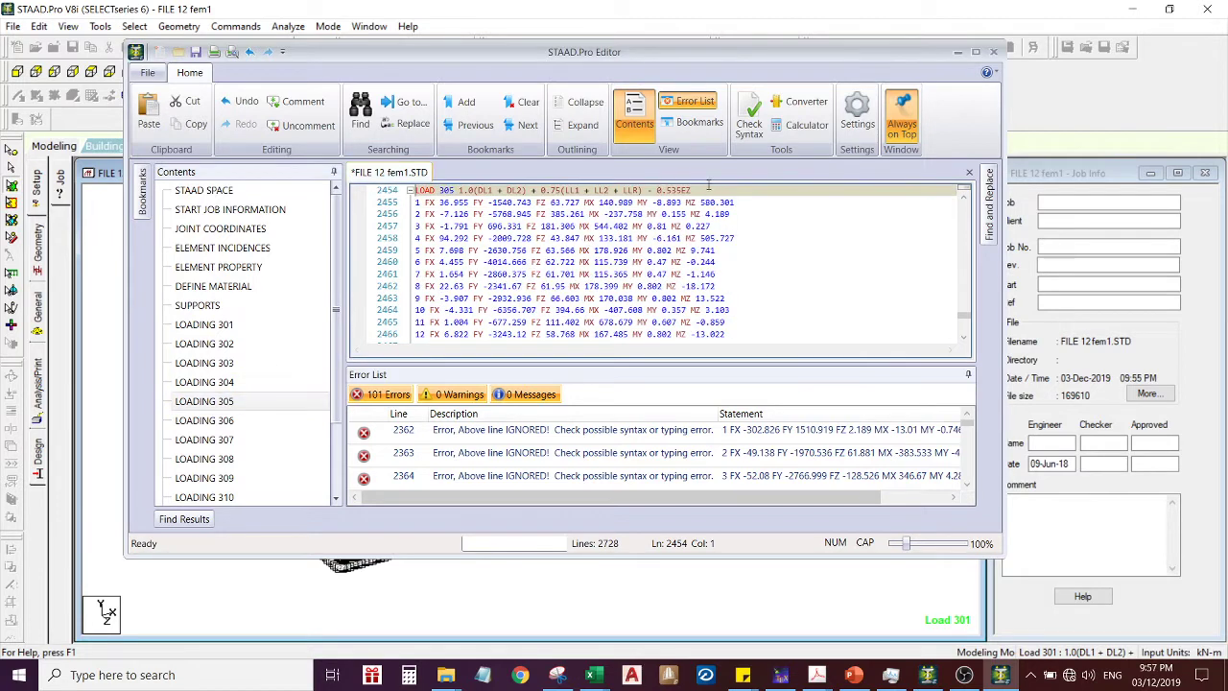
pyautogui.press('Return')
pyautogui.write('JOINT LOAD')
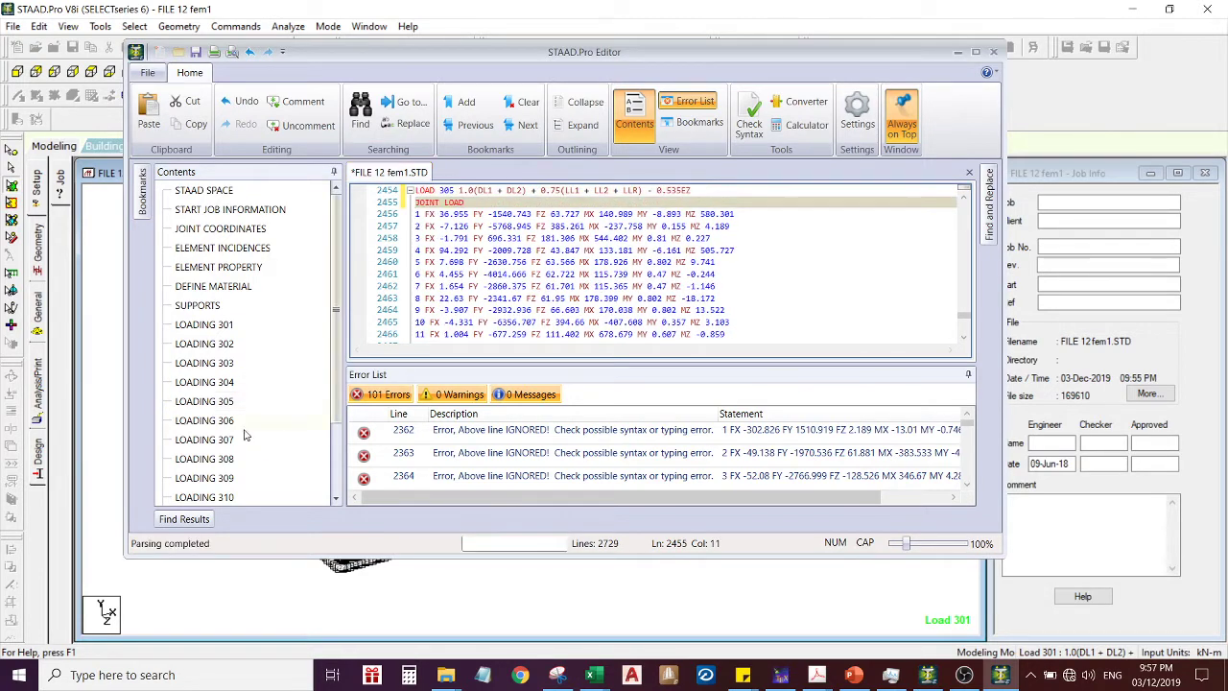
pyautogui.click(205, 420)
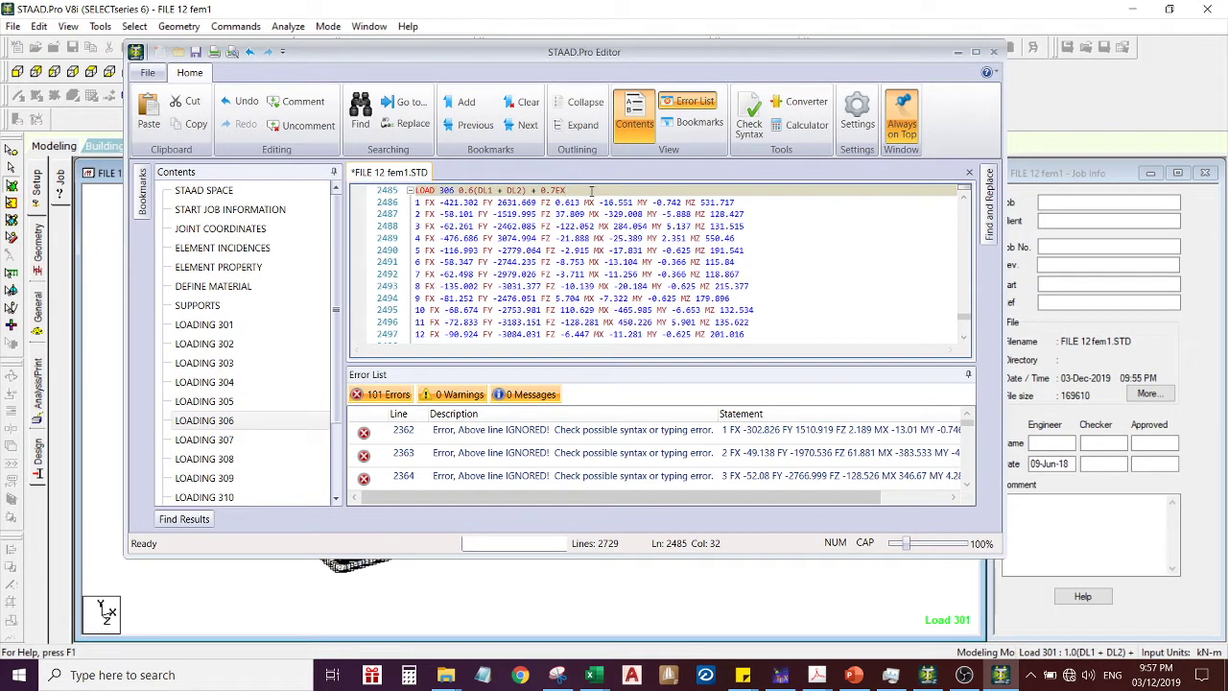
pyautogui.press('Return')
pyautogui.write('JOINT LOAD')
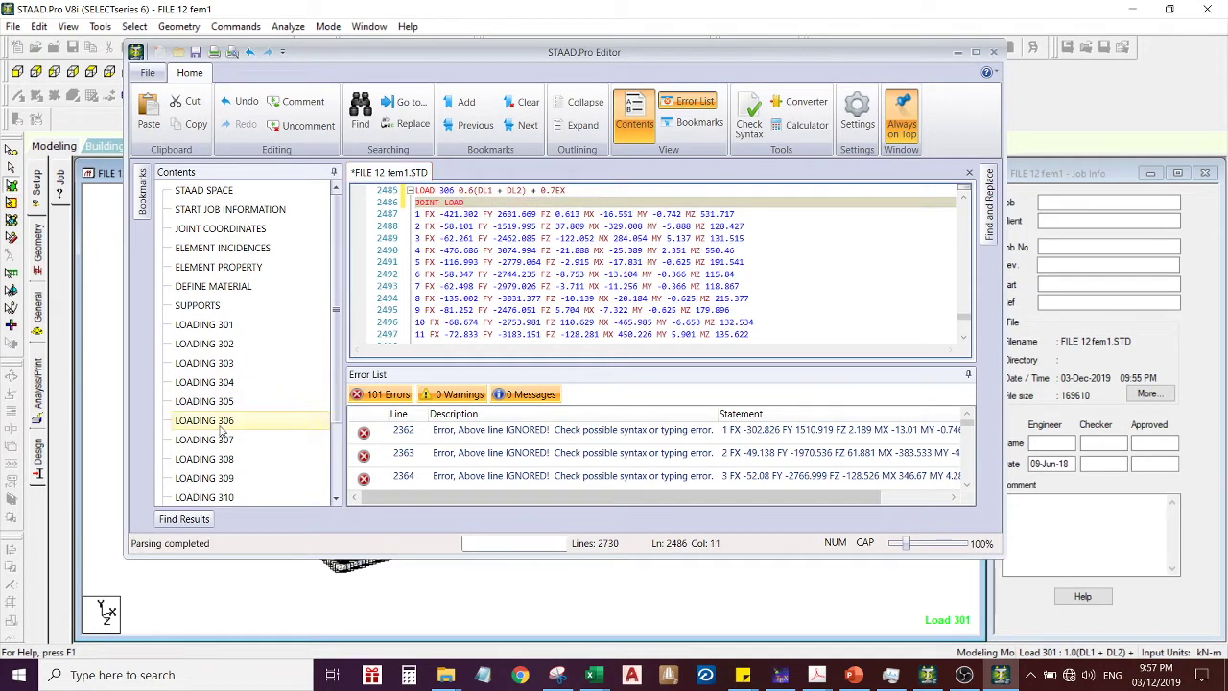
# Insert a JOINT LOAD line directly below the LOAD 307 and LOAD 308 title lines
pyautogui.click(216, 440)
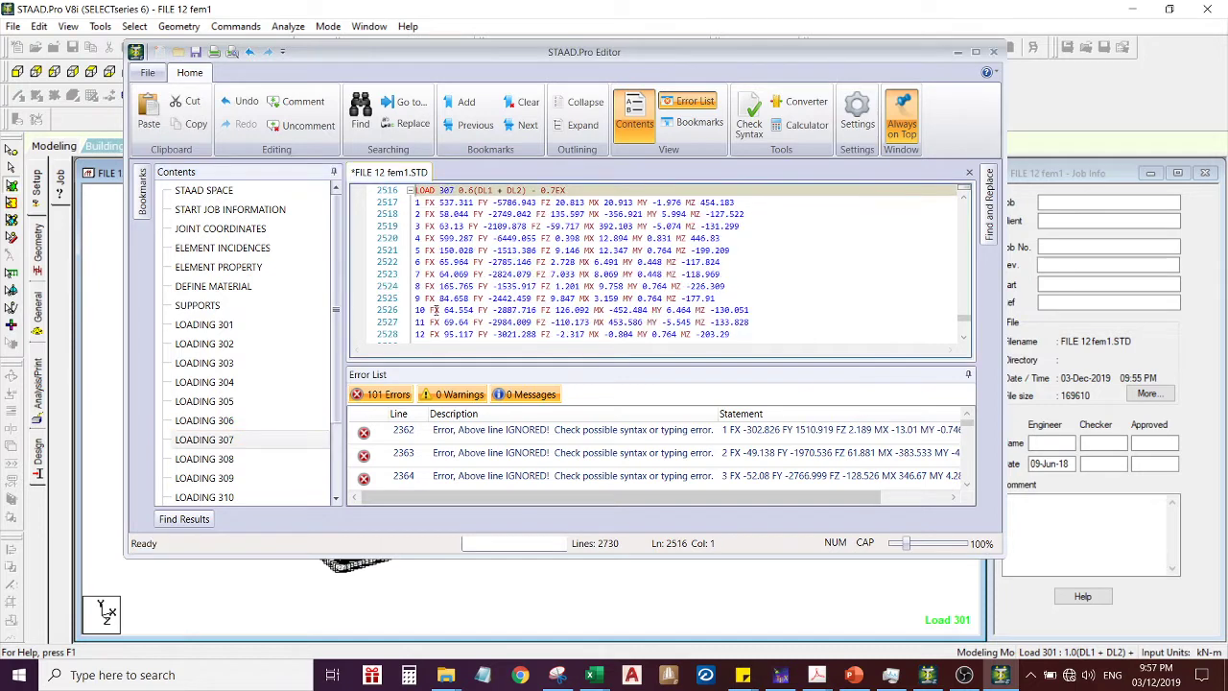
pyautogui.press('Return')
pyautogui.write('JOINT LOAD')
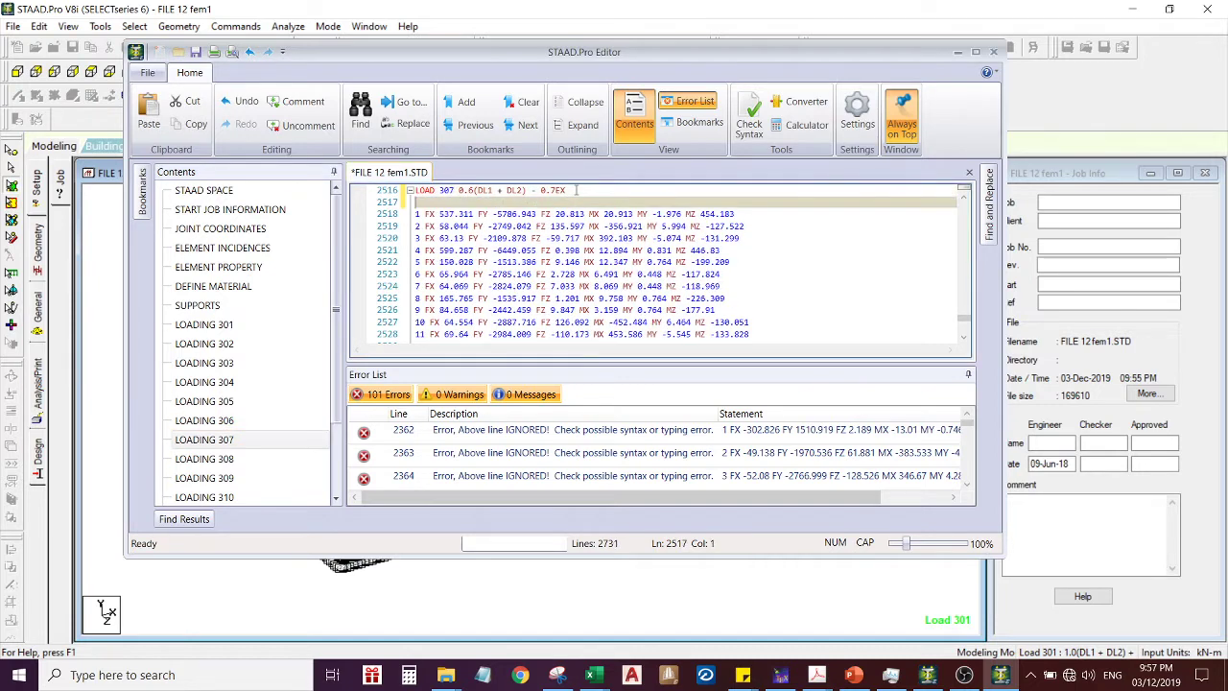
pyautogui.click(206, 461)
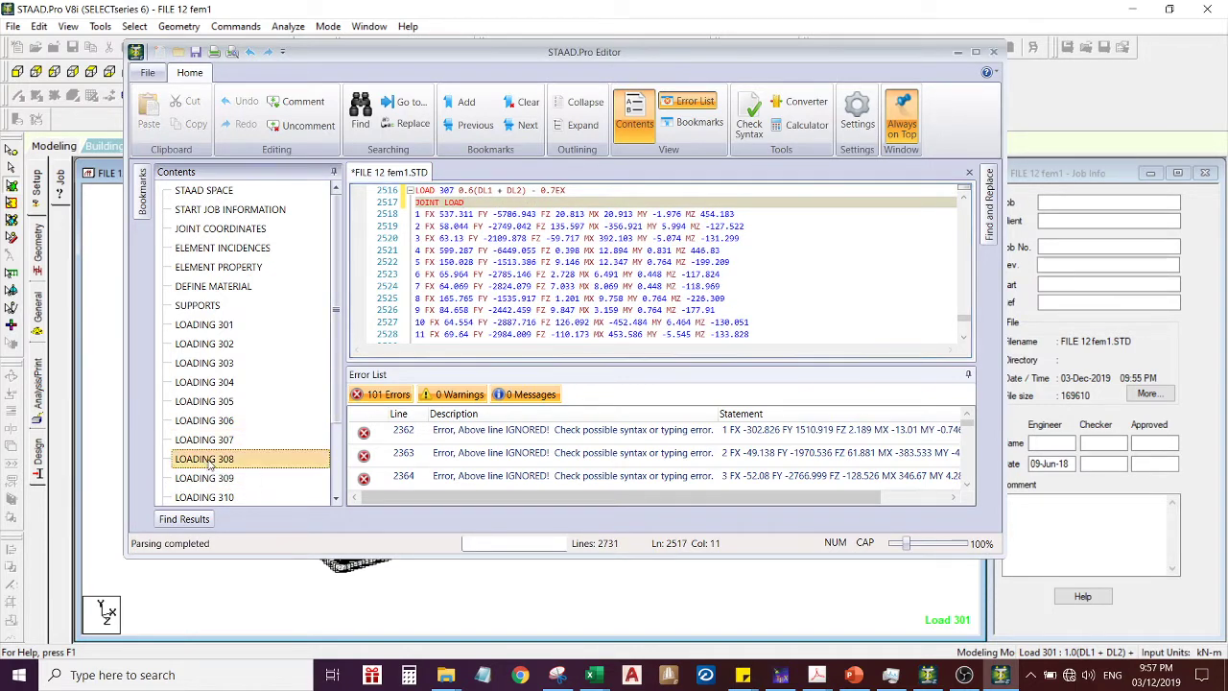
pyautogui.press('Return')
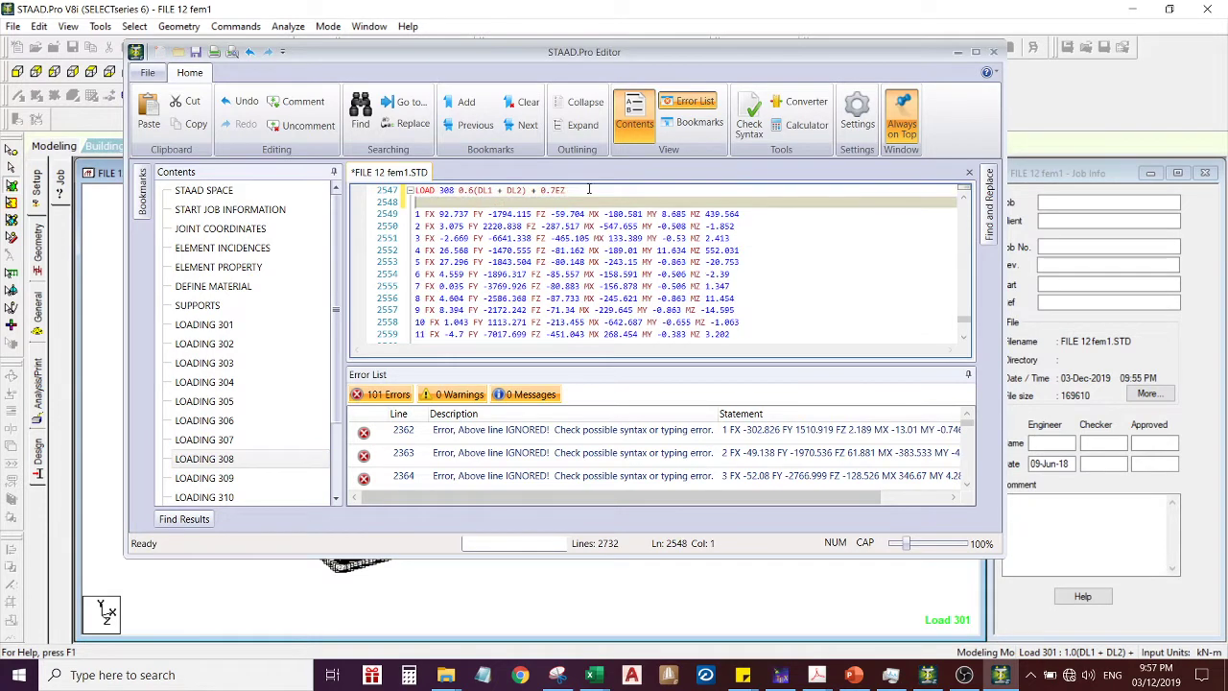
# Insert a JOINT LOAD line directly below the LOAD 309 and LOAD 310 title lines
pyautogui.click(205, 478)
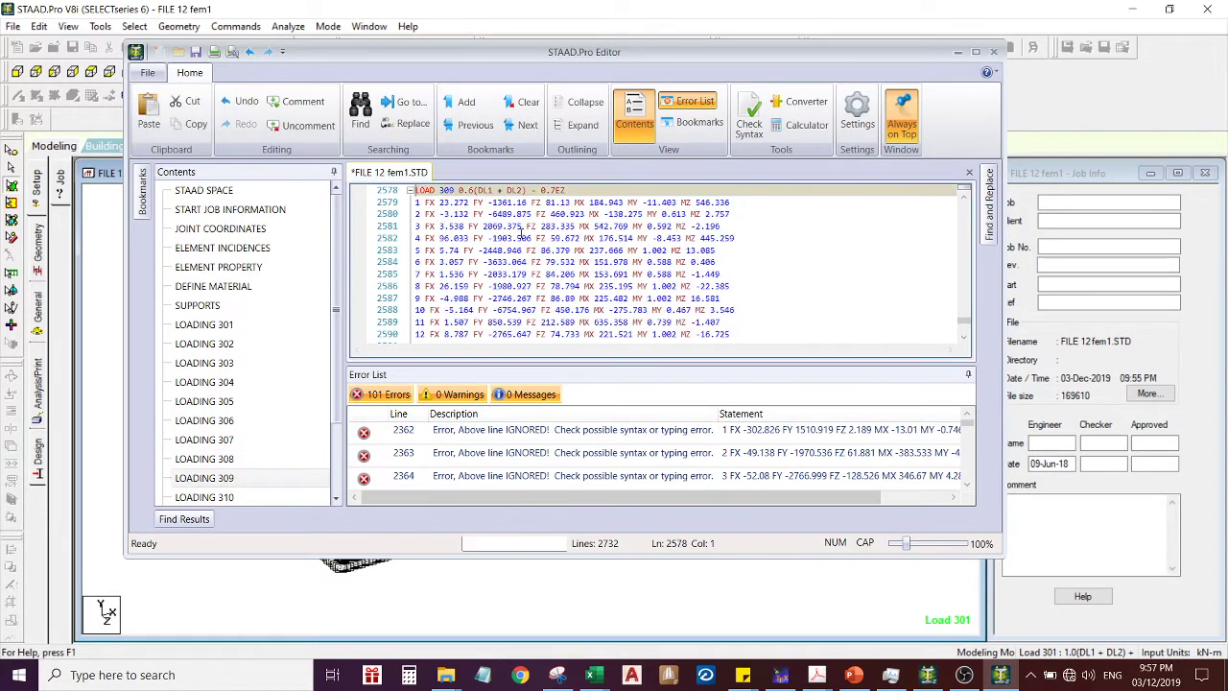
pyautogui.press('Return')
pyautogui.write('JOINT LOAD')
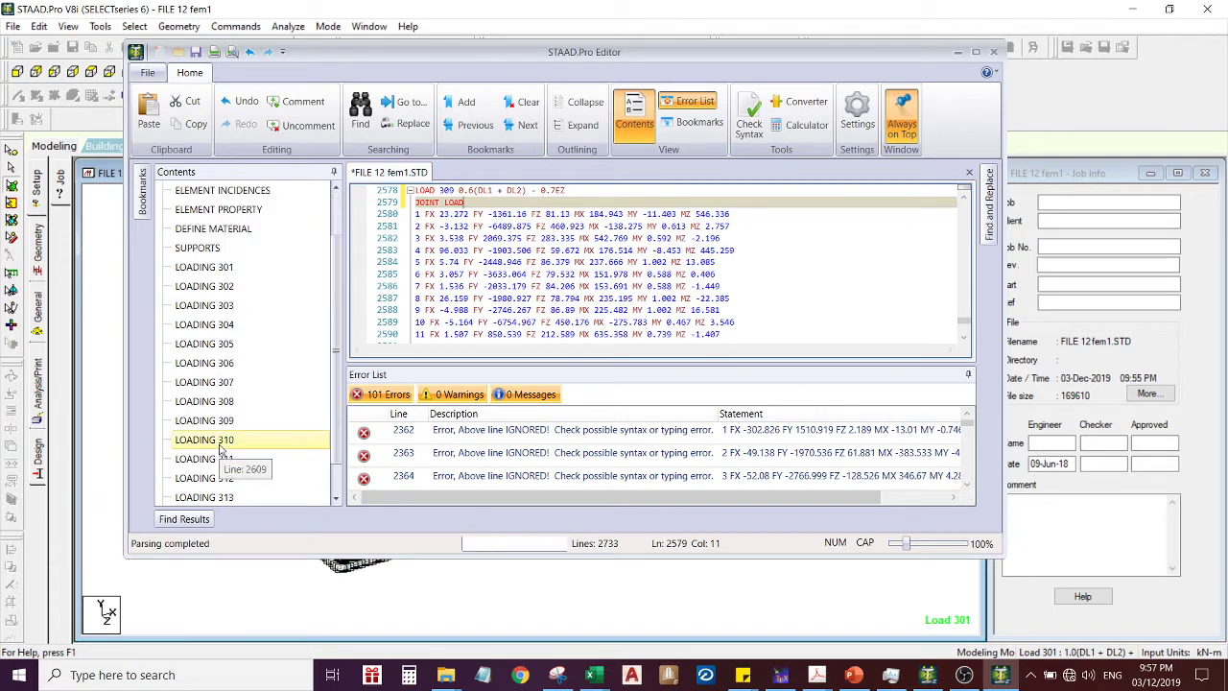
pyautogui.click(219, 443)
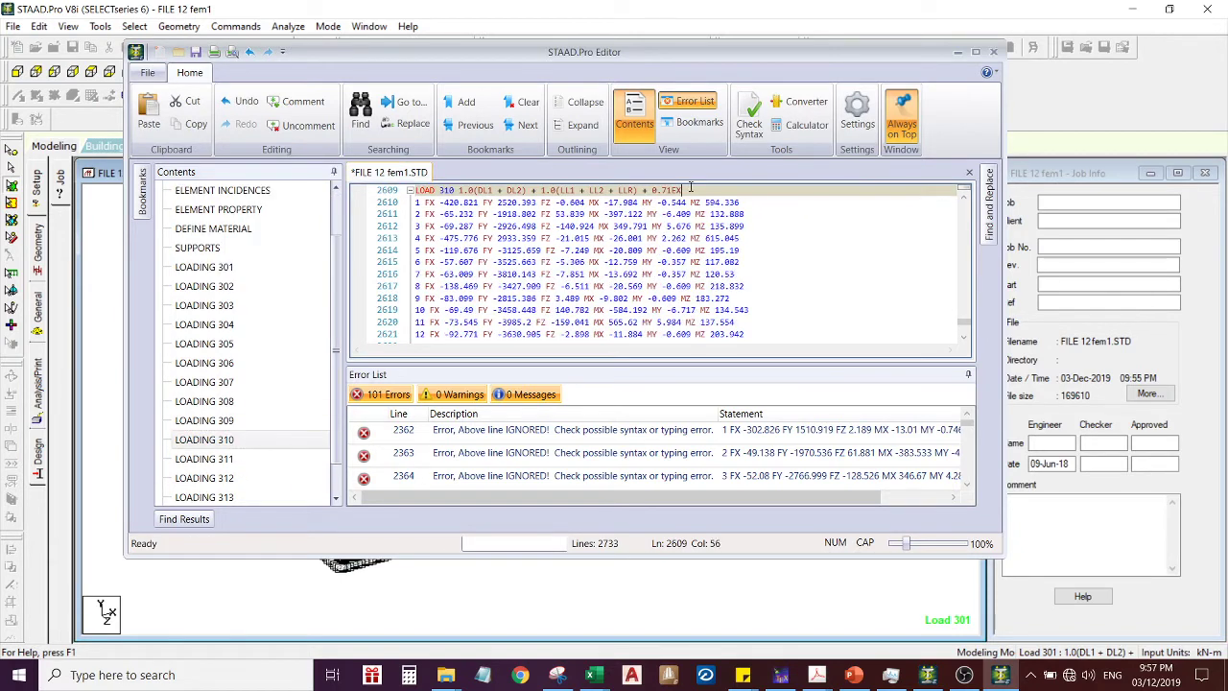
pyautogui.press('Return')
pyautogui.write('JOINT LOAD')
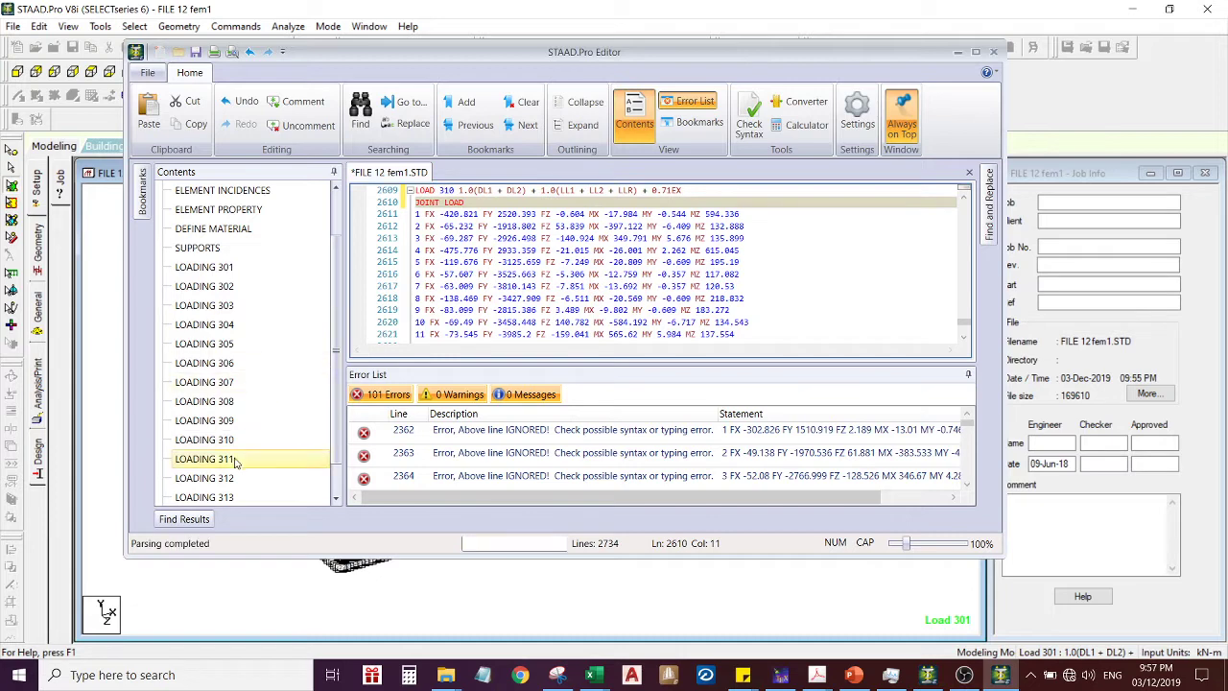
# Insert a JOINT LOAD line directly below the LOAD 311 and LOAD 312 title lines
pyautogui.click(231, 460)
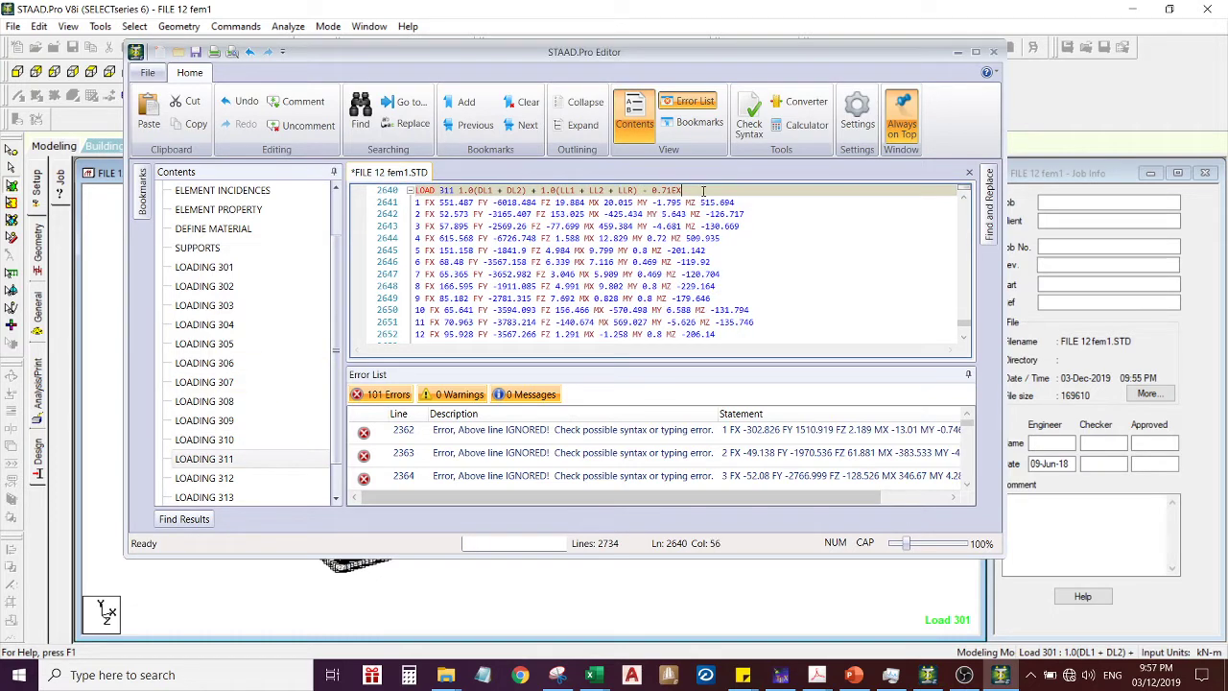
pyautogui.press('Return')
pyautogui.click(203, 478)
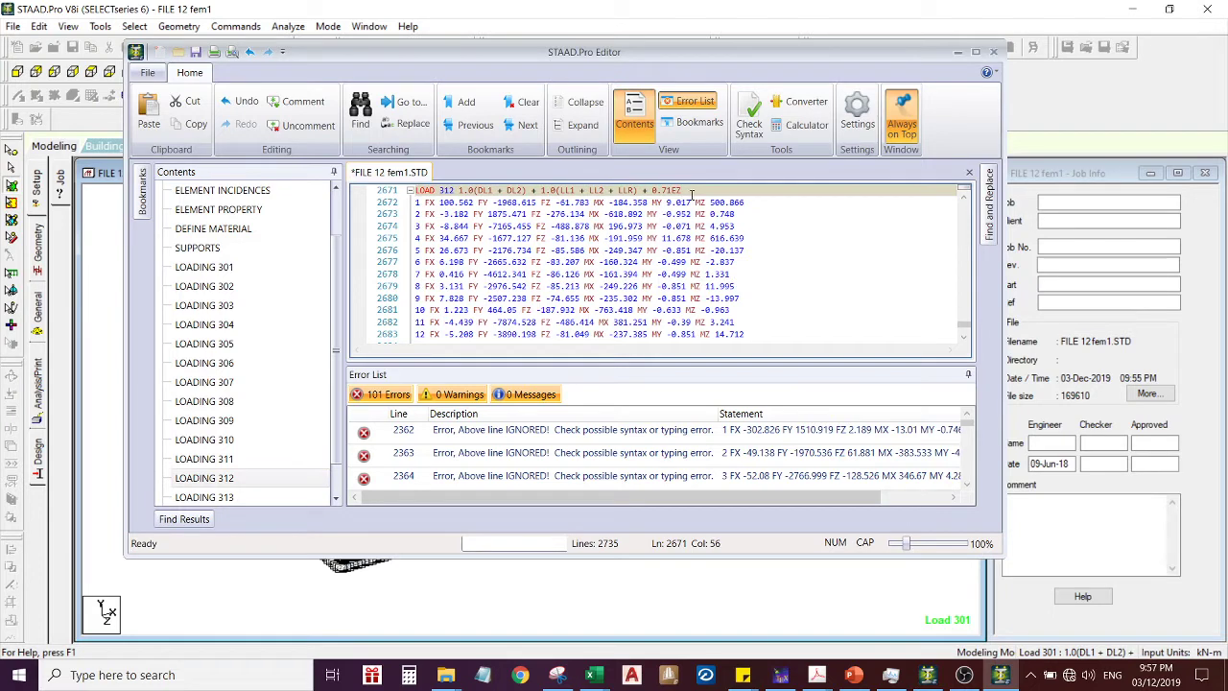
pyautogui.press('Return')
pyautogui.write('JOINT LOAD')
# Insert a JOINT LOAD line directly below the LOAD 313 title line, and save and close the input file
pyautogui.click(204, 496)
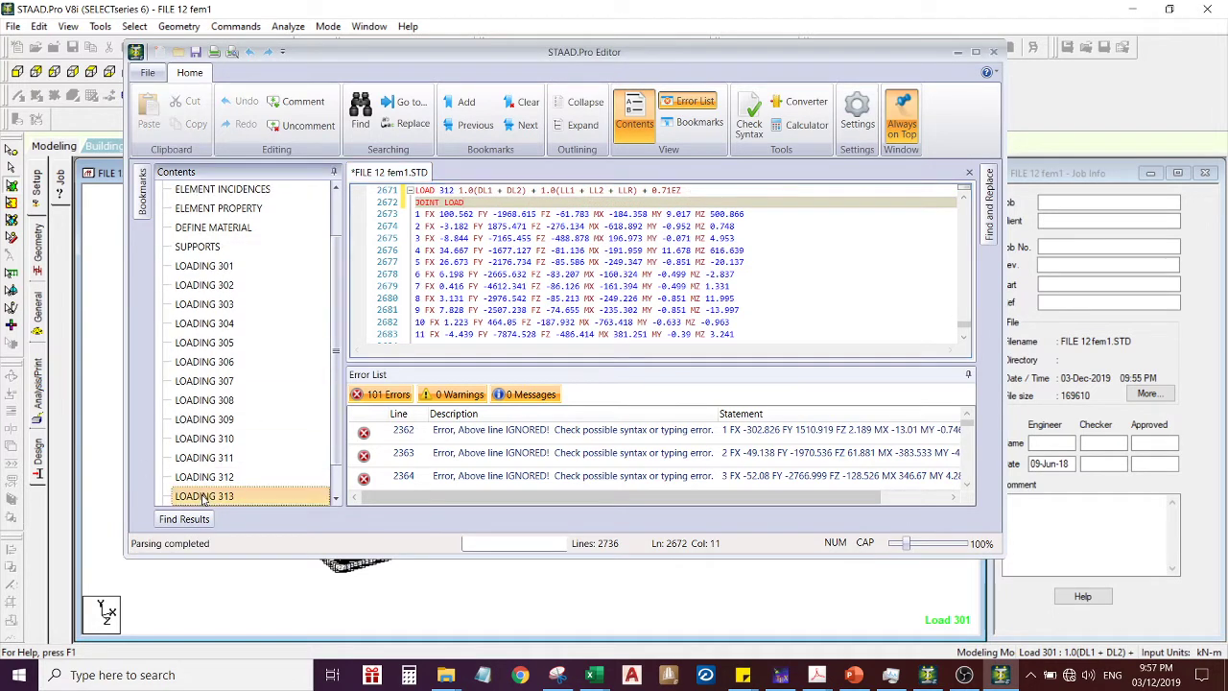
pyautogui.press('Return')
pyautogui.write('JOINT LOAD')
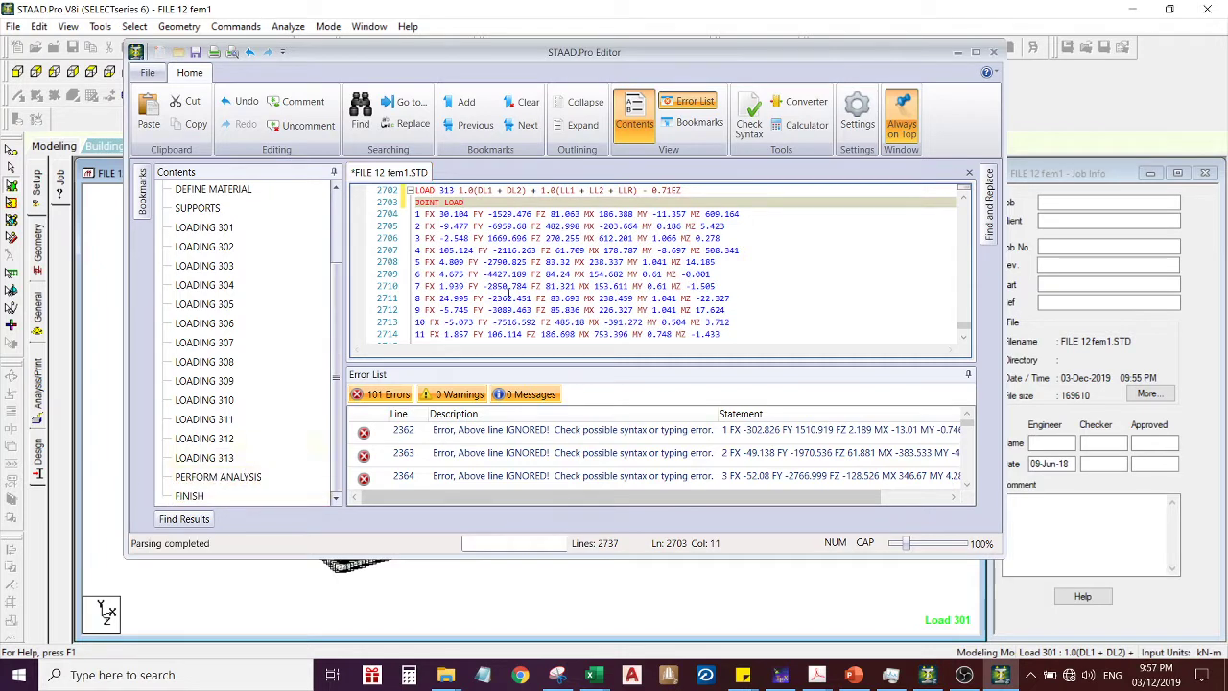
pyautogui.click(194, 52)
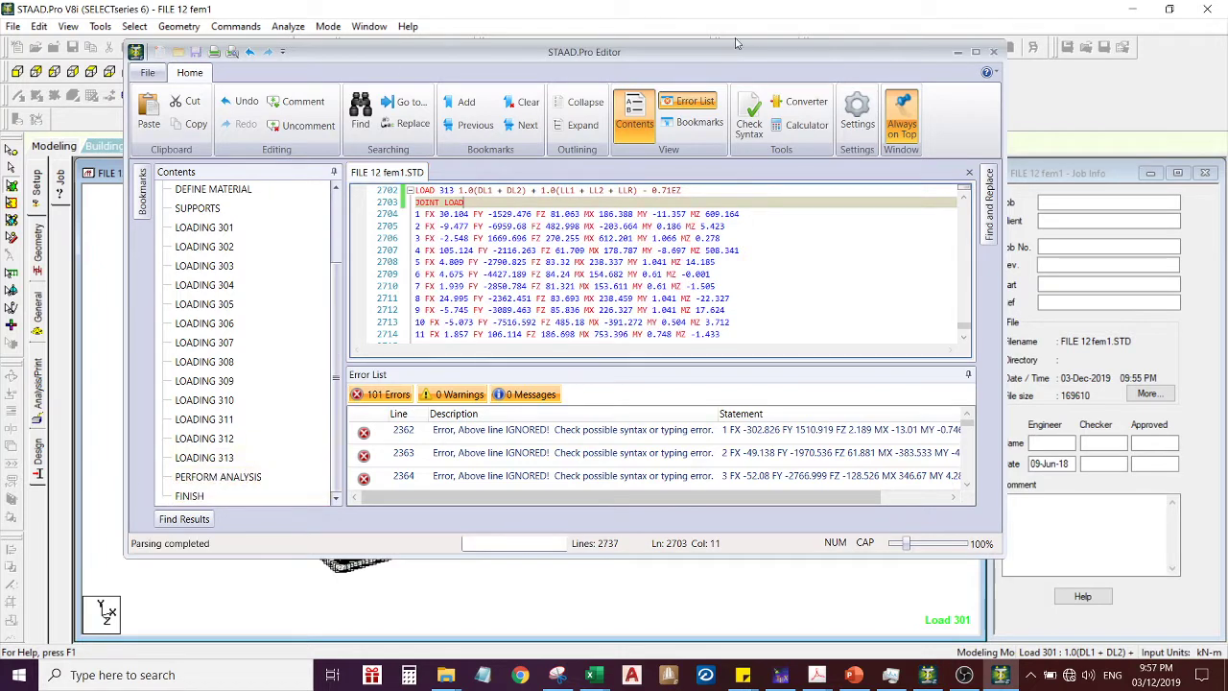
pyautogui.click(993, 52)
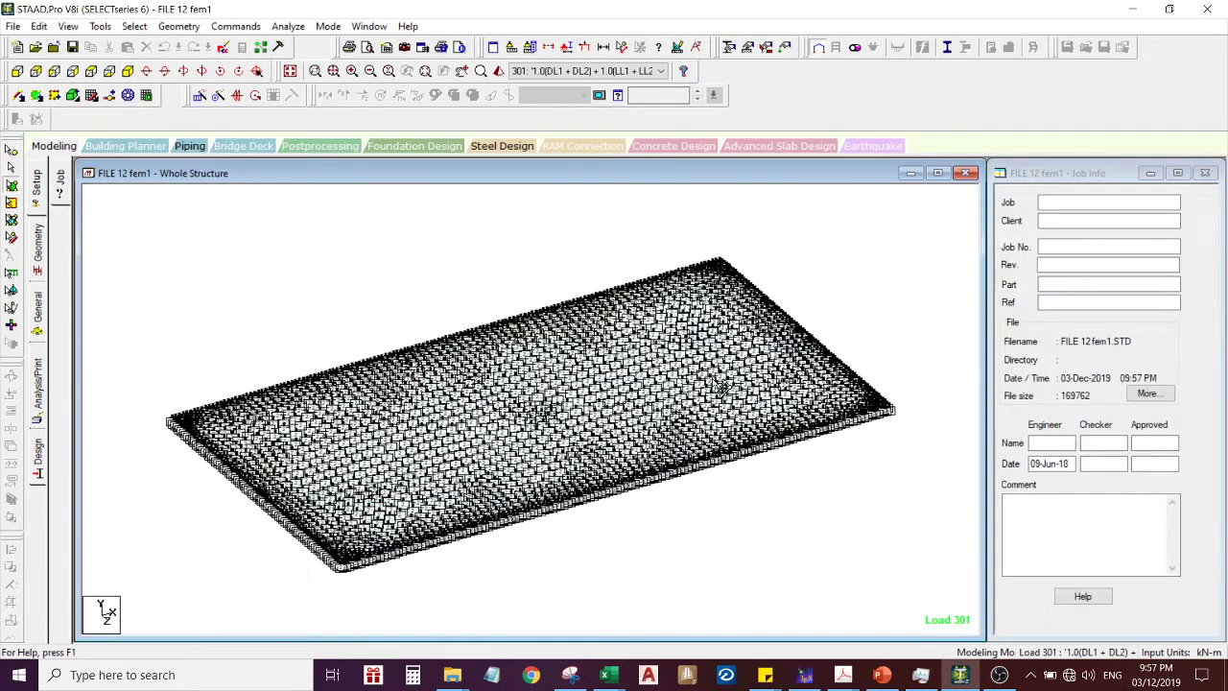
# Review the load case list and examine the joint loads of load case 304 on the mat, including the one at node 10
pyautogui.click(39, 317)
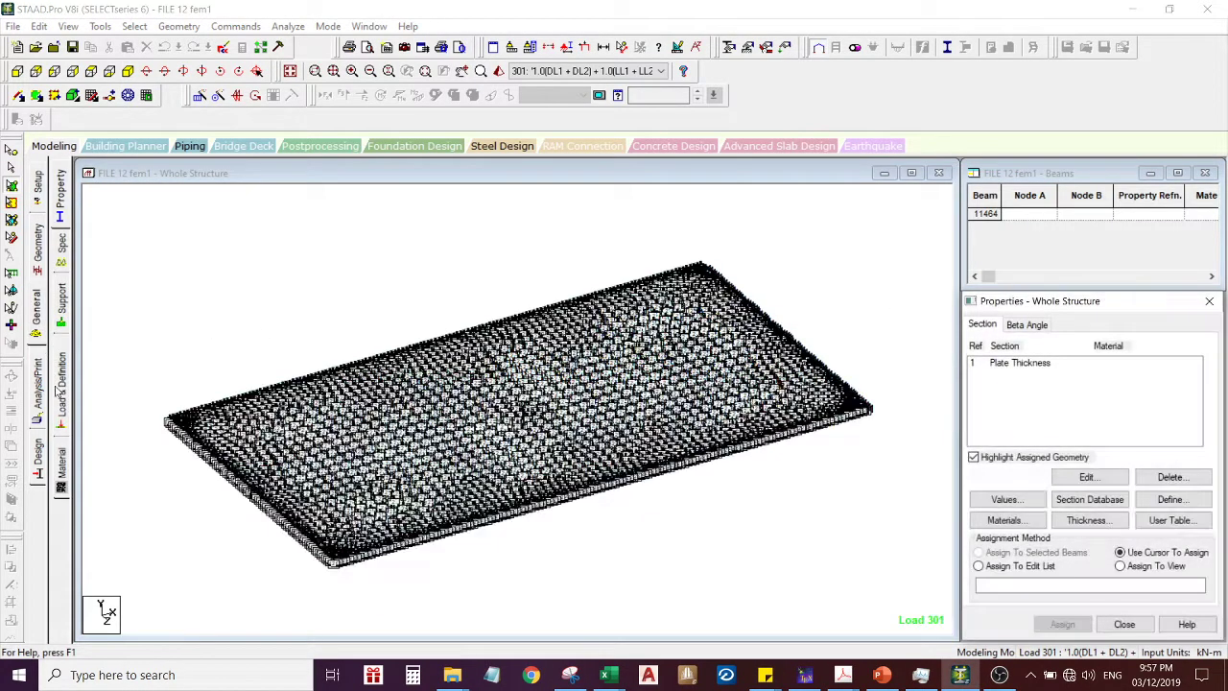
pyautogui.click(63, 394)
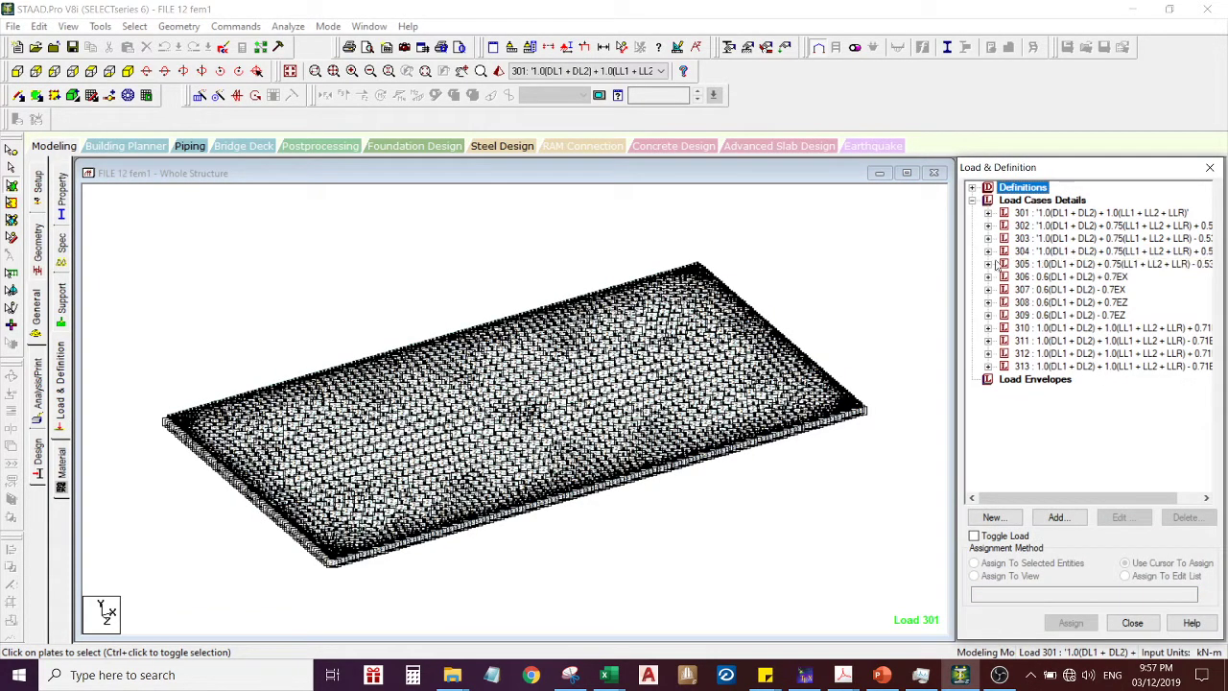
pyautogui.click(988, 251)
pyautogui.click(1046, 276)
pyautogui.click(1068, 317)
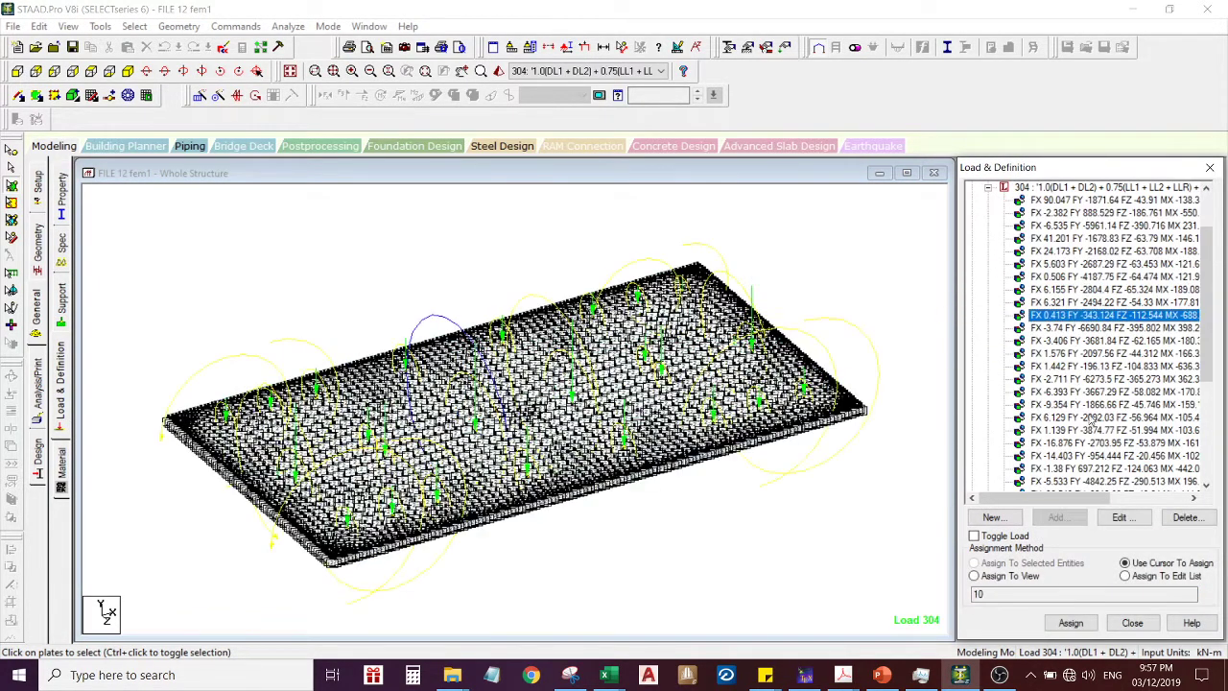
pyautogui.scroll(-5, 1211, 370)
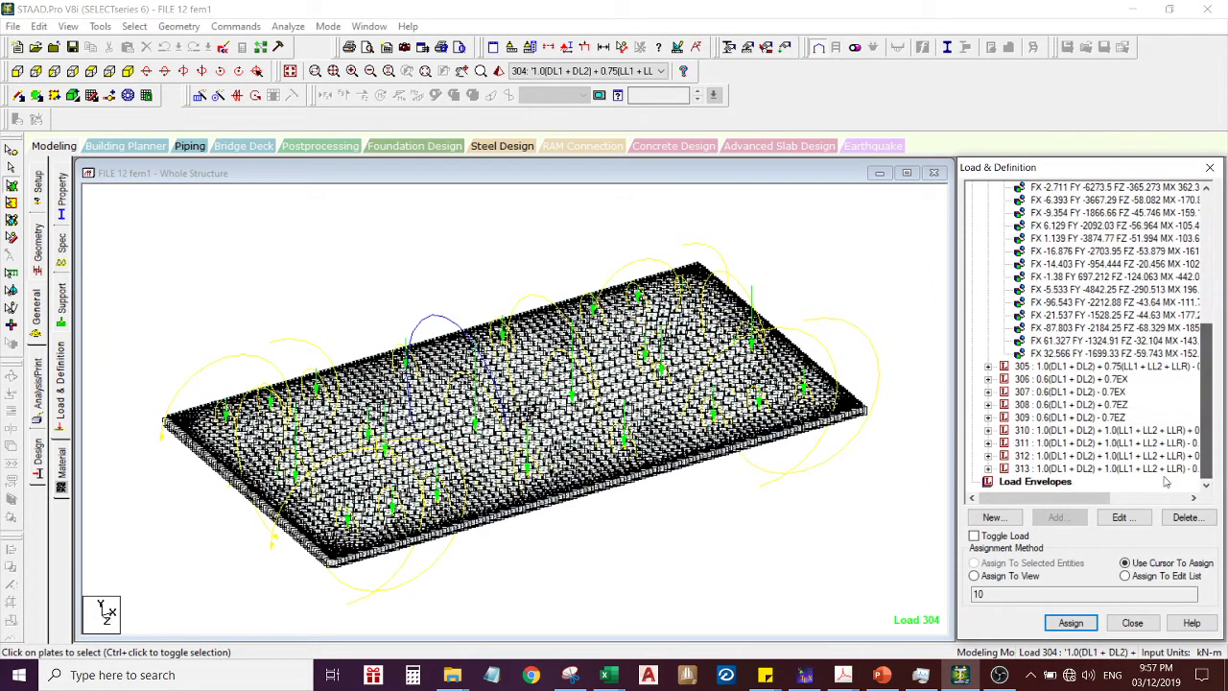
pyautogui.click(884, 529)
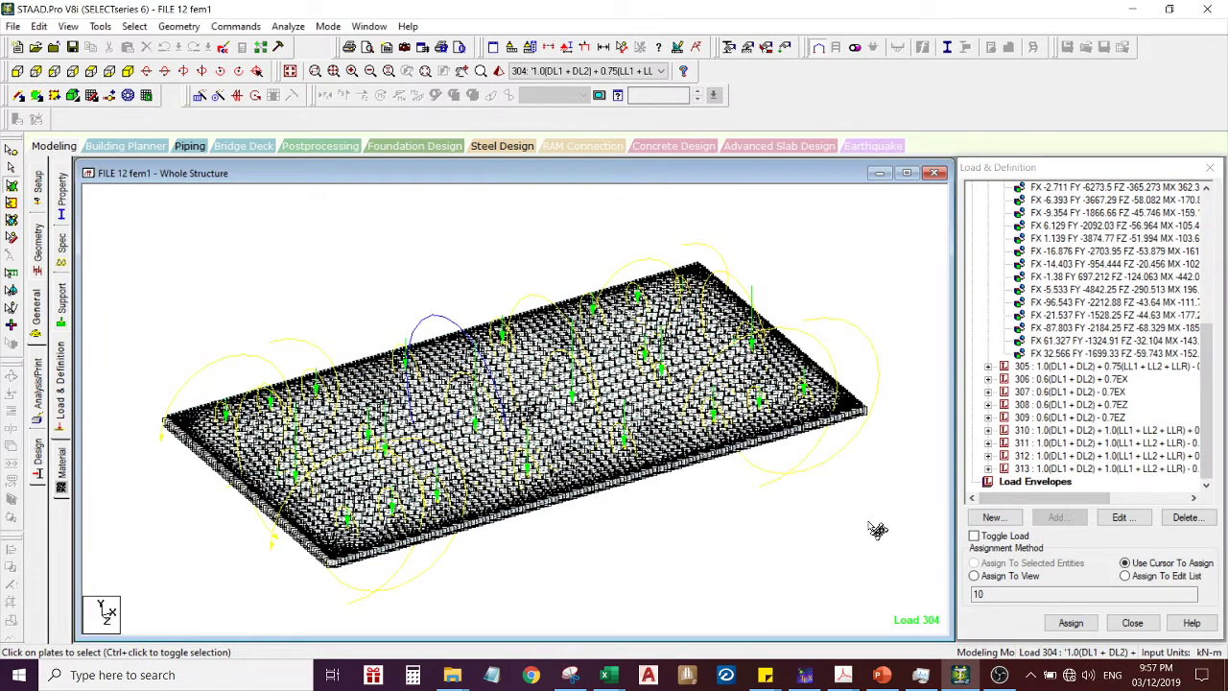
# Run the analysis and open its output file at the warning about the group definition data
pyautogui.click(280, 49)
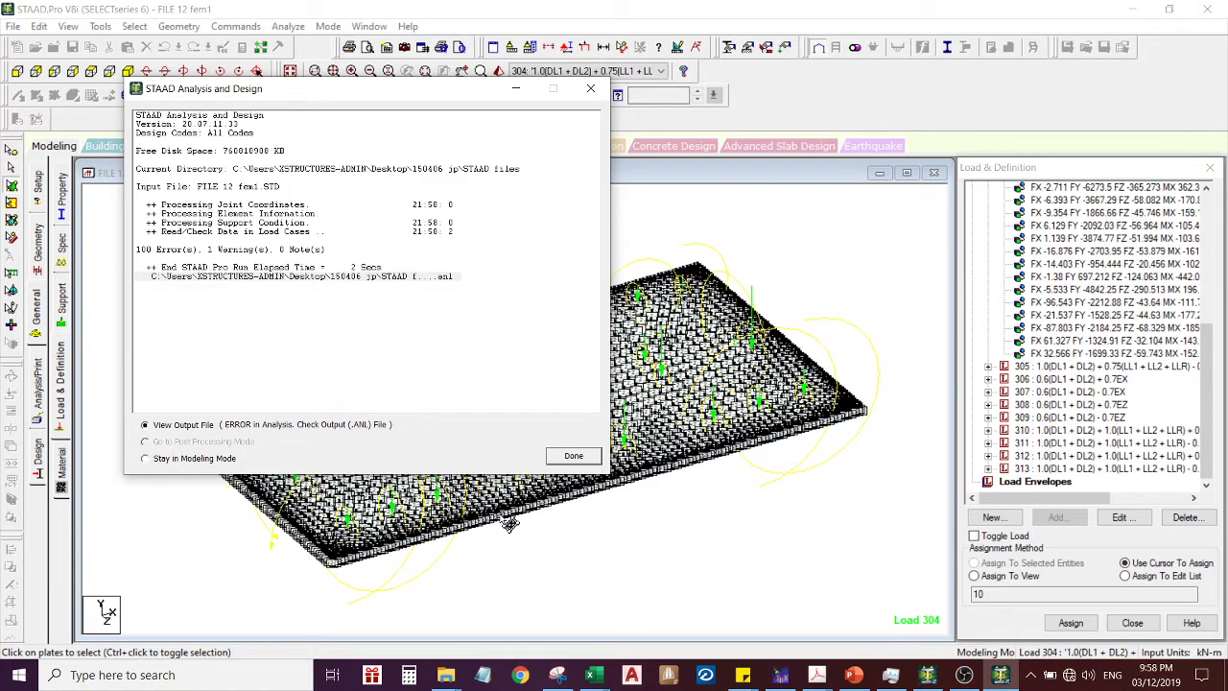
pyautogui.moveTo(510, 523); pyautogui.dragTo(929, 6)
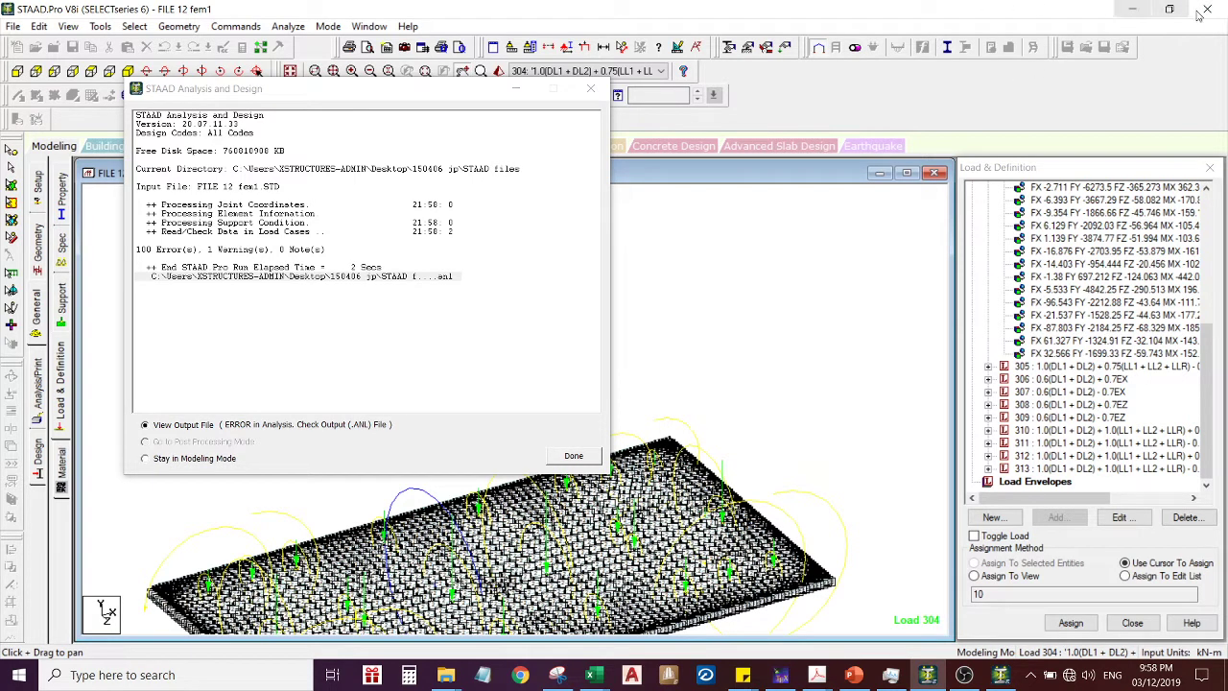
pyautogui.click(573, 456)
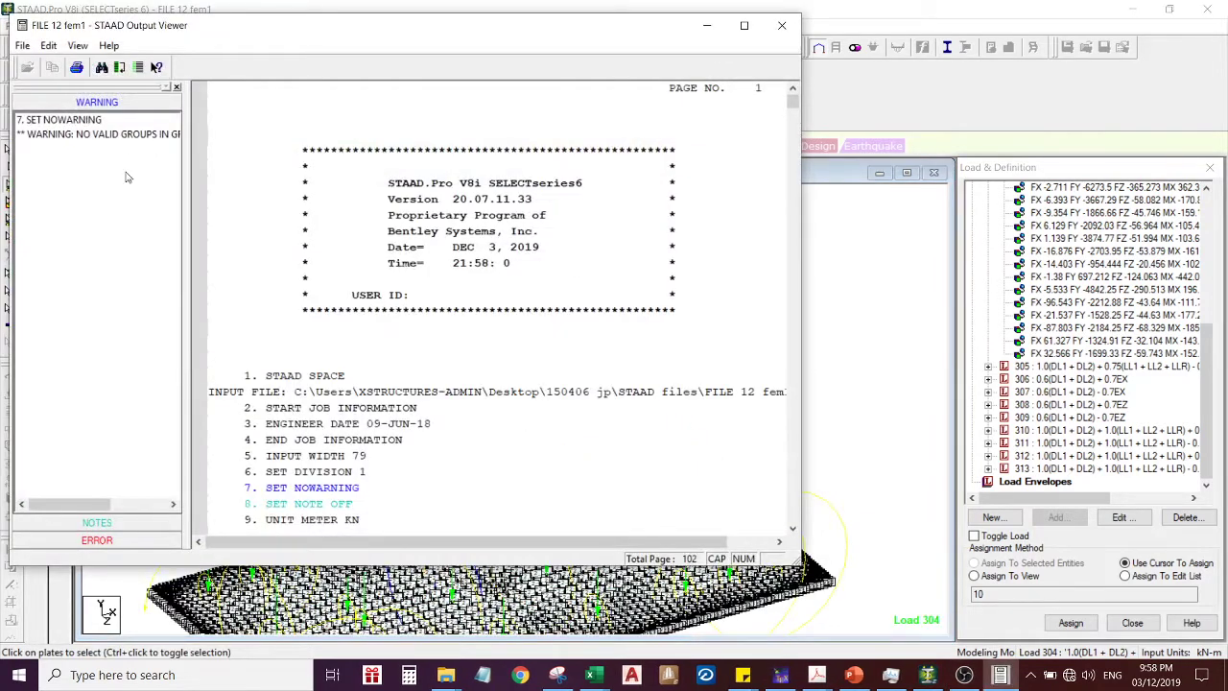
pyautogui.click(134, 142)
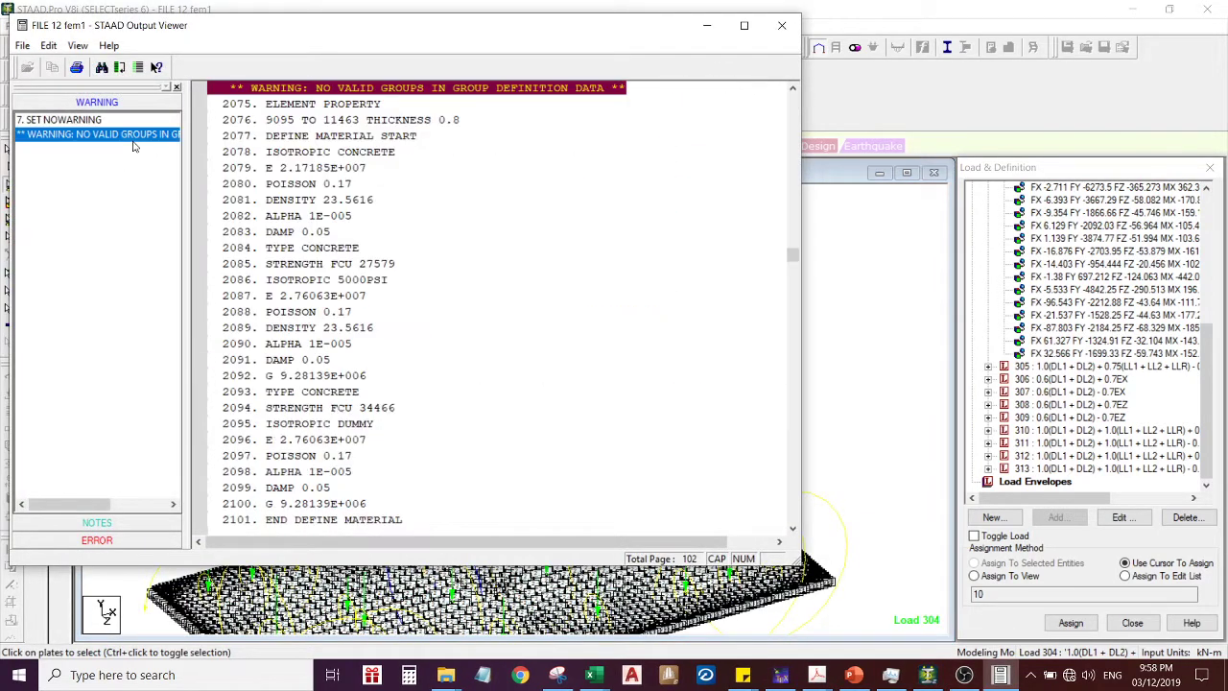
# Examine the output lines around the group definition warning and close the output file
pyautogui.click(406, 202)
pyautogui.scroll(-20, 406, 203)
pyautogui.scroll(20, 405, 203)
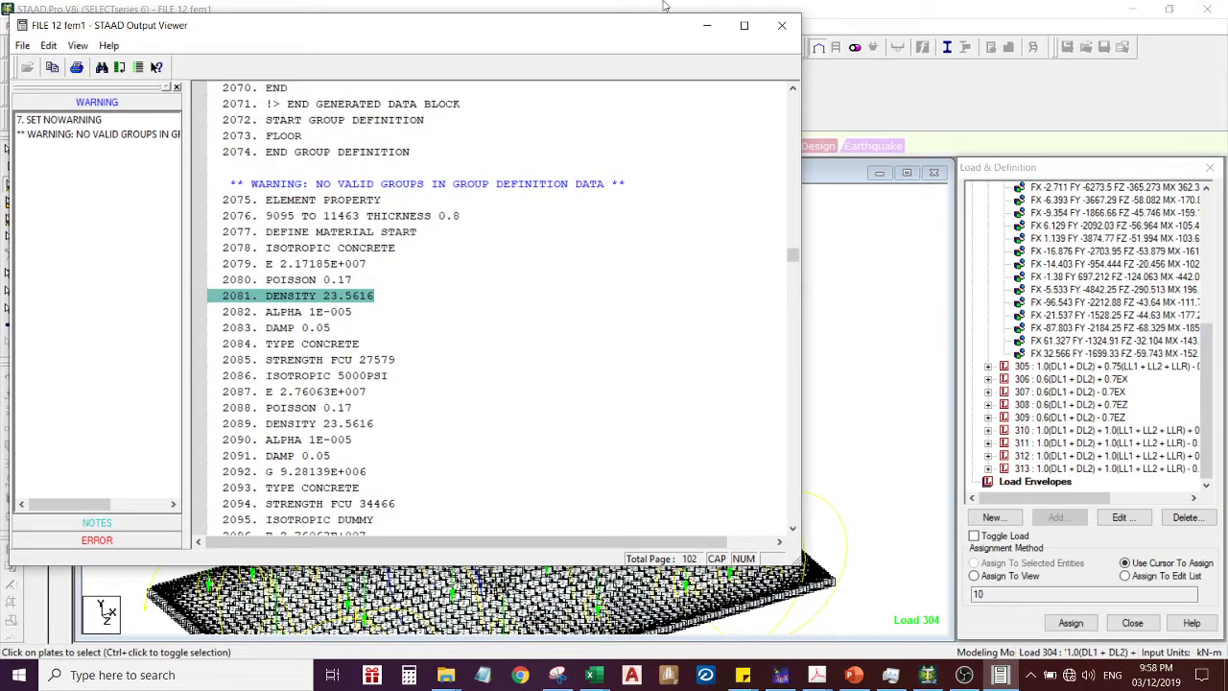
pyautogui.click(782, 25)
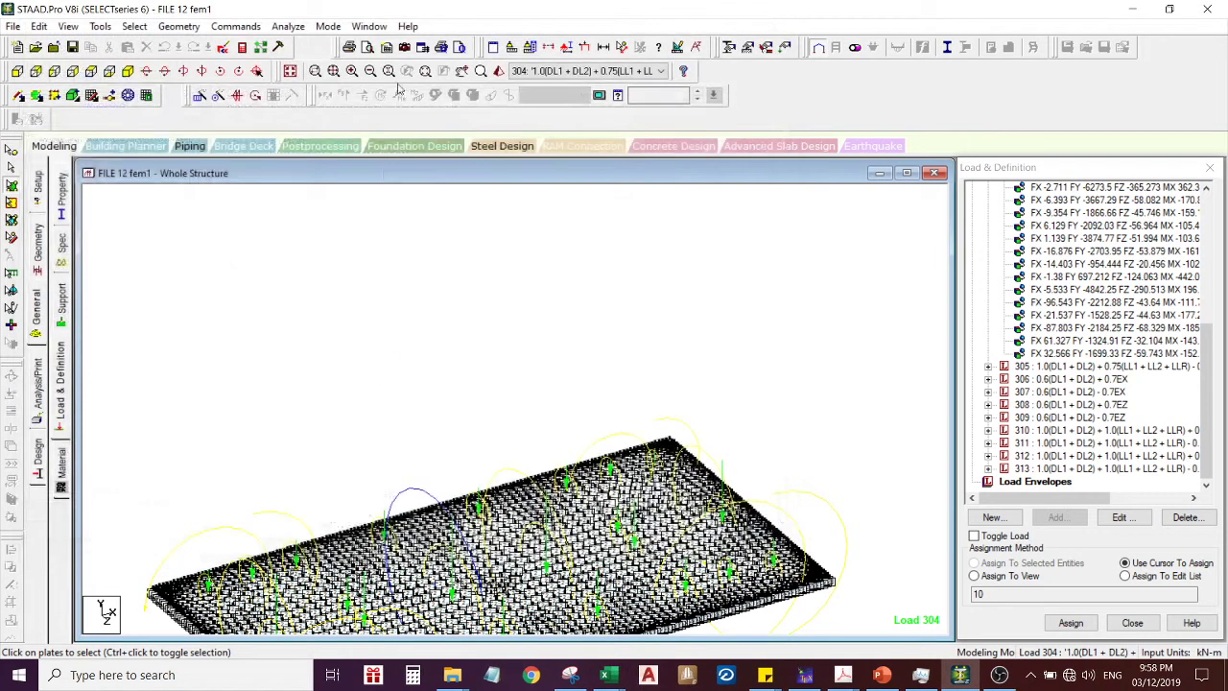
# Open the input file and look through the material definitions, supports and commented-out load lines to find the group definition block
pyautogui.click(222, 47)
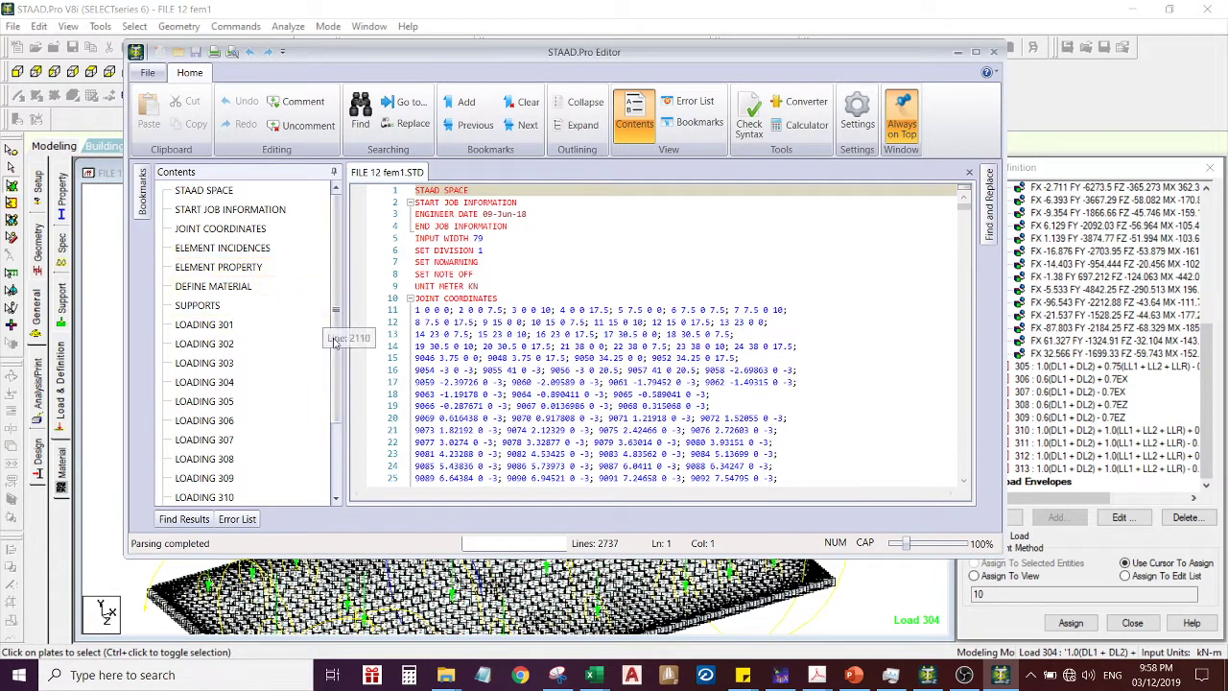
pyautogui.moveTo(336, 351); pyautogui.dragTo(350, 417)
pyautogui.scroll(2, 351, 432)
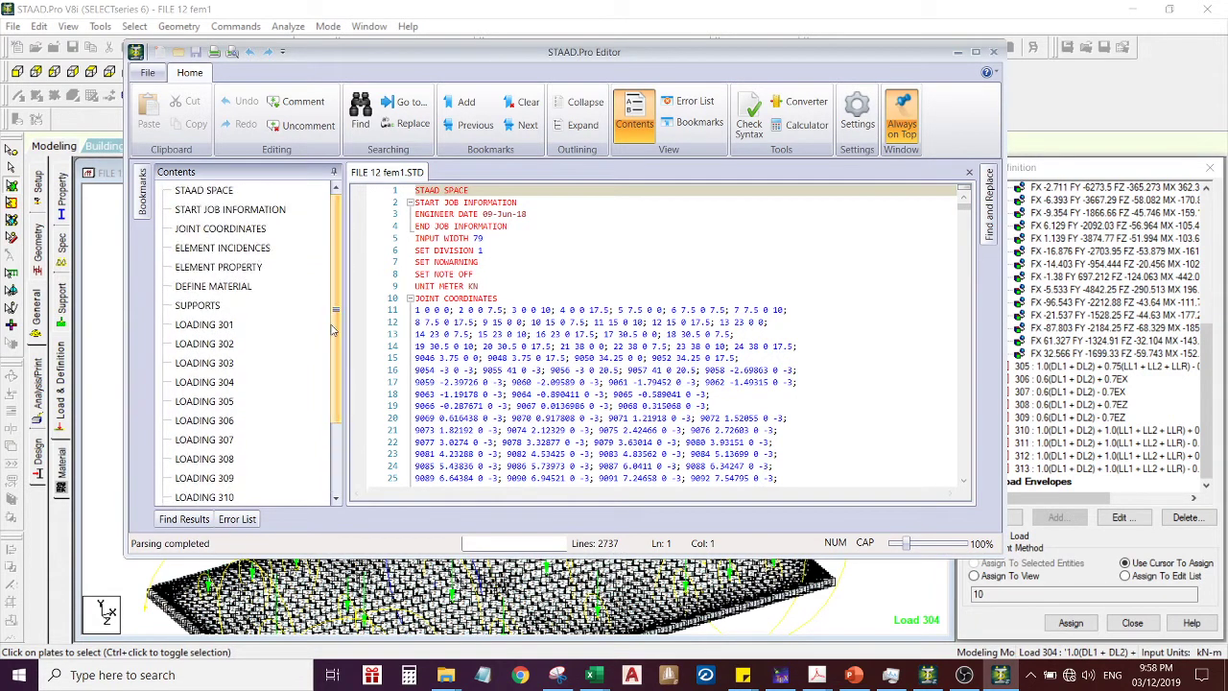
pyautogui.click(246, 286)
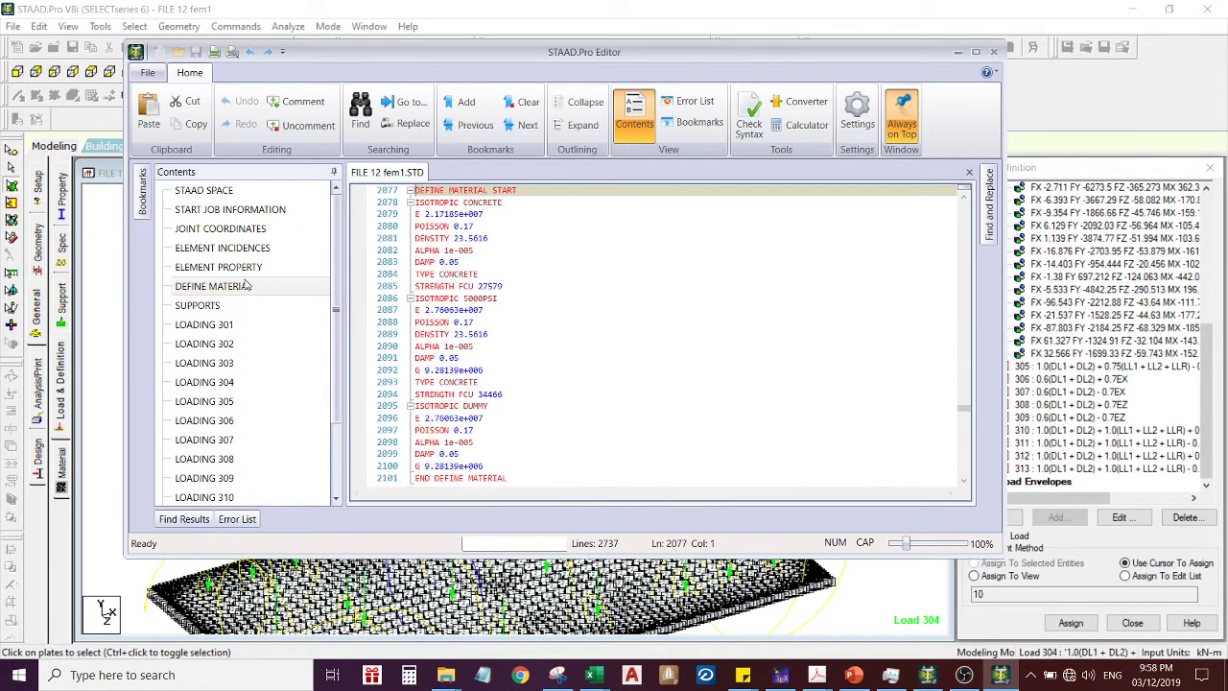
pyautogui.click(482, 368)
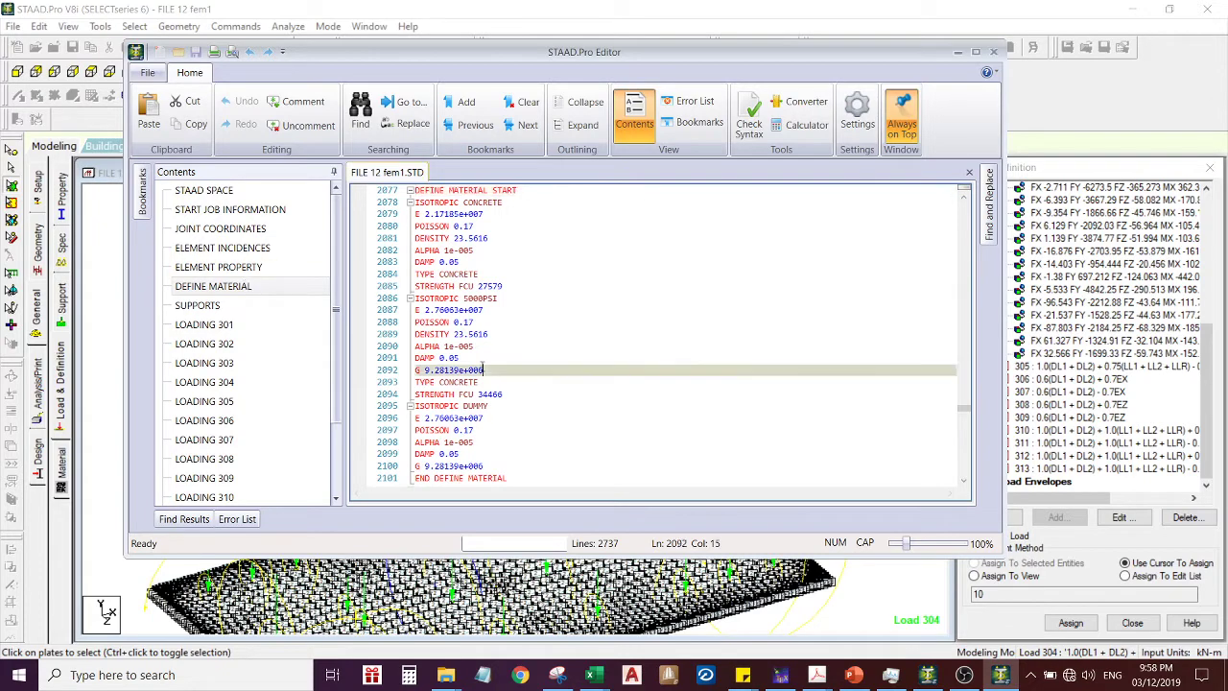
pyautogui.scroll(-10, 483, 368)
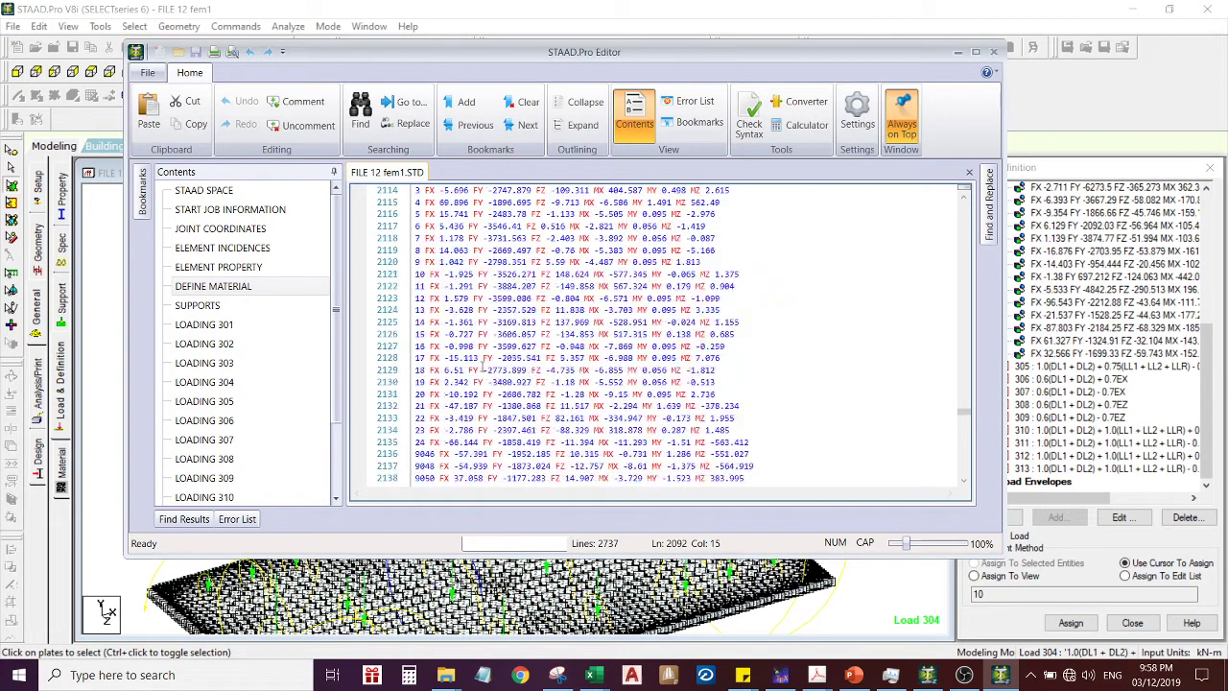
pyautogui.scroll(8, 483, 367)
pyautogui.scroll(-4, 483, 366)
pyautogui.scroll(3, 482, 367)
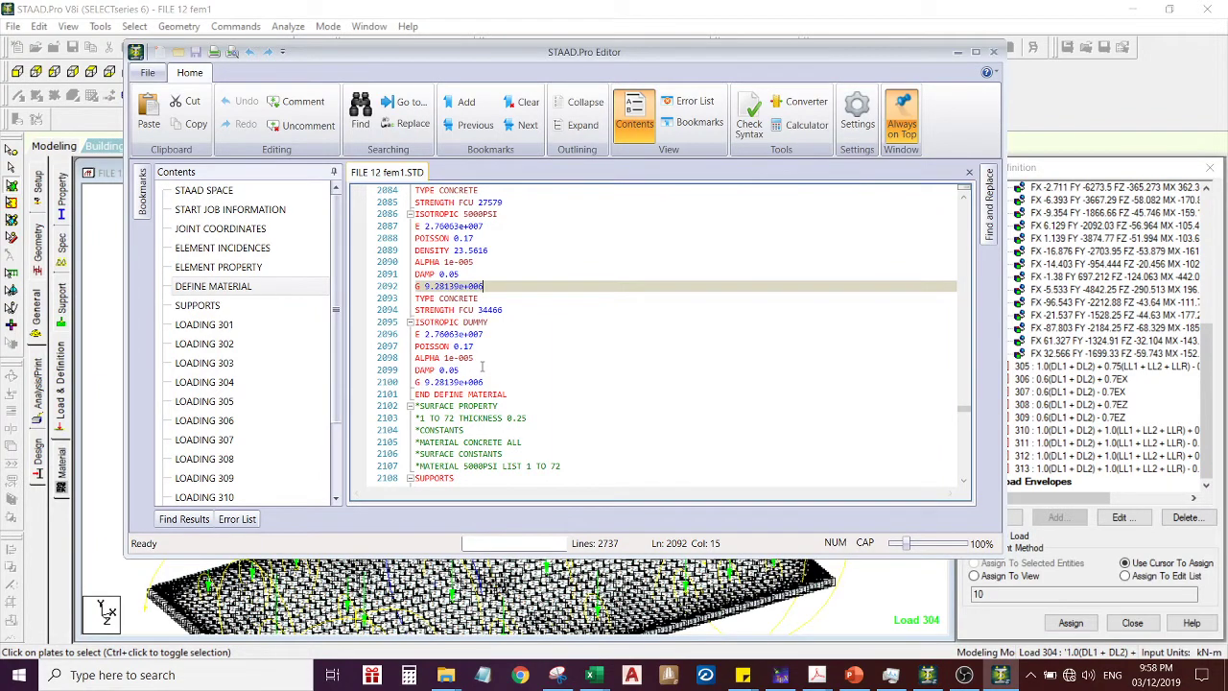
pyautogui.scroll(-9, 482, 365)
pyautogui.scroll(3, 483, 367)
pyautogui.scroll(-17, 482, 366)
pyautogui.scroll(-20, 483, 366)
pyautogui.scroll(-20, 483, 365)
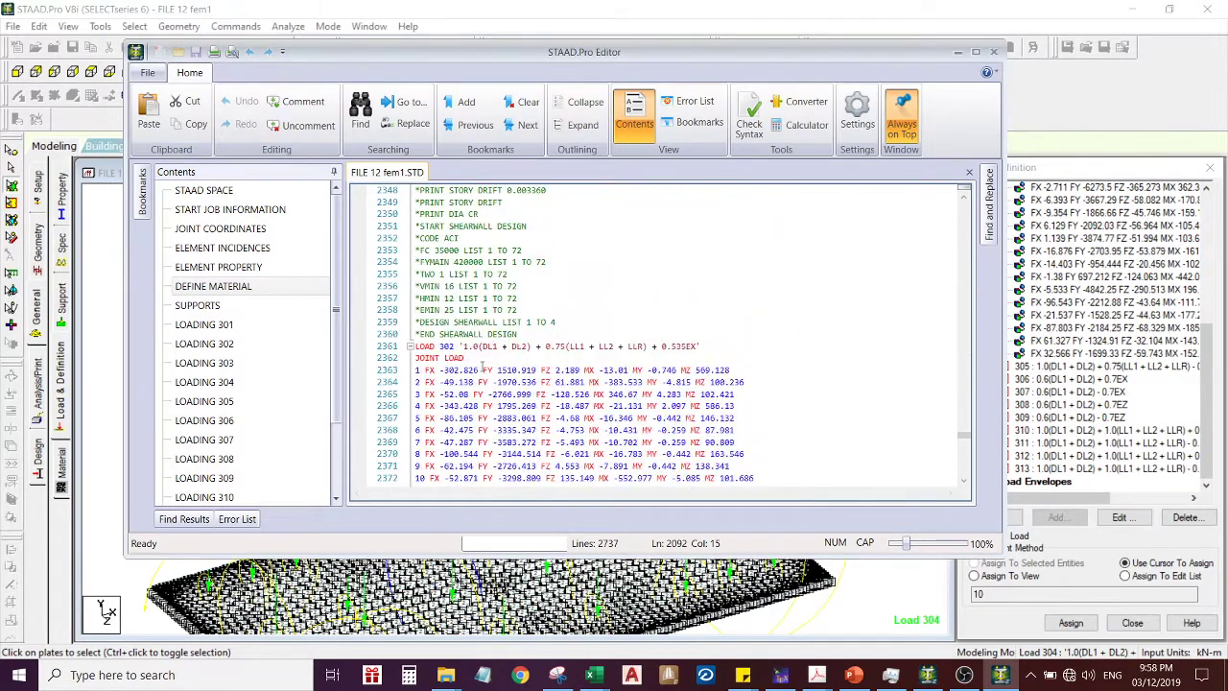
pyautogui.scroll(20, 482, 364)
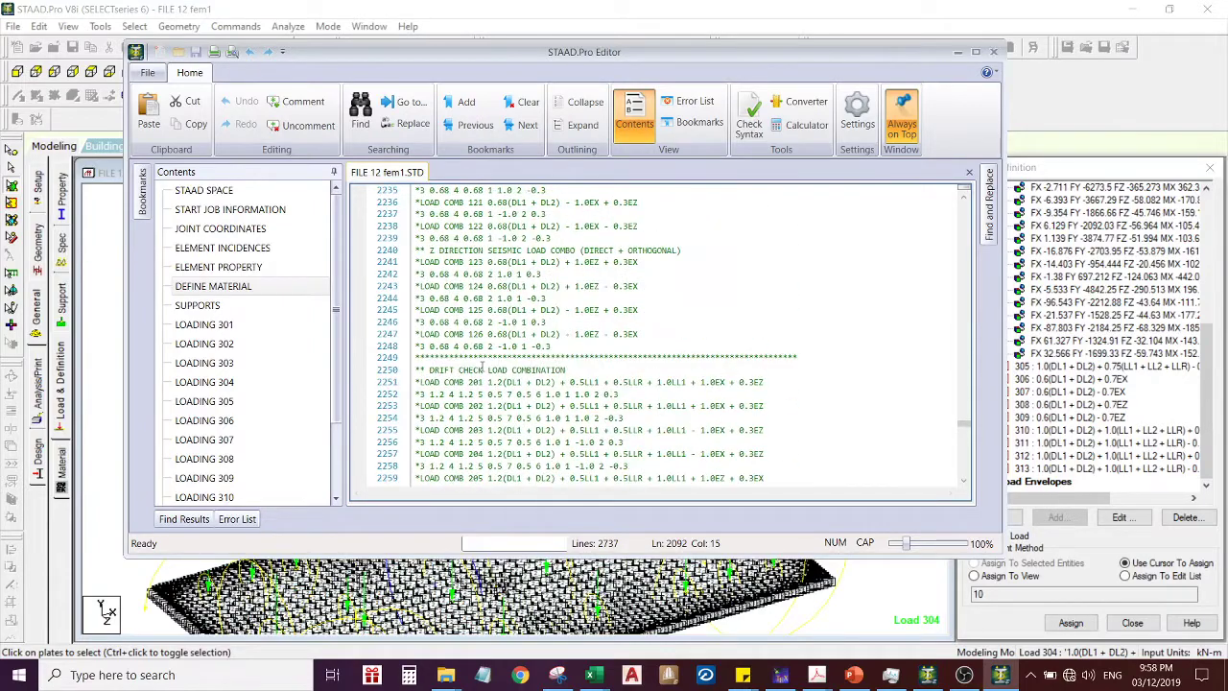
pyautogui.scroll(20, 482, 364)
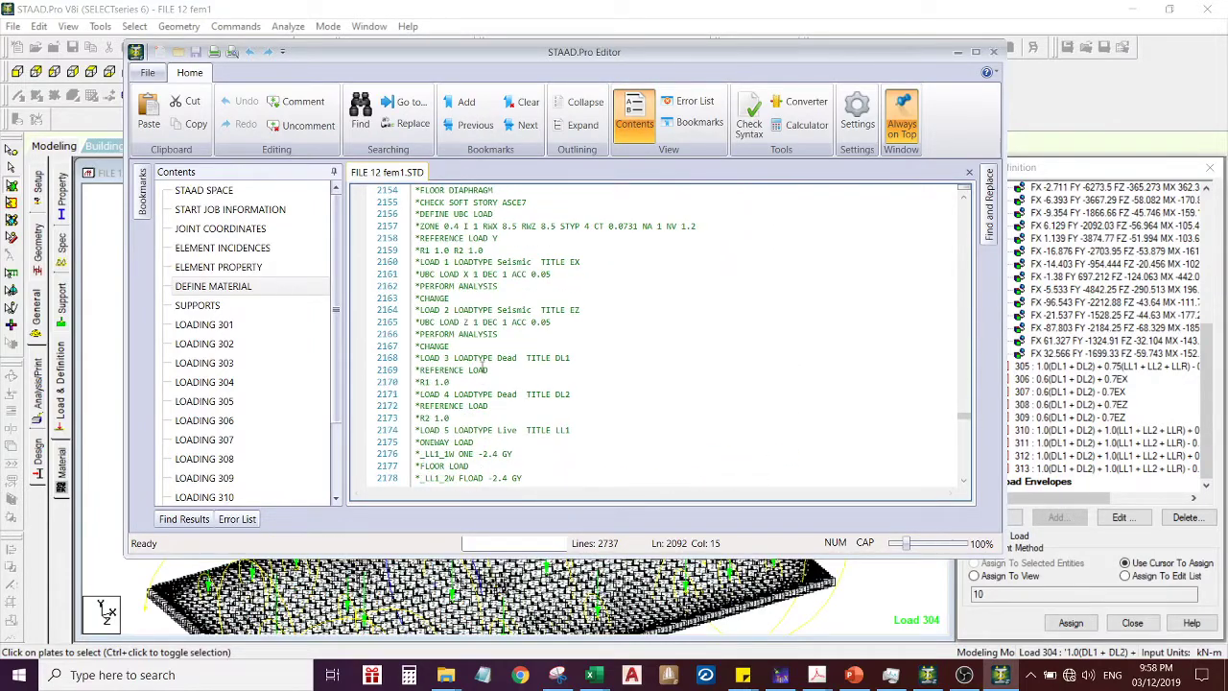
pyautogui.scroll(7, 482, 366)
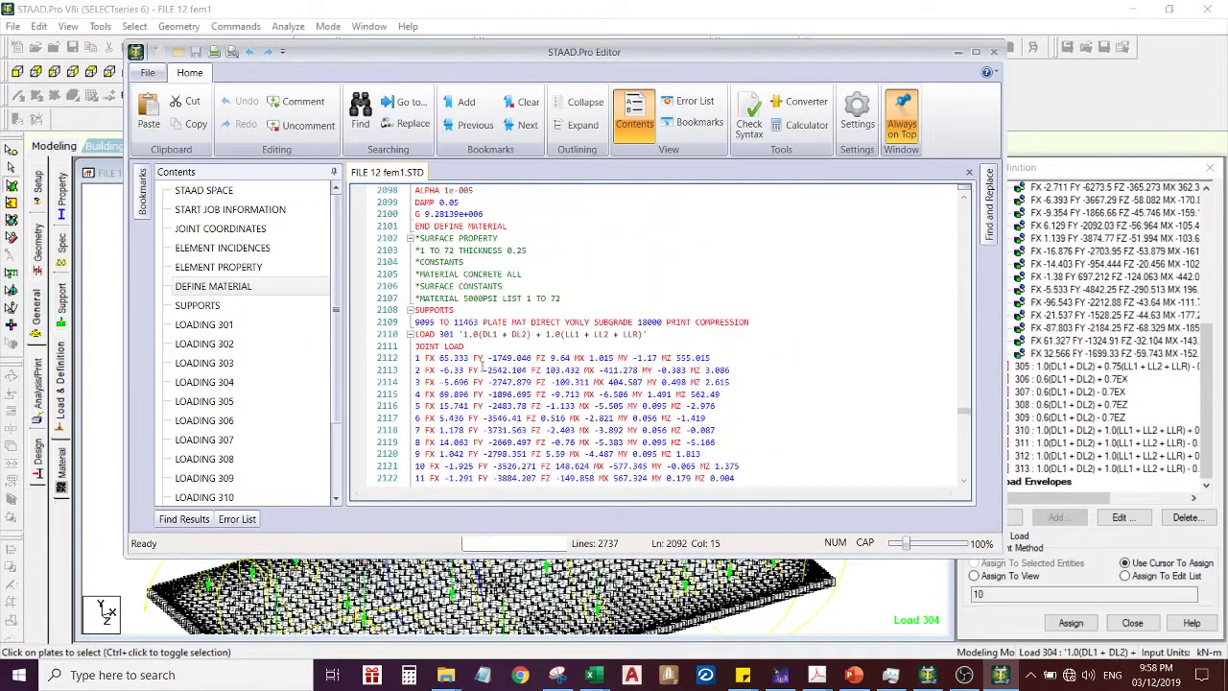
pyautogui.scroll(7, 483, 368)
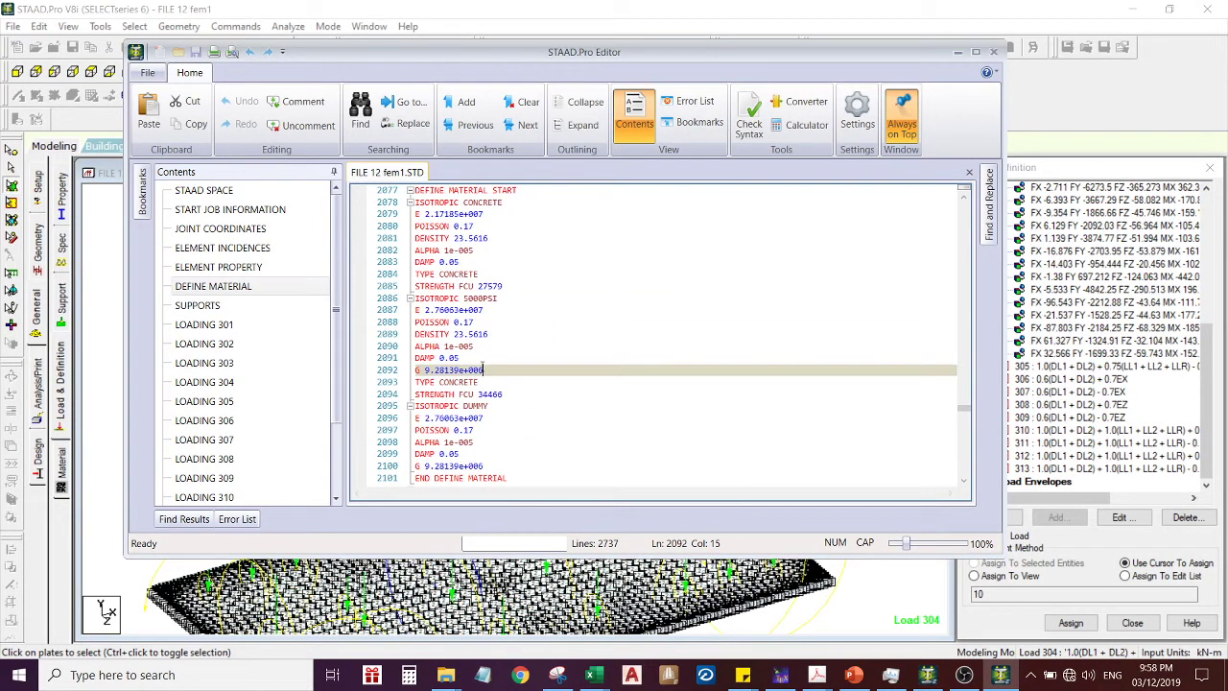
pyautogui.scroll(5, 483, 366)
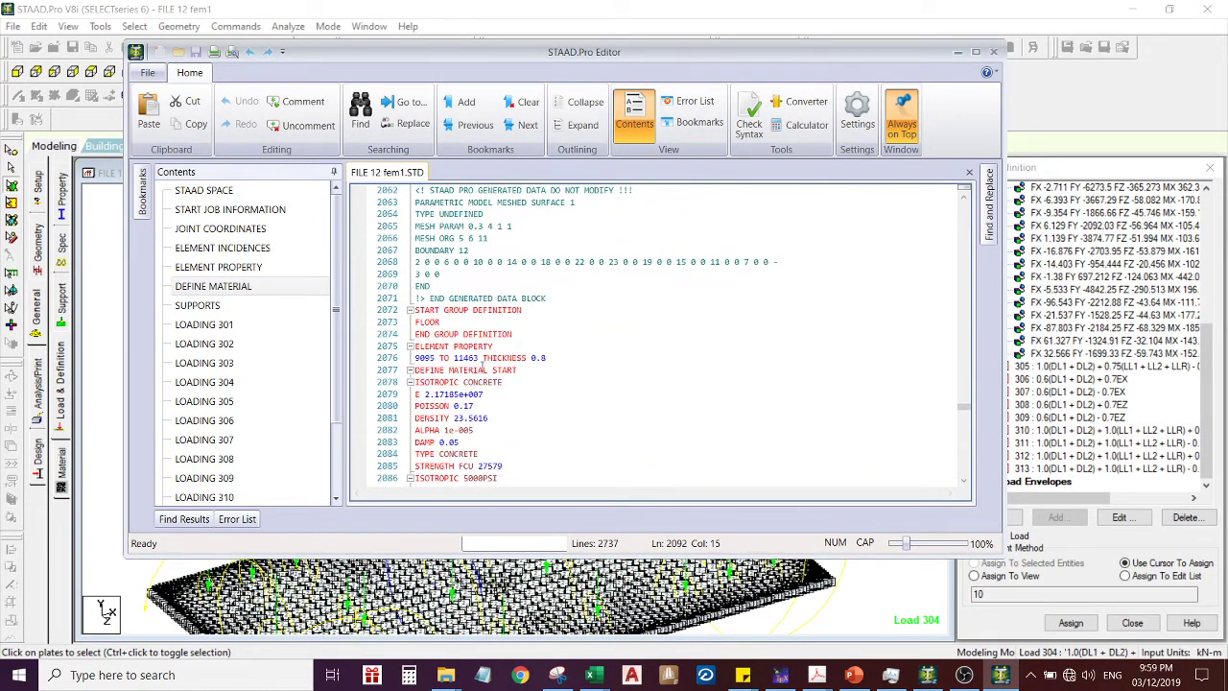
# Comment out the START GROUP DEFINITION, FLOOR and END GROUP DEFINITION lines, and save and close the input file
pyautogui.click(524, 332)
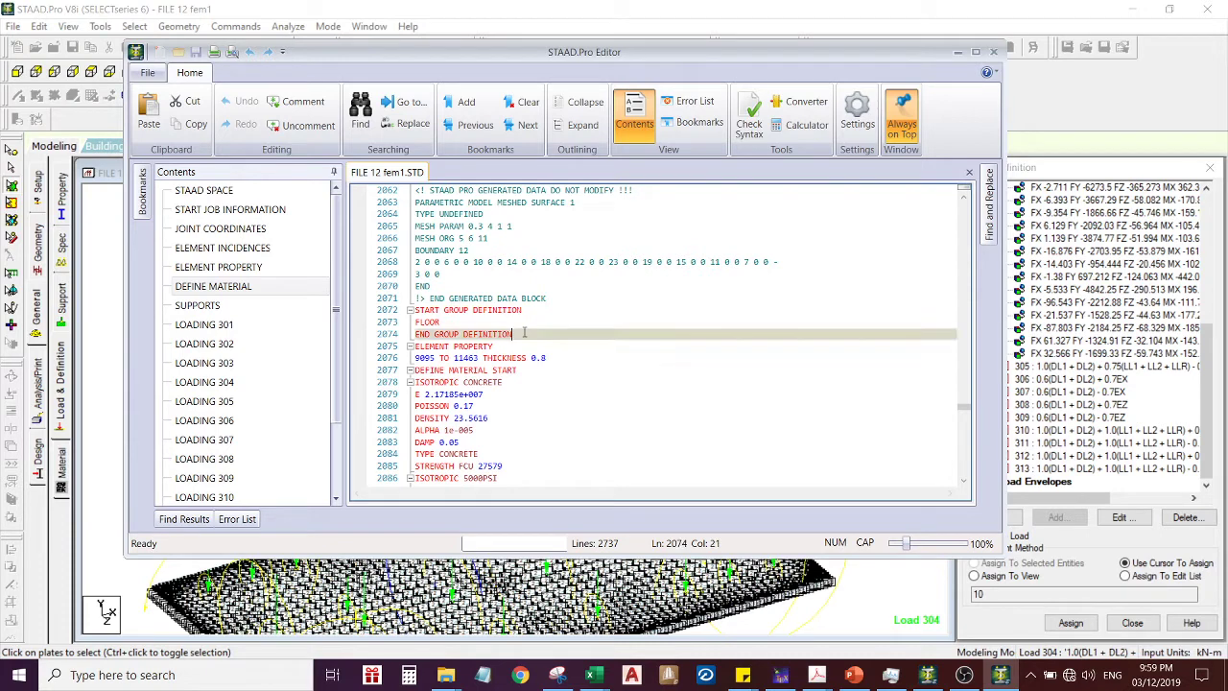
pyautogui.press('Up')
pyautogui.press('Up')
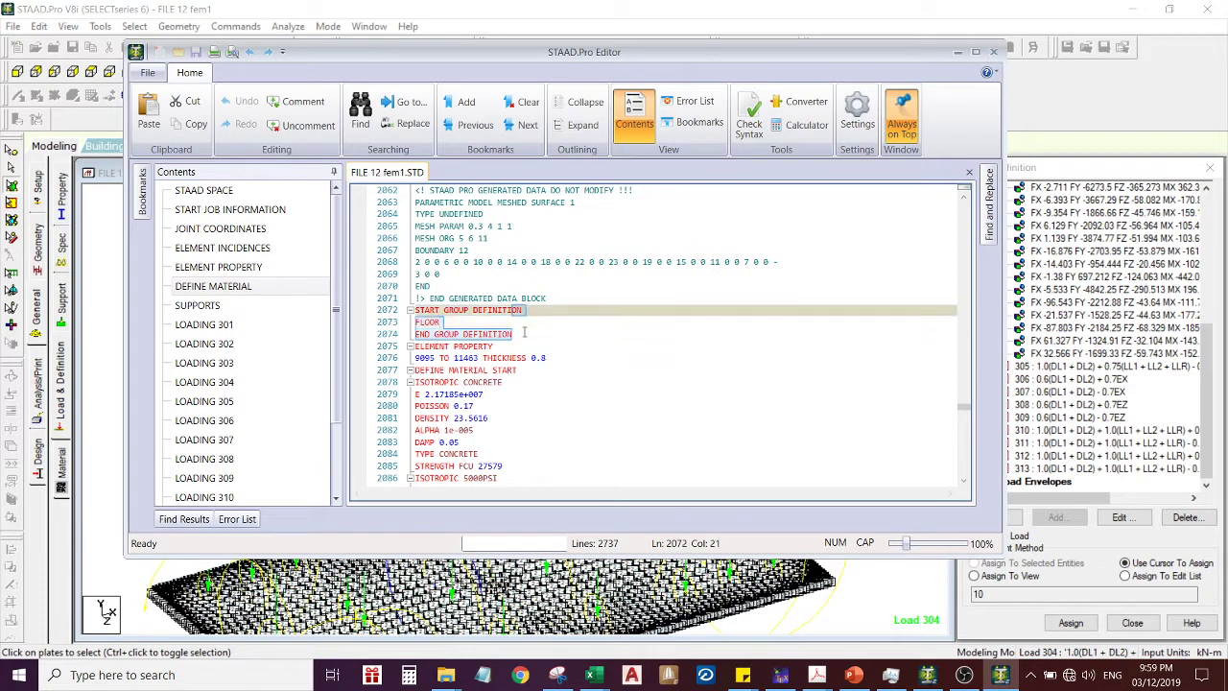
pyautogui.hotkey('shift', 'Down')
pyautogui.hotkey('shift', 'Down')
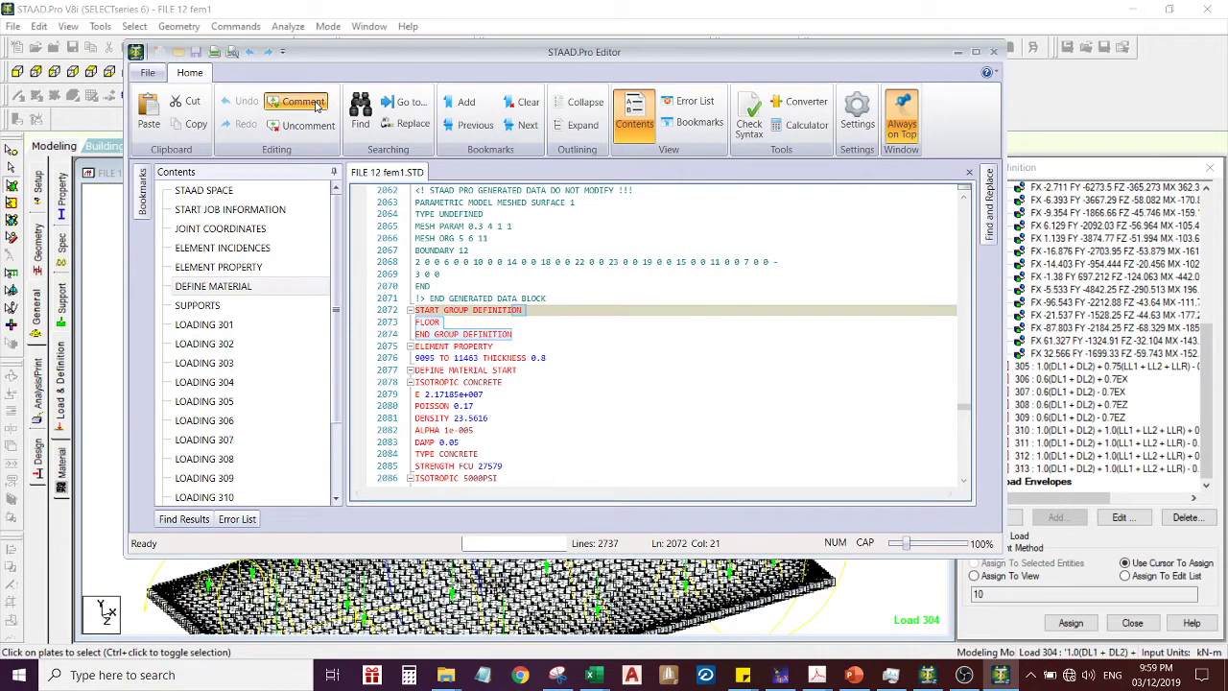
pyautogui.click(303, 101)
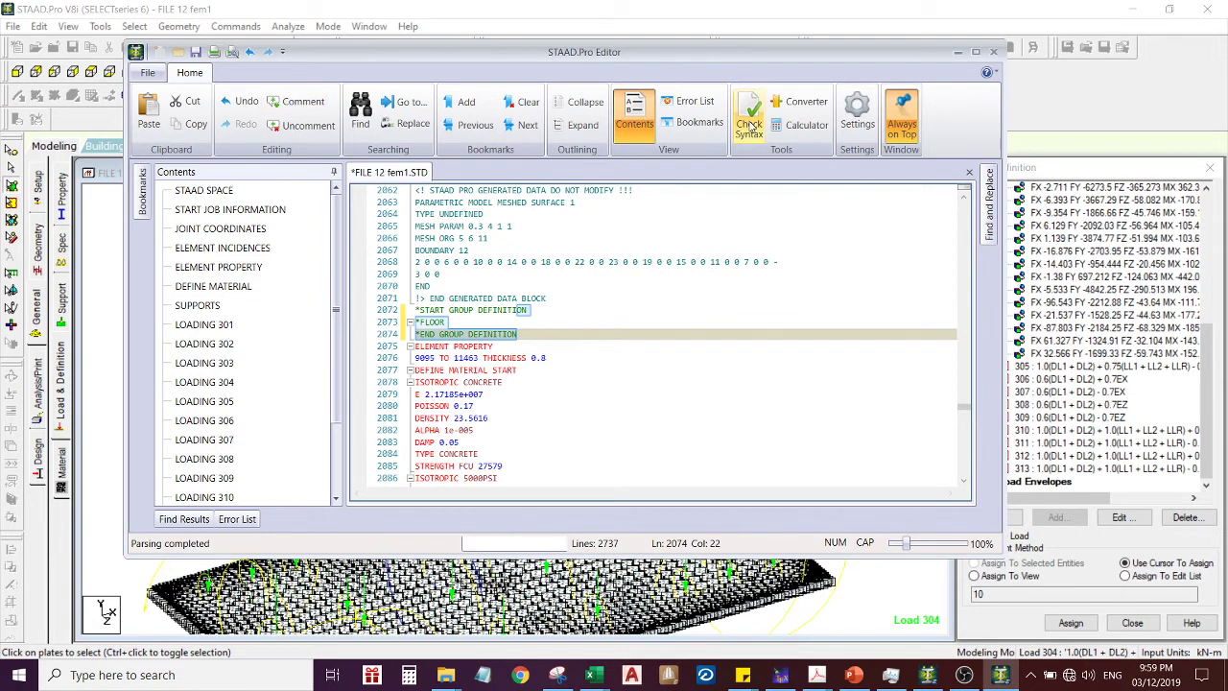
pyautogui.click(993, 55)
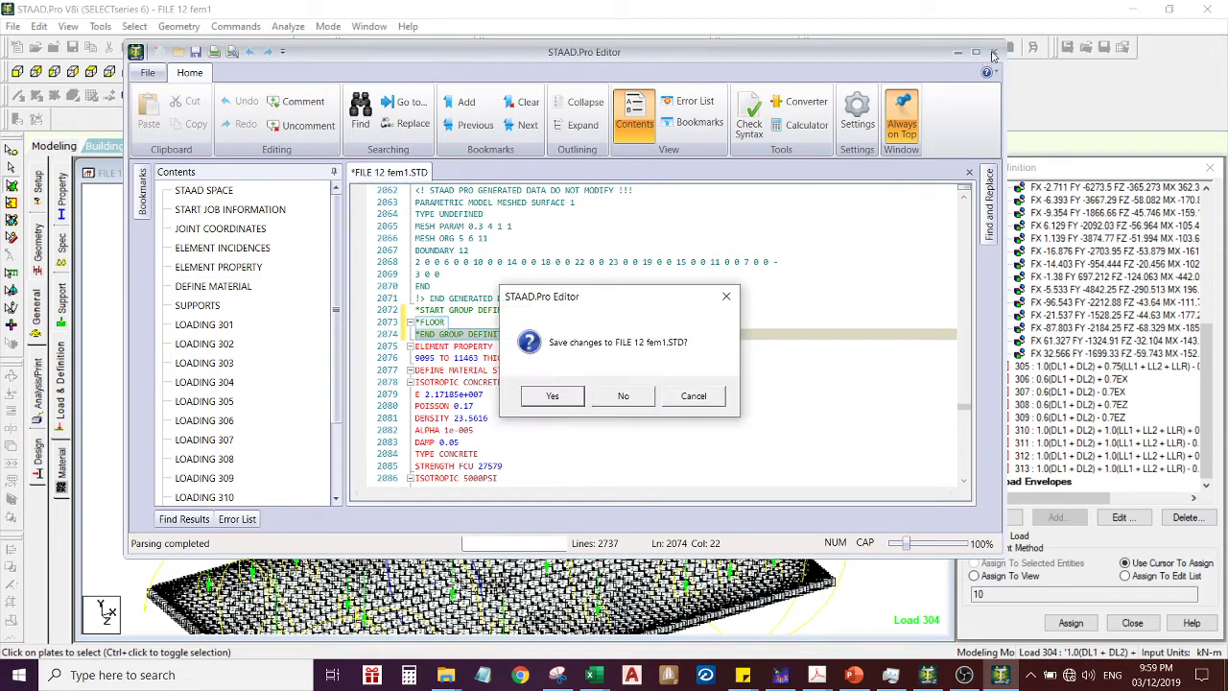
pyautogui.click(558, 395)
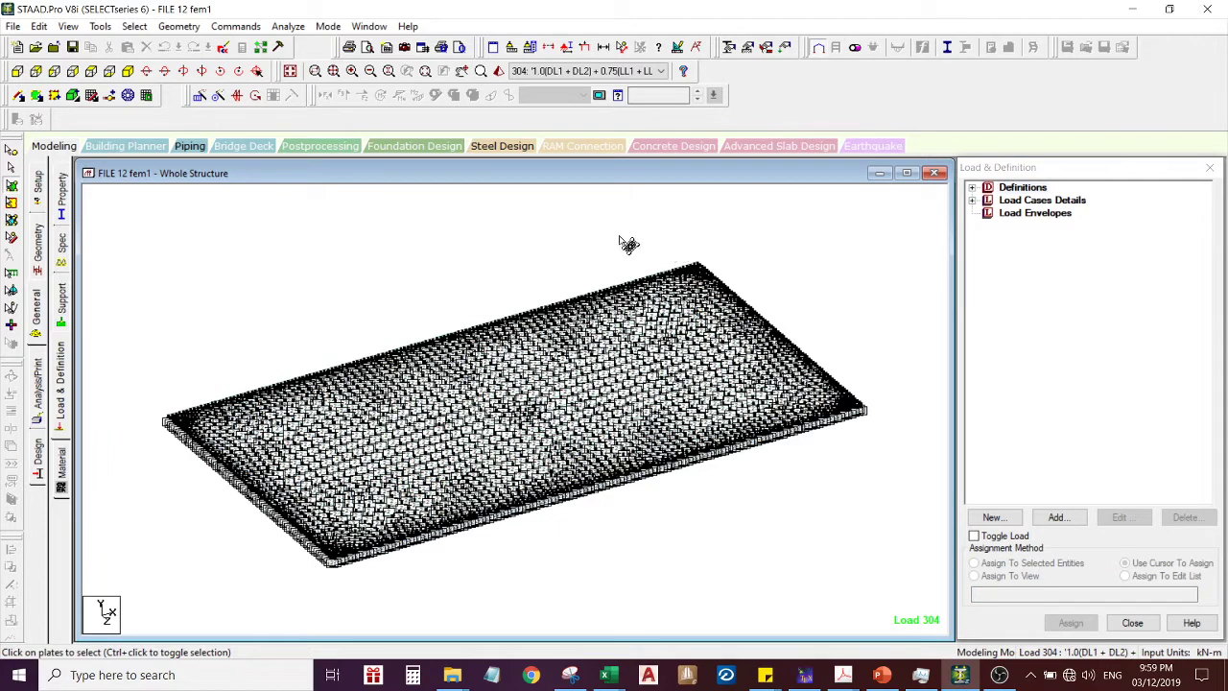
# Check the model for entities with a missing property
pyautogui.click(134, 26)
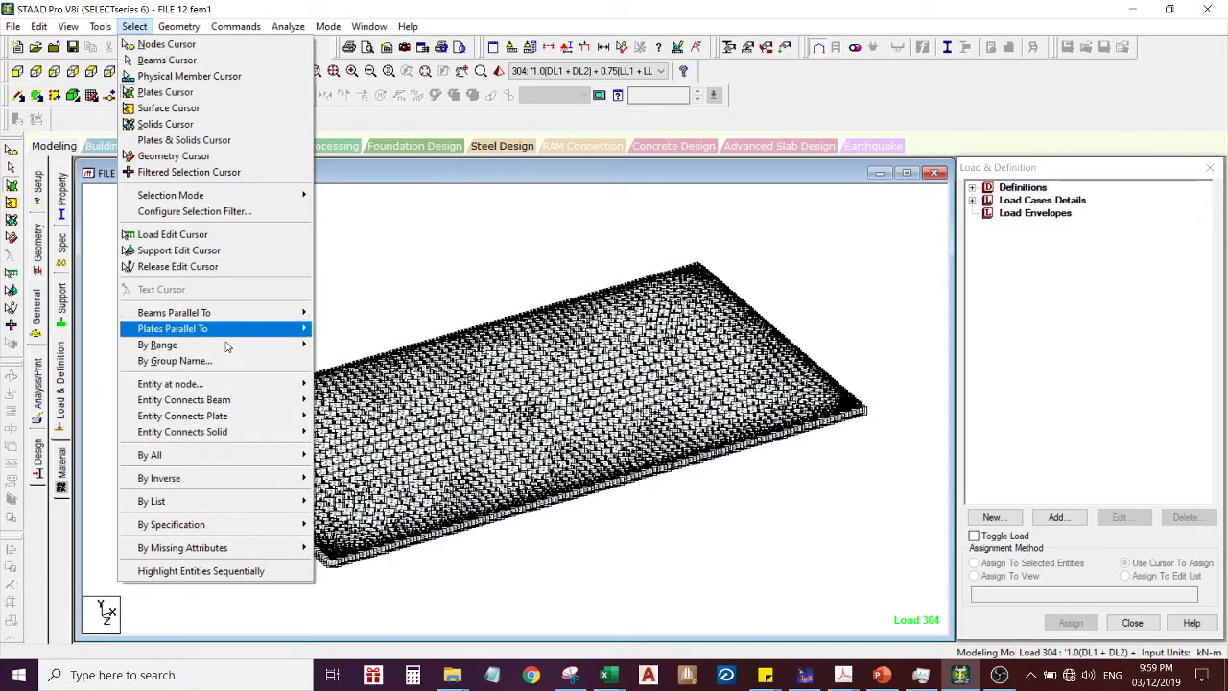
pyautogui.moveTo(231, 548)
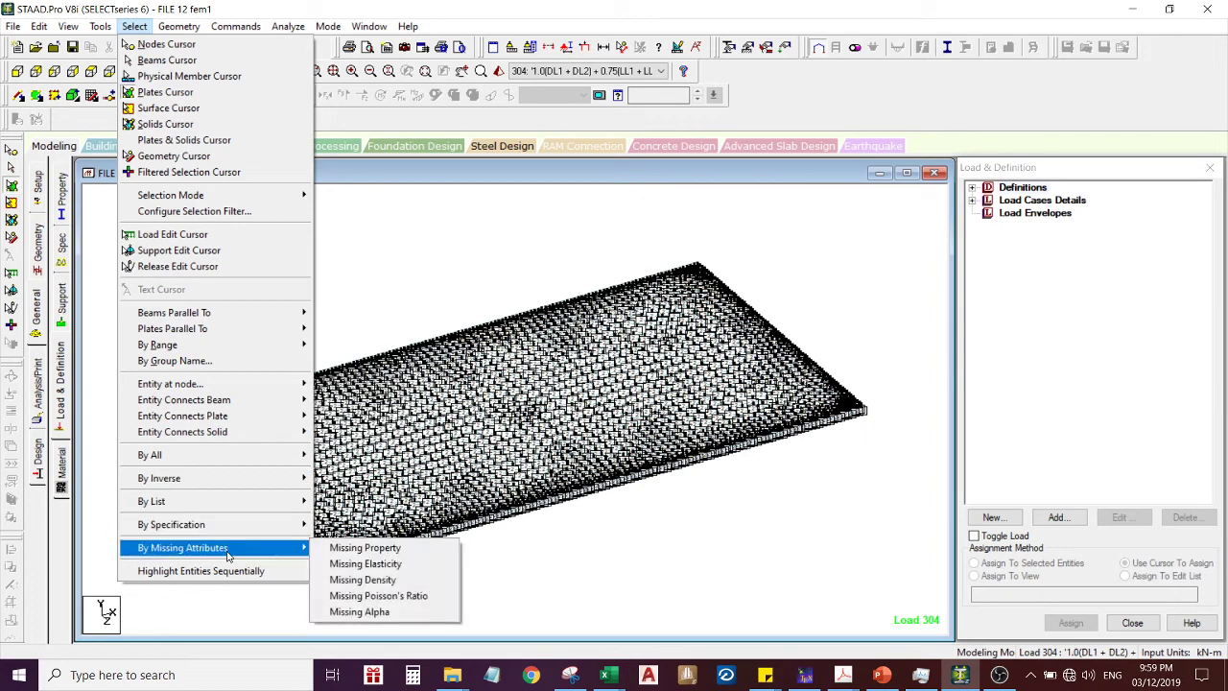
pyautogui.click(346, 549)
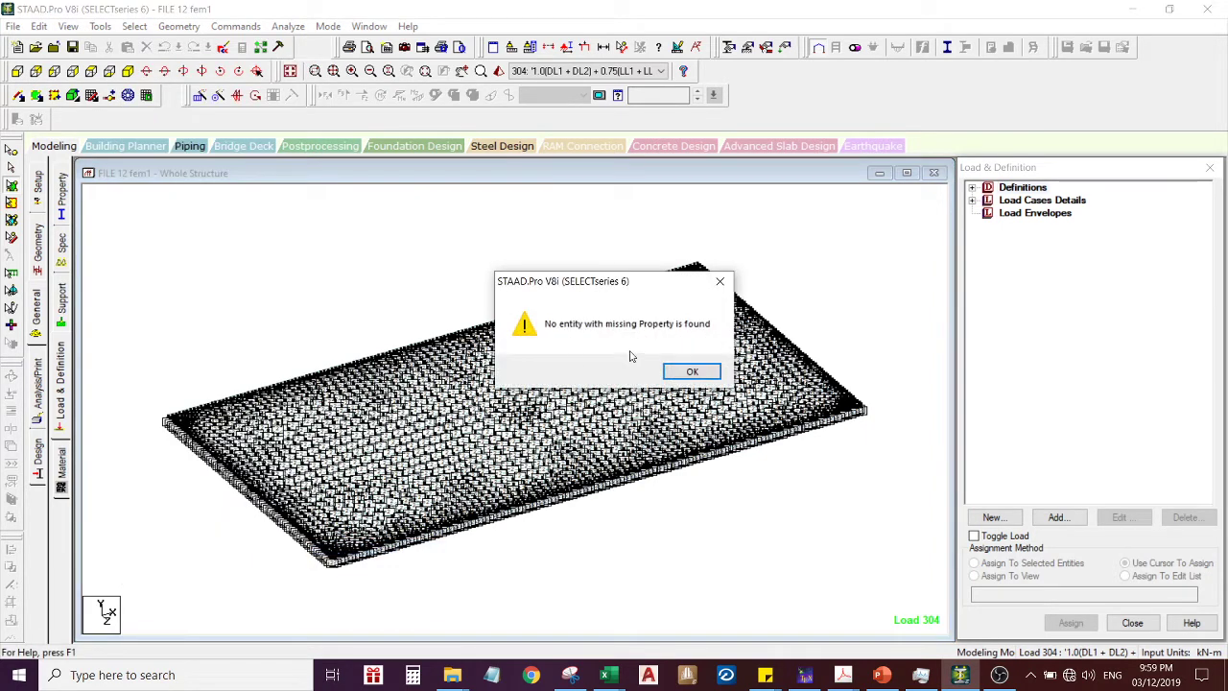
pyautogui.click(691, 371)
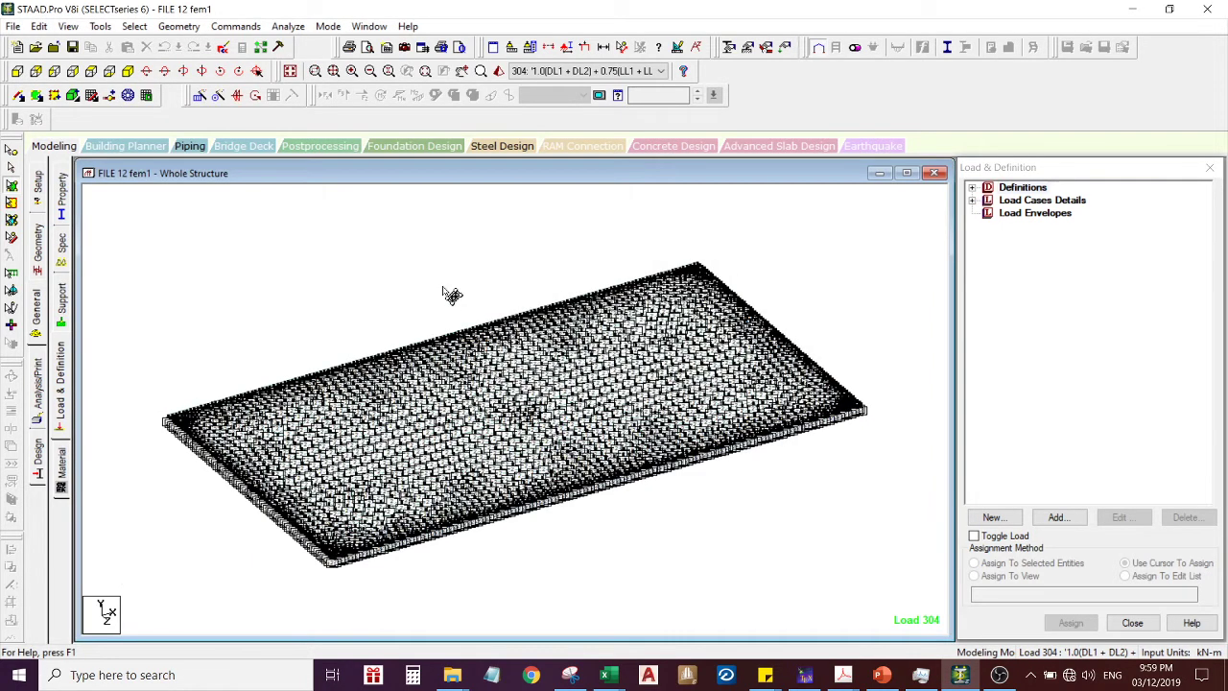
# Run the analysis, inspect the elastic modulus errors in its output file and close the output
pyautogui.click(286, 27)
pyautogui.click(298, 46)
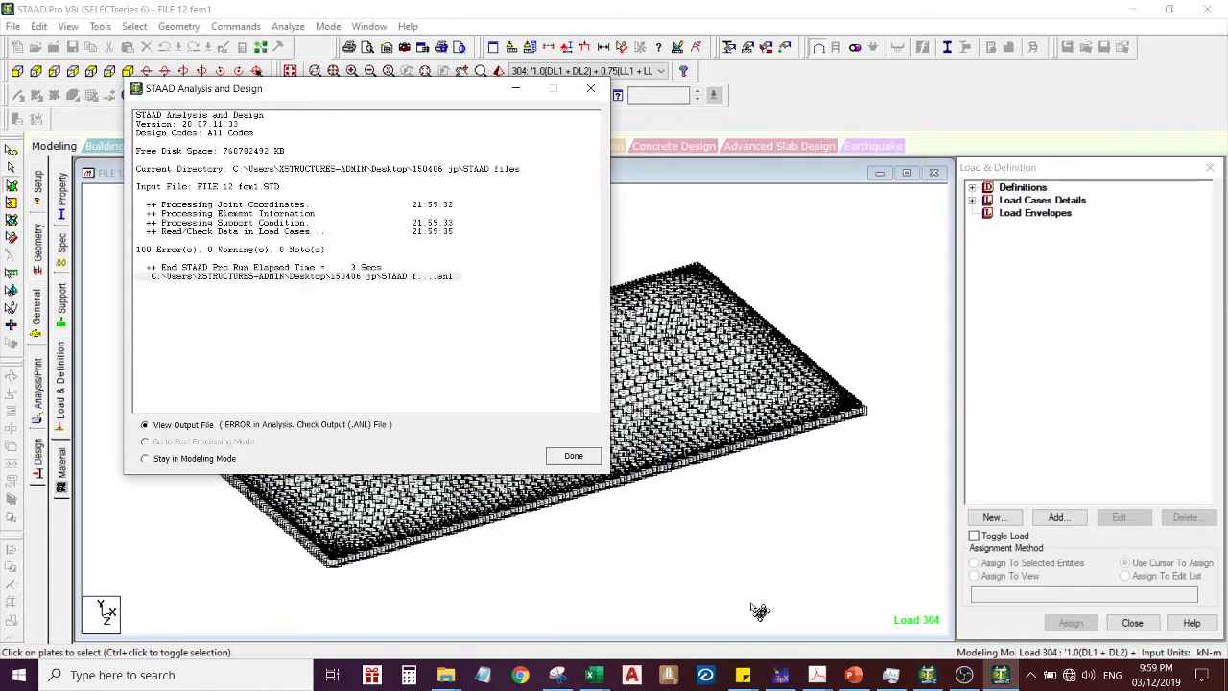
pyautogui.click(566, 455)
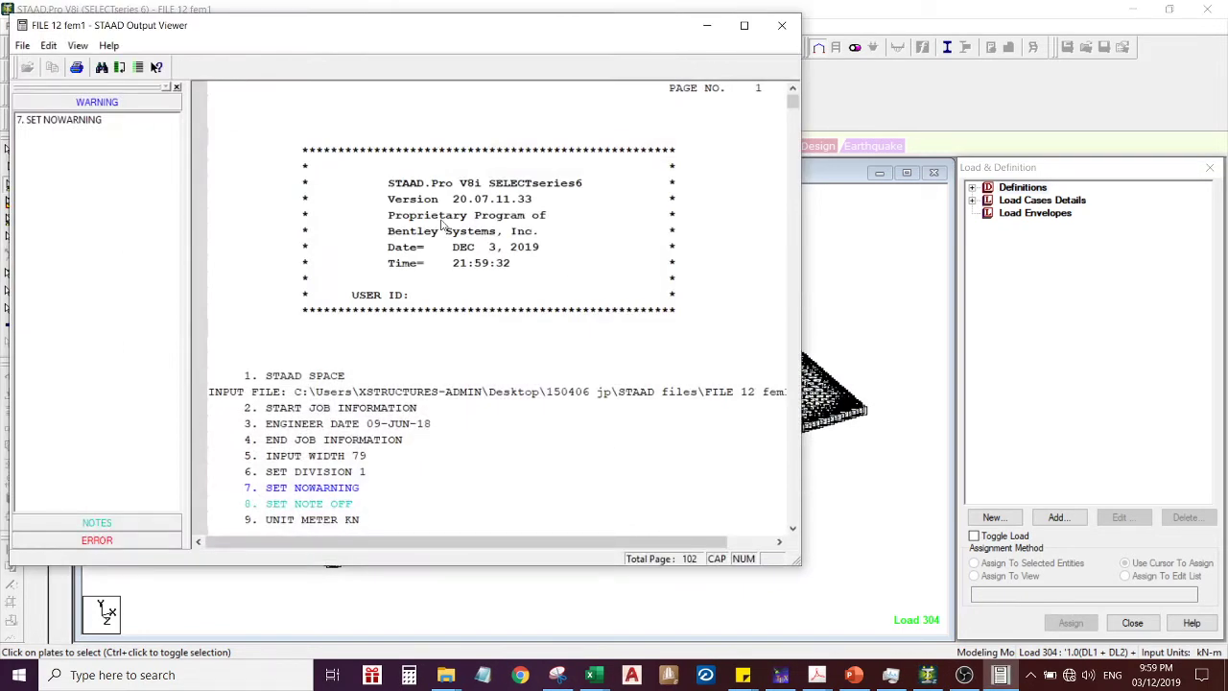
pyautogui.click(106, 540)
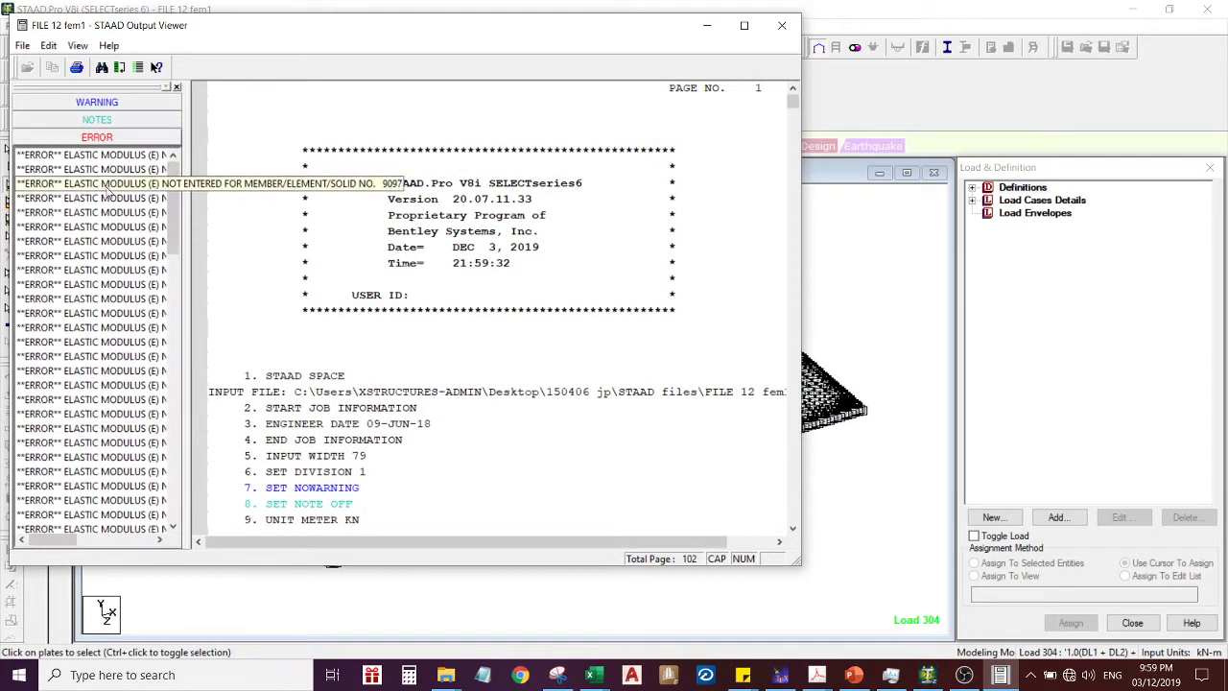
pyautogui.click(106, 170)
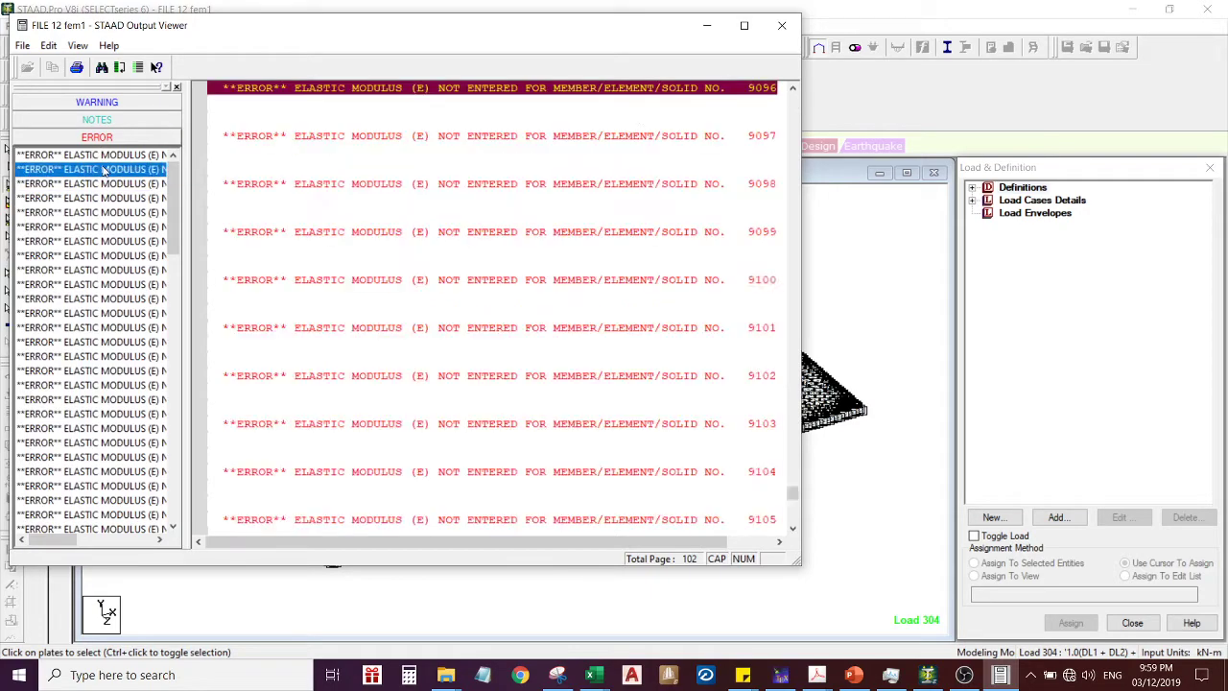
pyautogui.click(785, 25)
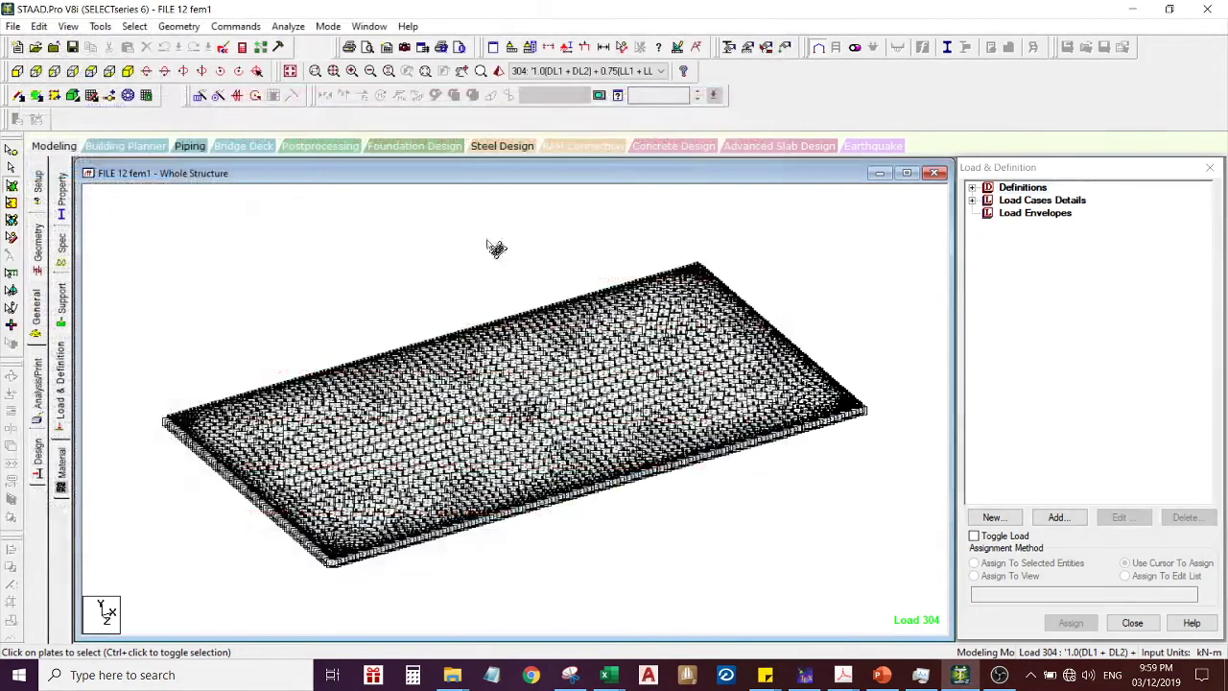
# Edit the 0.8 m plate thickness property so that it uses the CONCRETE material
pyautogui.click(62, 216)
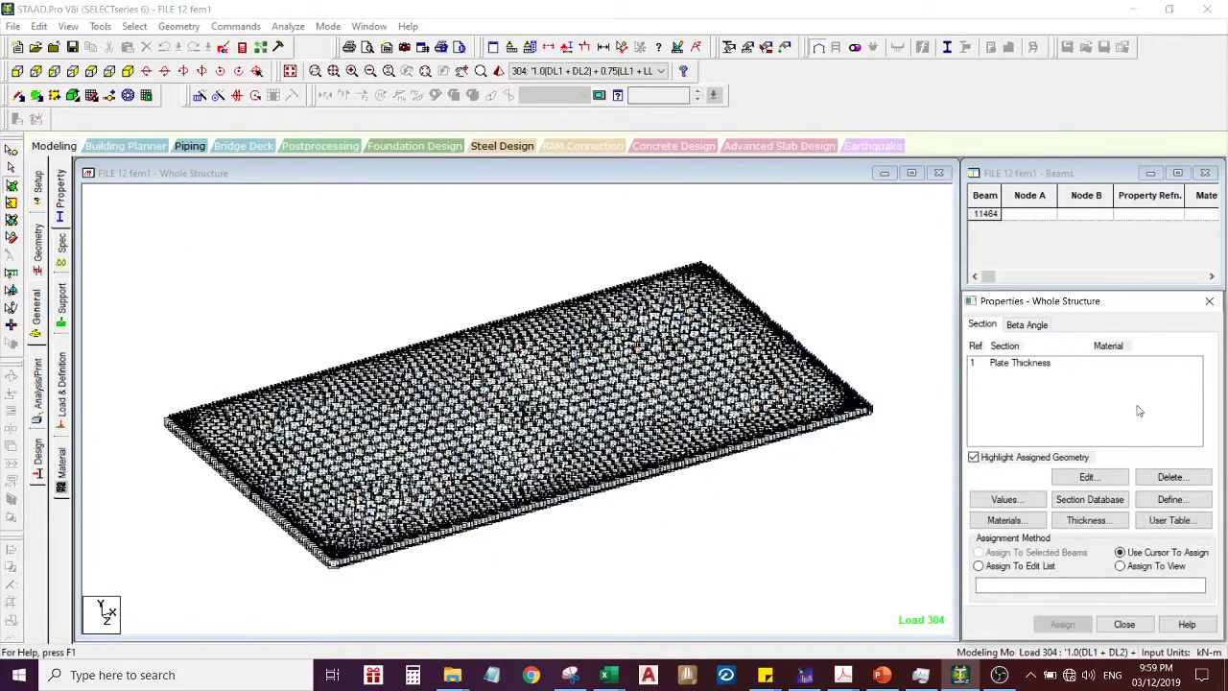
pyautogui.click(1025, 364)
pyautogui.click(1088, 478)
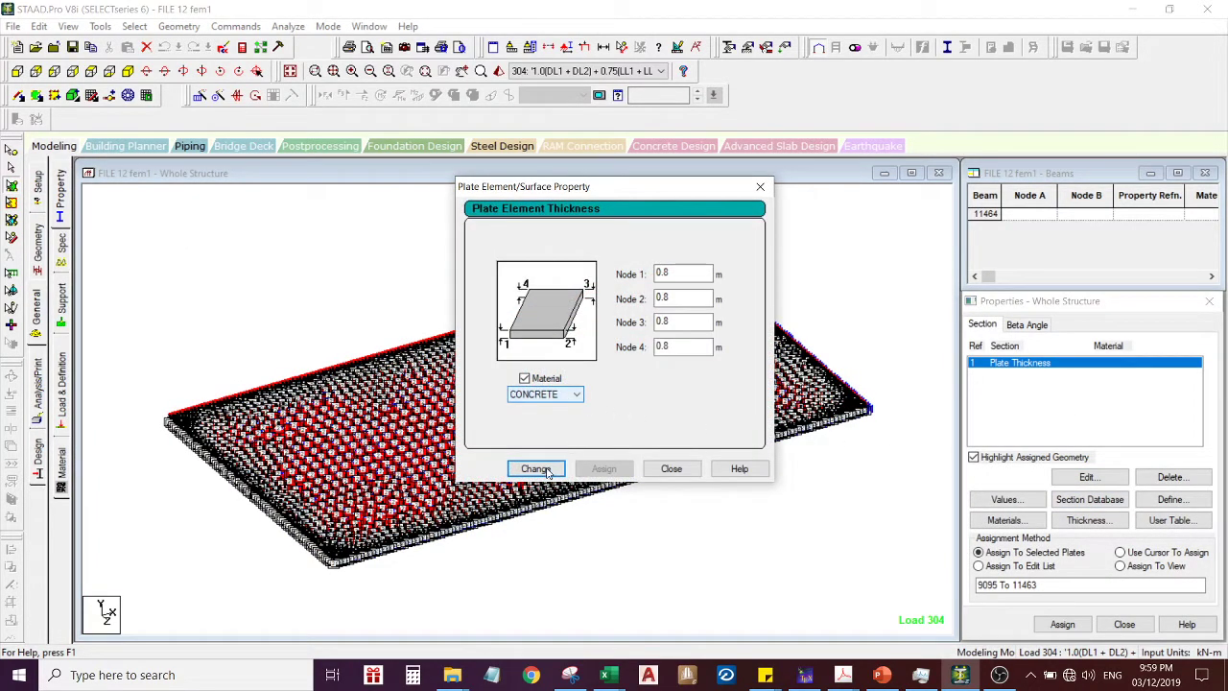
pyautogui.click(536, 469)
pyautogui.click(671, 468)
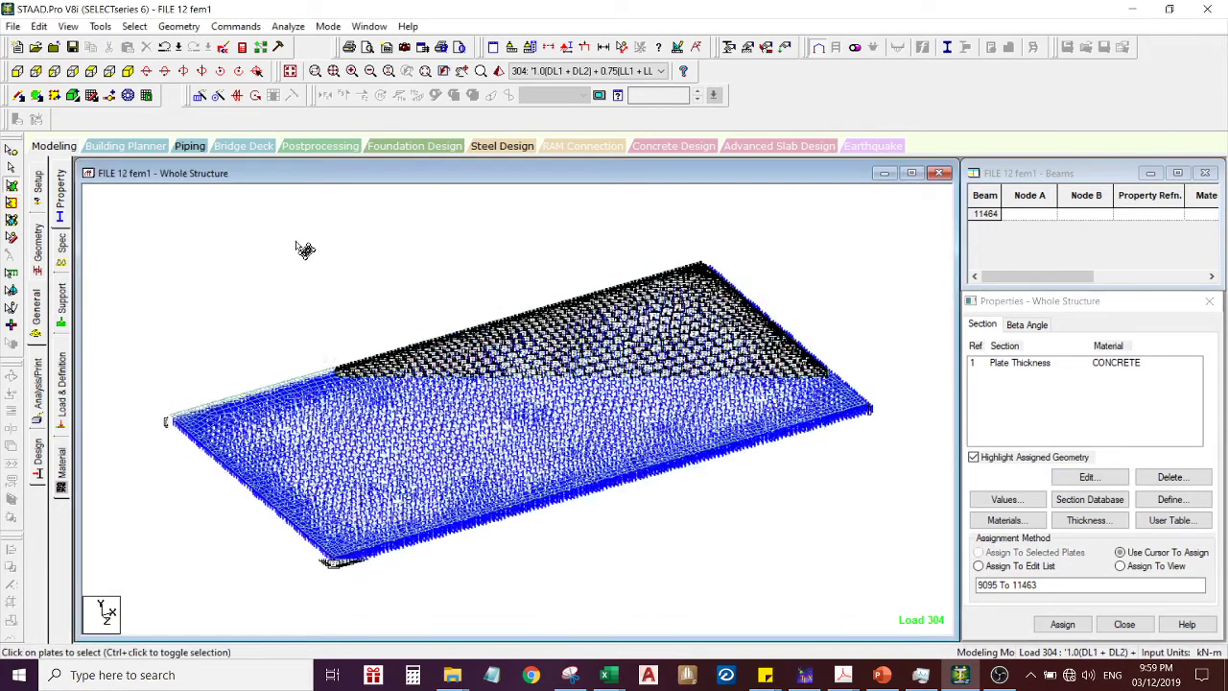
# Save the model and rerun the analysis with the material assigned to the plates
pyautogui.click(287, 26)
pyautogui.click(306, 45)
pyautogui.click(516, 358)
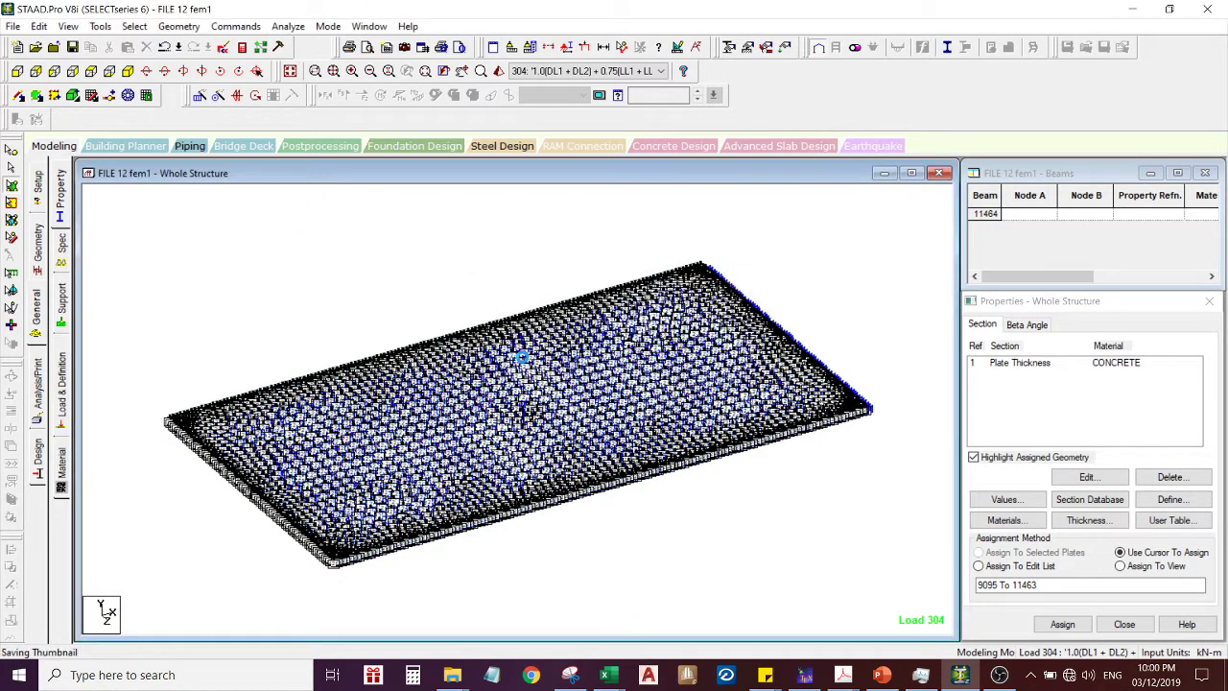